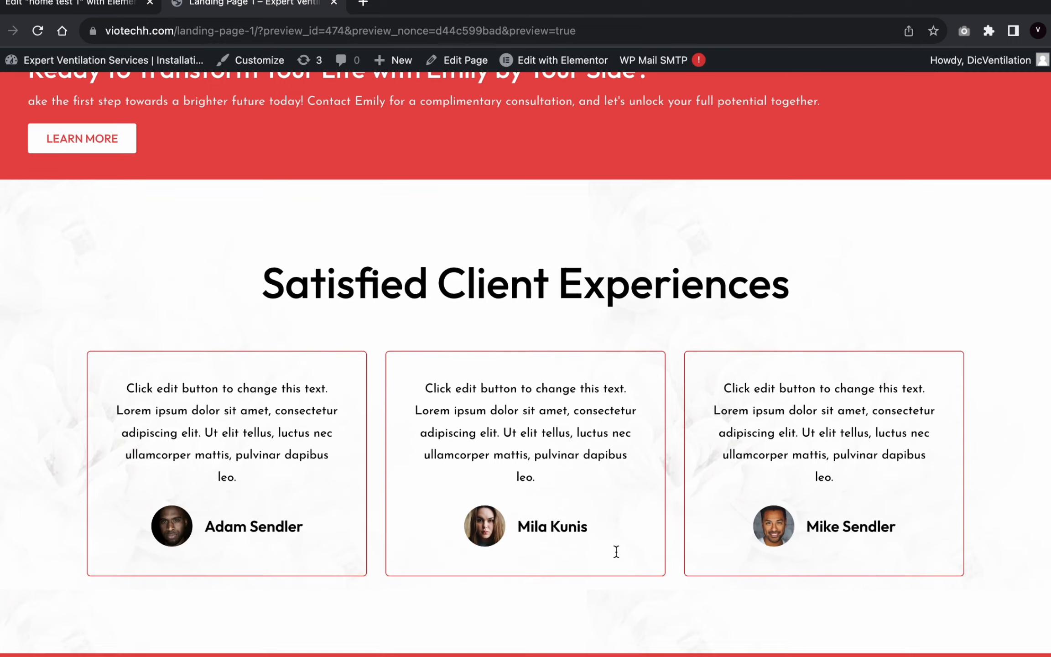
pyautogui.scroll(-4, 617, 553)
pyautogui.scroll(1, 616, 552)
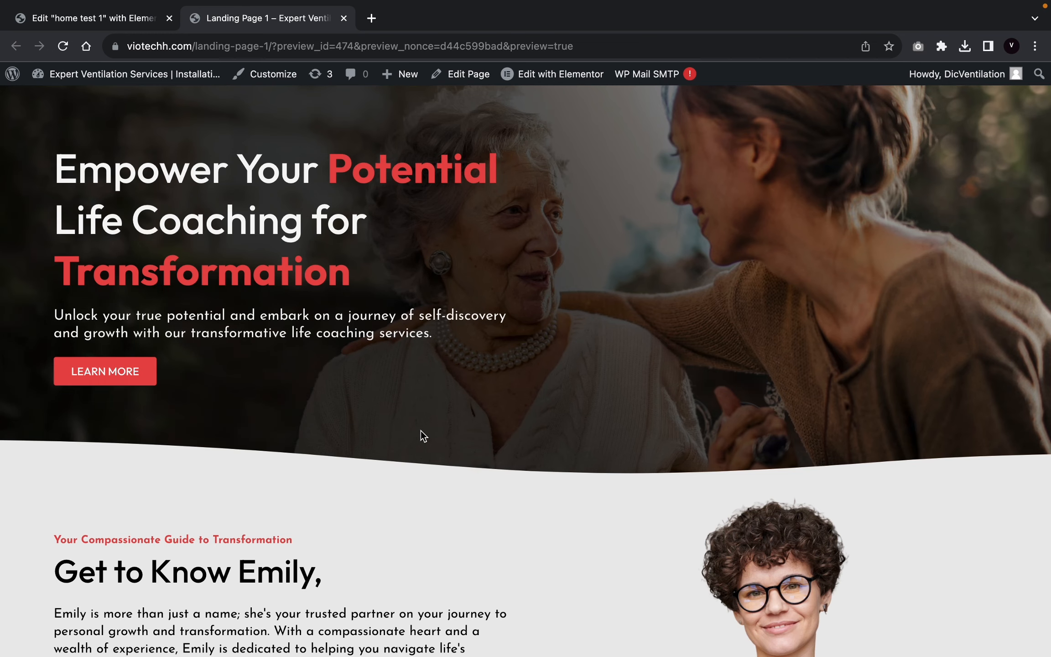
pyautogui.scroll(1, 421, 430)
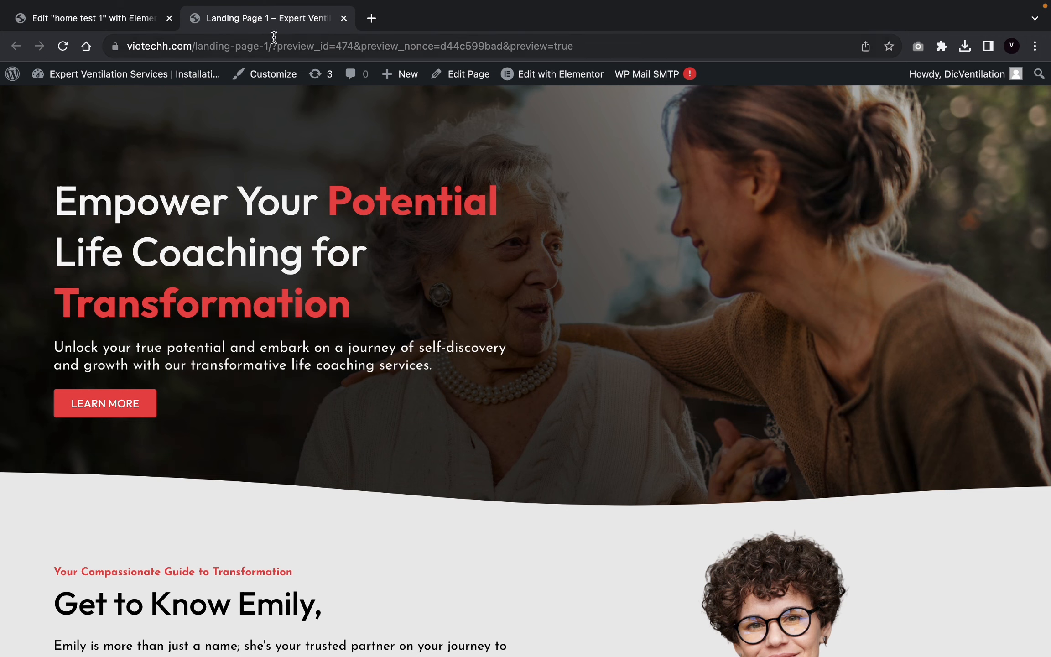
# Step: In the "home test 1" page editor, add a new section with two equal columns
pyautogui.click(103, 23)
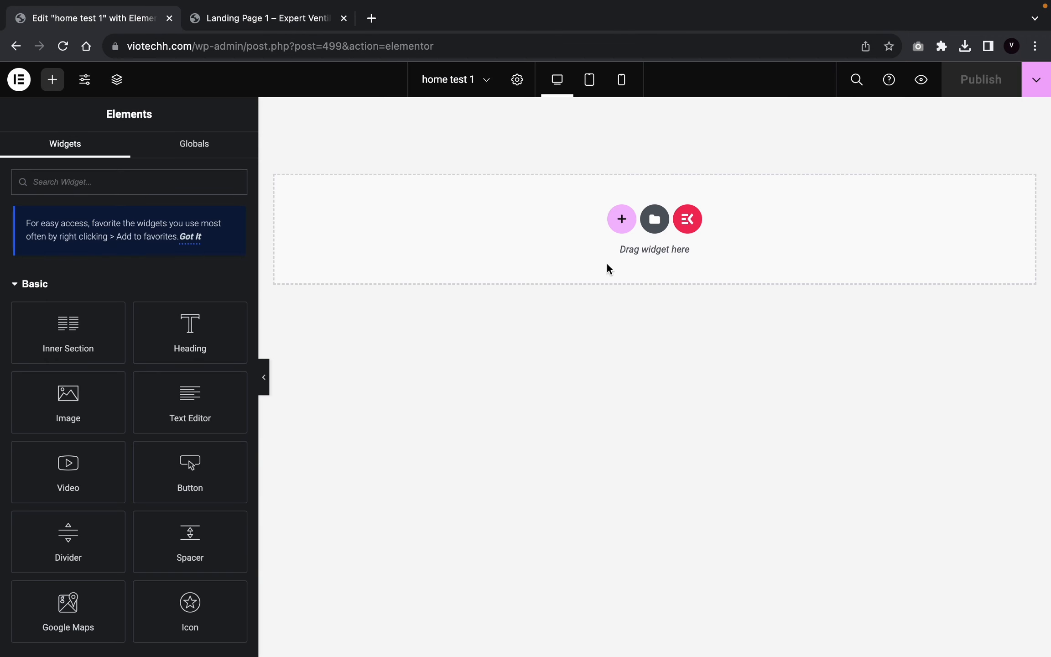
pyautogui.click(622, 220)
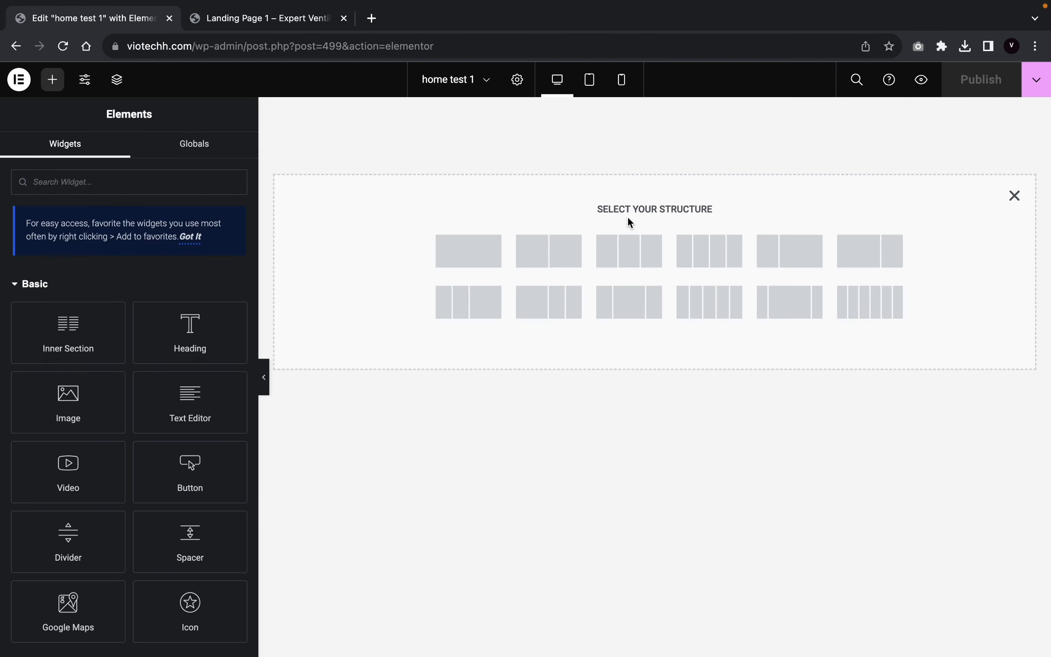
pyautogui.click(577, 259)
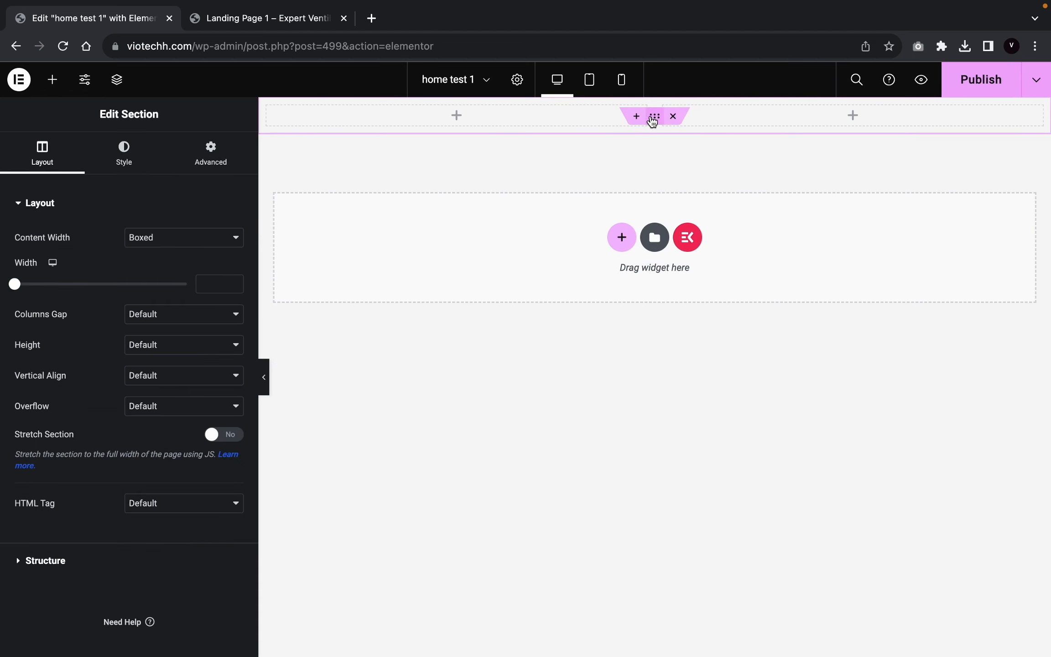
# Step: Set the section's boxed content width to 1313 and its height to Min Height with a 500 px minimum
pyautogui.click(215, 288)
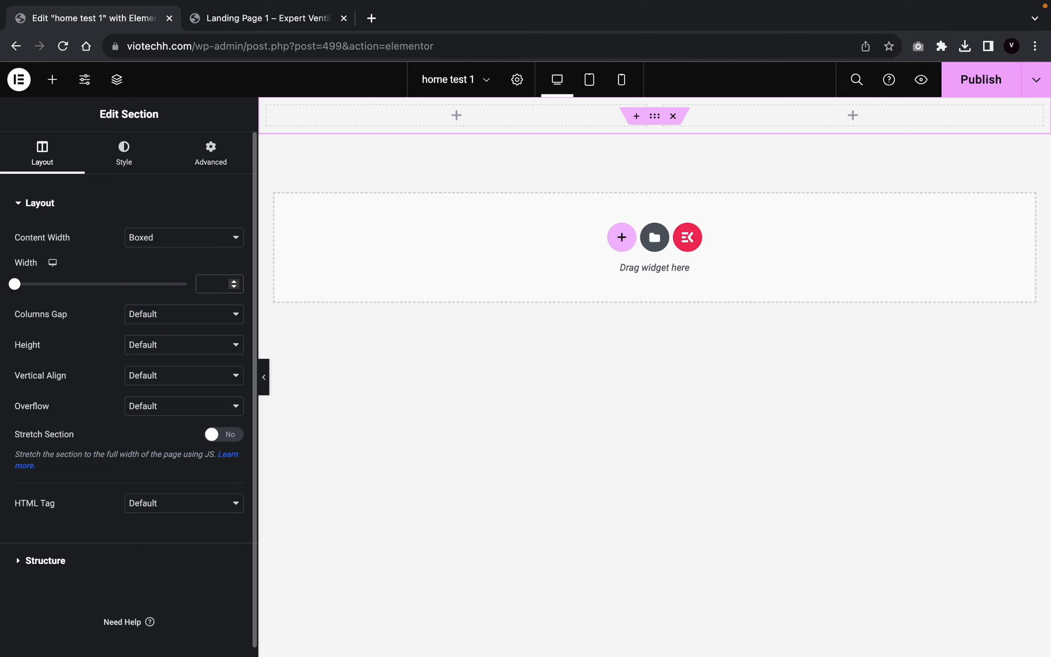
pyautogui.write('1313')
pyautogui.click(153, 353)
pyautogui.click(154, 375)
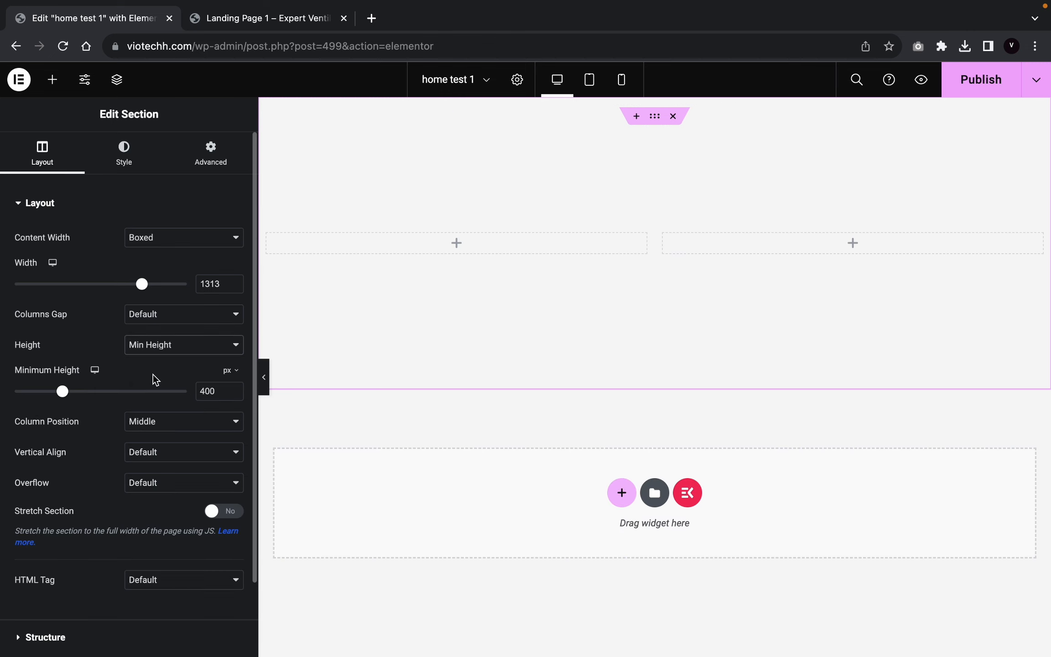
pyautogui.moveTo(238, 388); pyautogui.dragTo(237, 394)
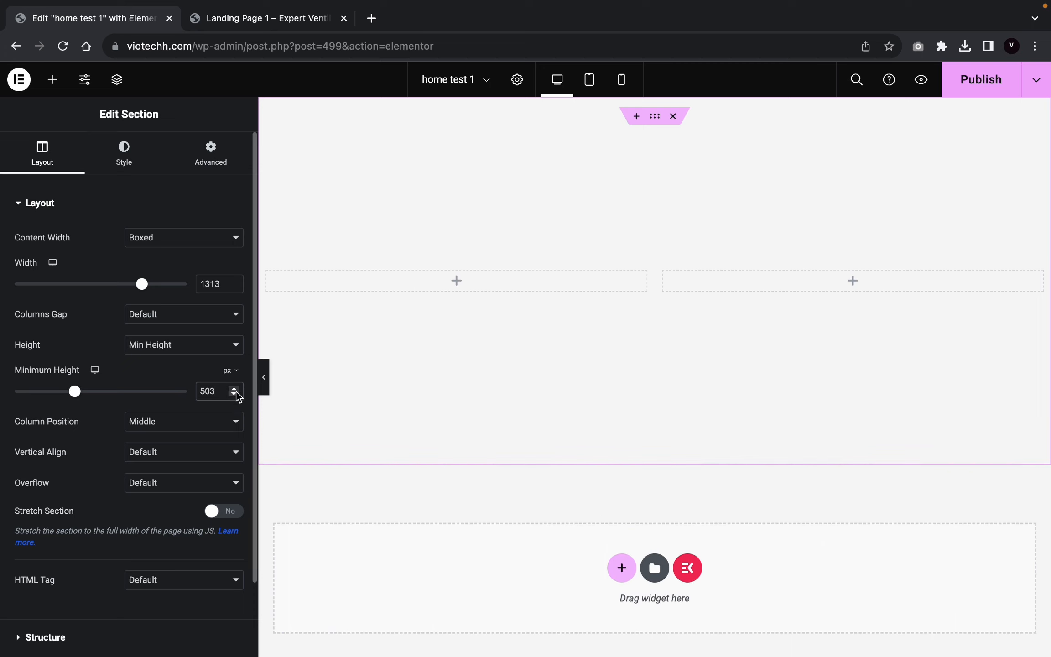
pyautogui.click(238, 394)
pyautogui.click(237, 394)
pyautogui.click(238, 394)
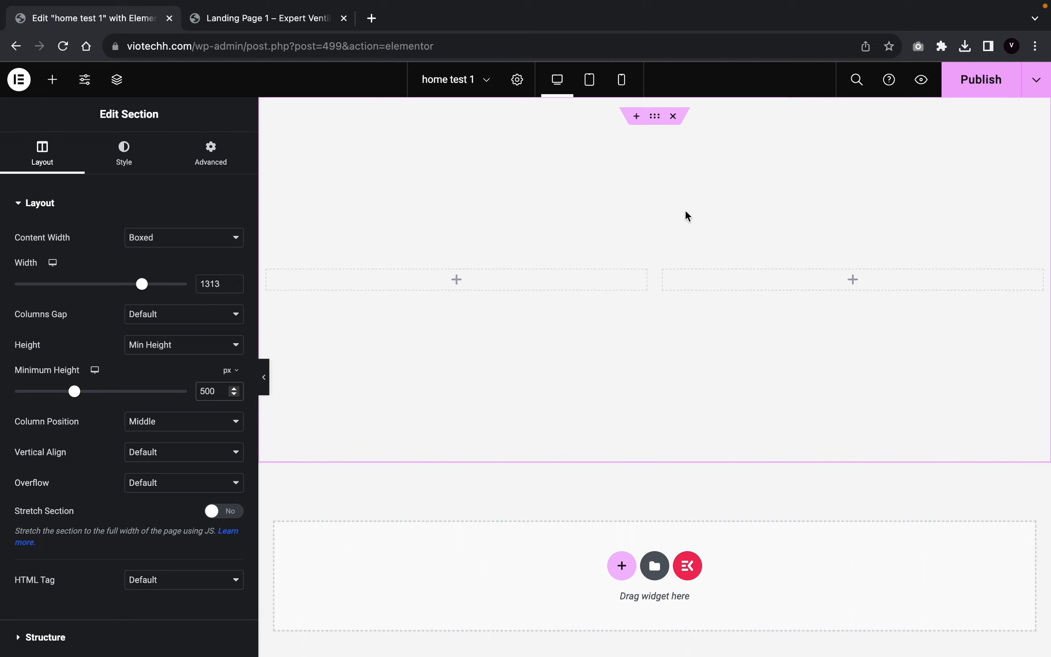
# Step: Give the section a Classic background using the "hero section 1" photo of two women from the media library
pyautogui.click(123, 152)
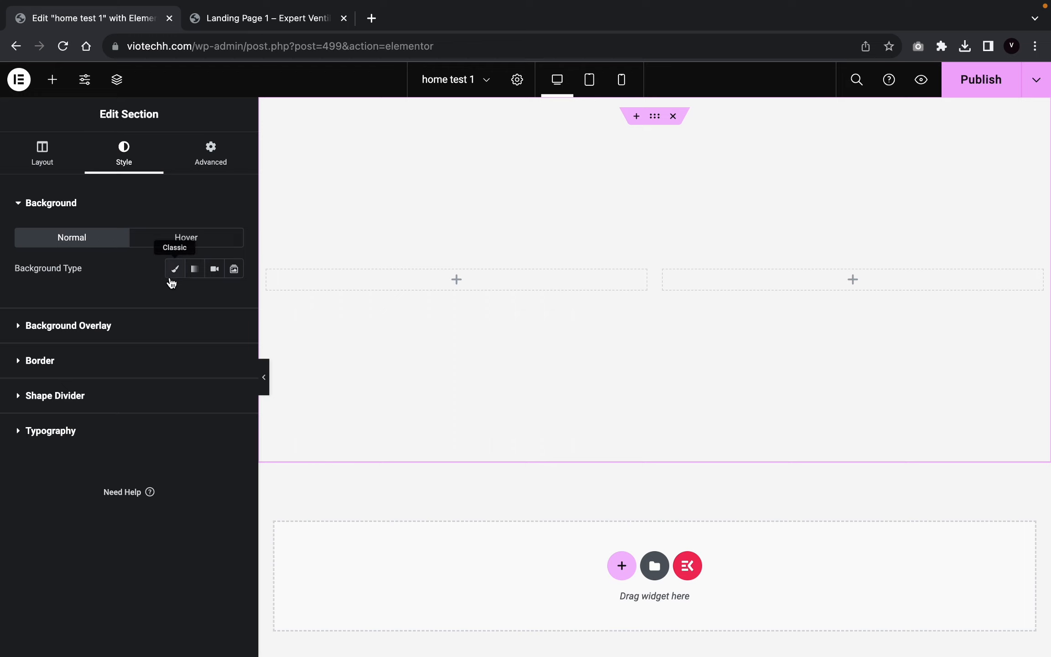
pyautogui.click(178, 276)
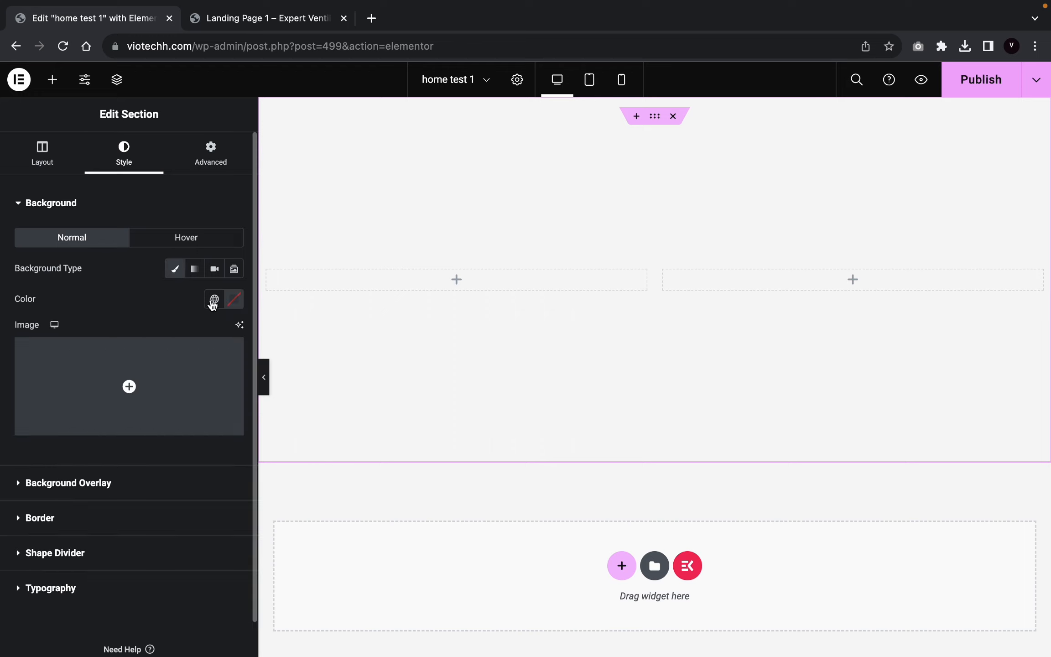
pyautogui.click(155, 394)
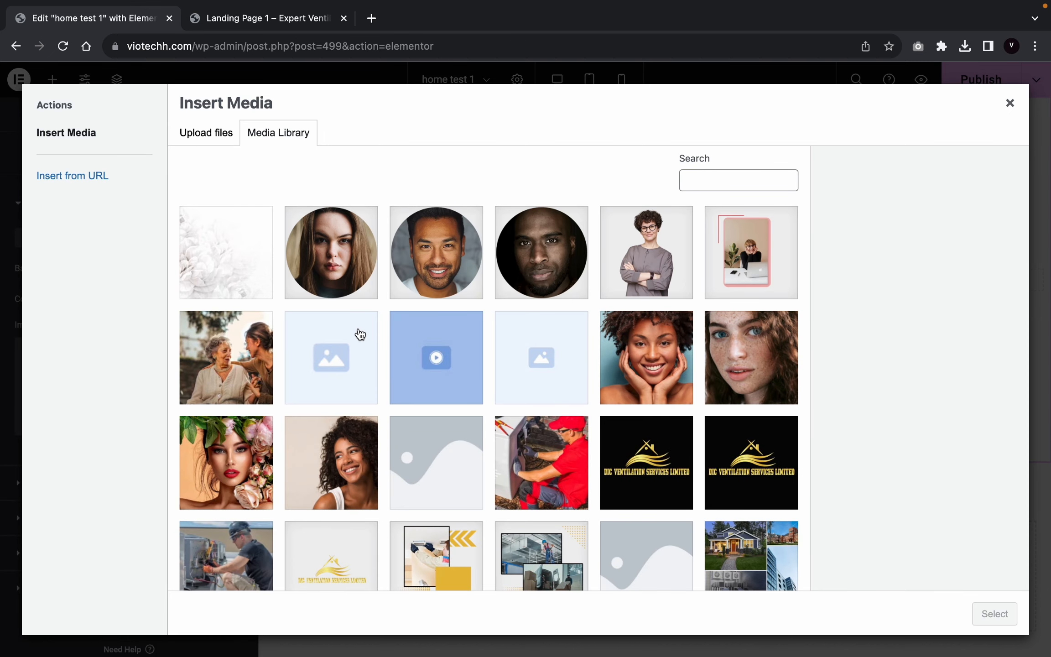
pyautogui.click(218, 365)
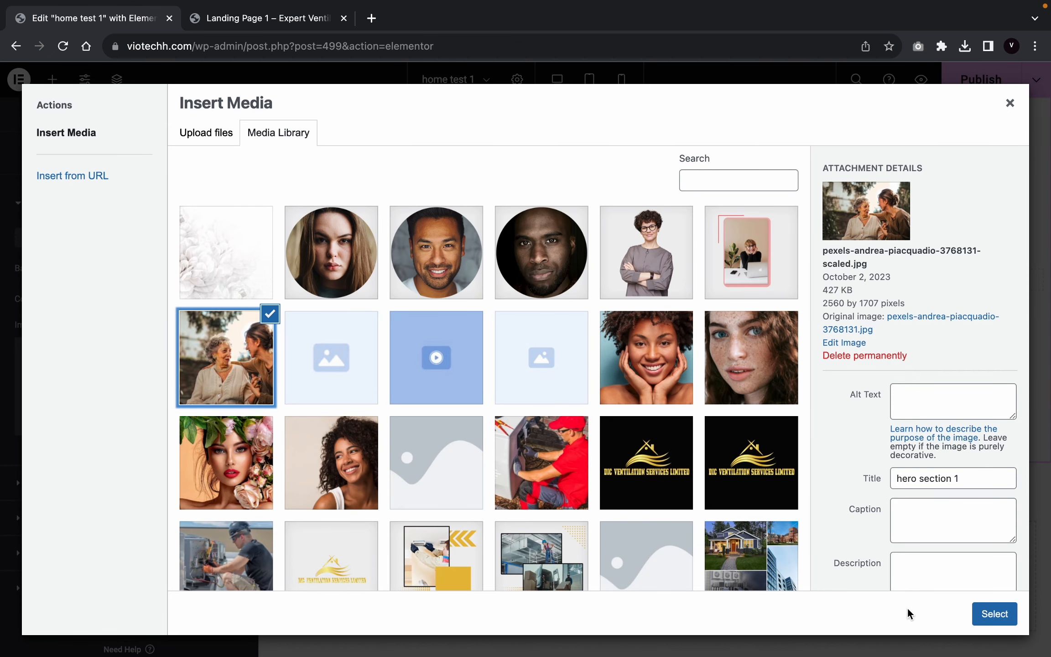
pyautogui.click(982, 621)
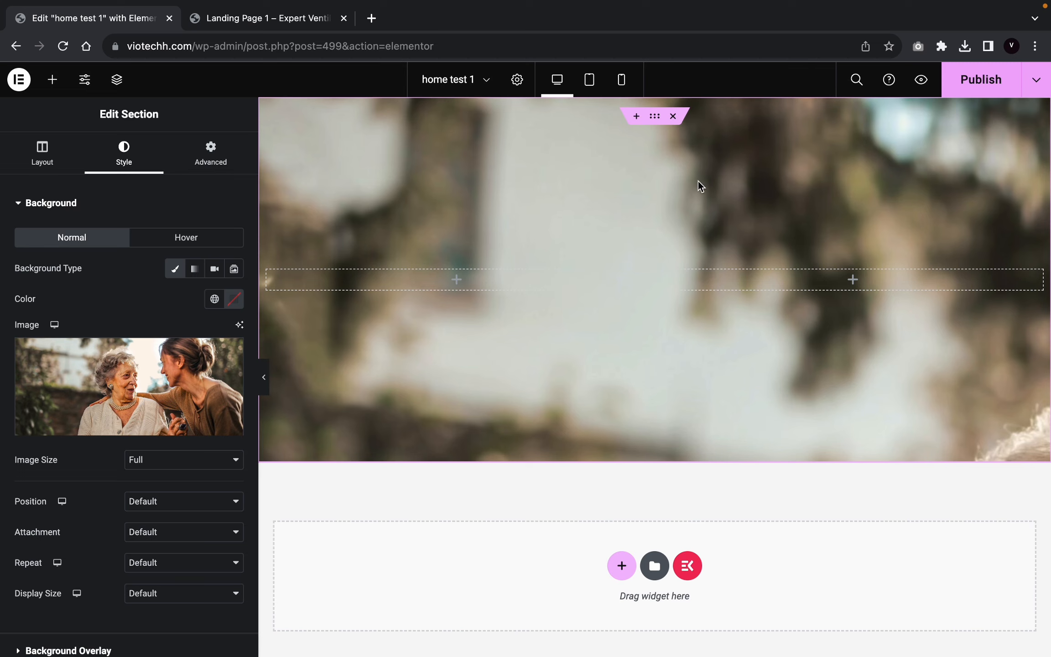
pyautogui.click(264, 377)
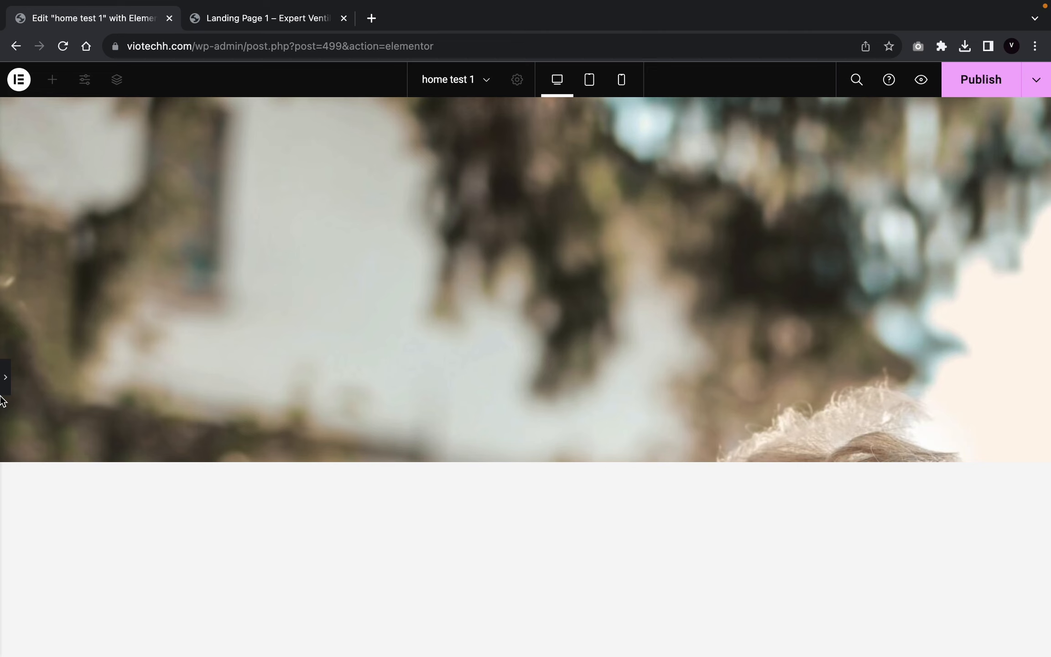
pyautogui.click(5, 378)
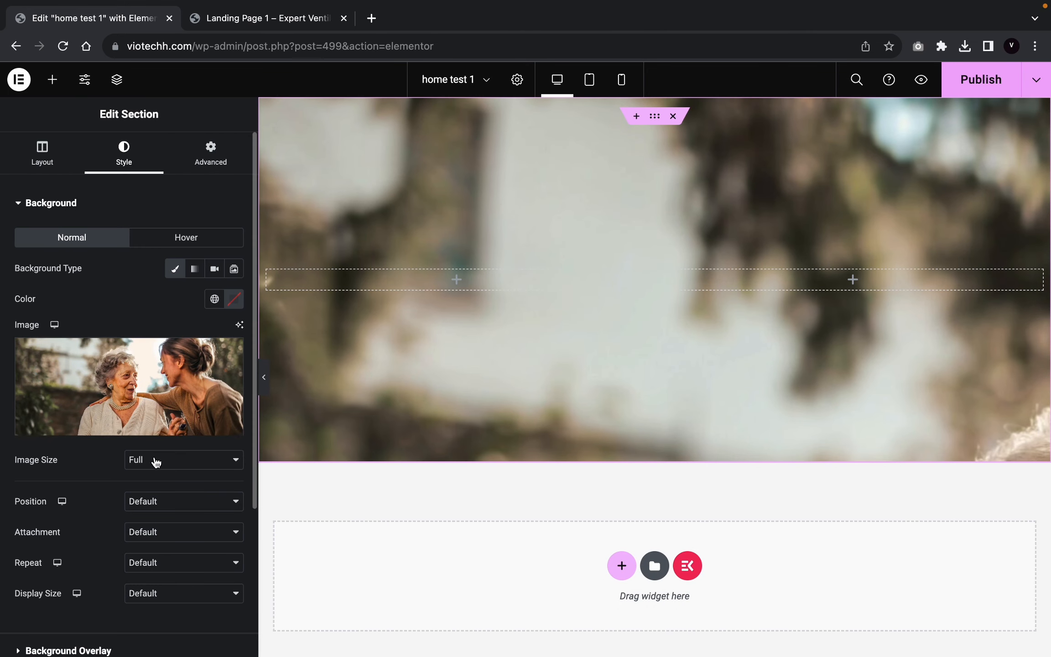
# Step: Set the section background image's position to Center Center and its display size to Cover
pyautogui.scroll(-5, 156, 462)
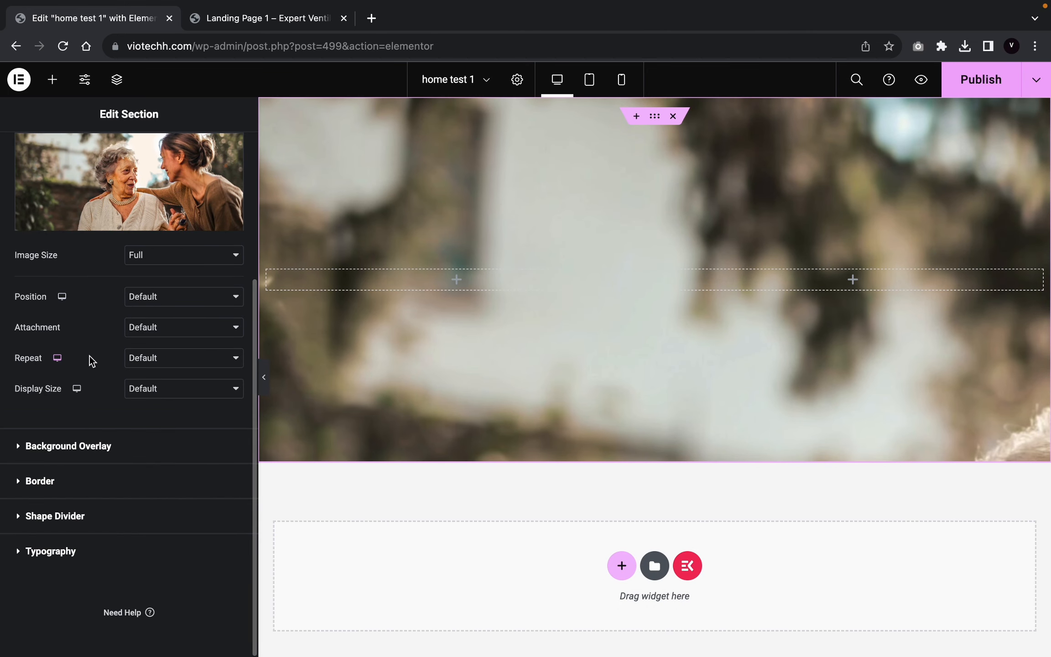
pyautogui.click(168, 305)
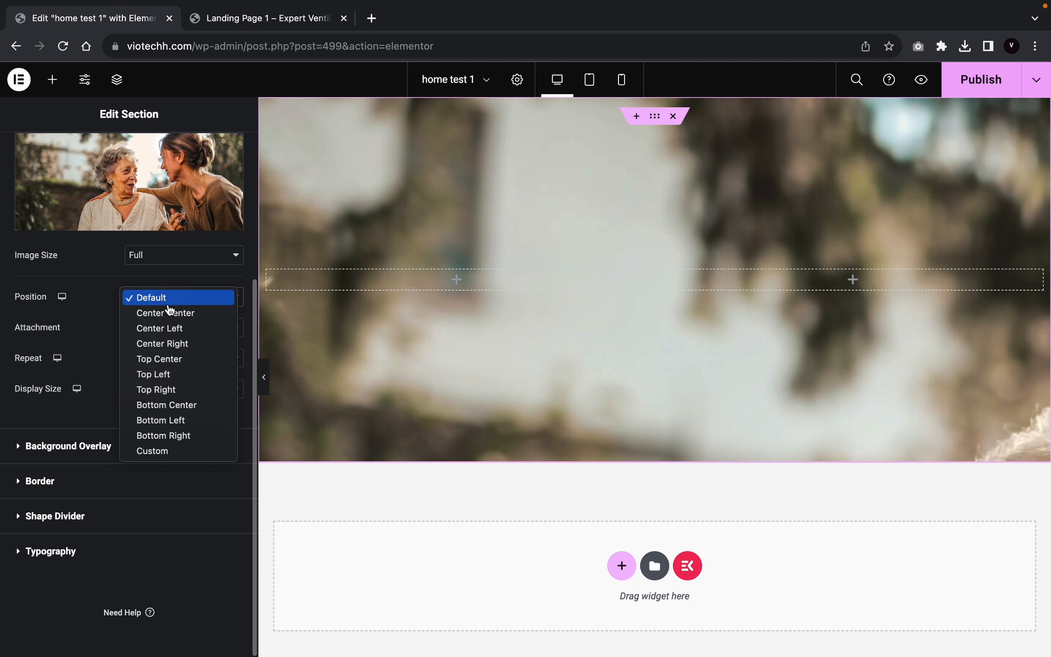
pyautogui.click(169, 318)
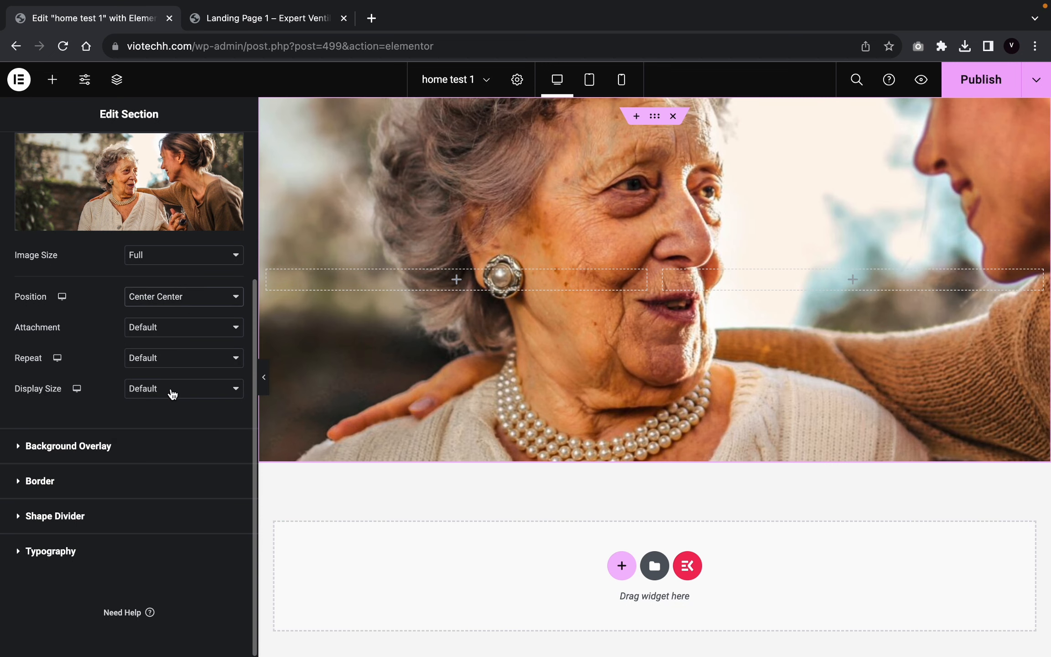
pyautogui.click(173, 392)
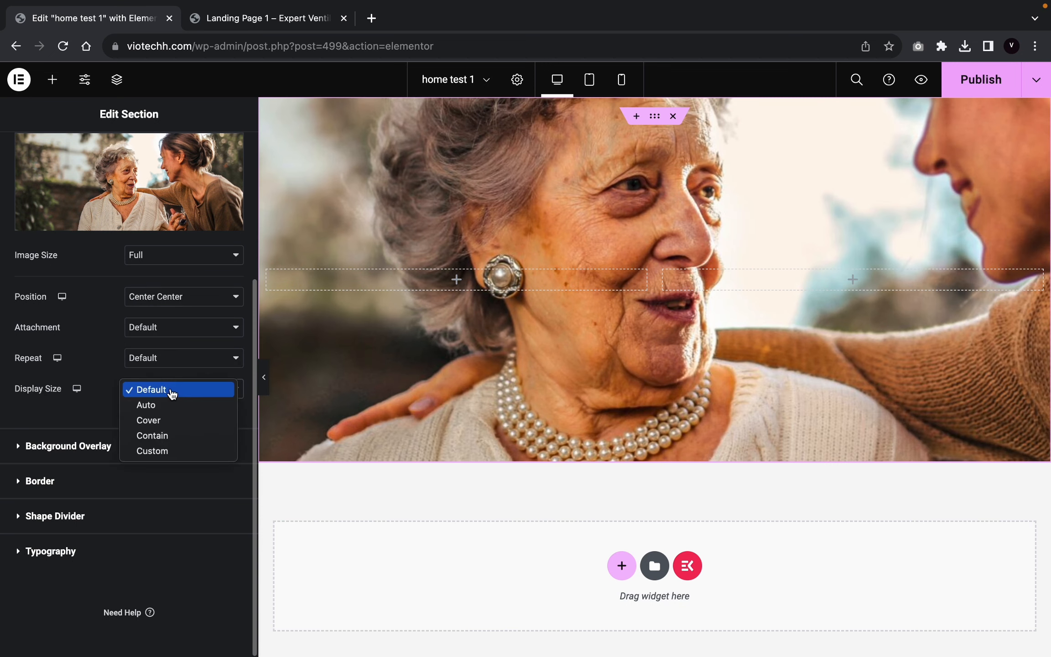
pyautogui.click(151, 420)
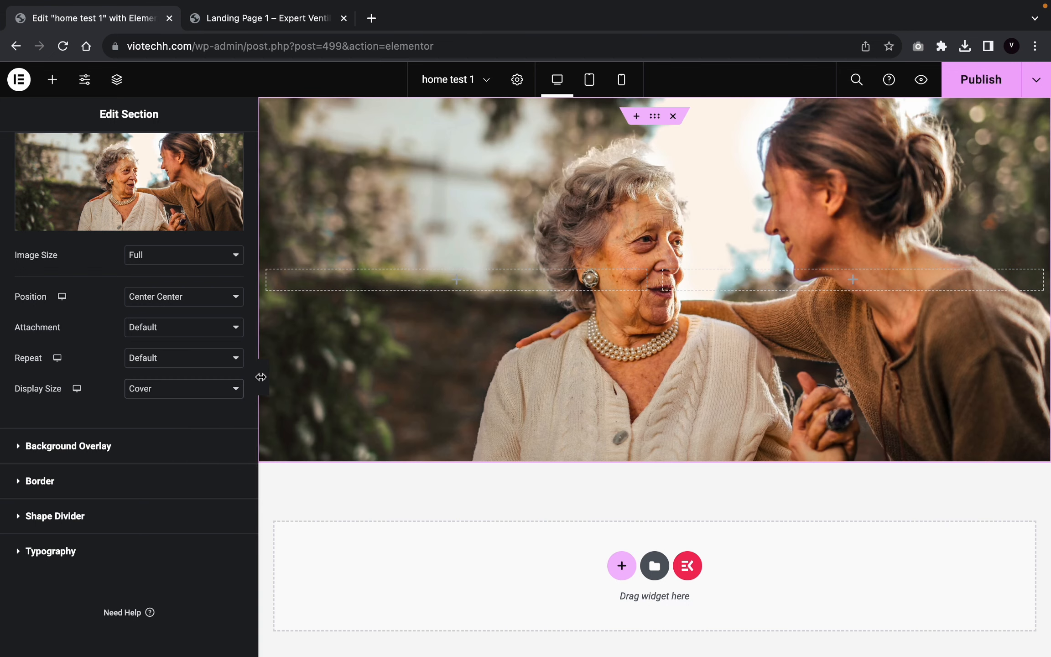
pyautogui.click(262, 376)
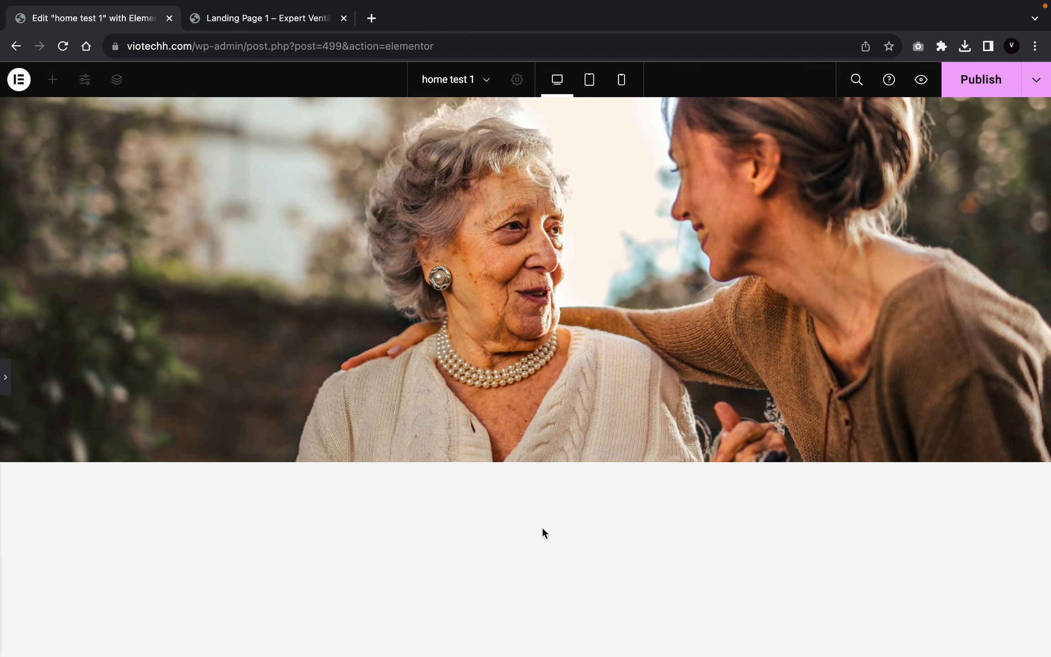
pyautogui.click(3, 379)
# Step: Increase the hero section's minimum height to 573 px and preview it at full width
pyautogui.scroll(5, 48, 226)
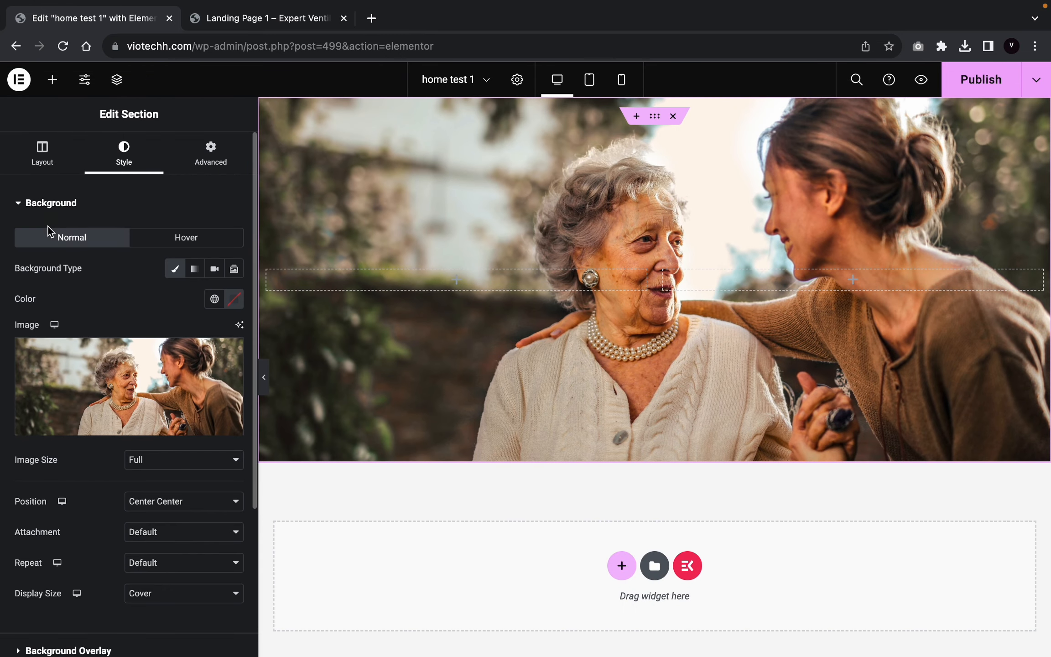
pyautogui.click(54, 141)
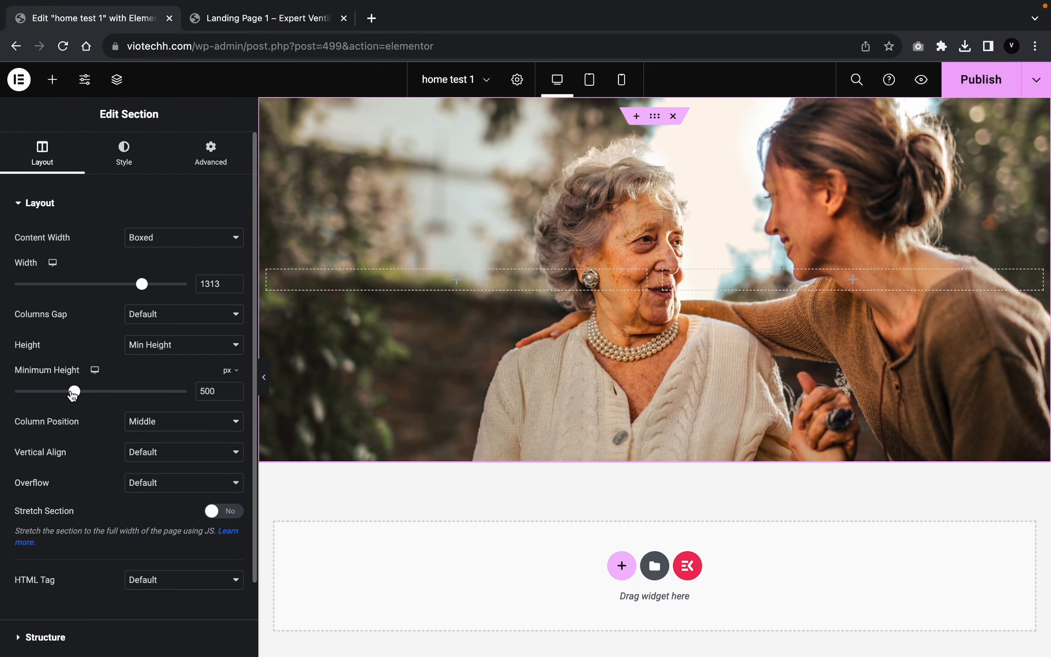
pyautogui.moveTo(73, 393); pyautogui.dragTo(83, 393)
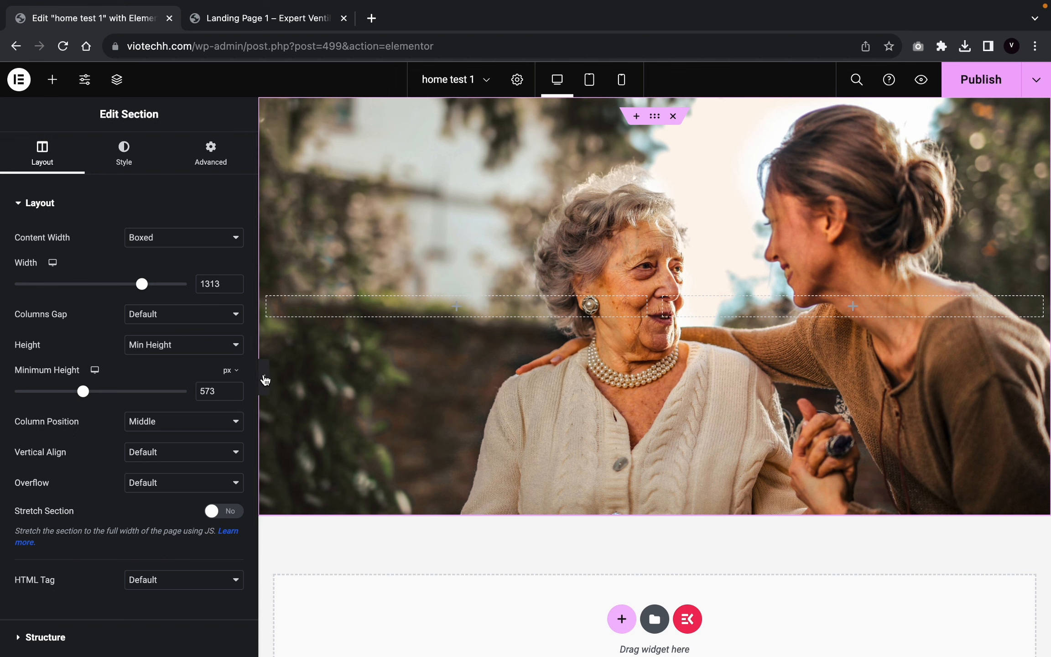
pyautogui.click(264, 380)
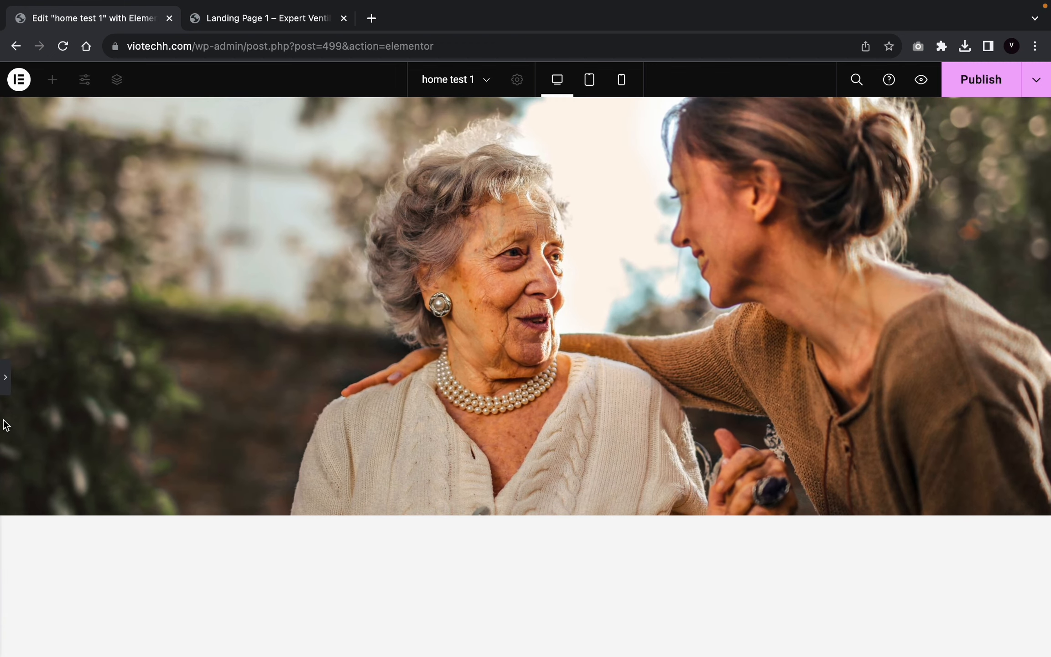
pyautogui.click(6, 376)
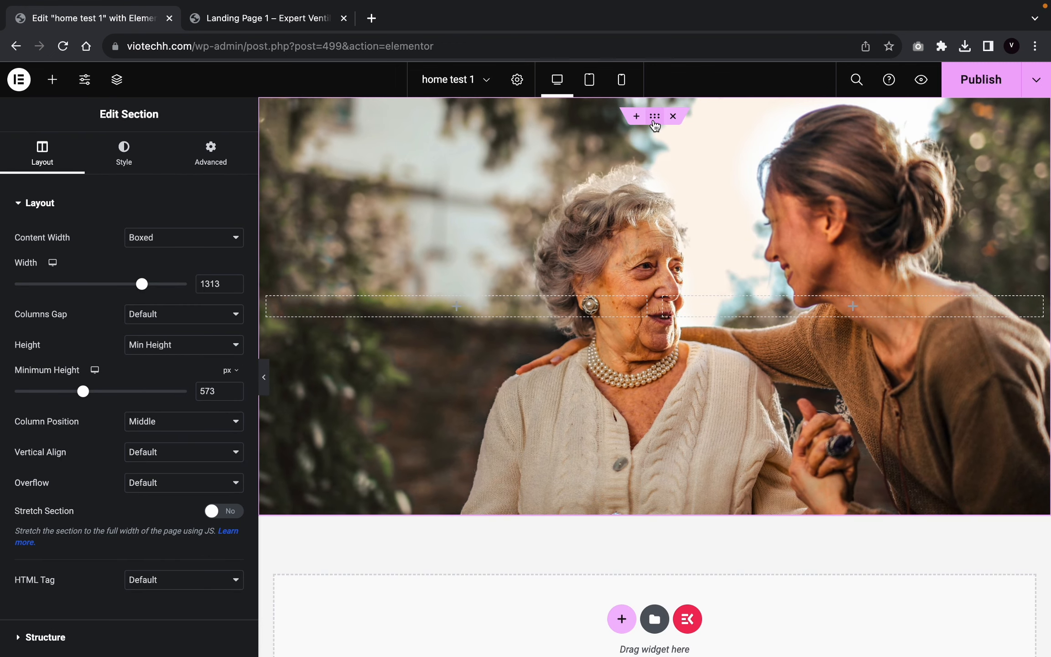
# Step: Add a gradient background overlay to the section and set its first color to the global black
pyautogui.click(136, 169)
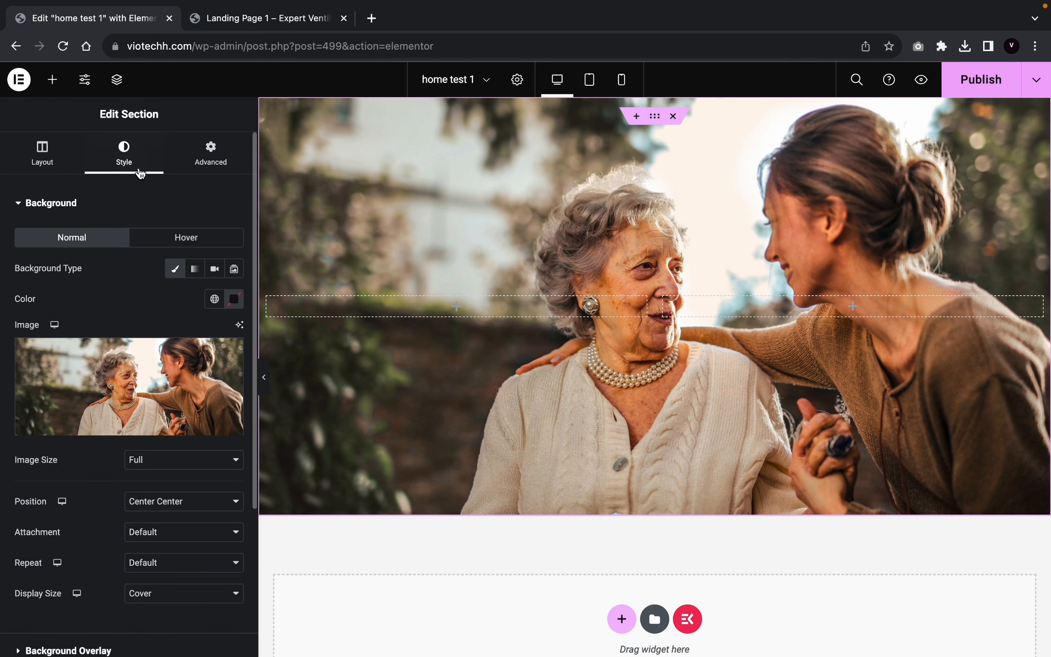
pyautogui.scroll(-5, 131, 392)
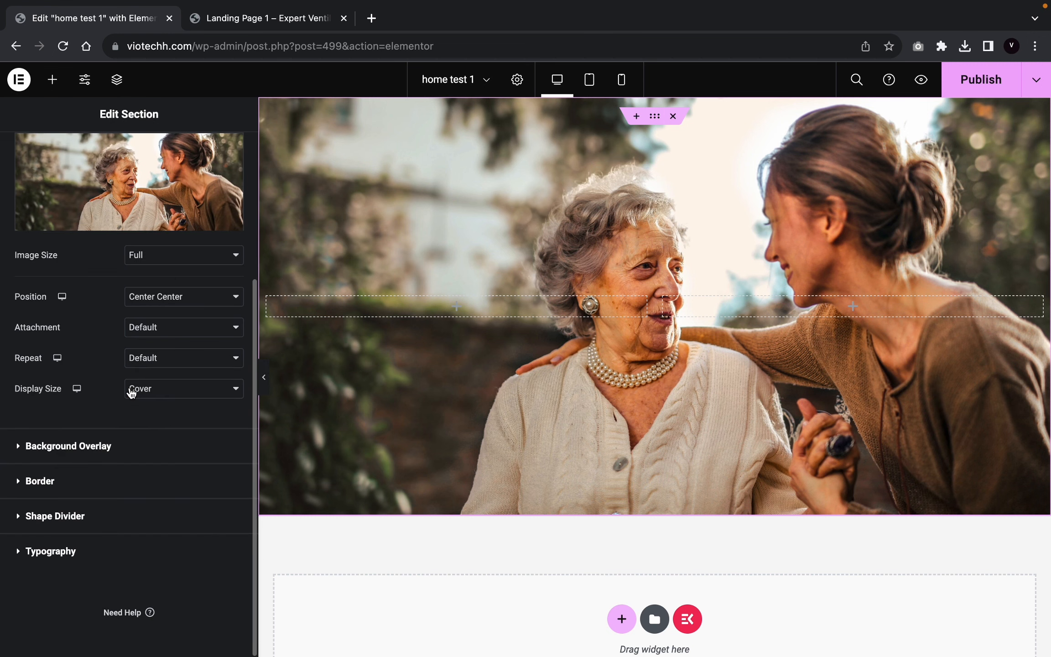
pyautogui.click(152, 448)
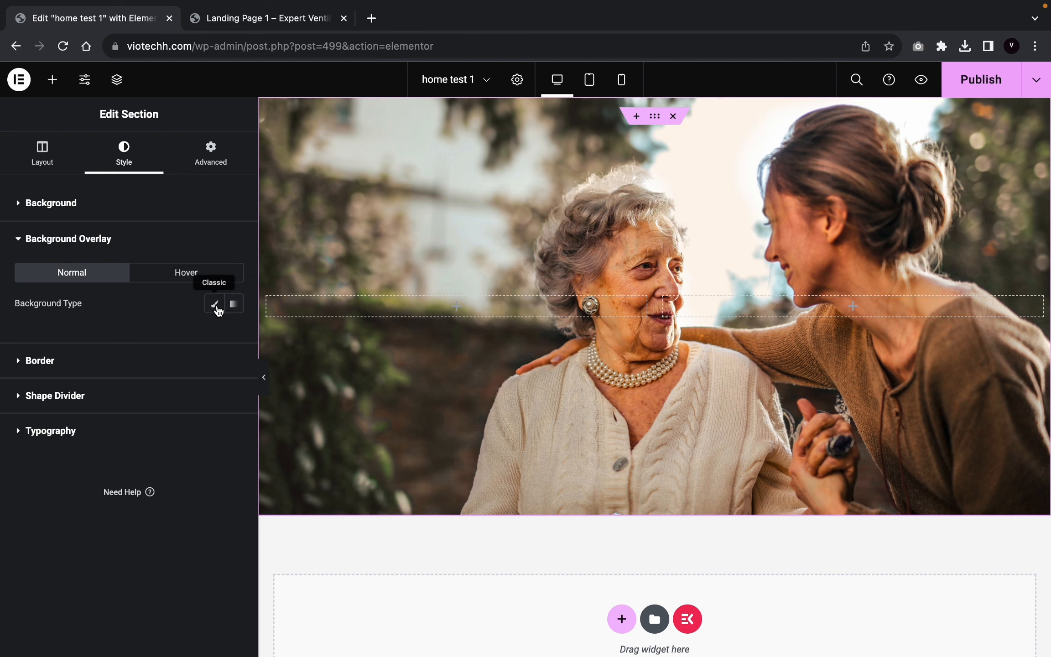
pyautogui.click(233, 310)
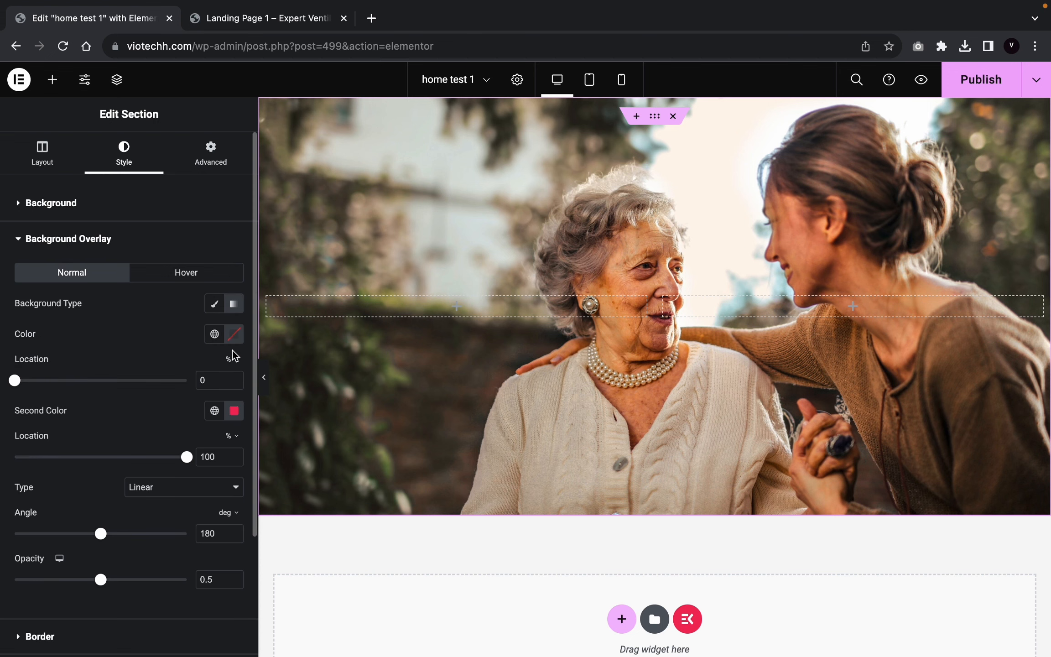
pyautogui.click(215, 336)
pyautogui.click(122, 548)
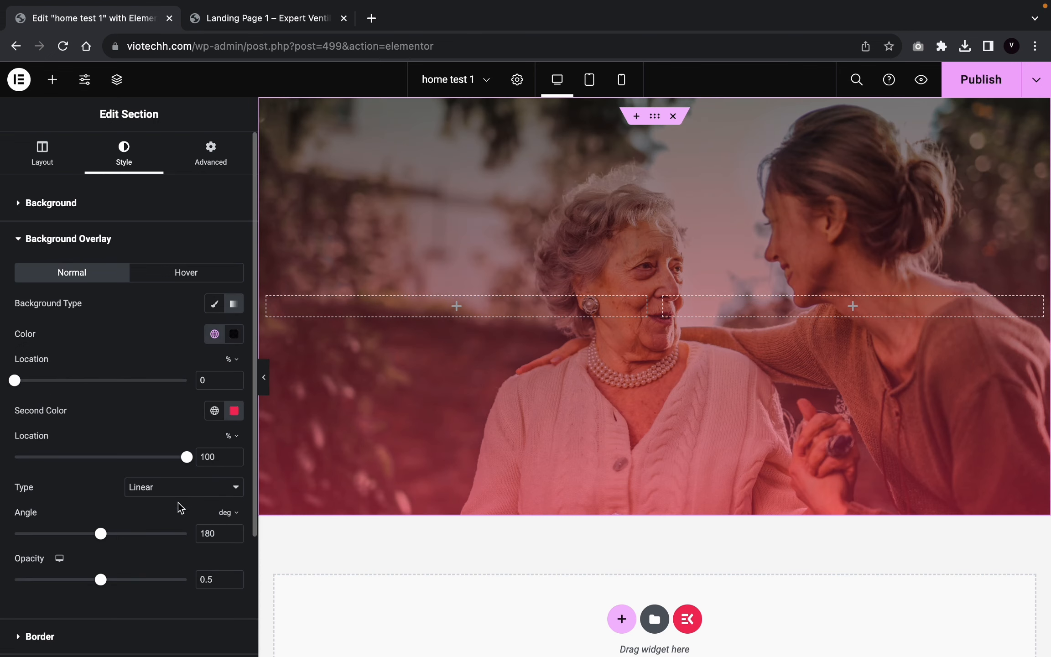
# Step: Set the overlay gradient's second color to #000000 and lower its alpha to transparent
pyautogui.click(233, 411)
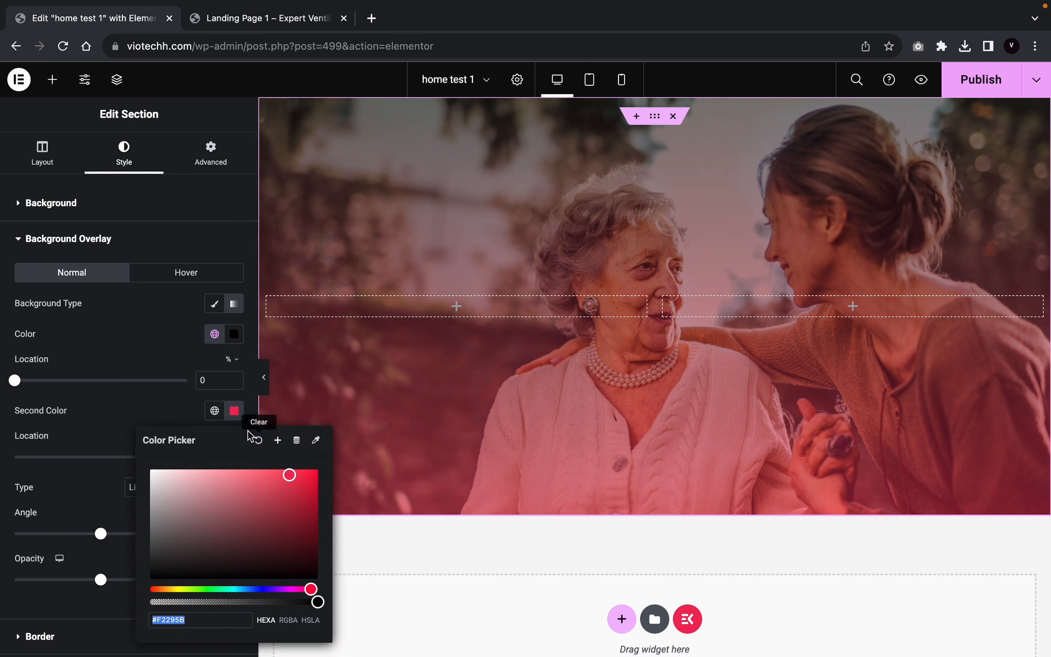
pyautogui.moveTo(286, 473)
pyautogui.mouseDown()
pyautogui.moveTo(100, 552)
pyautogui.moveTo(48, 655)
pyautogui.mouseUp()
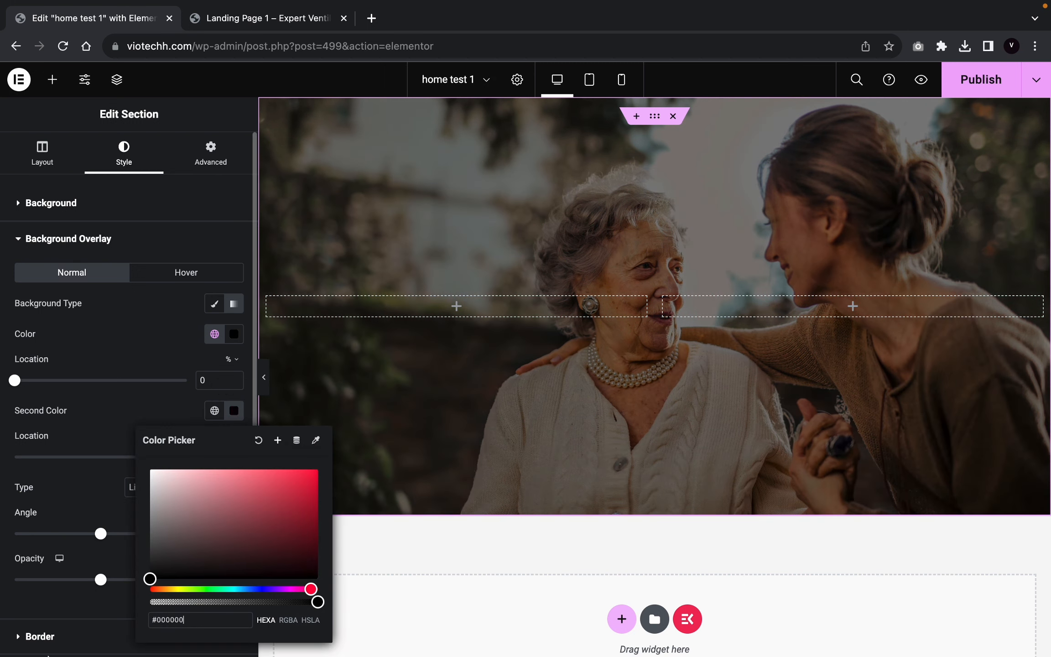
pyautogui.click(137, 418)
pyautogui.click(234, 410)
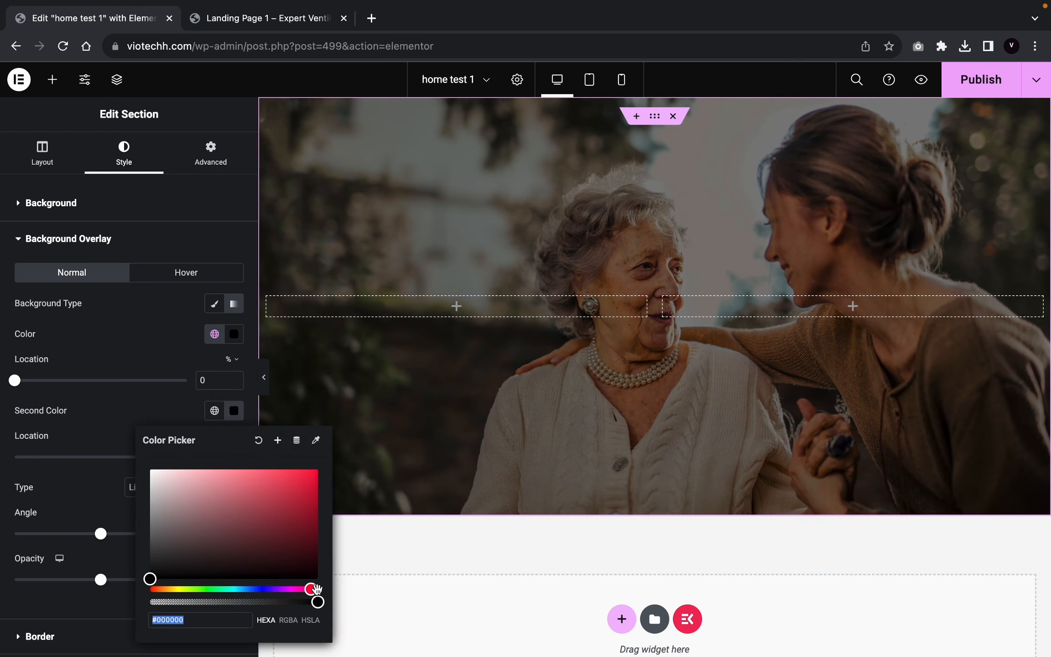
pyautogui.moveTo(317, 602); pyautogui.dragTo(198, 603)
pyautogui.click(155, 412)
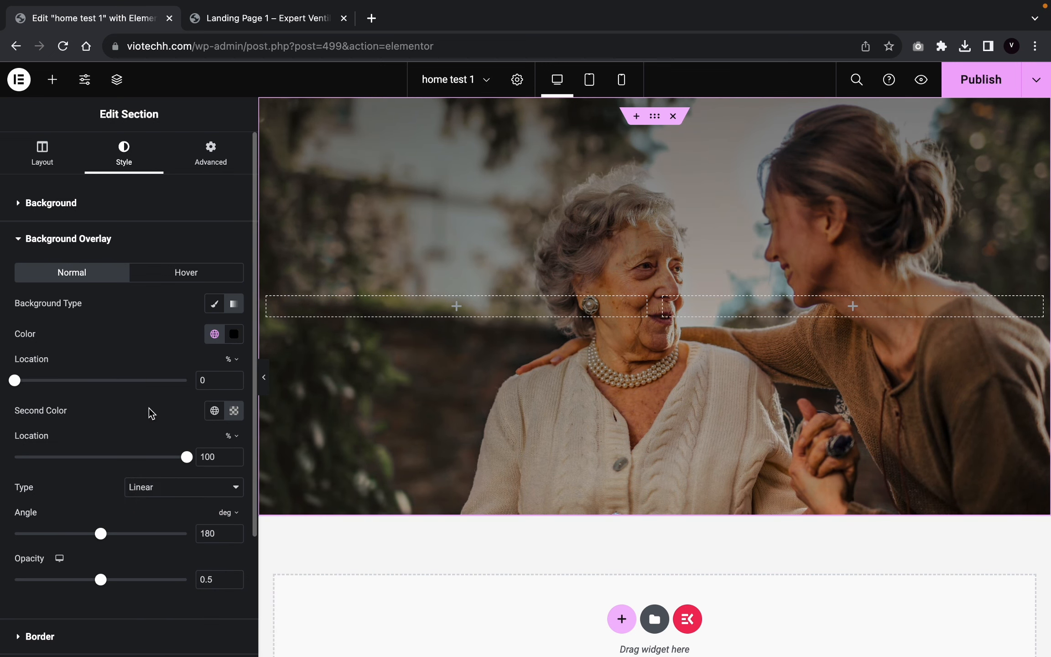
# Step: Set the overlay's first color location to 49%, angle to 55 degrees and opacity to 0.72, and preview the section at full width
pyautogui.moveTo(103, 538); pyautogui.dragTo(80, 520)
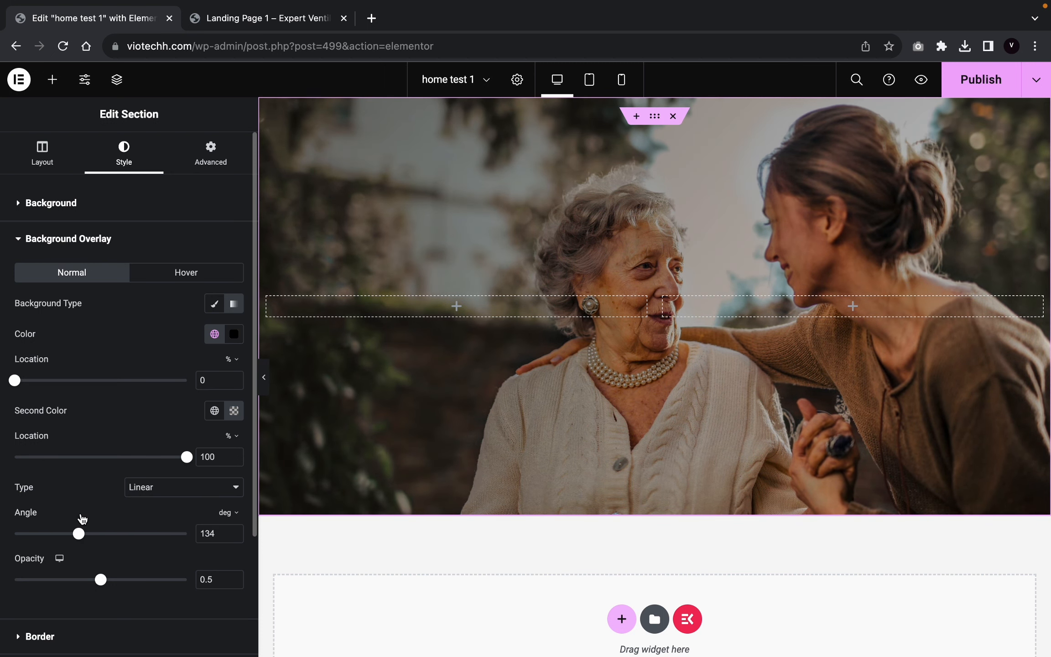
pyautogui.moveTo(14, 386); pyautogui.dragTo(98, 405)
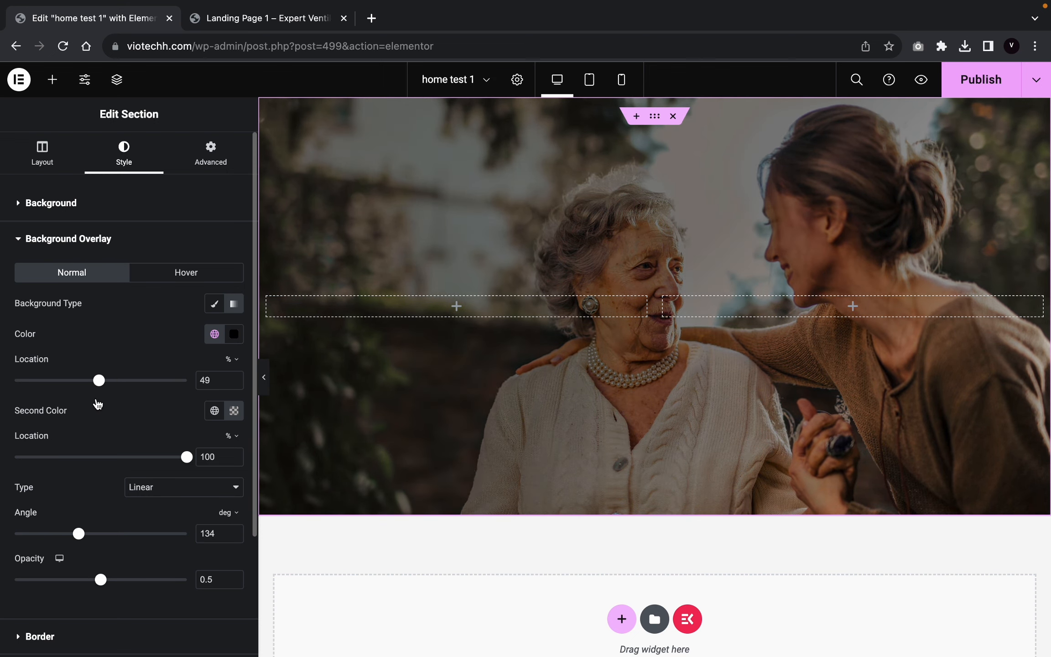
pyautogui.moveTo(80, 535); pyautogui.dragTo(41, 533)
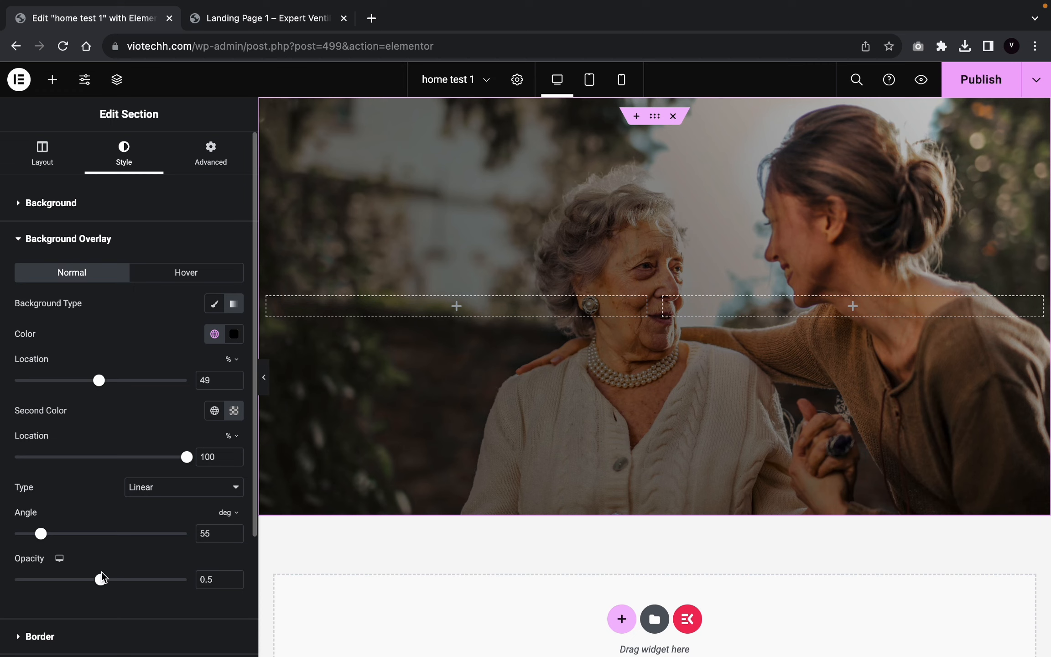
pyautogui.moveTo(100, 580); pyautogui.dragTo(139, 580)
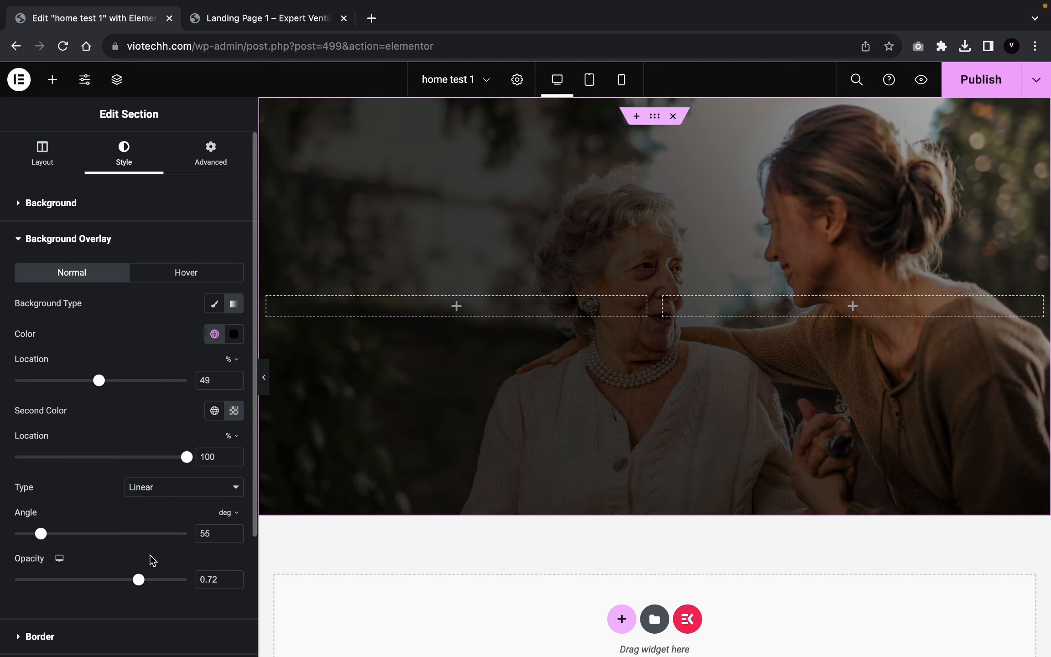
pyautogui.click(264, 377)
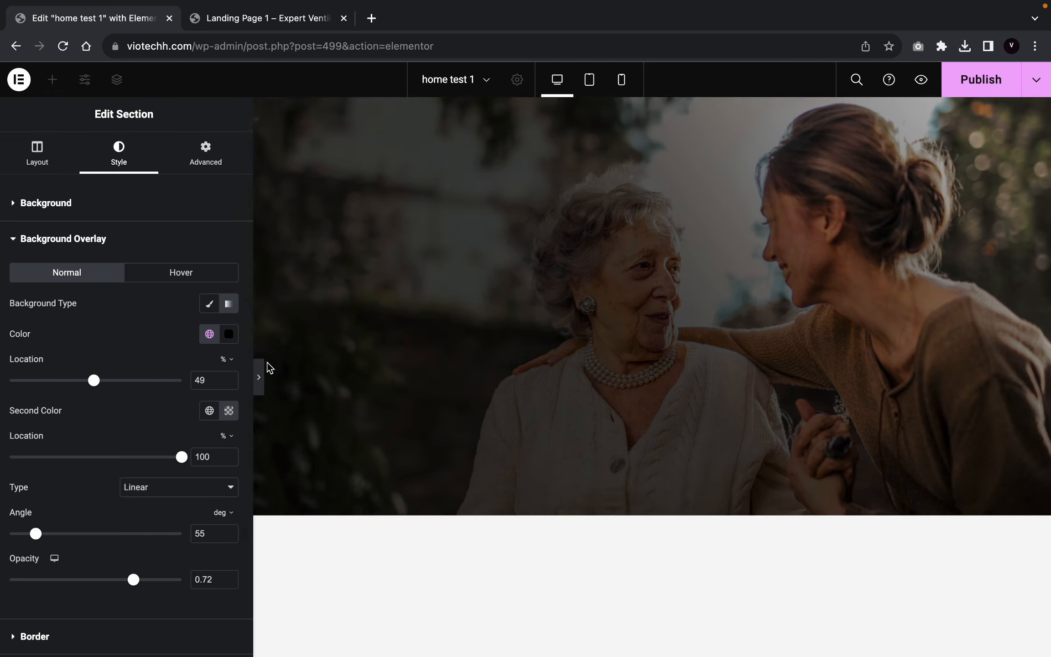
pyautogui.click(2, 375)
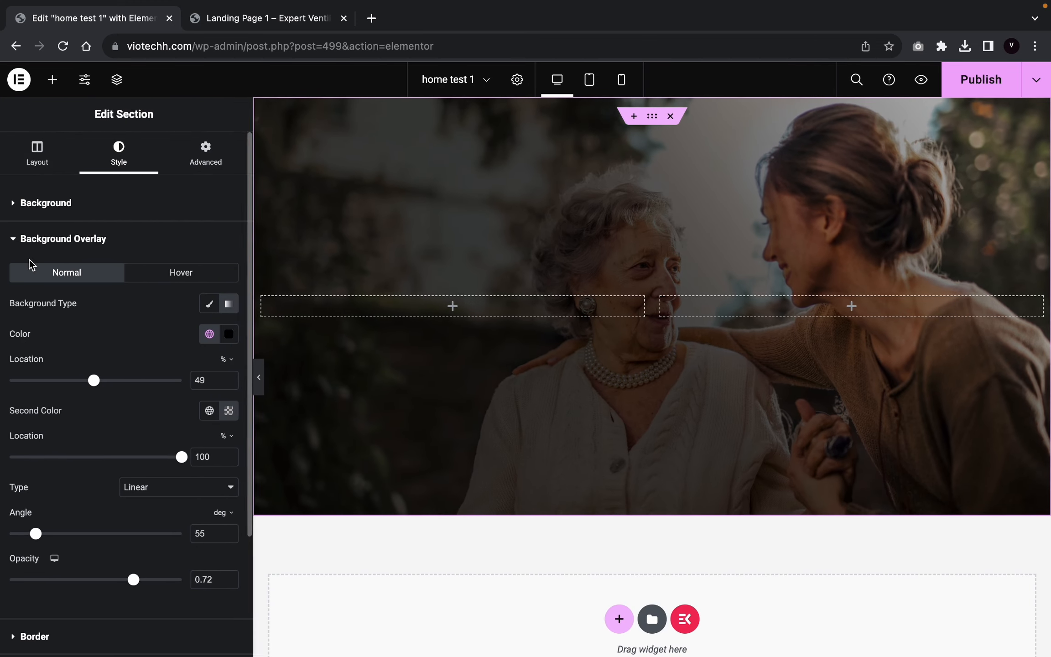
# Step: Find the ElementsKit Heading widget and add it to the hero section's left column
pyautogui.click(56, 88)
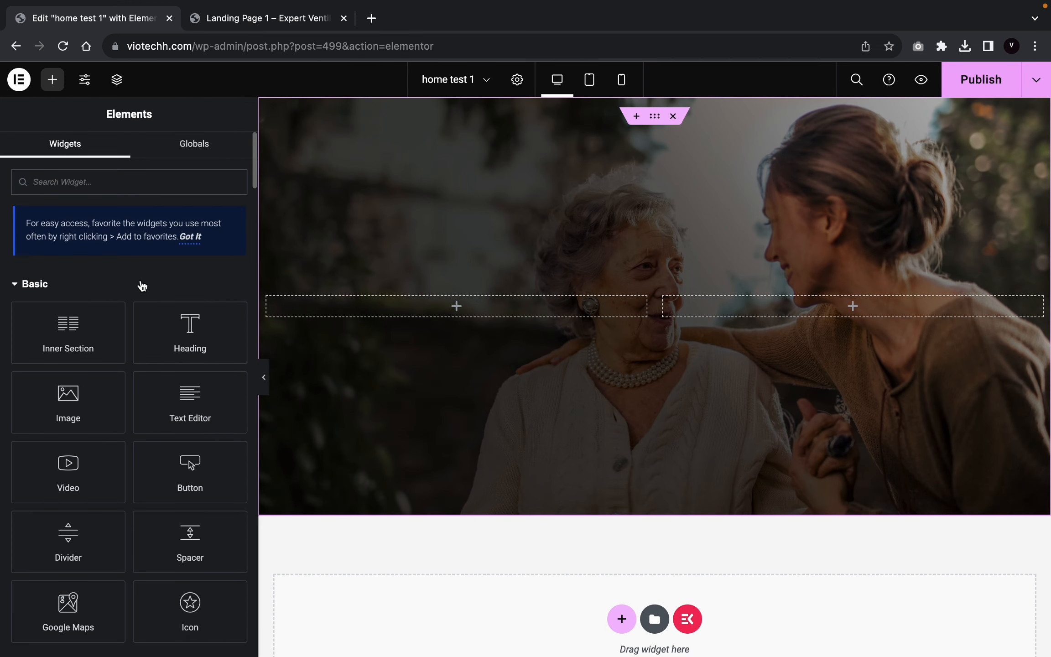
pyautogui.write('heading')
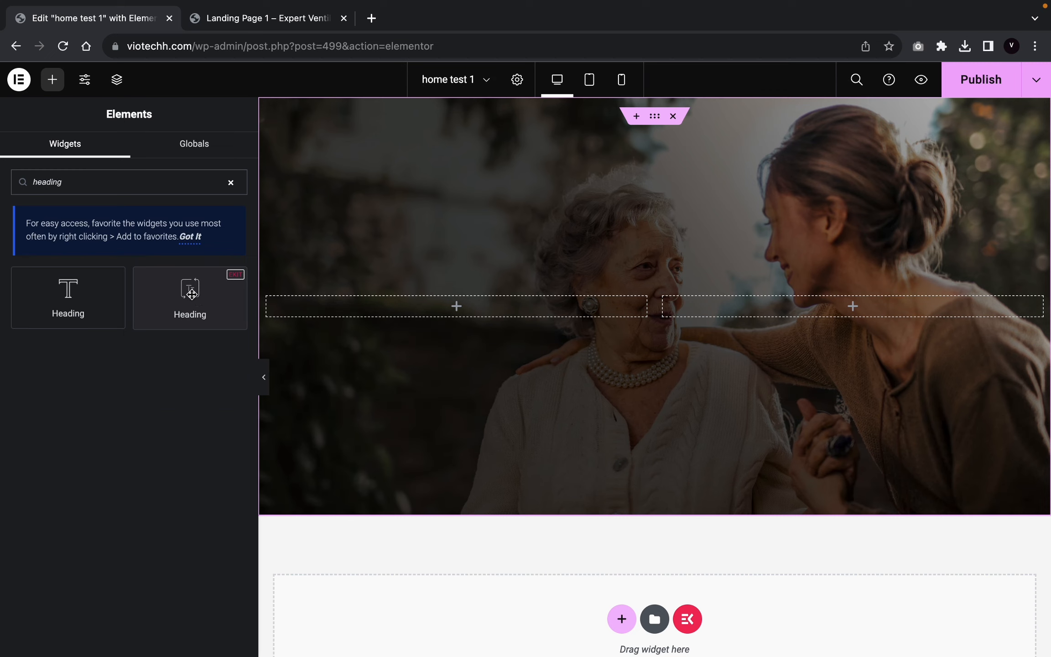
pyautogui.moveTo(159, 300); pyautogui.dragTo(380, 309)
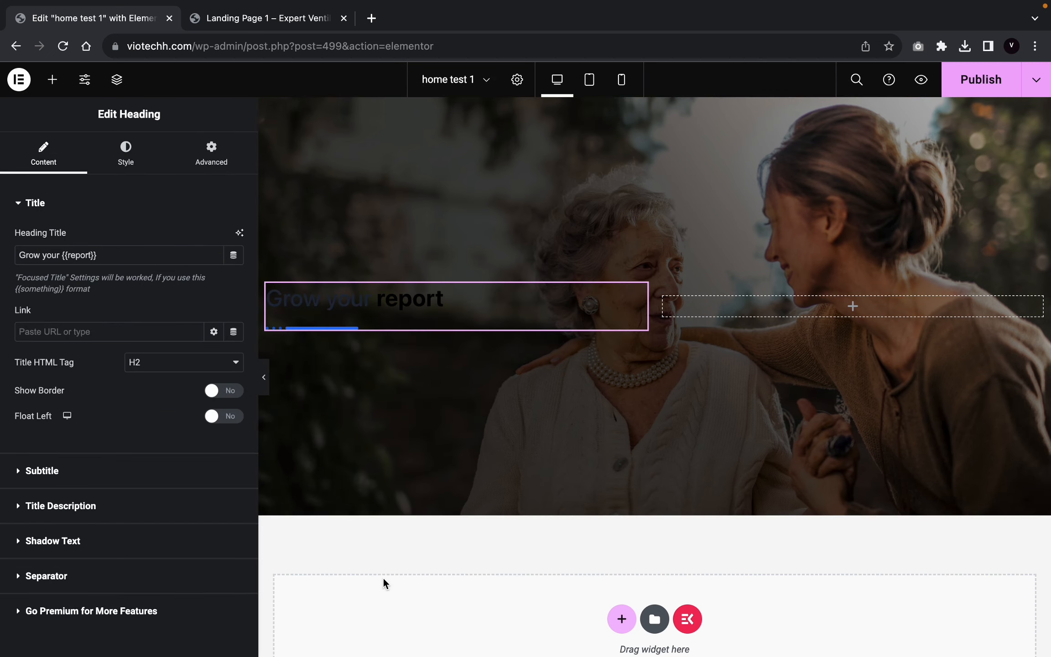
# Step: Replace the heading title with "Empower Your Potential Life Coaching for Transformation", copied from the Landing Page 1 preview
pyautogui.tripleClick(127, 259)
pyautogui.press('BackSpace')
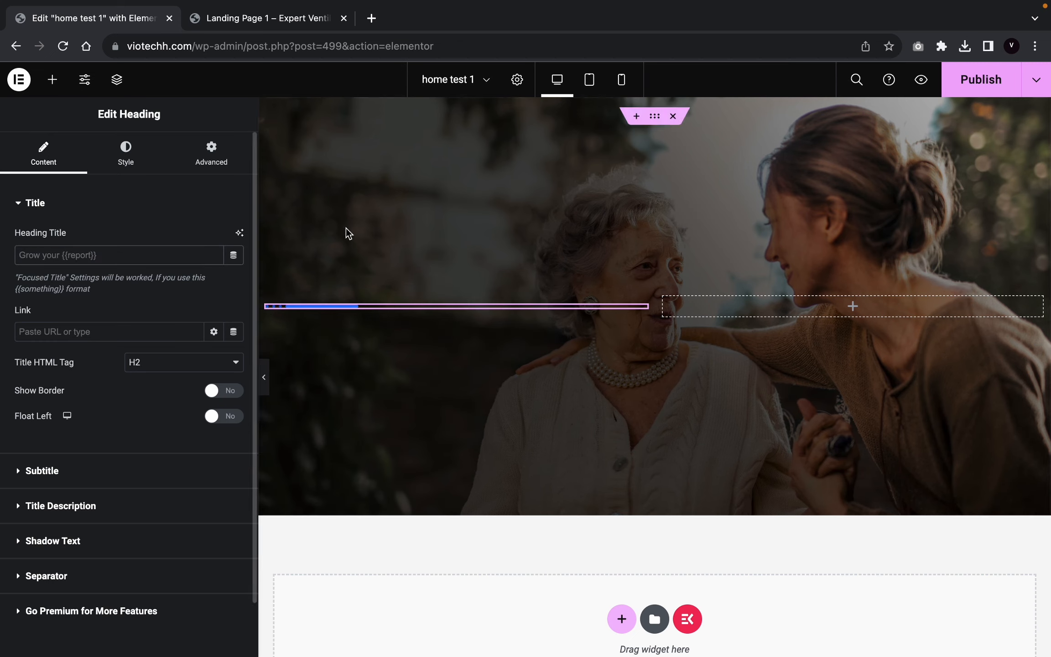
pyautogui.click(269, 21)
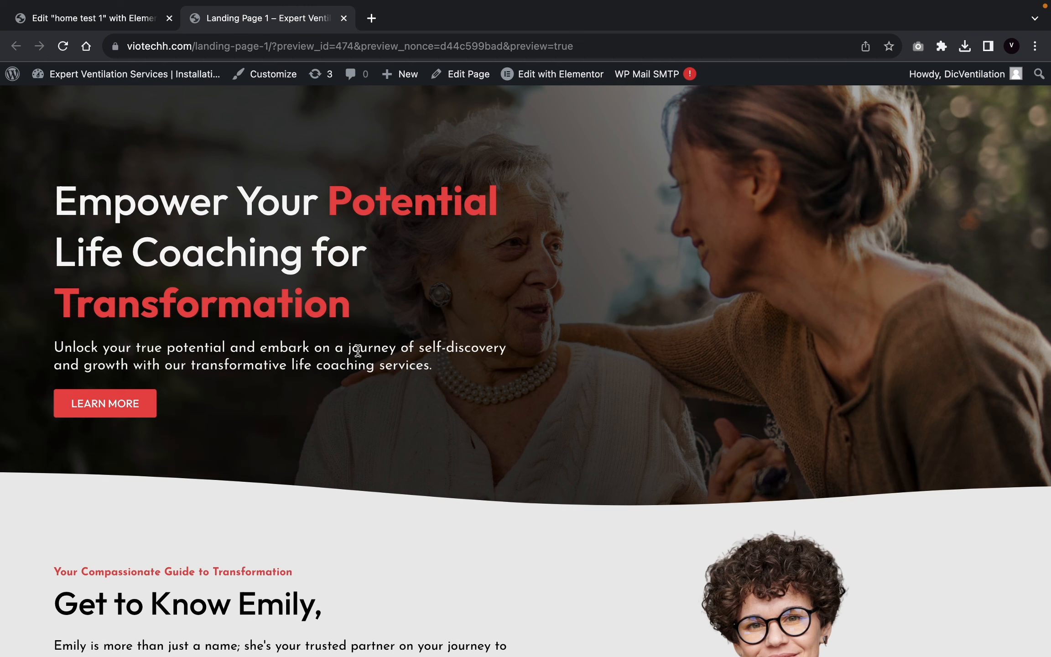
pyautogui.moveTo(351, 318); pyautogui.dragTo(61, 203)
pyautogui.press('super+c')
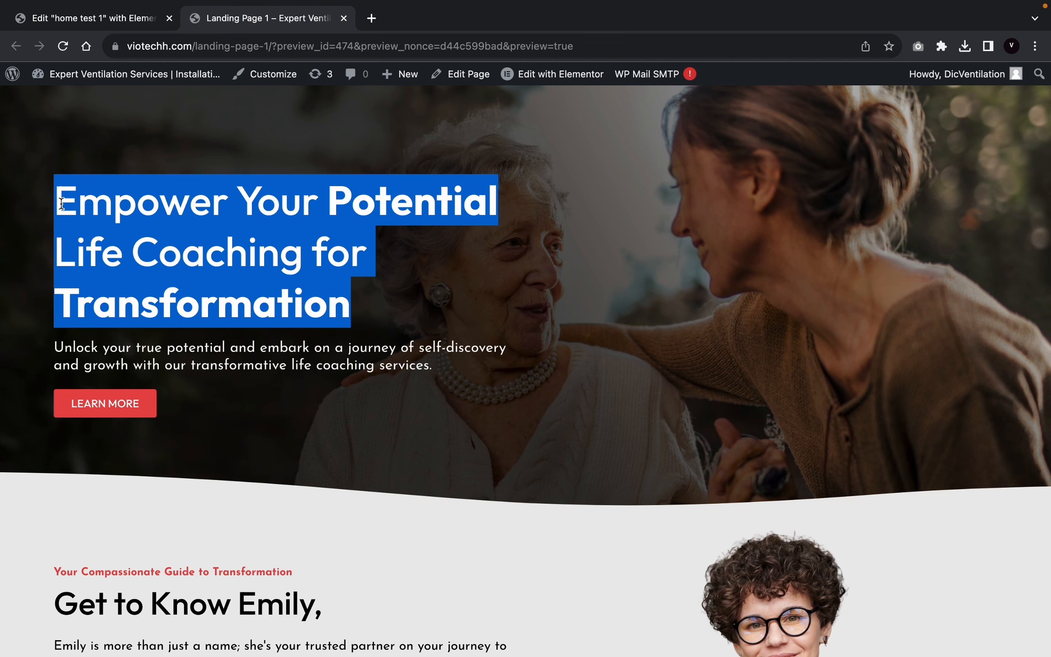
pyautogui.click(85, 19)
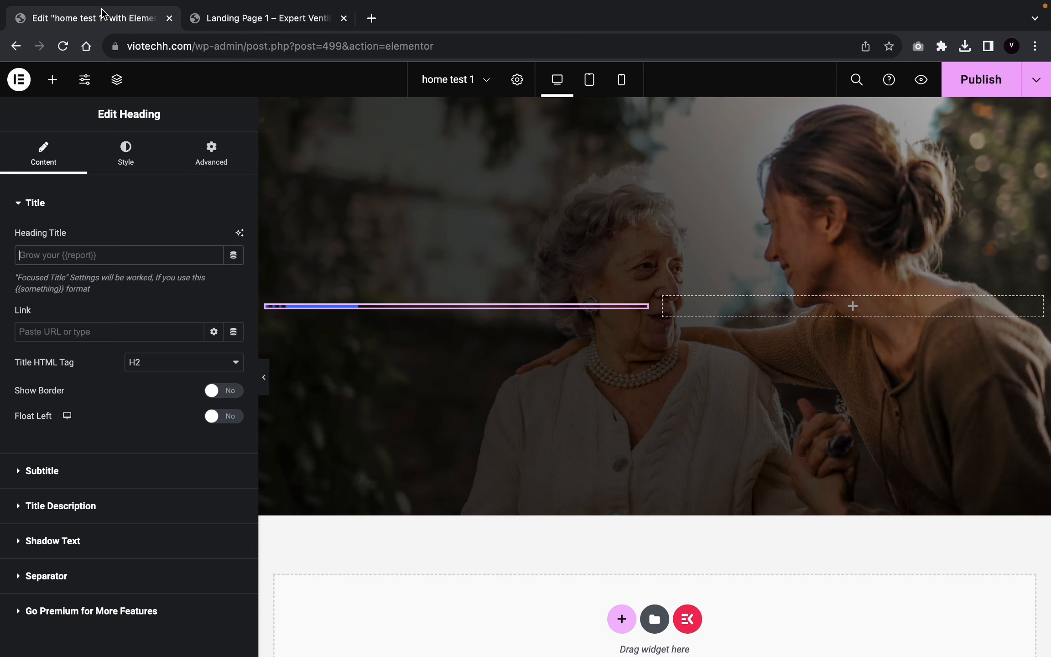
pyautogui.press('super+v')
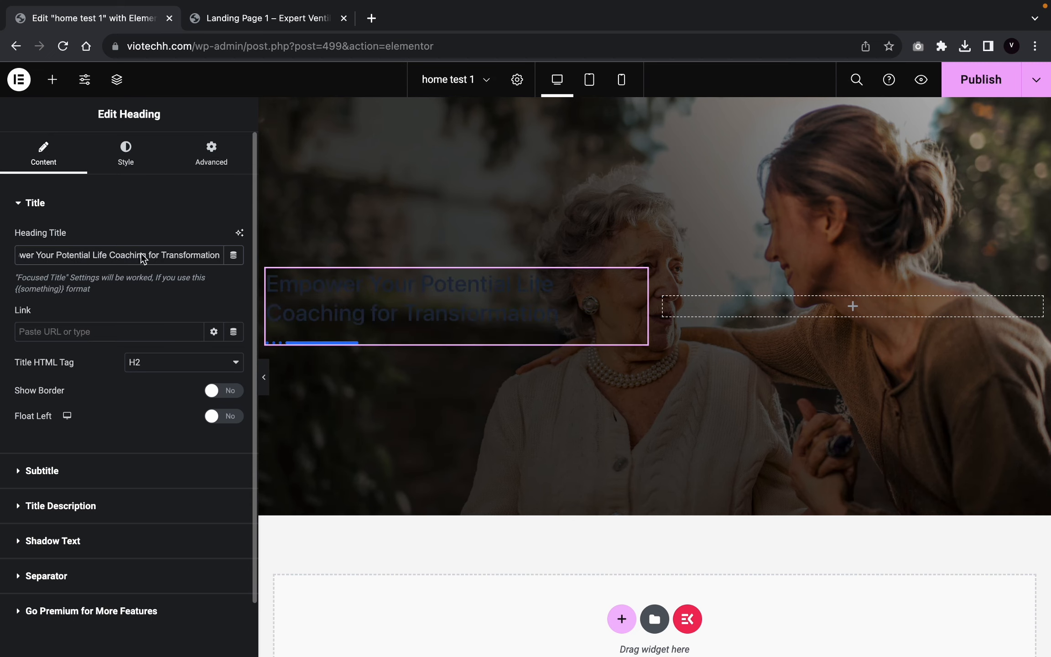
# Step: Check the hero heading on the reference page and wrap "Potential" and "Transformation" in curly braces in the heading title to make them focused words
pyautogui.click(260, 23)
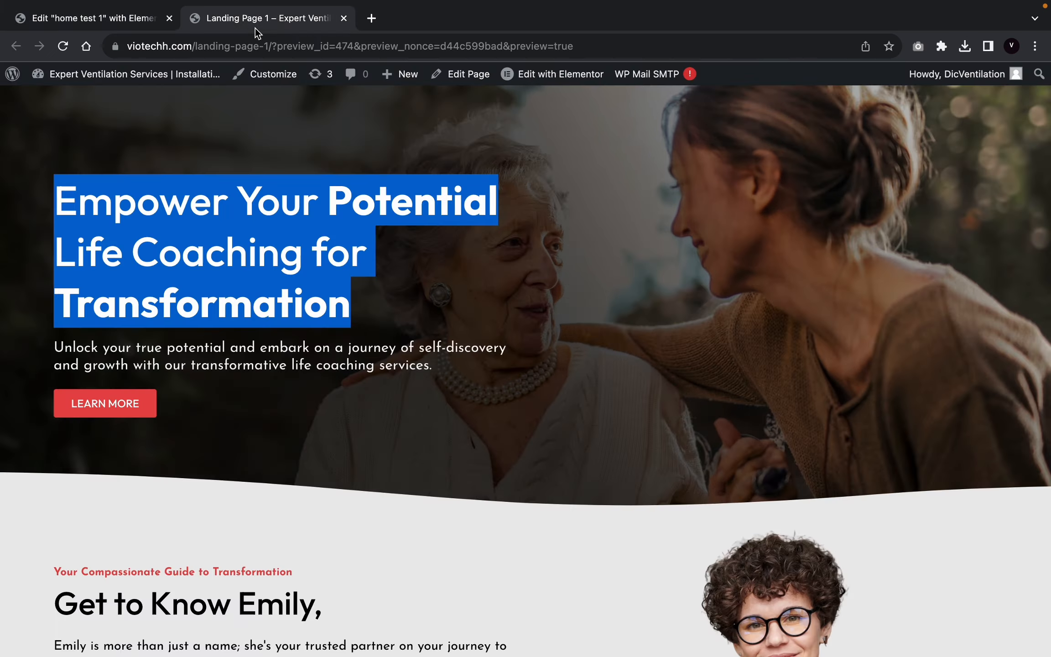
pyautogui.click(381, 274)
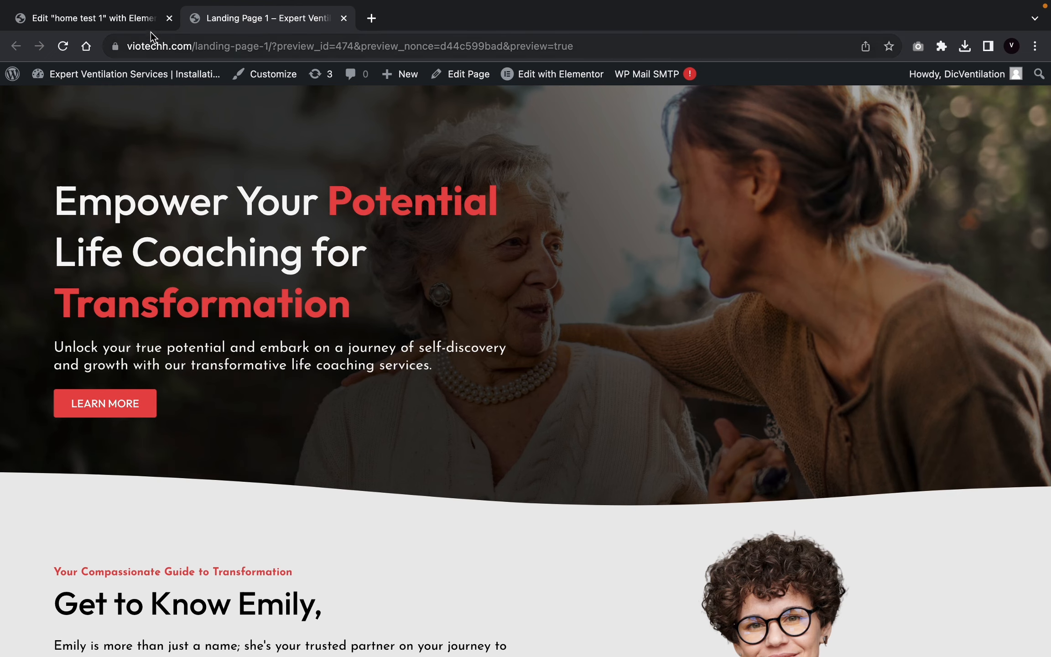
pyautogui.click(123, 24)
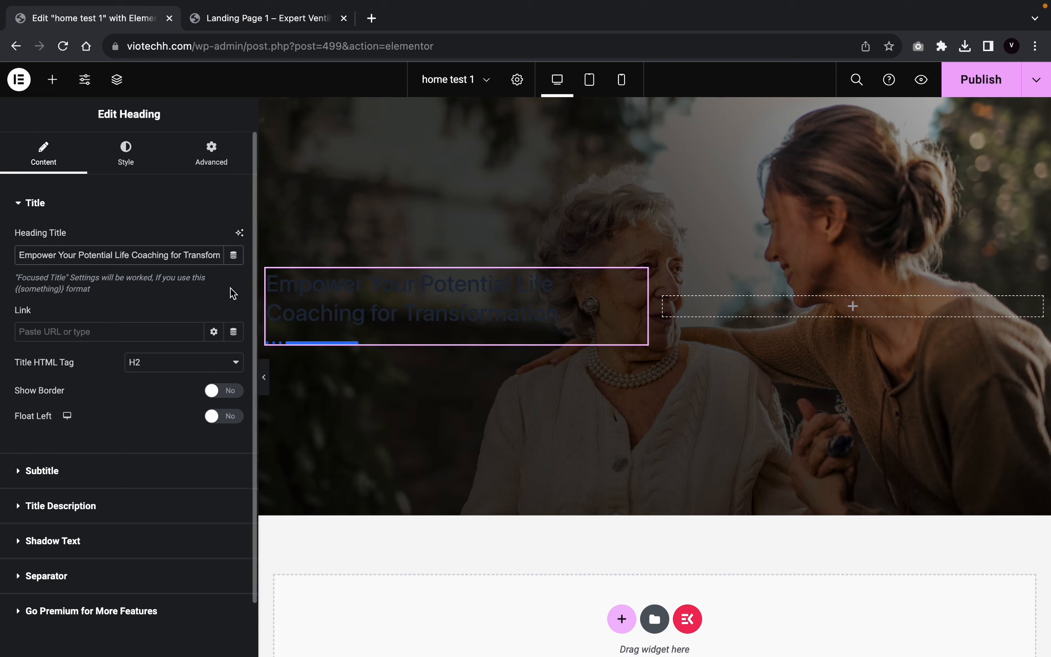
pyautogui.press('BackSpace')
pyautogui.write('} ')
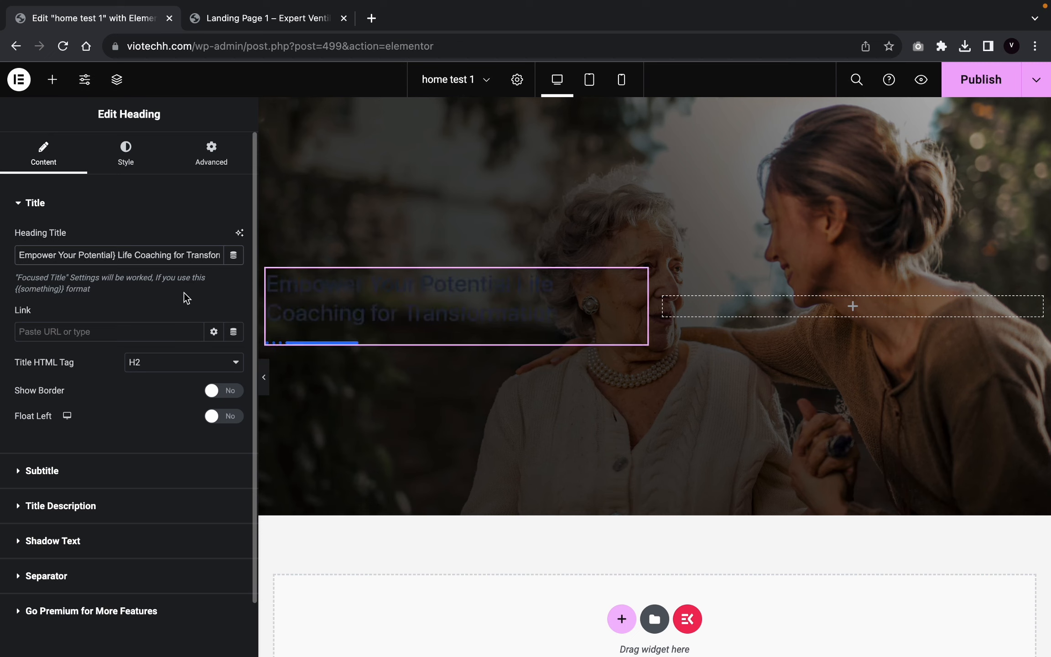
pyautogui.write('{')
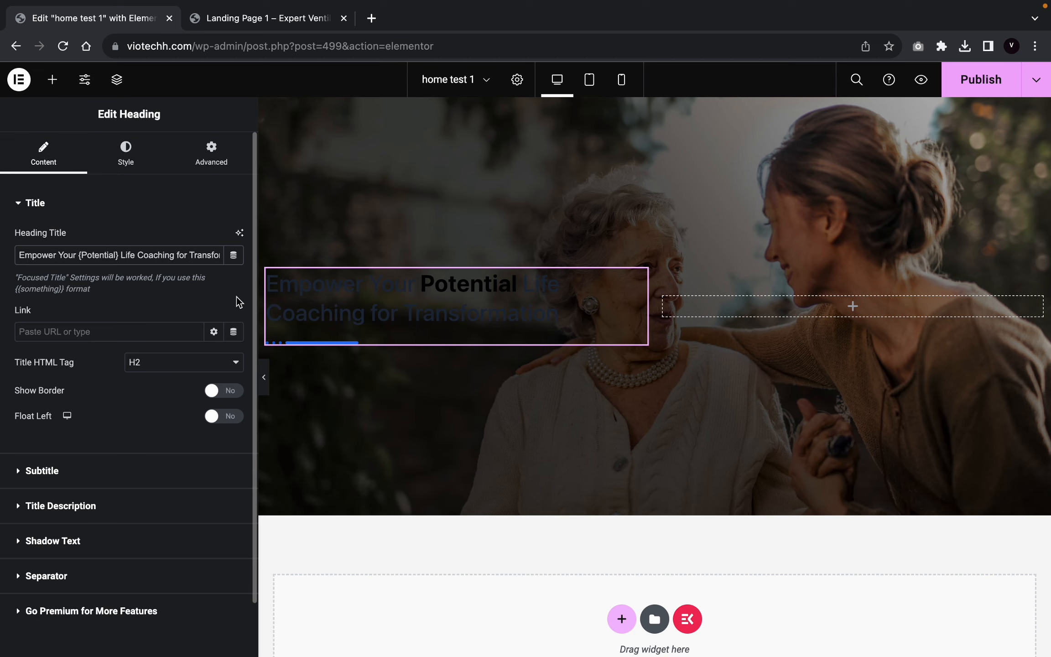
pyautogui.write('{')
pyautogui.press('Right')
pyautogui.press('Right')
pyautogui.press('Right')
pyautogui.press('Right')
pyautogui.press('Right')
pyautogui.press('Right')
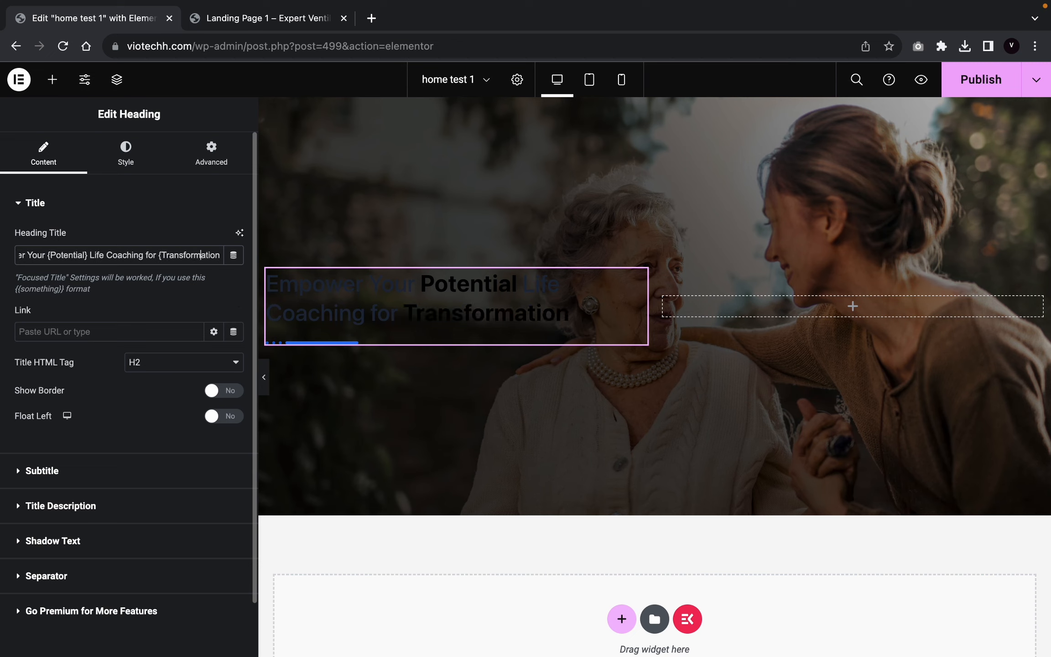
pyautogui.write('}')
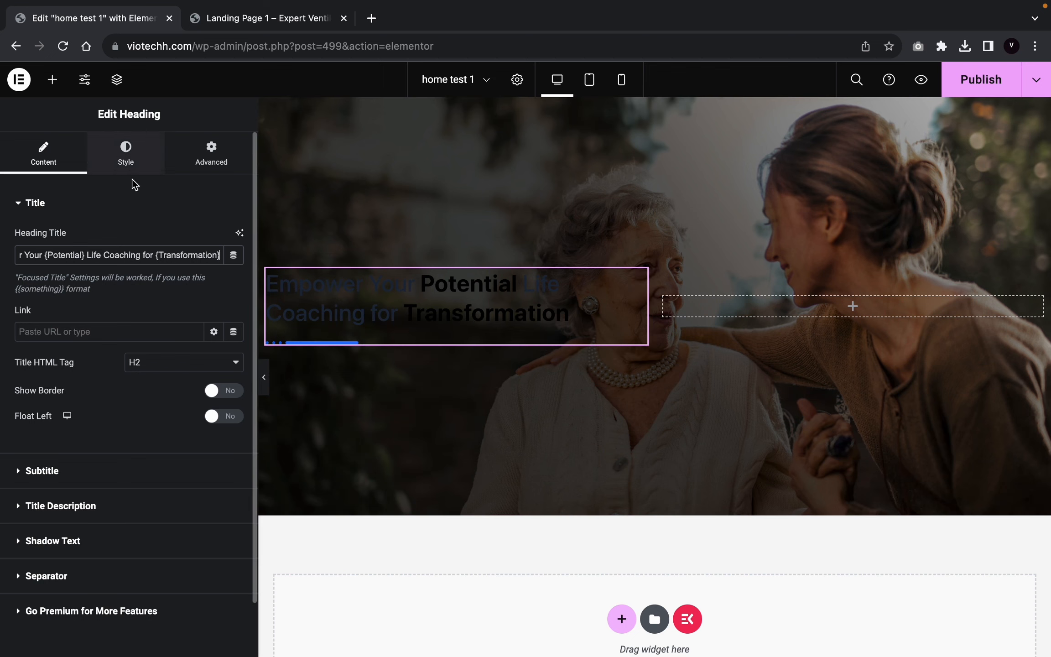
# Step: Hide the heading's separator and set its title color to the global white #FFFFFF
pyautogui.click(122, 582)
pyautogui.click(219, 376)
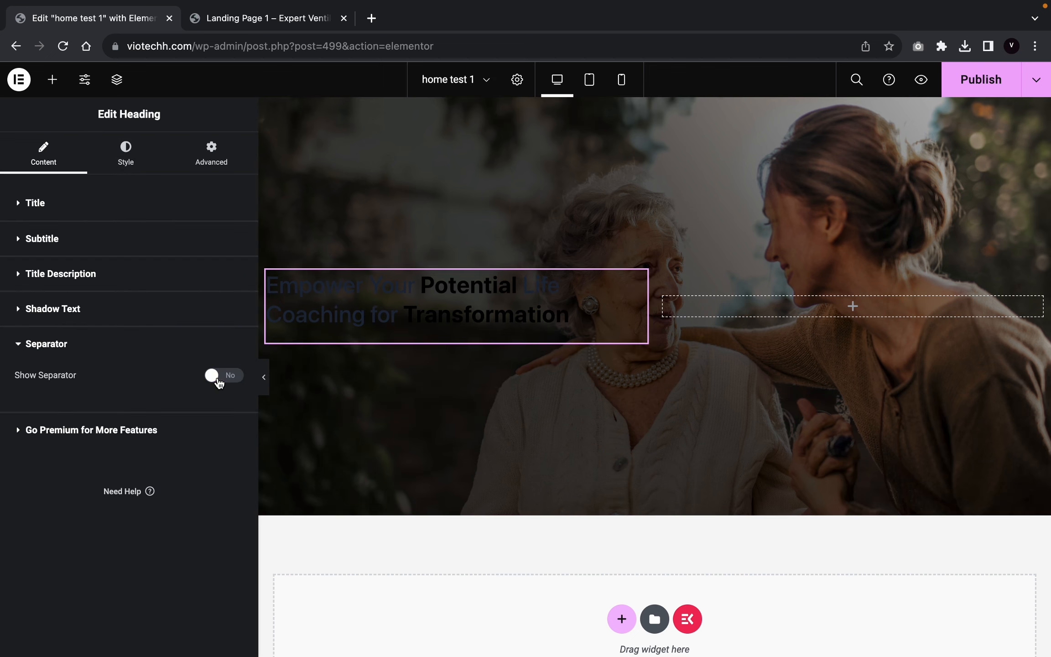
pyautogui.click(110, 153)
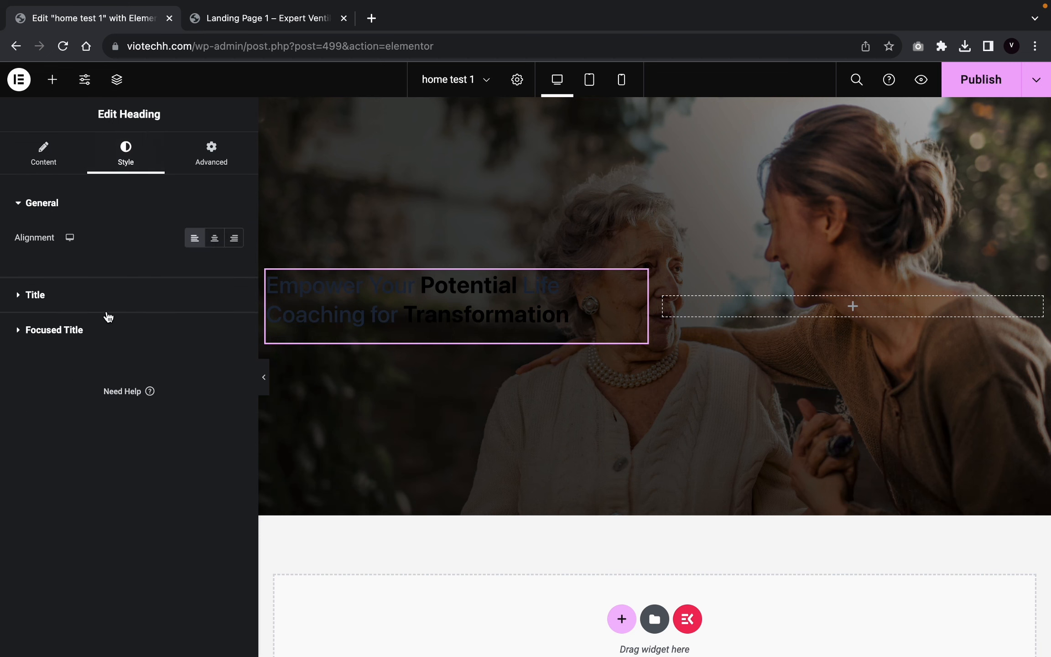
pyautogui.click(93, 304)
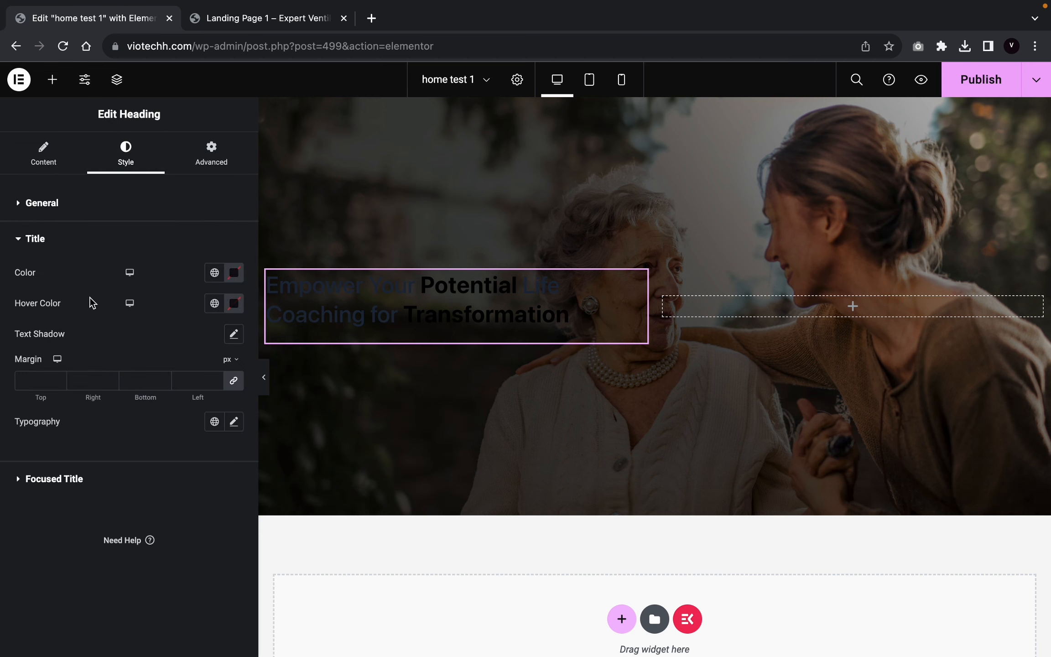
pyautogui.click(214, 273)
pyautogui.scroll(-5, 144, 462)
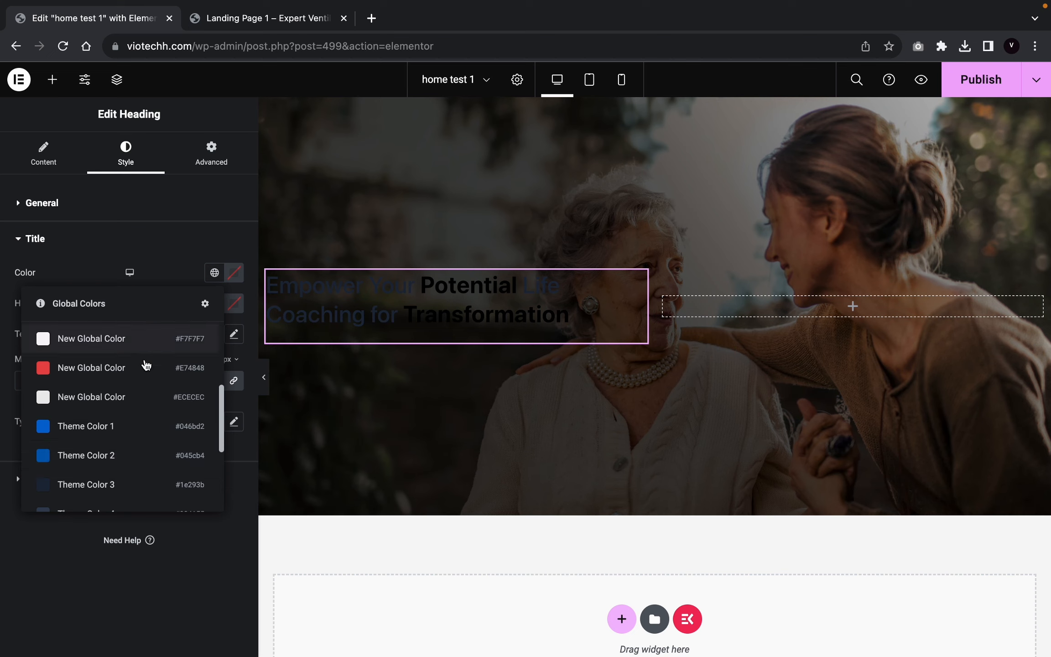
pyautogui.scroll(-4, 143, 388)
pyautogui.click(137, 405)
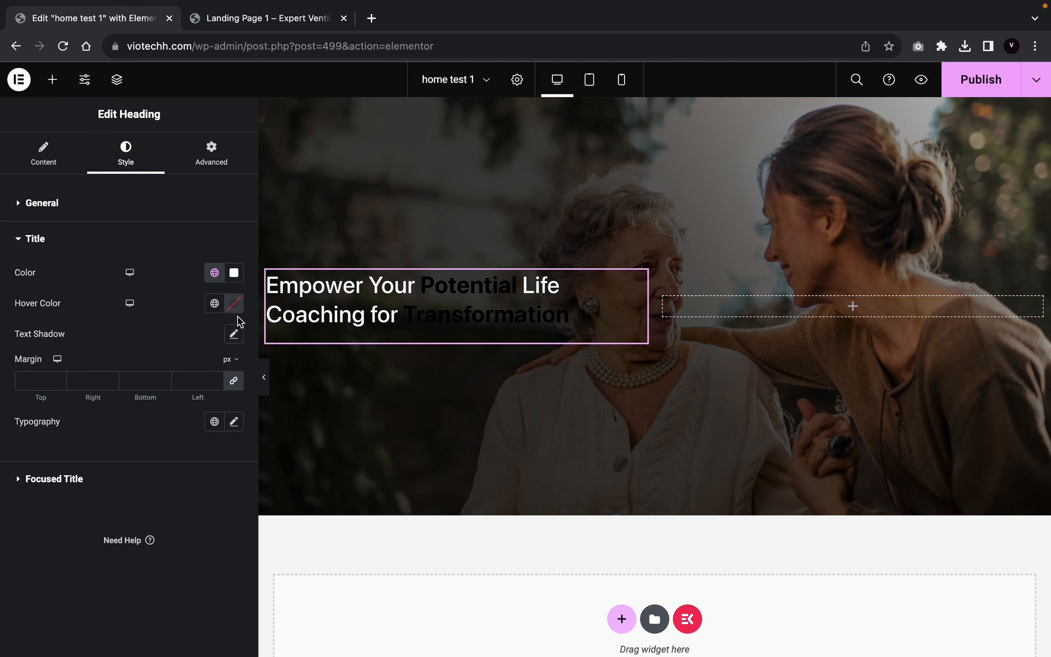
# Step: Set the heading's focused title color to the global red #E74848
pyautogui.click(114, 479)
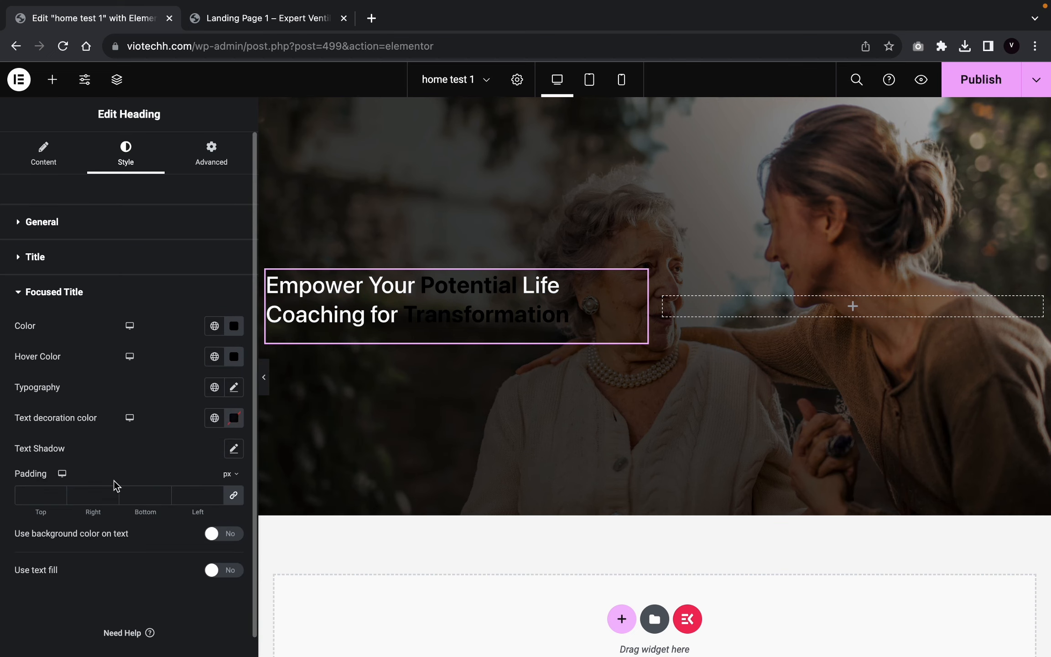
pyautogui.click(214, 326)
pyautogui.scroll(-6, 133, 511)
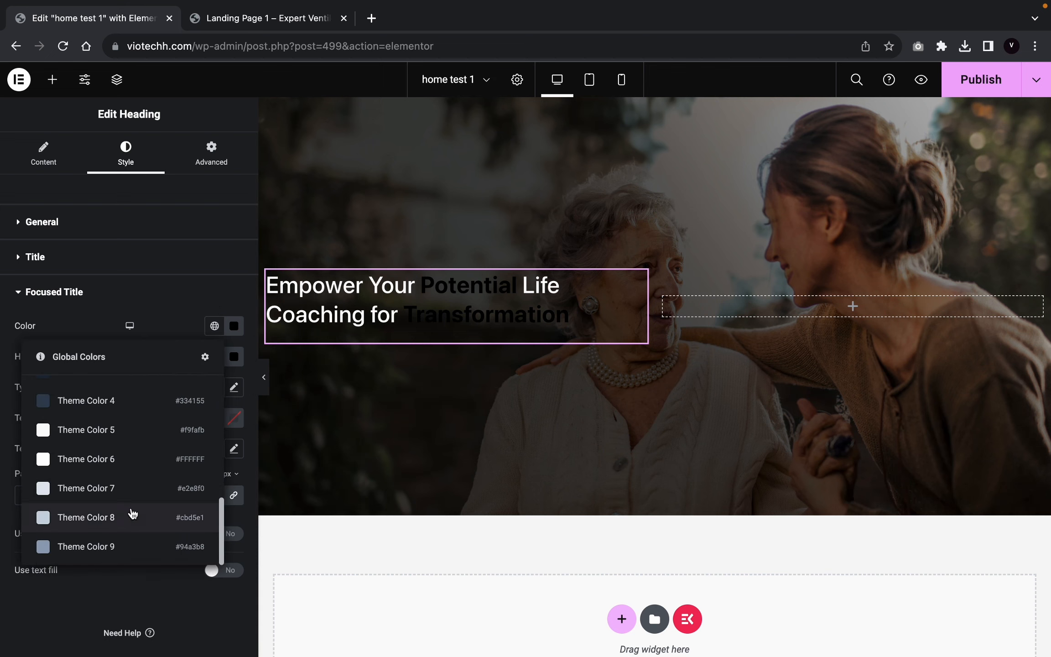
pyautogui.scroll(2, 130, 497)
pyautogui.scroll(3, 128, 487)
pyautogui.click(121, 393)
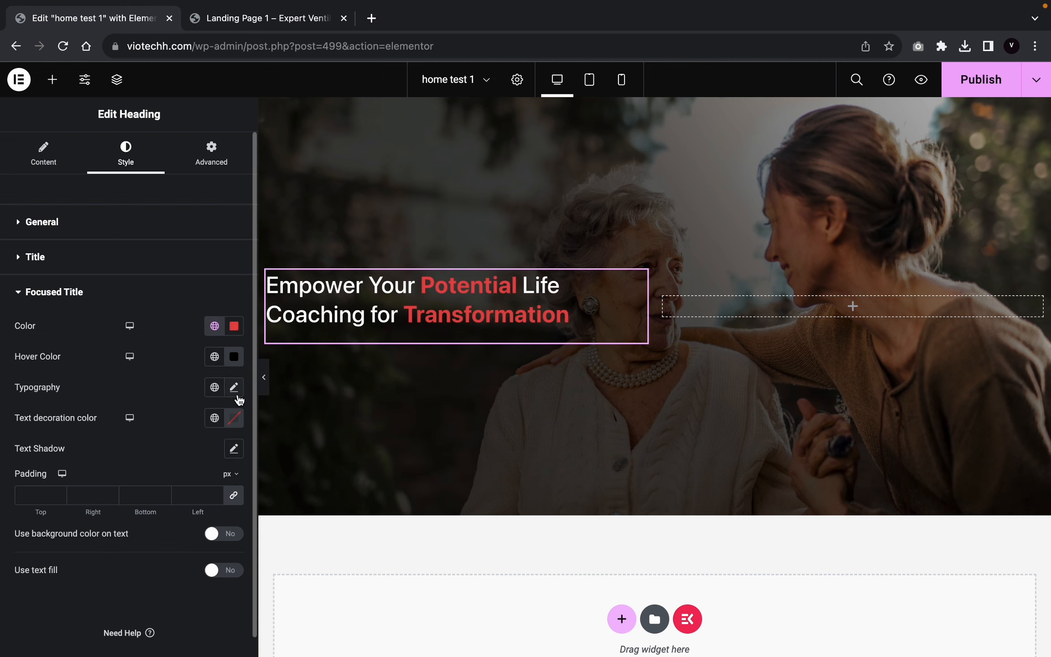
# Step: Set the heading's focused title hover color to the global red #E74848
pyautogui.click(214, 357)
pyautogui.scroll(-6, 75, 570)
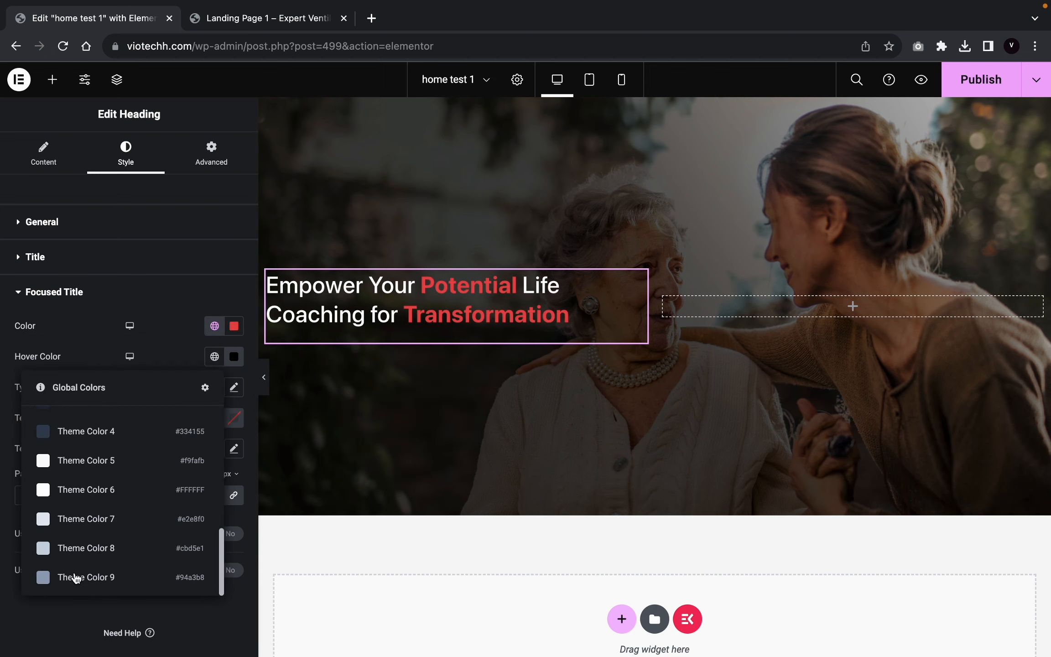
pyautogui.scroll(2, 107, 486)
pyautogui.scroll(6, 111, 485)
pyautogui.scroll(-3, 119, 547)
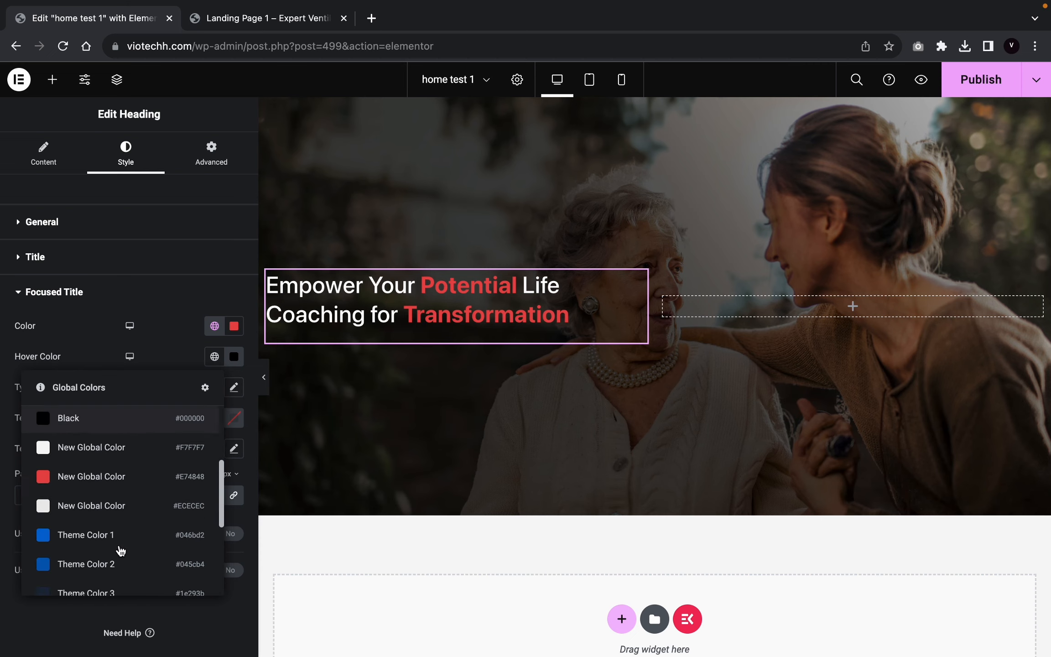
pyautogui.click(124, 476)
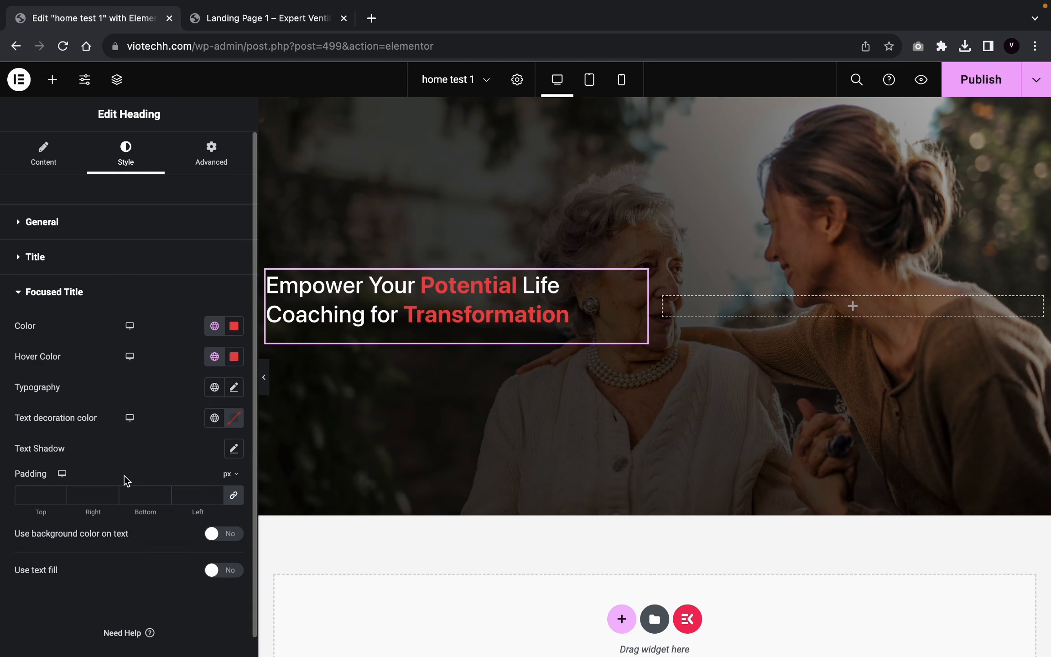
# Step: Set the hero heading title's font family to Outfit
pyautogui.click(66, 256)
pyautogui.click(235, 438)
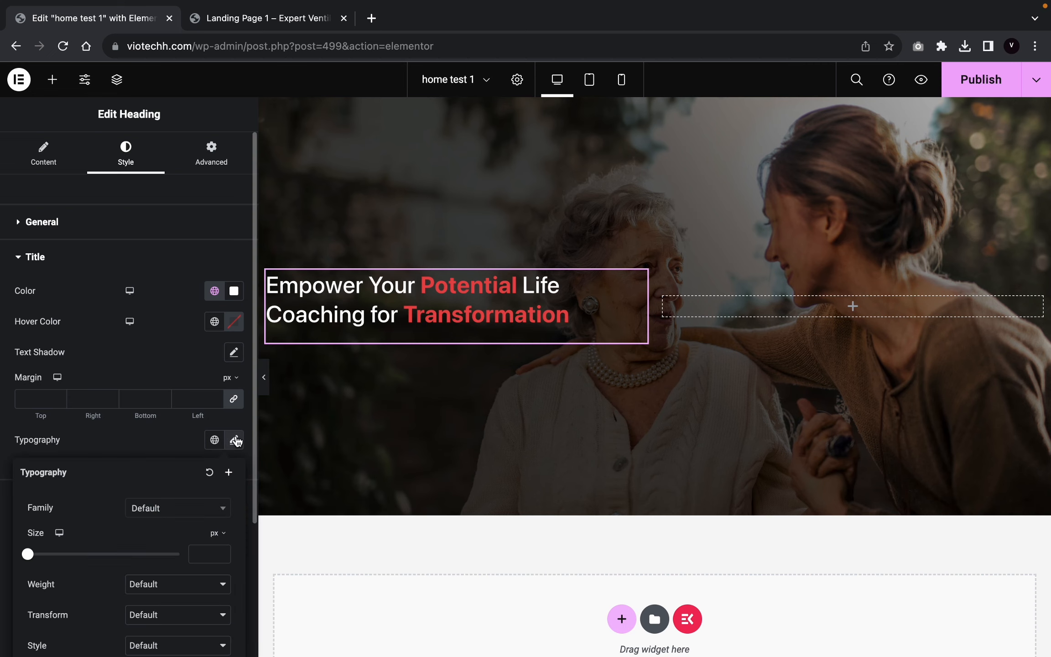
pyautogui.click(192, 504)
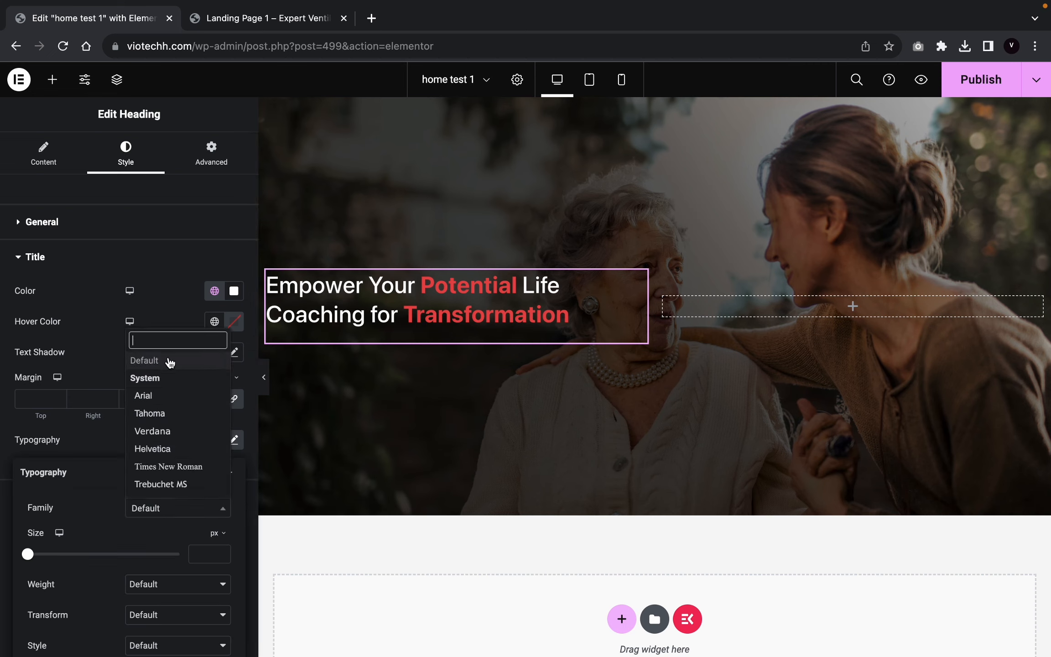
pyautogui.write('outfit')
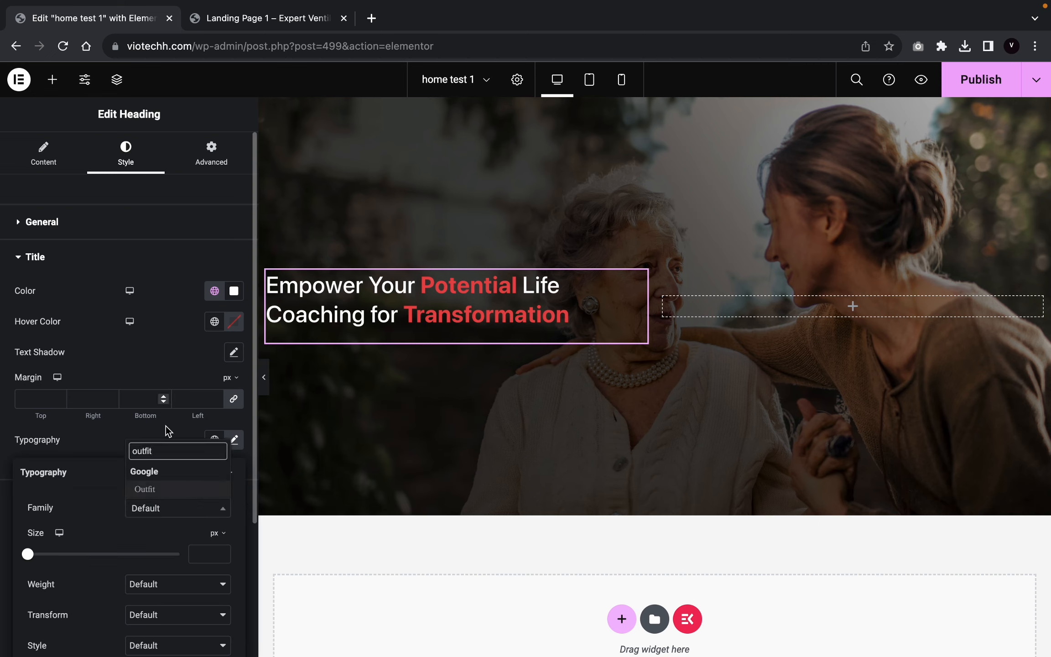
pyautogui.click(162, 490)
# Step: Increase the heading title's font size to about 56 px and check the hero at full width
pyautogui.scroll(-4, 161, 484)
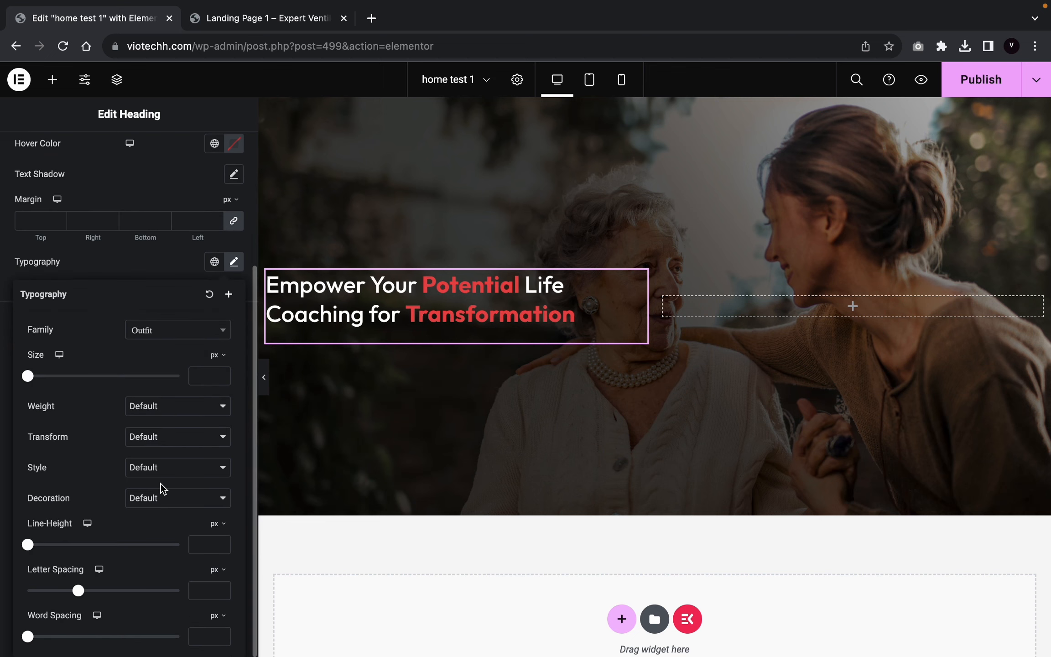
pyautogui.moveTo(30, 380); pyautogui.dragTo(72, 383)
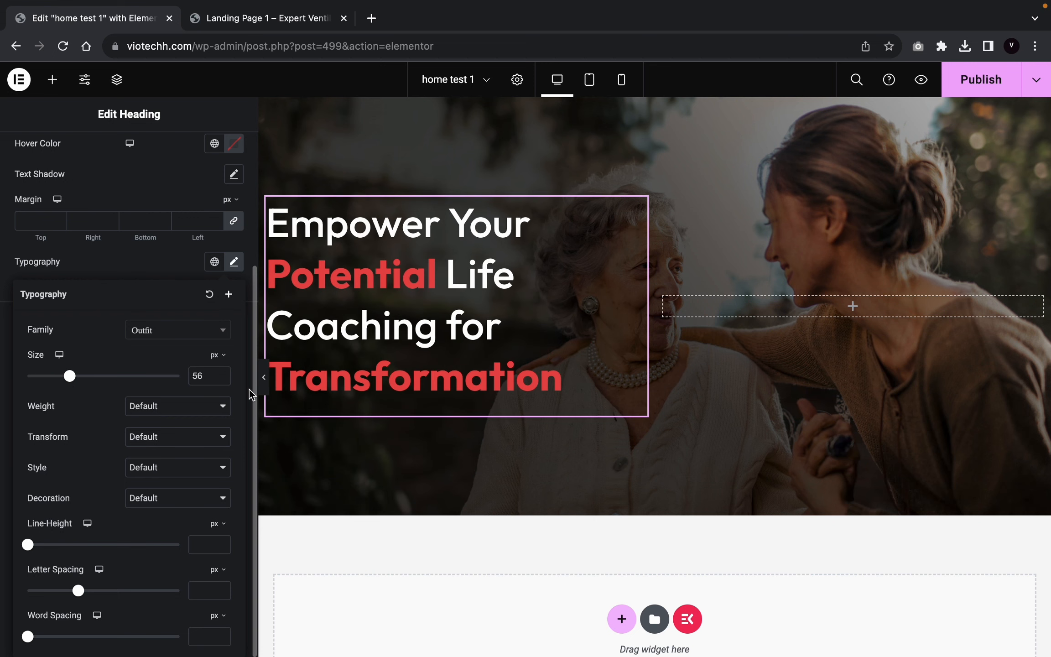
pyautogui.click(264, 384)
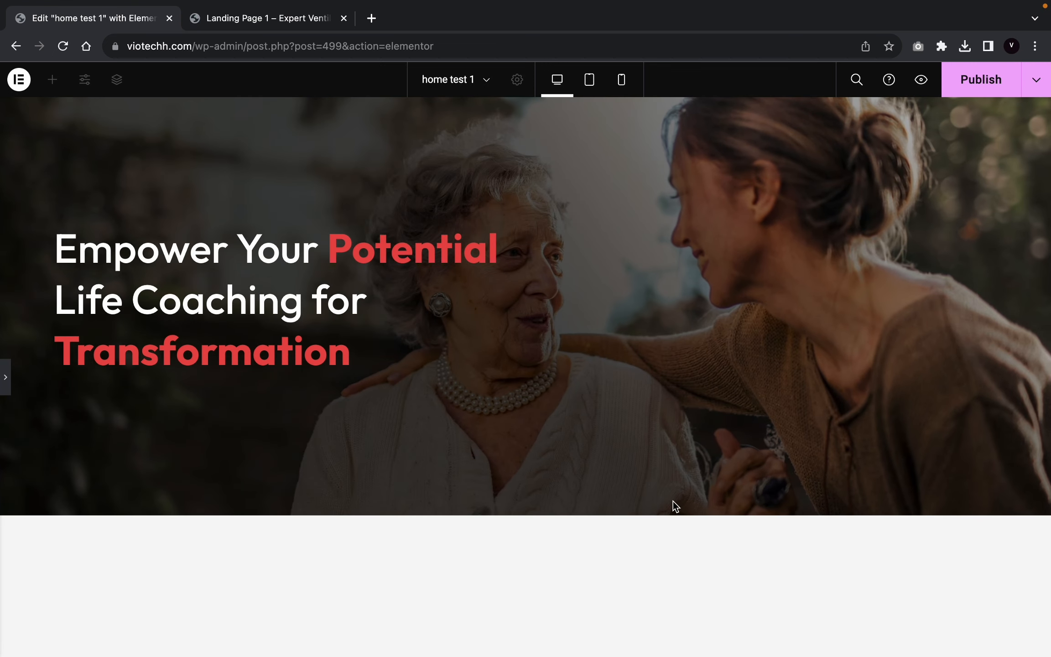
pyautogui.click(6, 378)
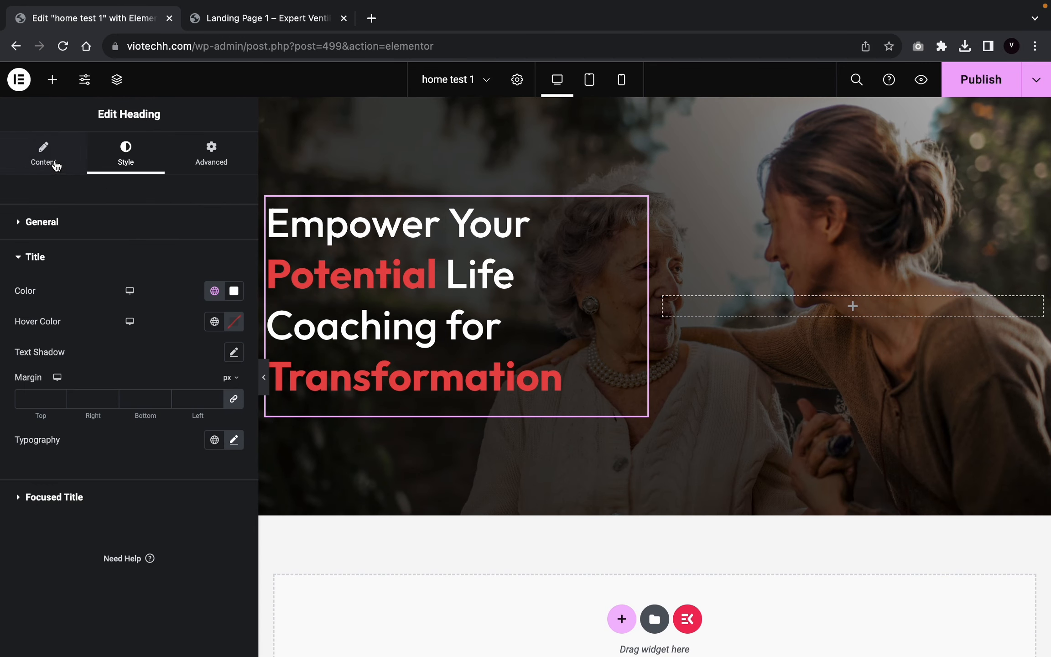
# Step: Enable the title description for the hero heading
pyautogui.click(50, 167)
pyautogui.click(64, 512)
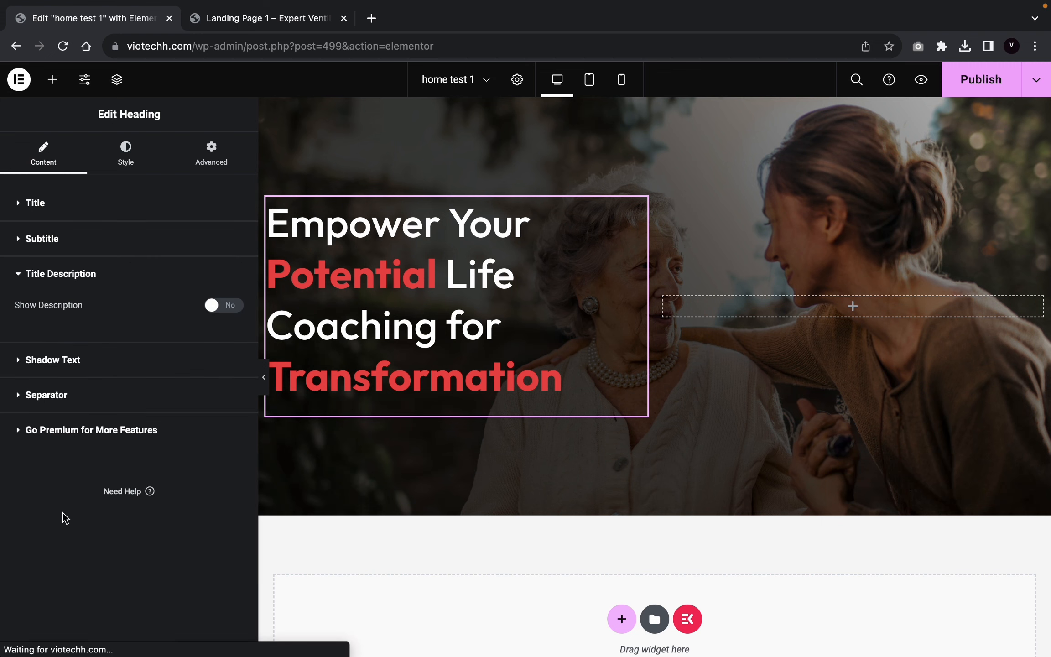
pyautogui.click(222, 307)
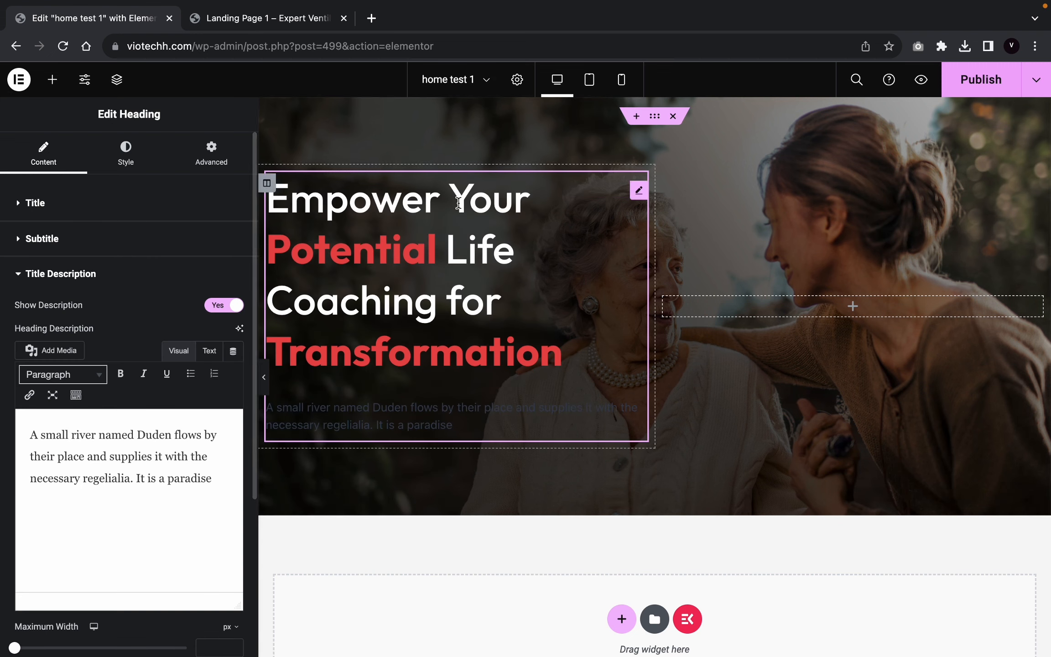
# Step: Replace the description with "Unlock your true potential and embark on a journey of self-discovery and growth with our transformative life coaching services." copied from the reference page
pyautogui.click(294, 24)
pyautogui.tripleClick(326, 371)
pyautogui.press('super+c')
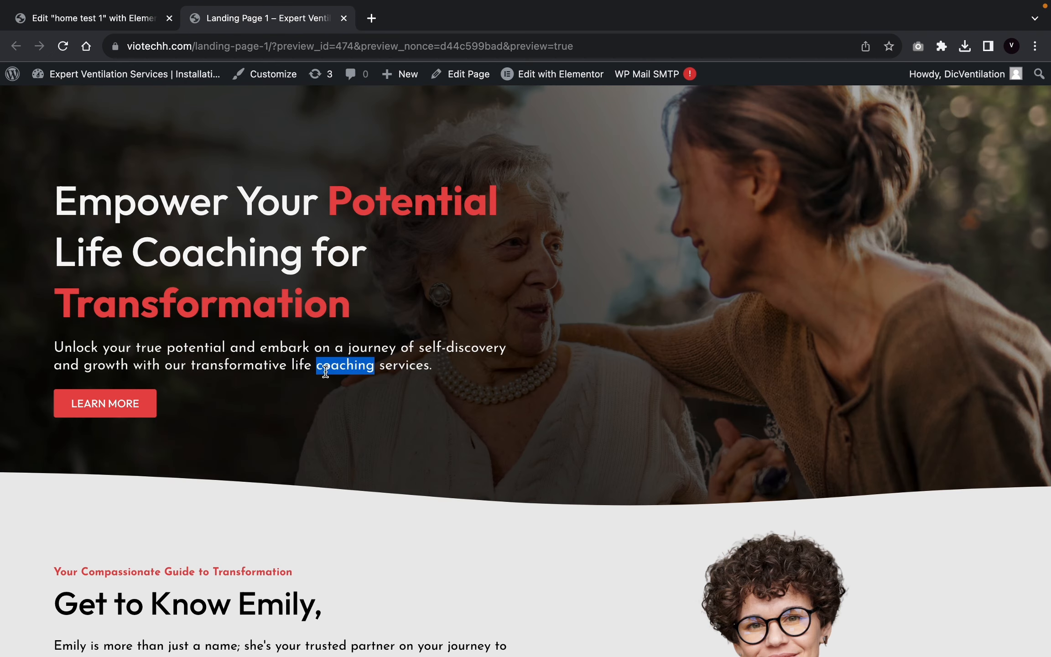
pyautogui.click(119, 21)
pyautogui.press('super+a')
pyautogui.press('super+v')
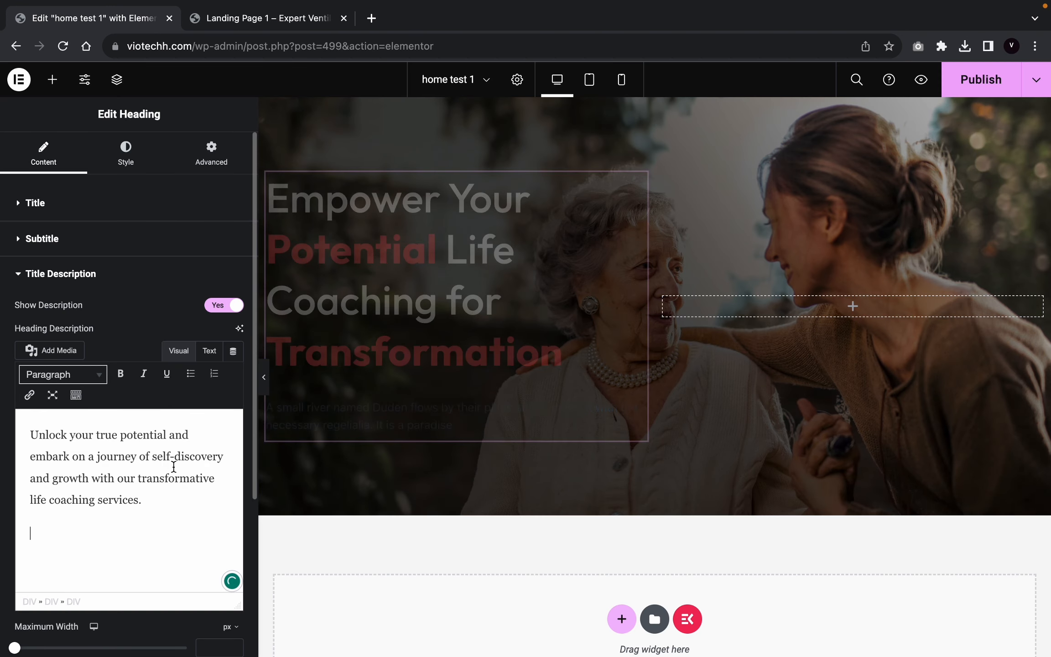
# Step: Set the title description's color to a global white
pyautogui.click(126, 153)
pyautogui.click(80, 365)
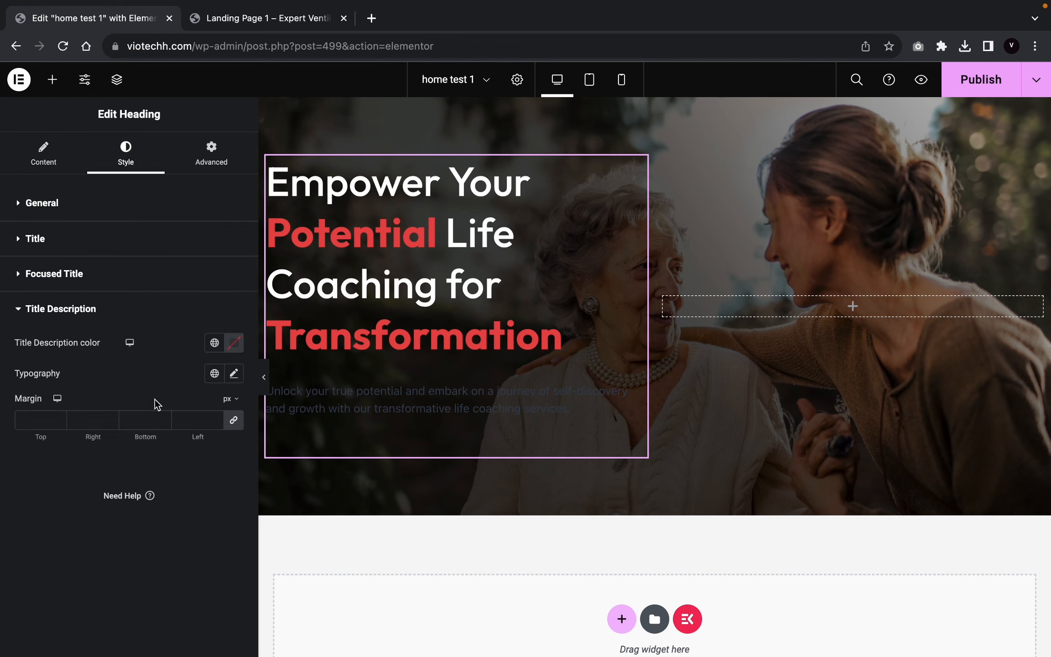
pyautogui.click(214, 342)
pyautogui.scroll(-5, 124, 485)
pyautogui.scroll(2, 124, 483)
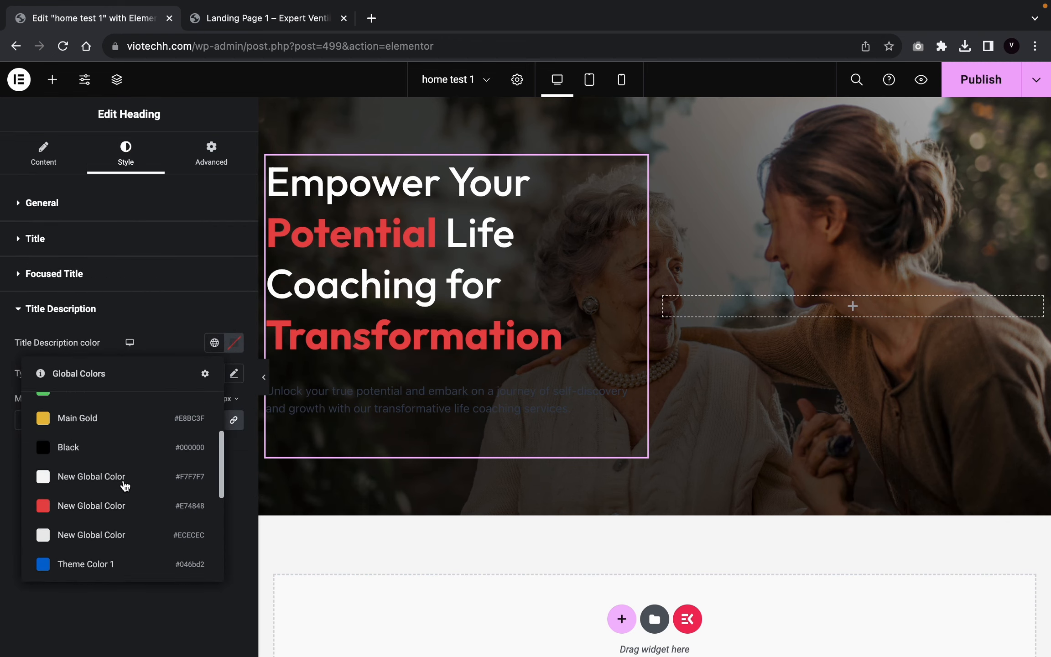
pyautogui.scroll(-5, 114, 511)
pyautogui.scroll(-2, 110, 534)
pyautogui.click(138, 501)
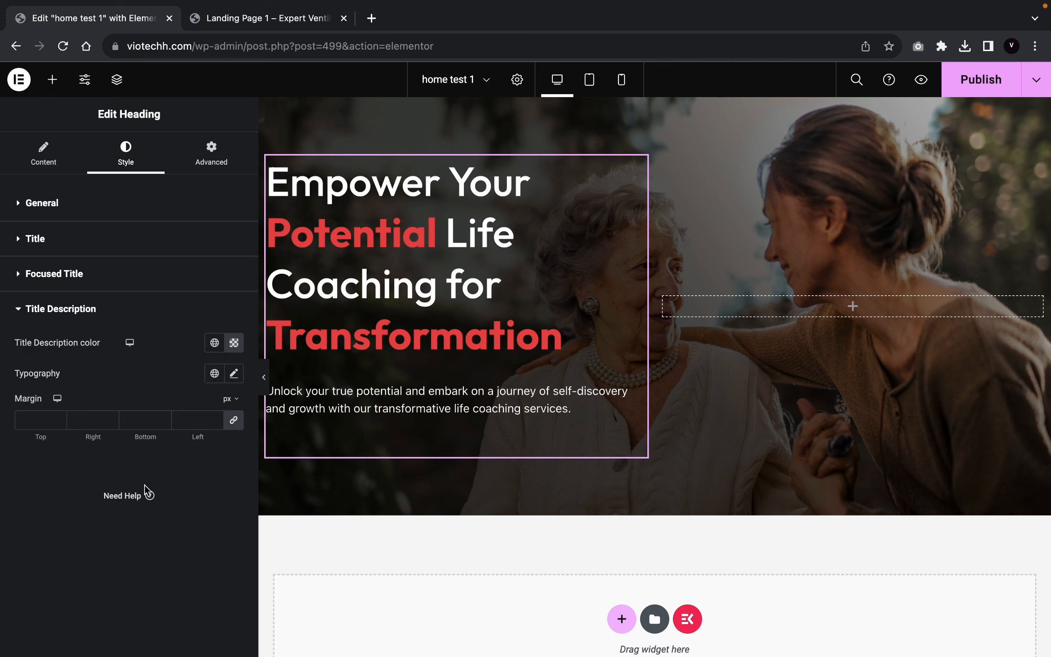
# Step: Set the title description's font family to Josefin Sans
pyautogui.click(234, 373)
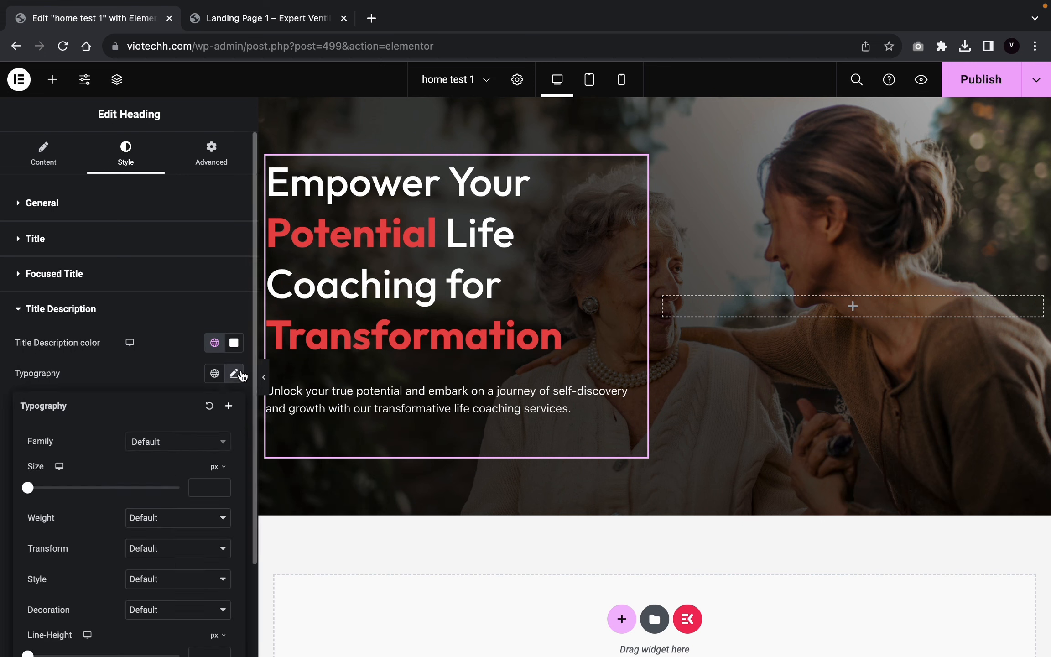
pyautogui.click(188, 445)
pyautogui.write('jos')
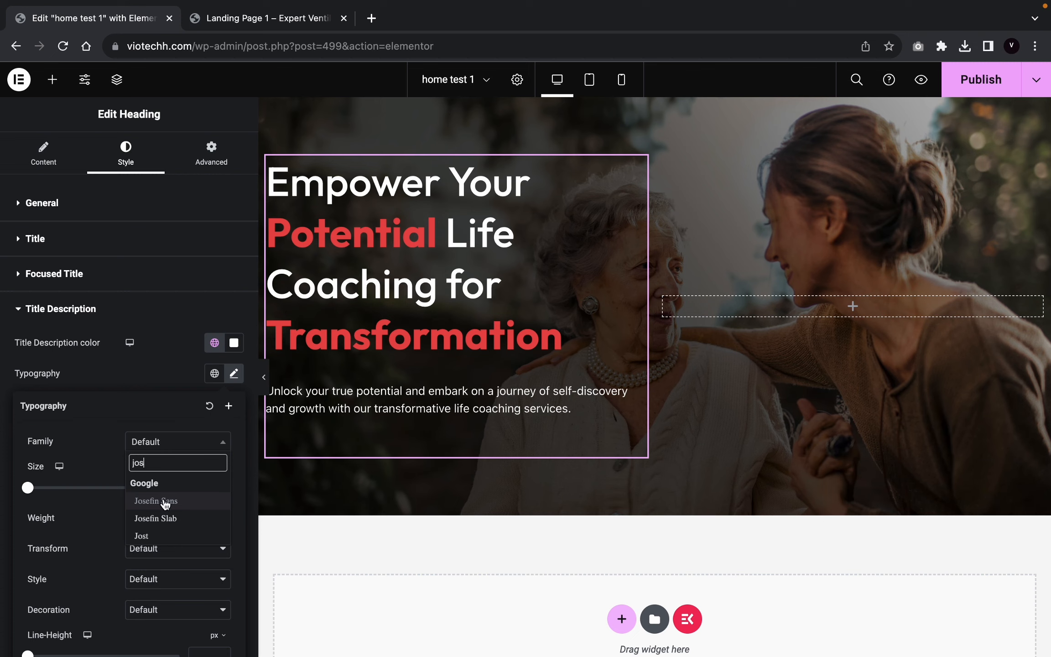
pyautogui.click(165, 500)
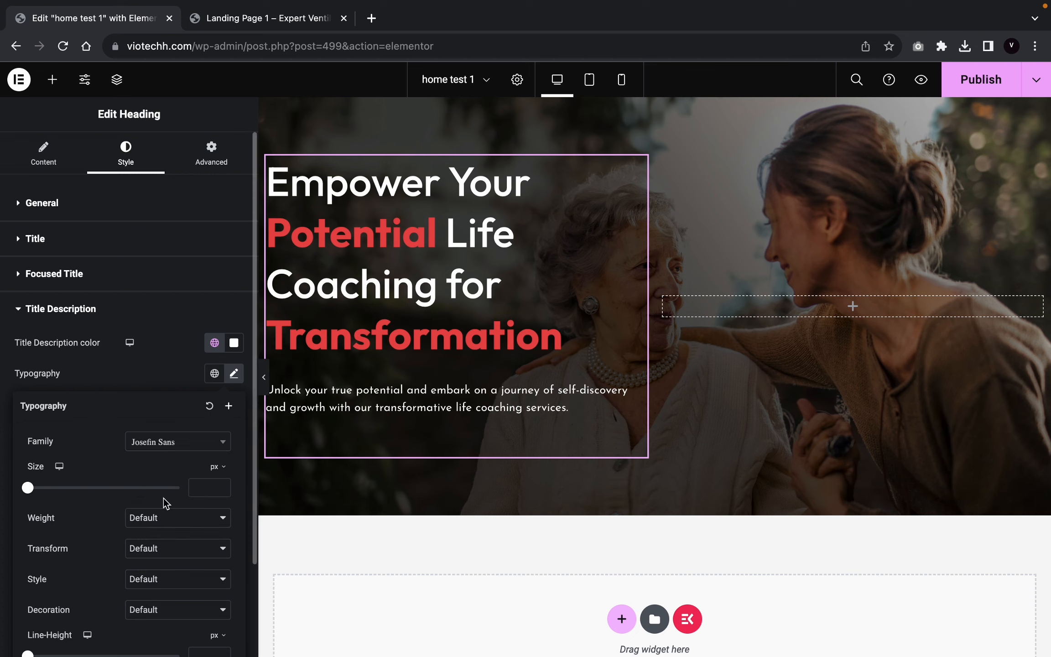
# Step: Enlarge the title description's font size to slightly above 17 px and check the hero at full width
pyautogui.click(223, 483)
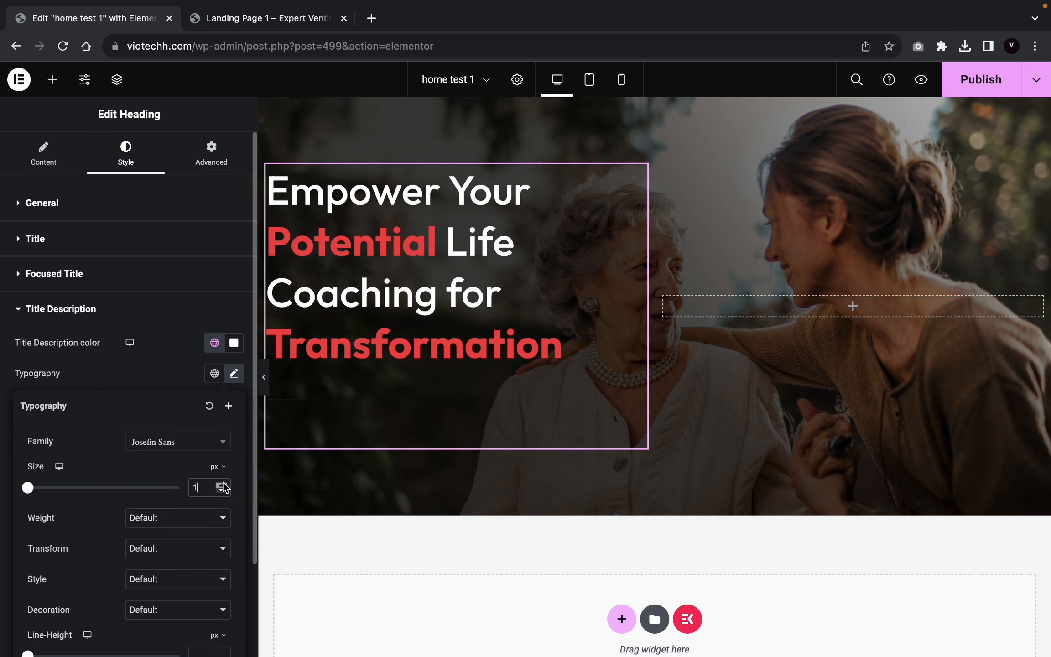
pyautogui.click(222, 484)
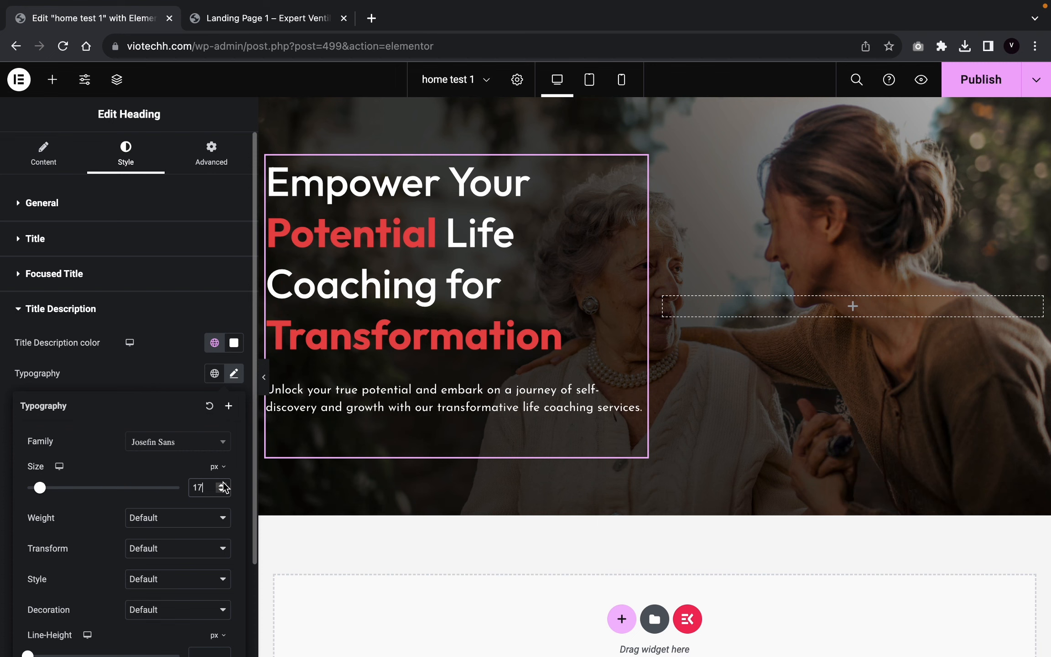
pyautogui.click(222, 484)
pyautogui.click(169, 368)
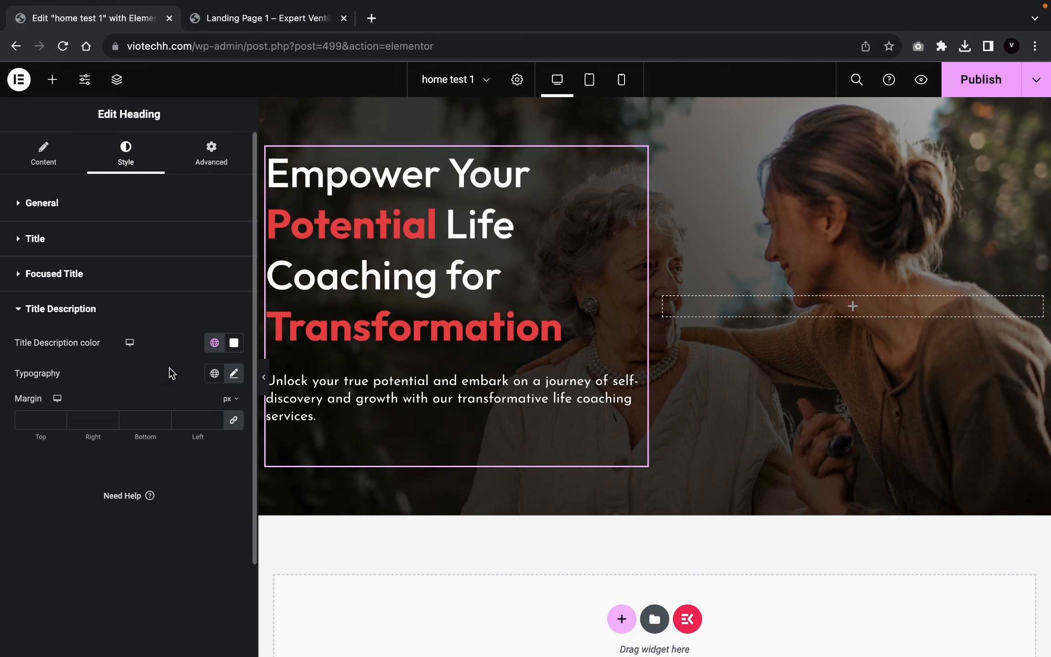
pyautogui.click(263, 376)
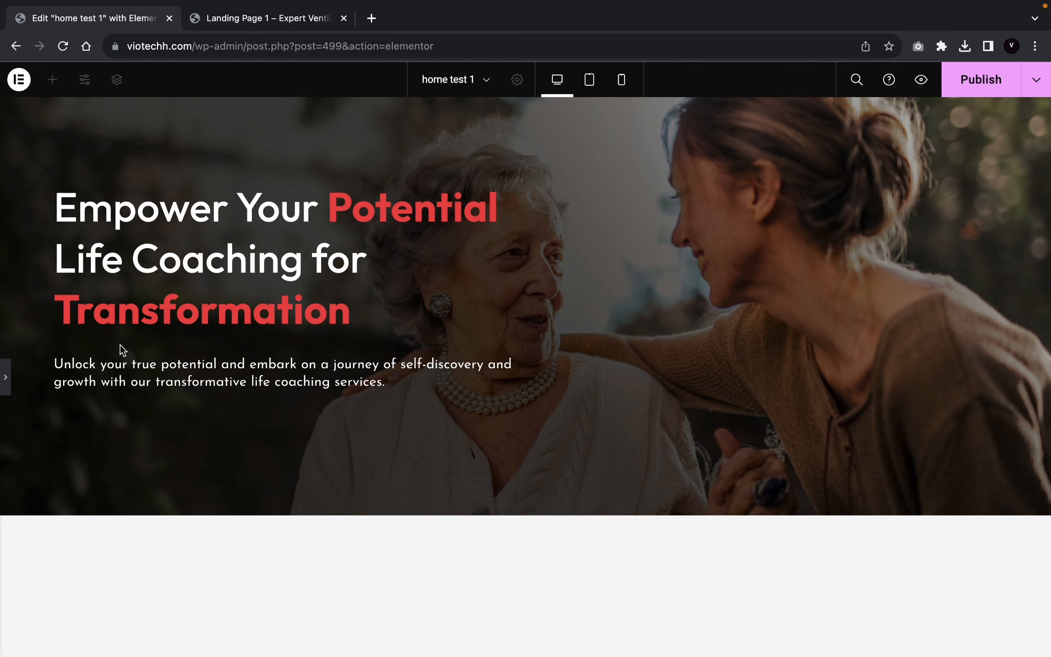
pyautogui.click(4, 387)
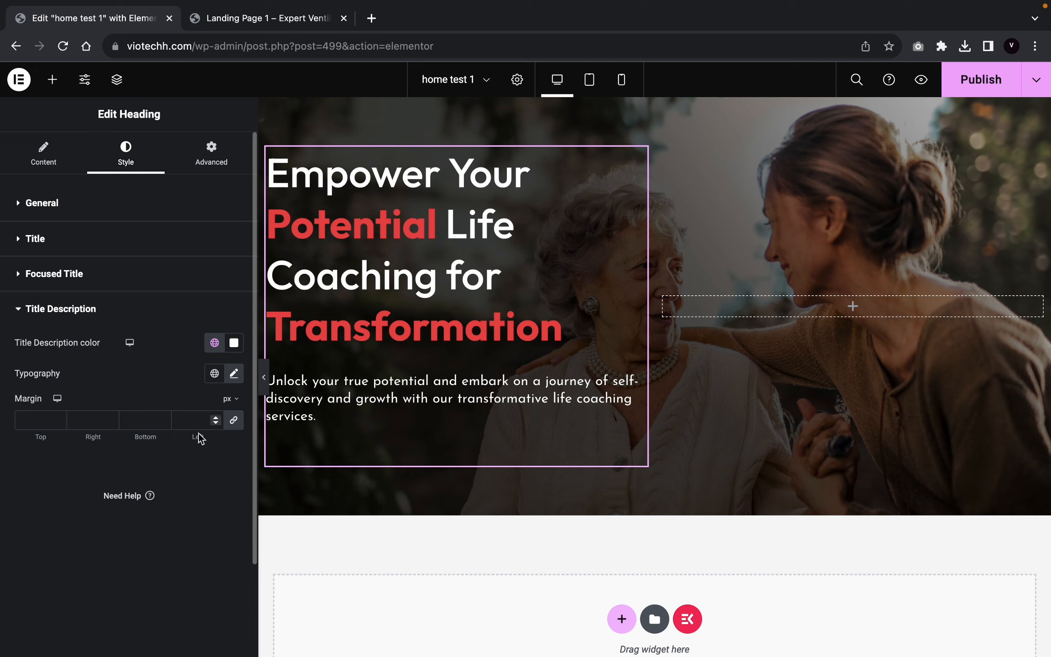
# Step: Unlink the title description's margins with all four sides at 0 px and check the spacing at full width
pyautogui.click(233, 420)
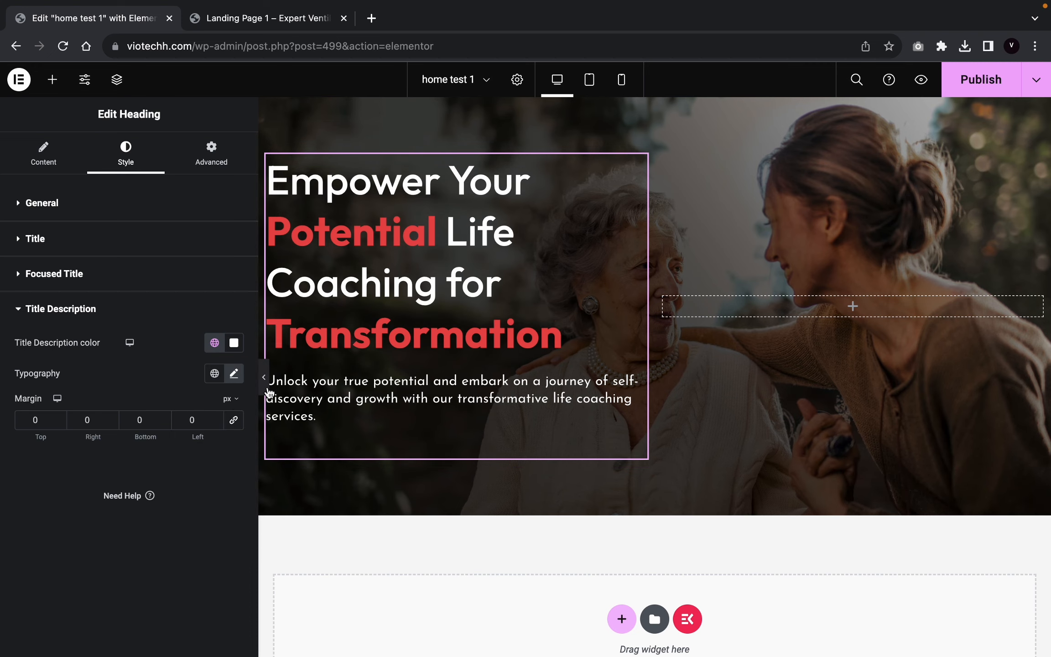
pyautogui.click(264, 377)
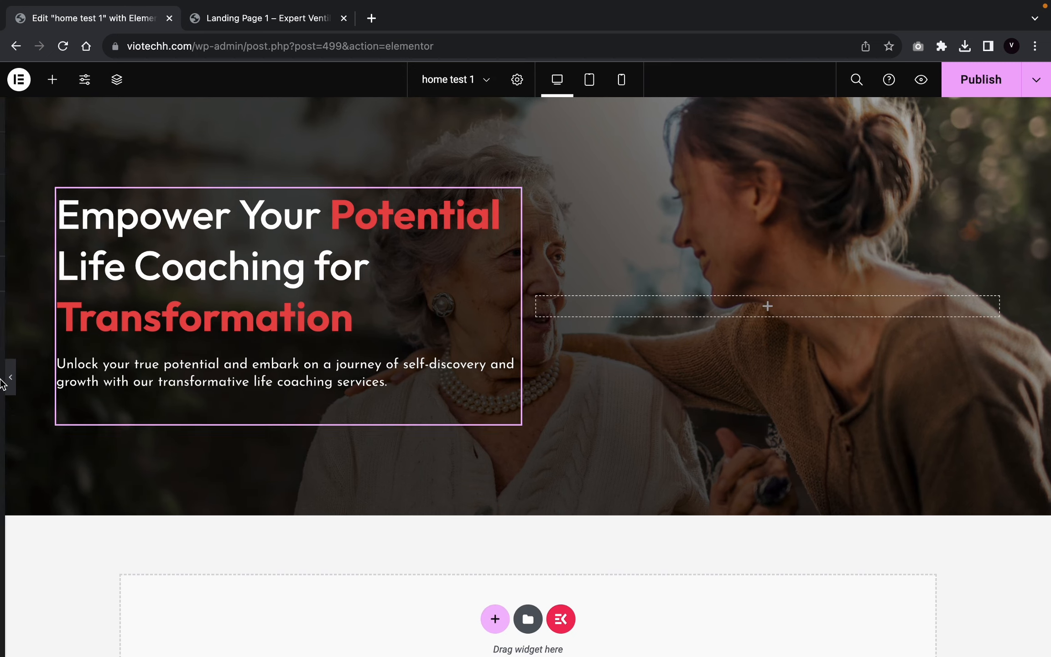
pyautogui.click(5, 377)
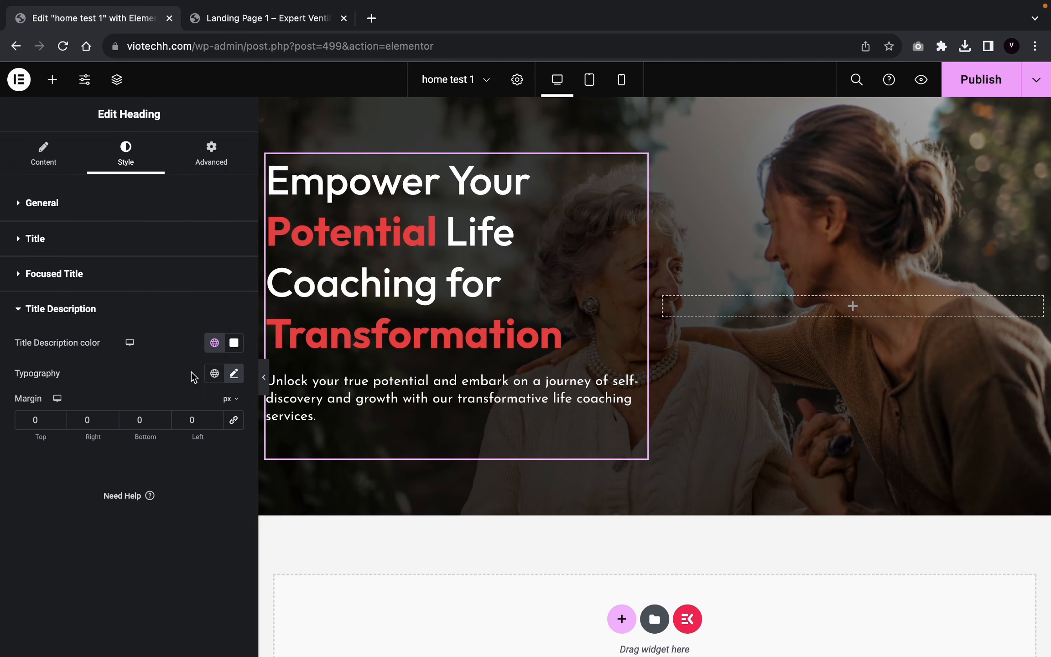
# Step: Add a Button widget below the hero heading's description and check its placement at full width
pyautogui.click(52, 79)
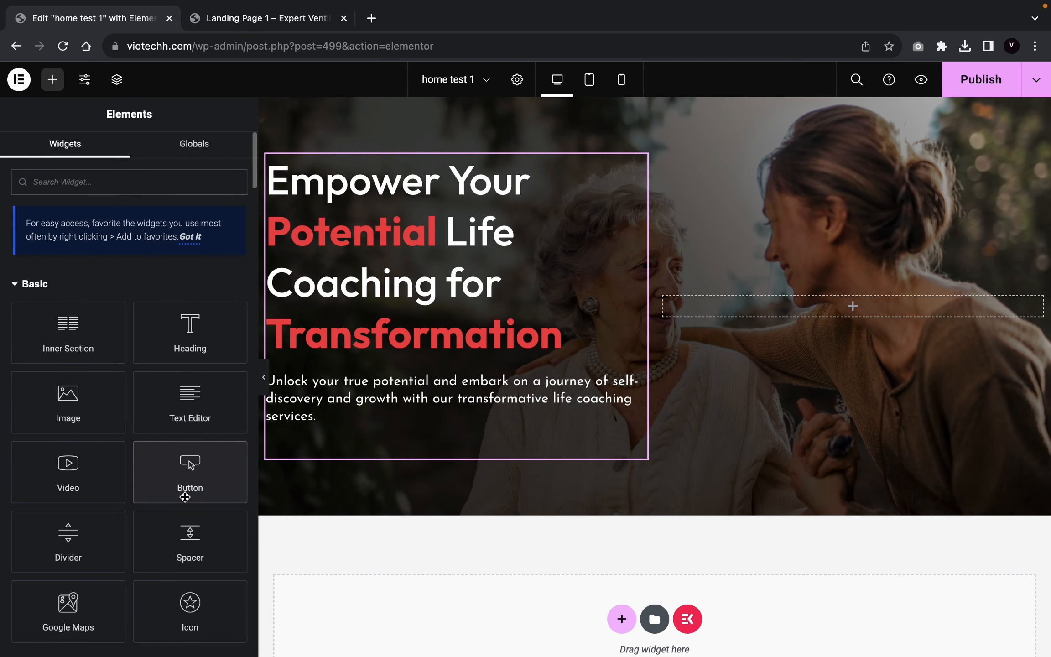
pyautogui.moveTo(187, 495); pyautogui.dragTo(351, 429)
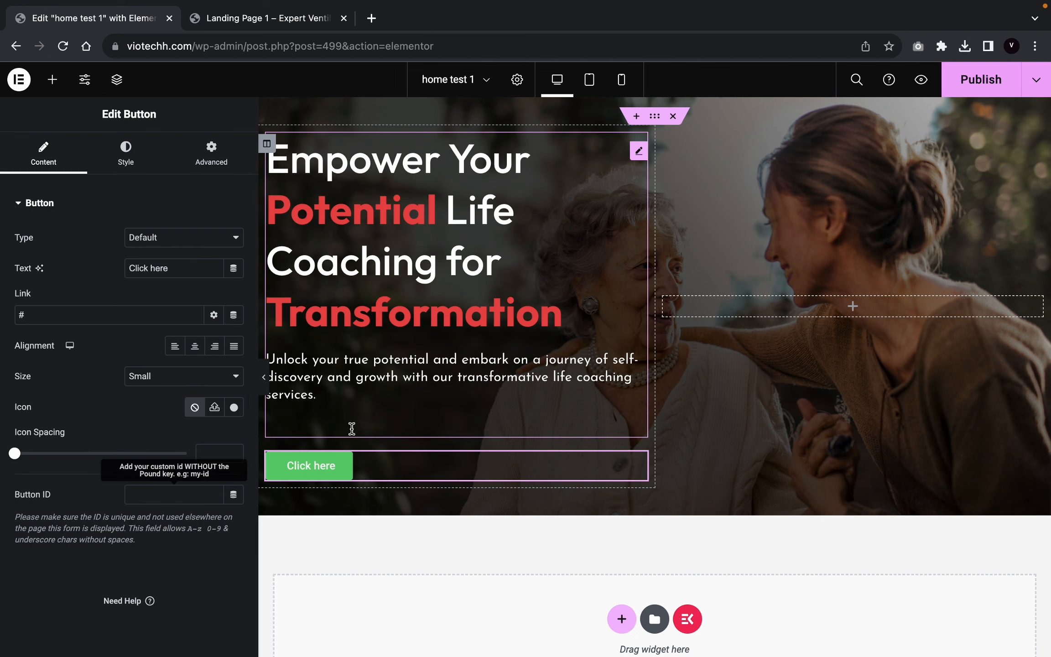
pyautogui.click(263, 377)
pyautogui.click(4, 375)
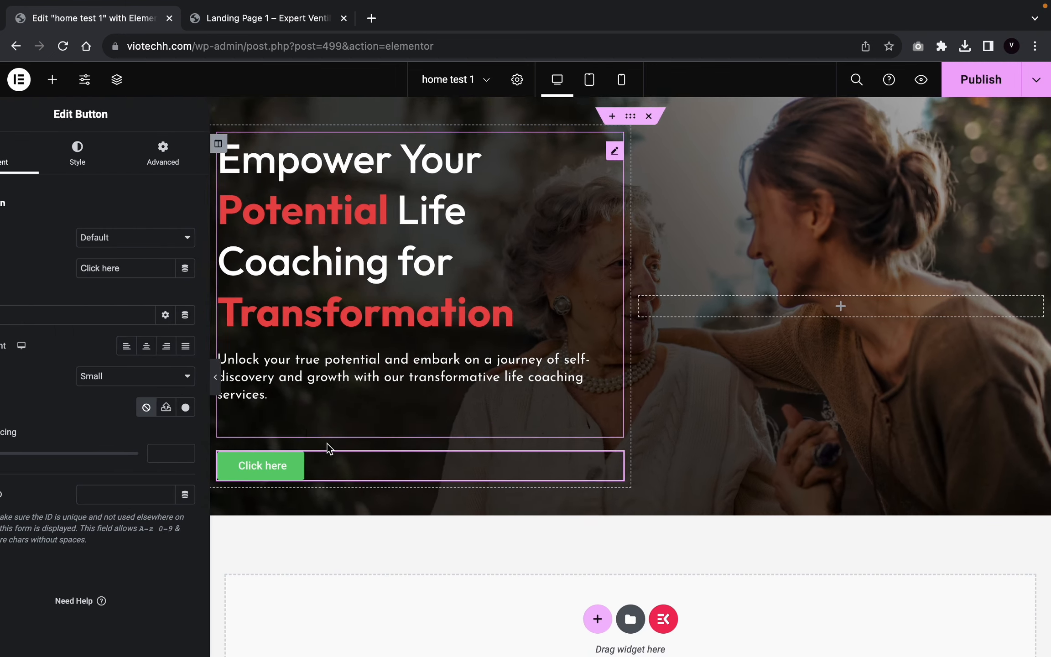
# Step: Set the hero button's text to "Learn More" and open its style settings
pyautogui.doubleClick(183, 269)
pyautogui.tripleClick(183, 269)
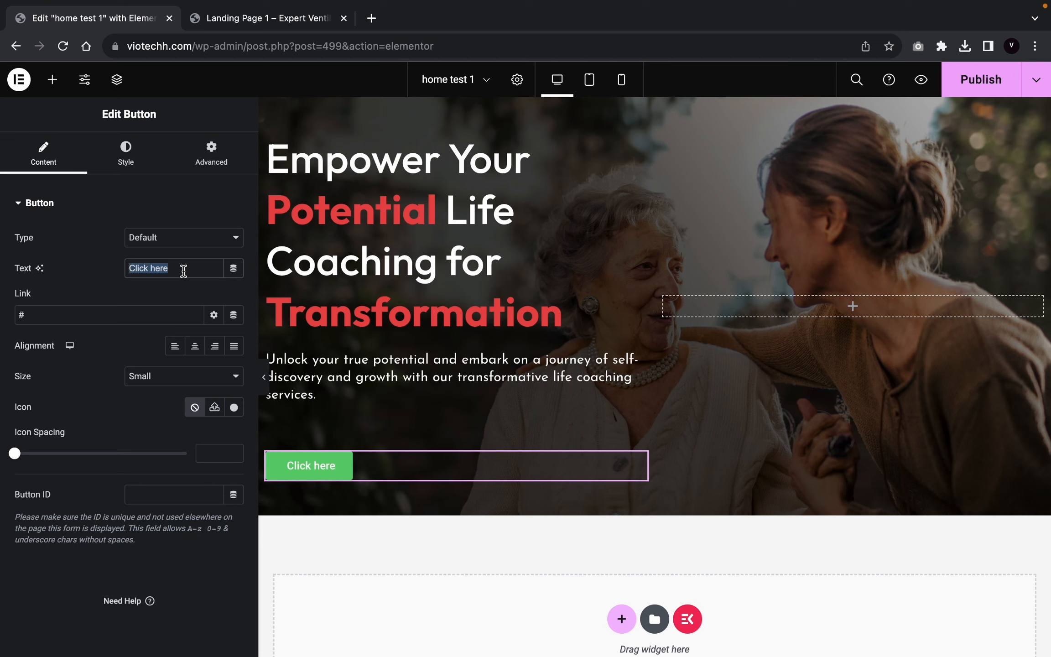
pyautogui.write('Lear')
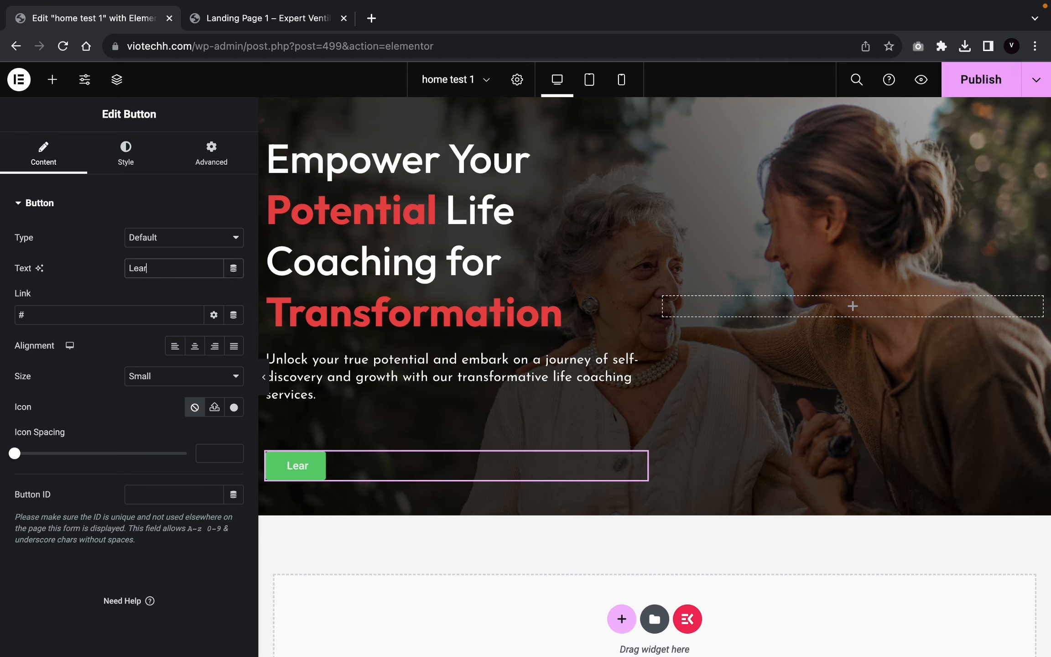
pyautogui.write('n More')
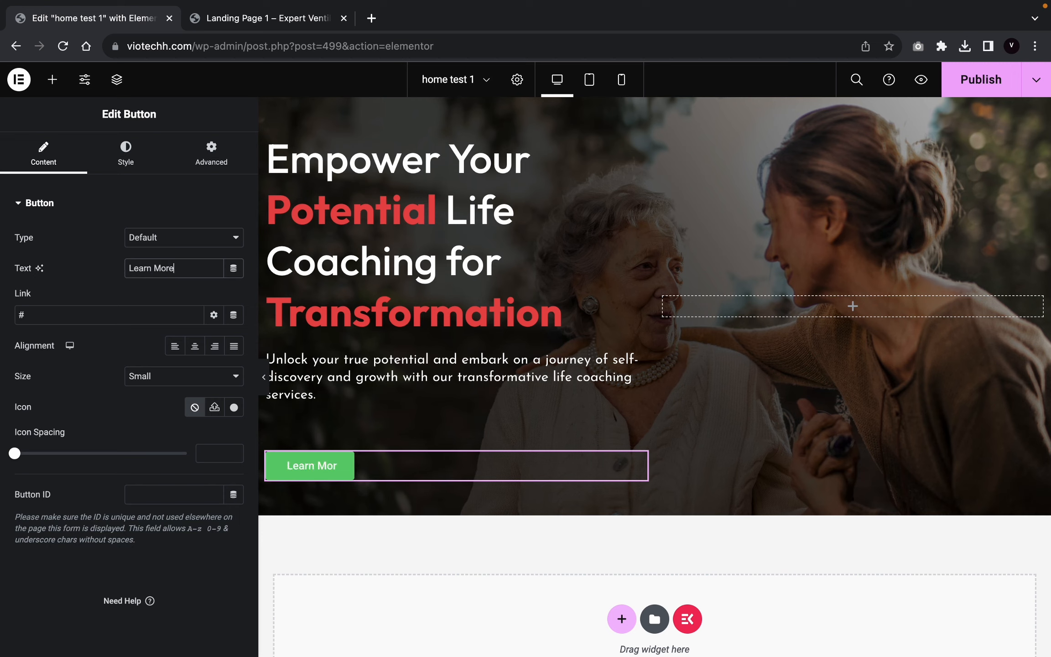
pyautogui.click(145, 154)
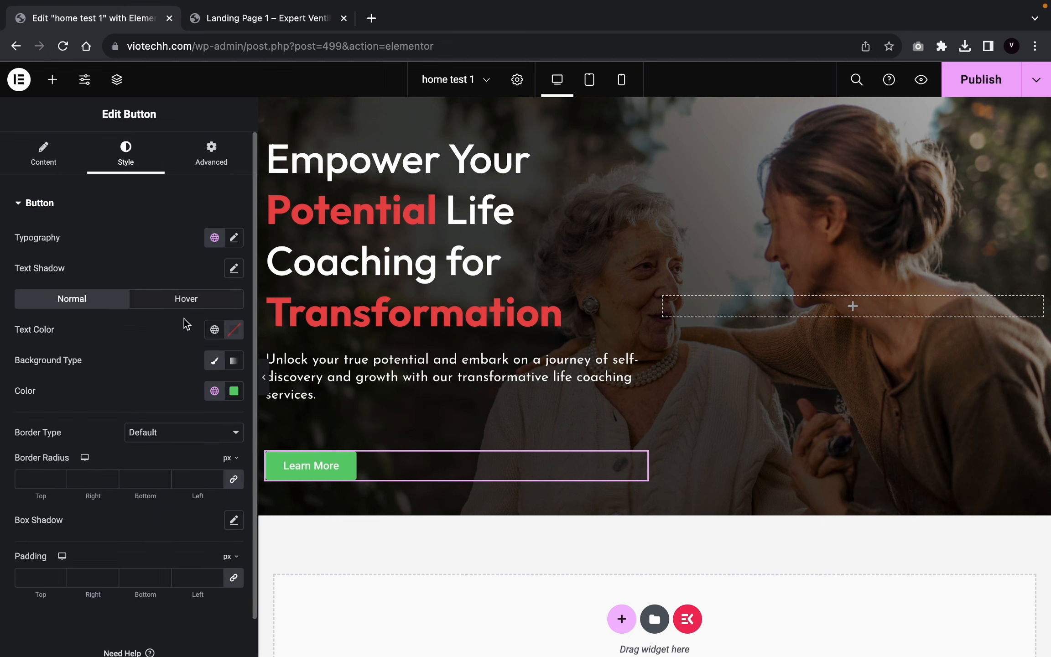
# Step: Set the Learn More button's background color to the red global color used for the highlighted heading words
pyautogui.click(214, 390)
pyautogui.scroll(-10, 130, 607)
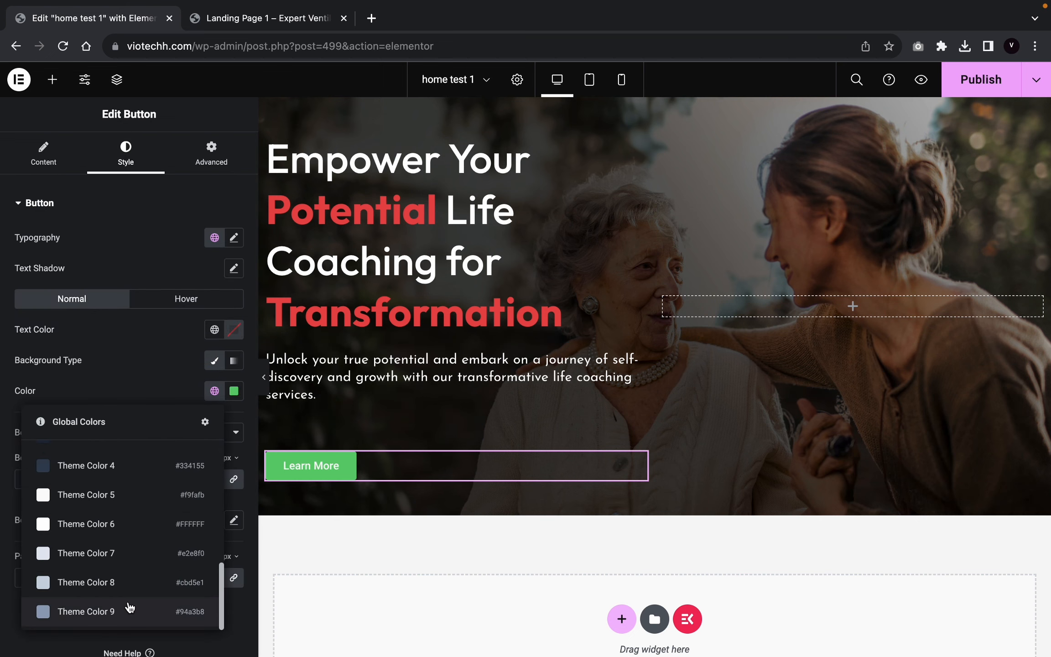
pyautogui.scroll(4, 130, 606)
pyautogui.click(123, 483)
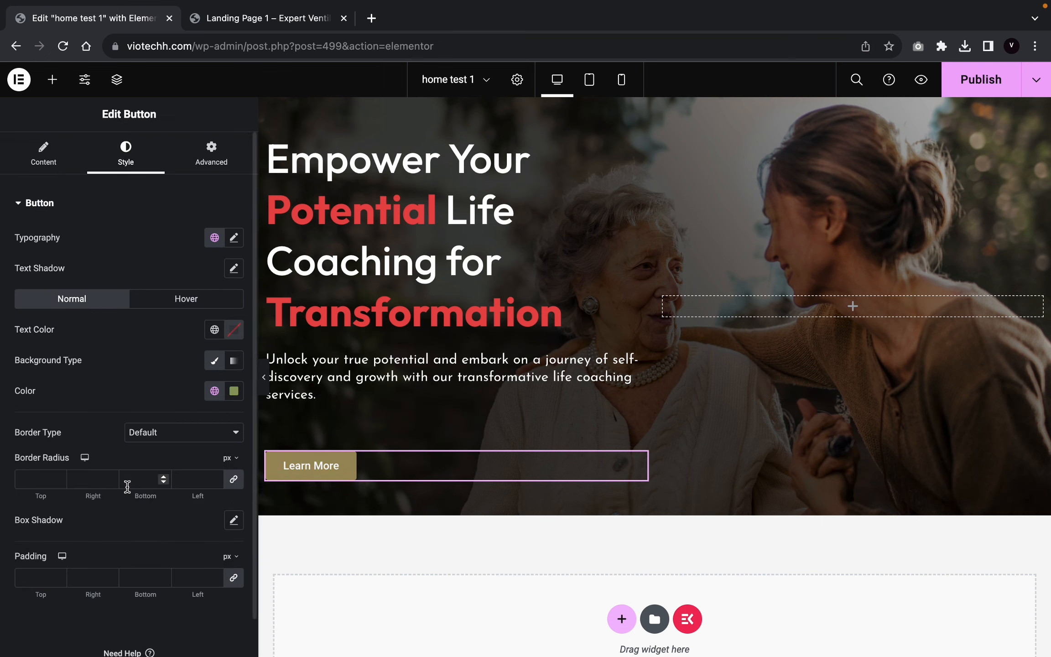
# Step: Change the Learn More button's font family to Outfit
pyautogui.click(234, 246)
pyautogui.click(186, 309)
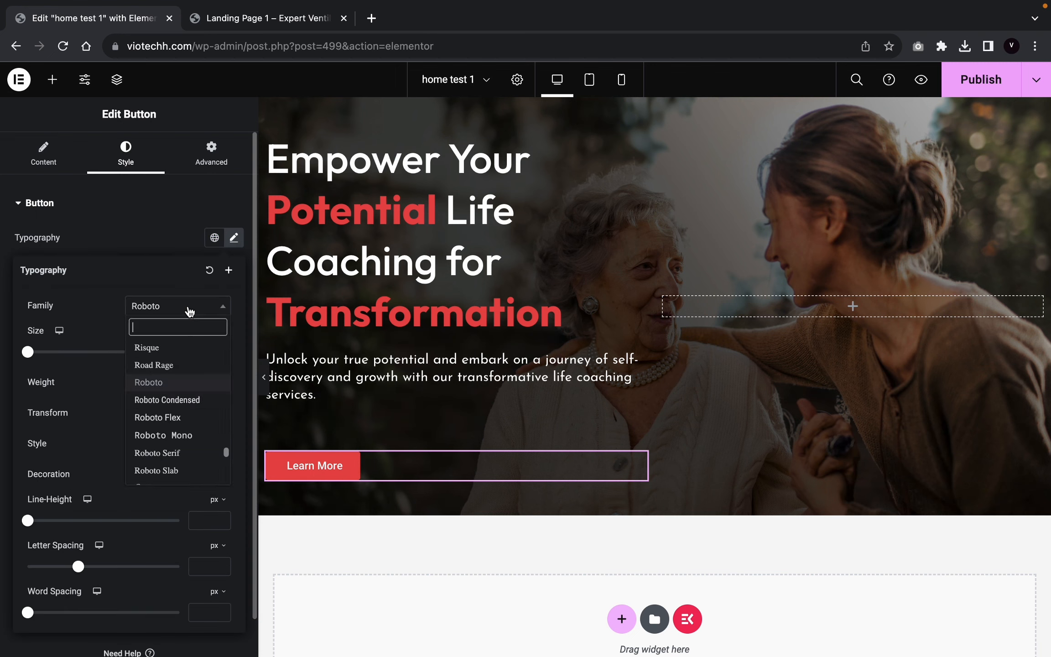
pyautogui.write('o')
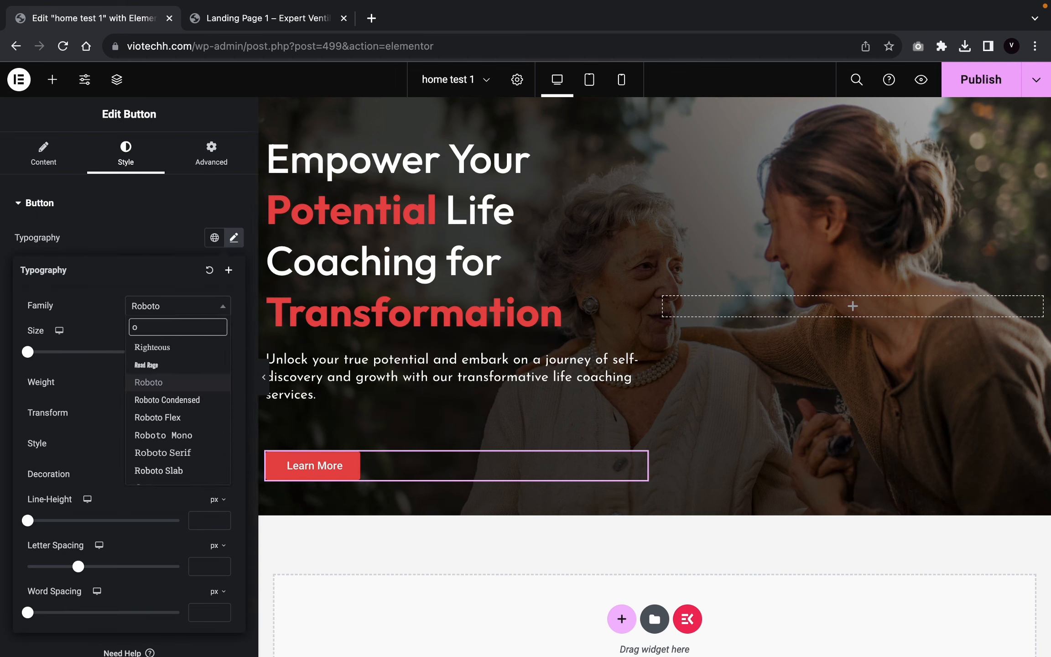
pyautogui.write('utfi')
pyautogui.click(147, 366)
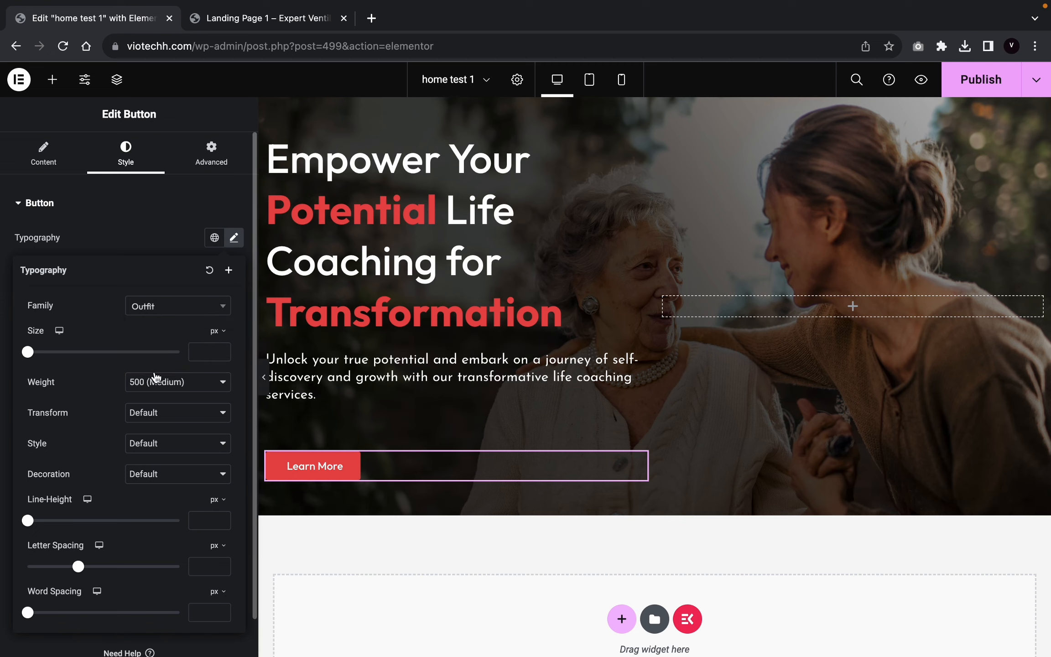
# Step: Set the Learn More button's text transform to Uppercase and check the hero at full width
pyautogui.click(136, 423)
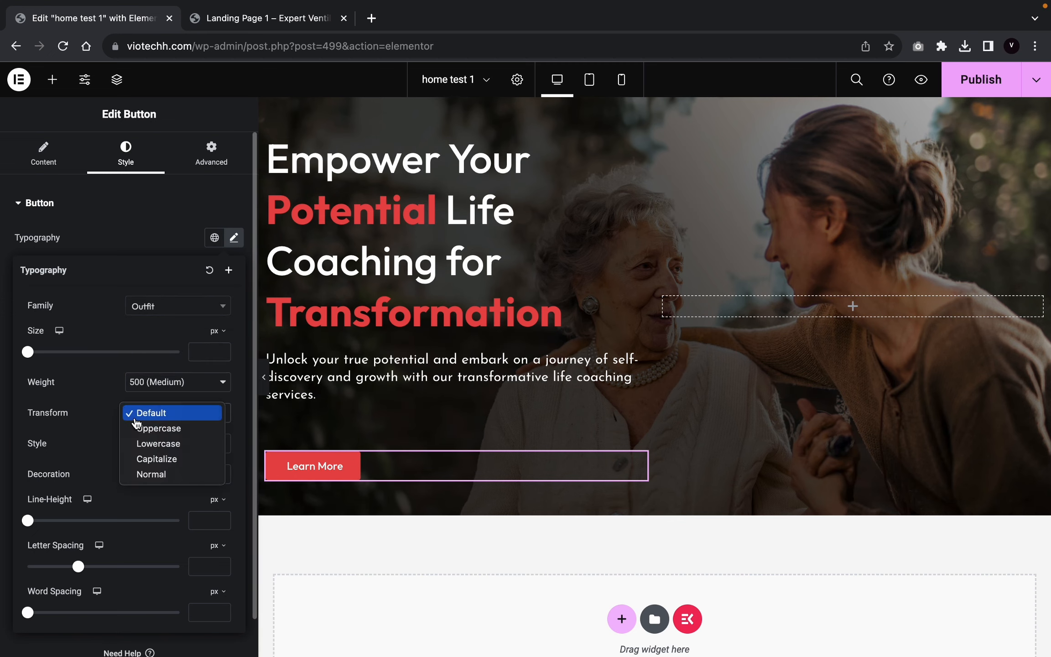
pyautogui.click(142, 428)
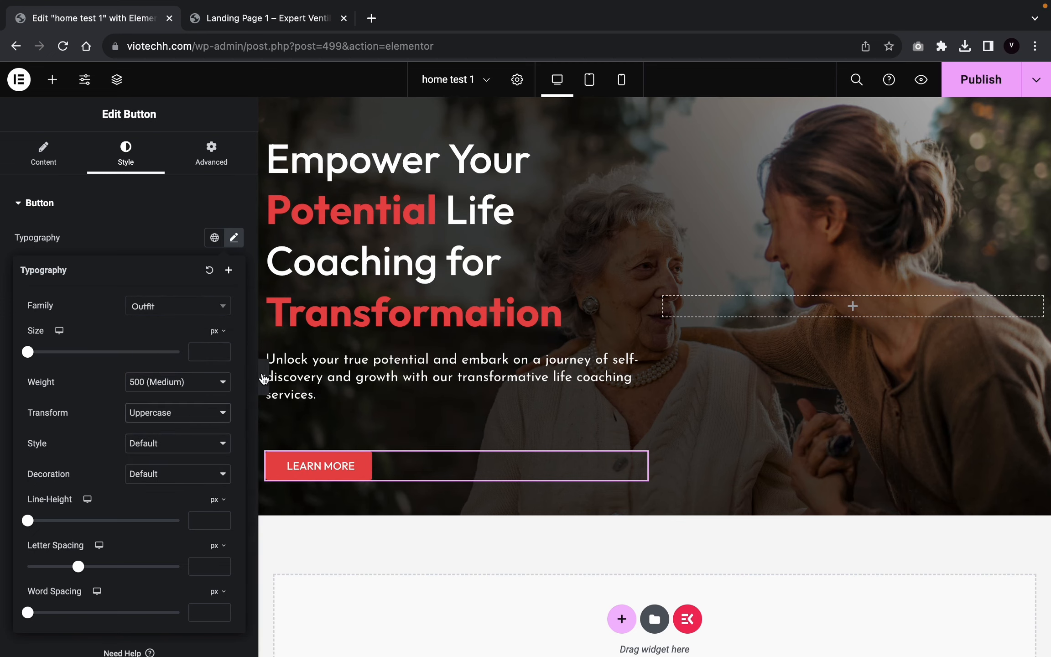
pyautogui.click(264, 377)
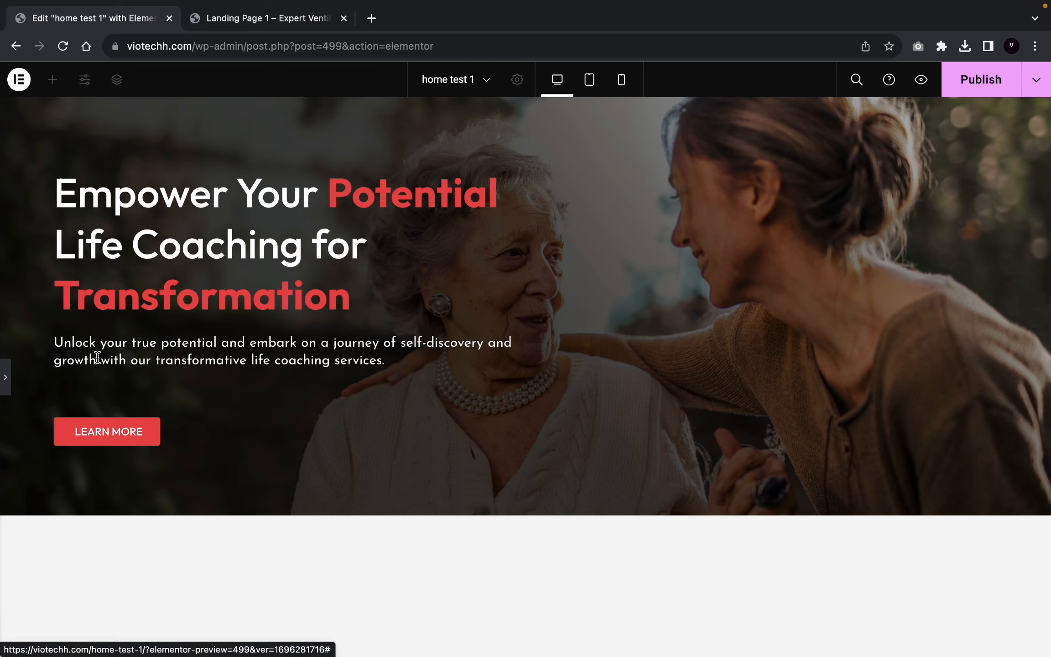
pyautogui.click(5, 378)
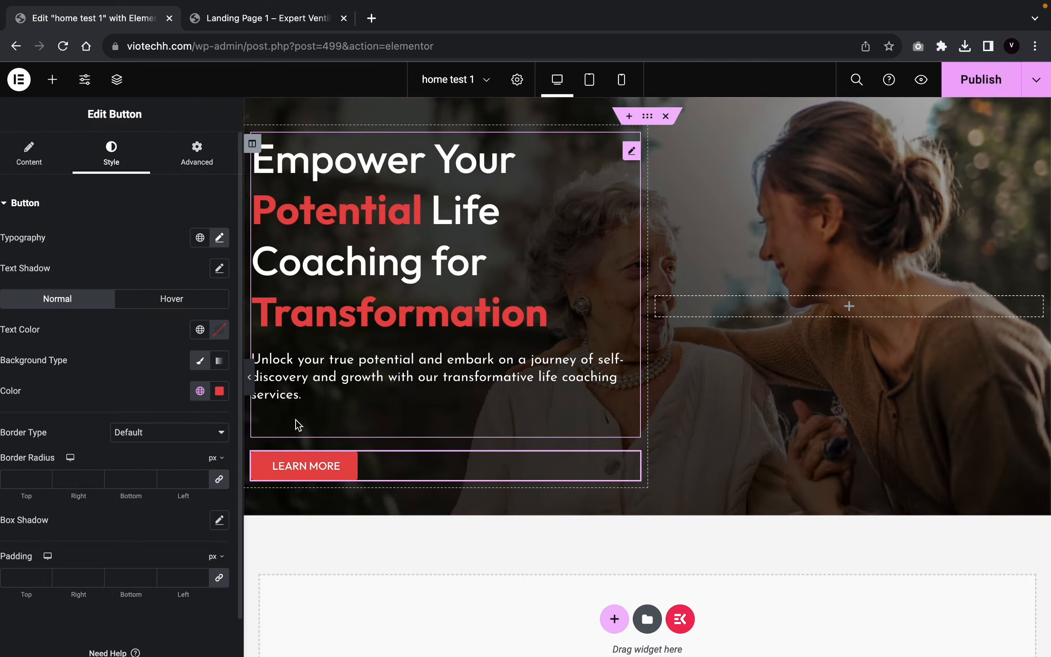
# Step: Try negative bottom and top margins on the hero heading's title description, and restore both to 0 px
pyautogui.click(318, 419)
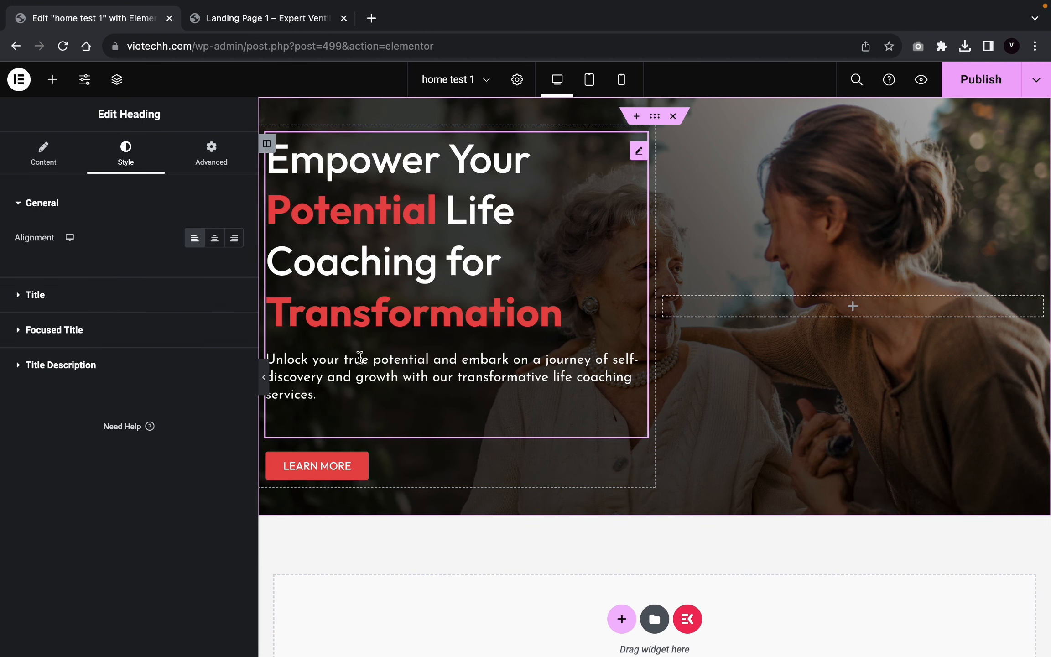
pyautogui.click(160, 365)
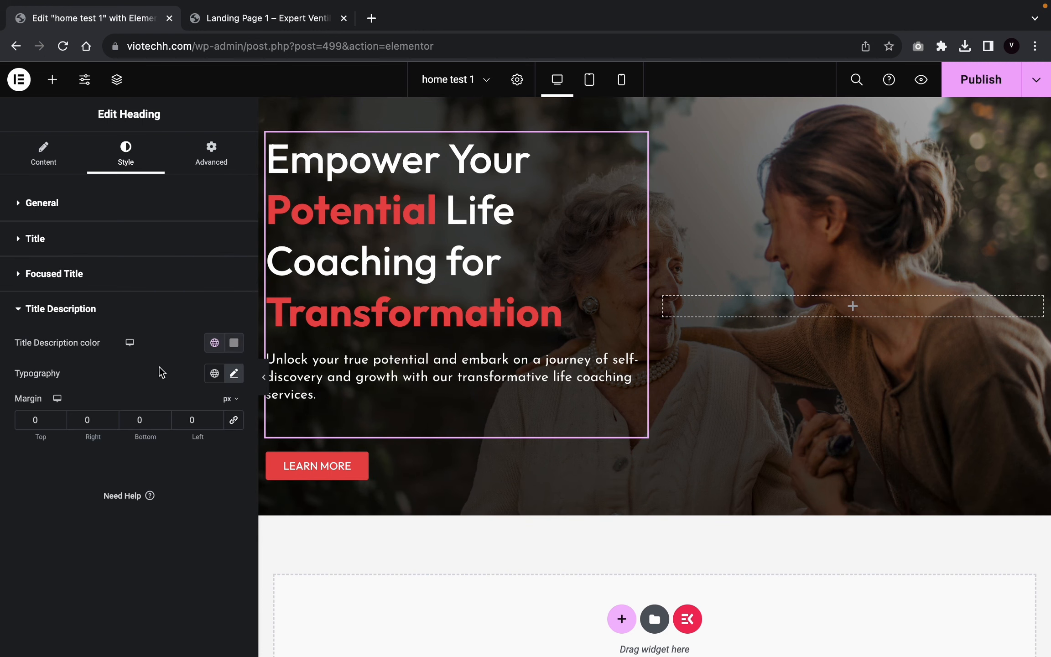
pyautogui.click(164, 424)
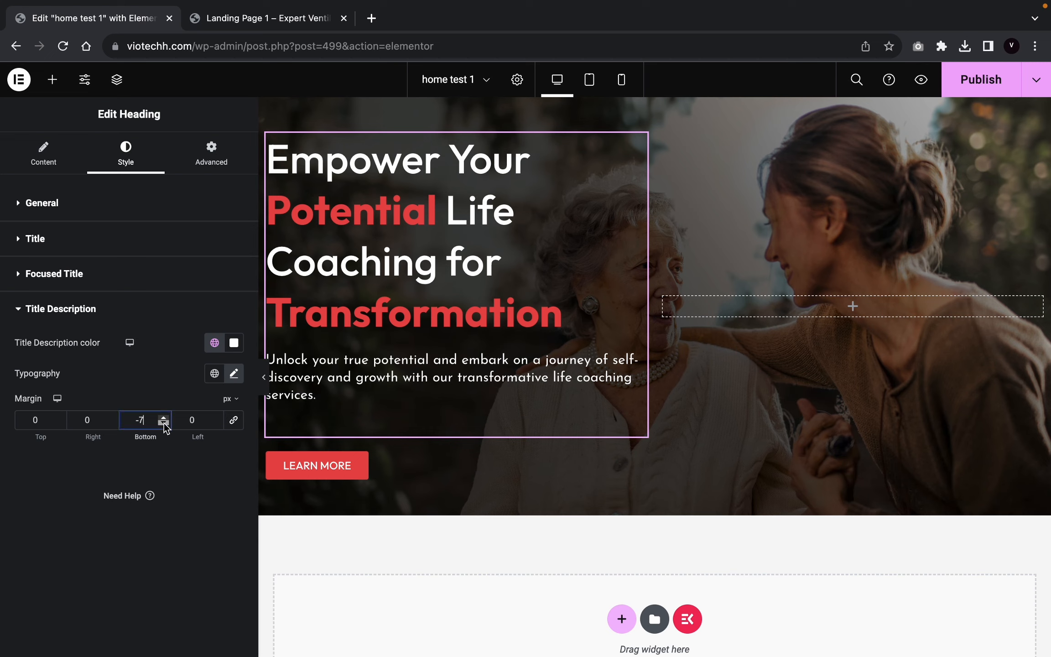
pyautogui.press('BackSpace')
pyautogui.press('BackSpace')
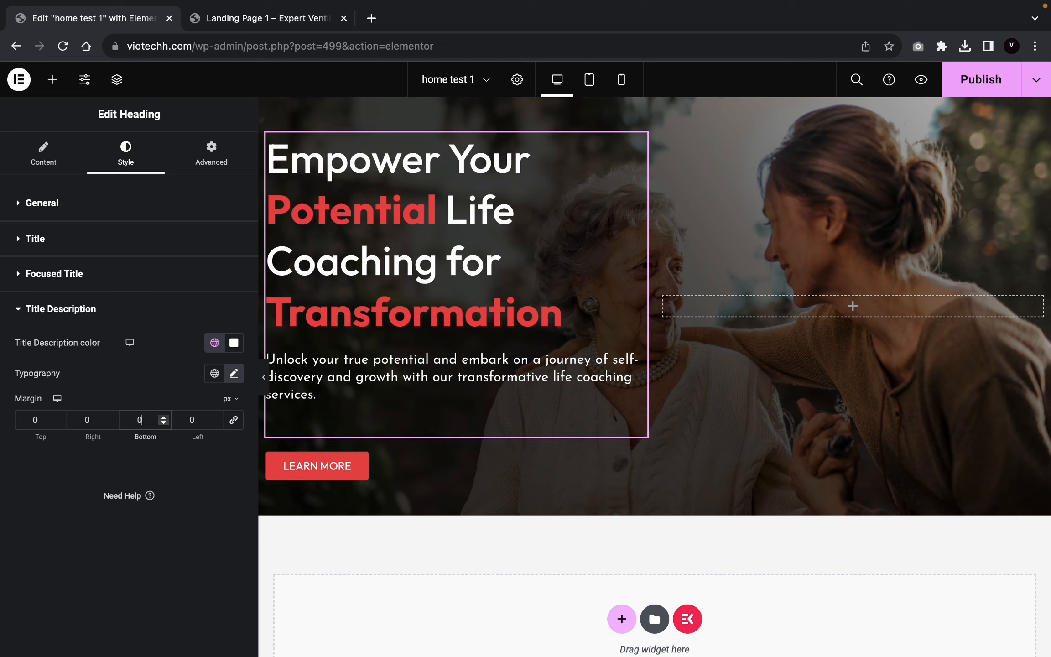
pyautogui.click(59, 422)
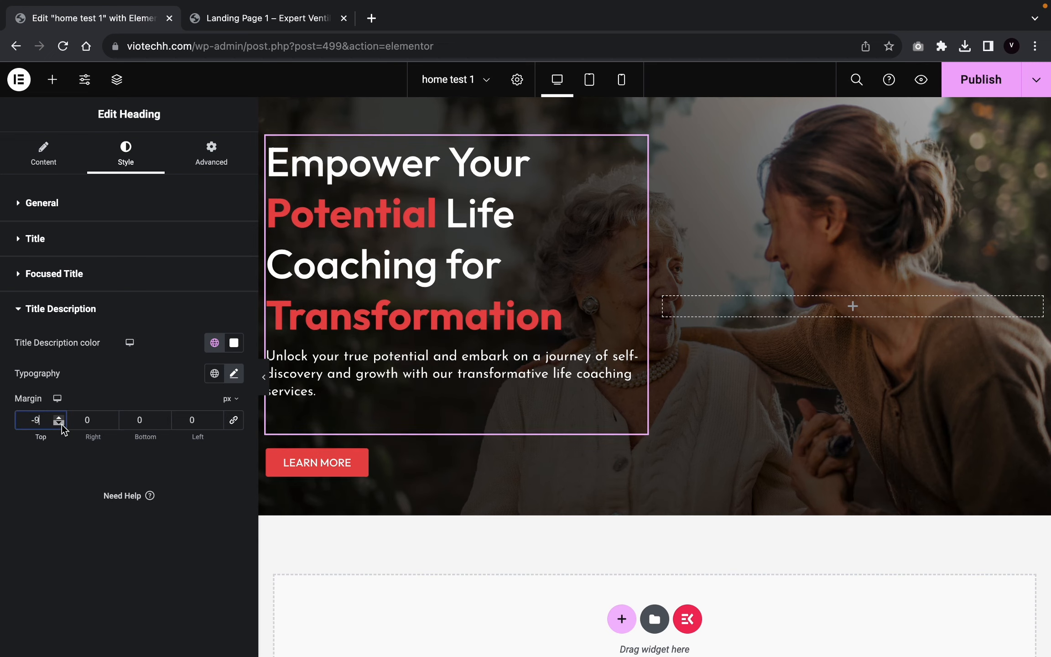
pyautogui.press('BackSpace')
pyautogui.press('BackSpace')
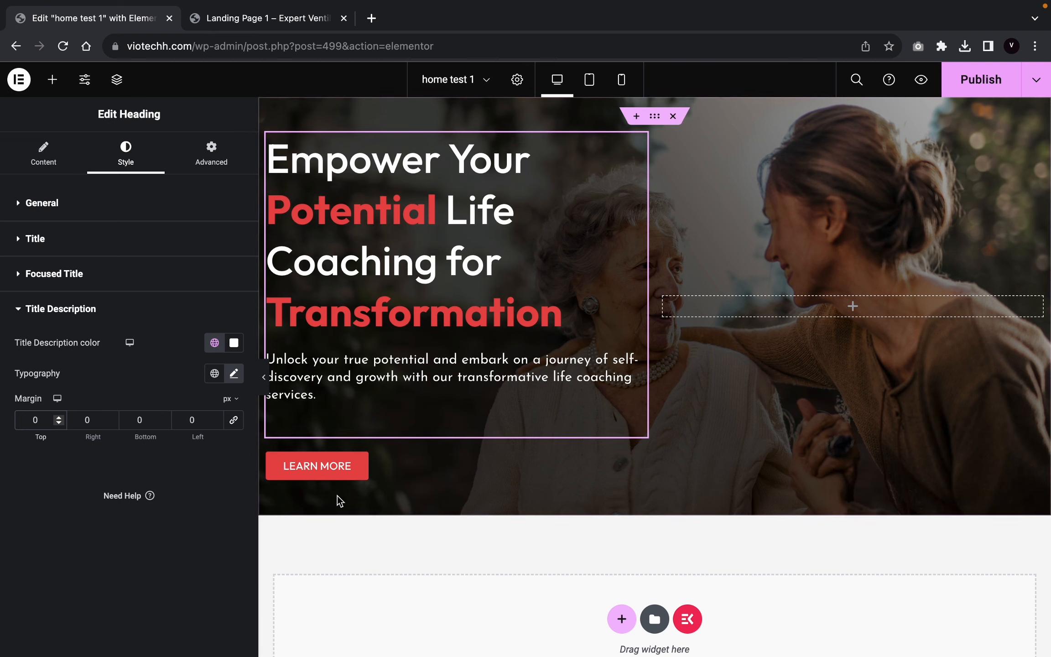
pyautogui.moveTo(163, 417); pyautogui.dragTo(157, 437)
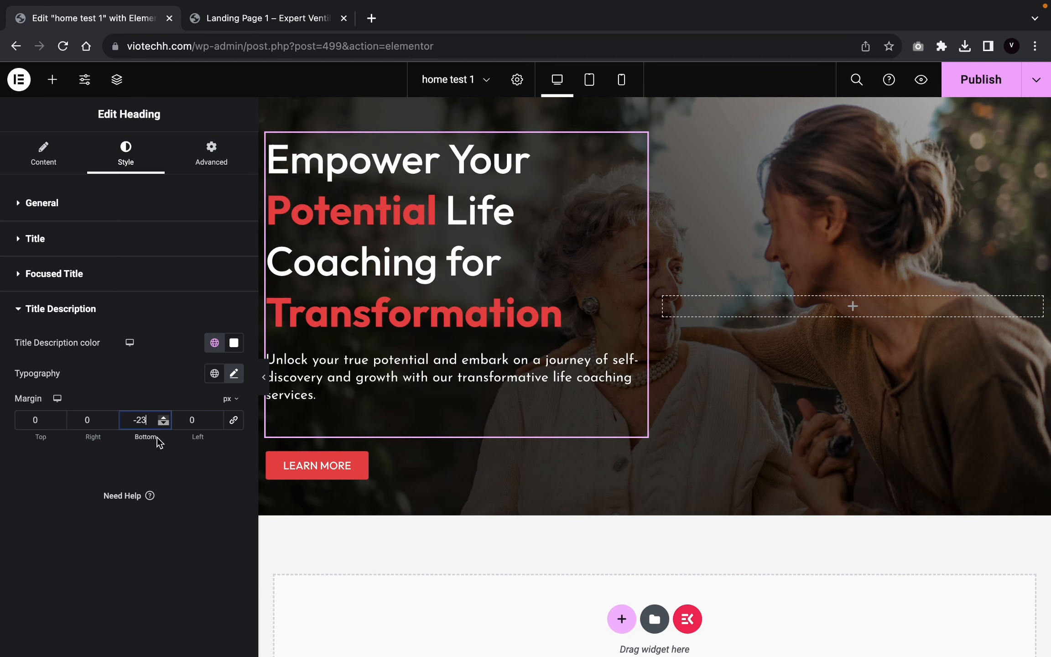
pyautogui.press('BackSpace')
pyautogui.press('BackSpace')
pyautogui.press('BackSpace')
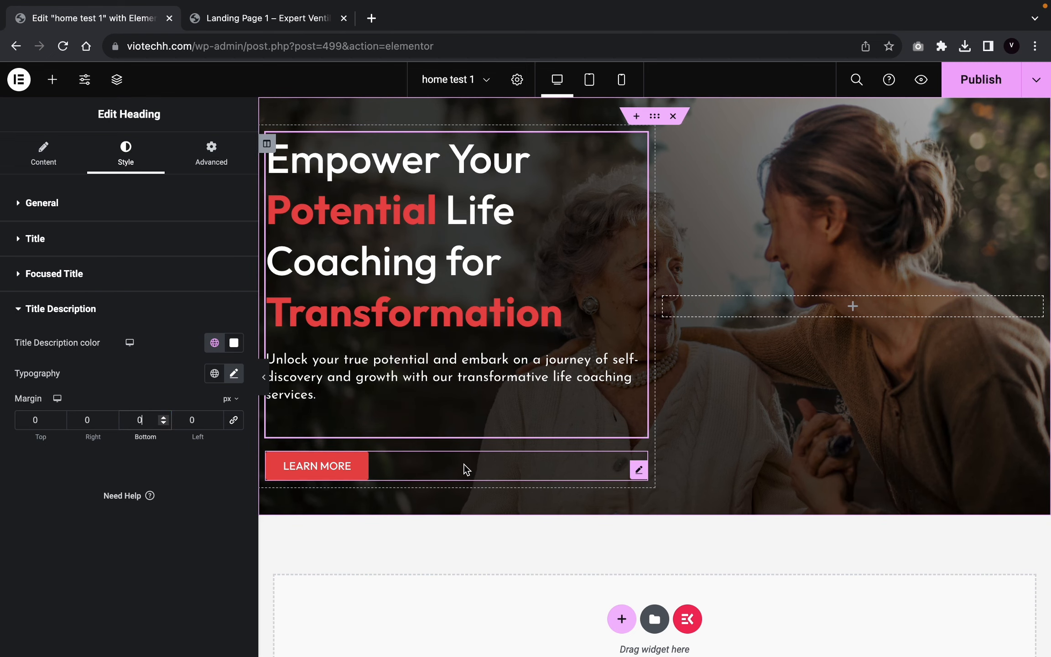
# Step: Unlink the Learn More button's margins, set its top margin to -37 px, and check the hero at full width
pyautogui.click(463, 464)
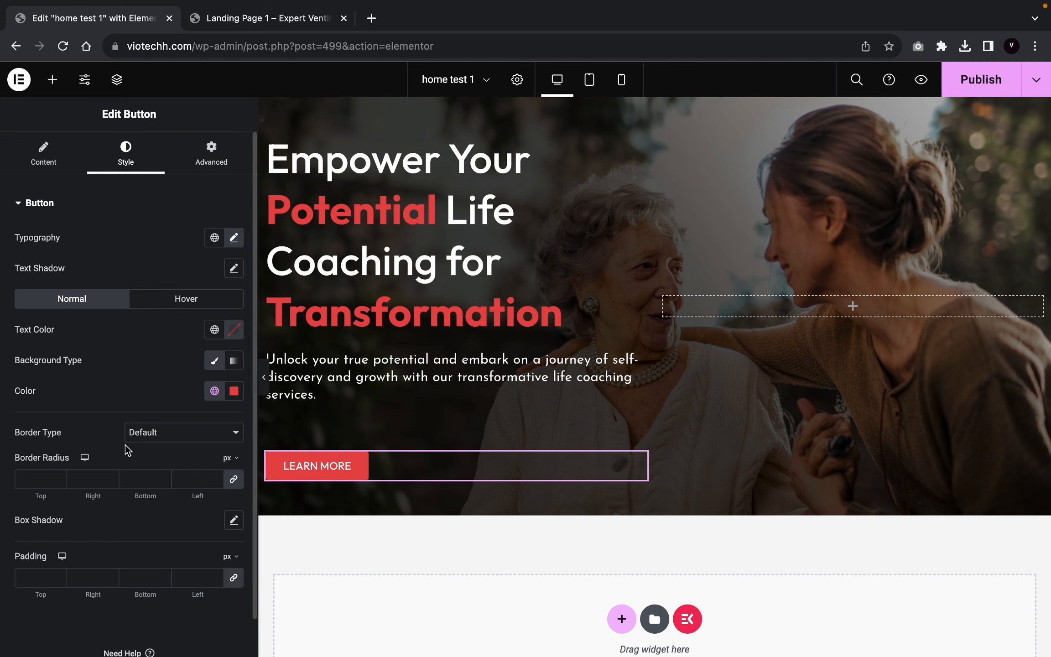
pyautogui.click(200, 158)
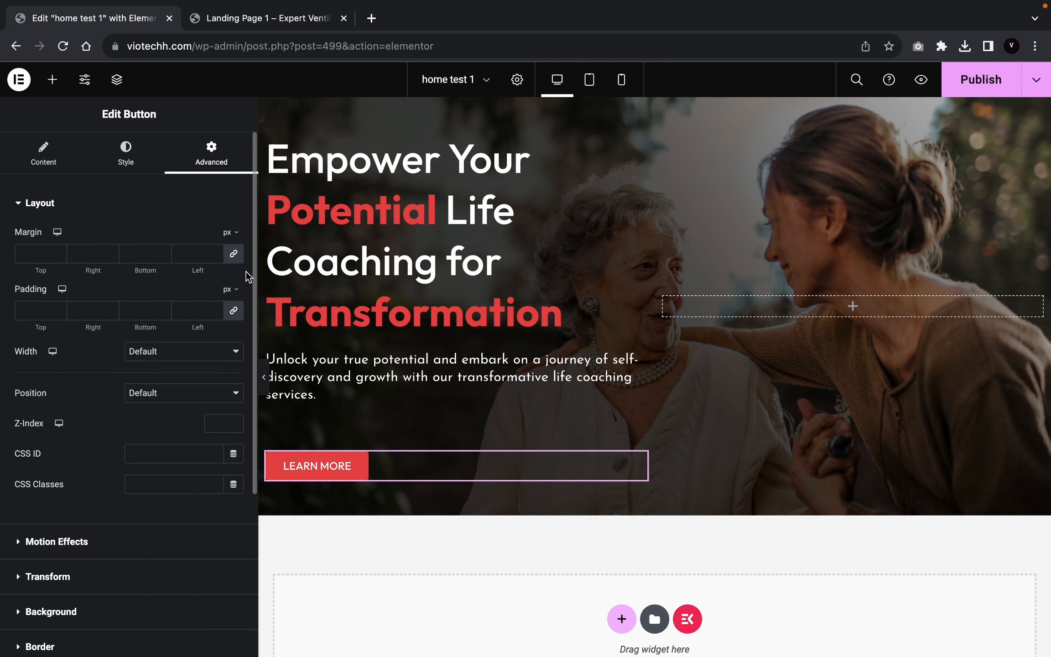
pyautogui.click(233, 253)
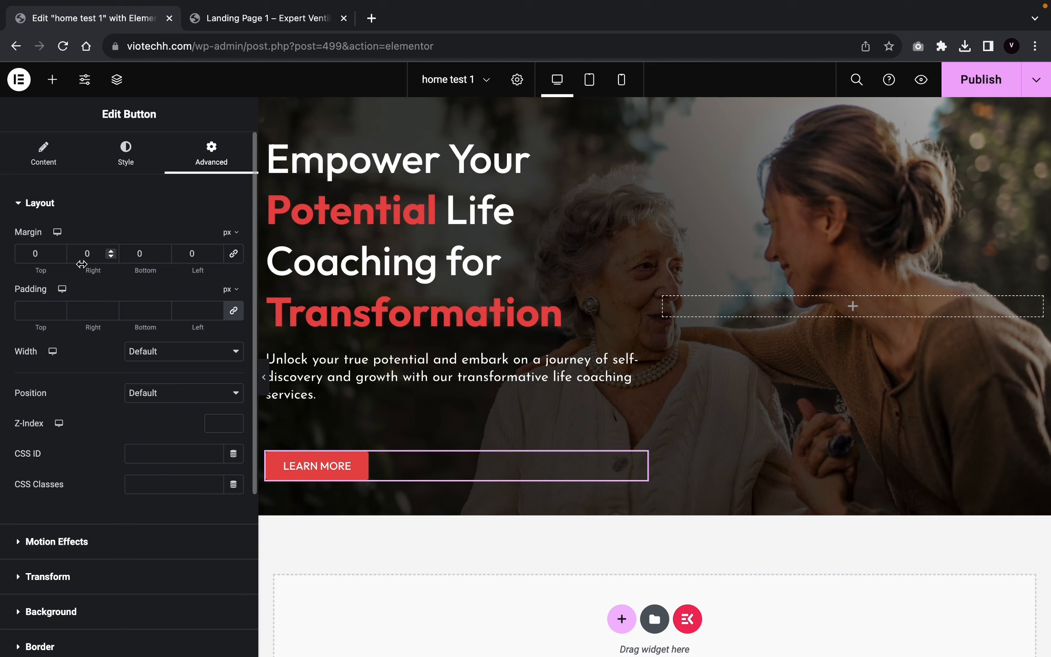
pyautogui.moveTo(61, 255); pyautogui.dragTo(62, 254)
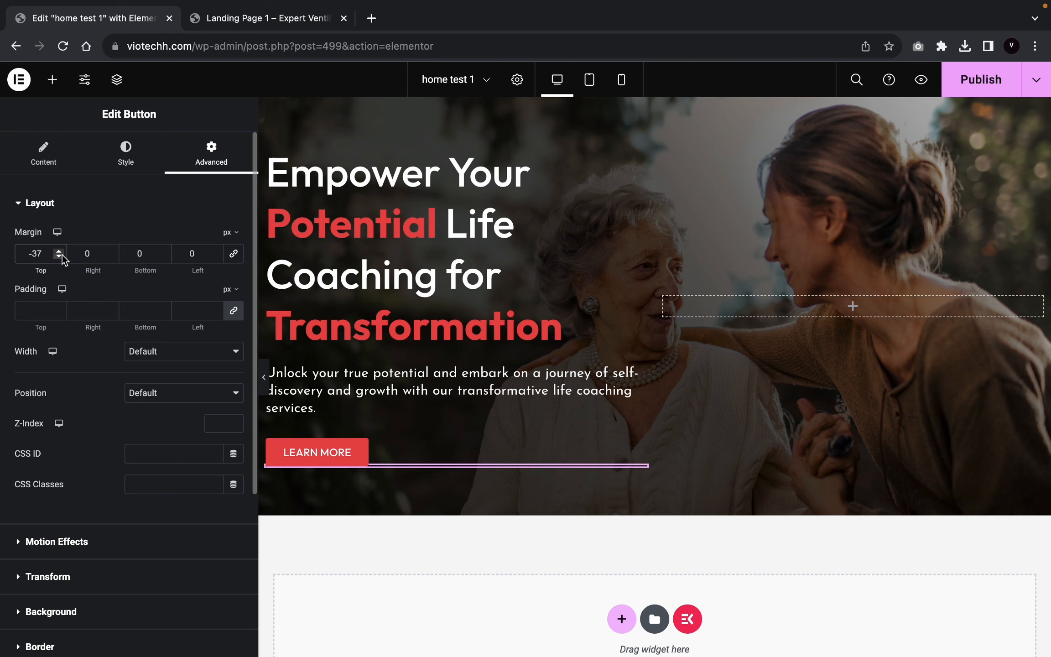
pyautogui.click(265, 380)
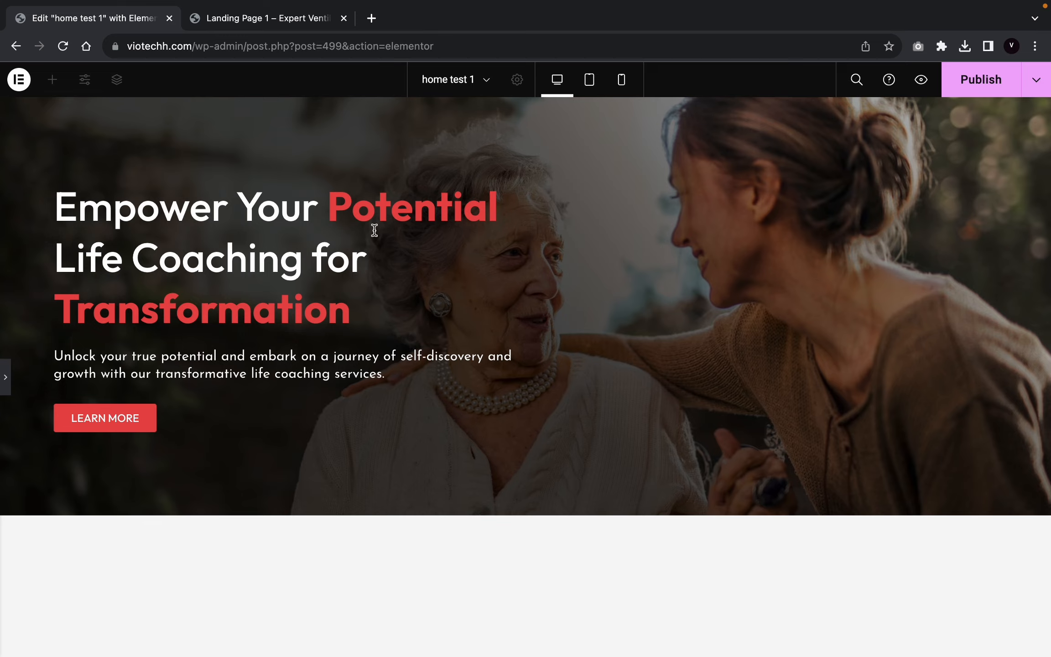
# Step: Check the hero's lower edge on the Landing Page 1 reference, and add a Waves shape divider to the bottom of the hero section
pyautogui.hotkey('ctrl', 'Tab')
pyautogui.scroll(-5, 474, 443)
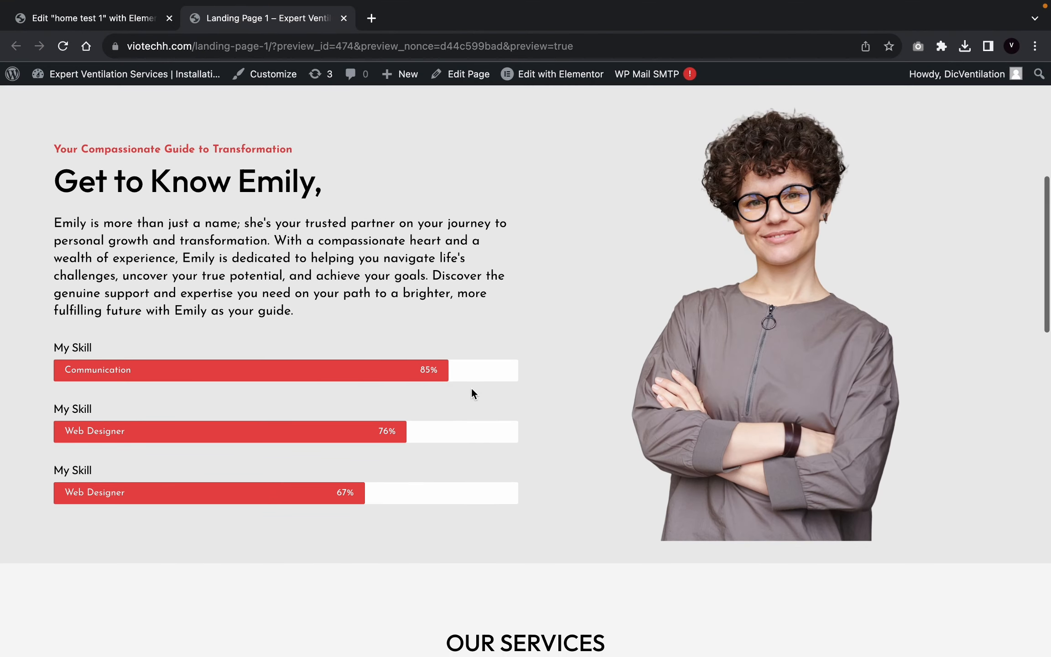
pyautogui.scroll(2, 349, 309)
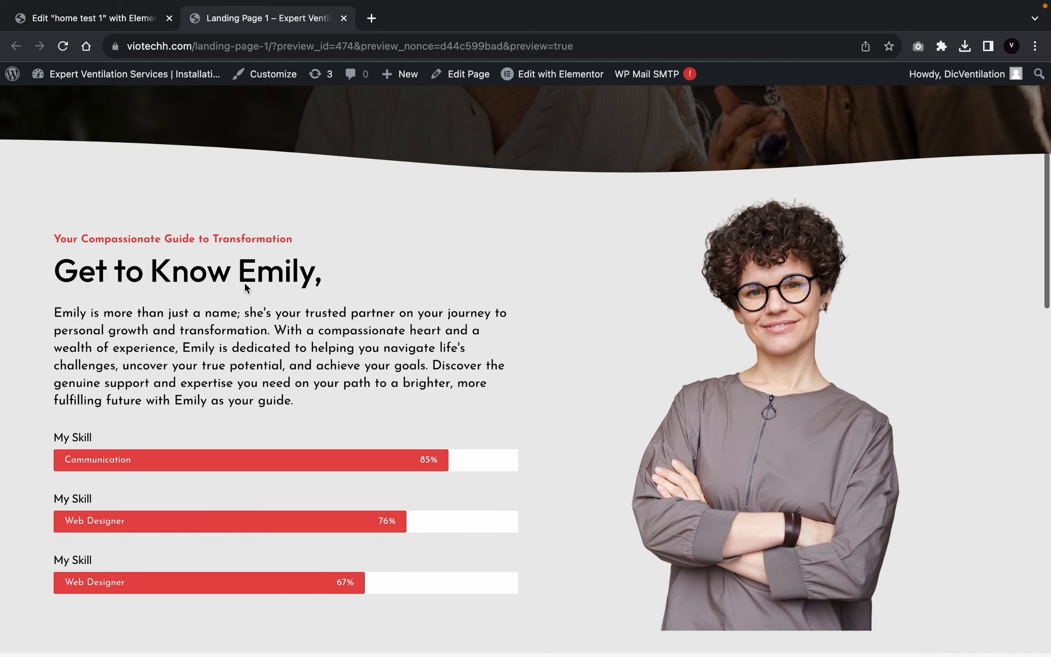
pyautogui.scroll(1, 244, 282)
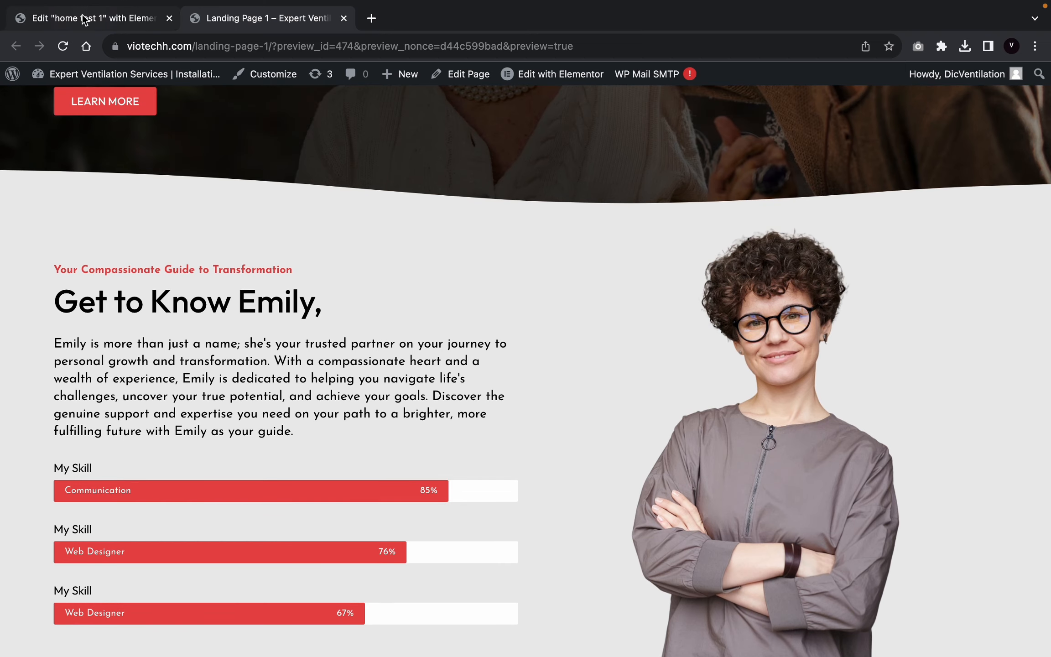
pyautogui.click(83, 17)
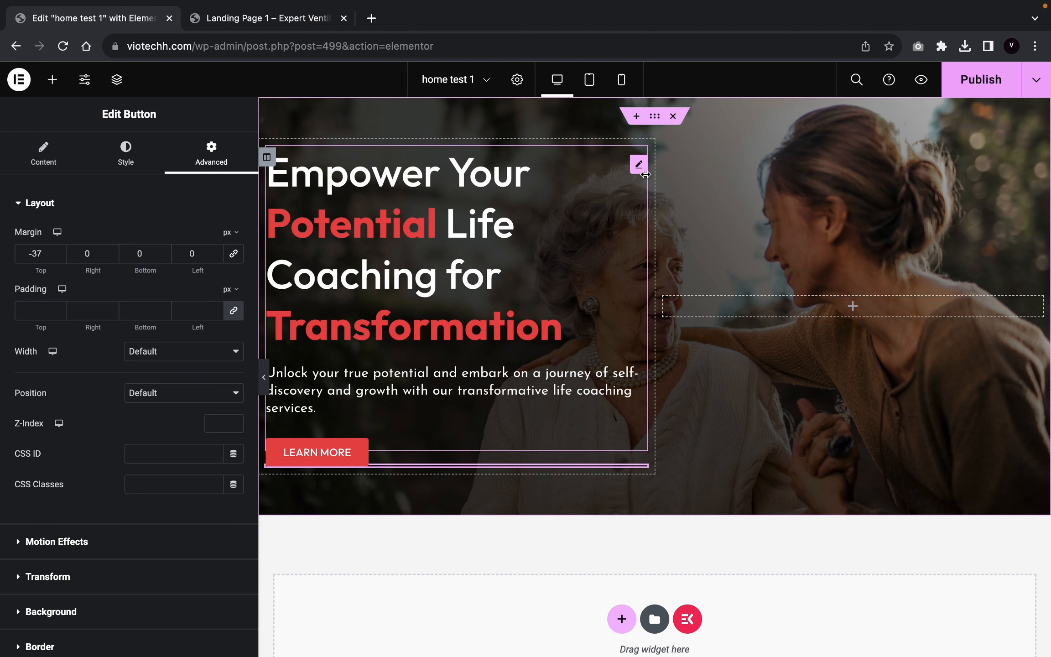
pyautogui.click(654, 116)
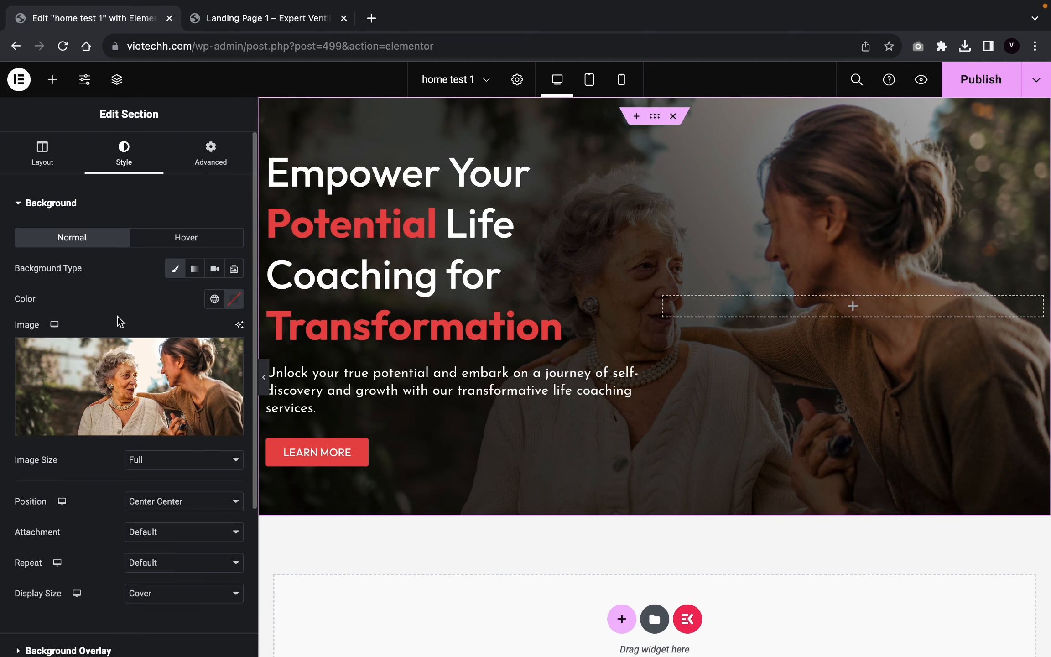
pyautogui.scroll(-5, 117, 316)
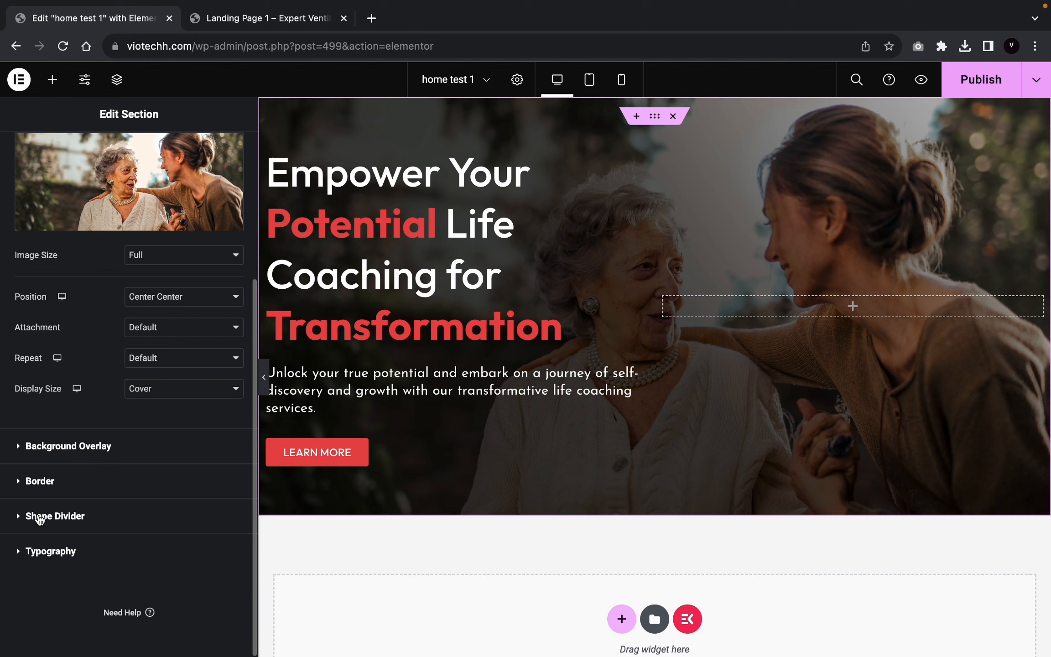
pyautogui.click(68, 516)
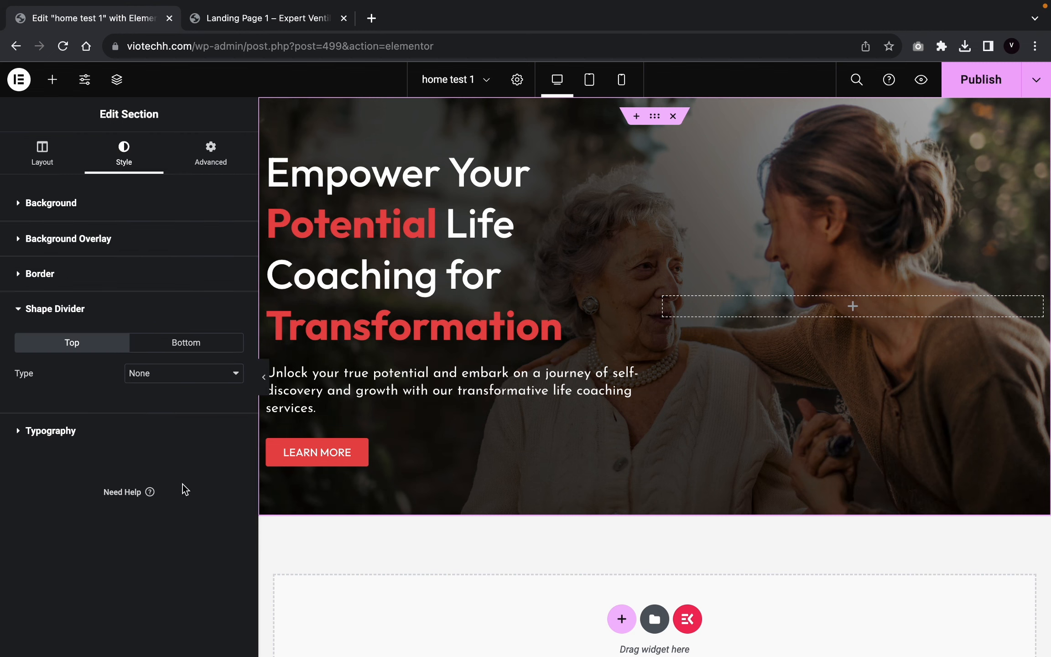
pyautogui.click(178, 347)
pyautogui.click(169, 377)
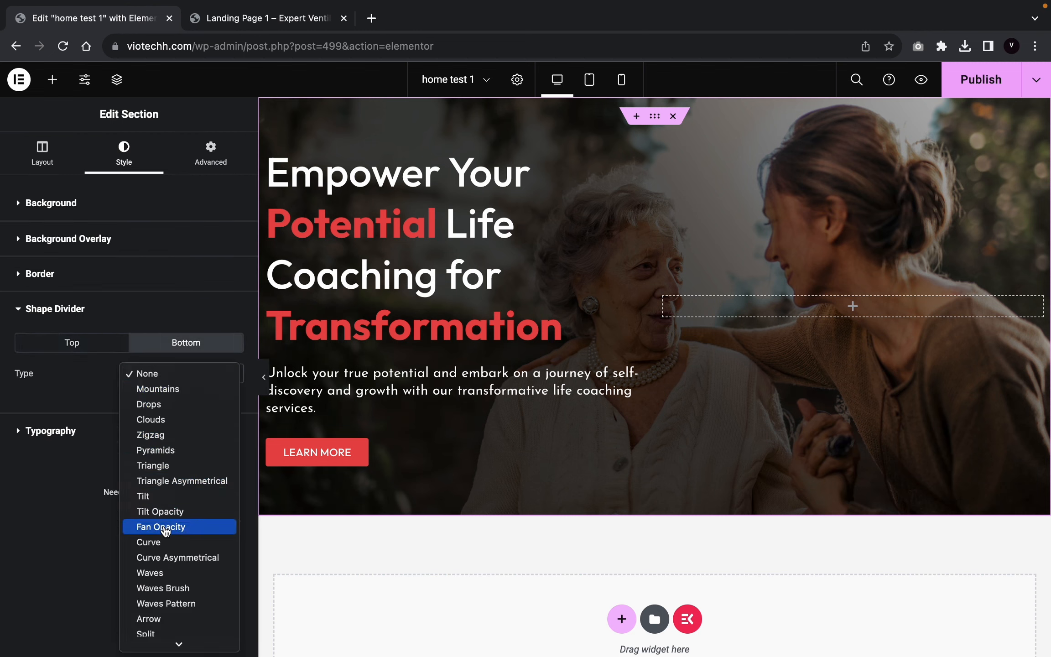
pyautogui.click(167, 575)
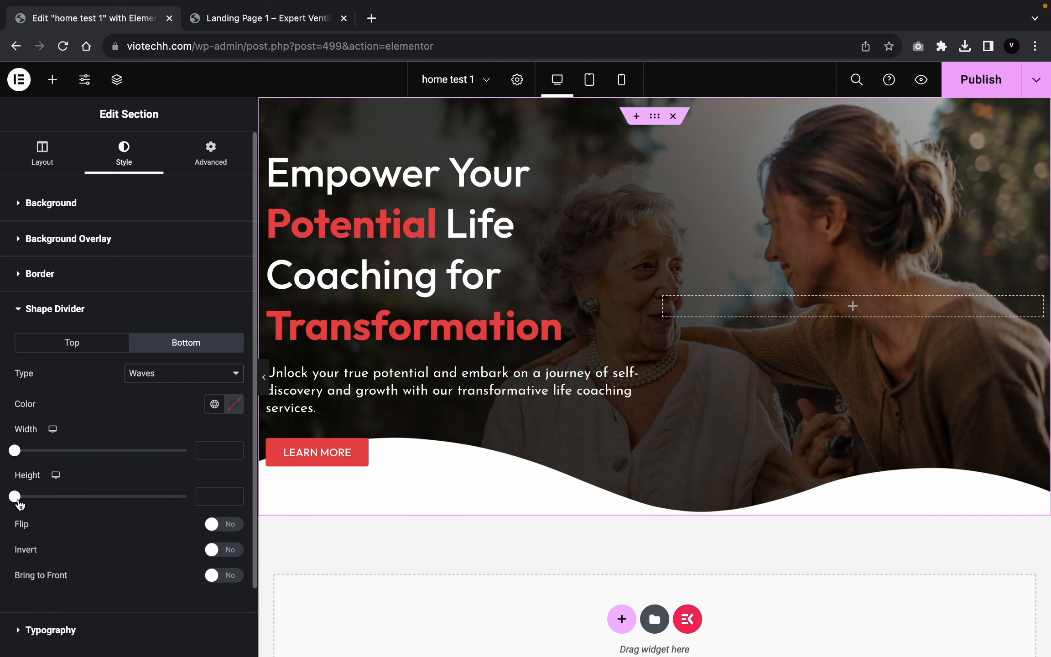
# Step: Set the bottom Waves divider's height to 28 and check the hero at full width
pyautogui.moveTo(16, 501); pyautogui.dragTo(26, 501)
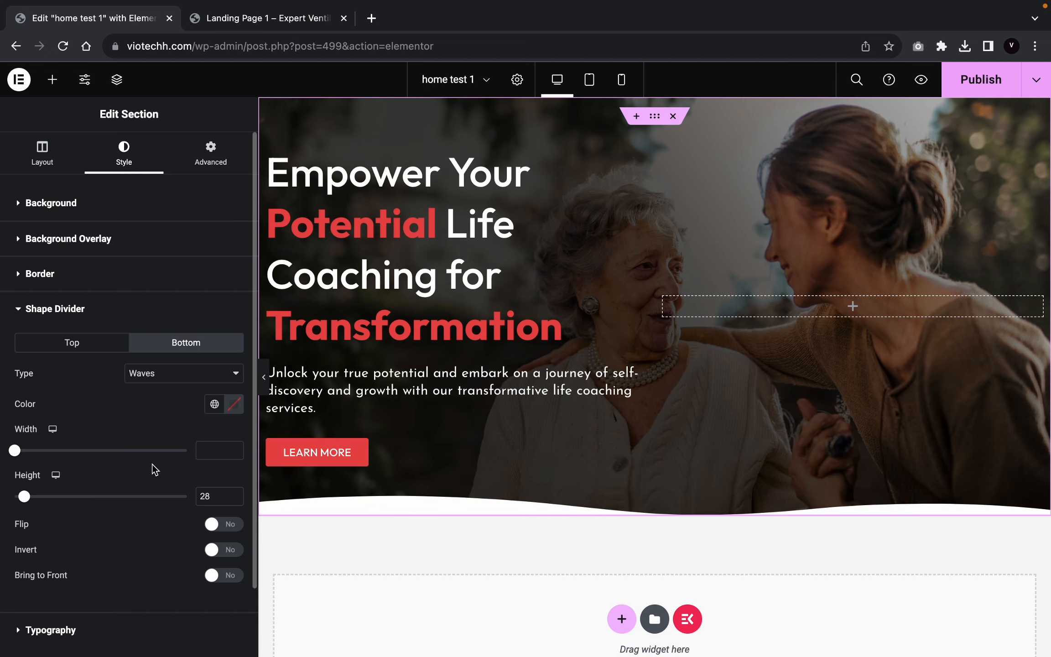
pyautogui.click(264, 377)
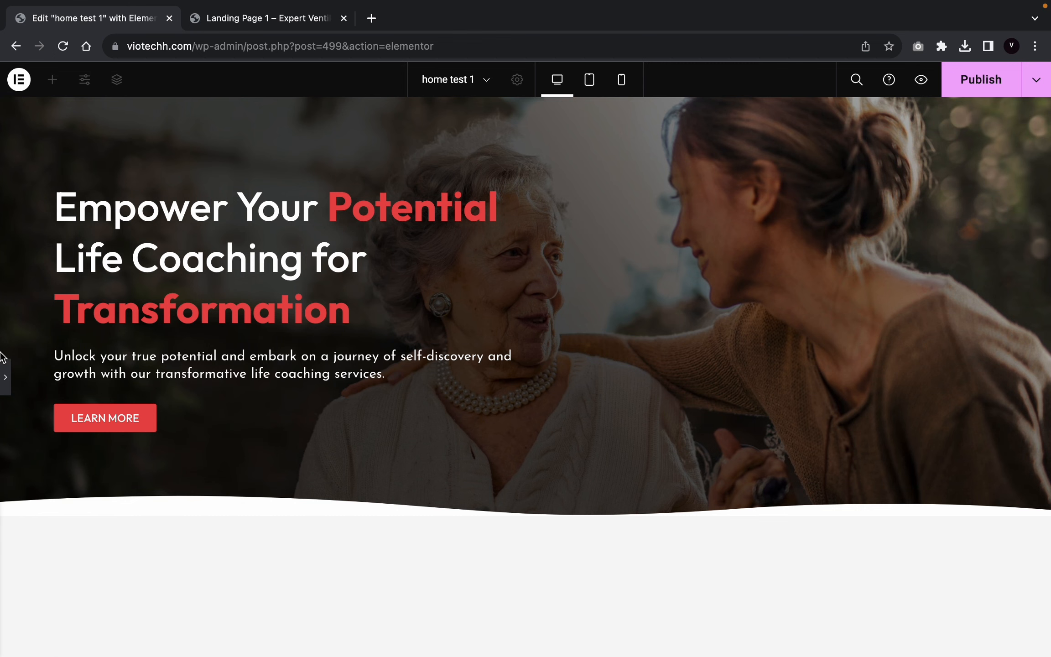
pyautogui.click(5, 377)
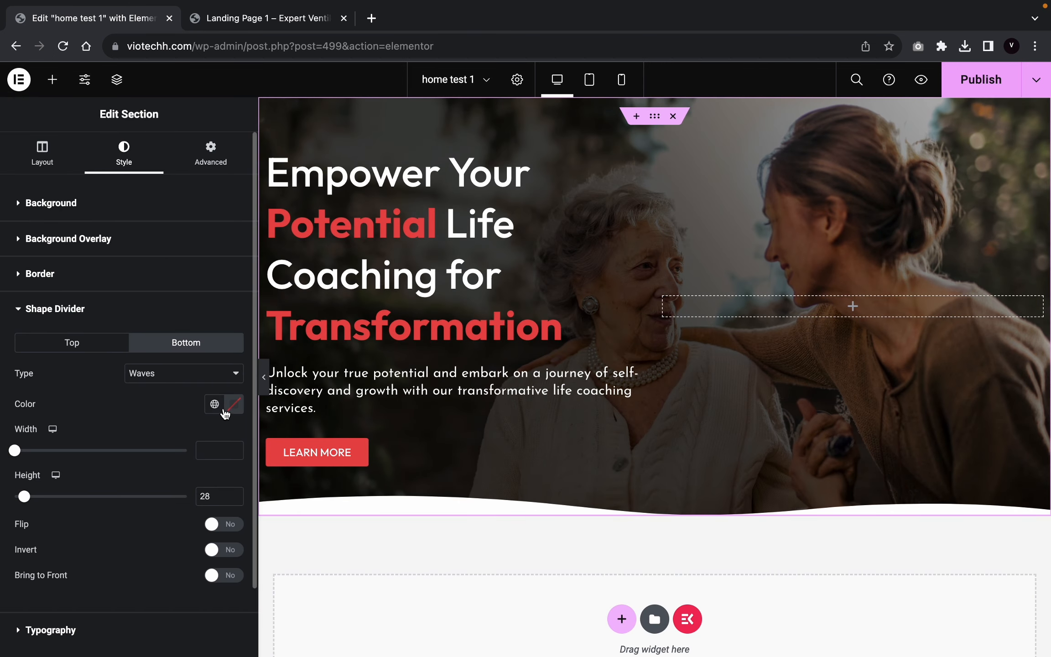
# Step: Set the hero's bottom Waves divider color to the light grey global color #ECECEC
pyautogui.click(222, 404)
pyautogui.scroll(-5, 146, 536)
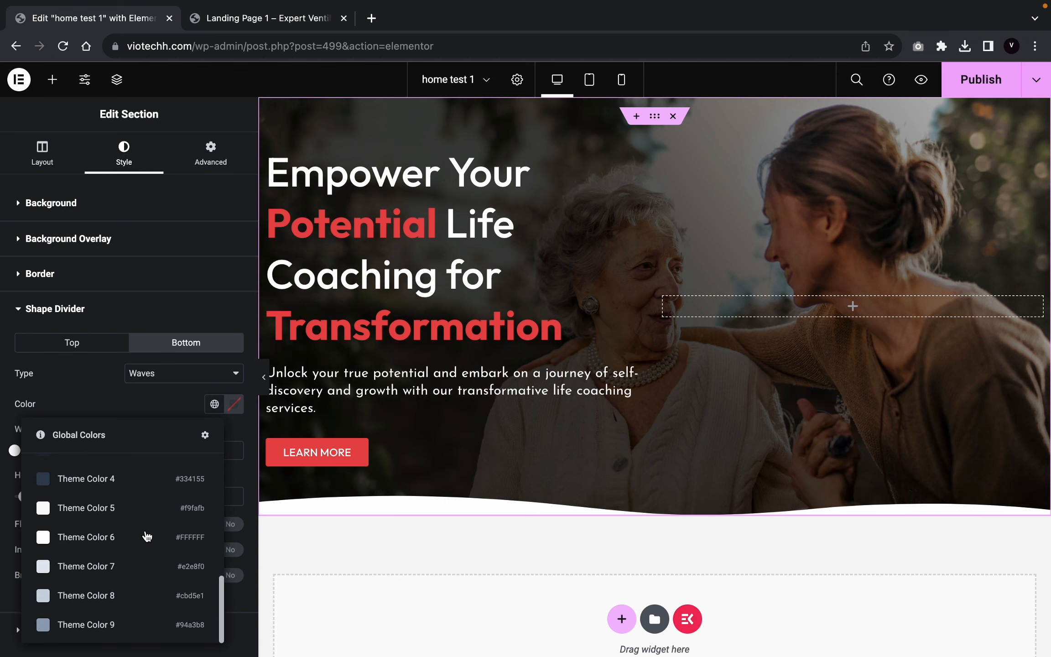
pyautogui.scroll(5, 137, 565)
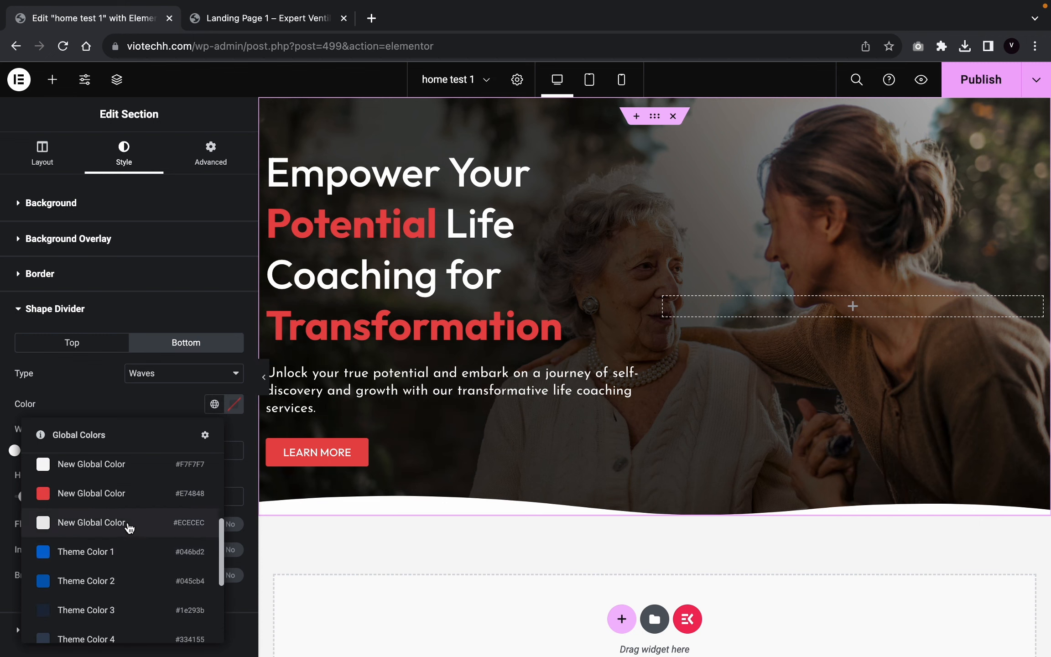
pyautogui.click(131, 534)
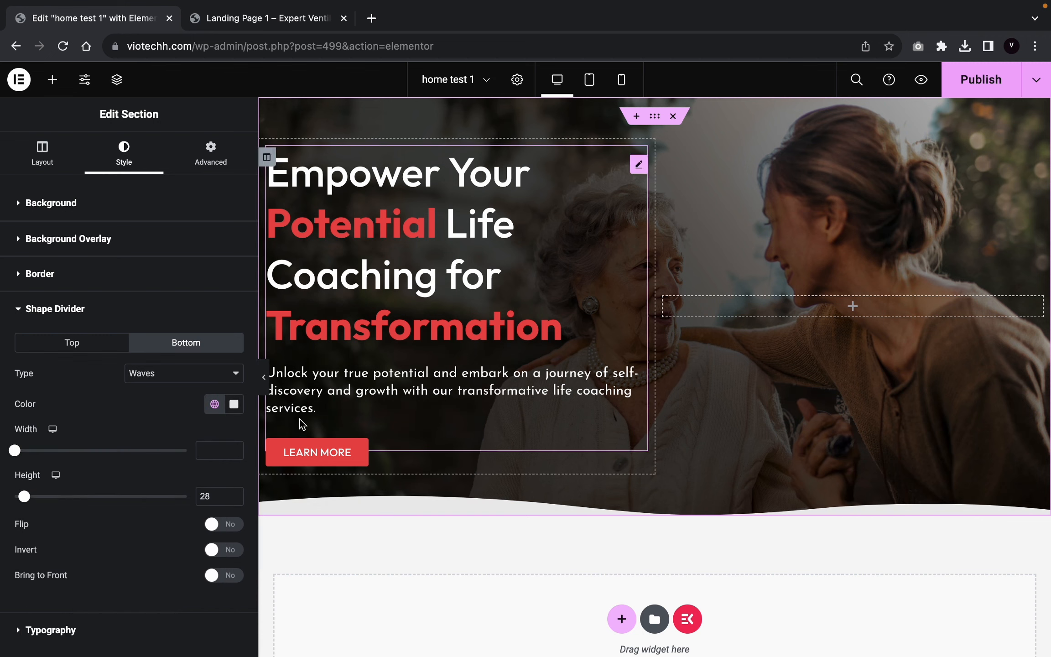
# Step: Add a two-column section below the hero and check the matching section on the Landing Page 1 reference
pyautogui.scroll(-3, 529, 582)
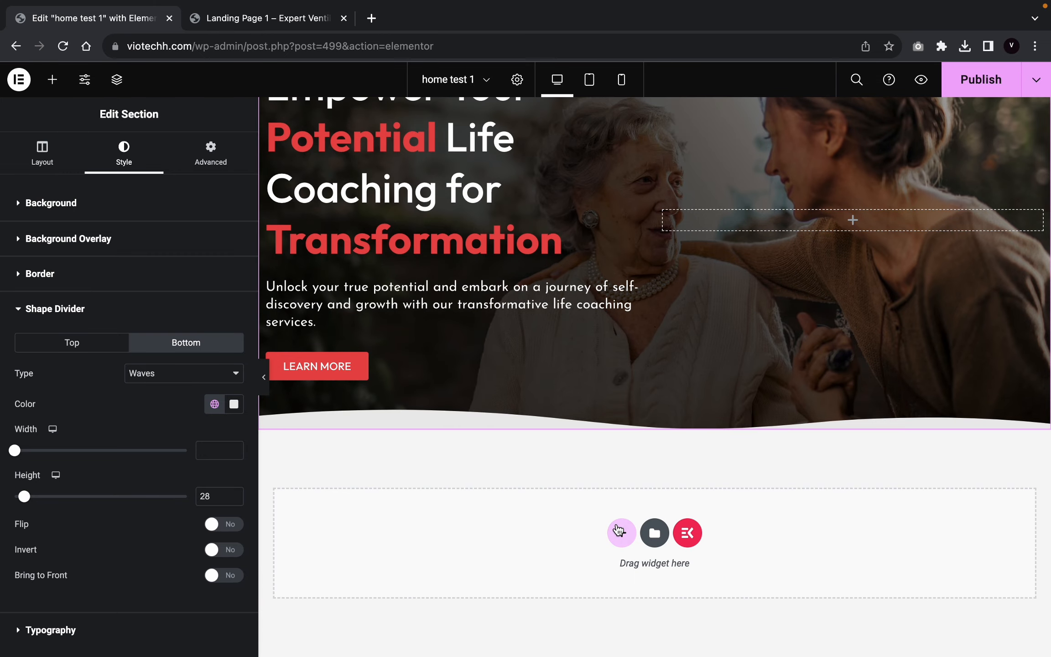
pyautogui.click(619, 530)
pyautogui.click(547, 576)
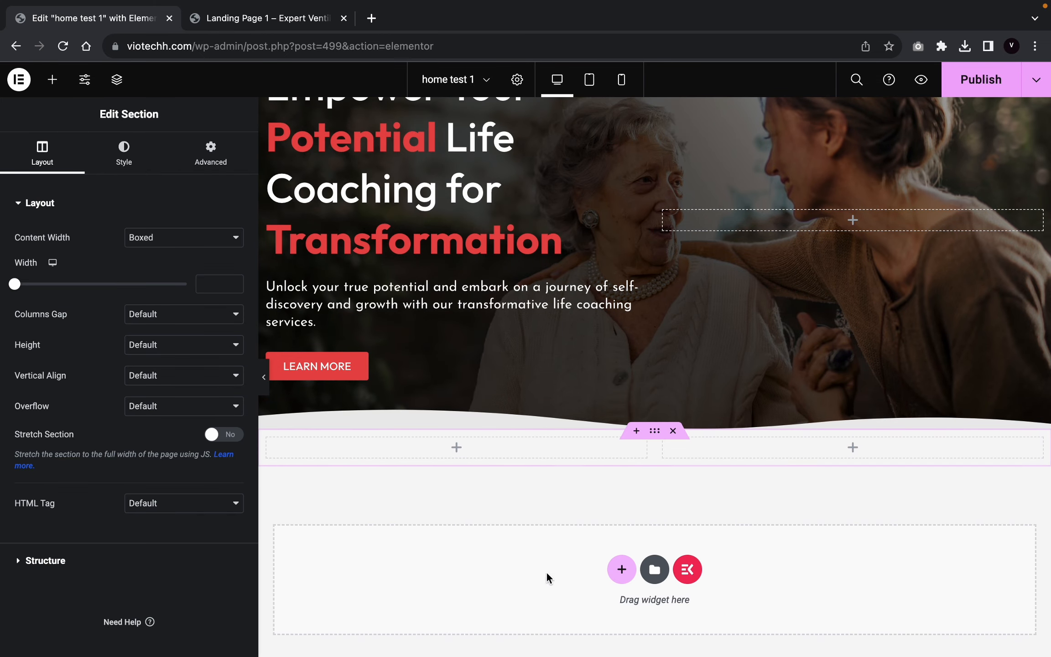
pyautogui.click(279, 25)
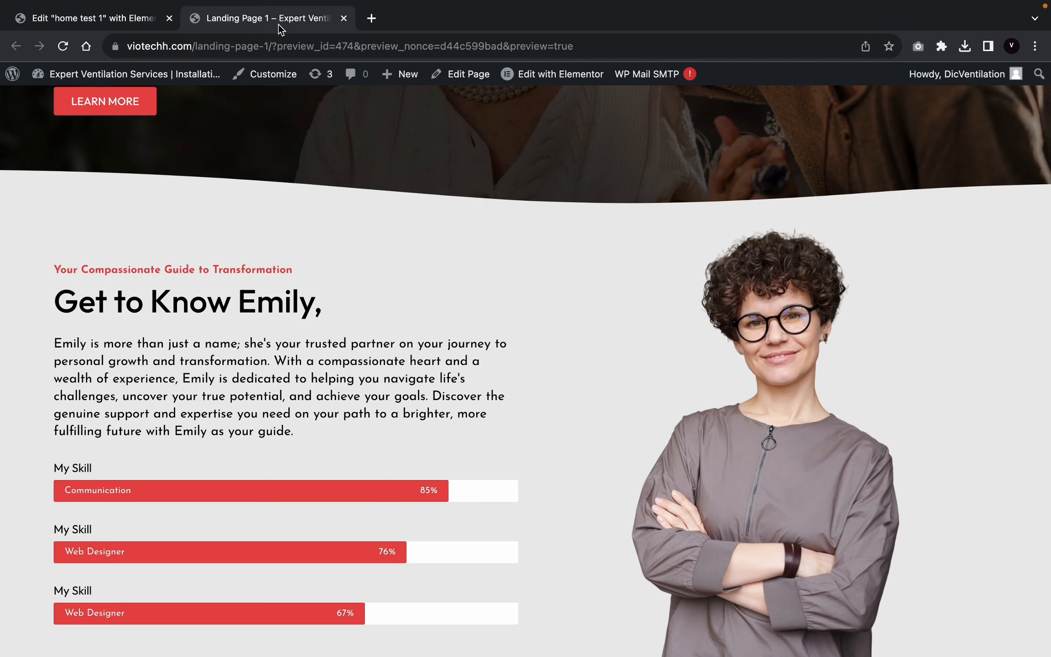
pyautogui.click(111, 21)
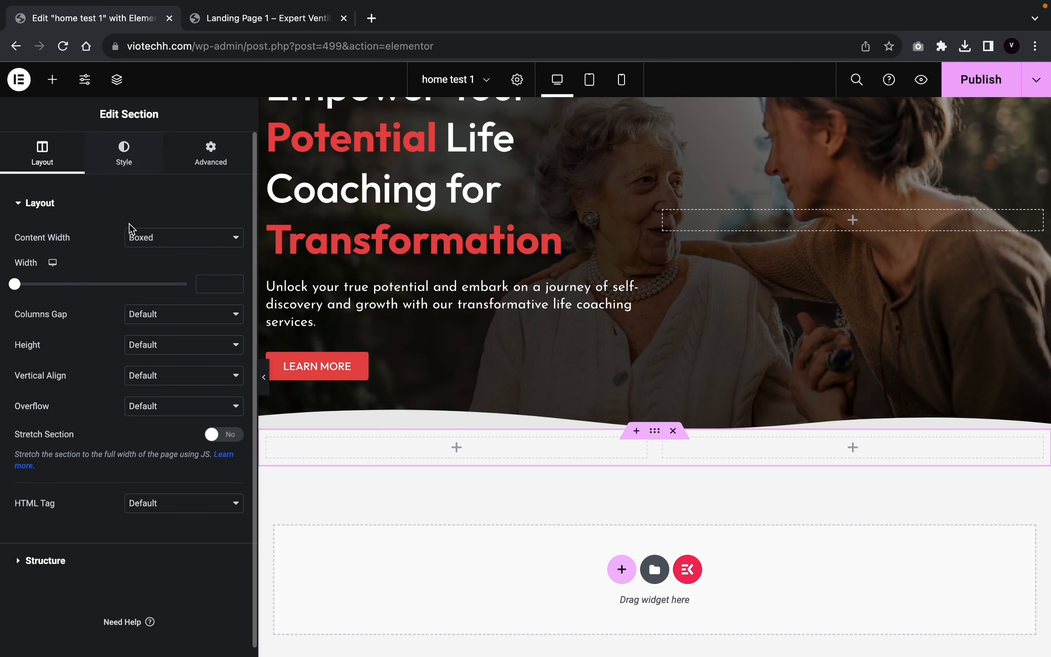
# Step: Find the Heading widget and place it in the first column of the new two-column section
pyautogui.write('1313')
pyautogui.click(136, 161)
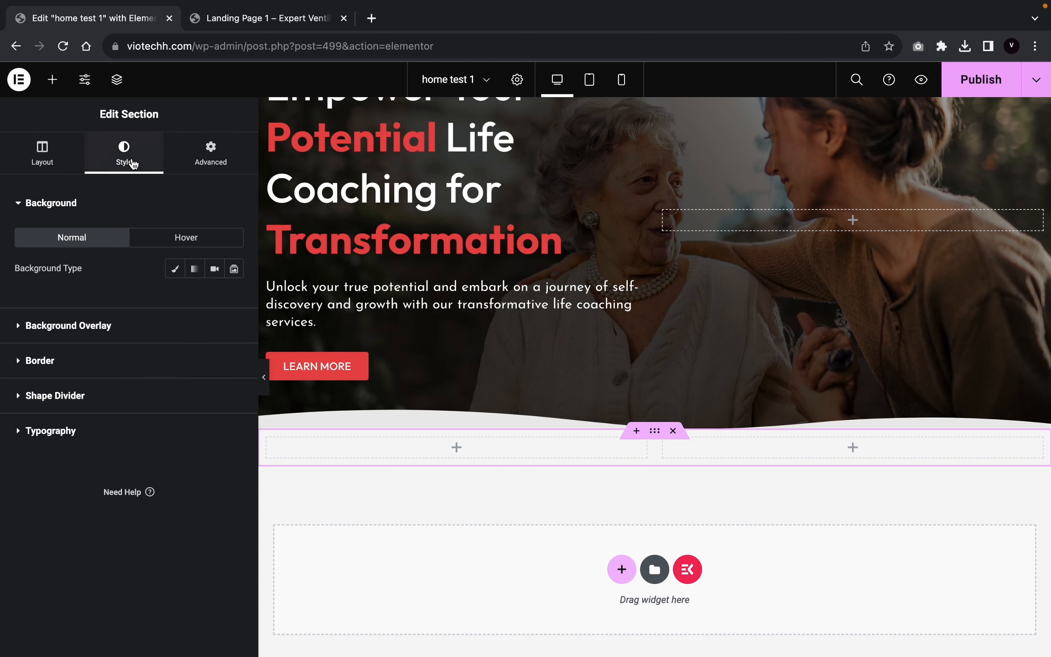
pyautogui.click(52, 79)
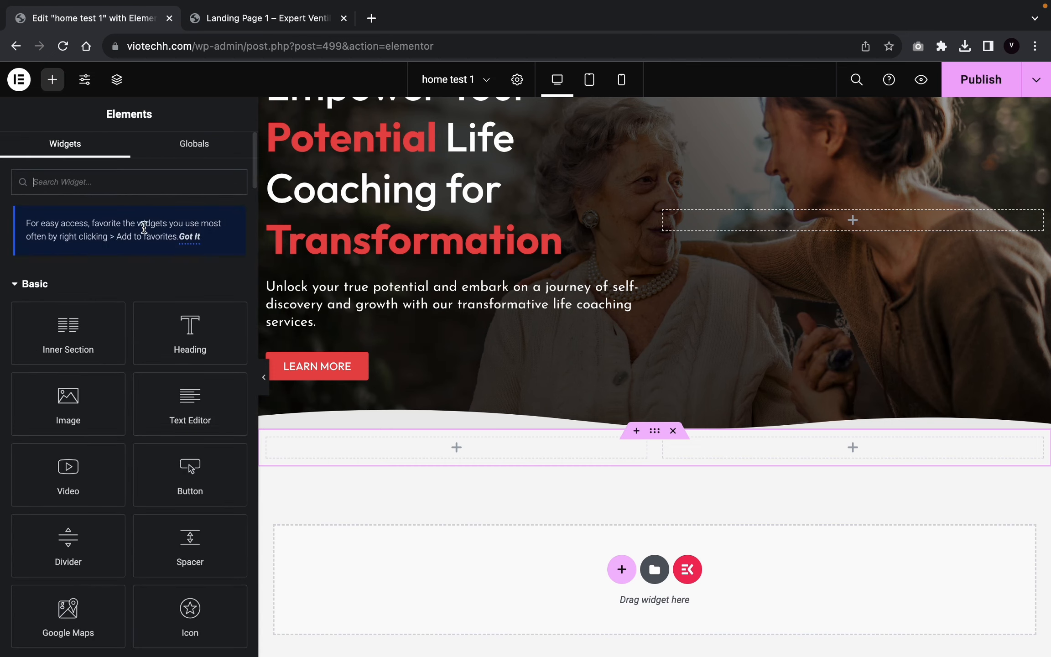
pyautogui.write('hyea')
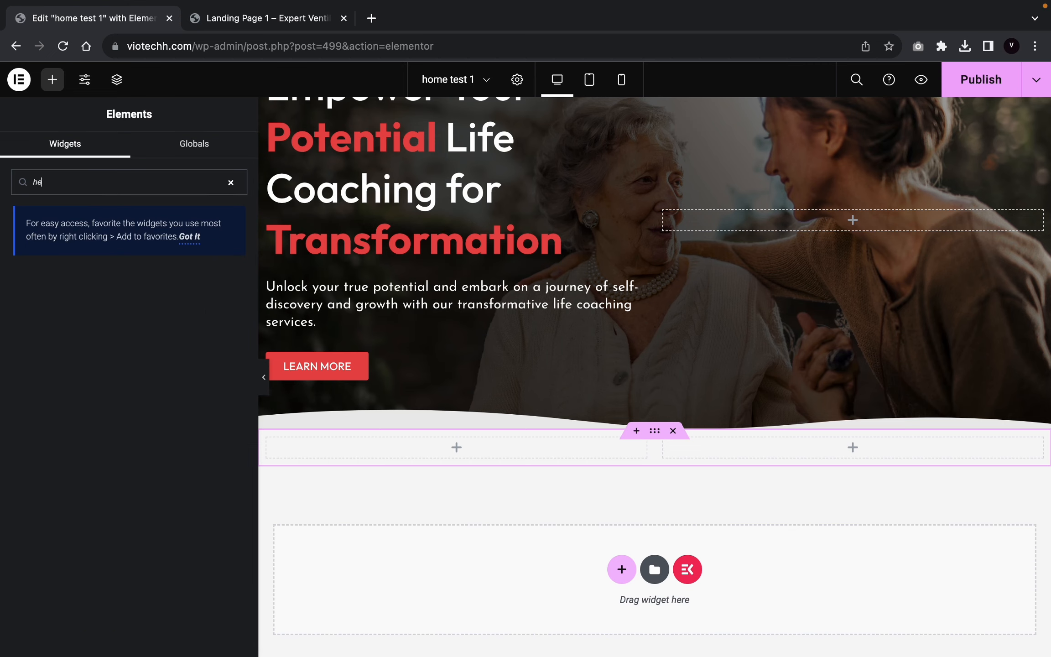
pyautogui.write('ading')
pyautogui.moveTo(225, 311); pyautogui.dragTo(376, 450)
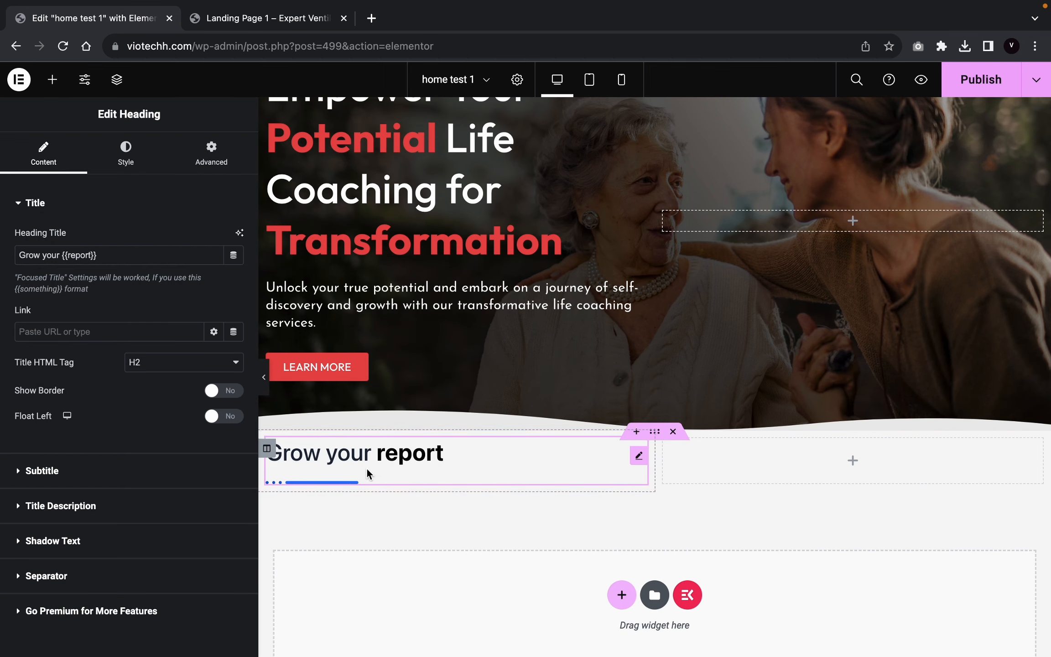
# Step: Replace the new heading's sample title with the "Get to Know" title copied from the Landing Page 1 reference
pyautogui.tripleClick(181, 248)
pyautogui.press('BackSpace')
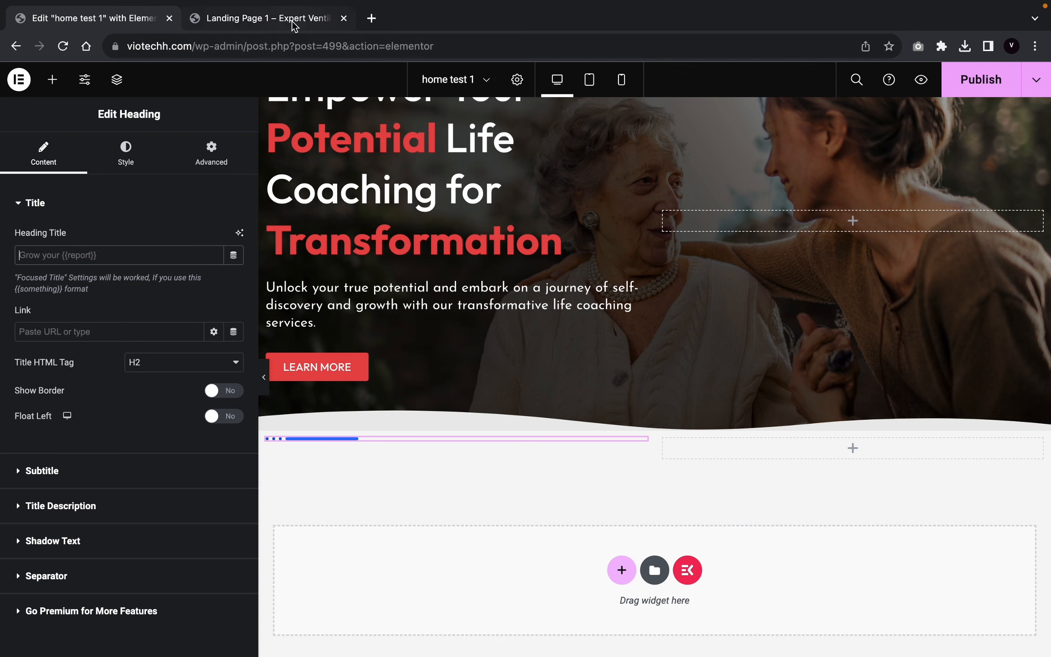
pyautogui.click(294, 20)
pyautogui.tripleClick(208, 316)
pyautogui.press('super+c')
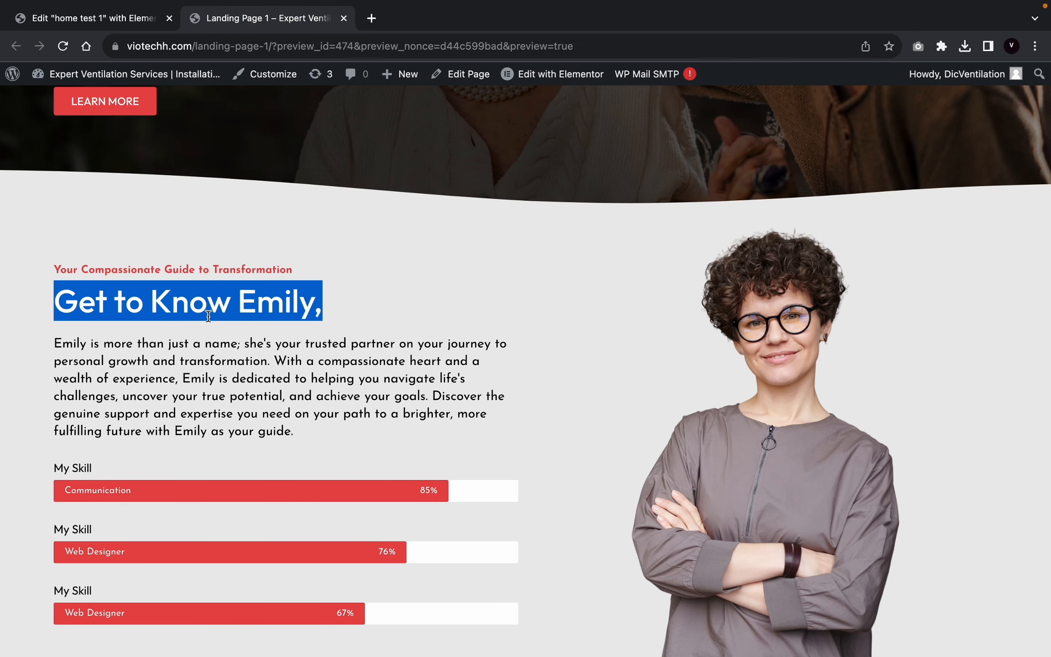
pyautogui.click(126, 31)
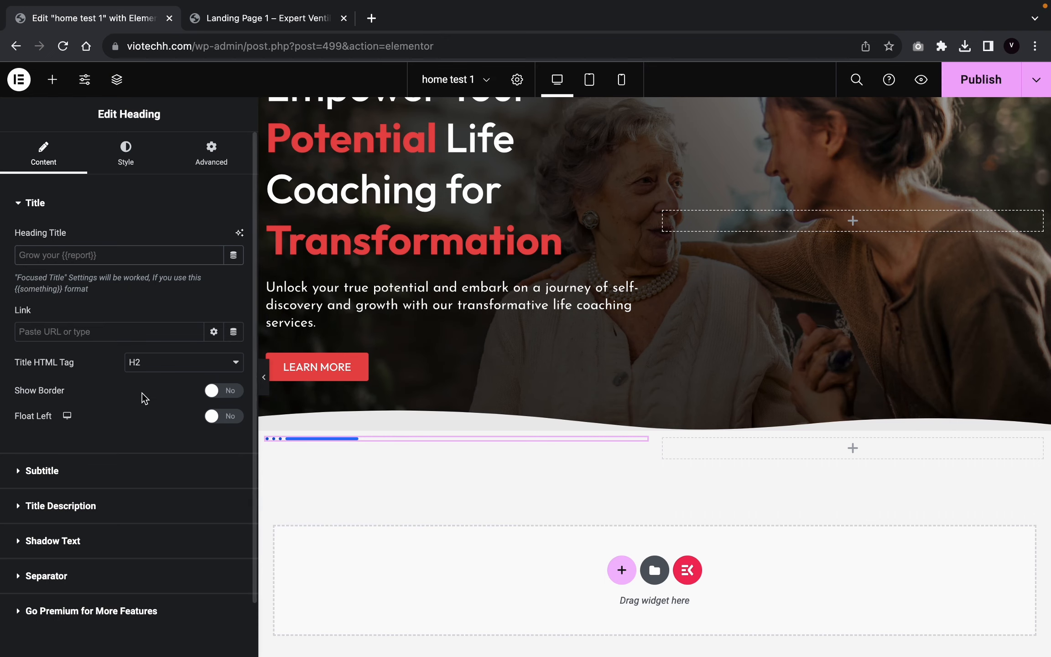
pyautogui.press('super+v')
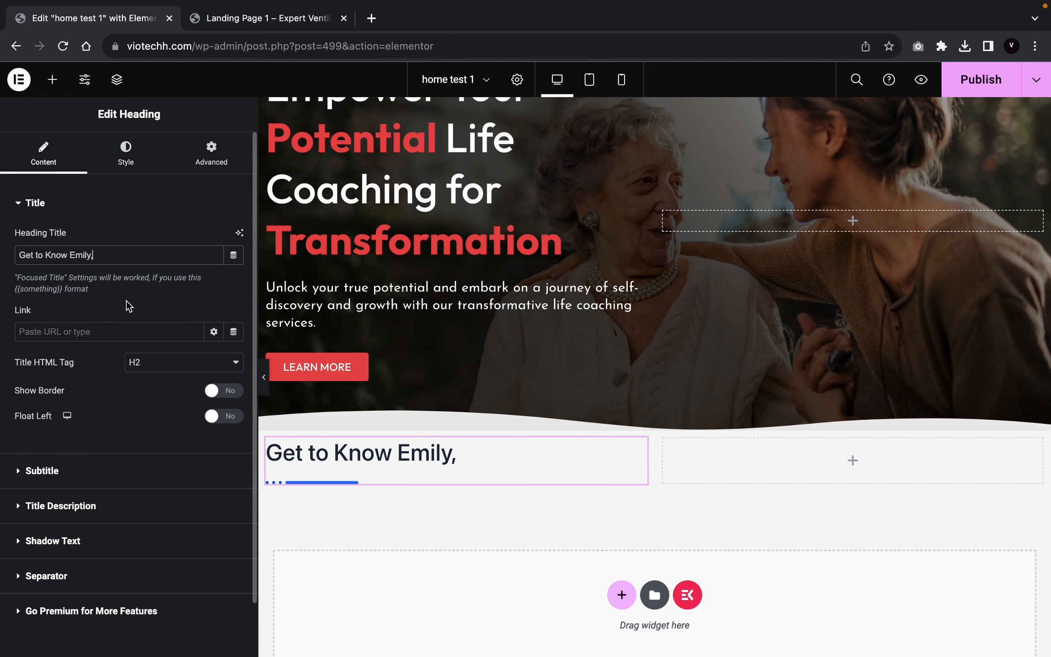
# Step: Show the heading's subtitle before the title with the reference text "Your Compassionate Guide to Transformation"
pyautogui.click(77, 470)
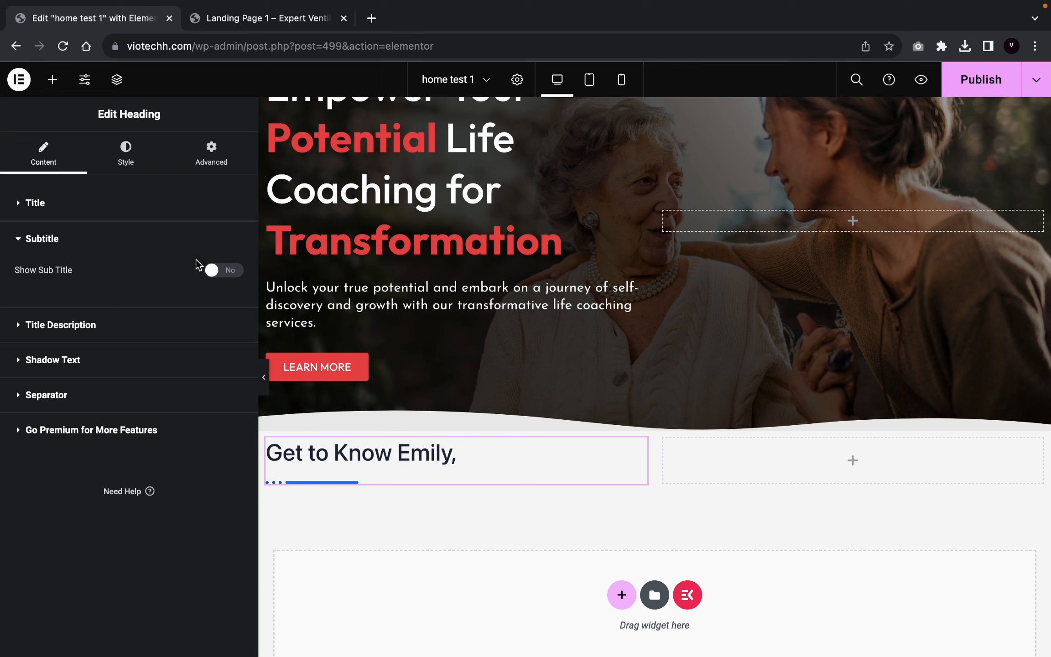
pyautogui.click(222, 270)
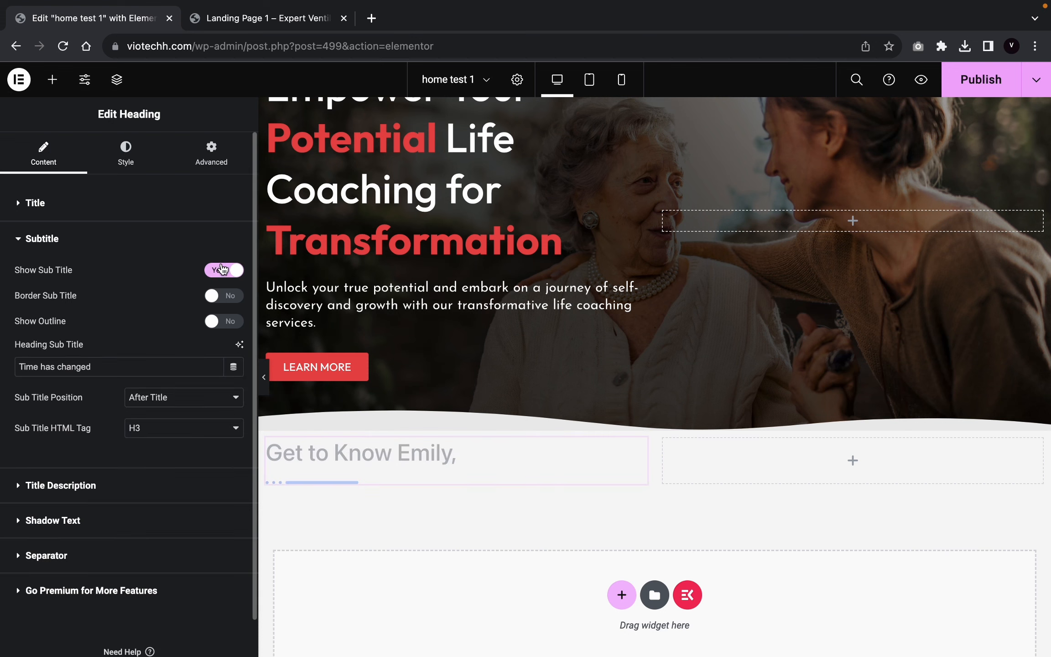
pyautogui.click(152, 400)
pyautogui.click(171, 383)
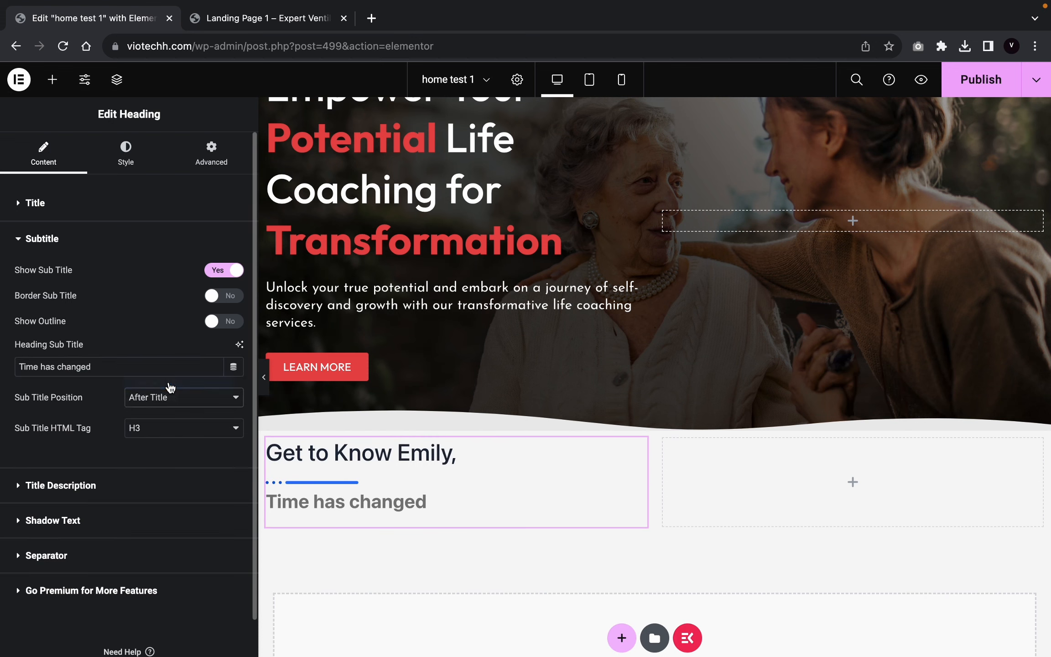
pyautogui.click(292, 24)
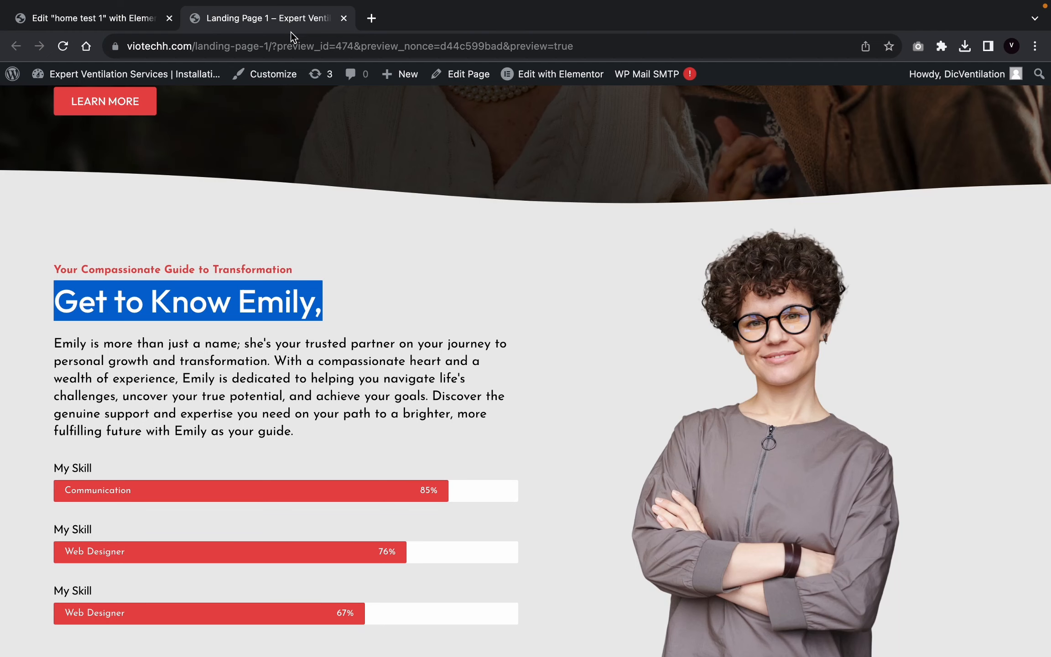
pyautogui.tripleClick(227, 263)
pyautogui.press('super+c')
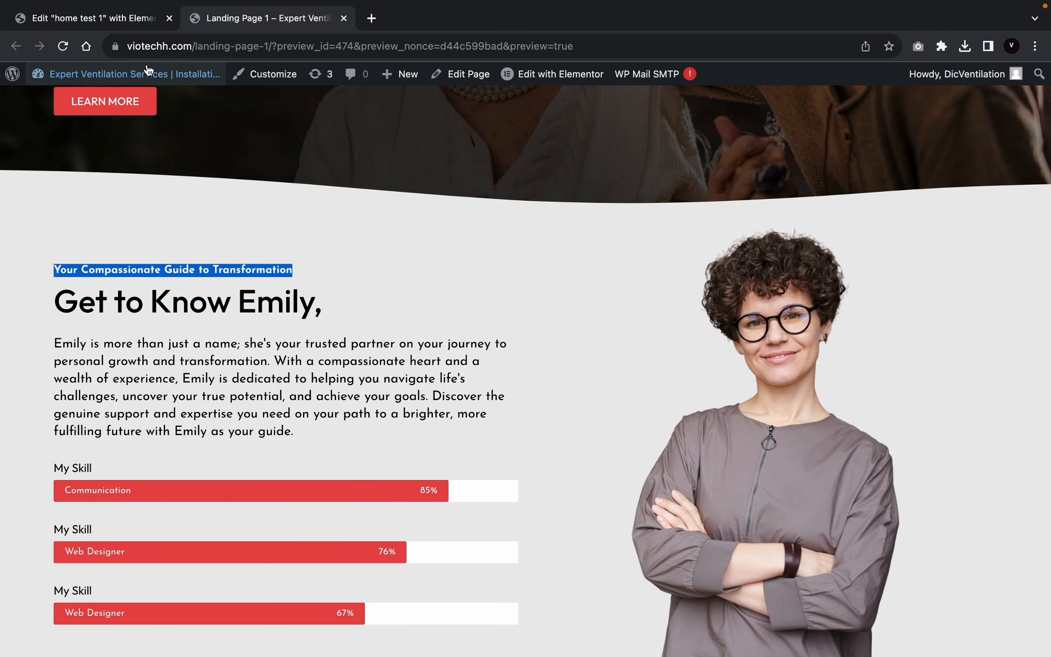
pyautogui.click(114, 28)
pyautogui.tripleClick(167, 369)
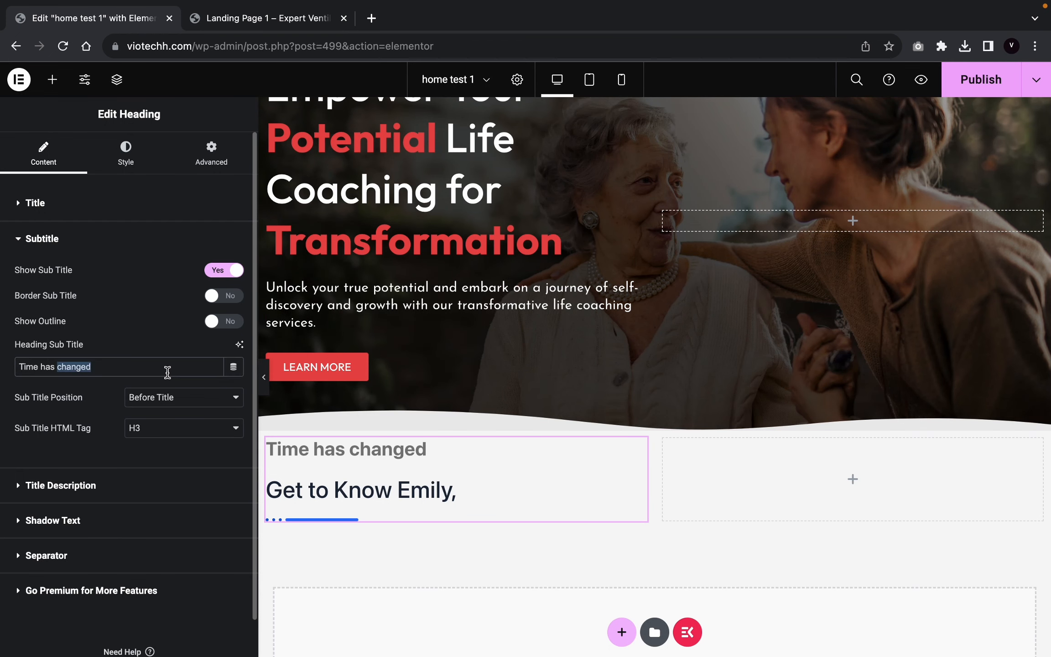
pyautogui.press('super+v')
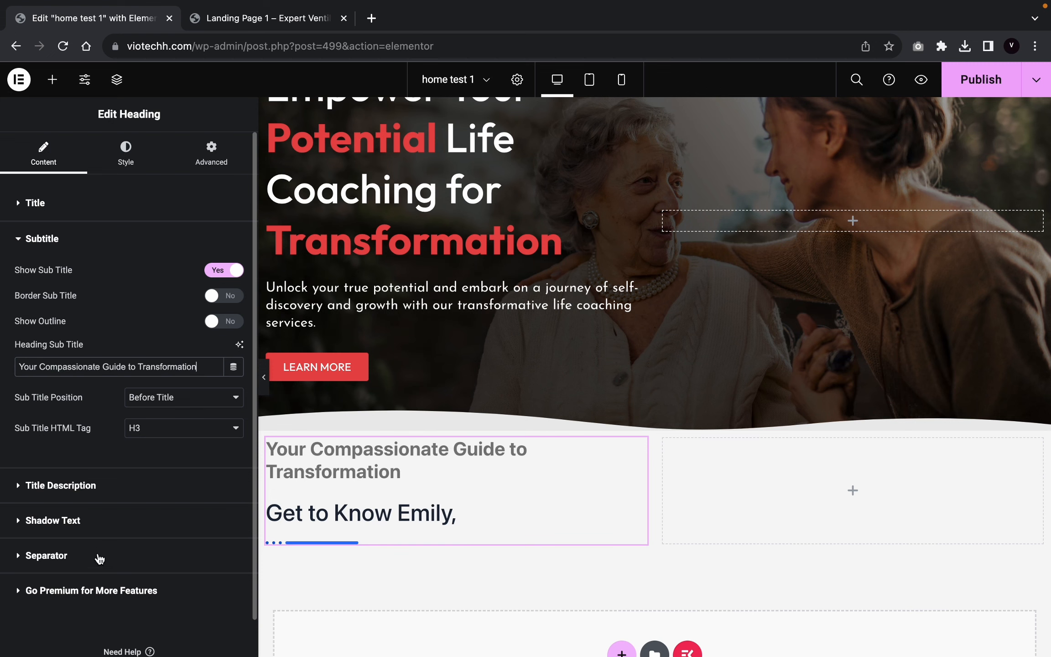
# Step: Turn off the heading's separator and compare with the section on the Landing Page 1 reference
pyautogui.click(99, 559)
pyautogui.click(233, 375)
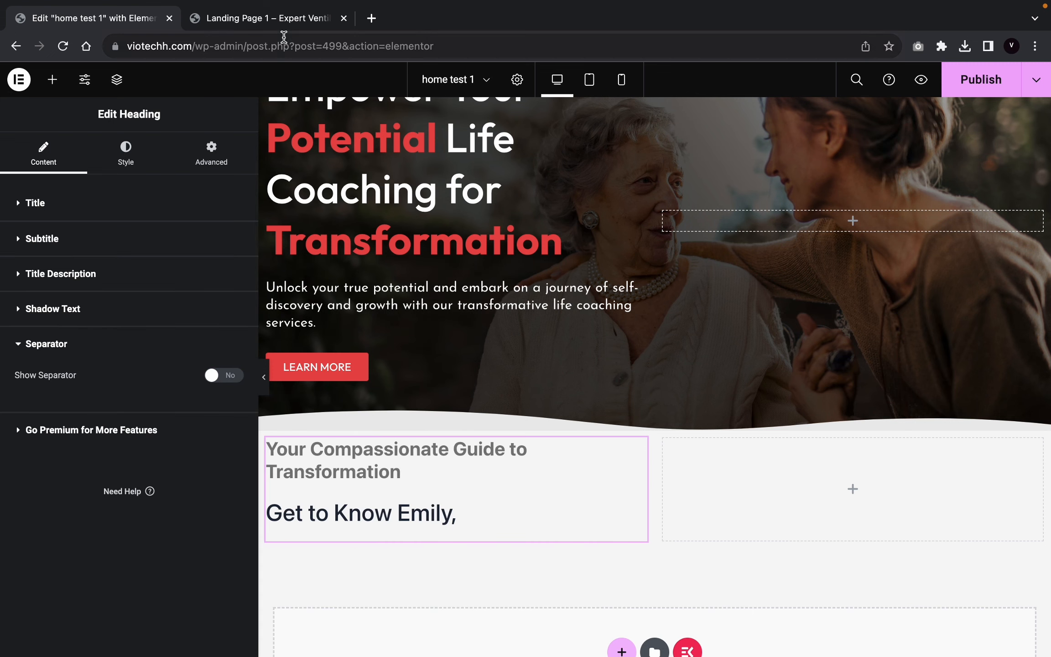
pyautogui.click(277, 26)
pyautogui.click(100, 19)
# Step: Show the heading's title description and replace its sample text with the paragraph copied from below the reference title
pyautogui.click(86, 274)
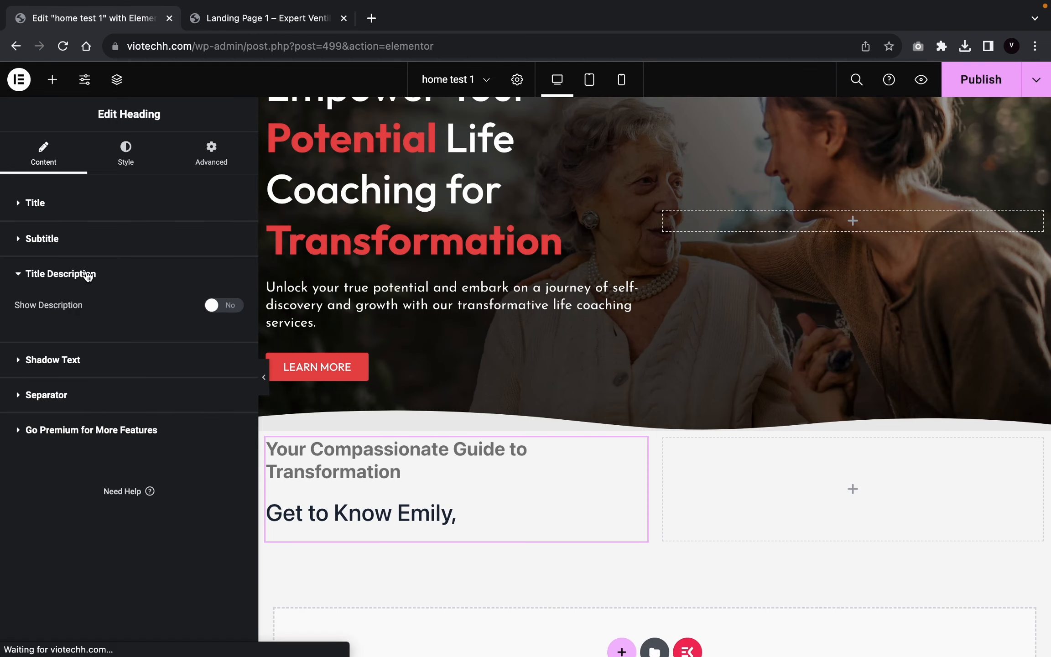
pyautogui.click(228, 304)
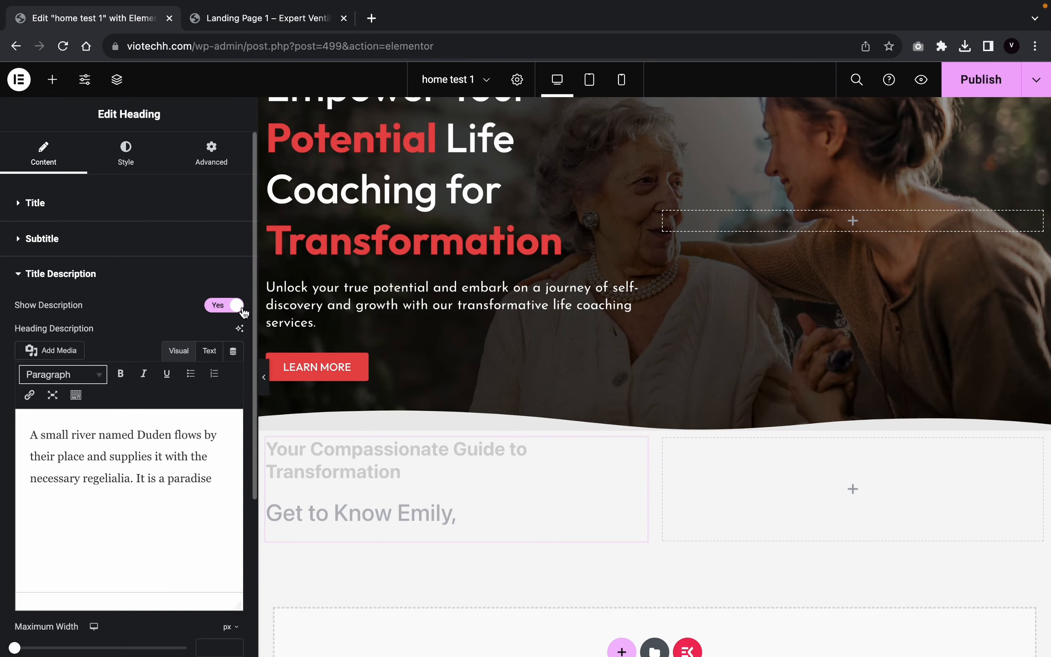
pyautogui.tripleClick(193, 427)
pyautogui.press('BackSpace')
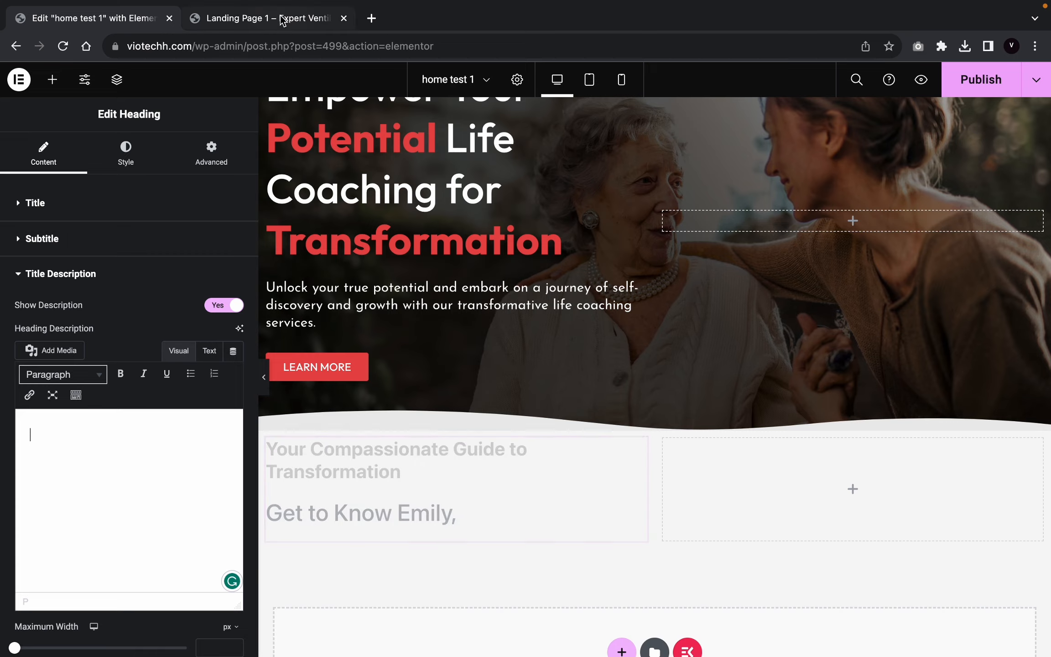
pyautogui.click(282, 20)
pyautogui.tripleClick(304, 407)
pyautogui.hotkey('ctrl', 'c')
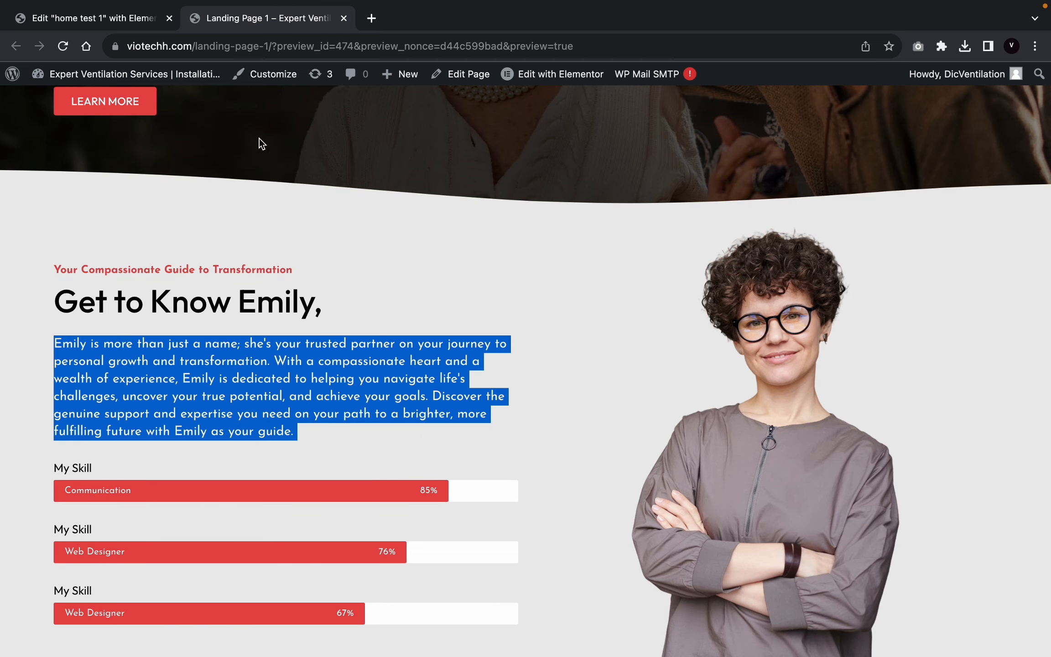
pyautogui.click(135, 24)
pyautogui.hotkey('ctrl', 'v')
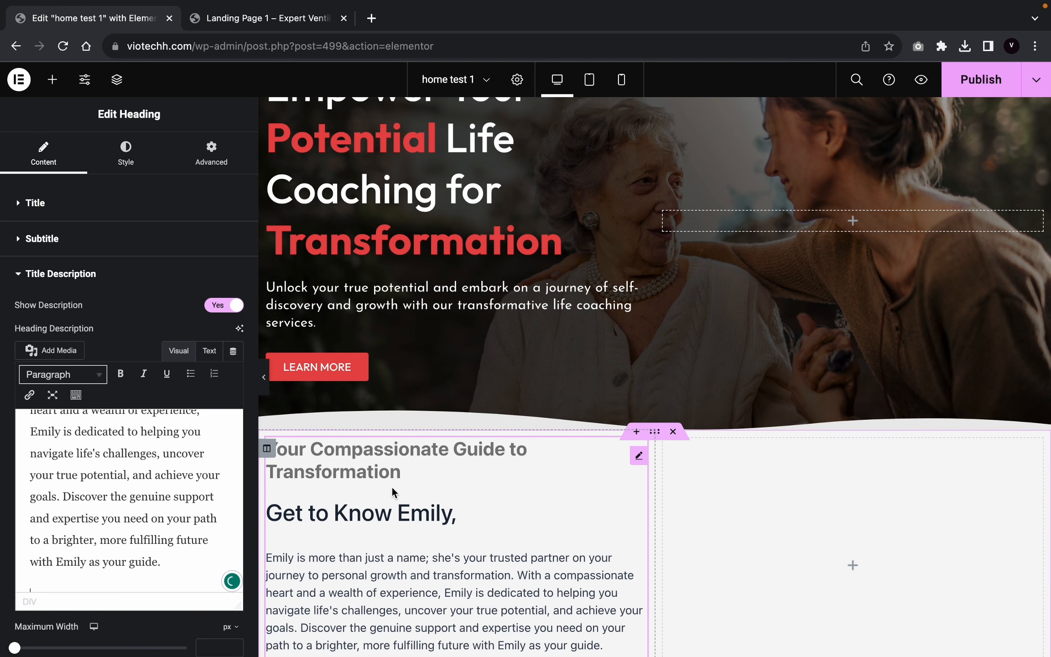
pyautogui.scroll(-5, 392, 486)
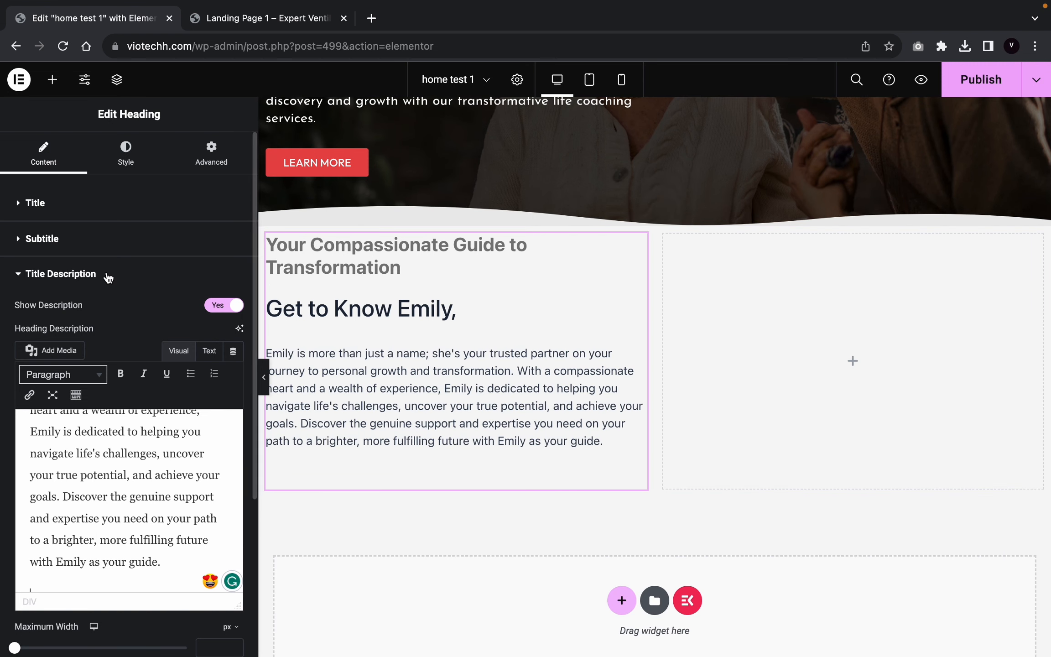
# Step: Set the new heading's title color to the black global color
pyautogui.click(147, 164)
pyautogui.click(73, 295)
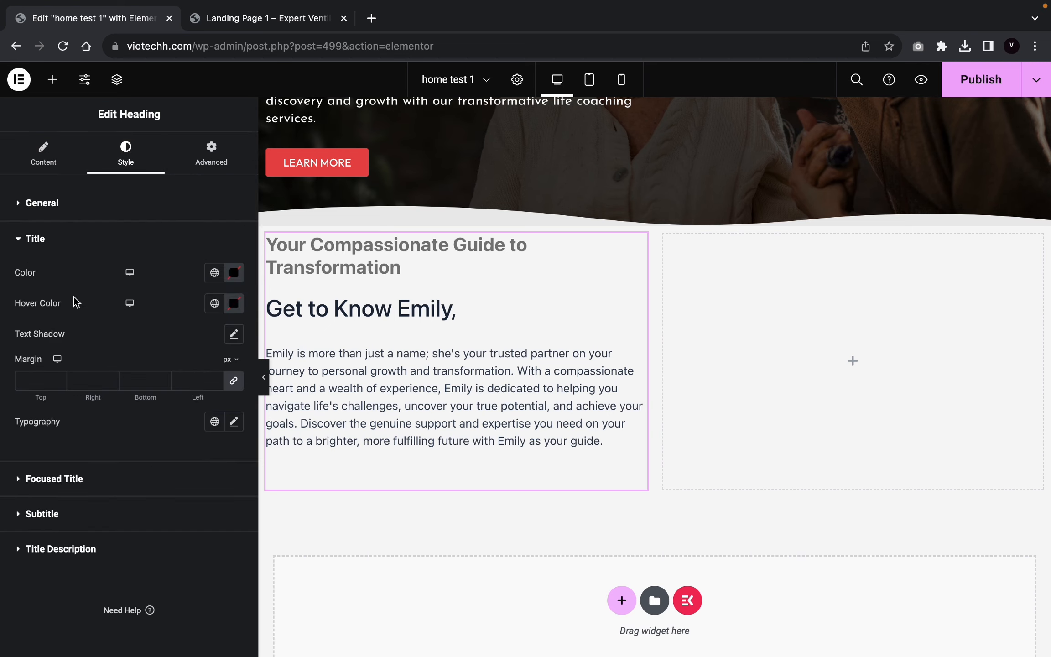
pyautogui.click(214, 273)
pyautogui.click(111, 490)
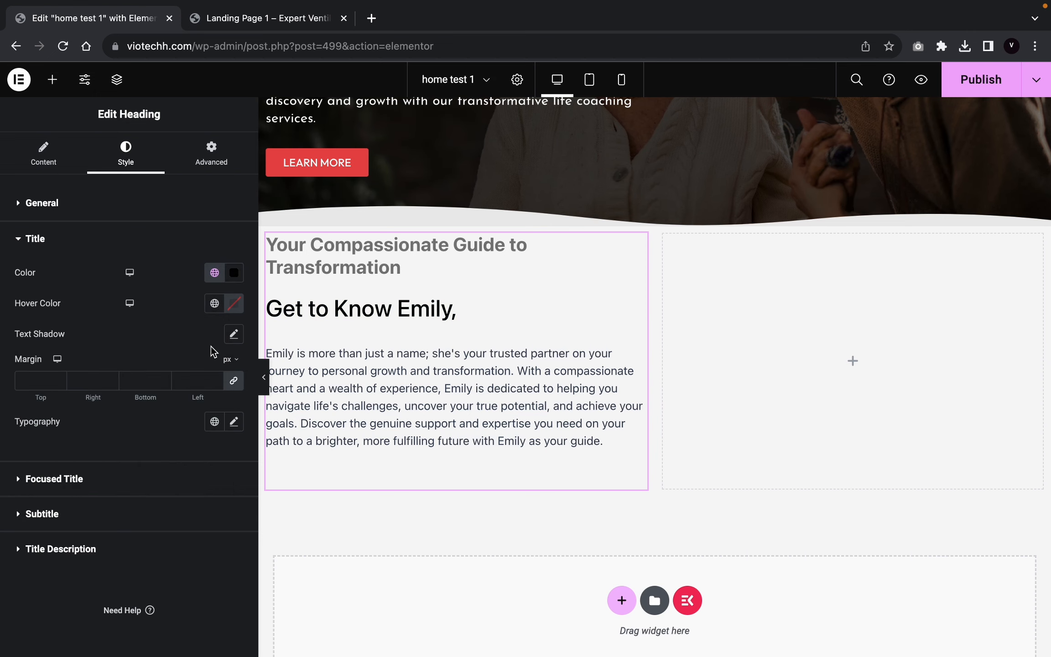
# Step: Set the heading title's typography to the Outfit font family at 41 px
pyautogui.click(234, 421)
pyautogui.click(177, 490)
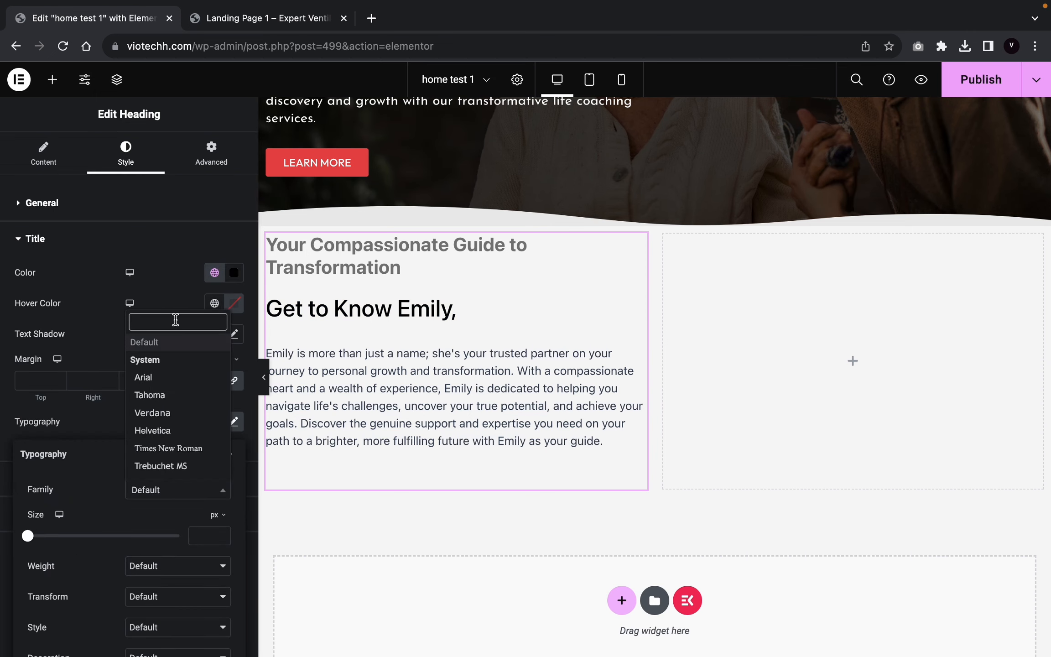
pyautogui.write('outfit')
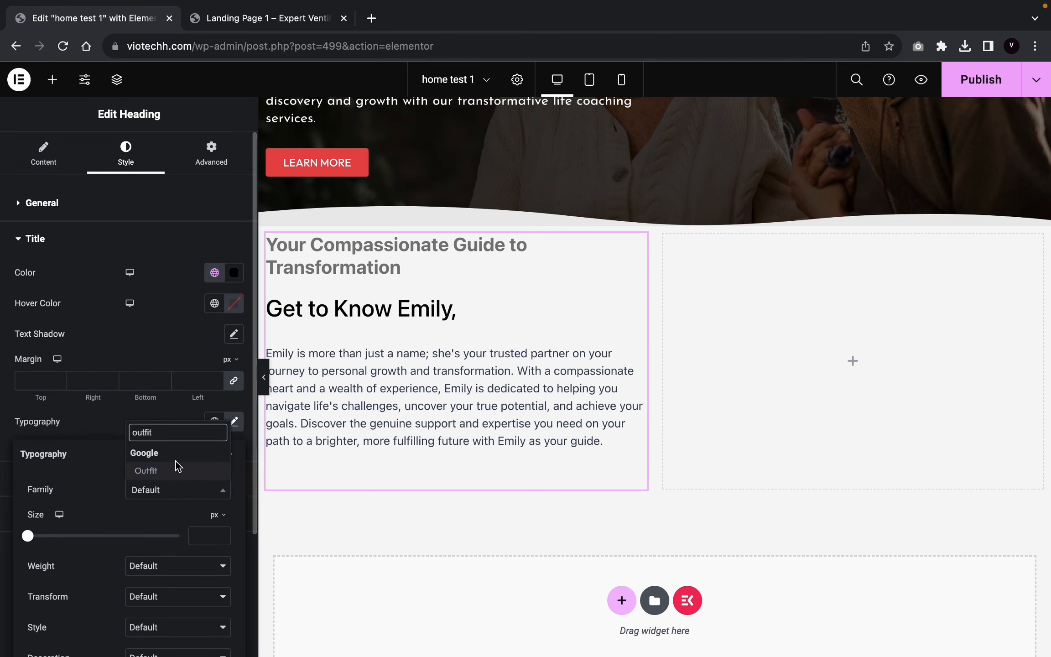
pyautogui.press('Return')
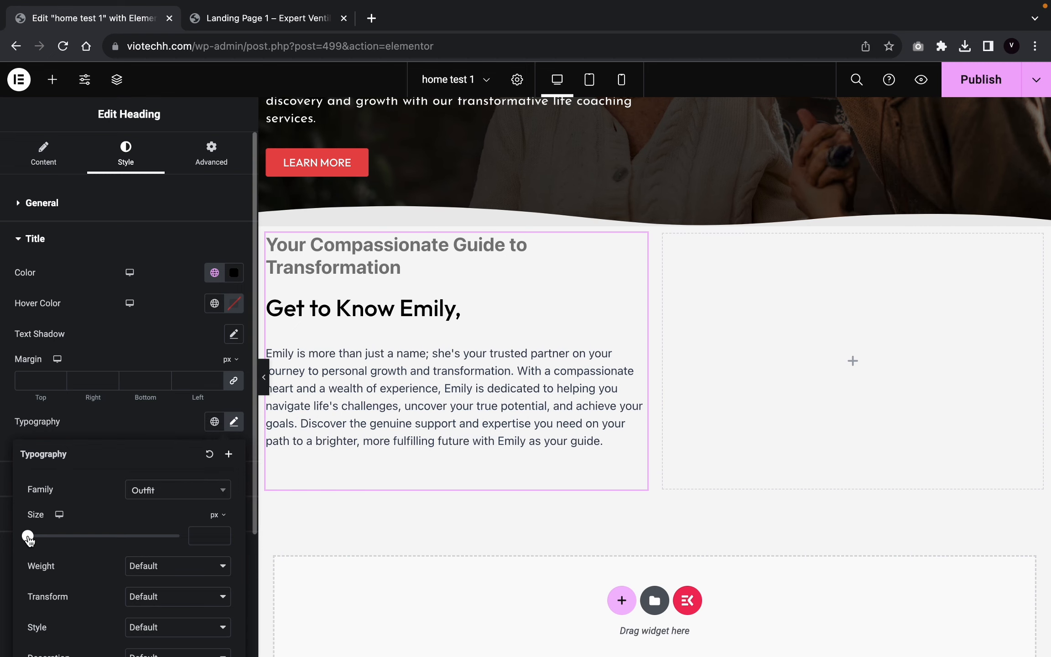
pyautogui.moveTo(28, 537); pyautogui.dragTo(58, 538)
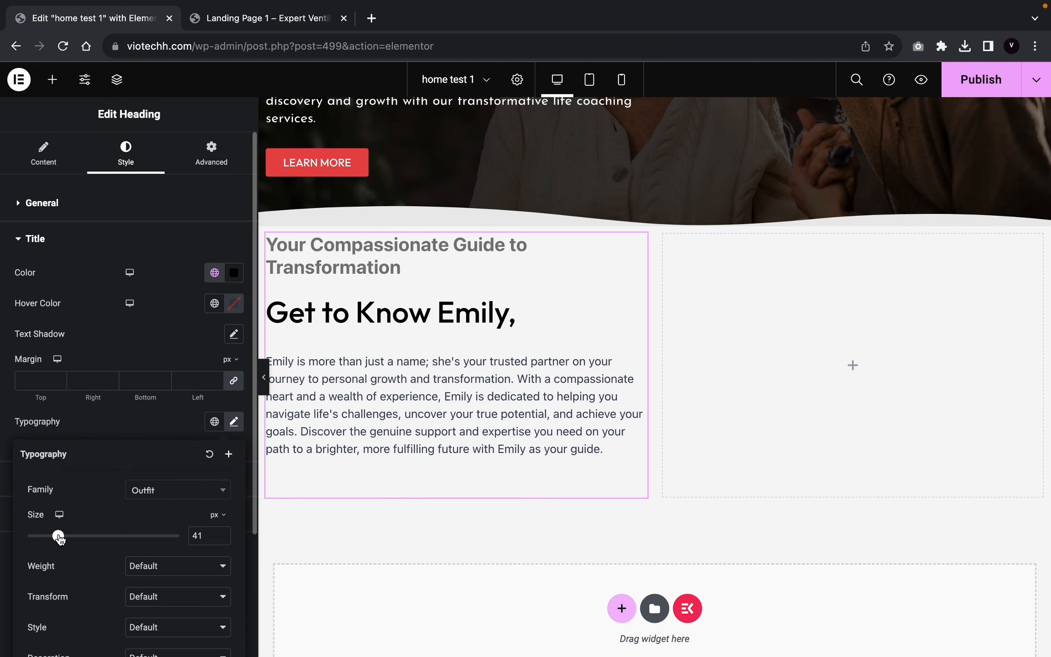
# Step: Set the heading's subtitle color to the red global color #E74848
pyautogui.click(95, 416)
pyautogui.click(85, 520)
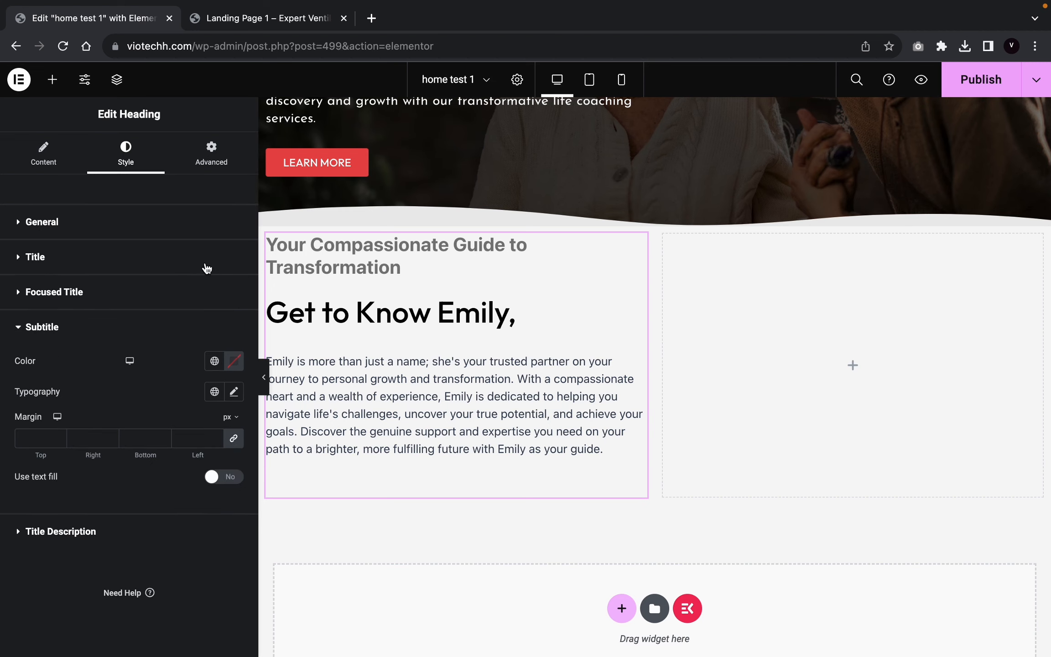
pyautogui.click(214, 362)
pyautogui.scroll(-3, 137, 502)
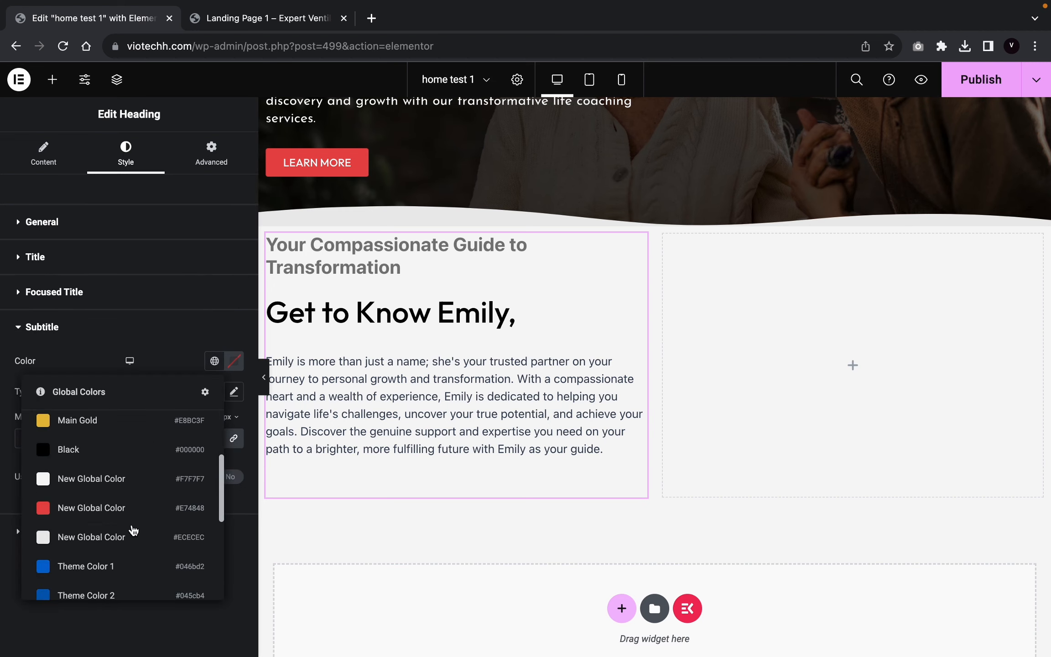
pyautogui.click(121, 505)
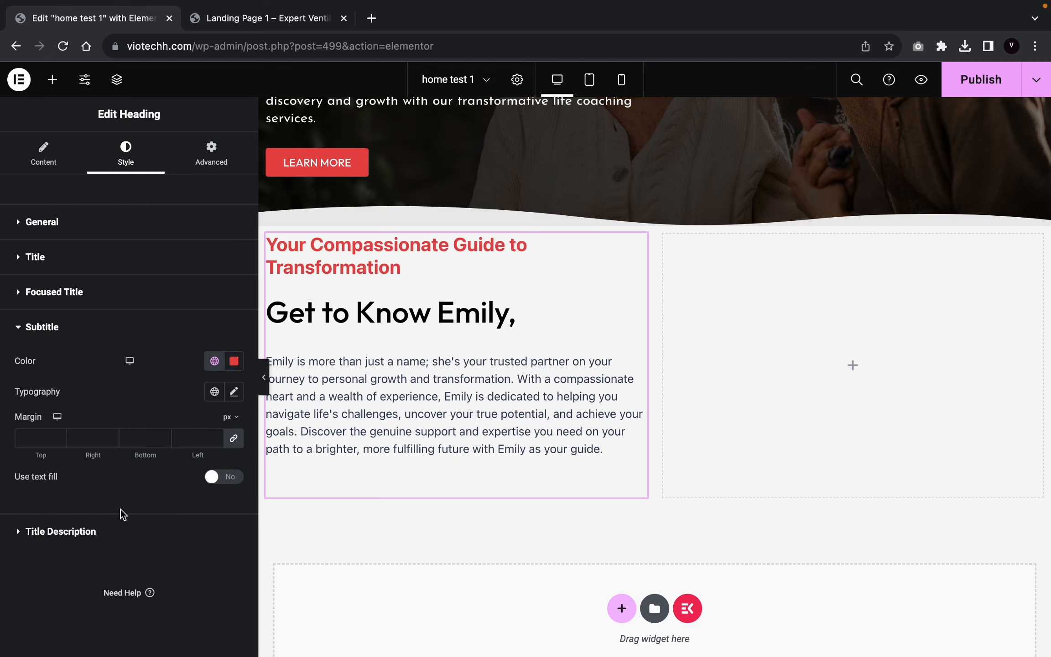
# Step: Set the subtitle's typography to the Outfit font family at 19 px and preview the section at full width
pyautogui.click(235, 392)
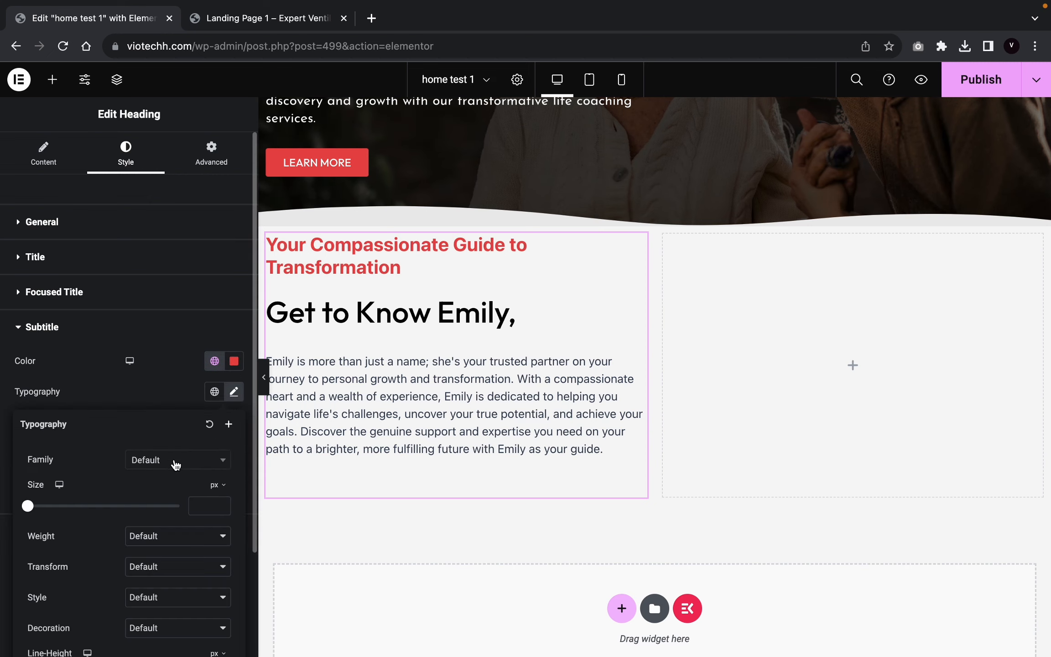
pyautogui.click(176, 461)
pyautogui.write('outfit')
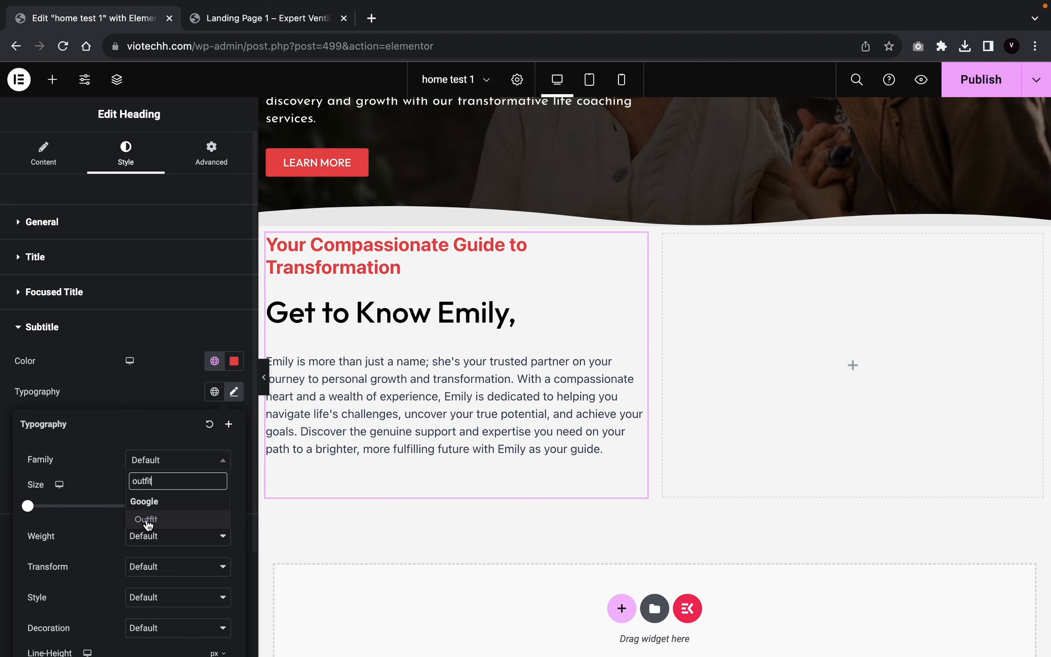
pyautogui.click(146, 520)
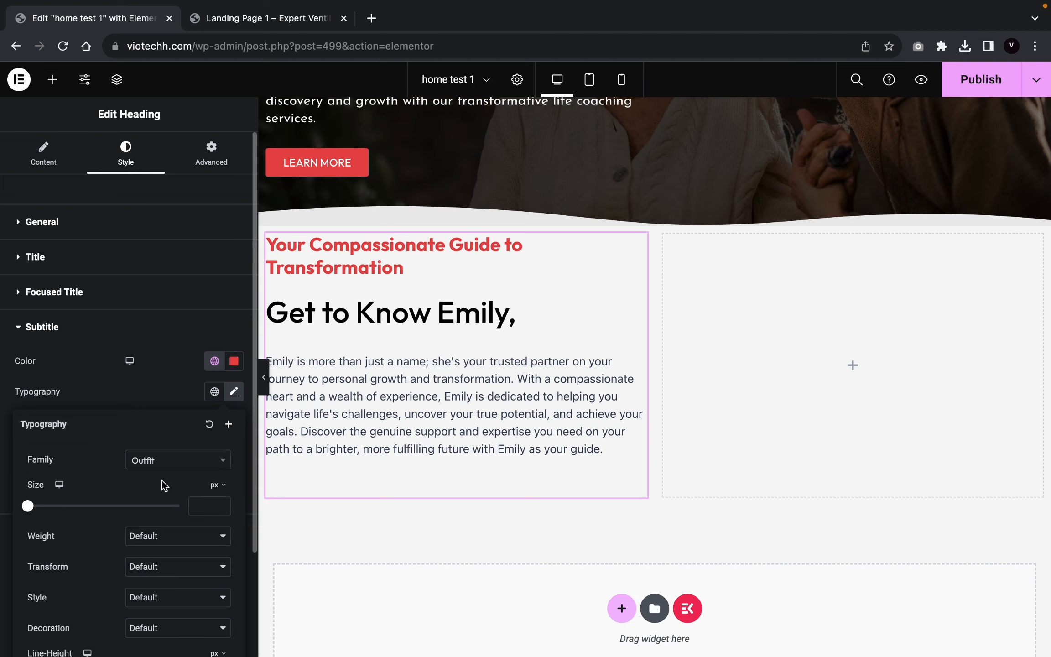
pyautogui.click(221, 503)
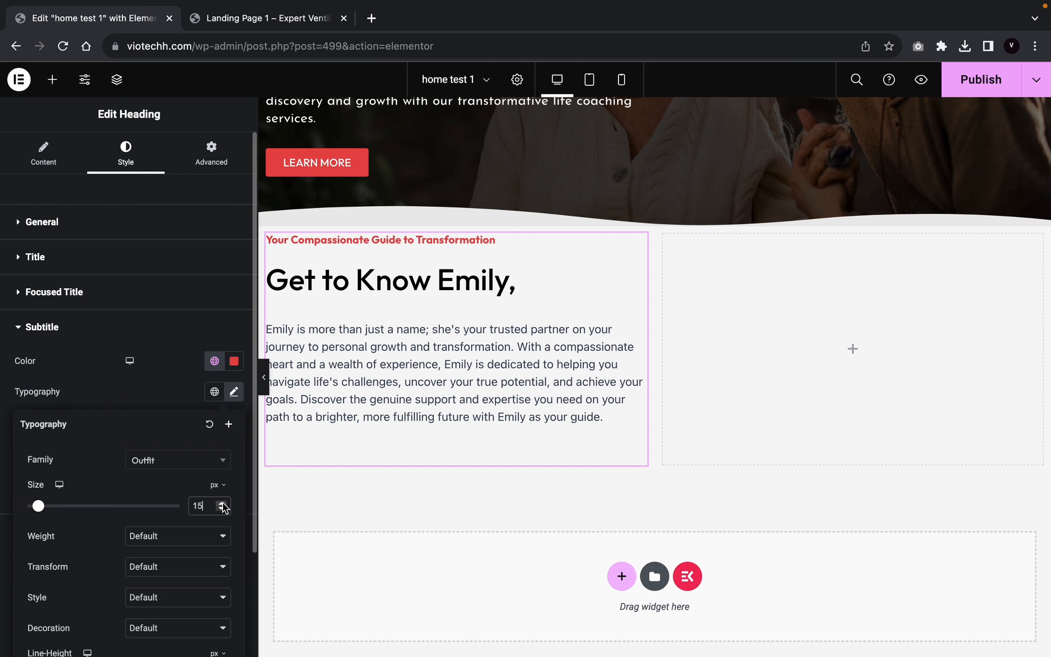
pyautogui.click(222, 503)
pyautogui.click(222, 503)
pyautogui.click(222, 503)
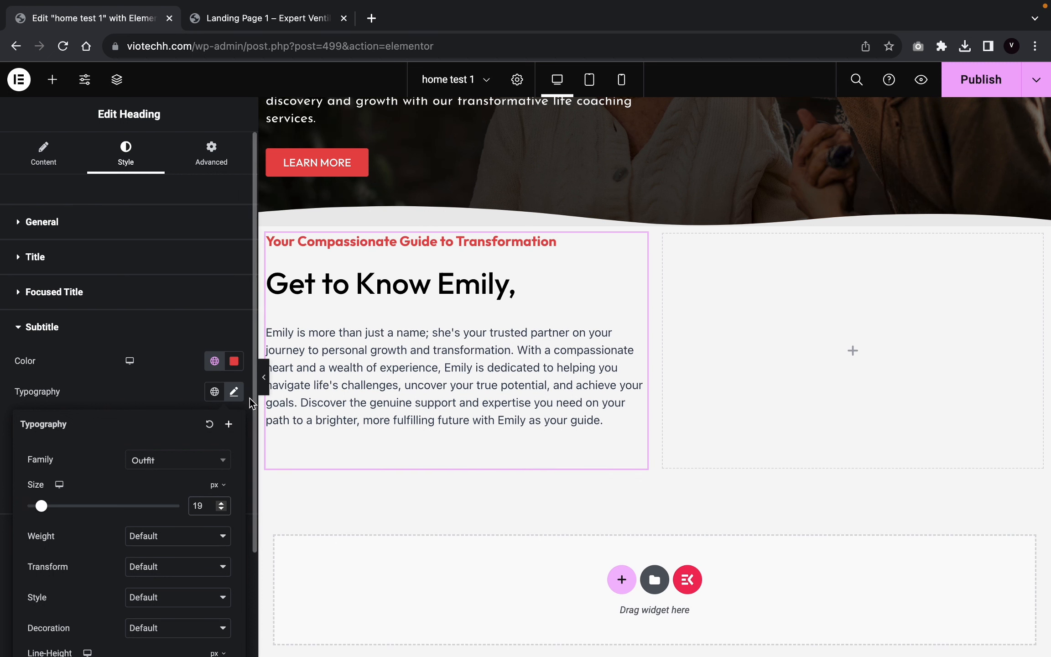
pyautogui.click(263, 377)
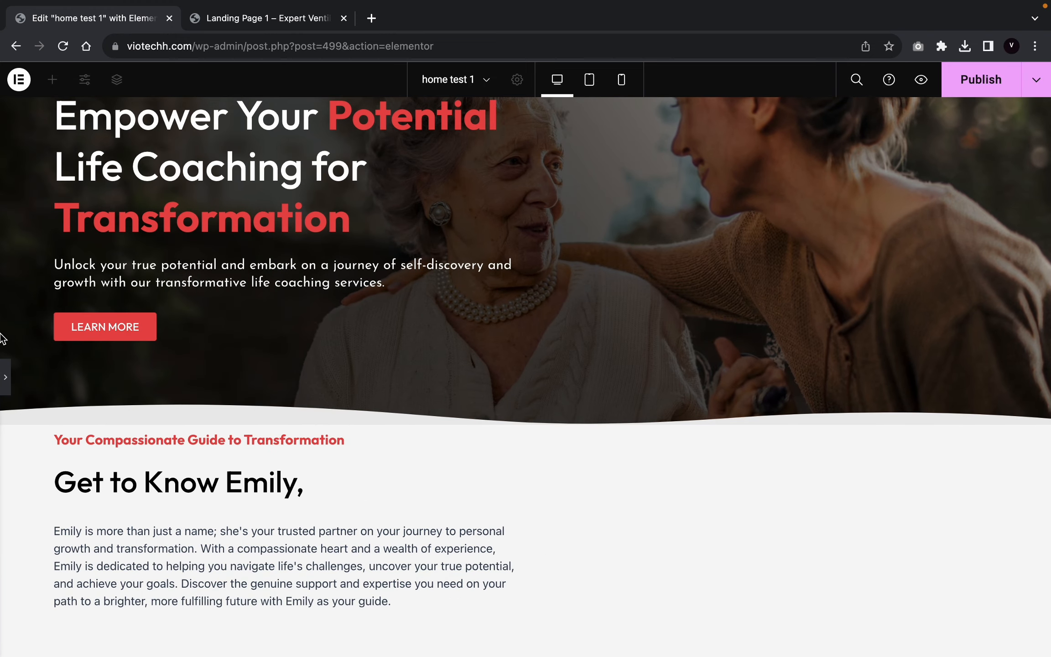
pyautogui.click(3, 377)
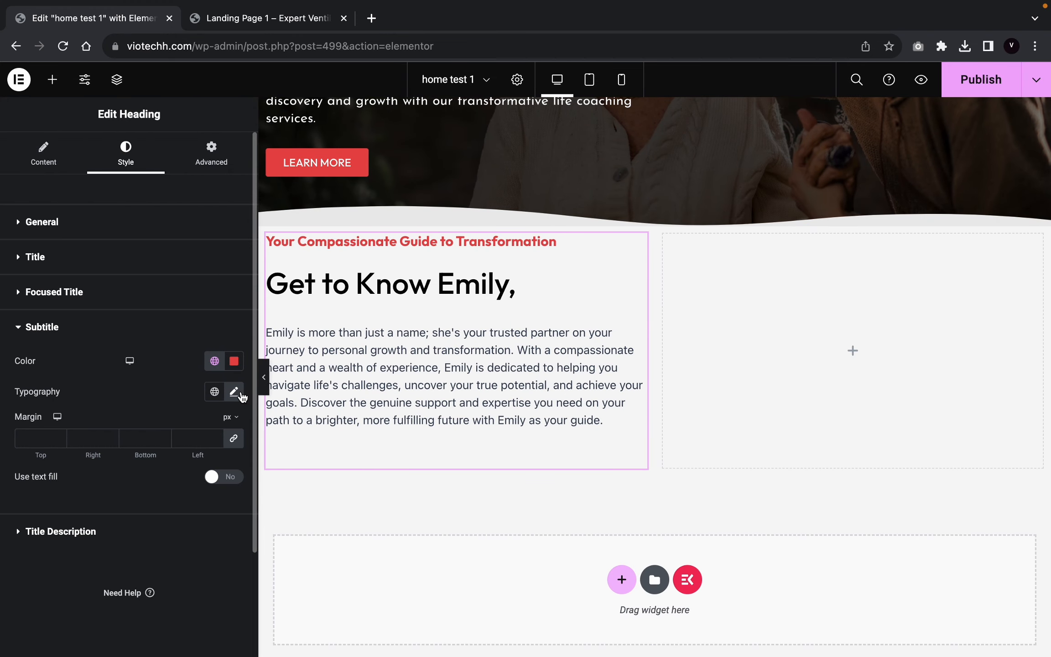
# Step: Reduce the subtitle's font size to 16 px, checking the size in the full-width preview
pyautogui.click(234, 392)
pyautogui.click(223, 509)
pyautogui.click(223, 509)
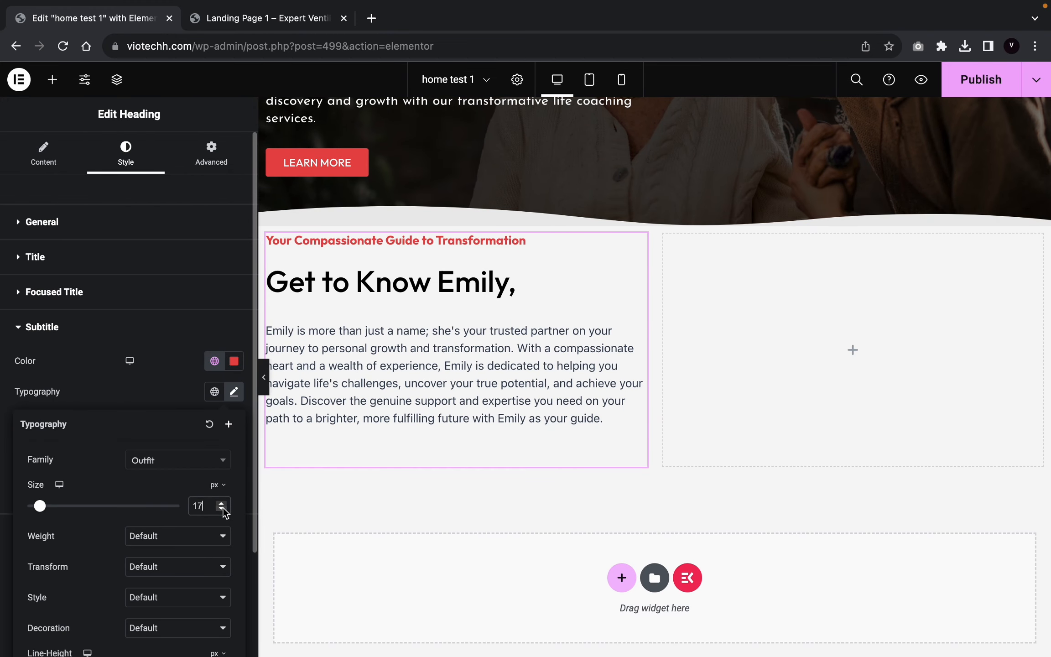
pyautogui.click(222, 508)
pyautogui.click(223, 508)
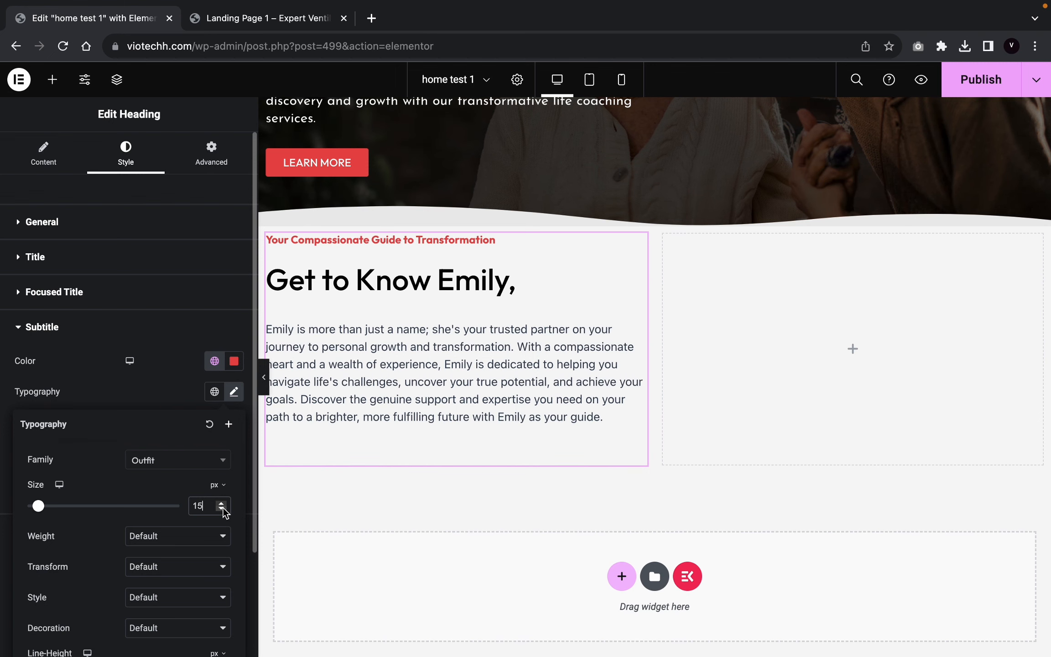
pyautogui.click(264, 378)
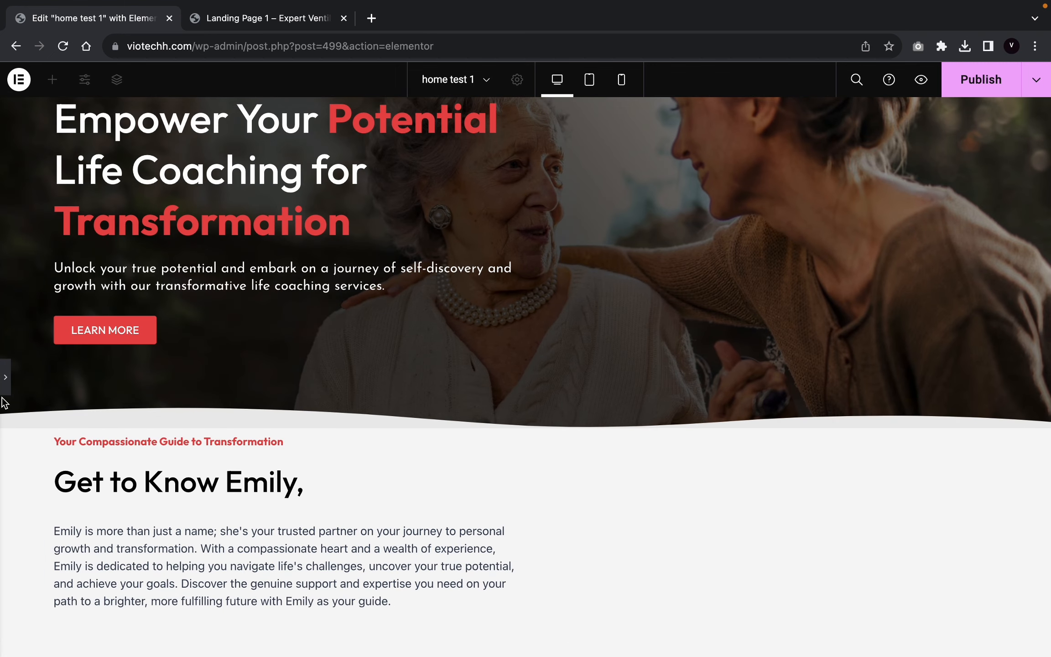
pyautogui.click(5, 379)
pyautogui.click(234, 391)
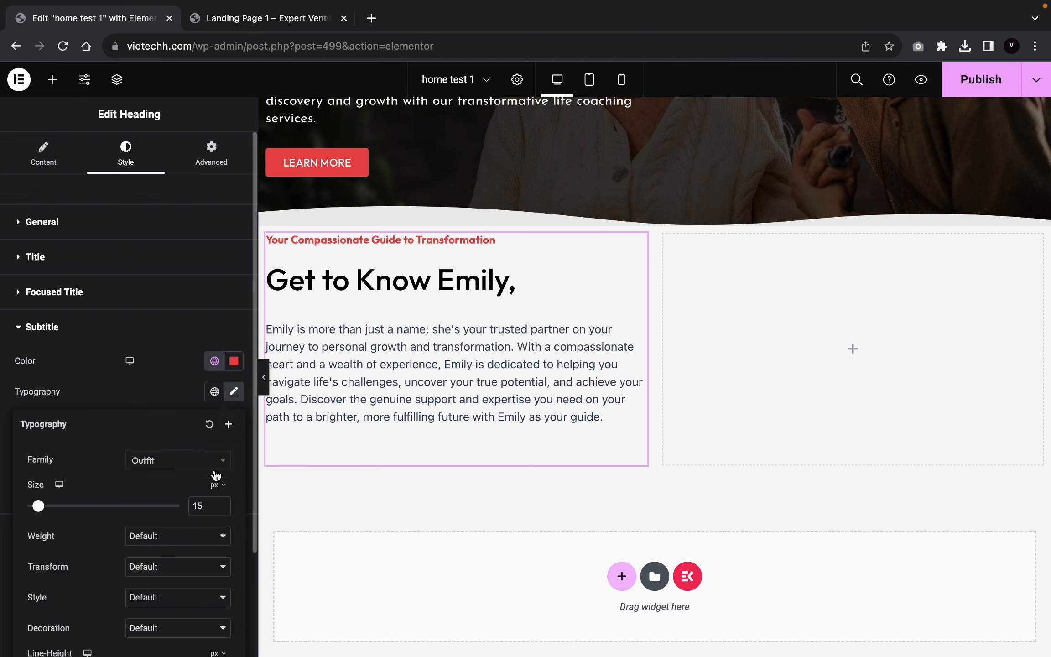
pyautogui.click(222, 502)
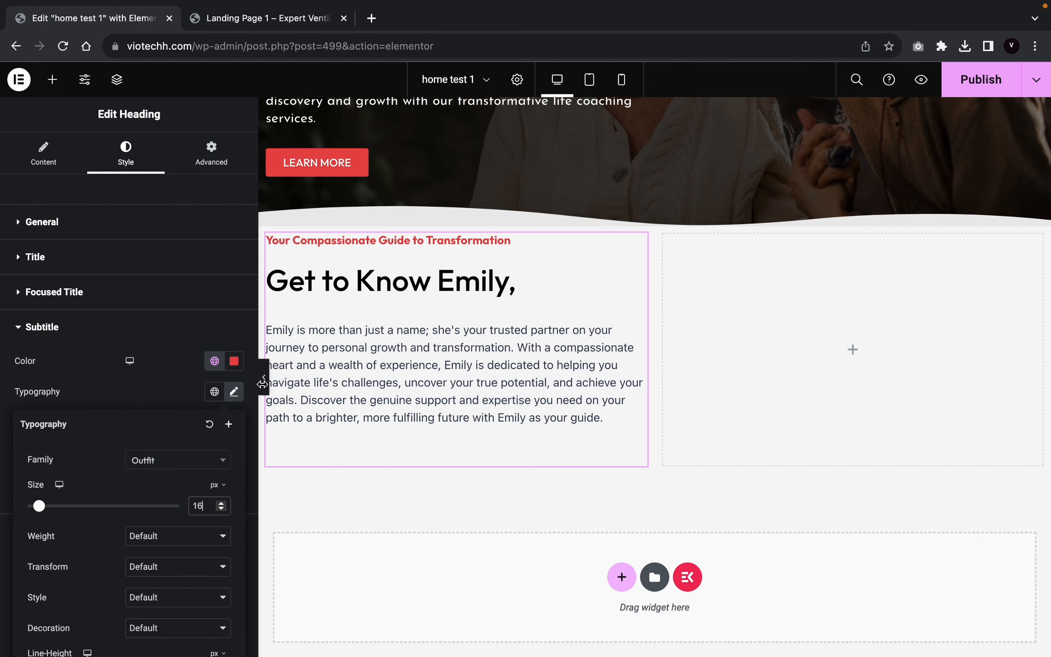
pyautogui.click(262, 383)
pyautogui.click(262, 383)
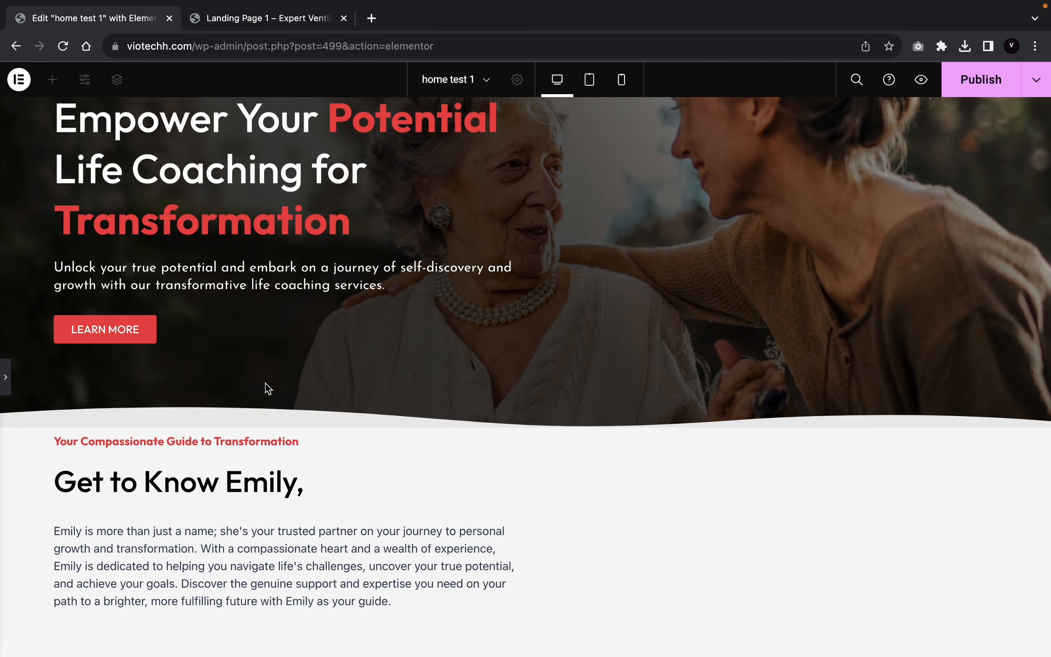
pyautogui.click(5, 385)
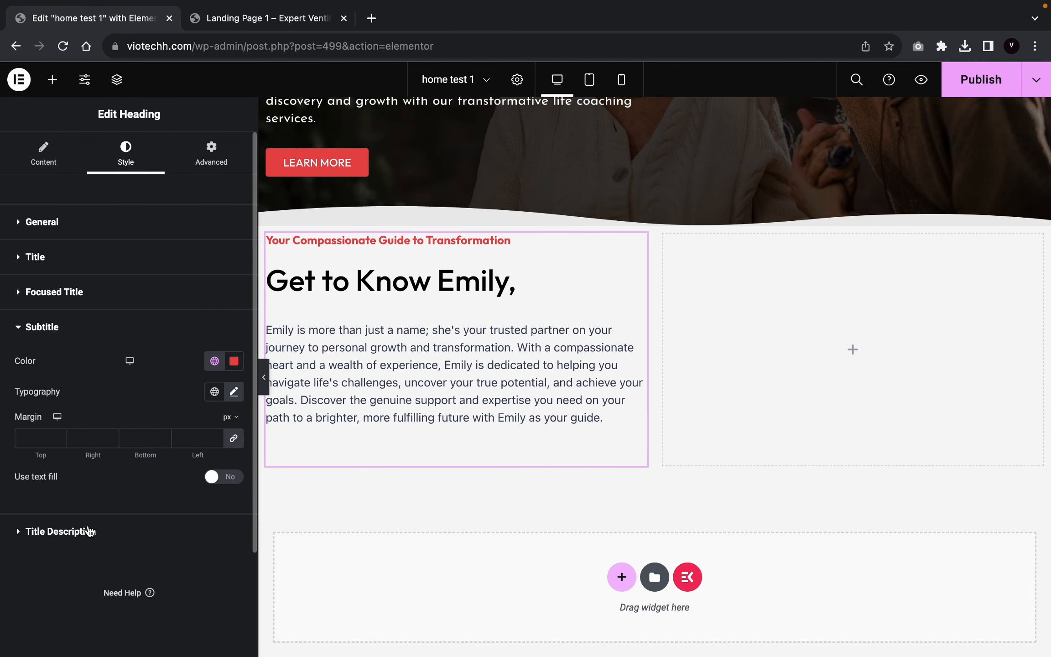
# Step: Set the heading's title description color to the Black global color
pyautogui.click(90, 530)
pyautogui.click(215, 397)
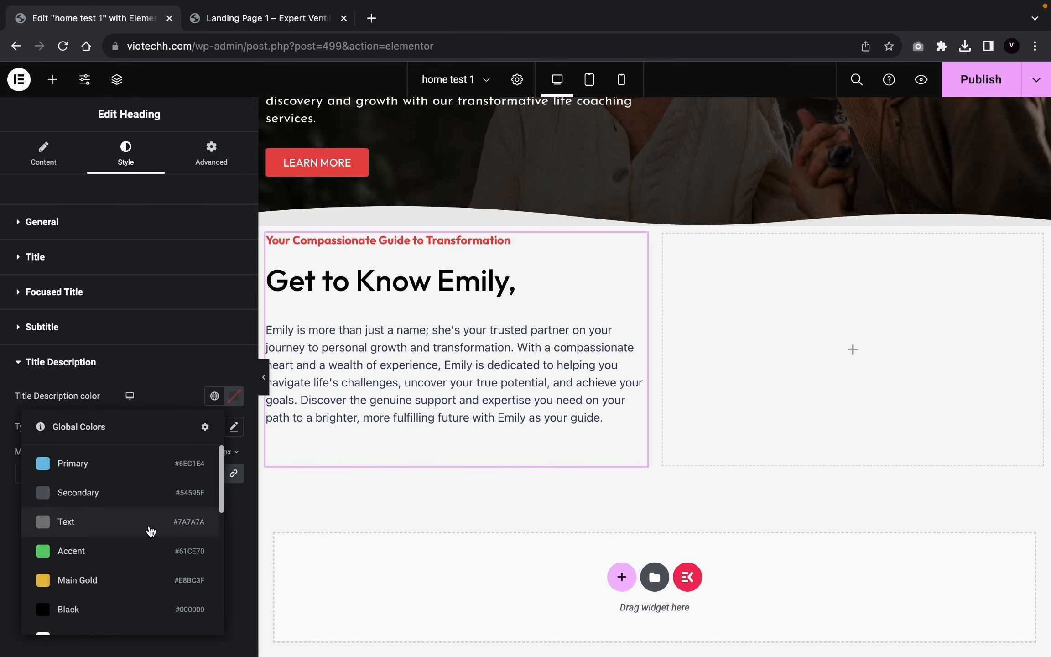
pyautogui.scroll(-1, 155, 501)
pyautogui.click(120, 579)
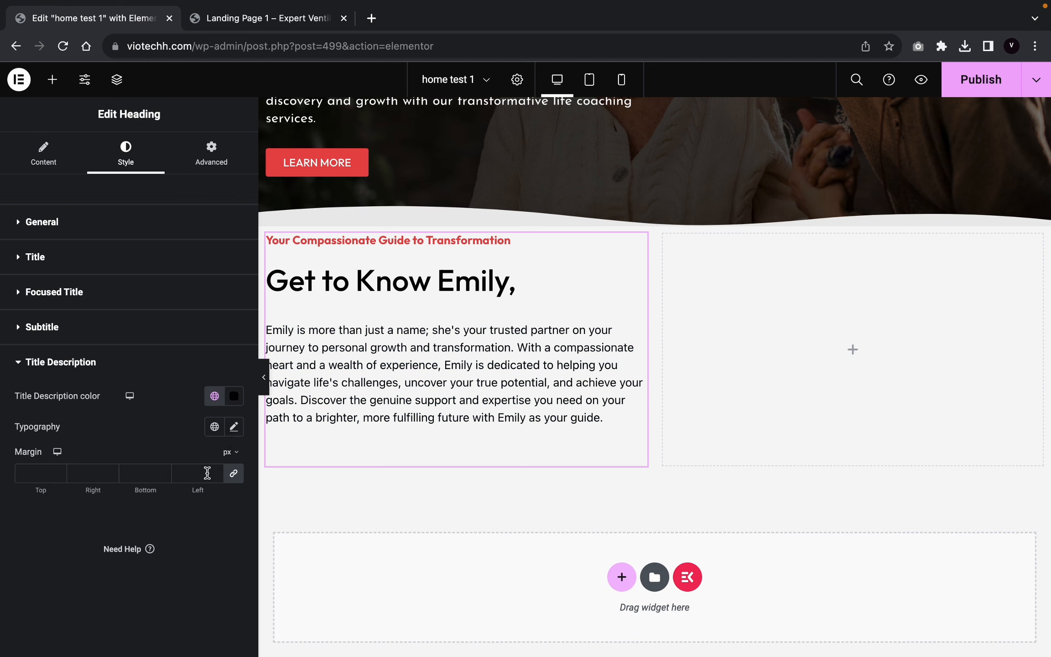
# Step: Set the title description's font family to Josefin Sans with a size slightly above 17 px and preview the section at full width
pyautogui.click(234, 431)
pyautogui.click(205, 498)
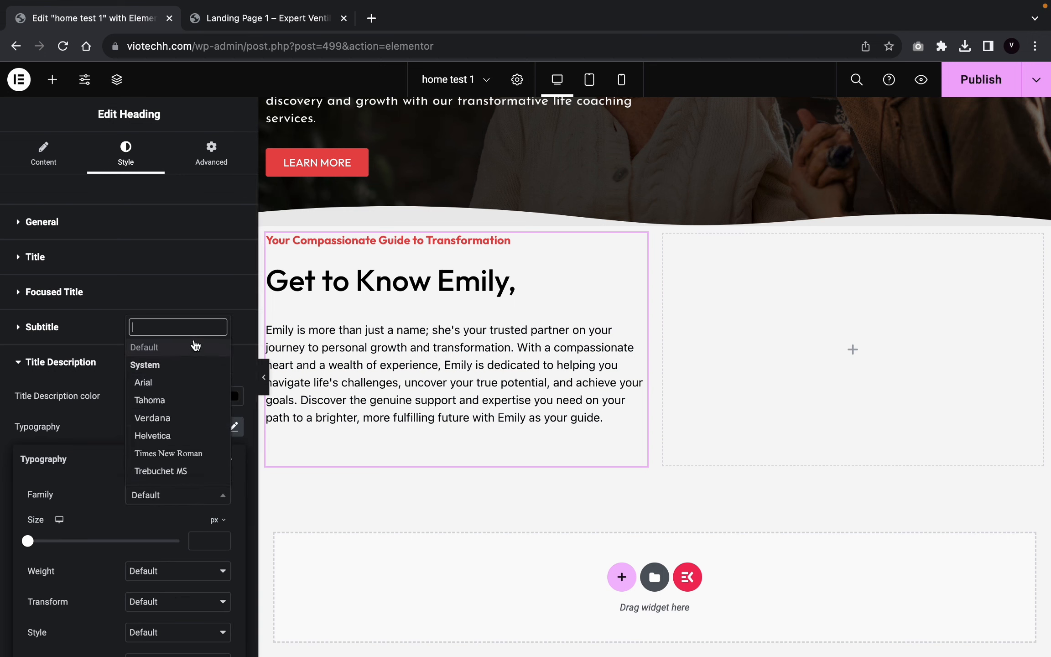
pyautogui.write('jos')
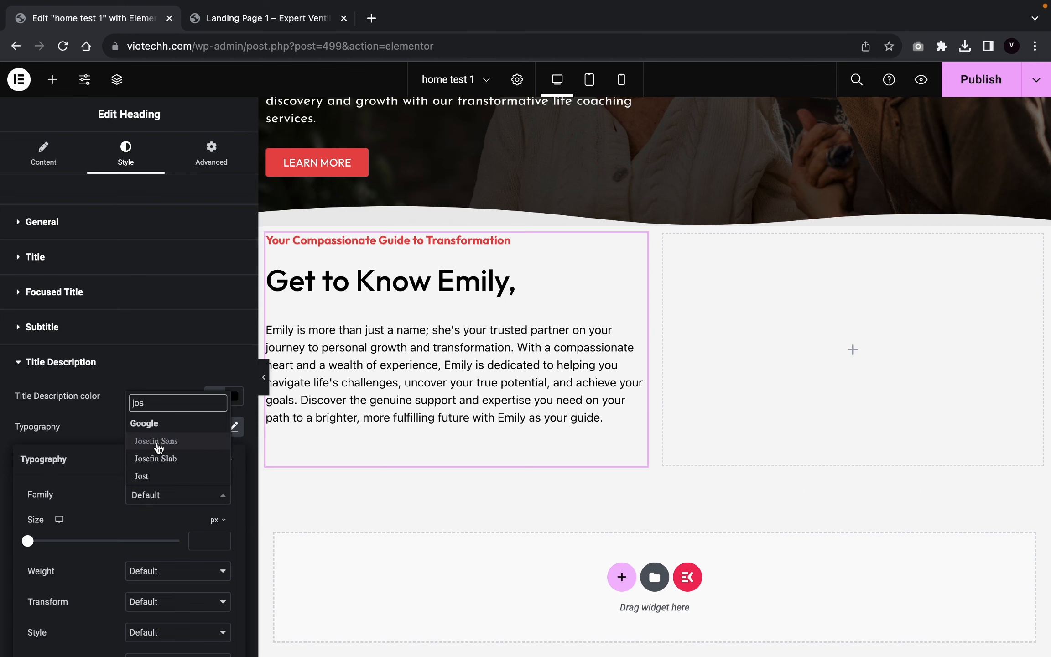
pyautogui.click(157, 441)
pyautogui.click(224, 538)
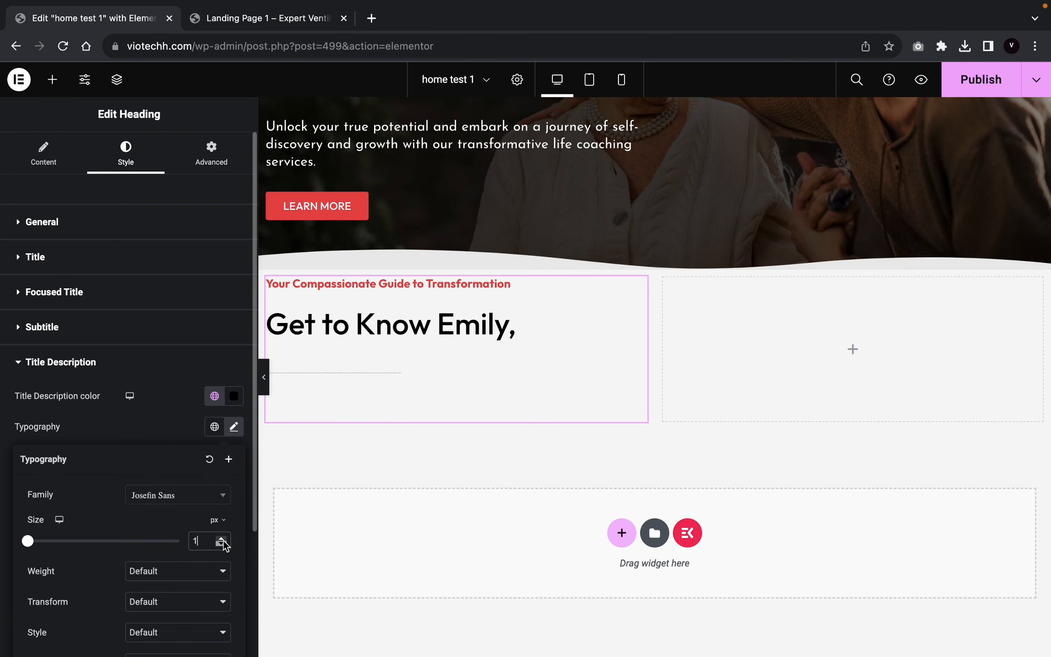
pyautogui.click(221, 543)
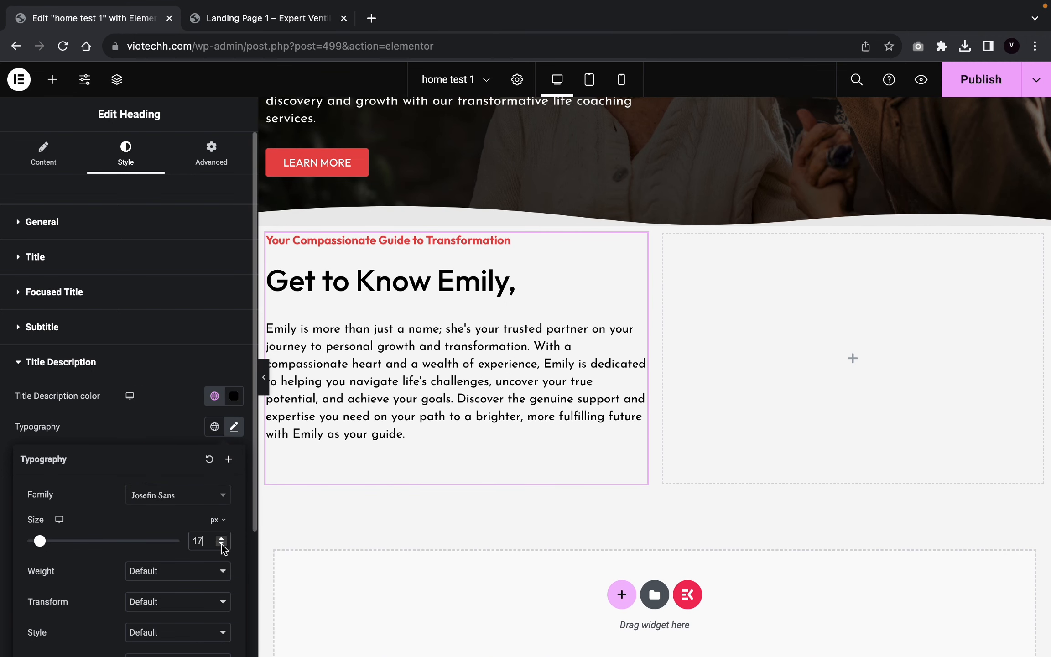
pyautogui.click(222, 539)
pyautogui.click(264, 376)
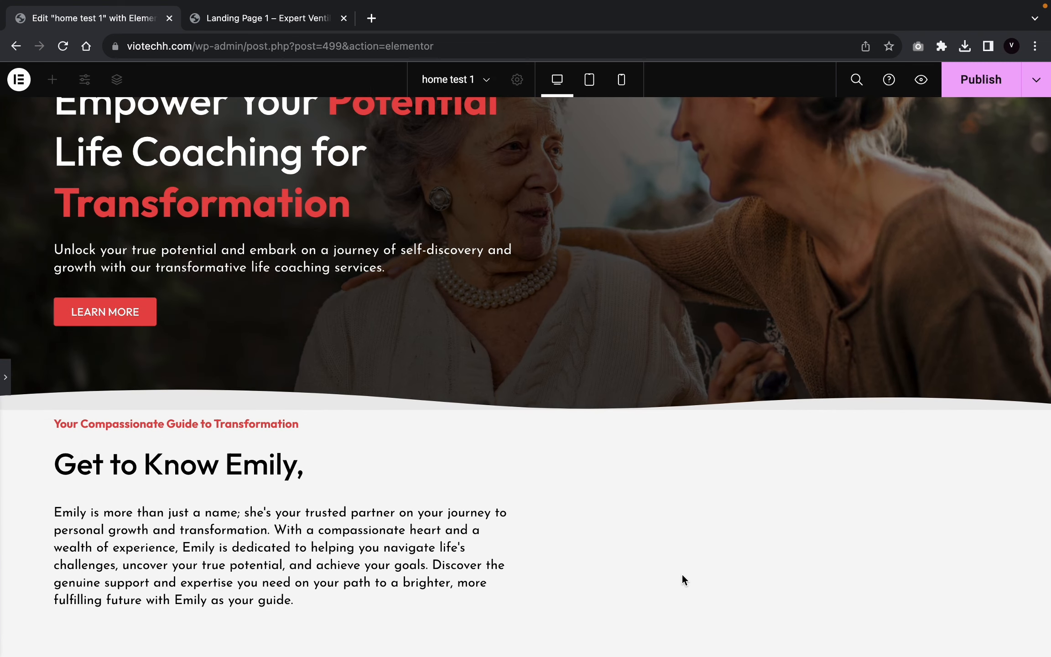
pyautogui.click(5, 376)
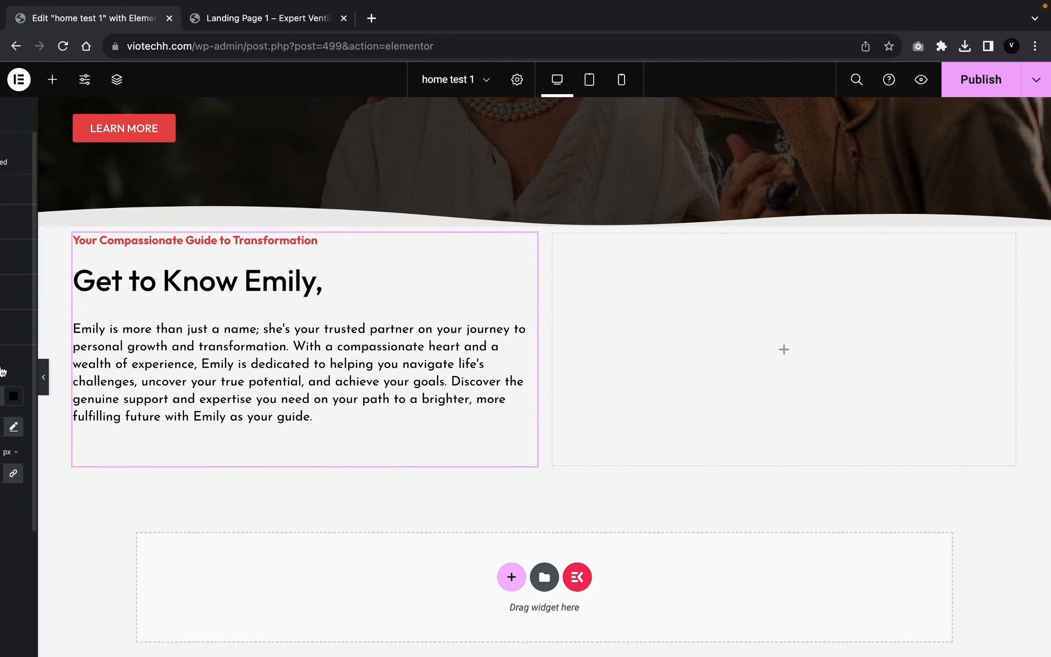
pyautogui.click(264, 377)
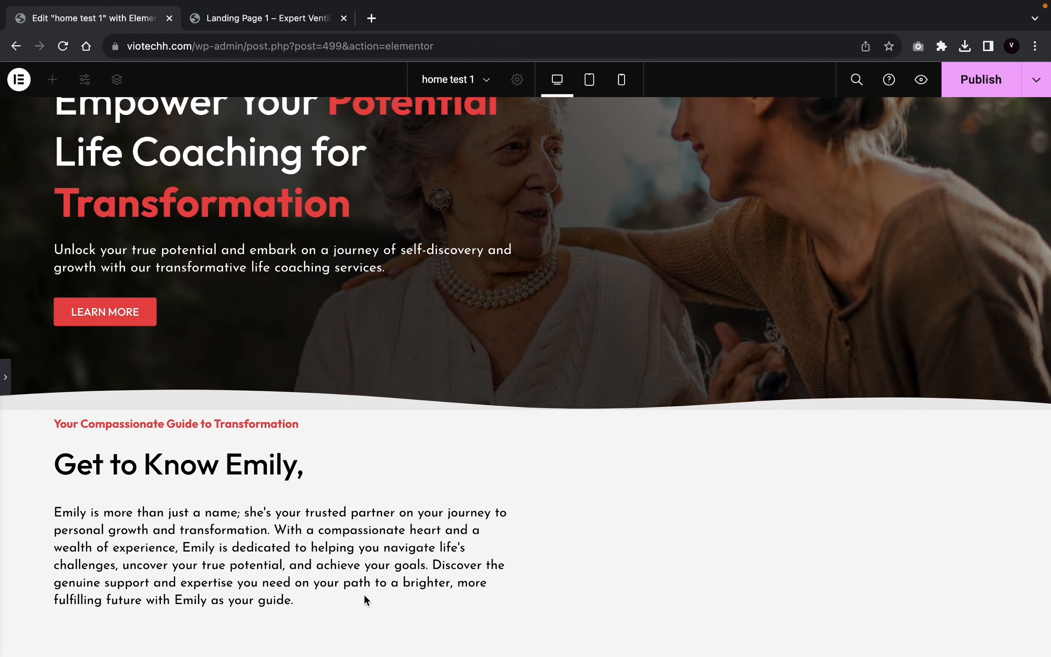
pyautogui.click(5, 377)
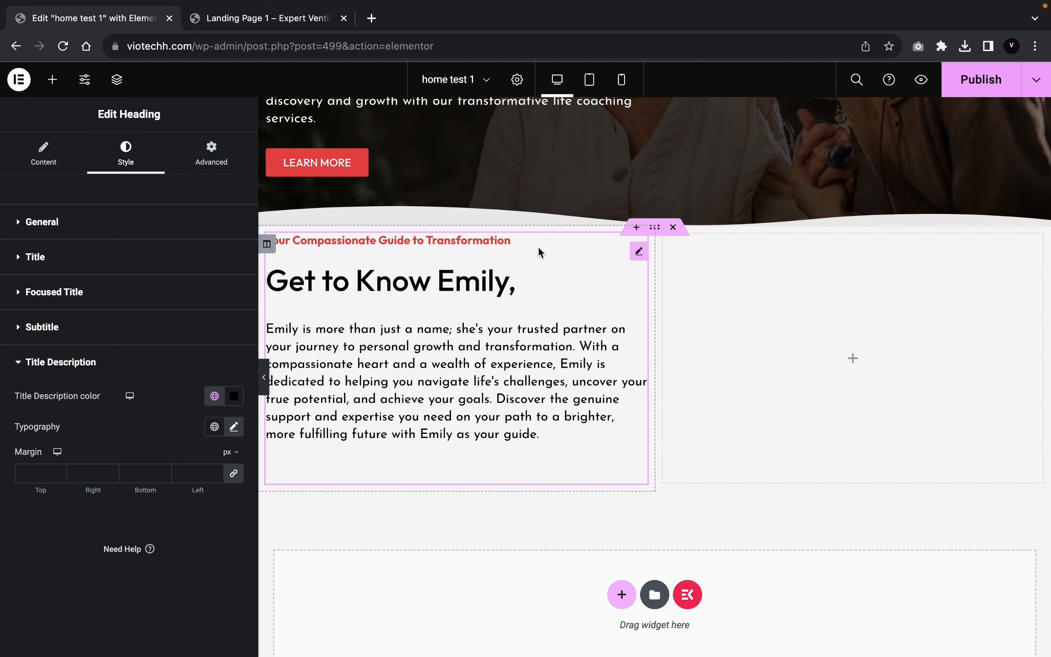
# Step: Try a 65 px top margin on the coach introduction section
pyautogui.click(654, 230)
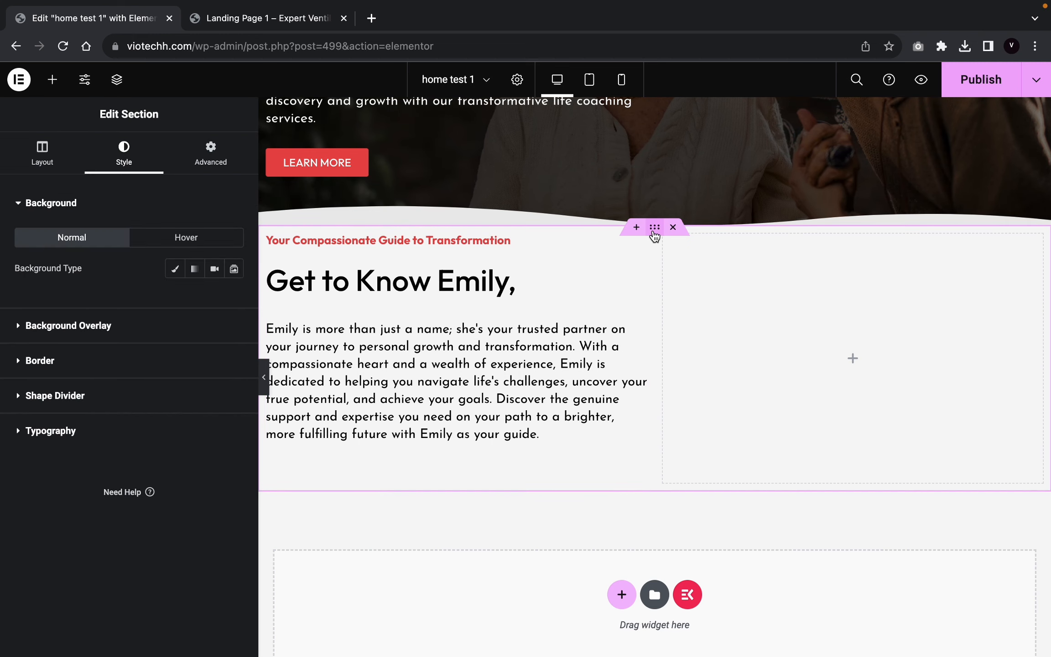
pyautogui.click(213, 162)
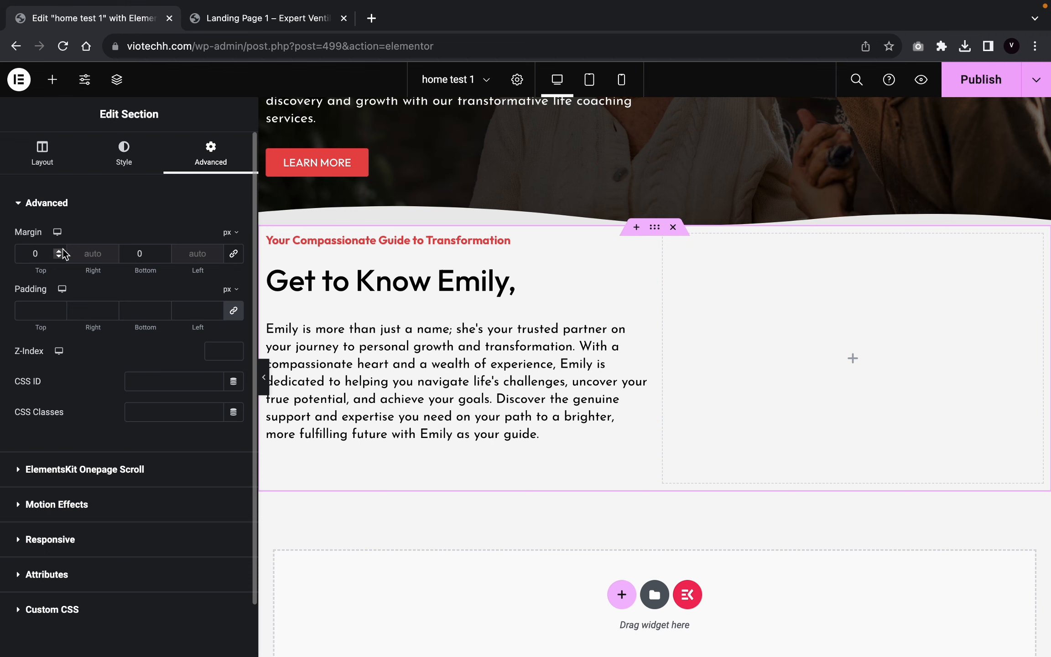
pyautogui.moveTo(60, 251); pyautogui.dragTo(63, 252)
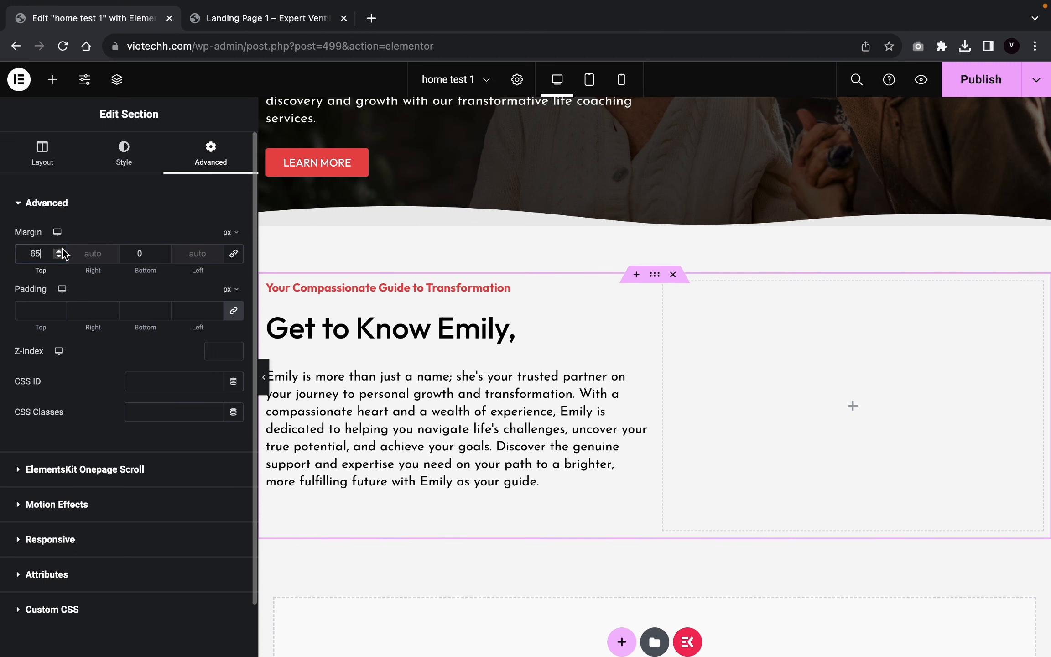
pyautogui.click(264, 377)
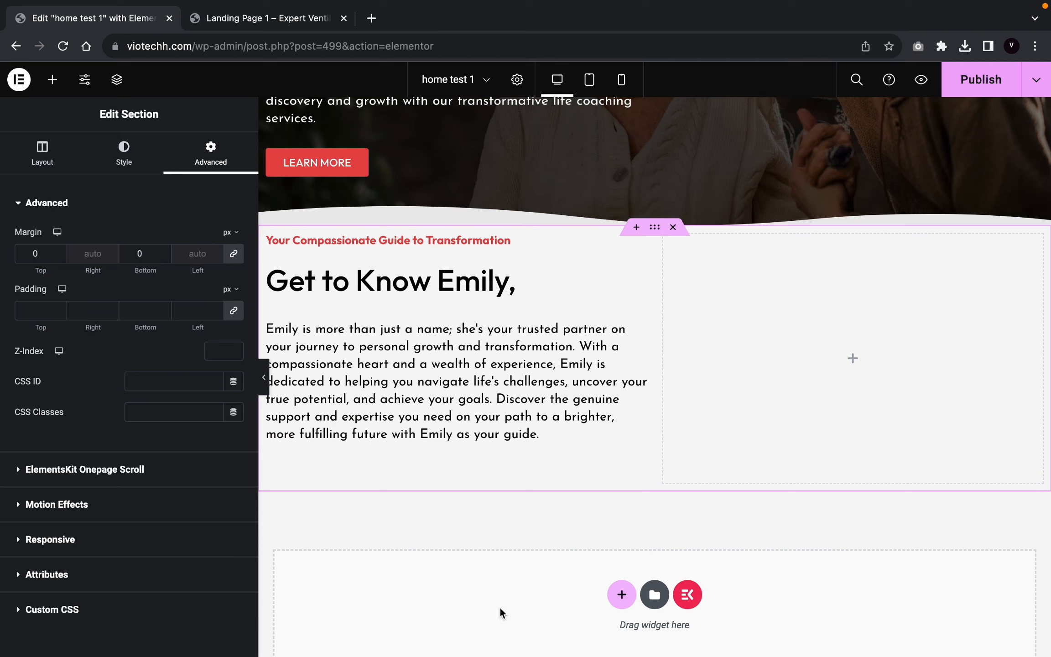
pyautogui.click(264, 377)
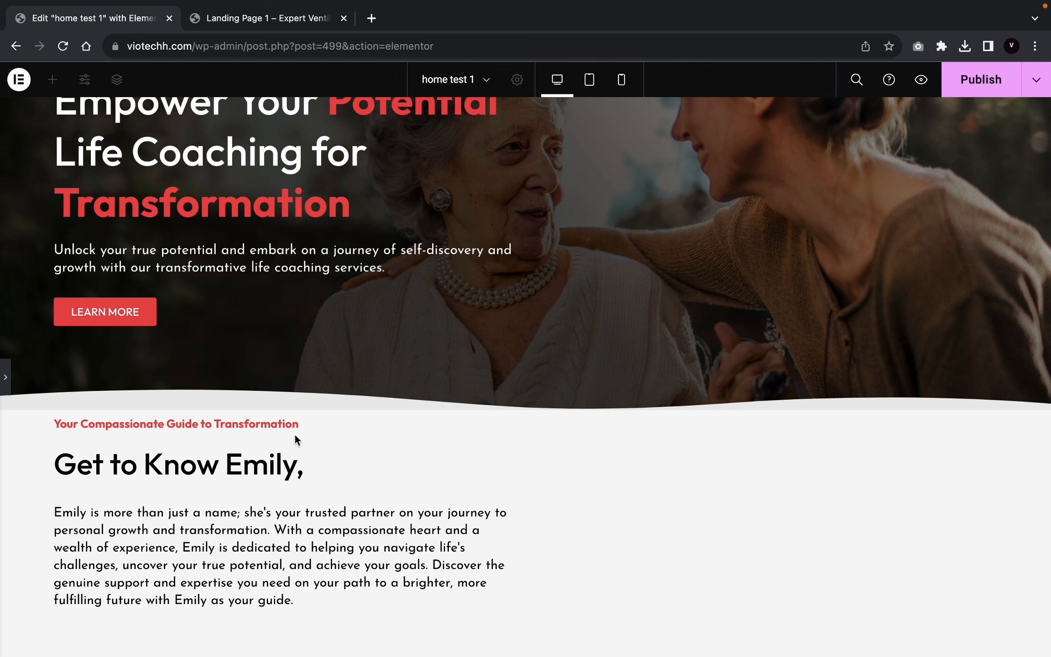
pyautogui.click(4, 378)
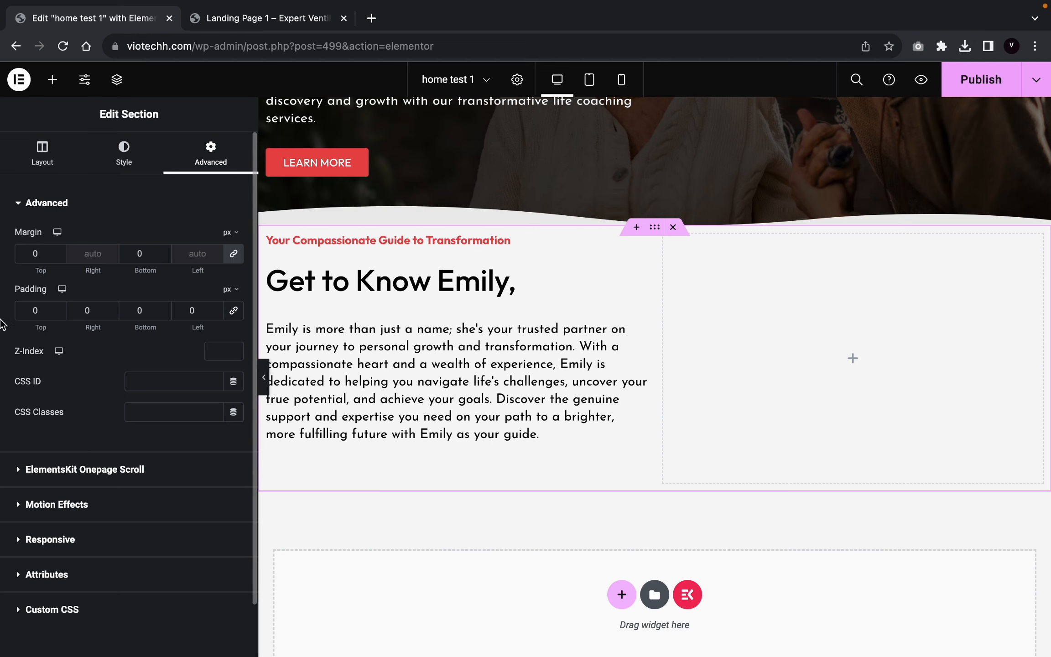
# Step: Set the coach introduction section's top padding to 70 px, keeping the other sides at 0, and preview it at full width
pyautogui.click(59, 310)
pyautogui.write('3')
pyautogui.moveTo(58, 308); pyautogui.dragTo(59, 308)
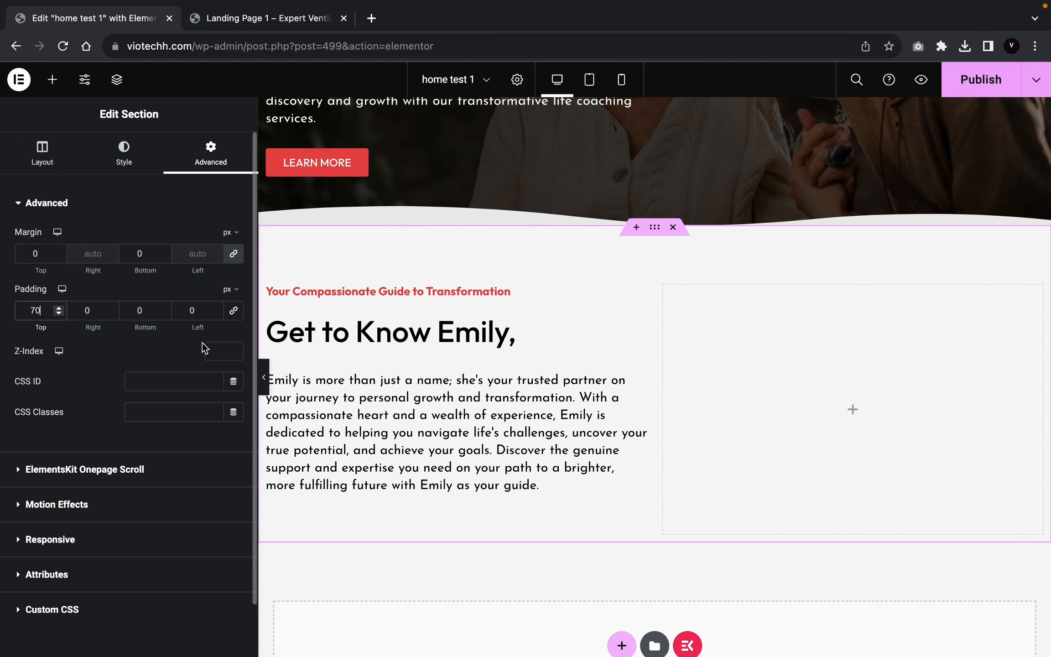
pyautogui.click(266, 374)
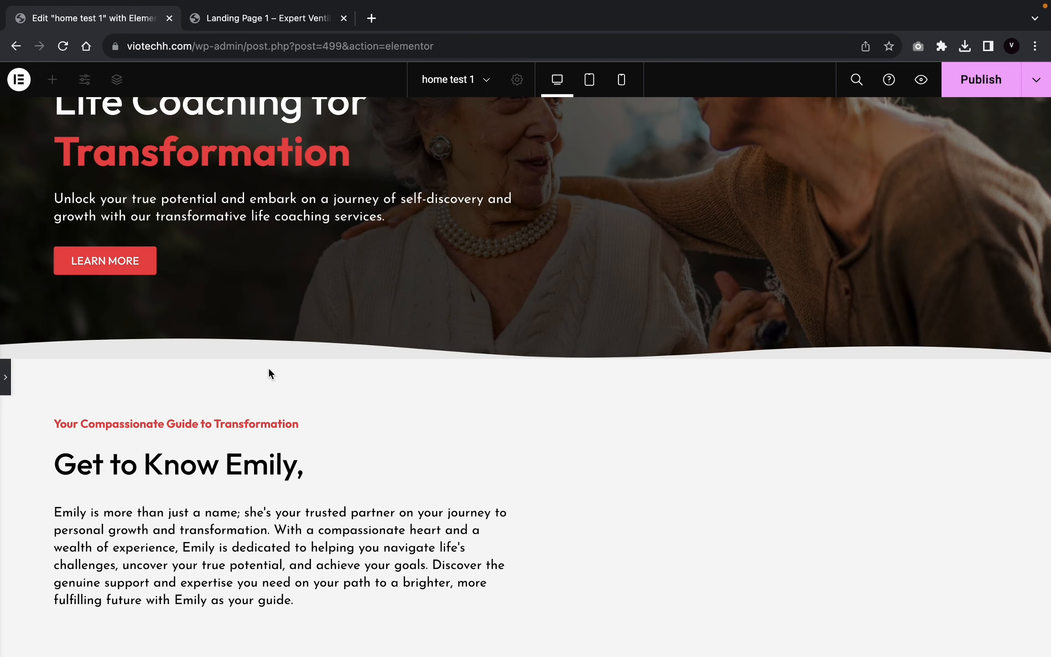
# Step: Set the coach introduction section's background to the #ECECEC global color and preview it at full width
pyautogui.click(5, 376)
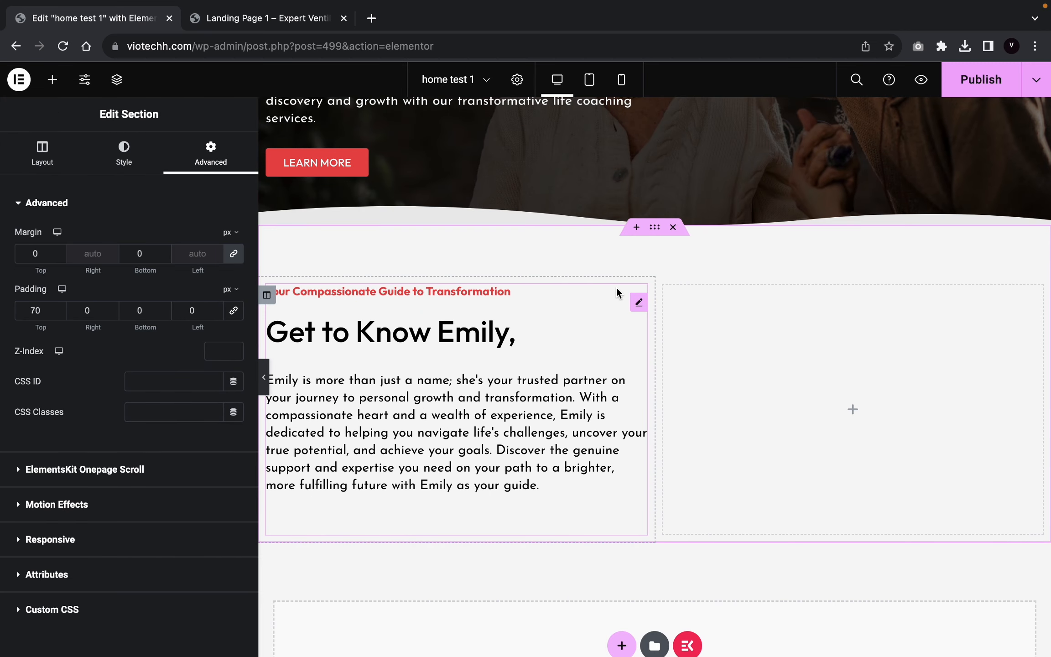
pyautogui.click(97, 149)
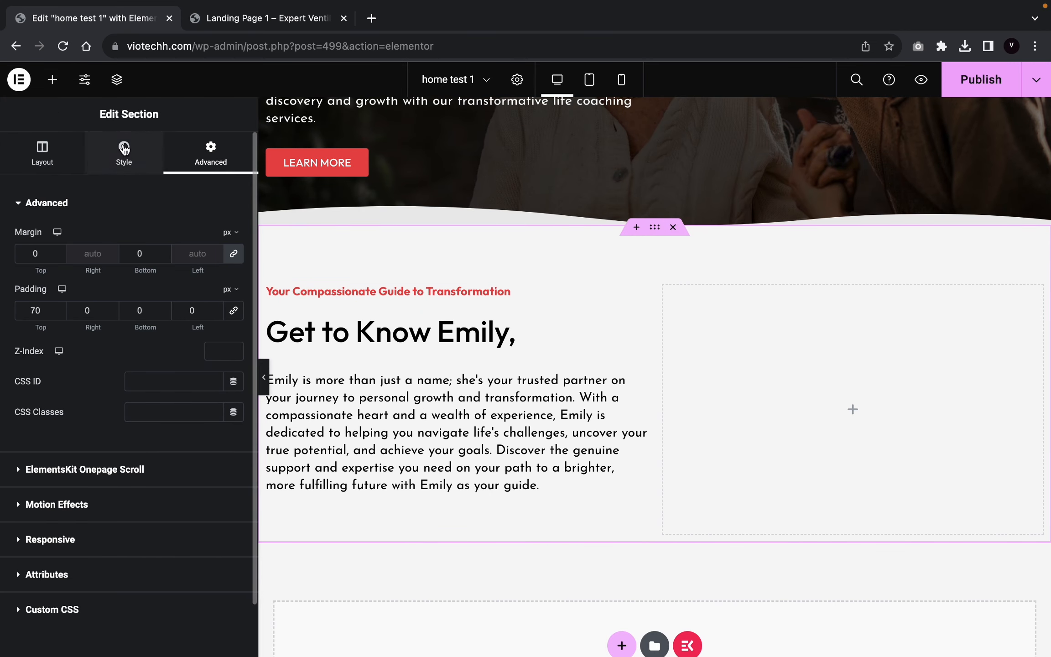
pyautogui.click(171, 268)
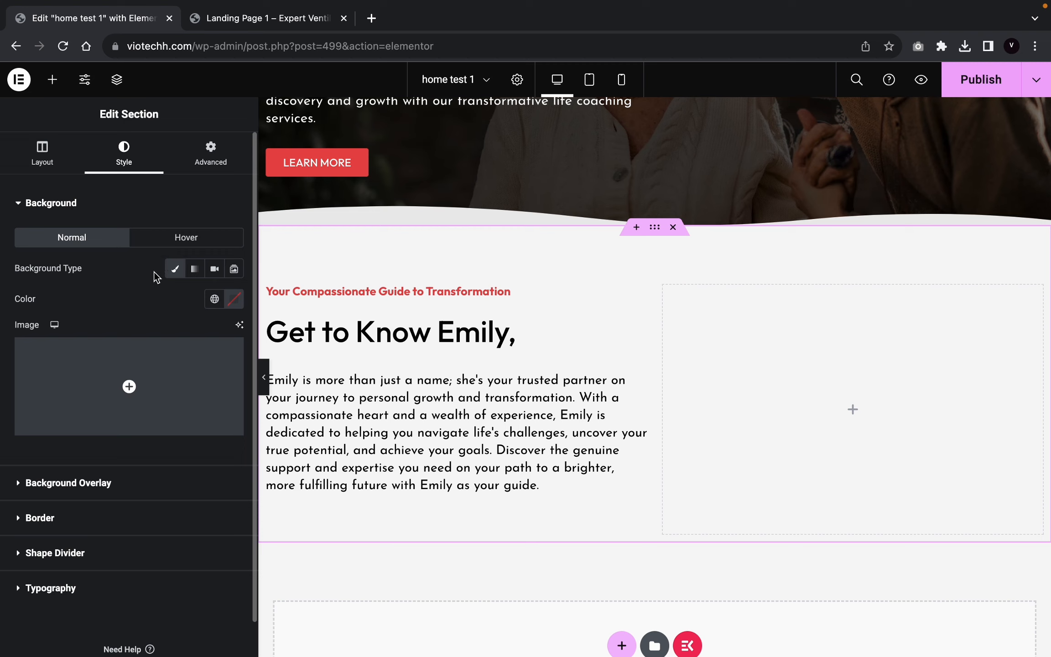
pyautogui.click(215, 306)
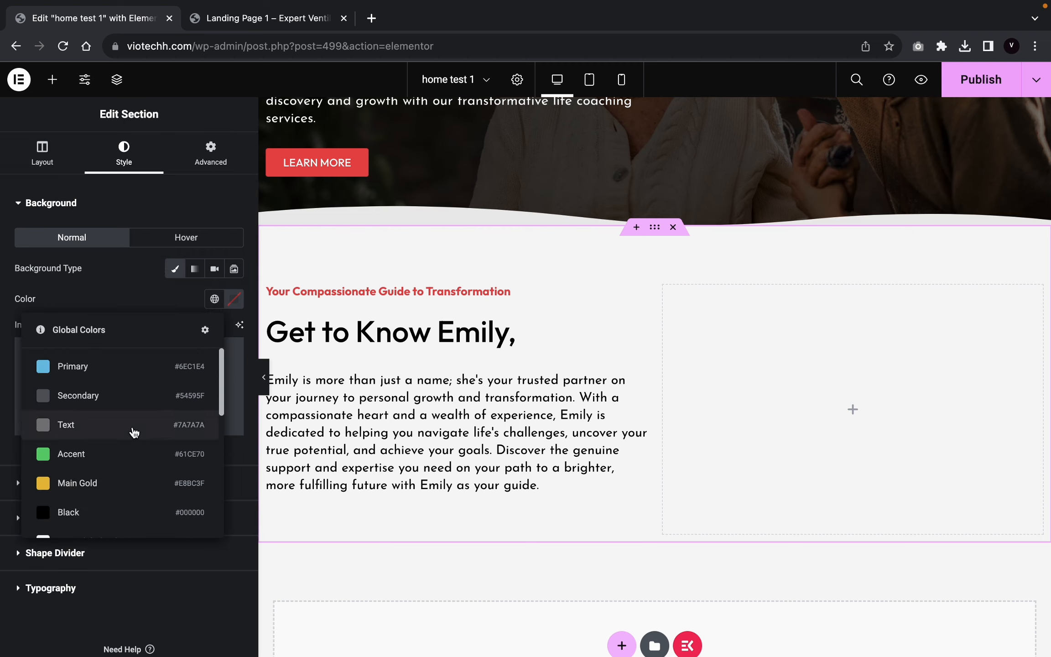
pyautogui.scroll(-5, 133, 433)
pyautogui.scroll(5, 134, 433)
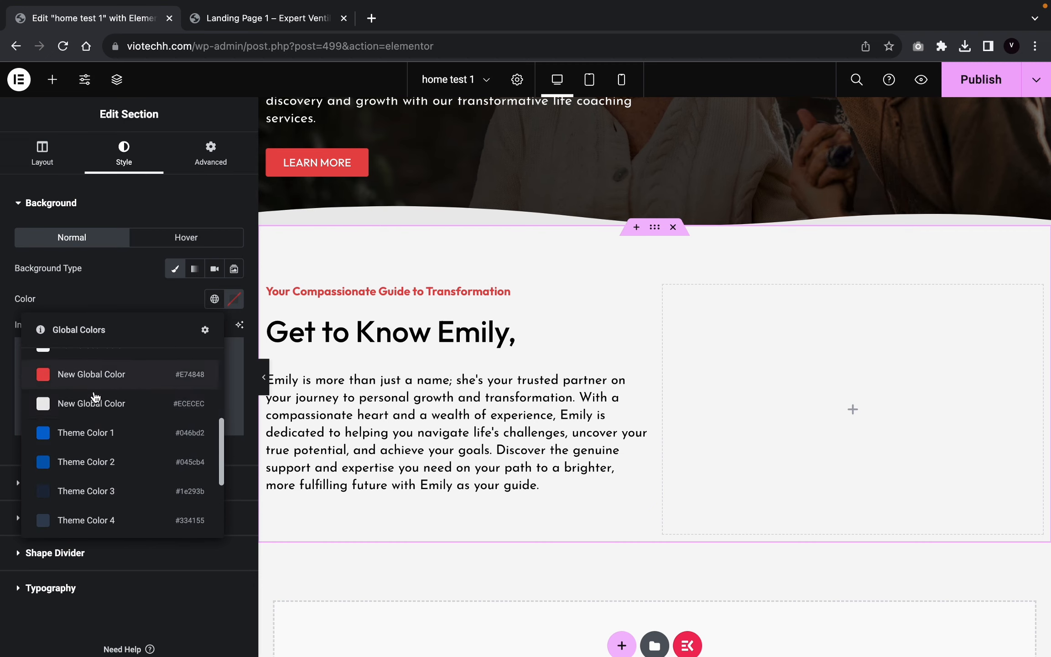
pyautogui.click(97, 411)
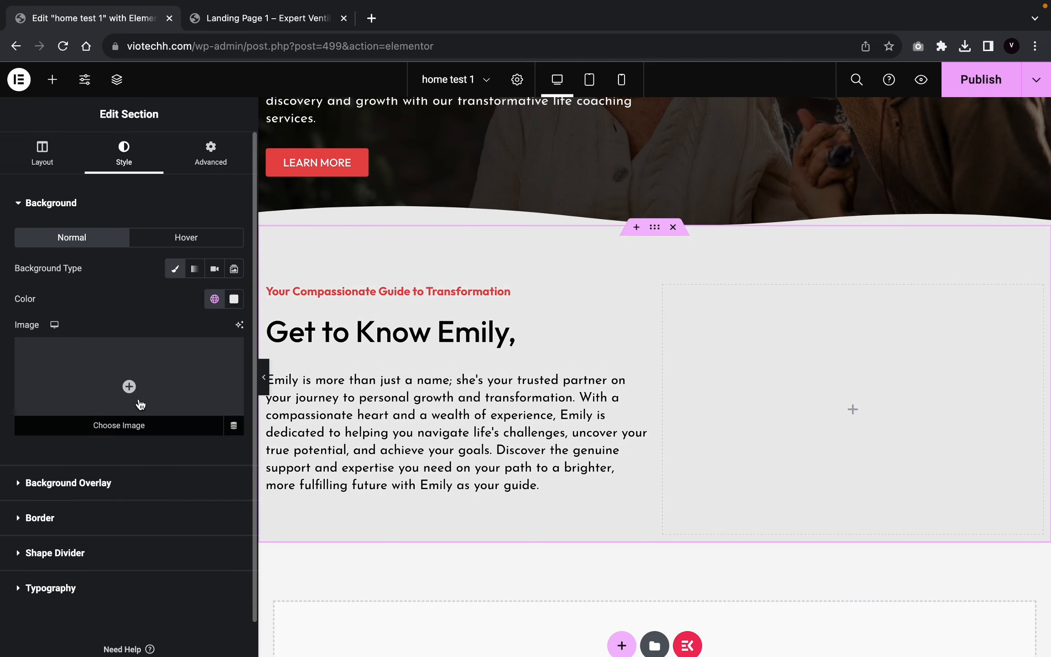
pyautogui.click(264, 376)
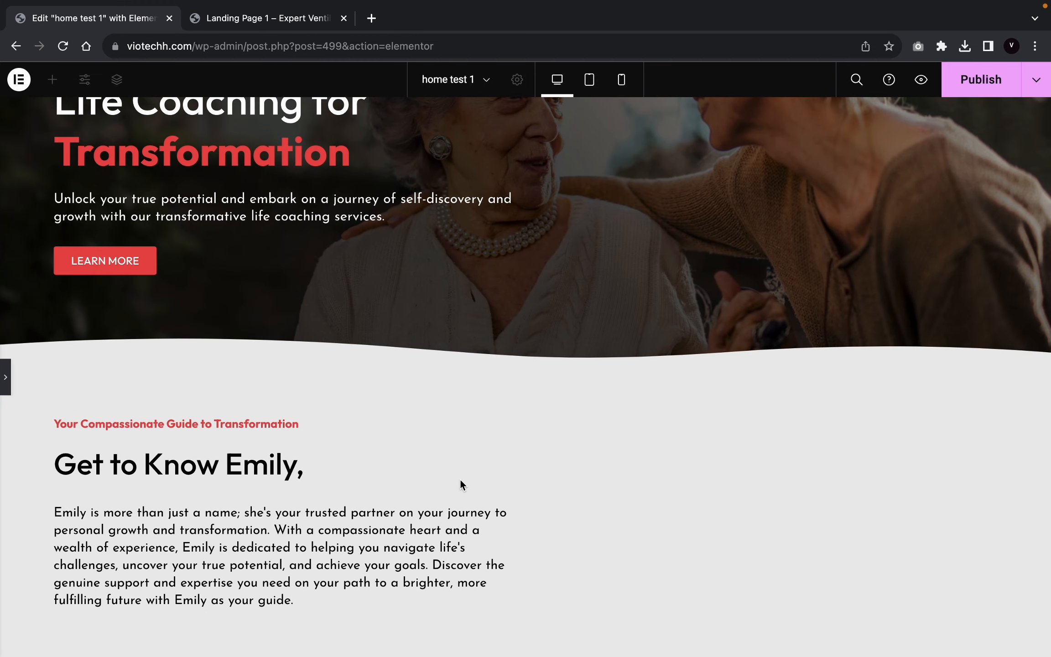
pyautogui.scroll(2, 459, 478)
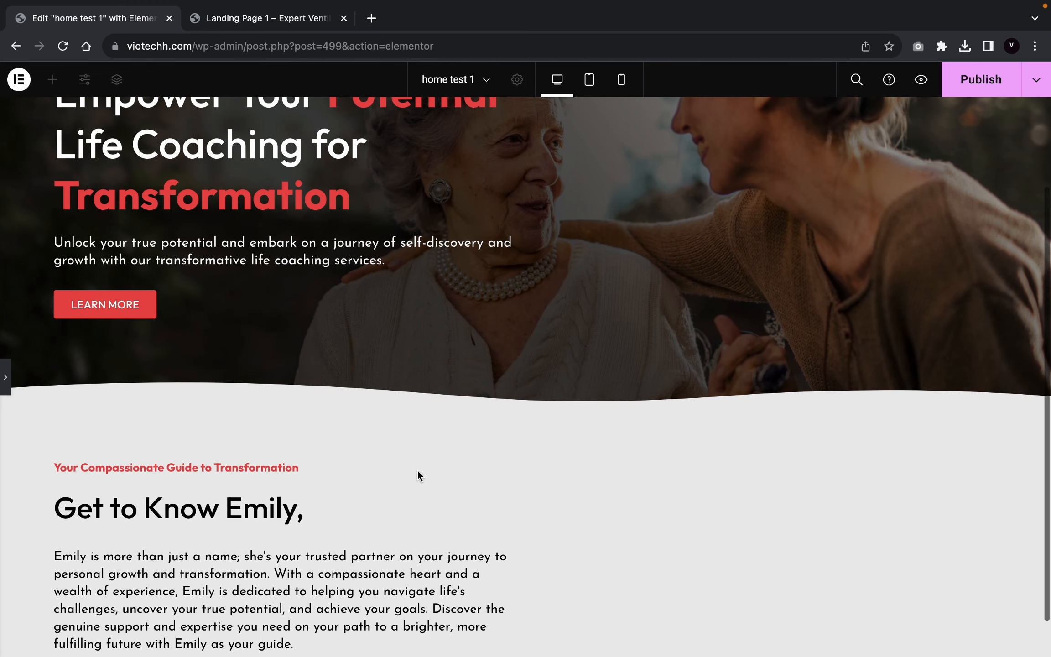
# Step: Check the skill bars on the reference page and add a standard Progress Bar widget below the coach introduction text
pyautogui.click(248, 21)
pyautogui.scroll(-4, 249, 624)
pyautogui.click(211, 403)
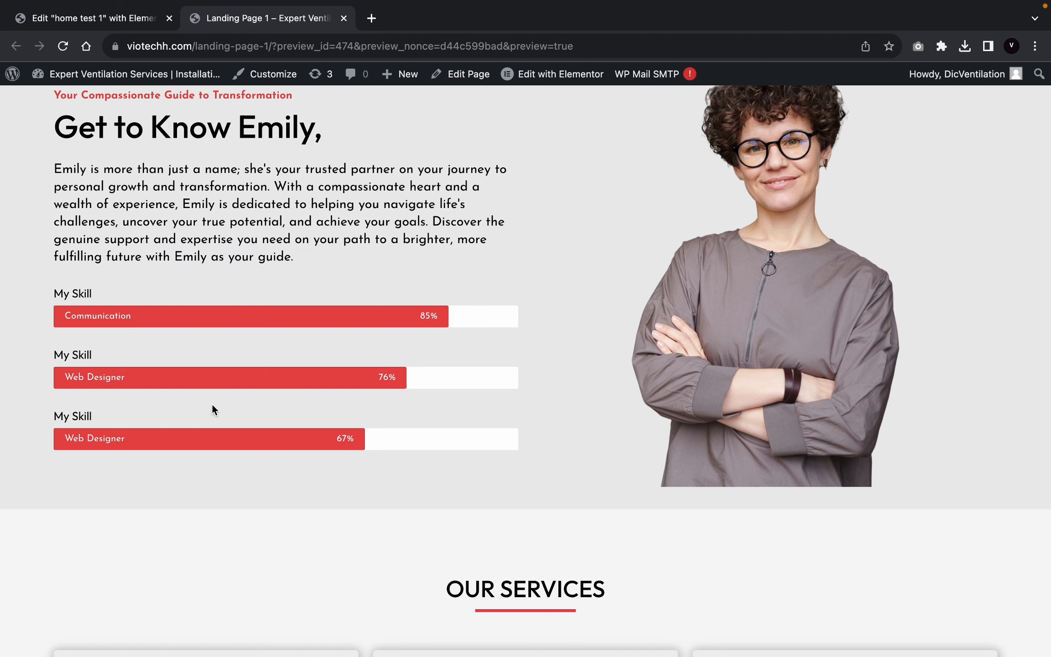
pyautogui.scroll(1, 342, 515)
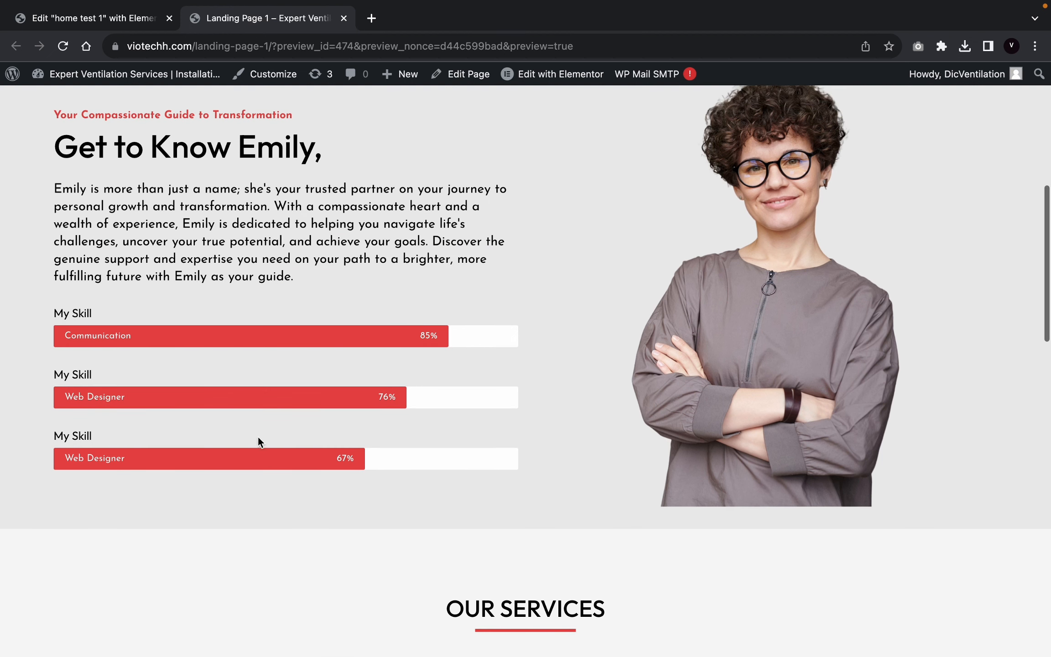
pyautogui.click(120, 17)
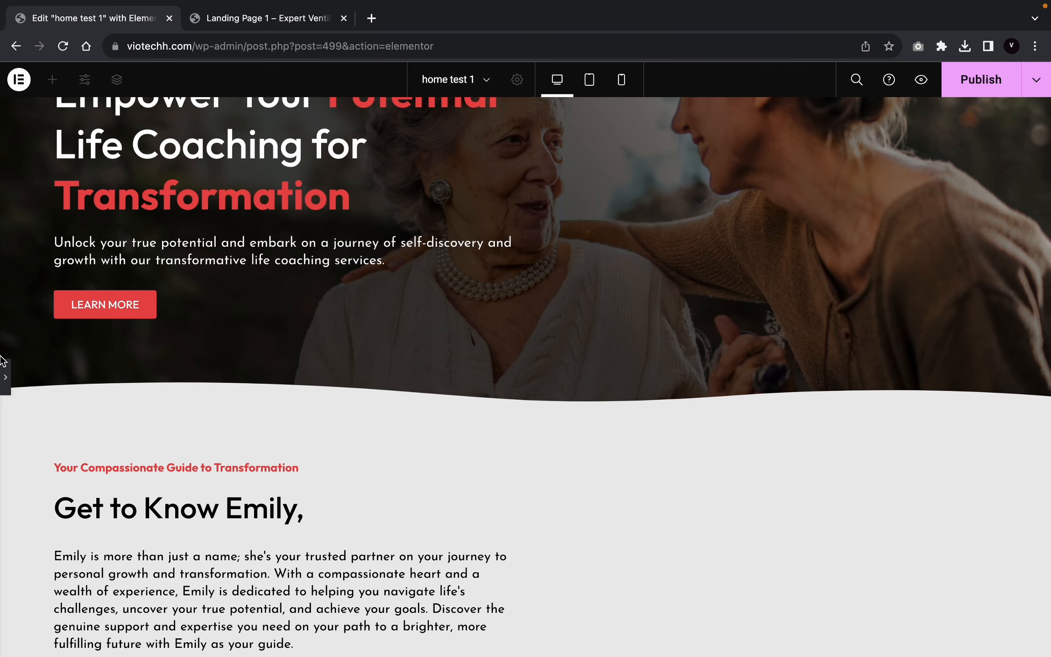
pyautogui.scroll(-2, 223, 461)
pyautogui.click(5, 377)
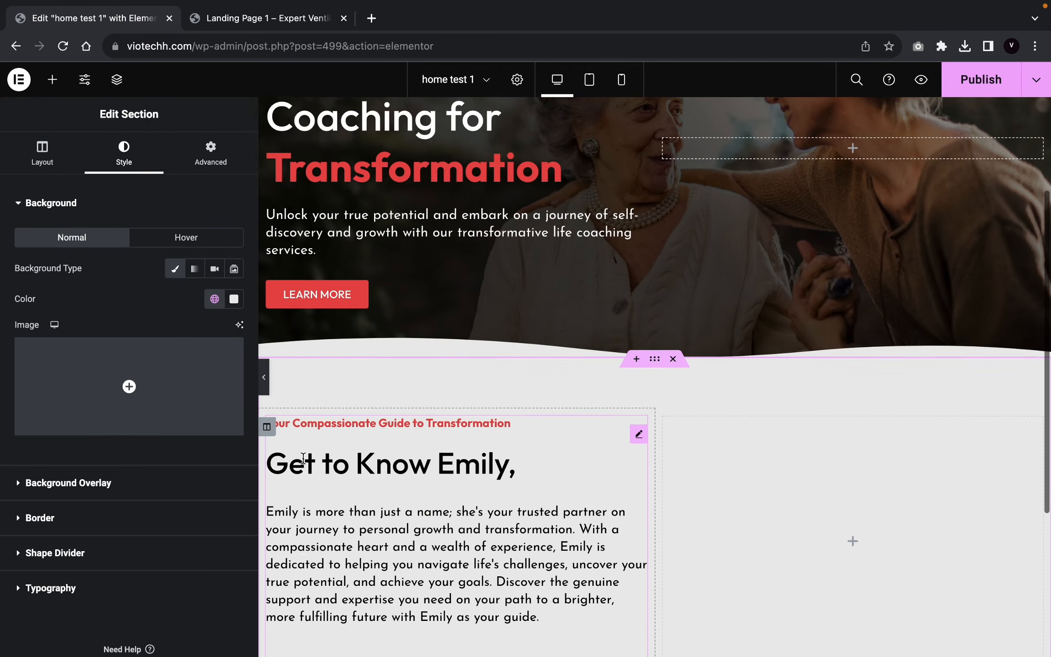
pyautogui.scroll(-8, 325, 462)
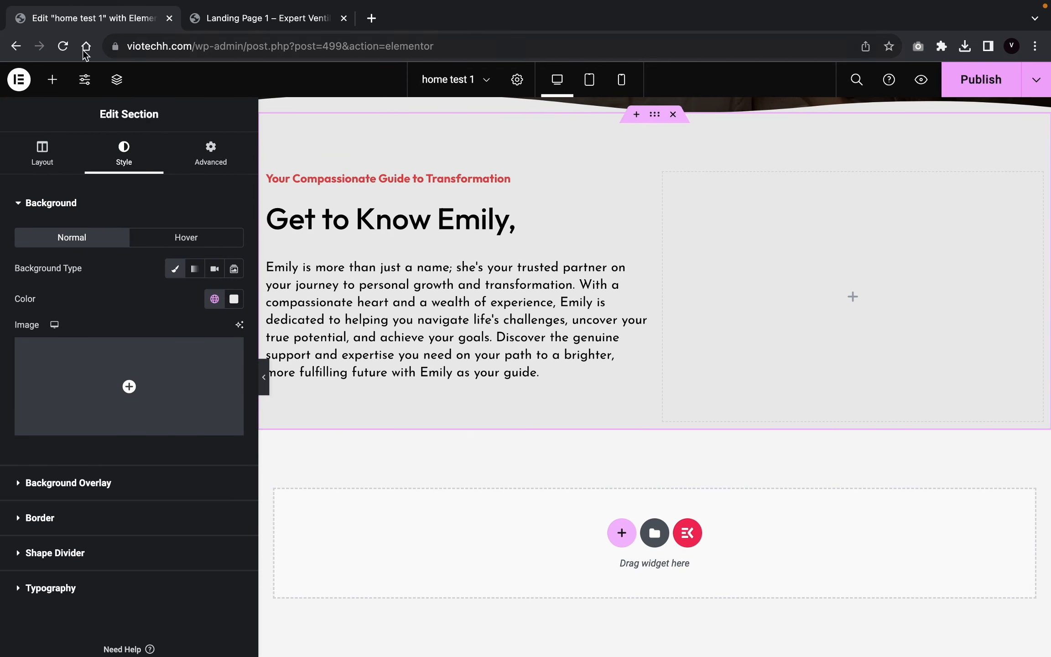
pyautogui.click(52, 80)
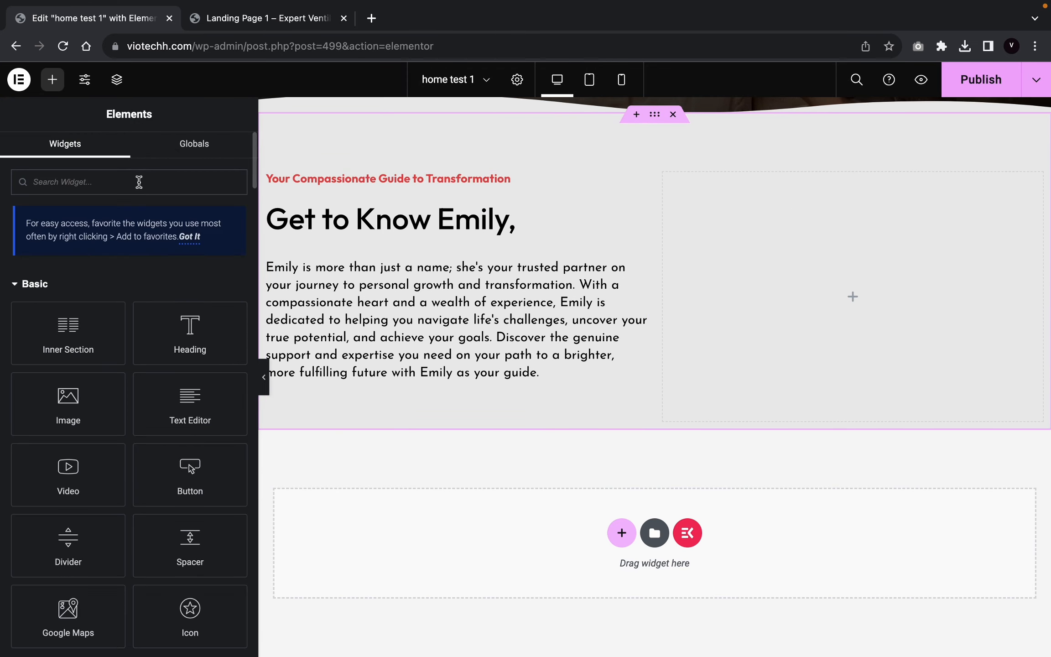
pyautogui.click(140, 182)
pyautogui.write('pro')
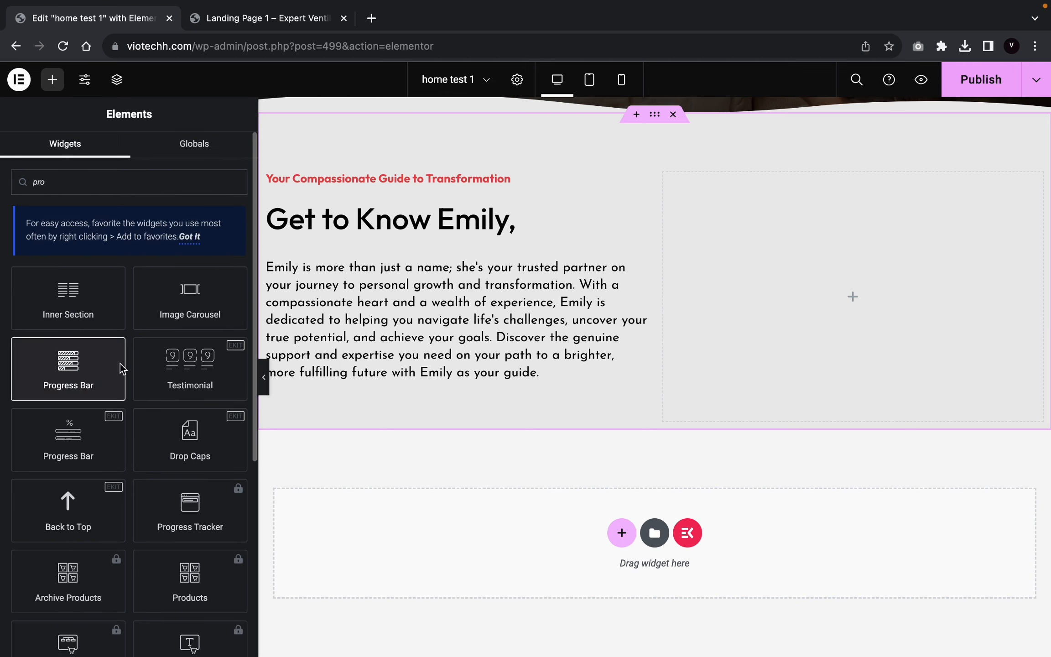
pyautogui.moveTo(121, 367); pyautogui.dragTo(425, 396)
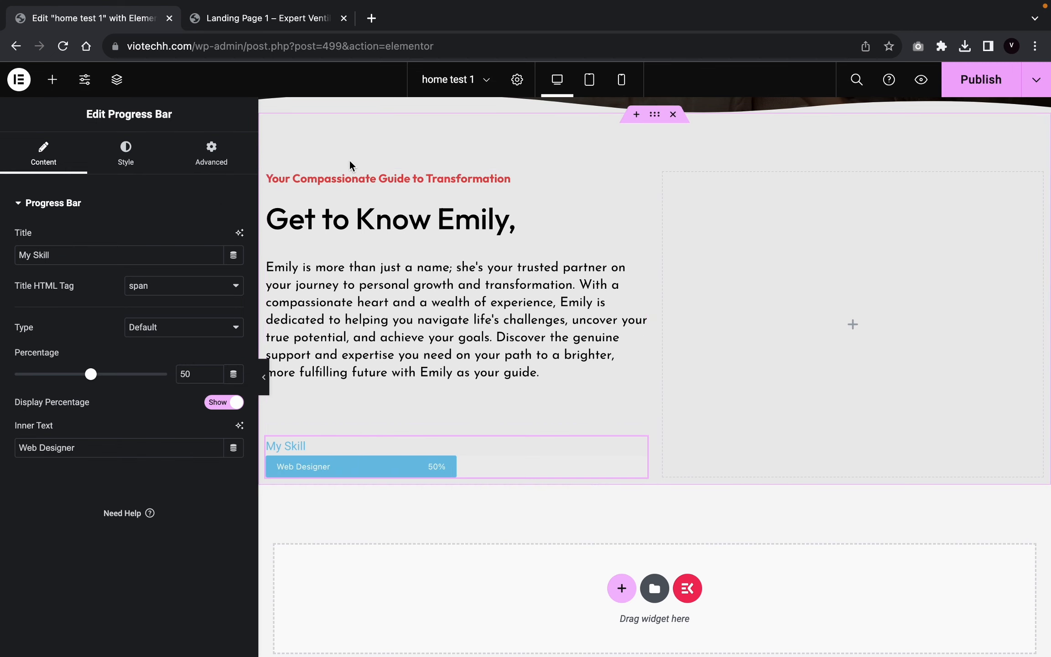
# Step: Duplicate the progress bar twice to make three skill bars and preview the section at full width
pyautogui.rightClick(415, 473)
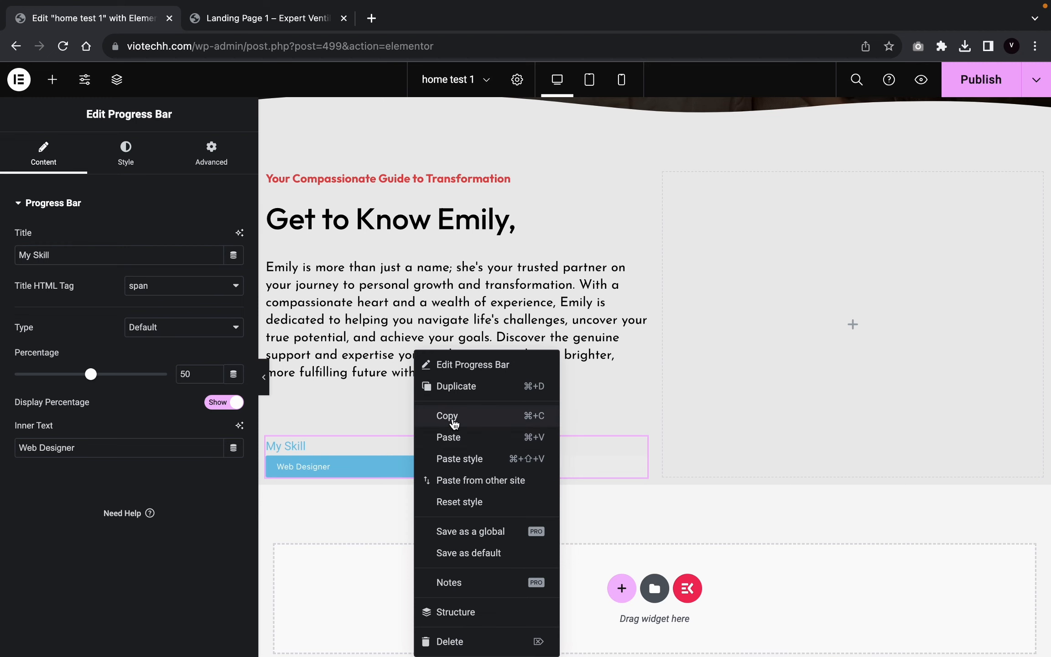
pyautogui.click(456, 395)
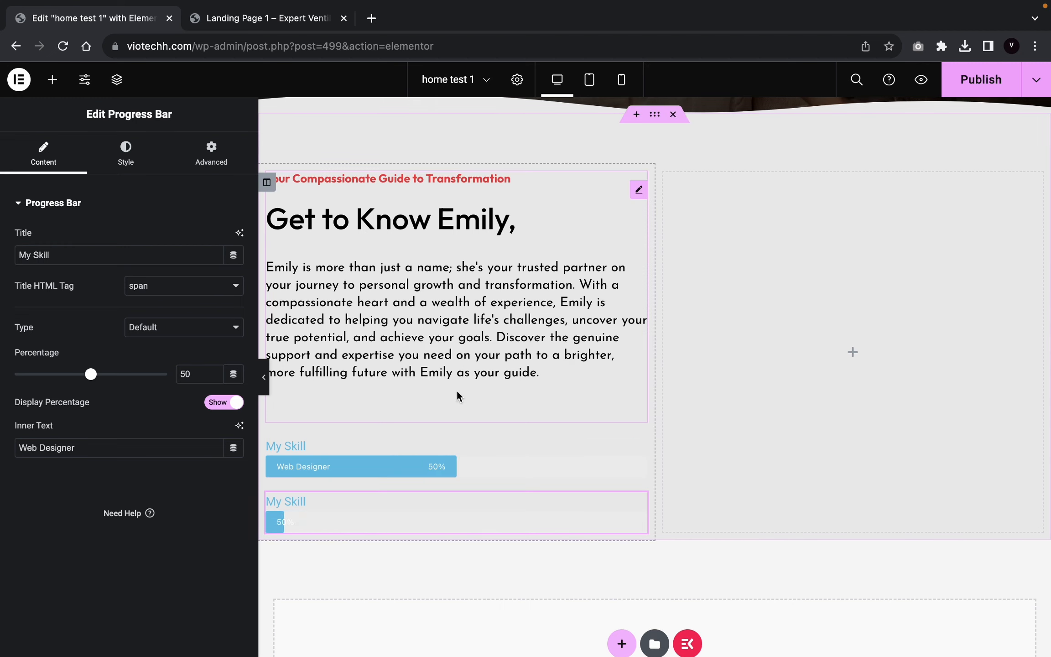
pyautogui.rightClick(442, 505)
pyautogui.click(476, 388)
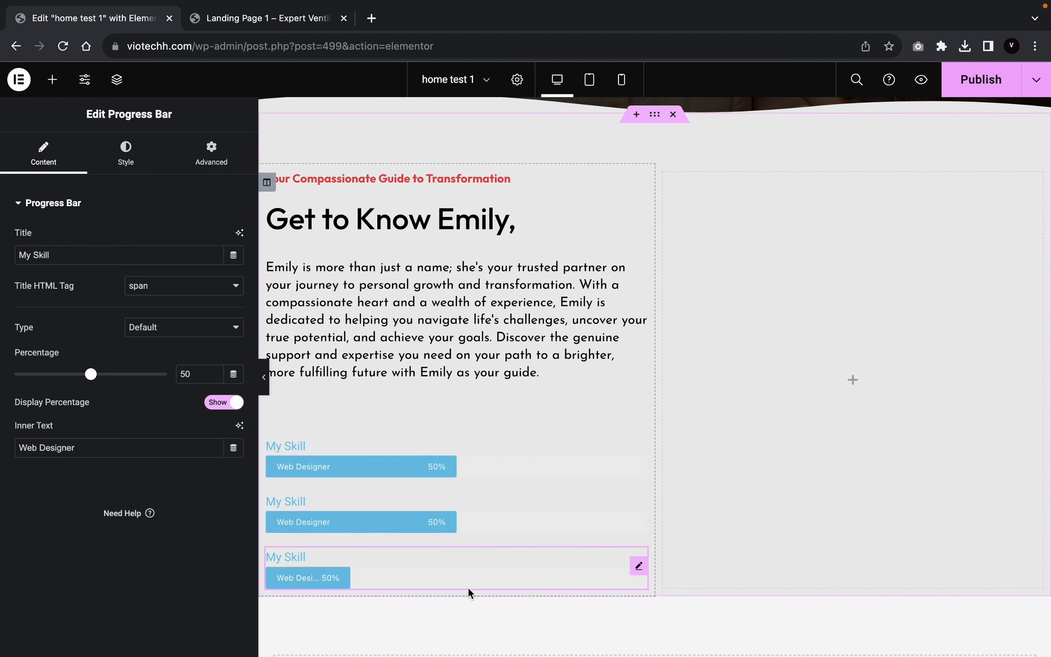
pyautogui.click(264, 377)
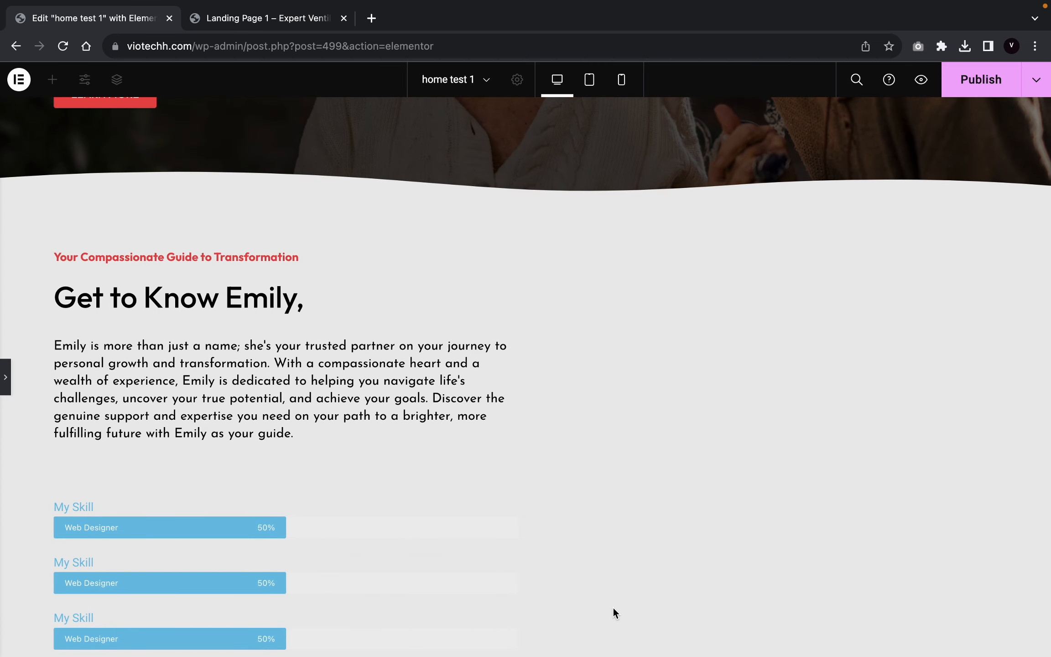
# Step: Set the first progress bar's color to the red #E74848 global color and its background to the white global color
pyautogui.click(3, 378)
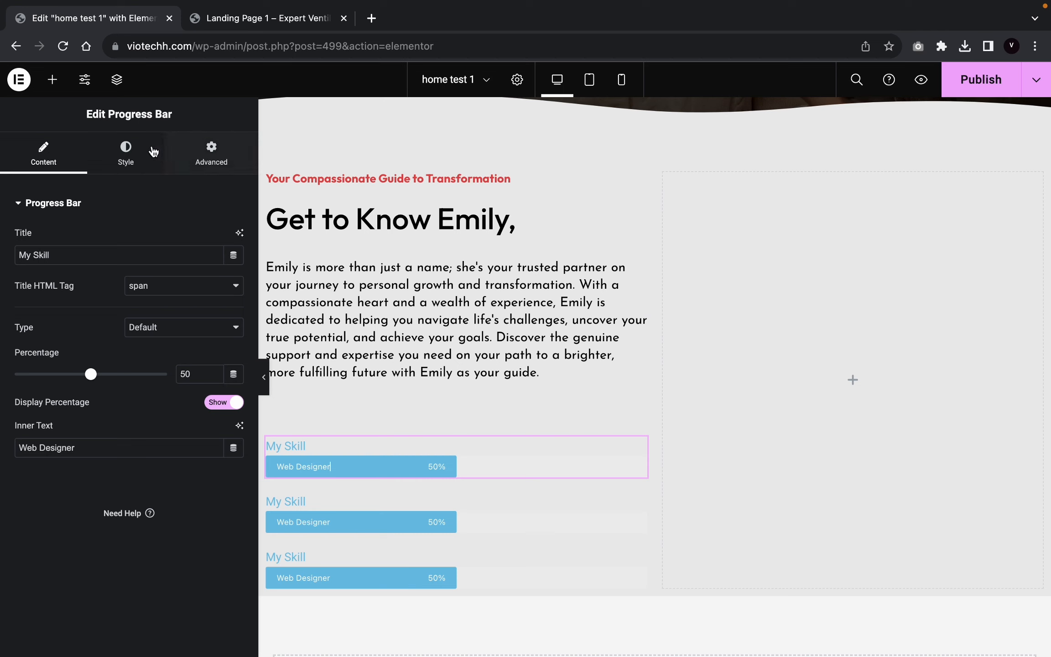
pyautogui.click(145, 150)
pyautogui.click(214, 238)
pyautogui.scroll(-5, 123, 364)
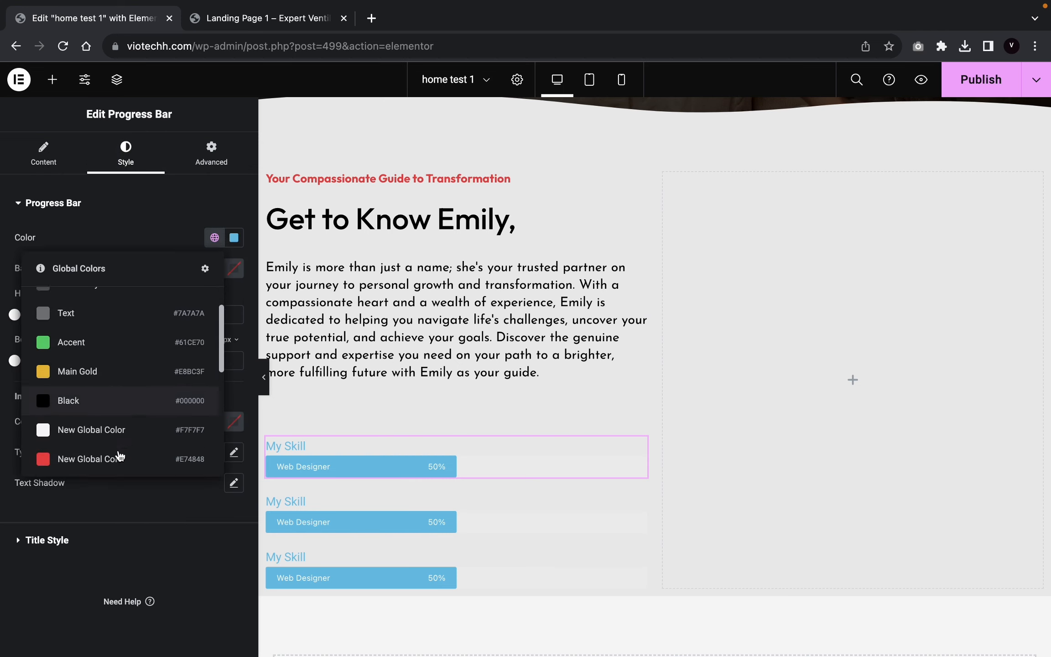
pyautogui.click(124, 346)
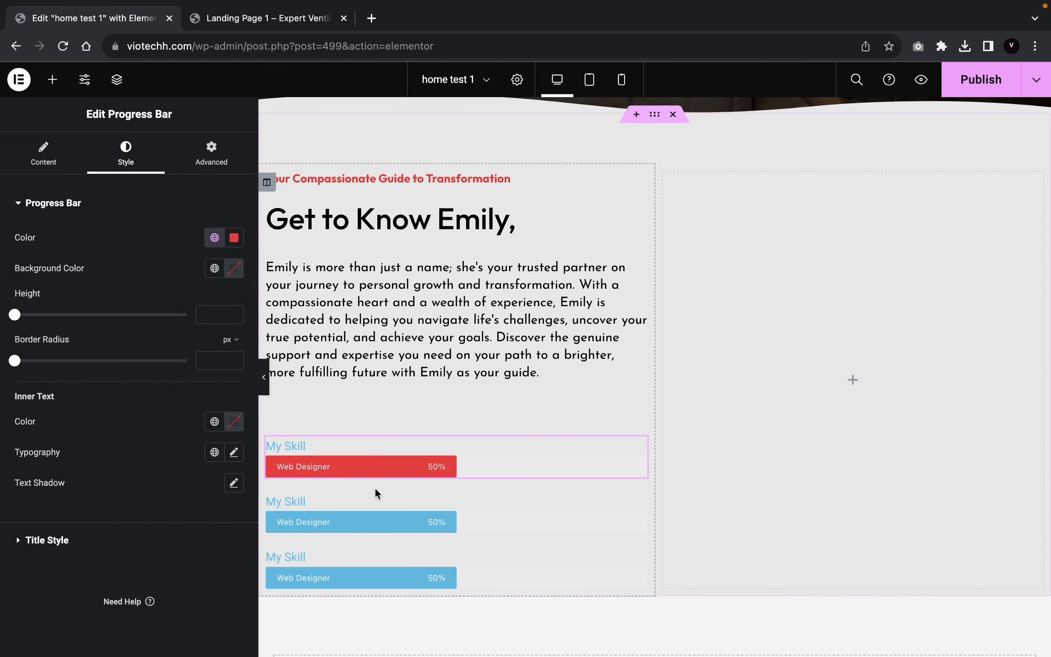
pyautogui.click(214, 268)
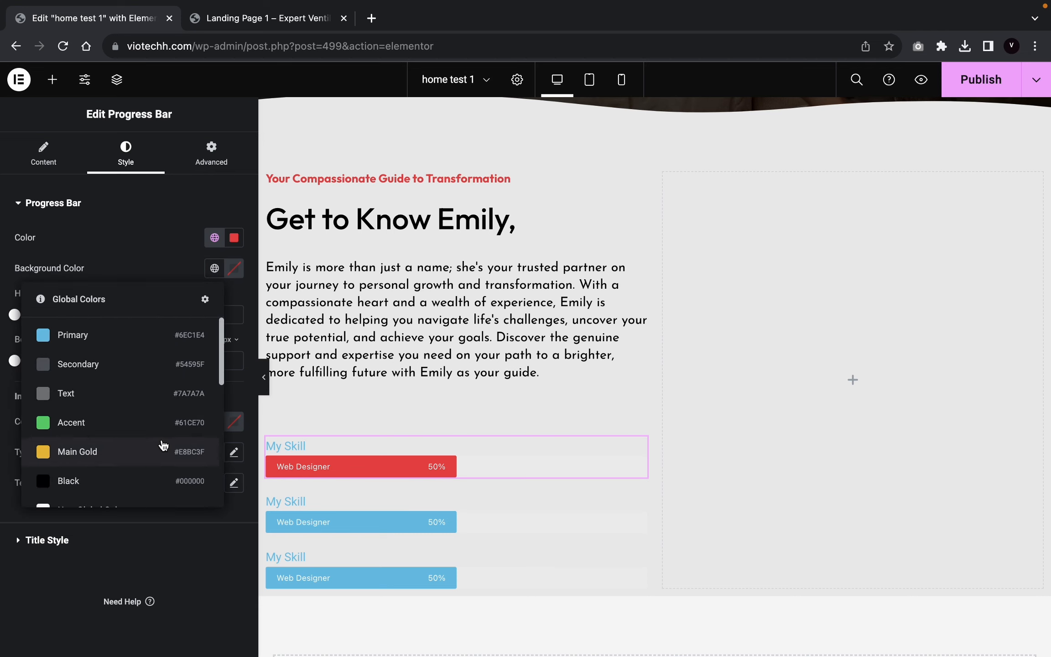
pyautogui.scroll(-5, 162, 440)
pyautogui.click(163, 413)
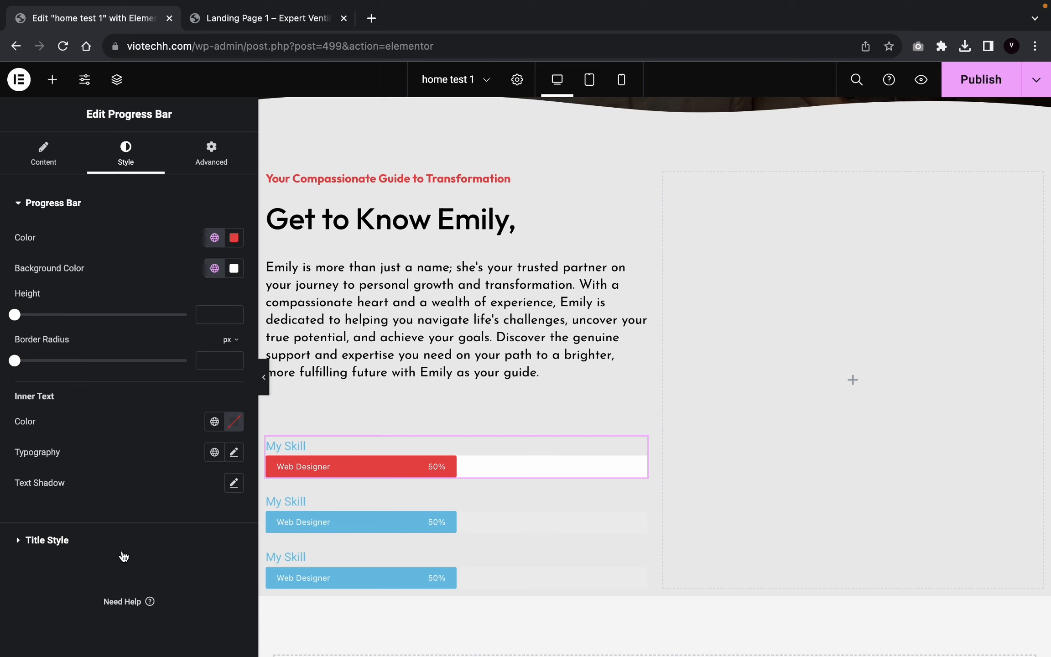
# Step: Set the first progress bar's title text color to the Black global color
pyautogui.click(142, 532)
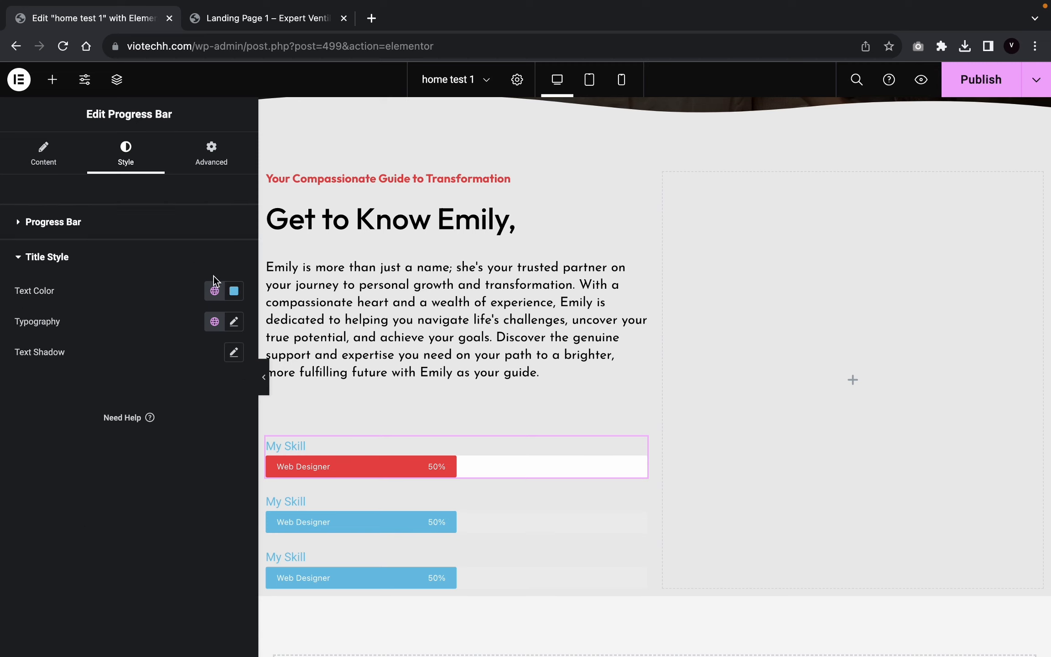
pyautogui.click(215, 290)
pyautogui.click(104, 502)
# Step: Set the first progress bar's title font family to Outfit with a line height of 38 px
pyautogui.click(233, 321)
pyautogui.click(185, 397)
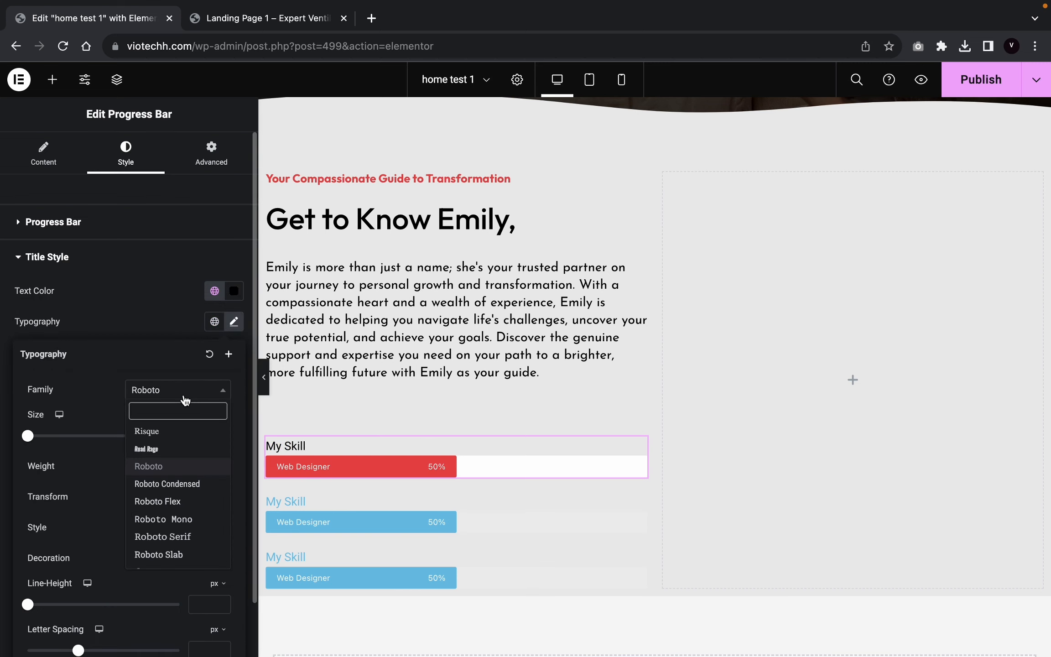
pyautogui.write('outfit')
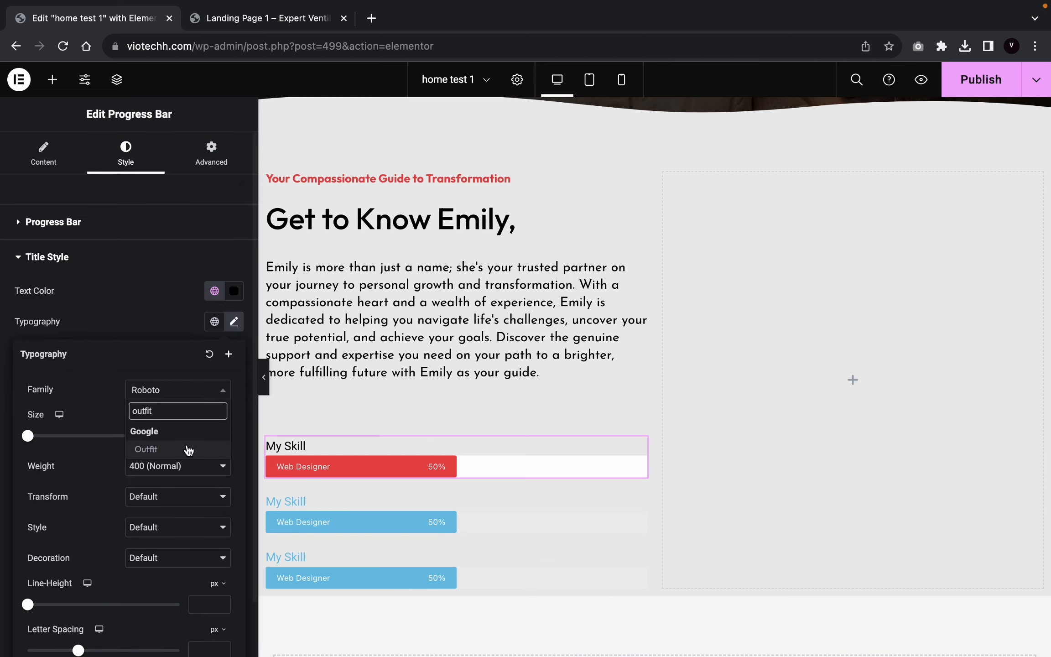
pyautogui.click(187, 450)
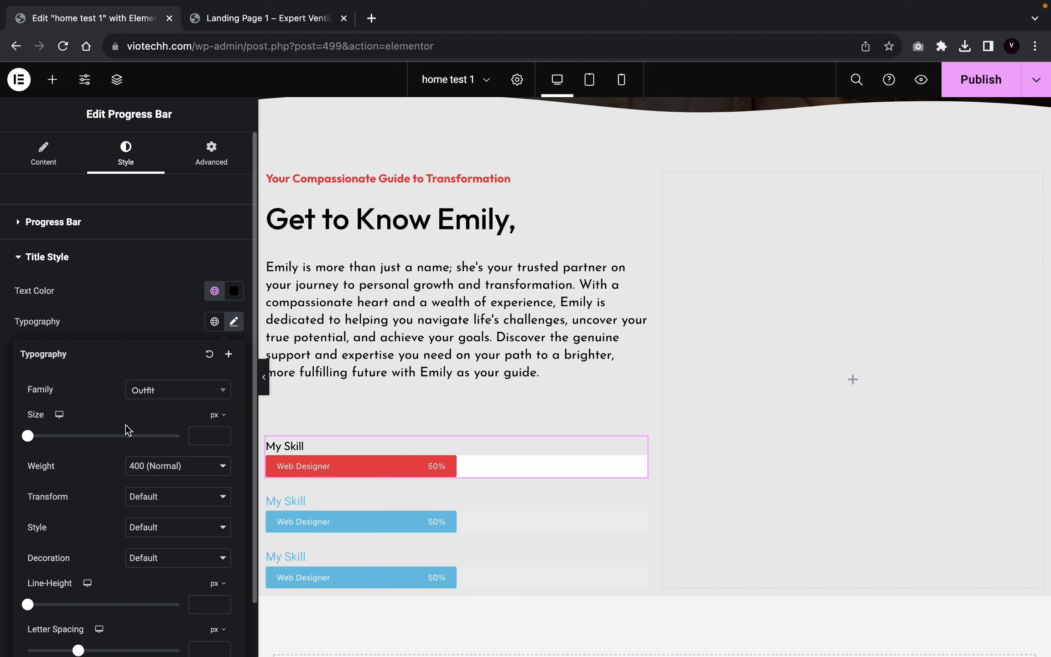
pyautogui.scroll(-2, 82, 581)
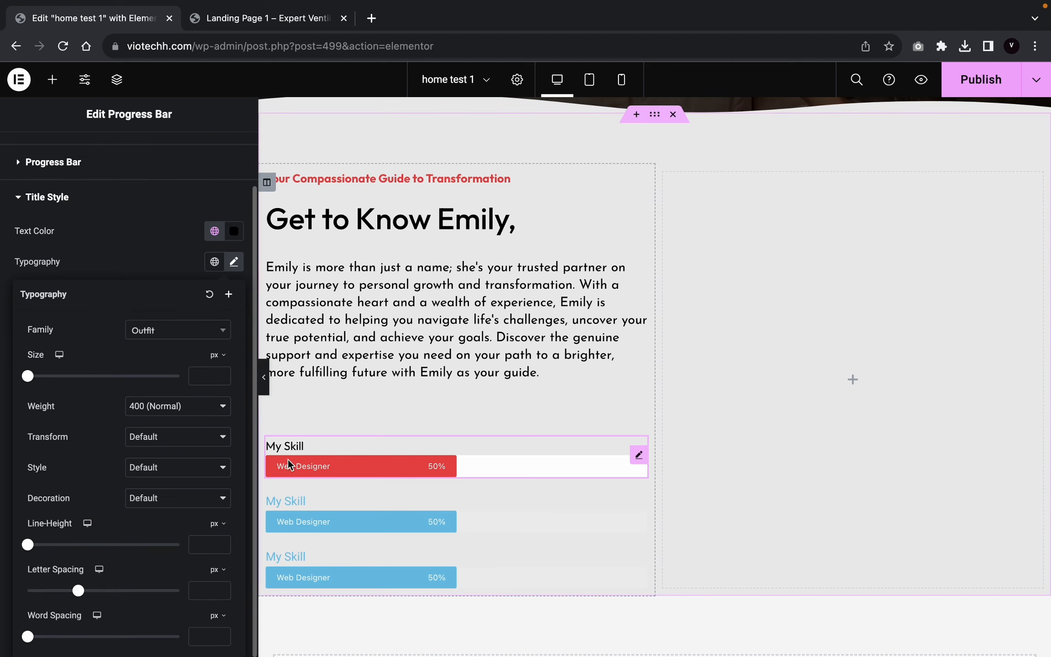
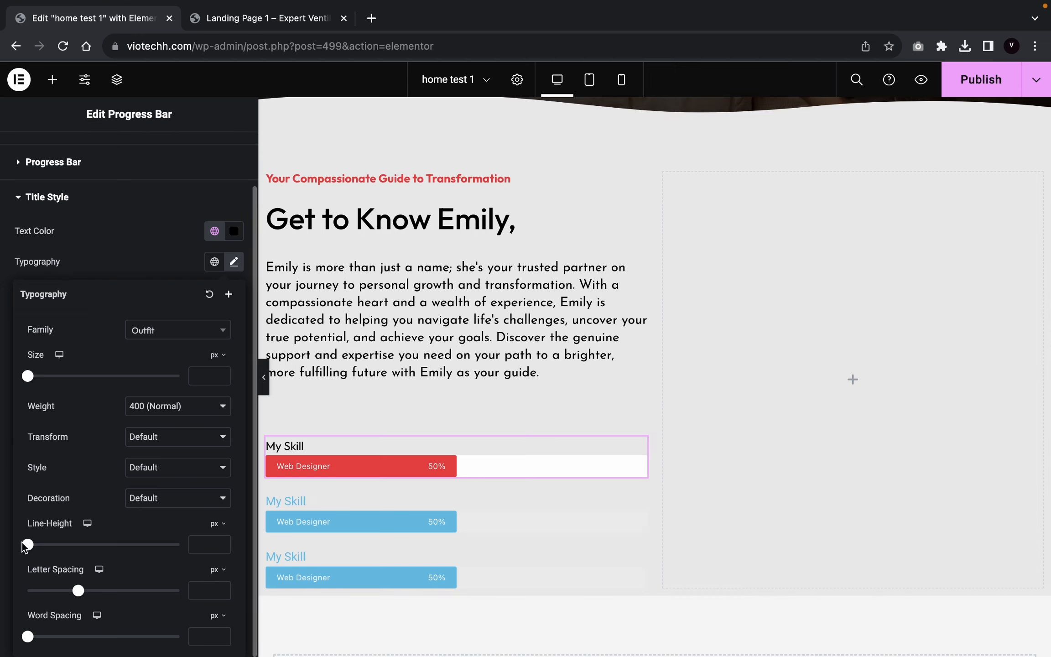
pyautogui.moveTo(29, 547); pyautogui.dragTo(84, 548)
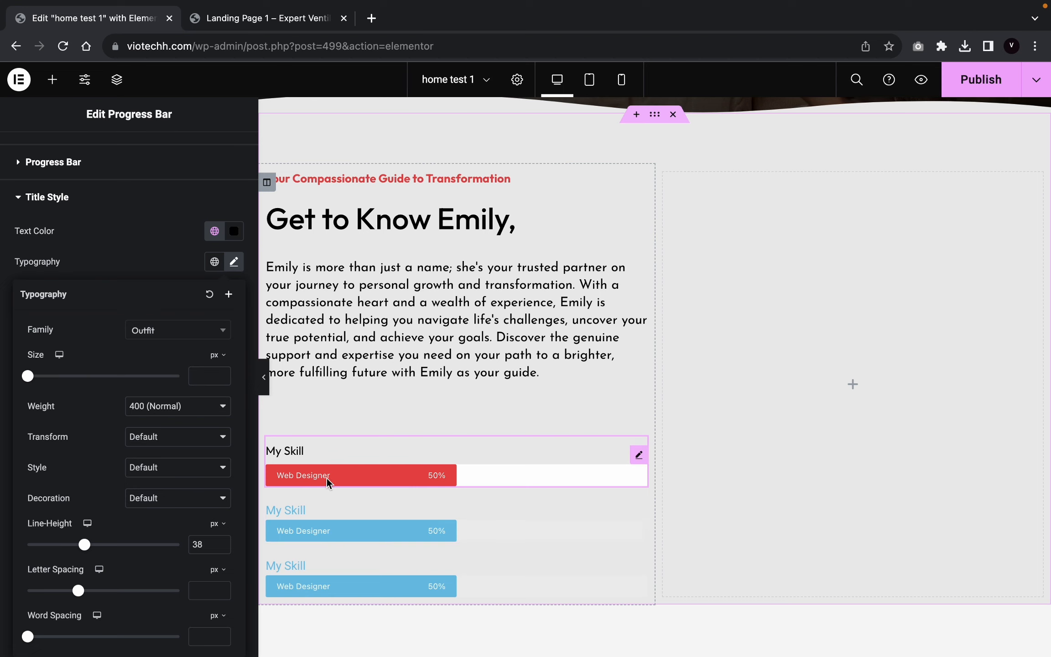
pyautogui.click(145, 240)
# Step: Set the font family of the first progress bar's inner text to Josefin Sans
pyautogui.click(104, 163)
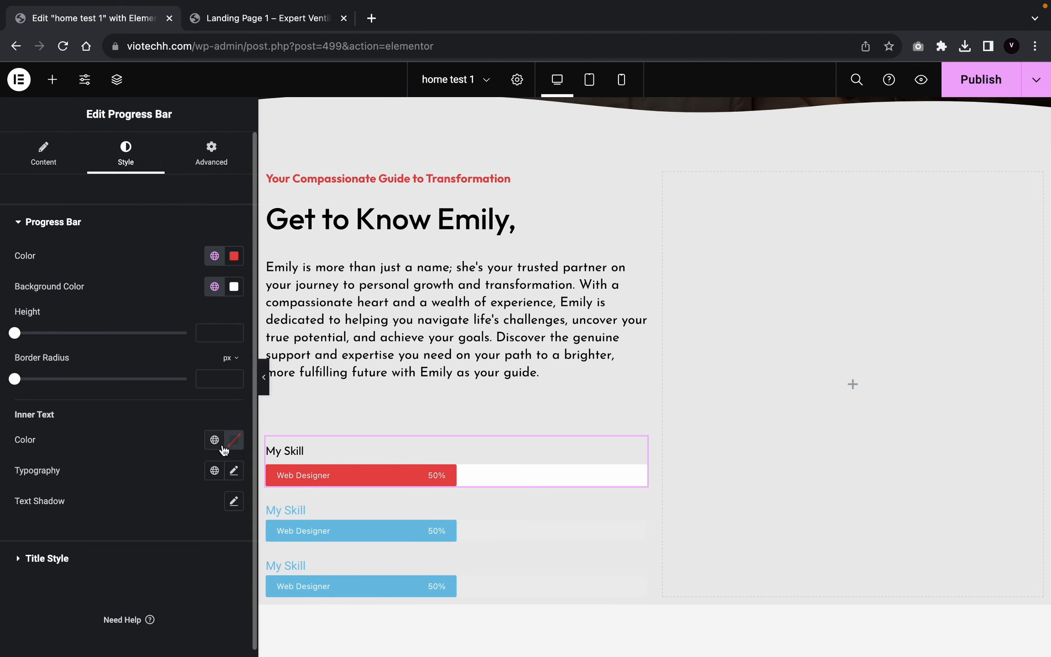
pyautogui.click(235, 471)
pyautogui.click(171, 540)
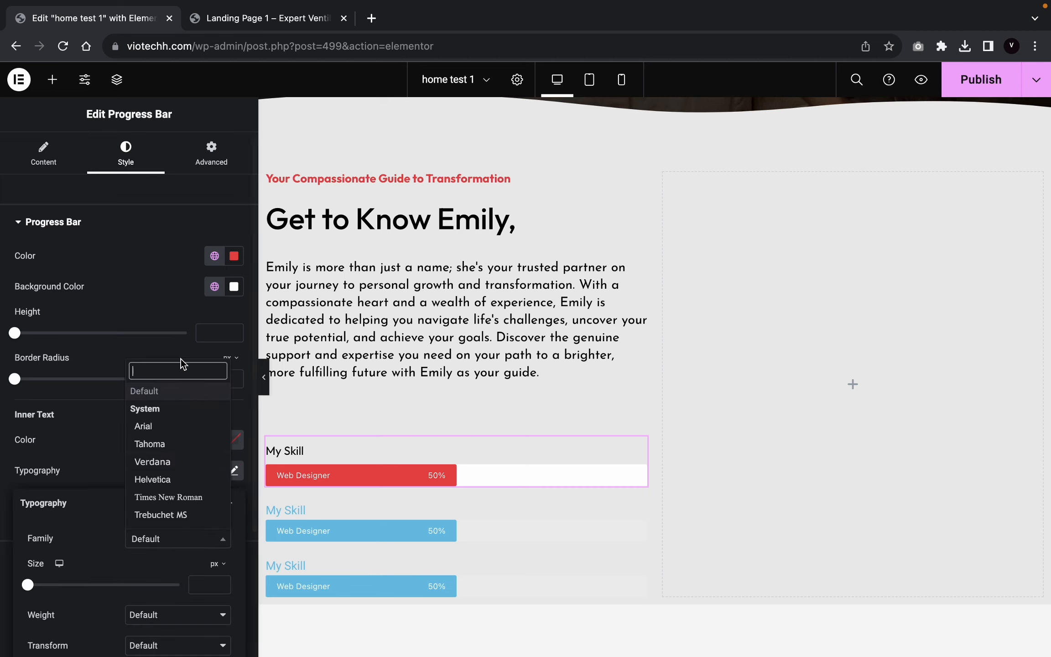
pyautogui.write('jos')
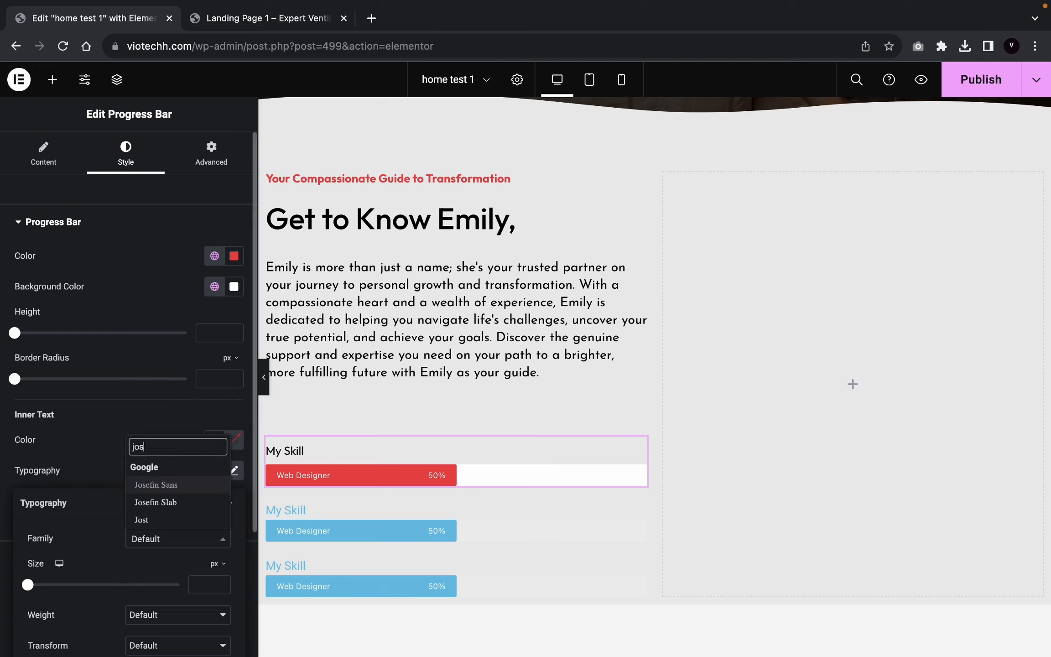
pyautogui.click(177, 484)
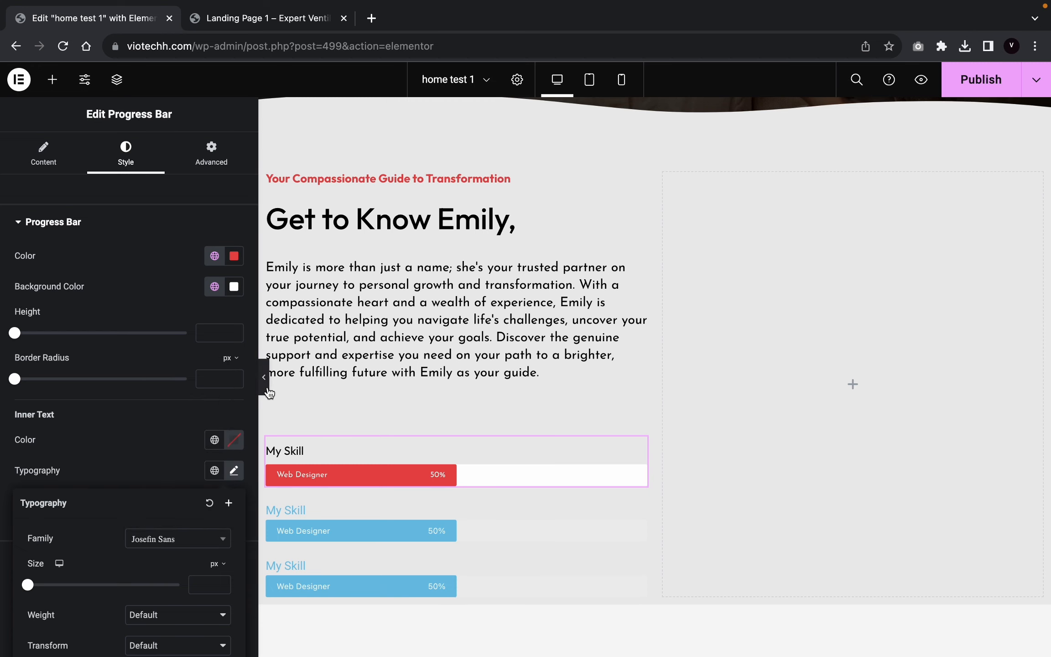
# Step: Raise the font size of the first progress bar's inner text slightly above the default and preview the section at full width
pyautogui.click(223, 582)
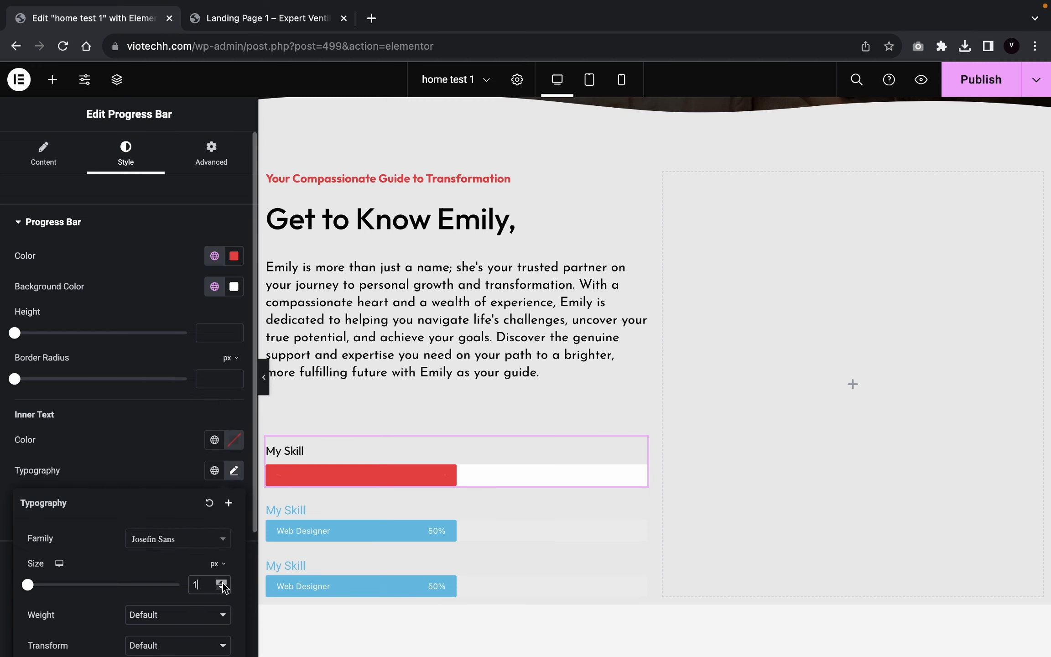
pyautogui.click(223, 582)
pyautogui.click(222, 582)
pyautogui.click(222, 582)
pyautogui.click(264, 379)
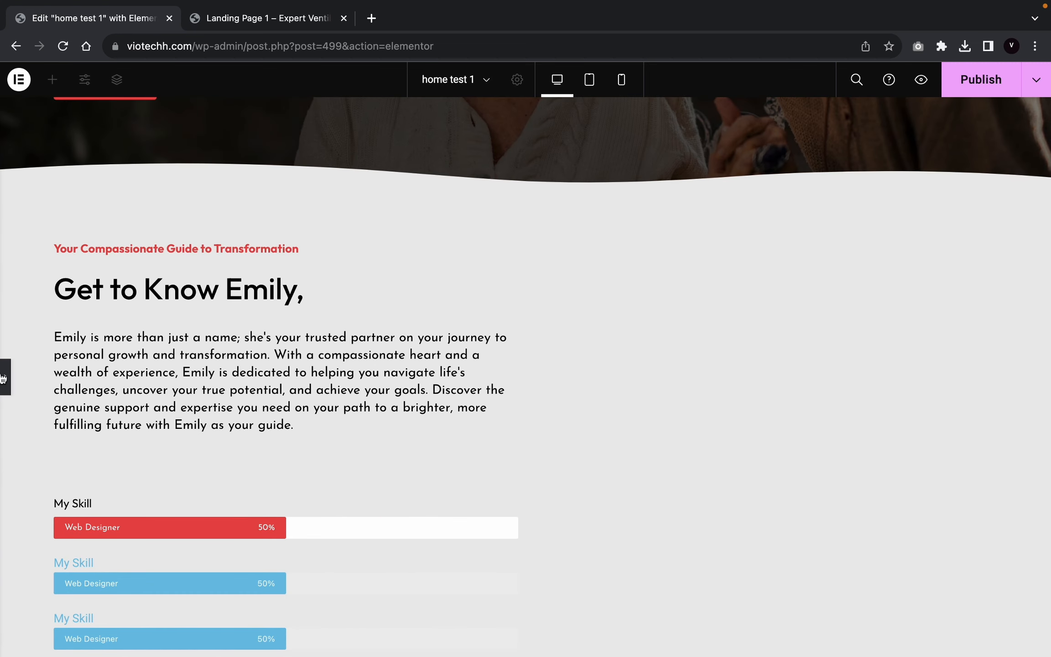
pyautogui.click(4, 378)
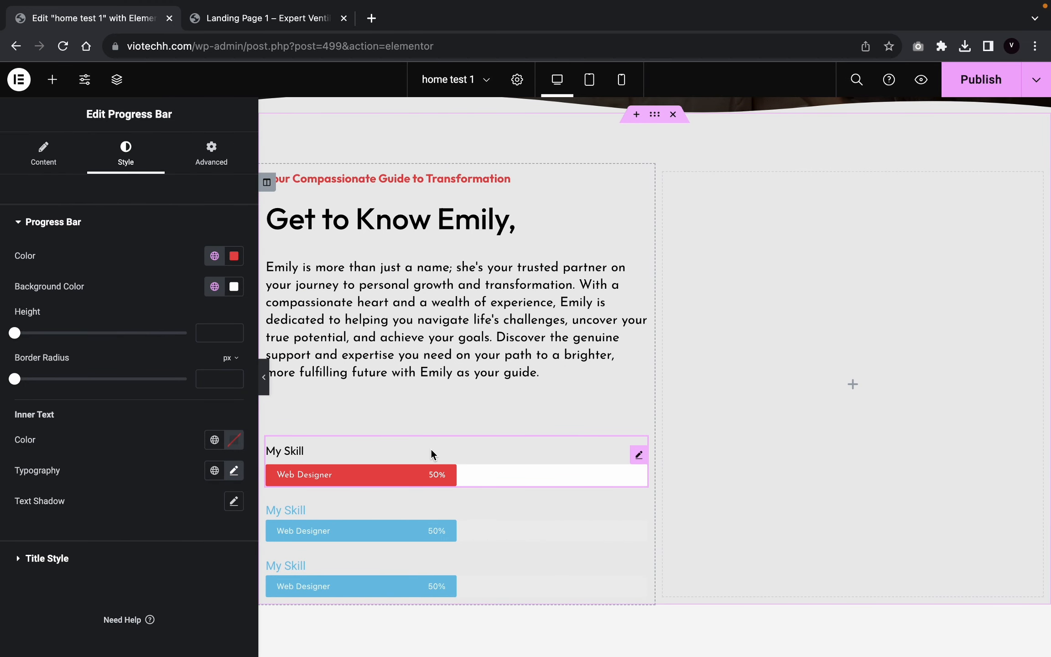
# Step: Copy the first progress bar's style onto the second and third progress bars and preview the section at full width
pyautogui.rightClick(438, 455)
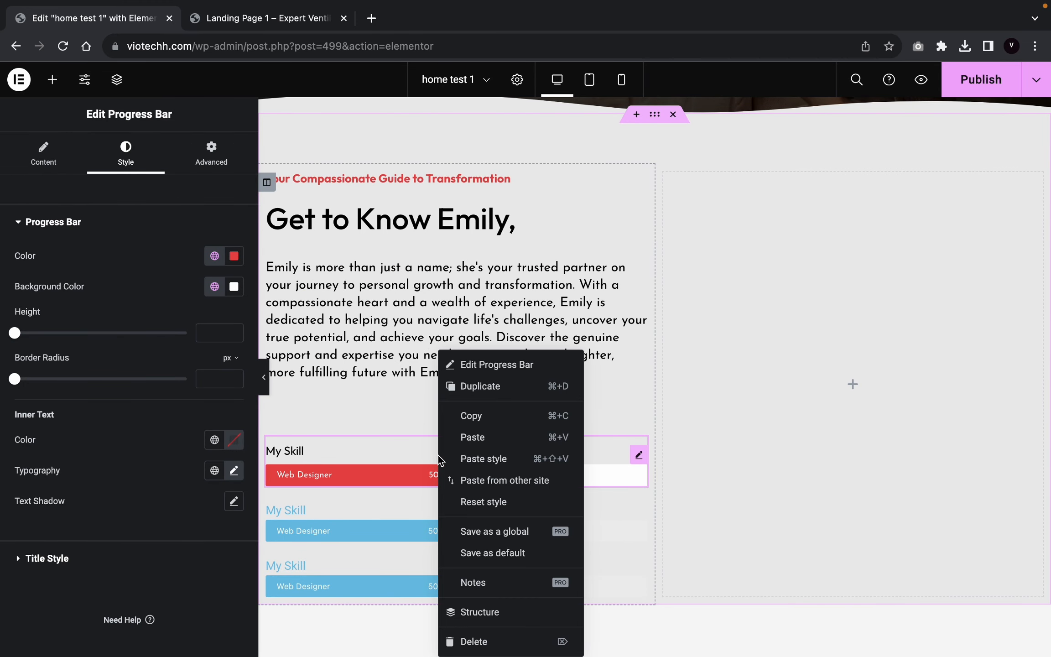
pyautogui.click(486, 415)
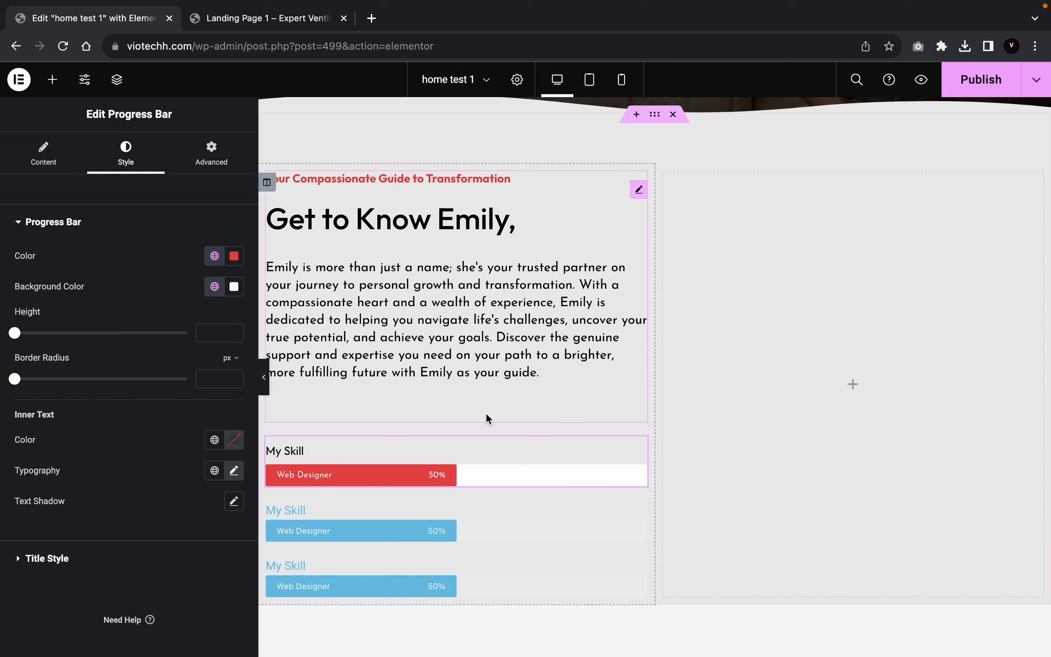
pyautogui.rightClick(386, 520)
pyautogui.click(446, 458)
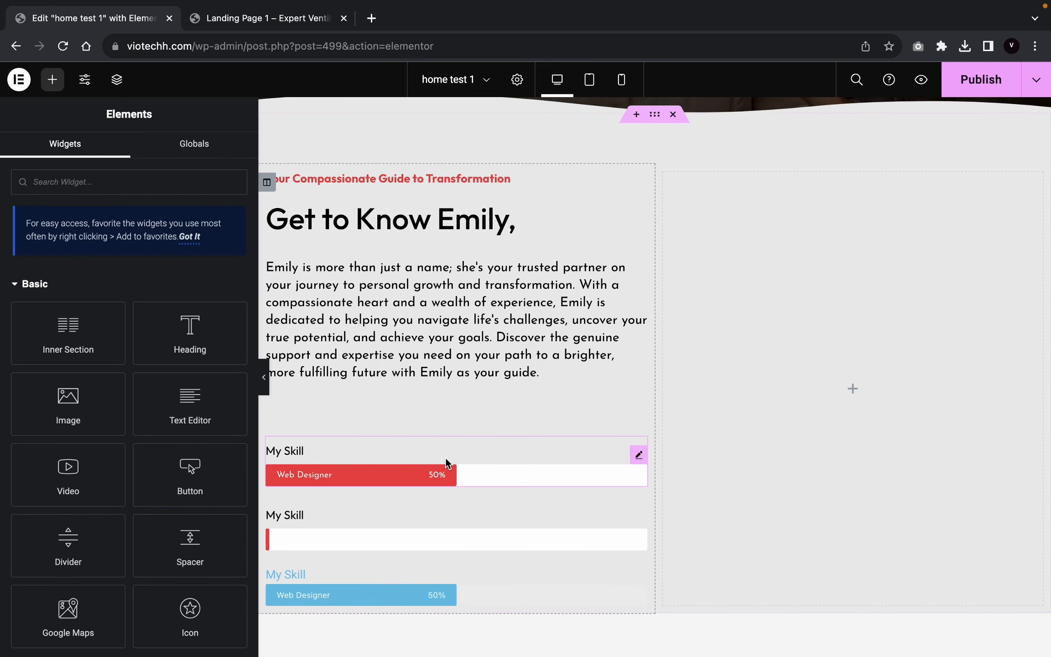
pyautogui.rightClick(469, 586)
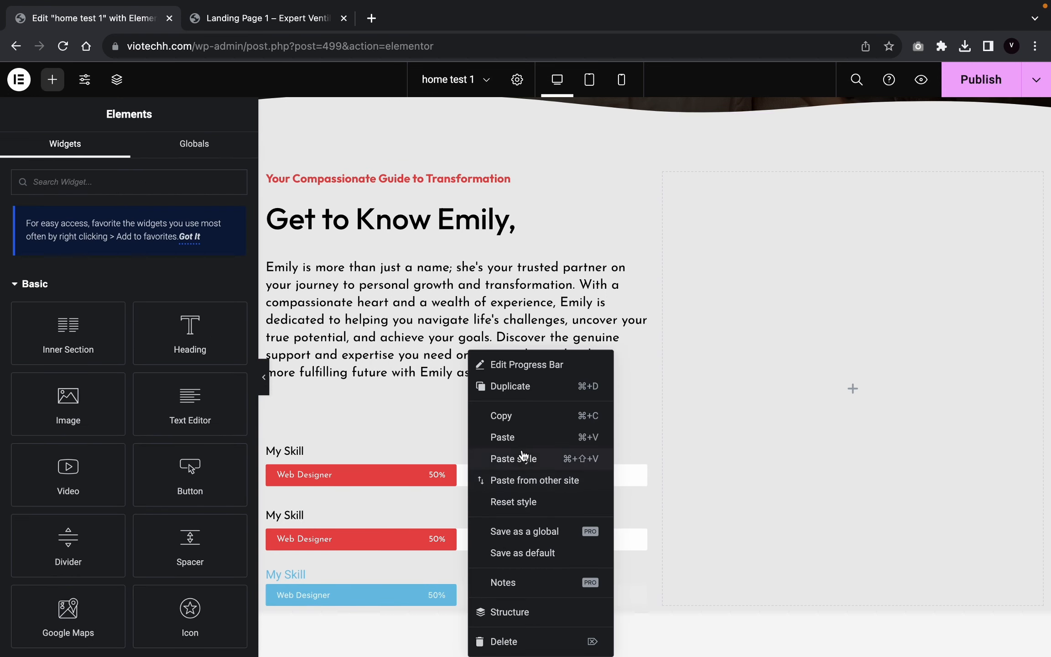
pyautogui.click(523, 460)
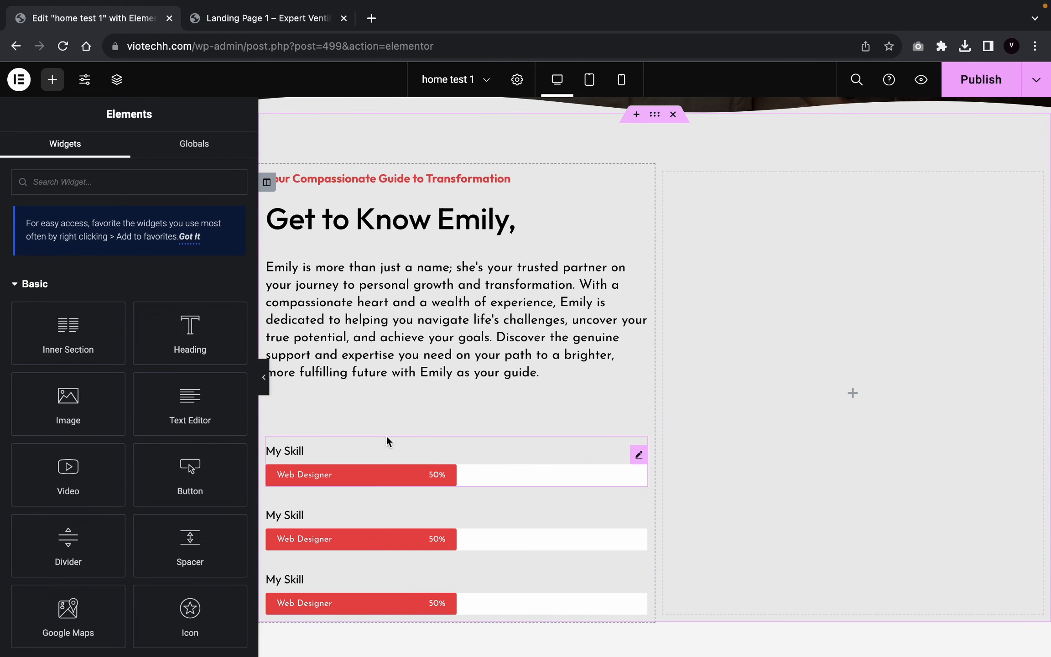
pyautogui.click(263, 377)
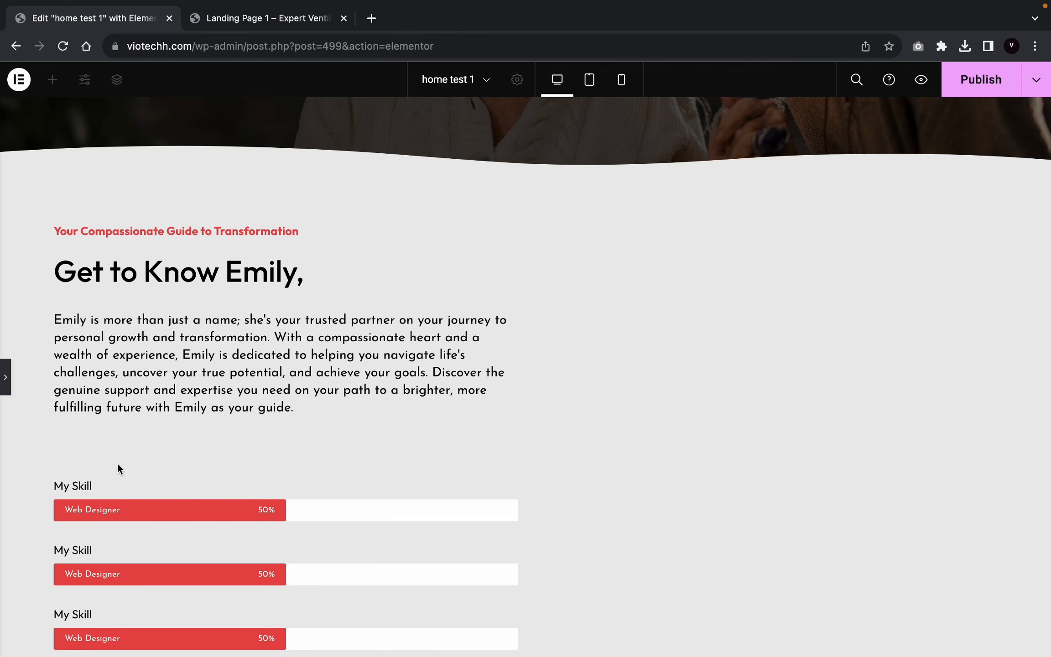
pyautogui.click(4, 367)
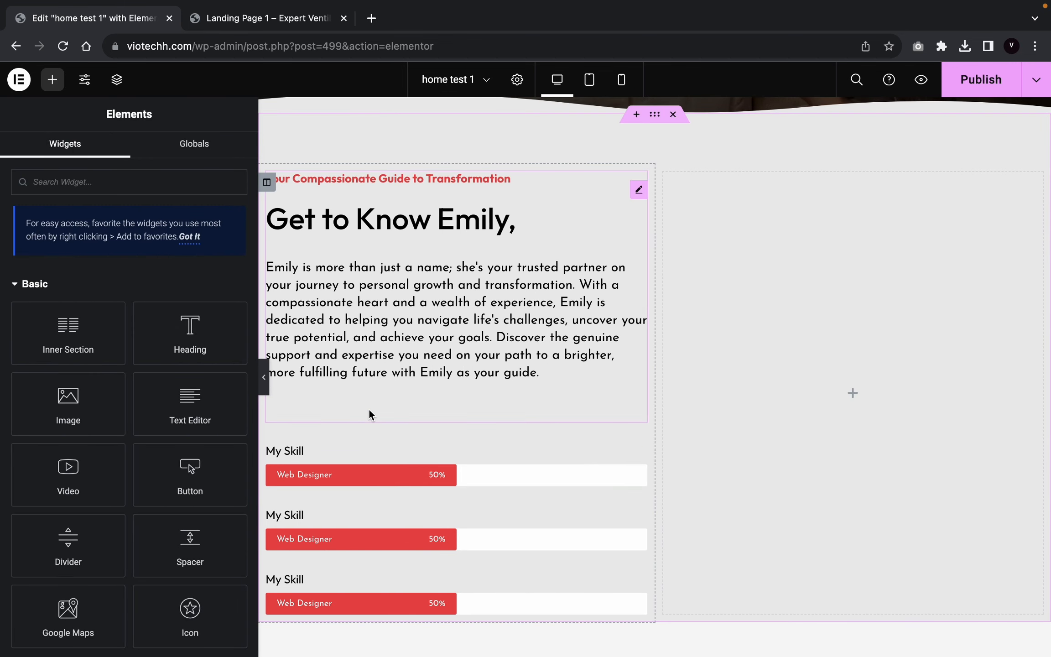
# Step: Unlink the first progress bar's margins and give it a negative top margin to bring the bars closer to the paragraph, previewing at full width
pyautogui.click(365, 406)
pyautogui.click(370, 444)
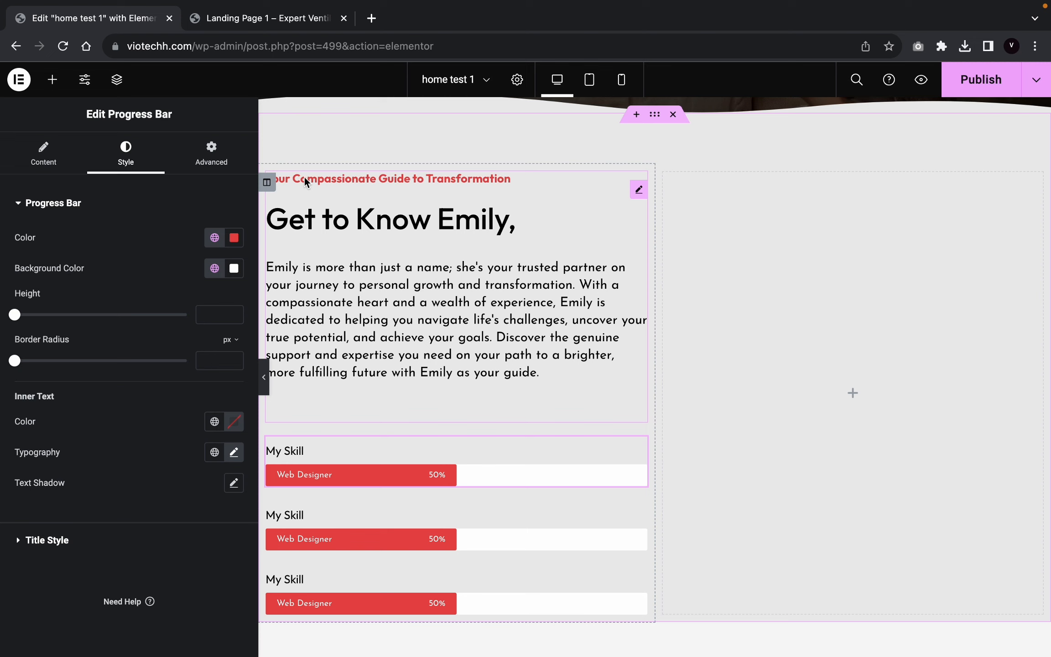
pyautogui.click(212, 150)
pyautogui.click(233, 253)
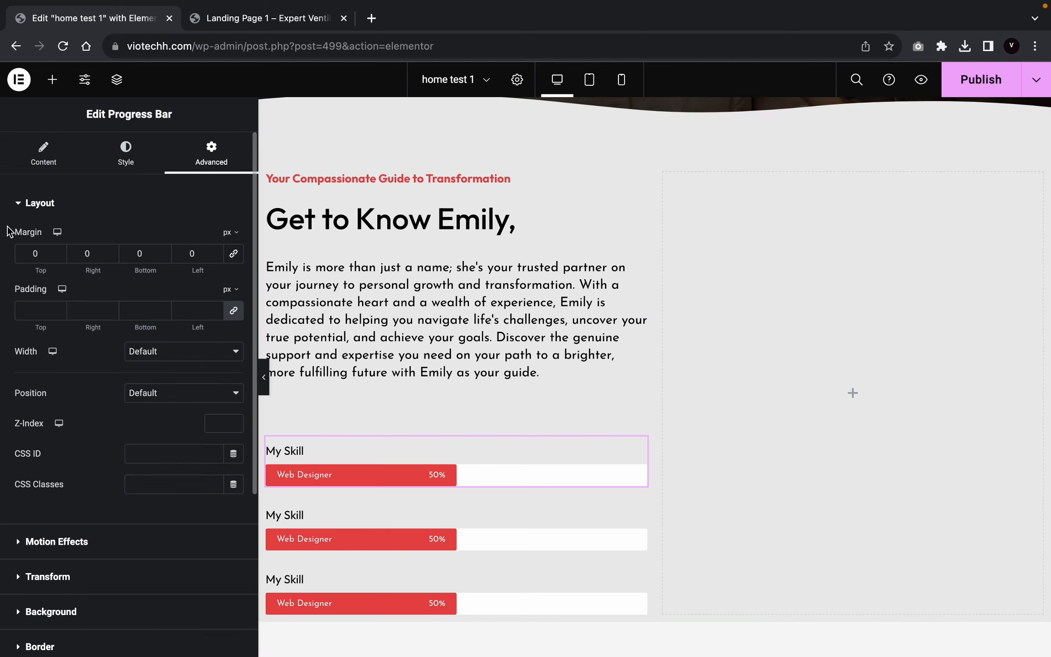
pyautogui.click(55, 257)
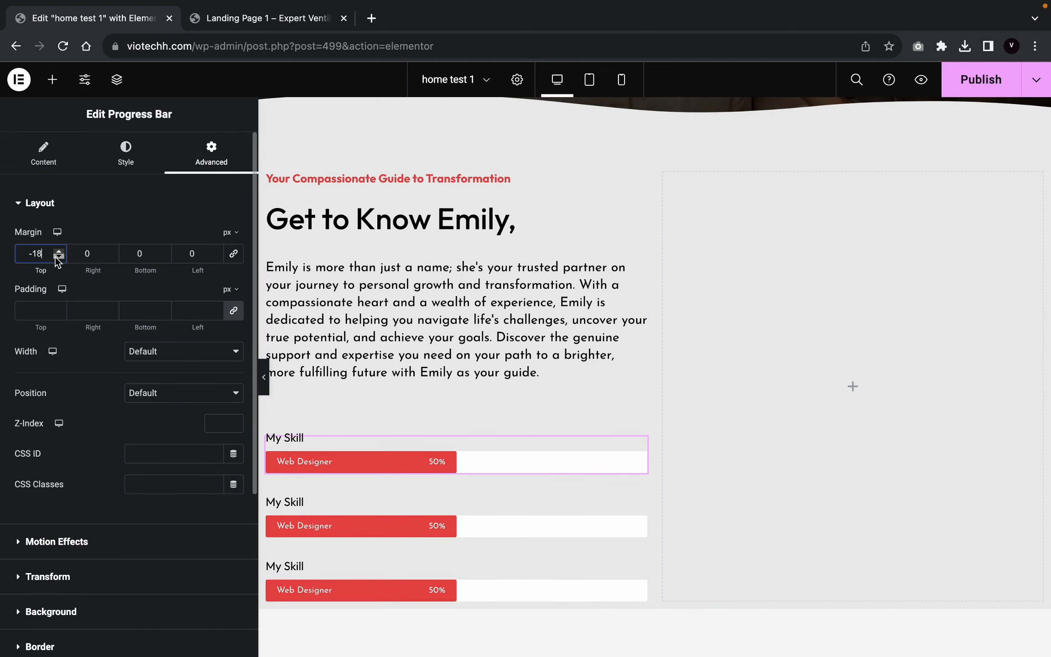
pyautogui.click(264, 376)
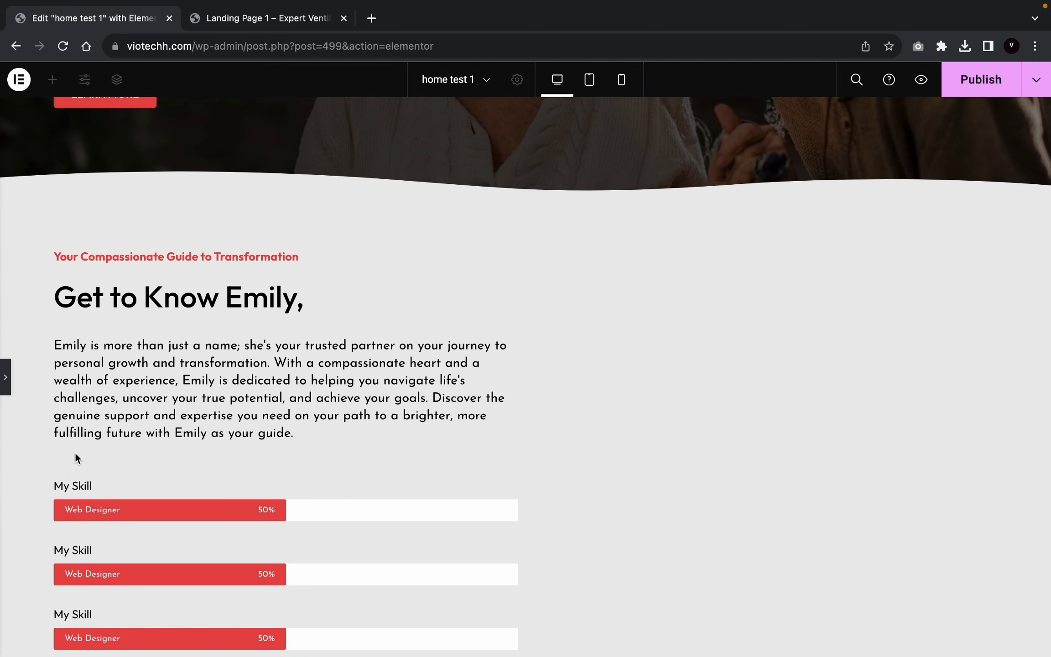
pyautogui.scroll(1, 472, 384)
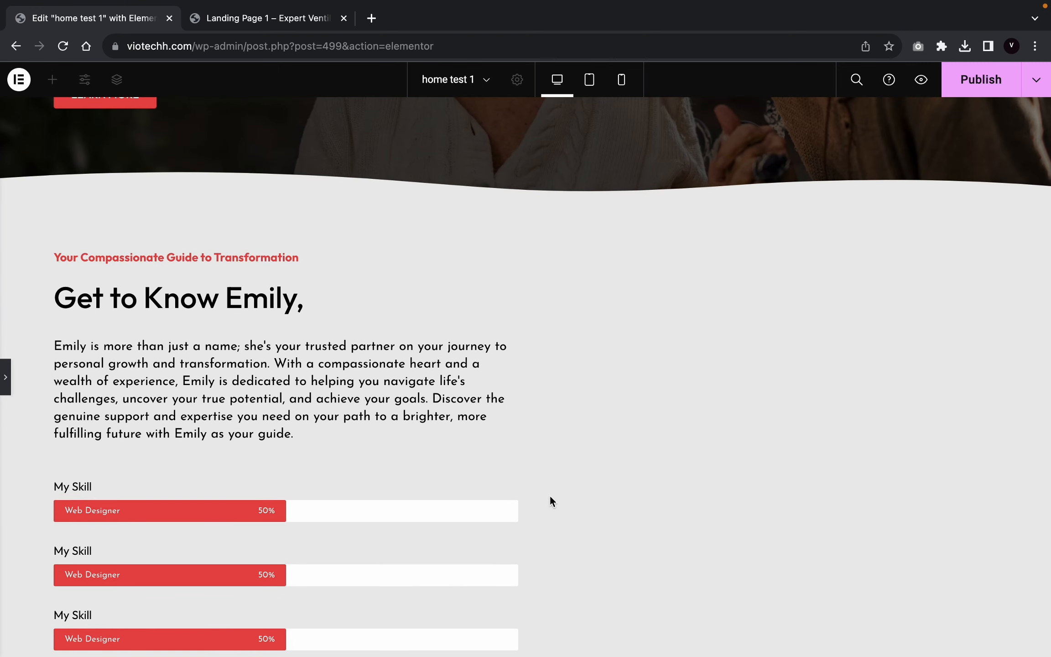
pyautogui.click(5, 379)
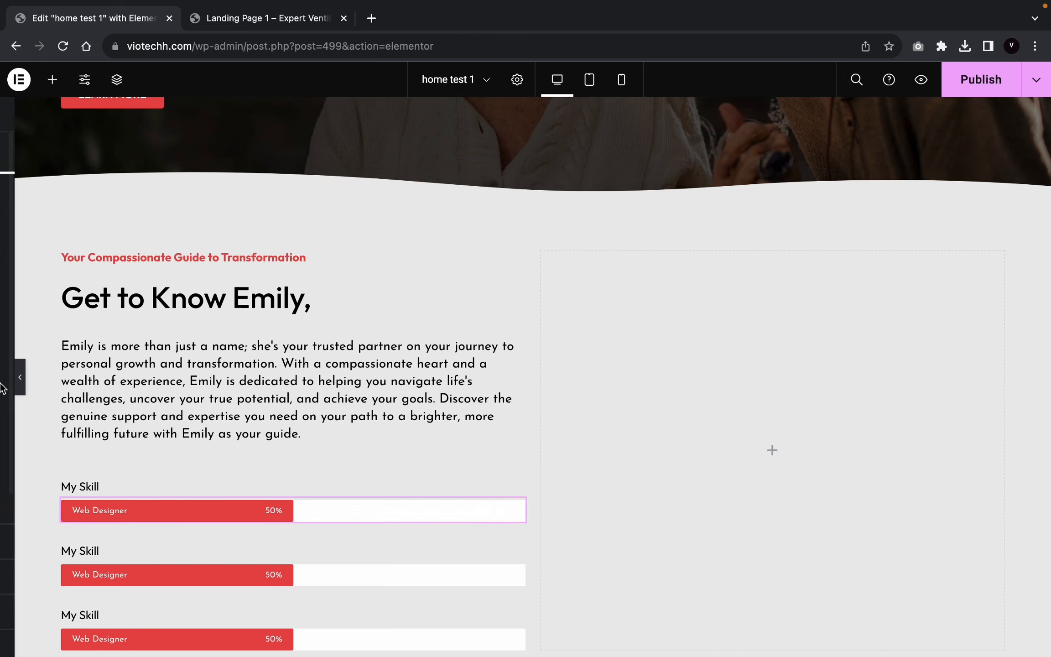
# Step: Add an Image widget to the empty column beside the coach introduction and choose faceshot-1.png from the media library
pyautogui.click(52, 79)
pyautogui.moveTo(96, 383); pyautogui.dragTo(835, 404)
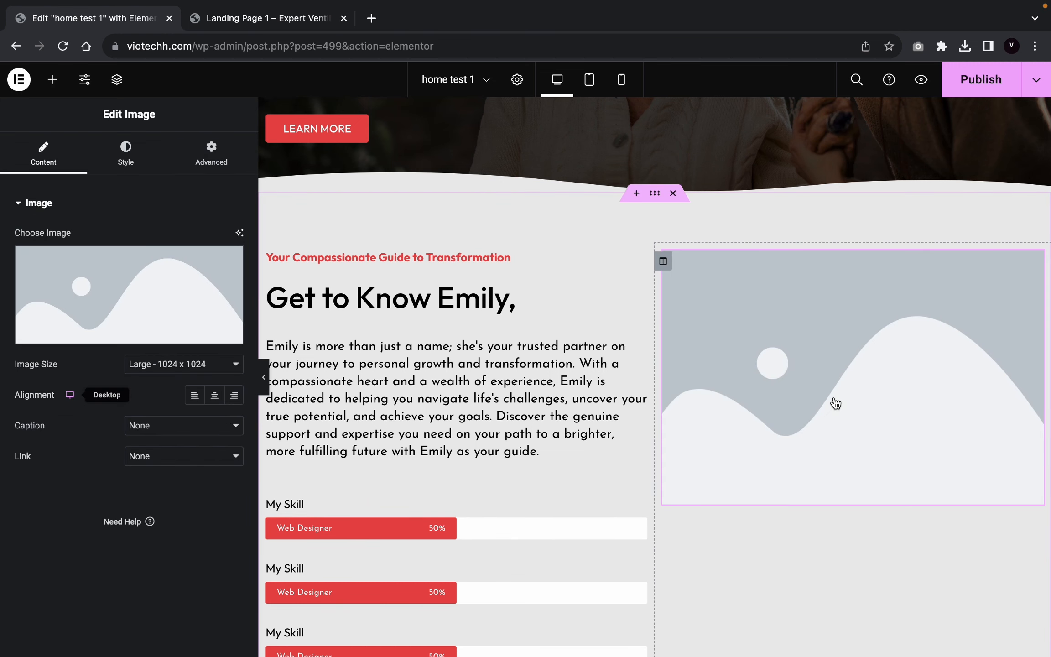
pyautogui.click(207, 276)
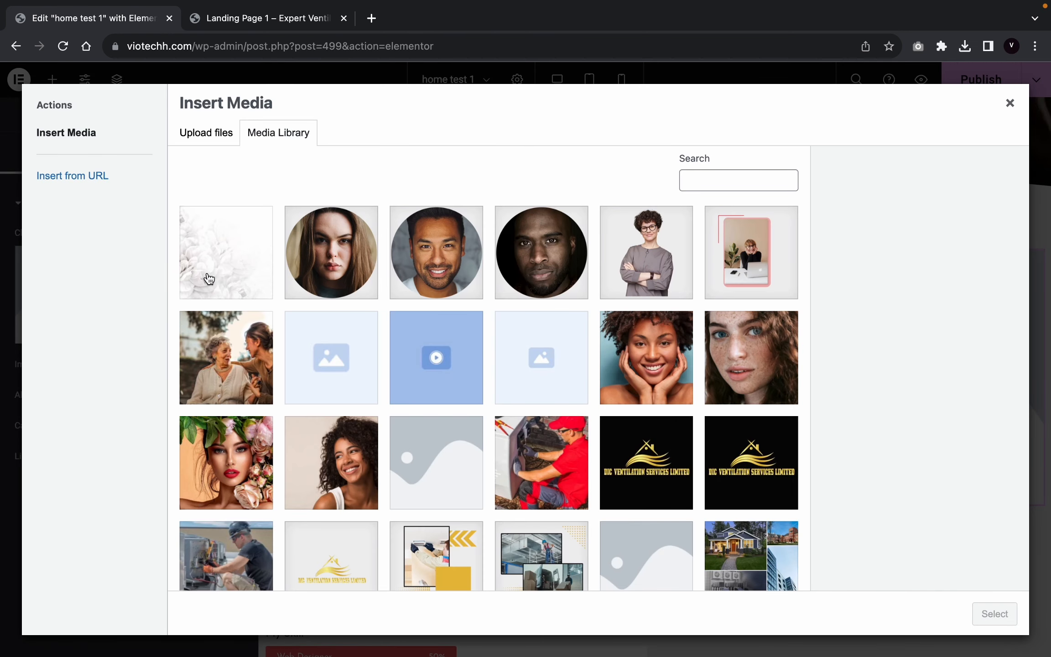
pyautogui.click(630, 292)
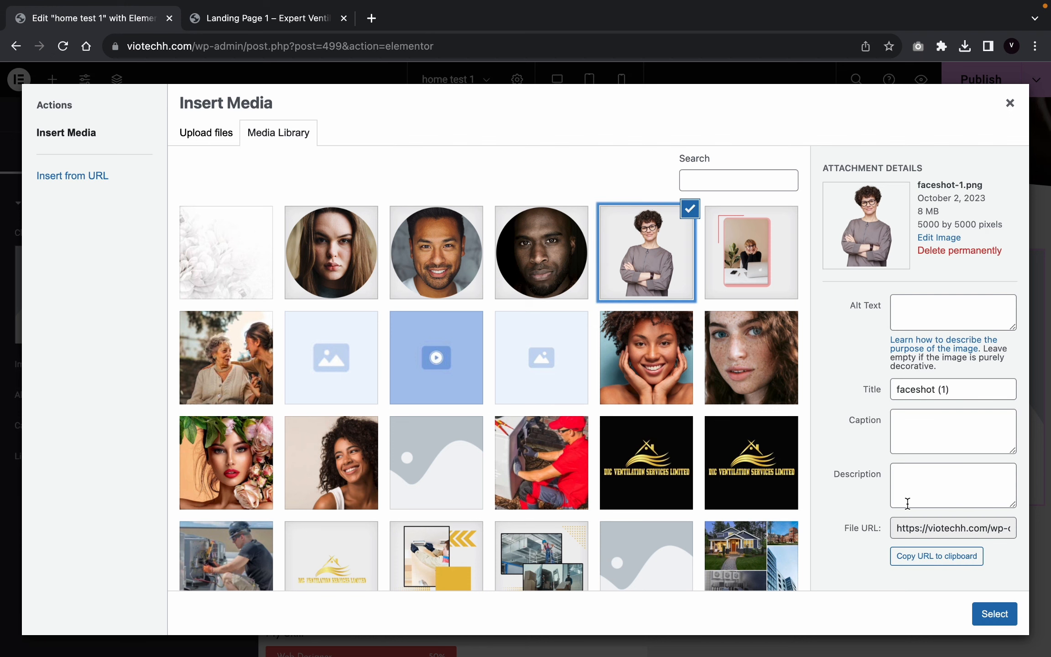
pyautogui.click(992, 612)
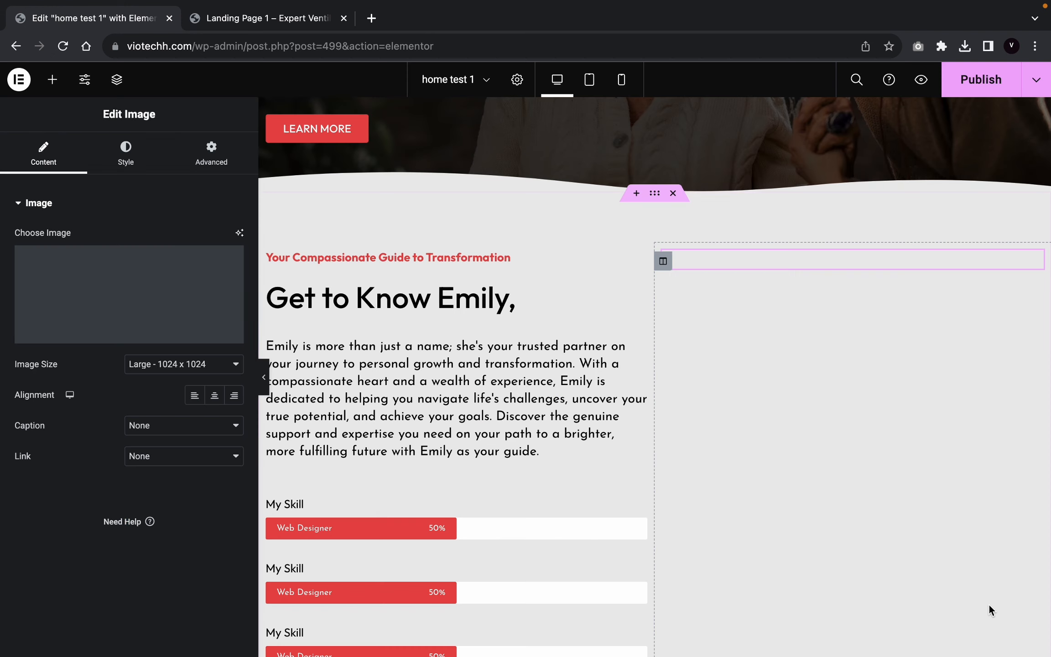
# Step: Review the hero and coach introduction at full width, and check the skill bars and Our Services section on the reference page
pyautogui.click(267, 379)
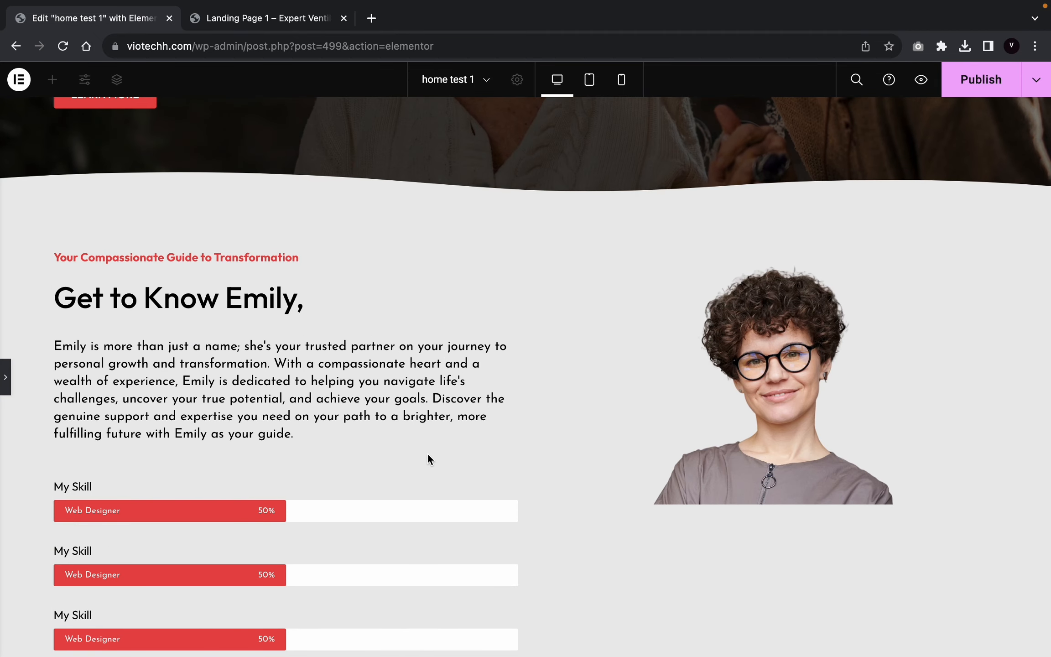
pyautogui.scroll(-3, 428, 455)
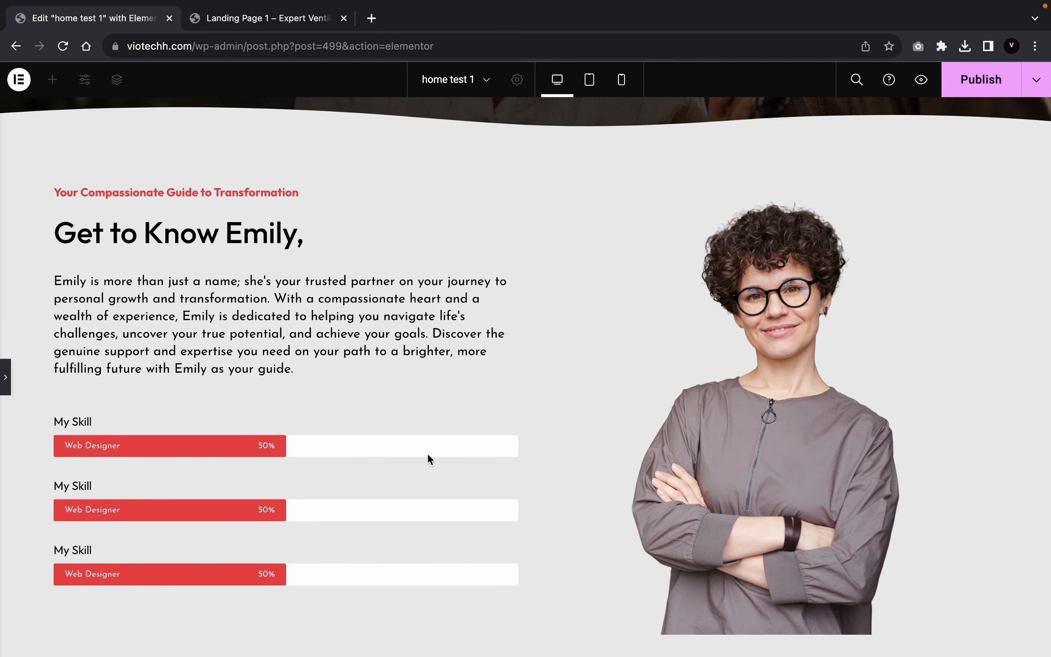
pyautogui.scroll(3, 427, 452)
pyautogui.scroll(5, 427, 454)
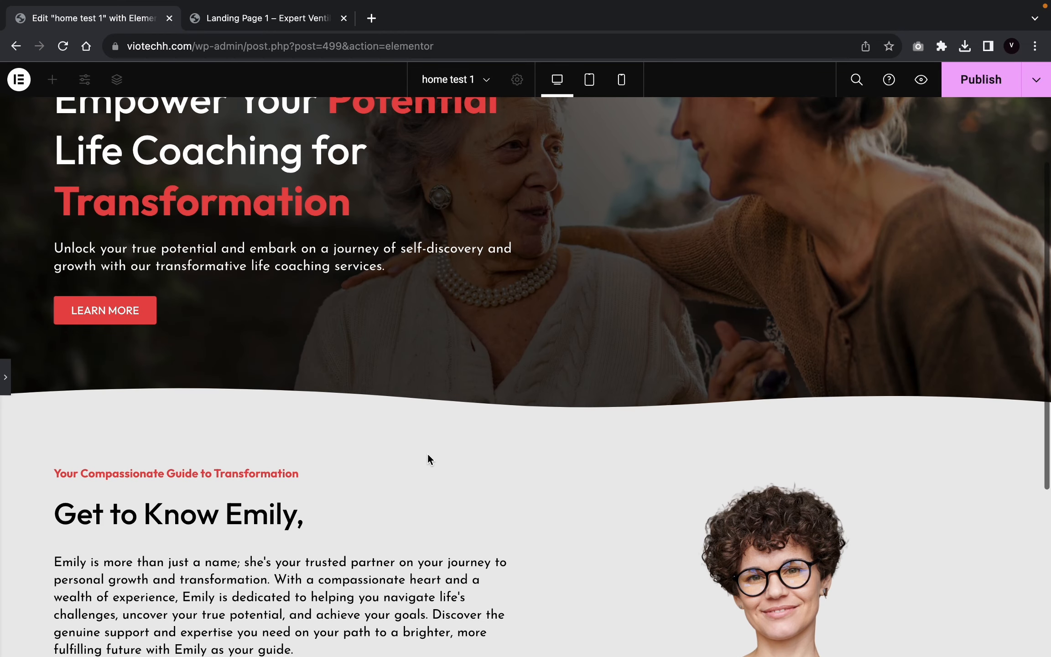
pyautogui.scroll(-2, 433, 397)
pyautogui.scroll(-8, 433, 397)
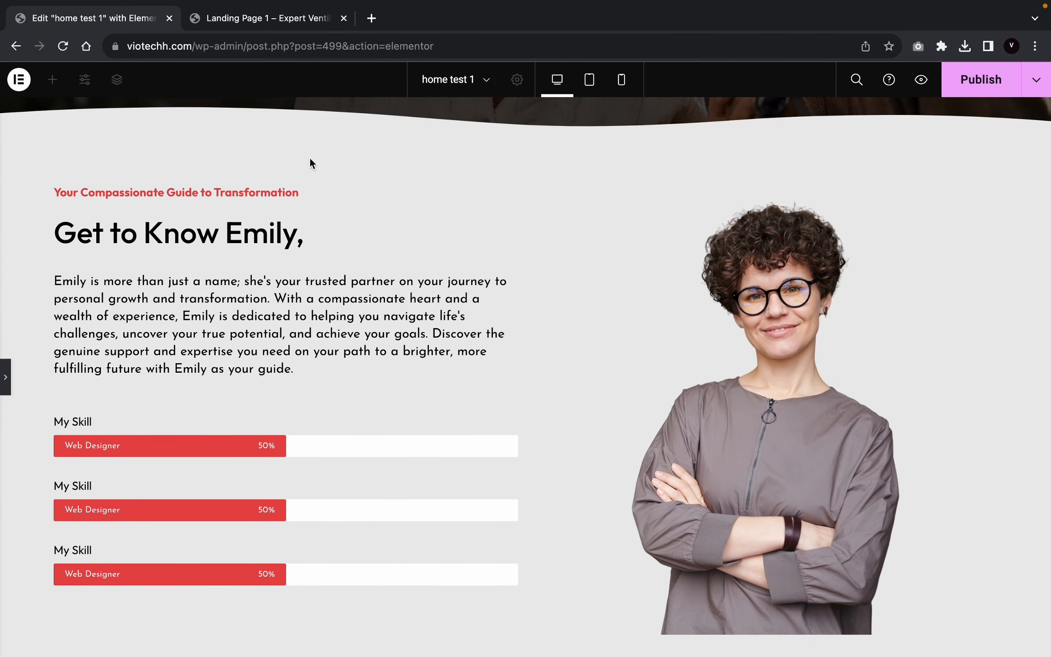
pyautogui.click(227, 28)
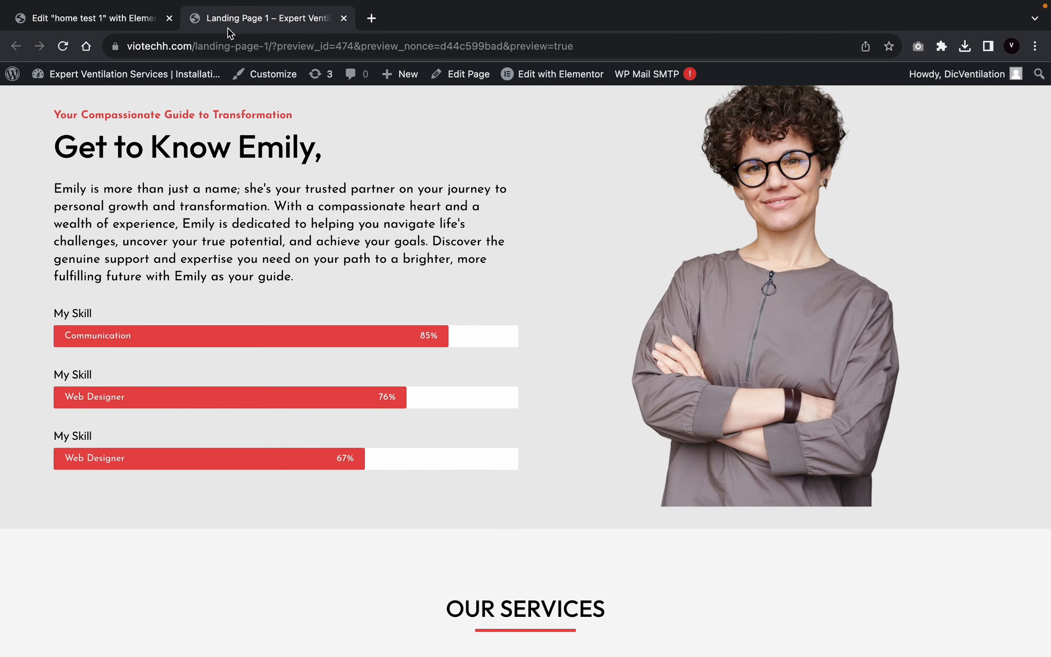
pyautogui.scroll(-5, 475, 459)
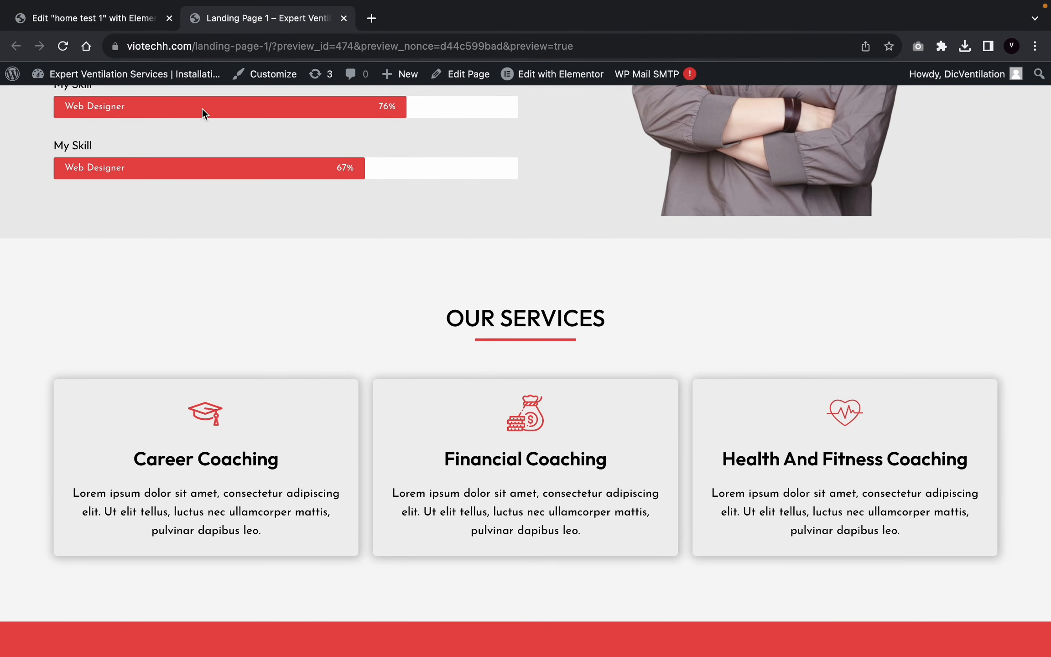
pyautogui.click(114, 21)
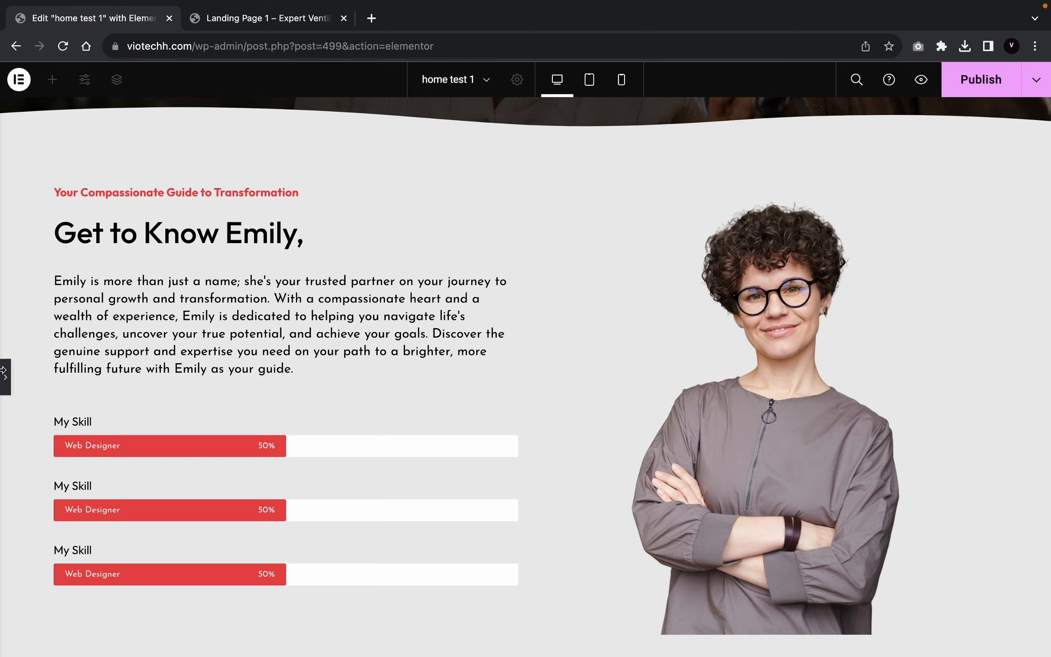
# Step: Add a single-column section below the coach introduction and set its boxed content width to 1313
pyautogui.click(5, 376)
pyautogui.scroll(-4, 421, 446)
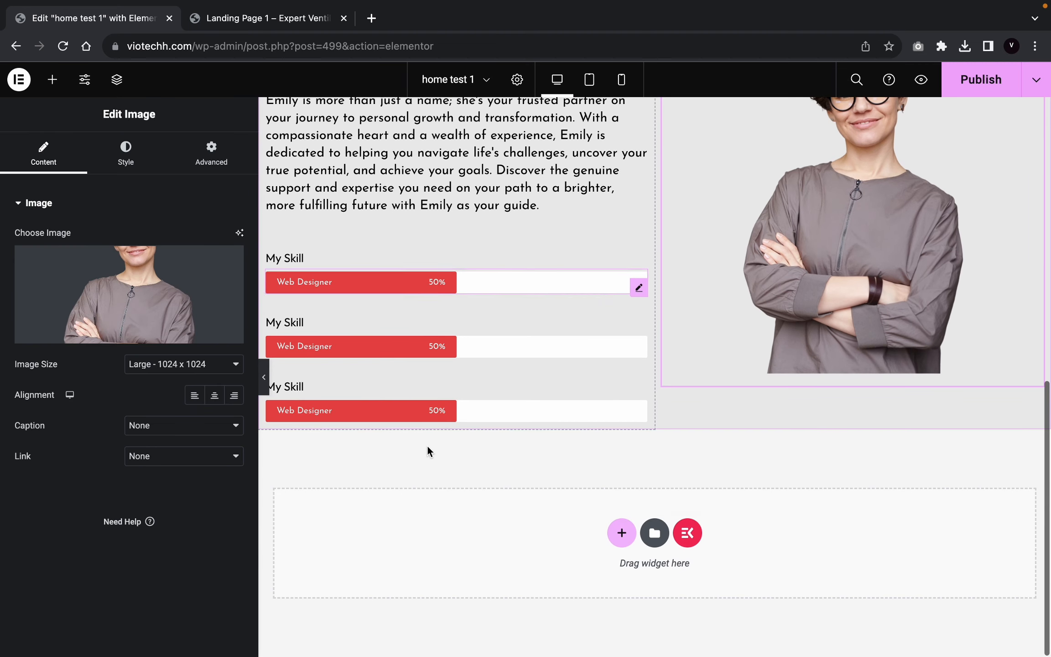
pyautogui.click(622, 532)
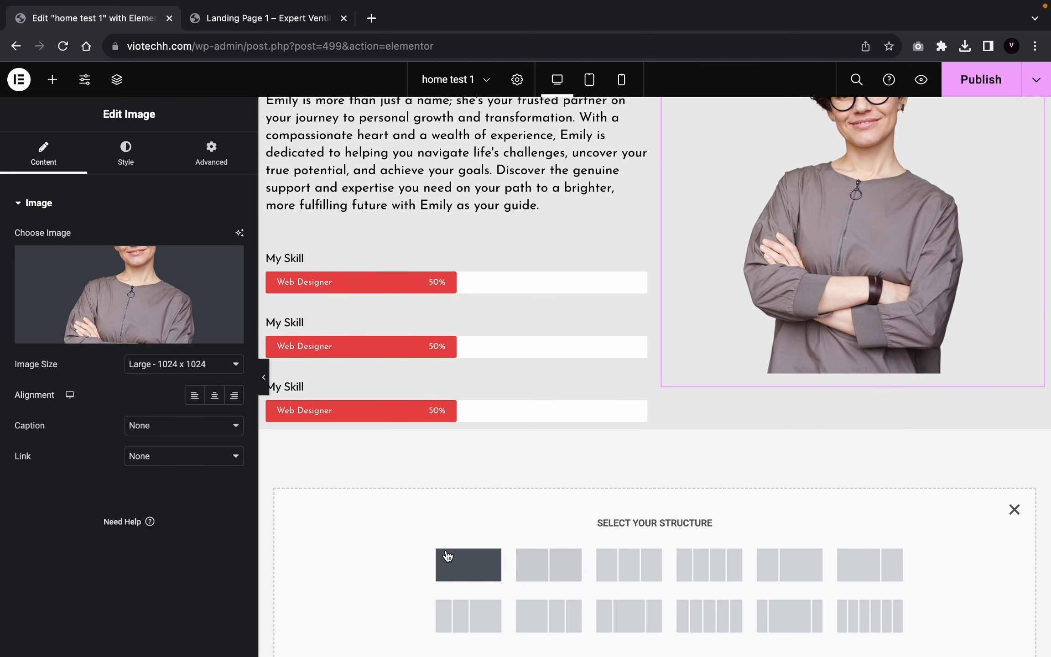
pyautogui.click(477, 578)
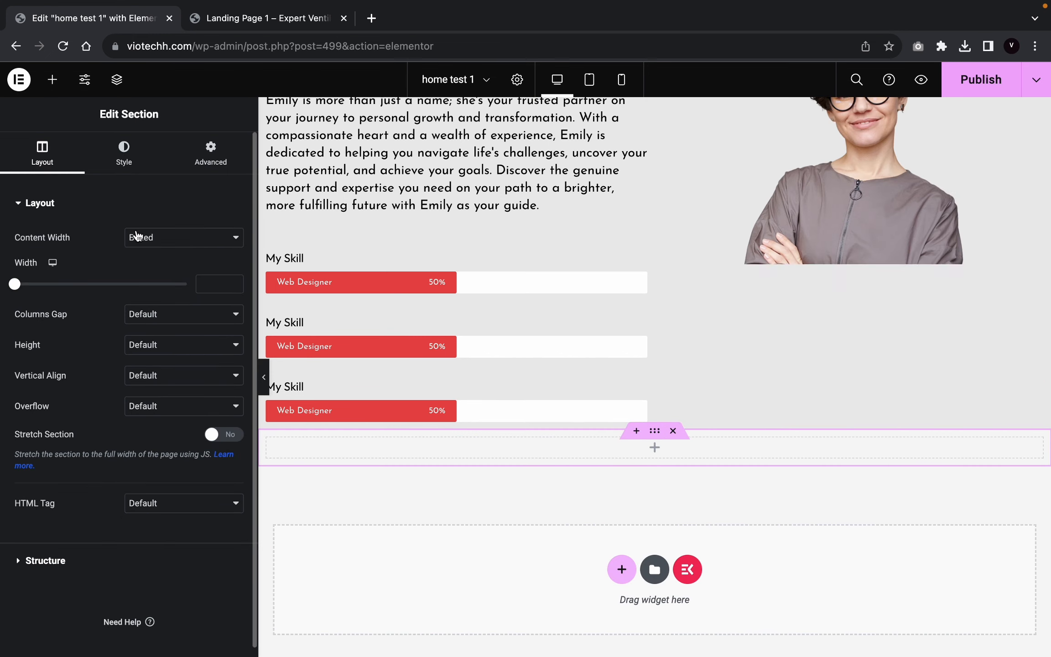
pyautogui.click(213, 285)
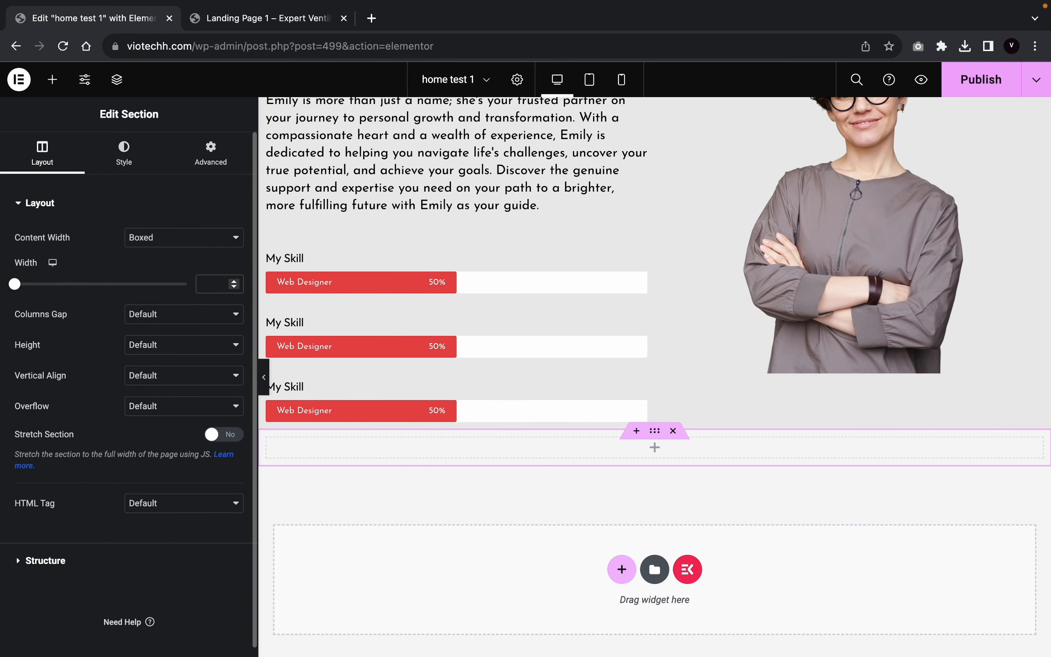
pyautogui.write('1313')
# Step: Add the ElementsKit Heading widget to the new section and center its alignment
pyautogui.click(52, 79)
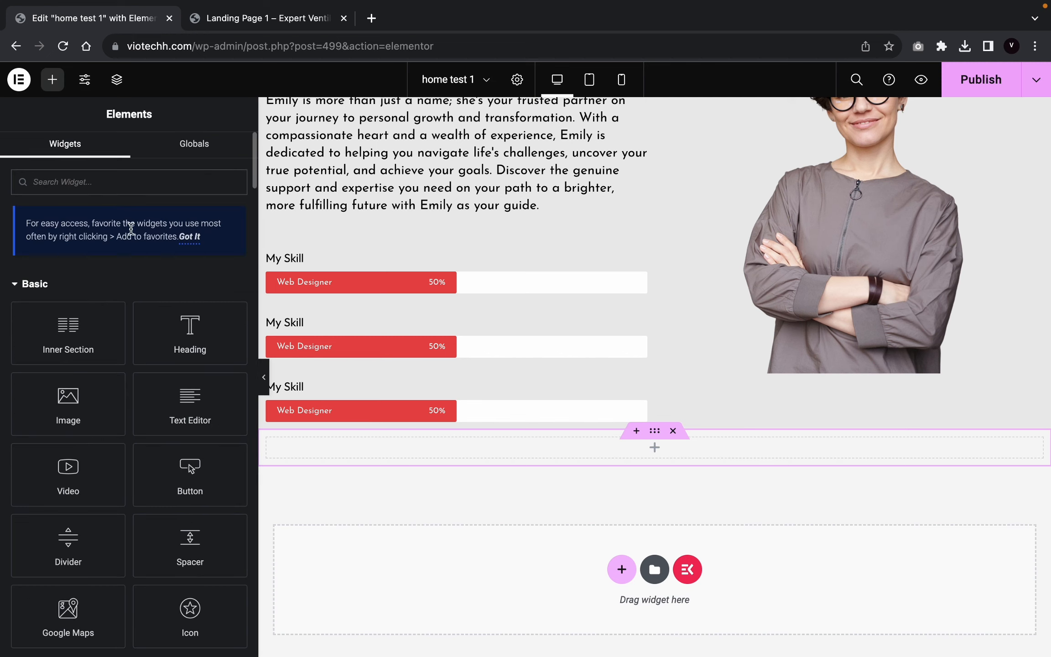
pyautogui.write('heading')
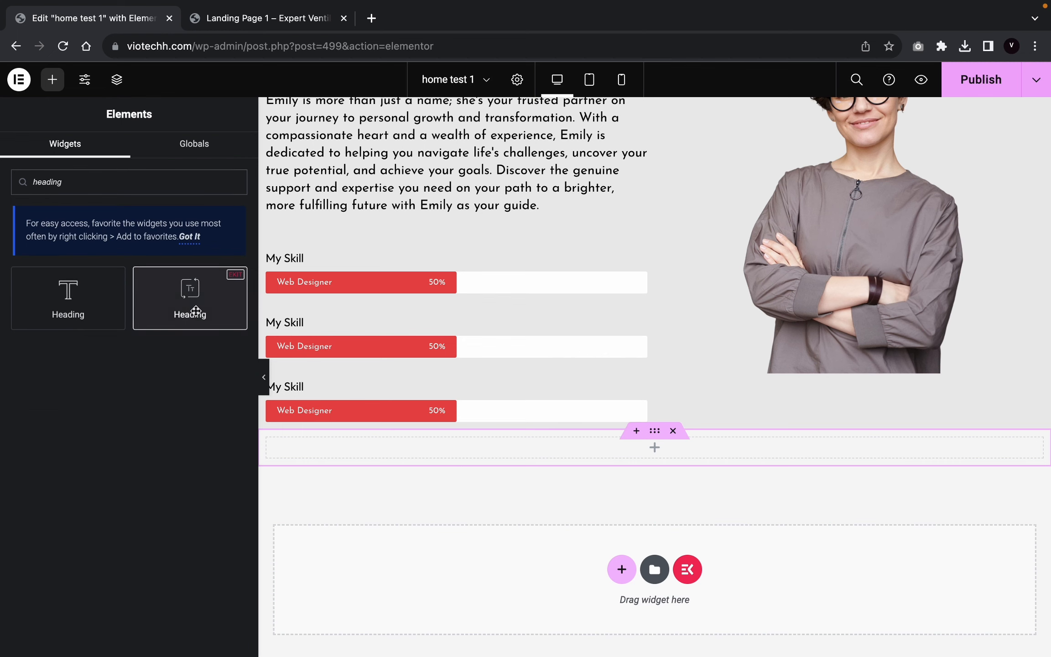
pyautogui.moveTo(190, 298); pyautogui.dragTo(659, 452)
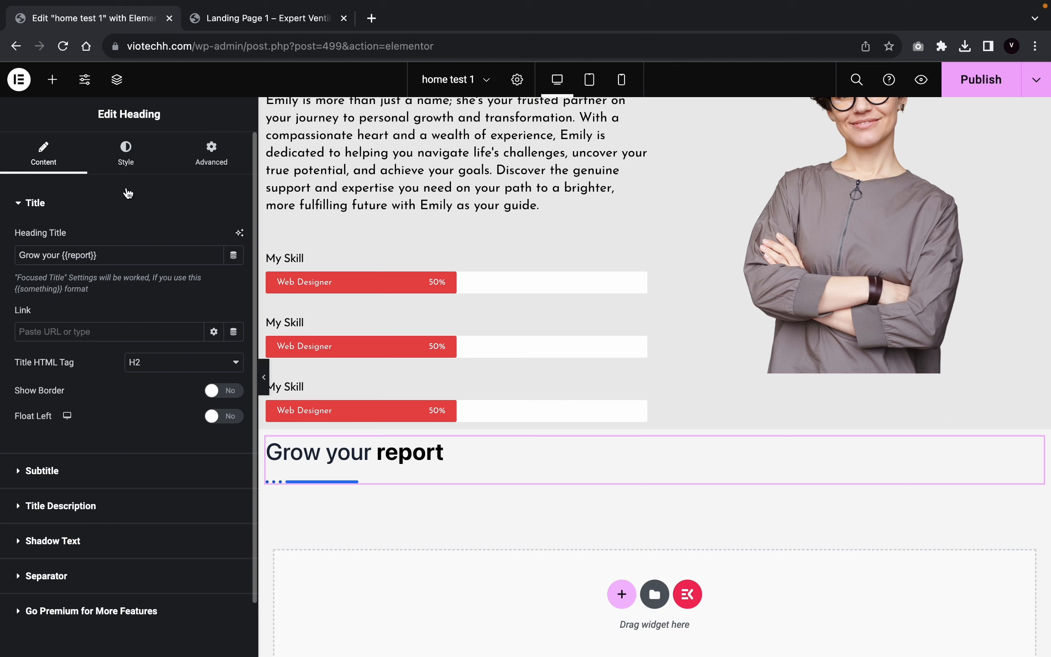
pyautogui.click(126, 150)
pyautogui.click(214, 241)
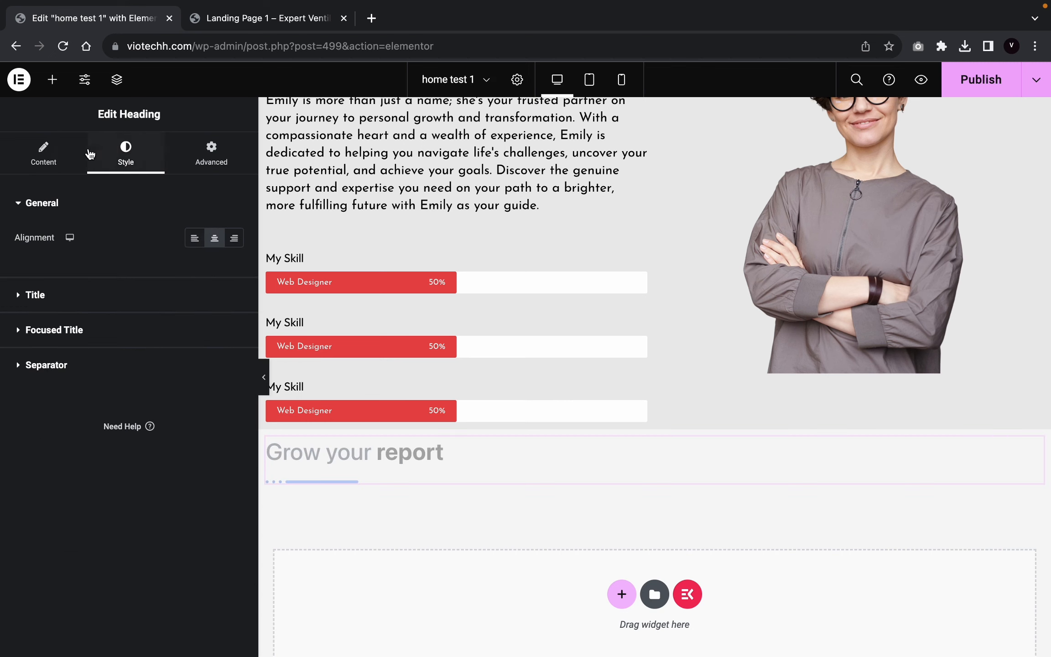
# Step: Replace the heading's title text with "Our Services"
pyautogui.click(73, 155)
pyautogui.tripleClick(120, 258)
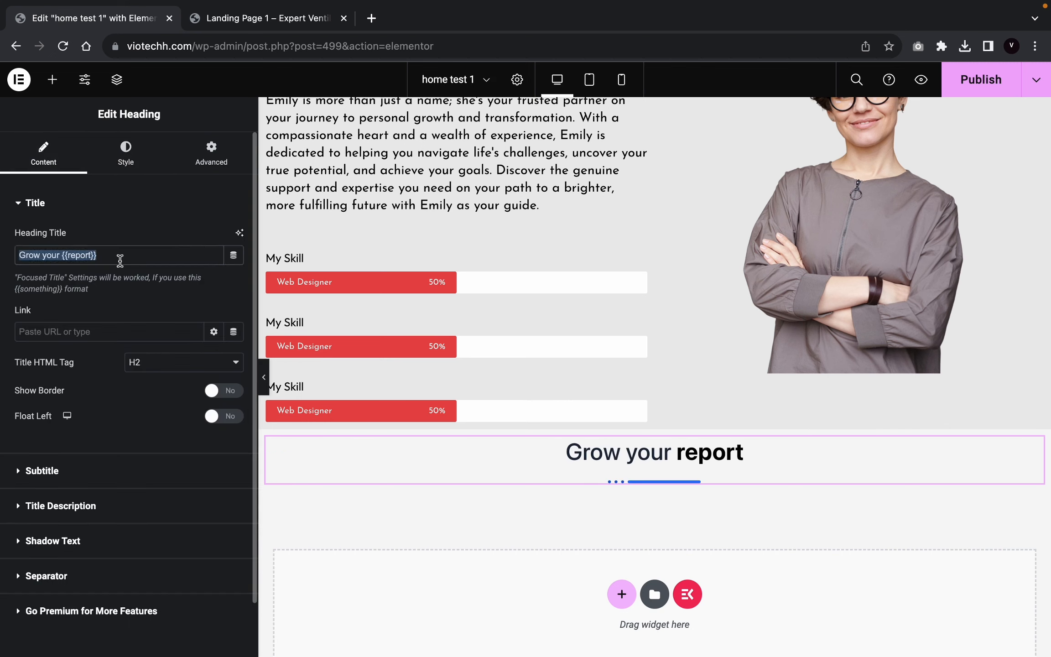
pyautogui.write('Our Serv')
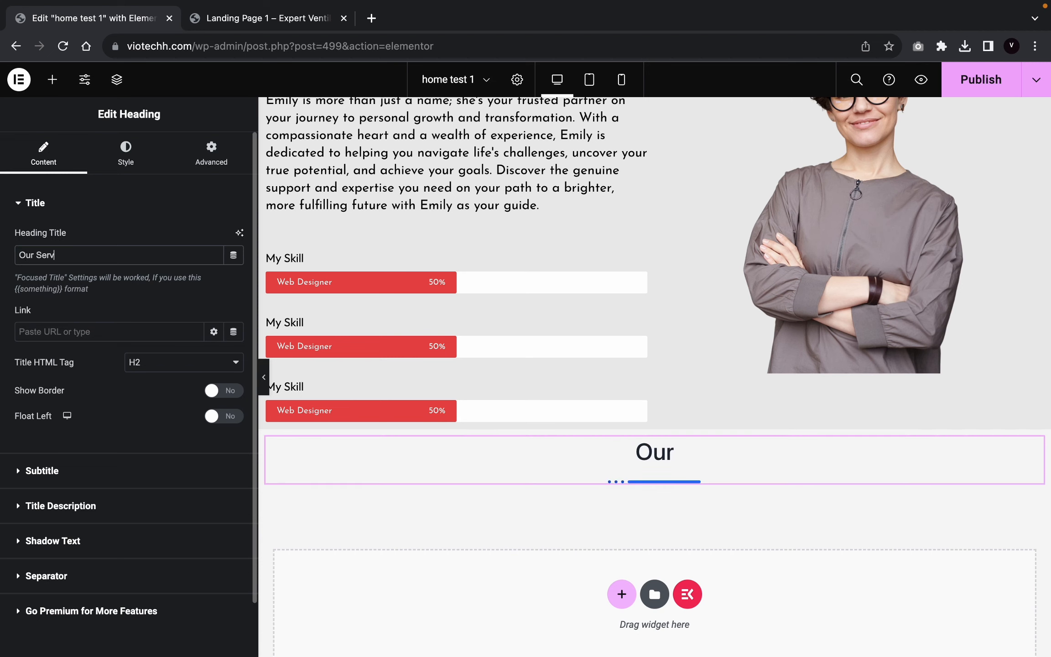
pyautogui.write('ices')
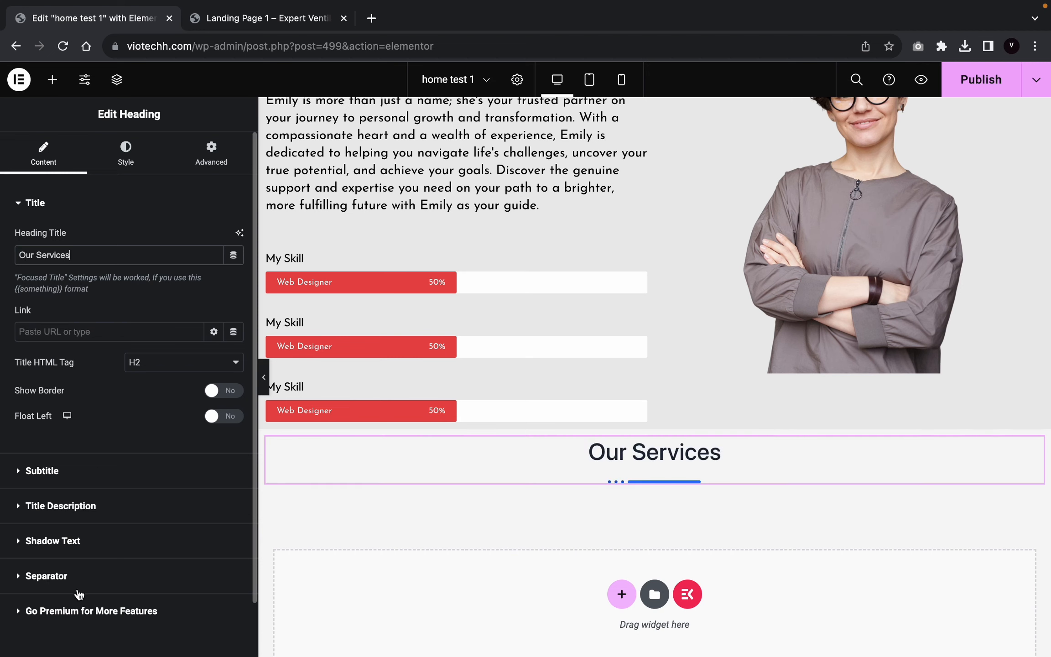
# Step: Change the heading's separator style to Solid
pyautogui.click(72, 583)
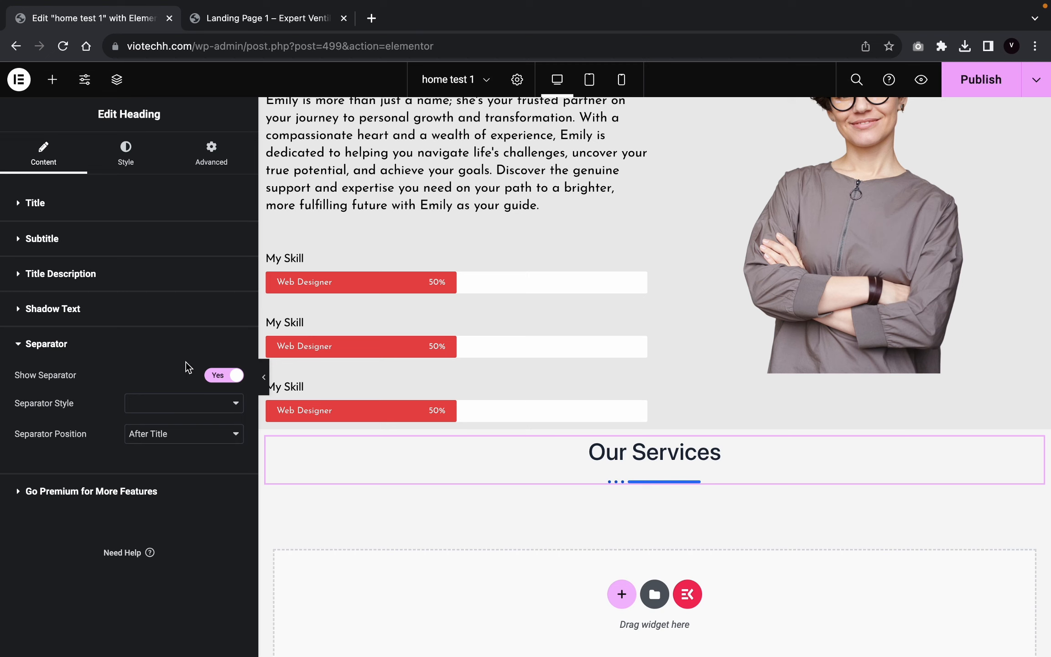
pyautogui.click(176, 403)
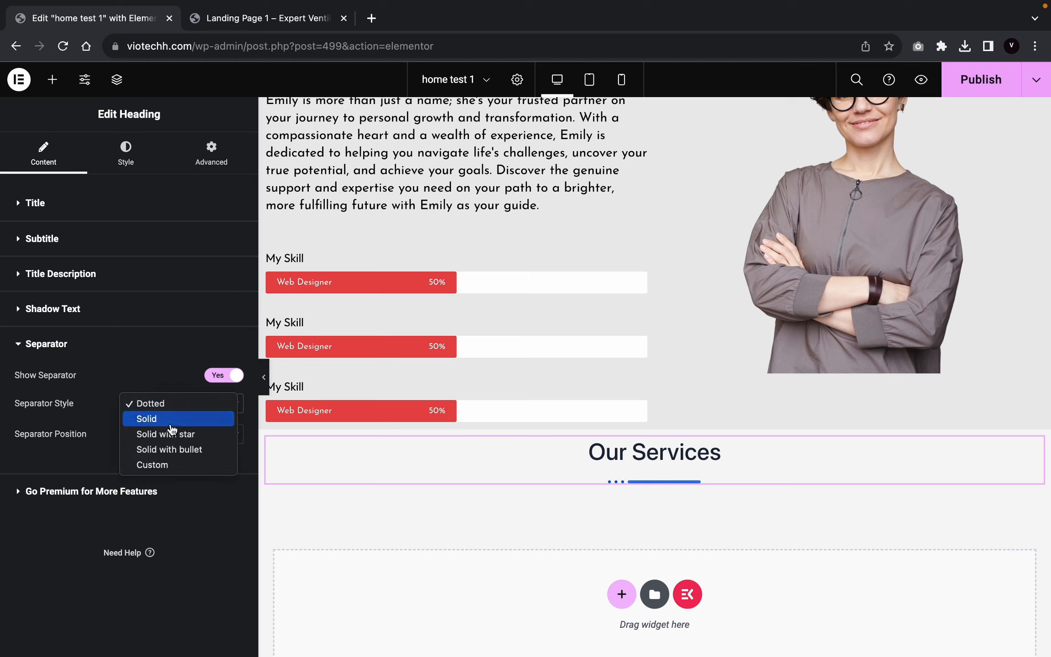
pyautogui.click(172, 423)
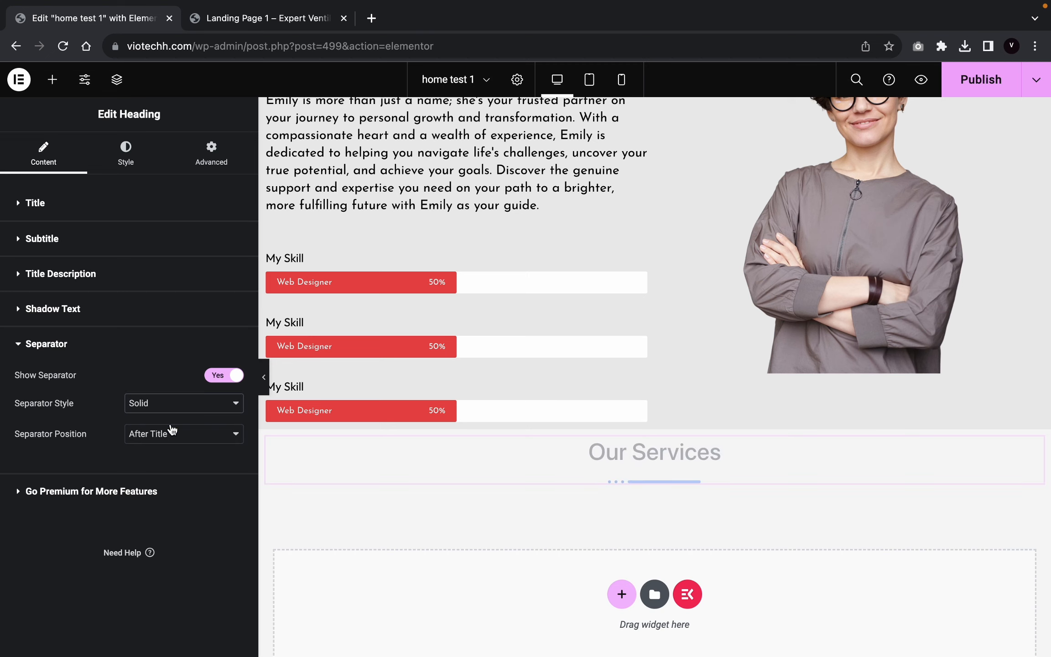
# Step: Unlink the separator's margins, set its top margin to -10 px and widen the separator to 138
pyautogui.click(120, 147)
pyautogui.click(86, 375)
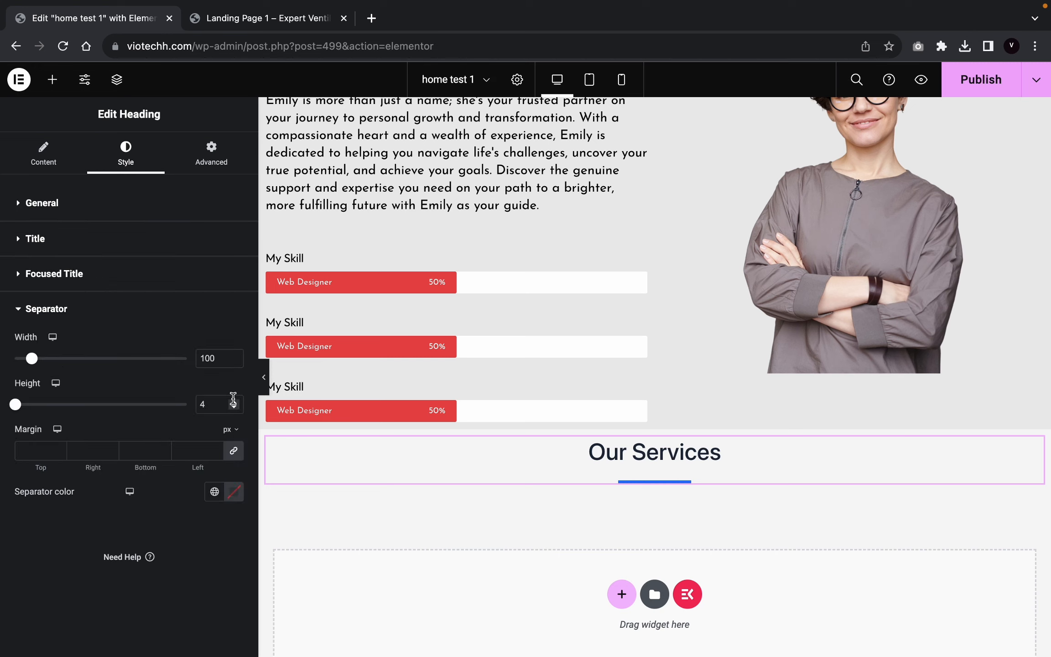
pyautogui.click(235, 447)
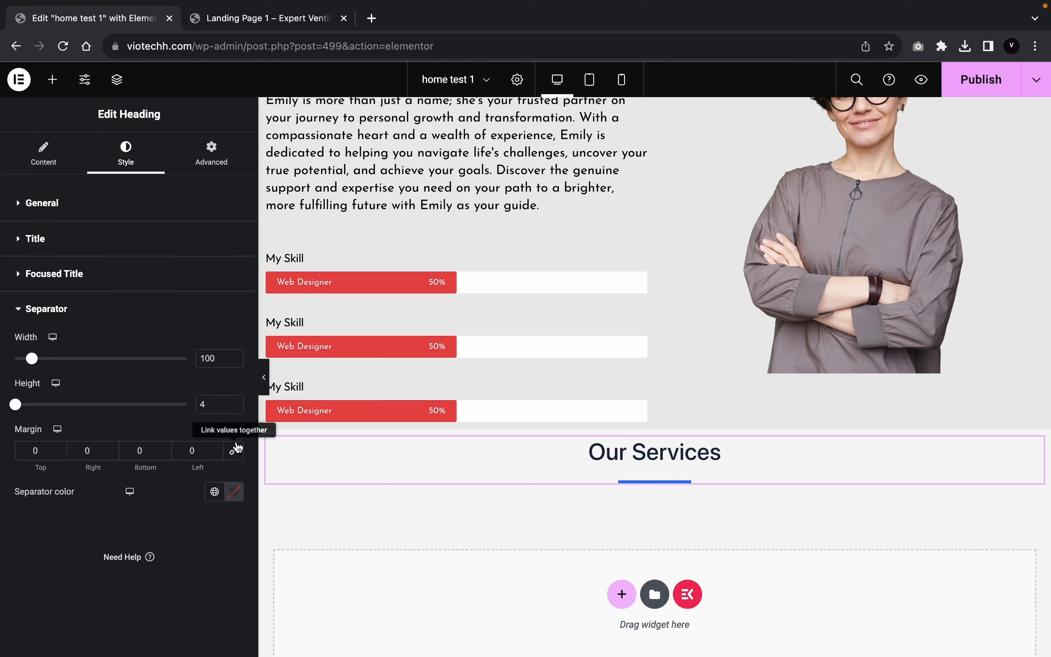
pyautogui.click(59, 453)
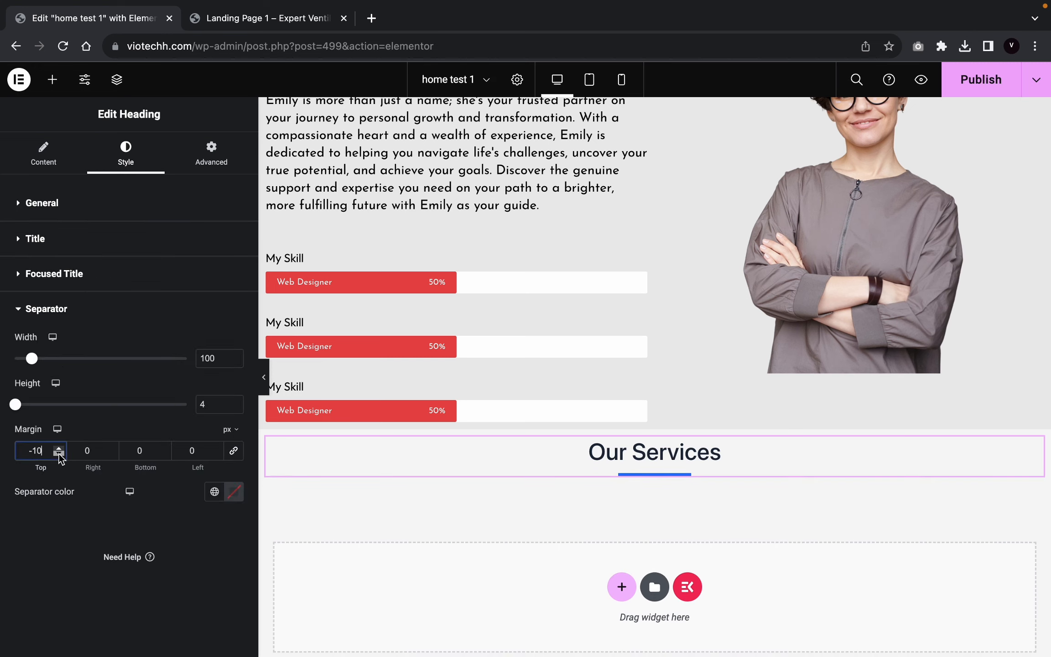
pyautogui.click(59, 445)
pyautogui.moveTo(32, 359); pyautogui.dragTo(41, 359)
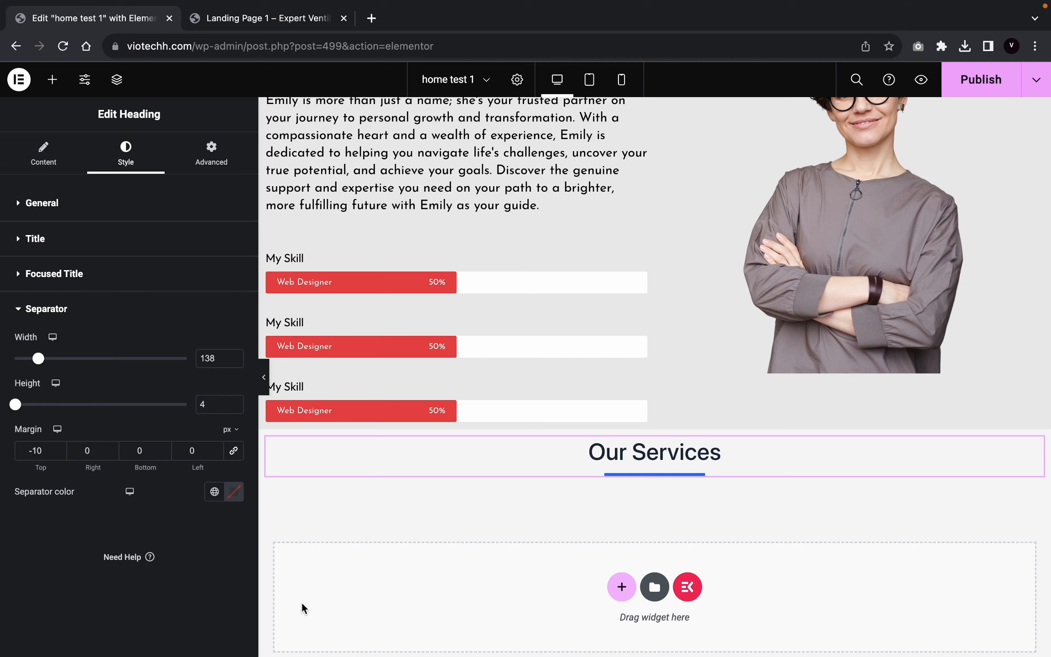
# Step: Color the heading's separator with the red global color #E74848
pyautogui.click(209, 491)
pyautogui.scroll(-5, 152, 422)
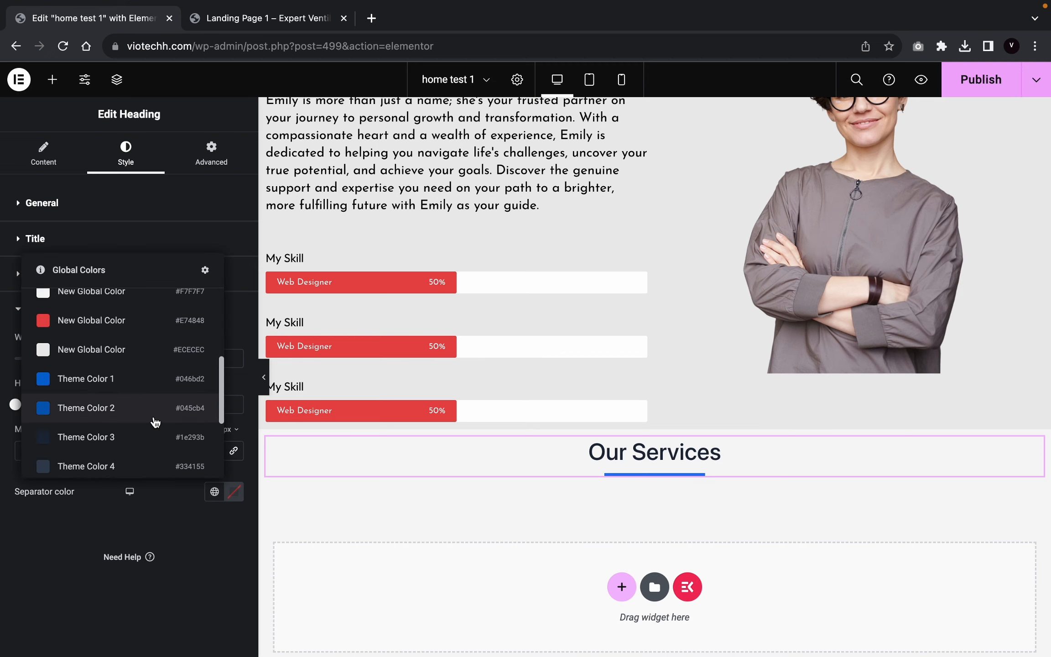
pyautogui.click(130, 330)
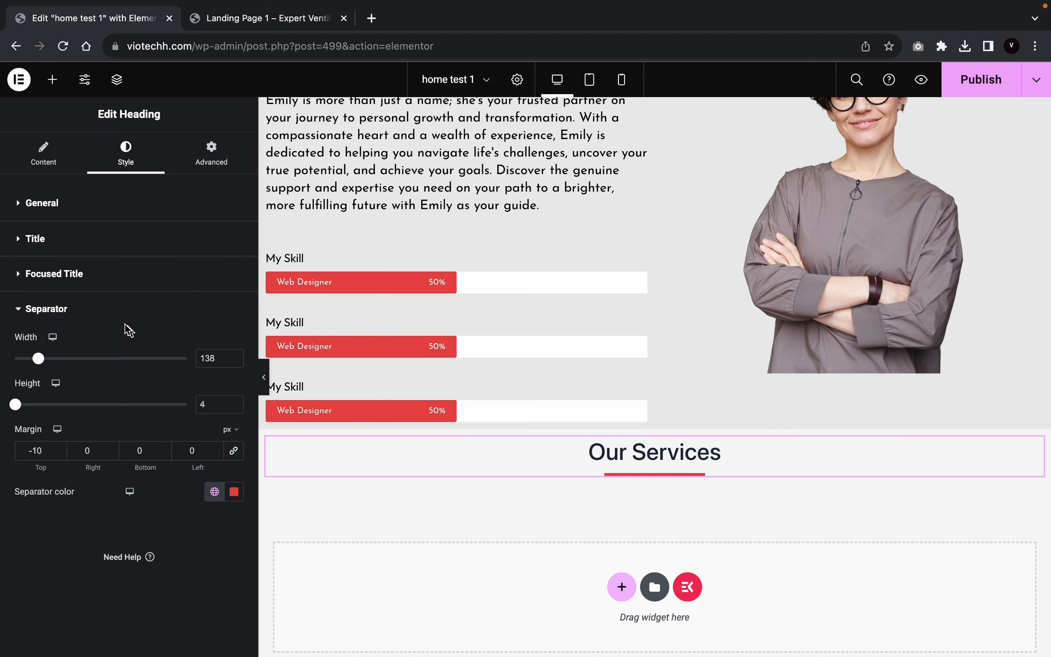
# Step: Set the Our Services title color to the global Black #000000
pyautogui.click(67, 246)
pyautogui.click(215, 272)
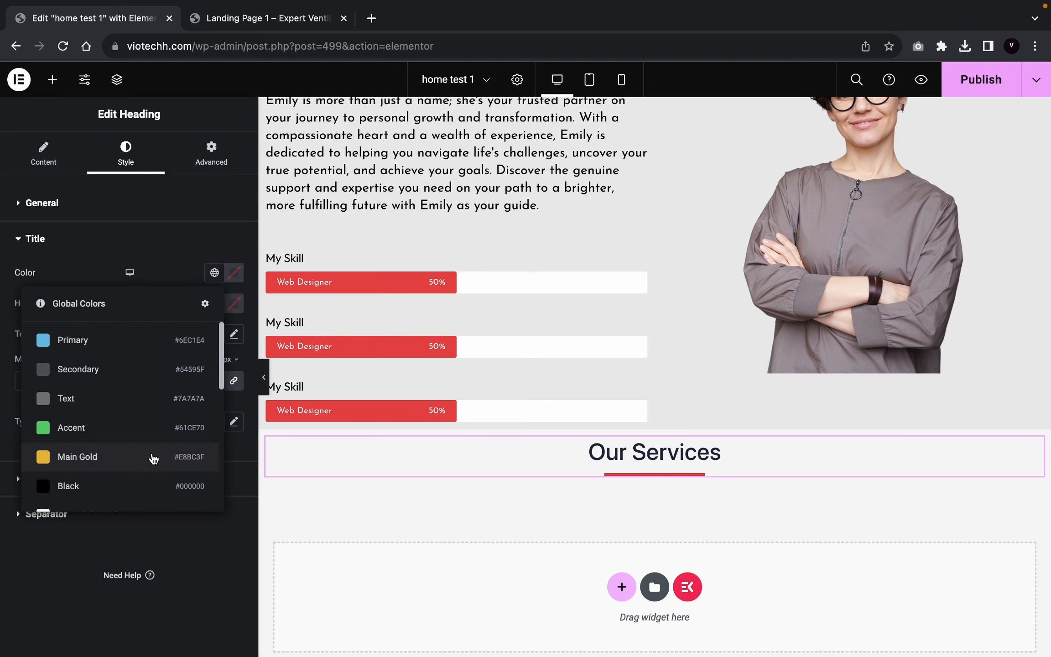
pyautogui.click(133, 487)
# Step: Set the Our Services title font to Outfit at 36 px and preview the page at full width
pyautogui.click(234, 421)
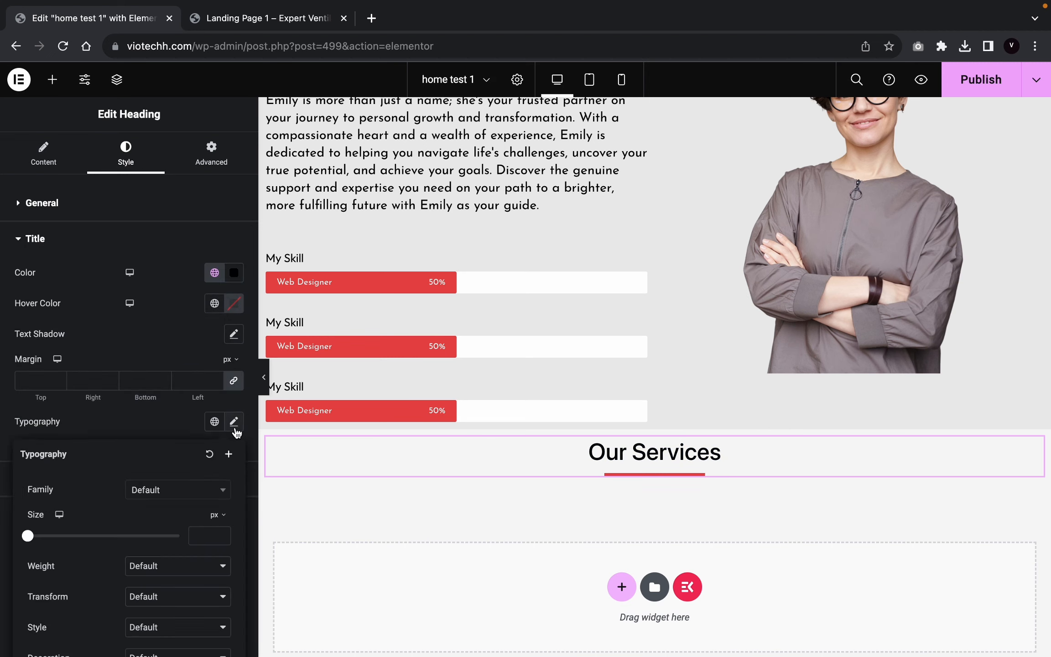
pyautogui.click(193, 497)
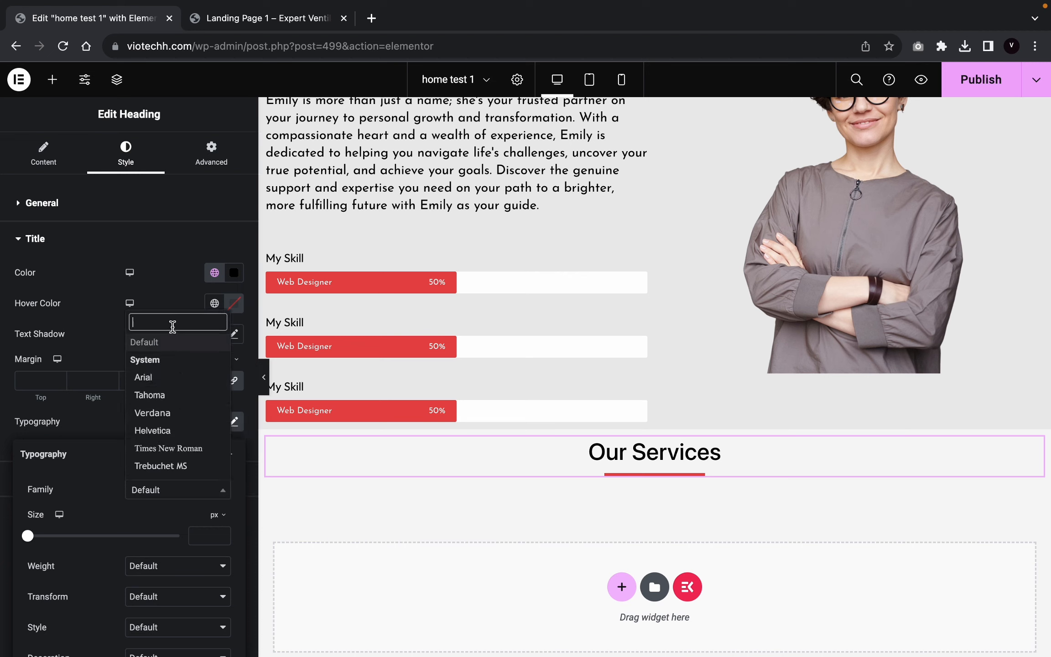
pyautogui.write('out')
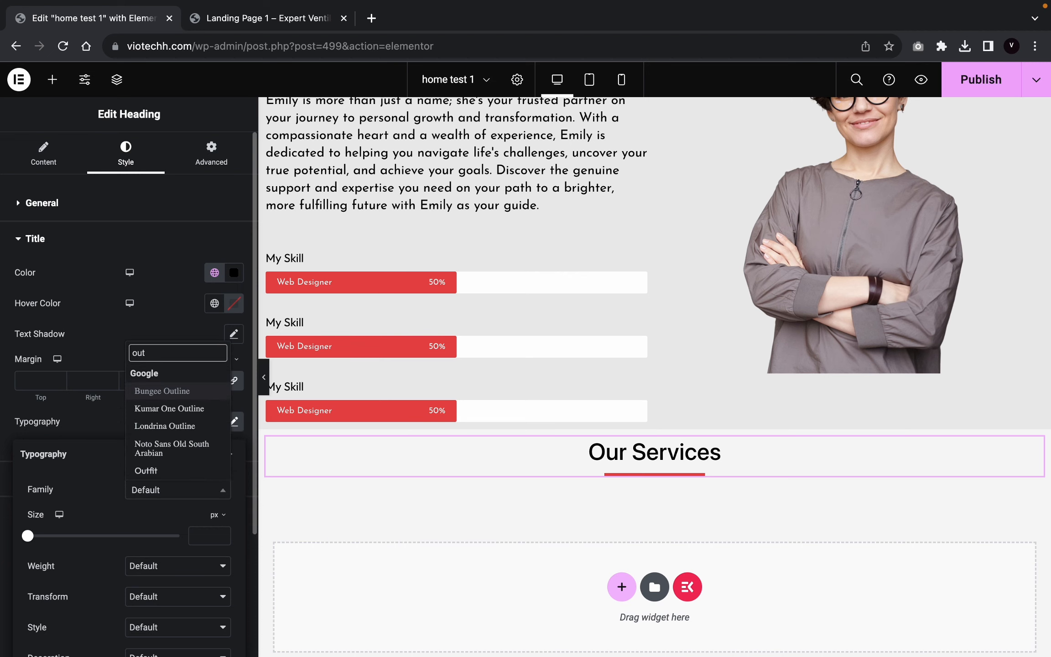
pyautogui.click(179, 470)
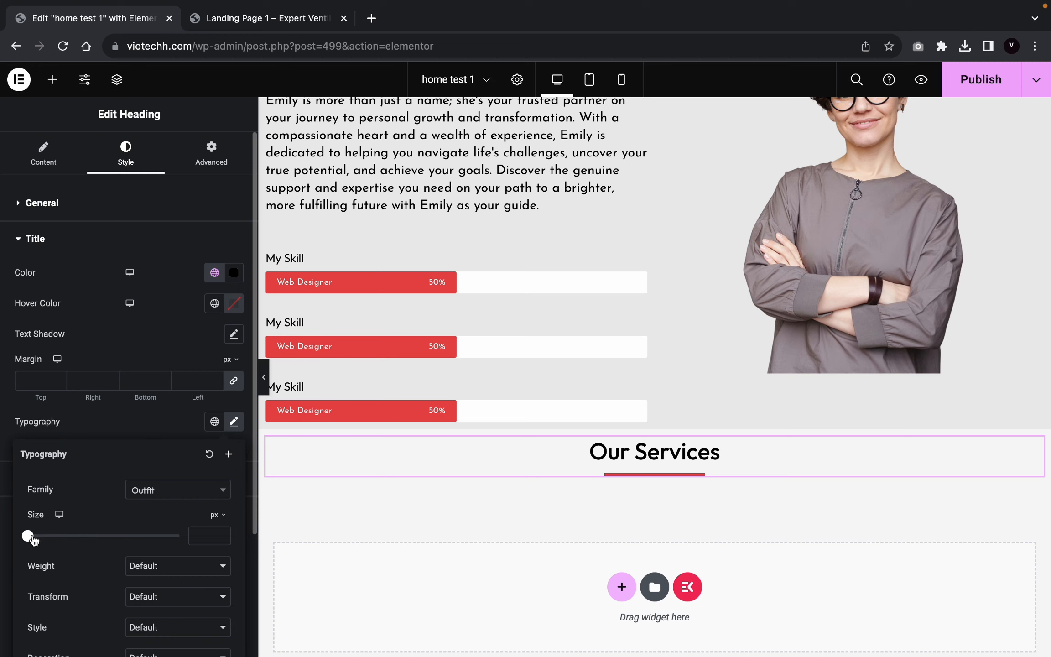
pyautogui.moveTo(29, 539); pyautogui.dragTo(56, 545)
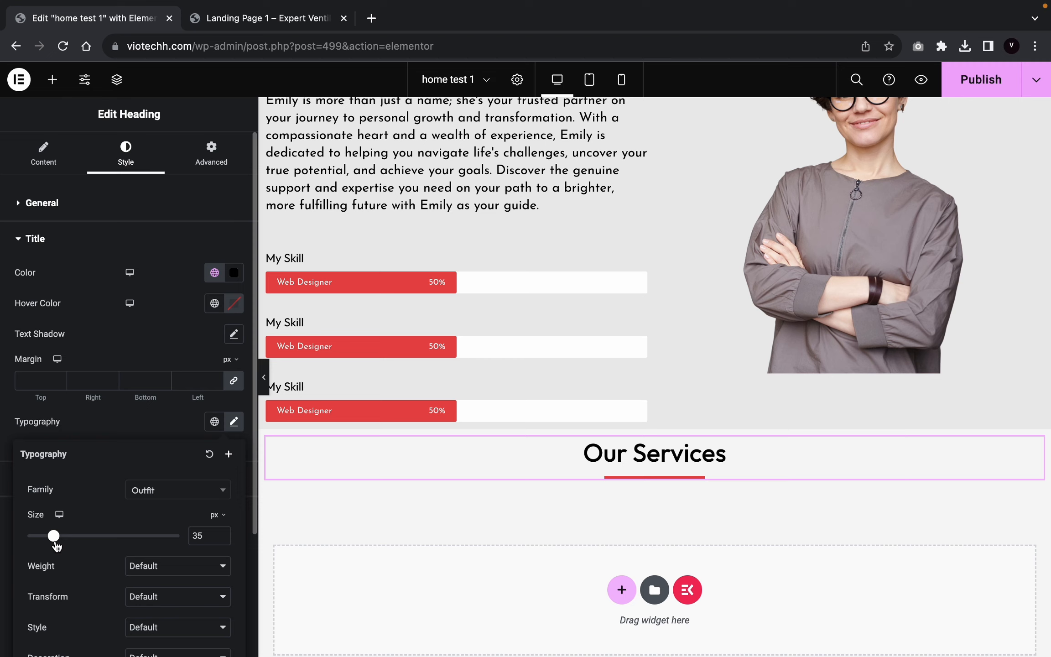
pyautogui.click(222, 533)
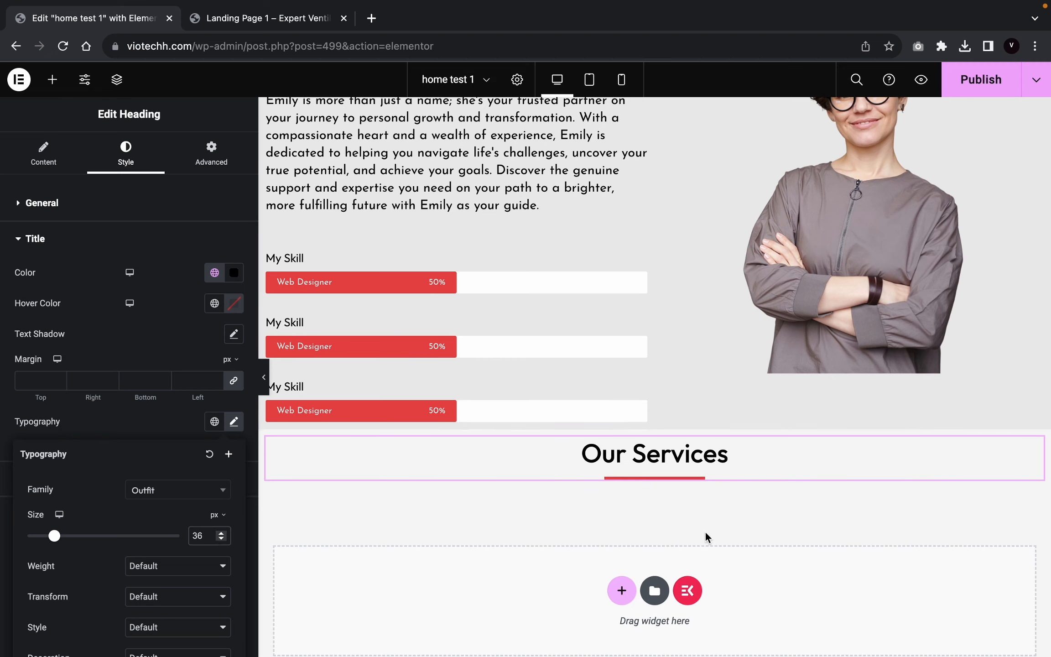
pyautogui.click(265, 378)
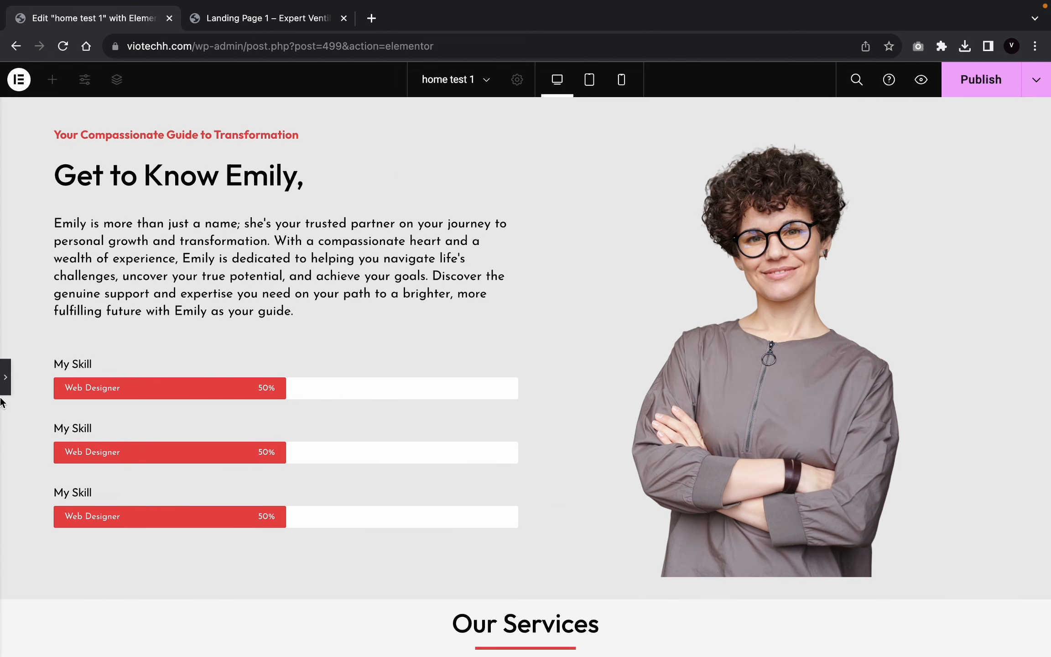
pyautogui.click(5, 383)
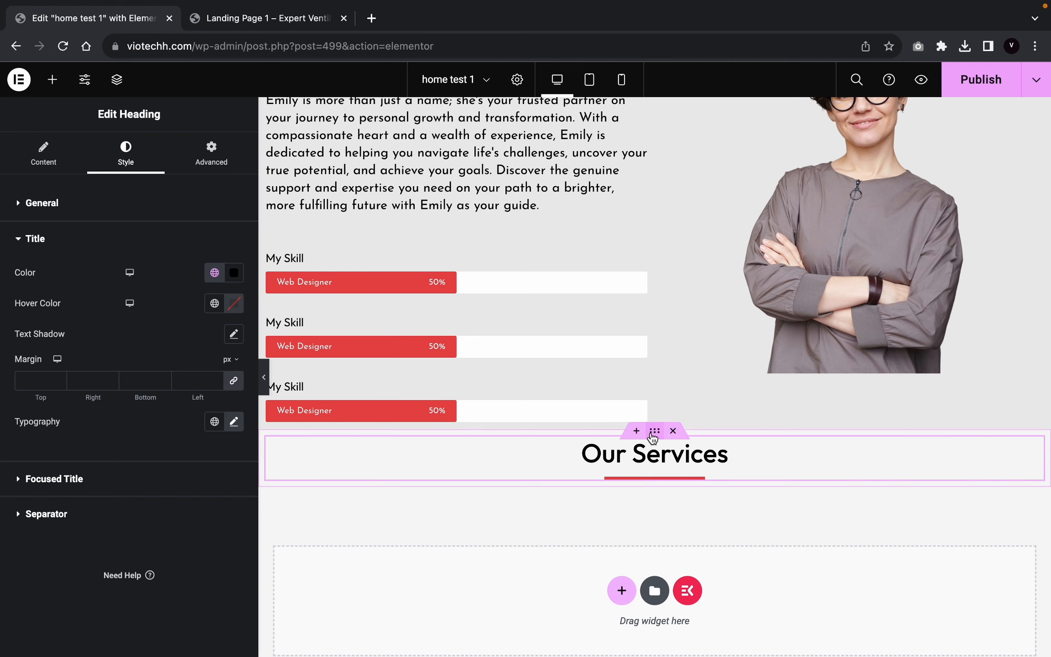
# Step: Unlink the Our Services section's margins, set its top margin to 47 px and preview the spacing at full width
pyautogui.click(653, 437)
pyautogui.click(211, 155)
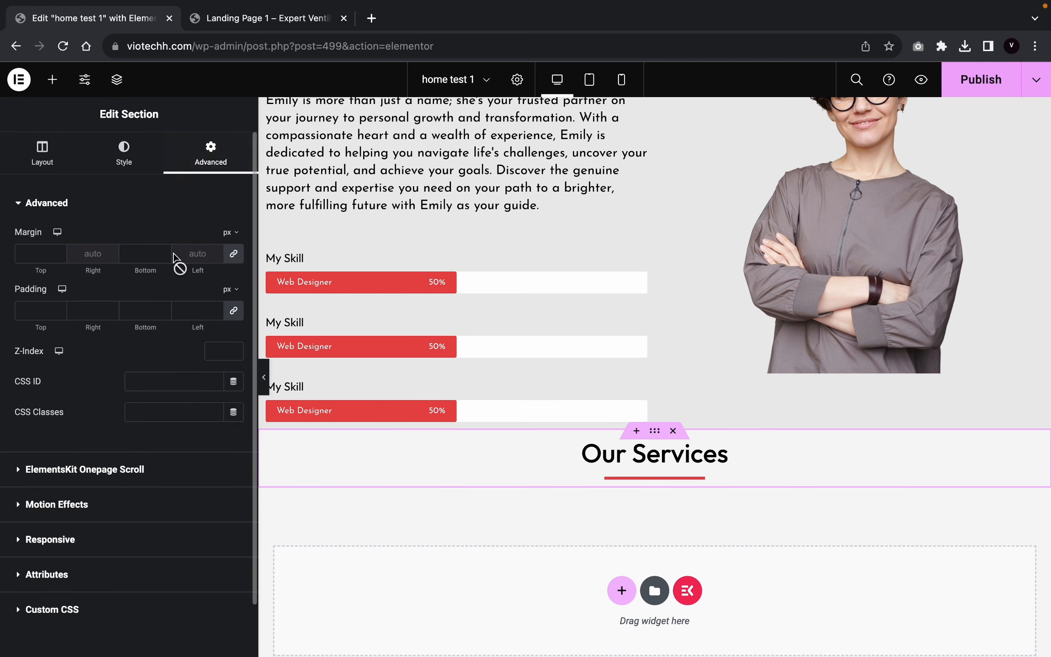
pyautogui.click(232, 255)
pyautogui.click(59, 252)
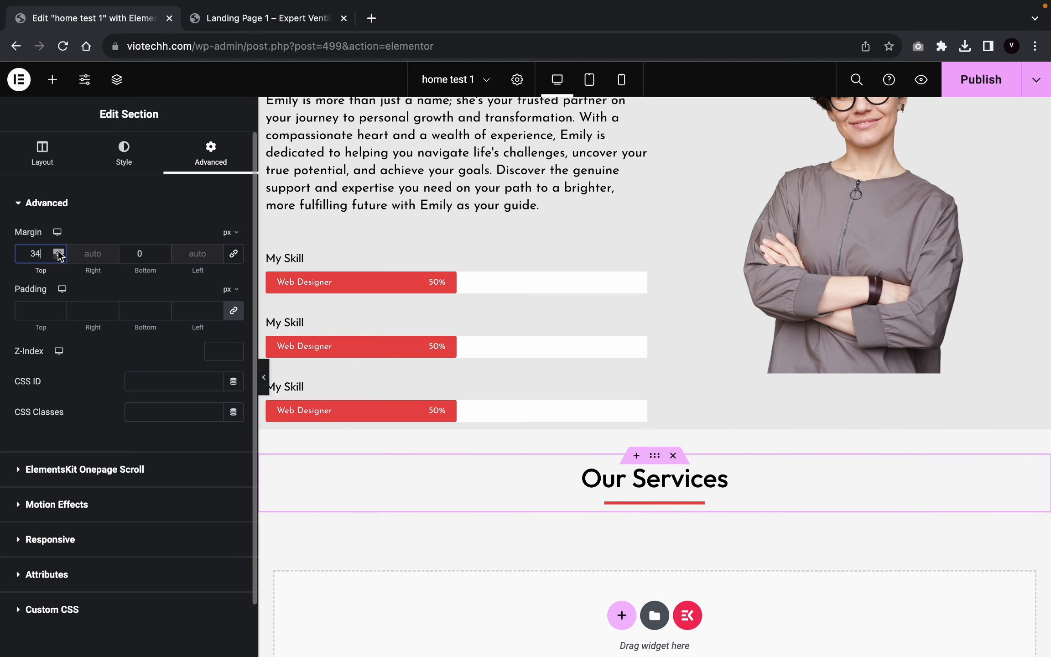
pyautogui.click(260, 378)
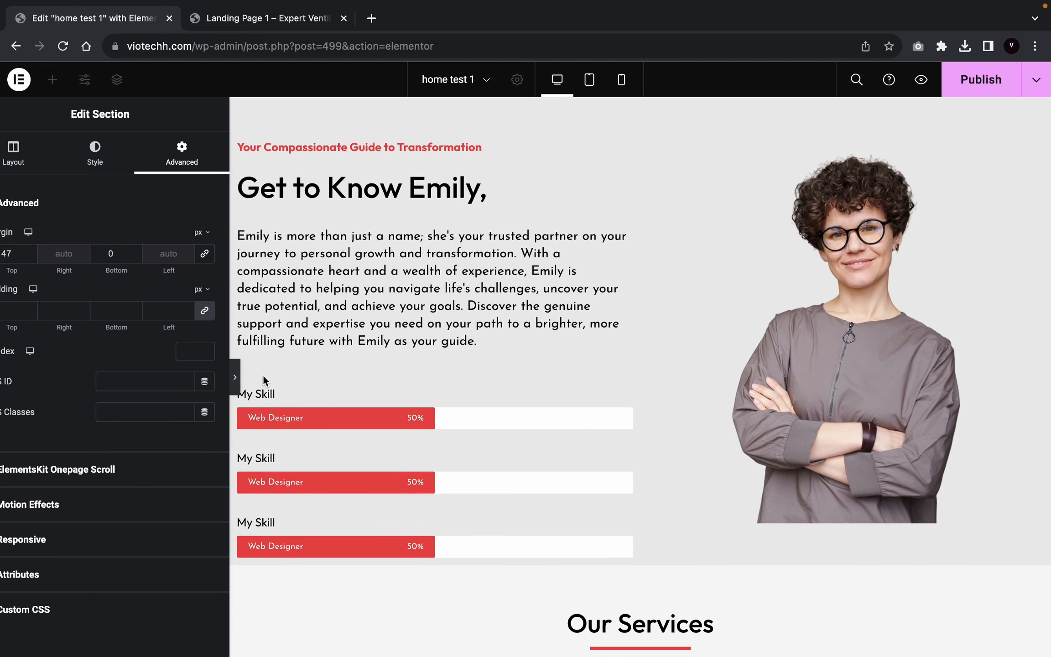
pyautogui.click(4, 384)
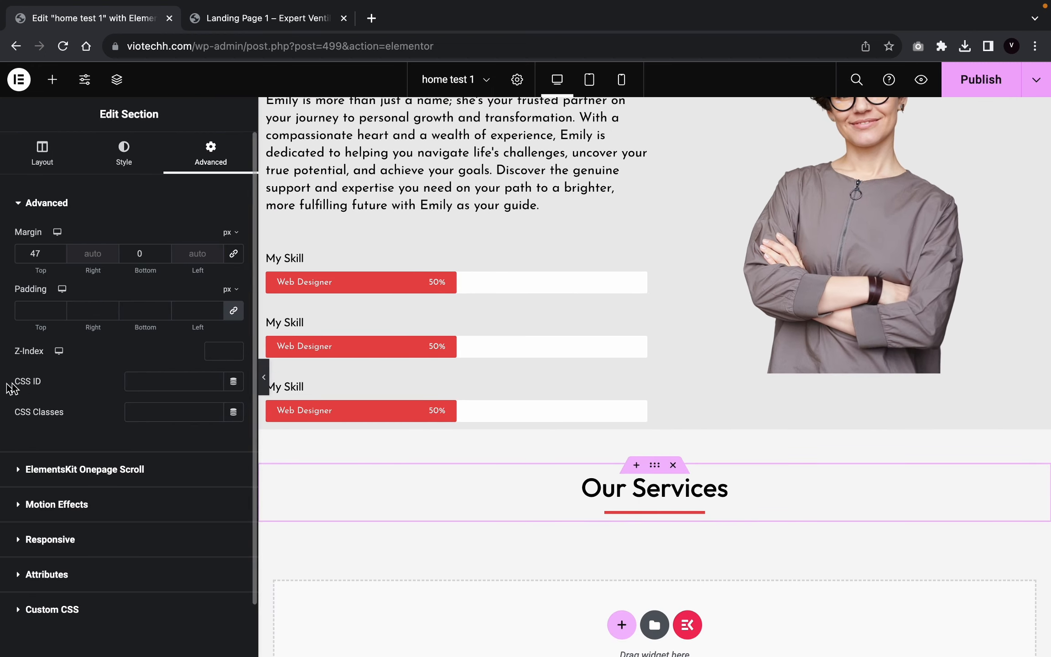
# Step: Set the Our Services section's top margin to 60 px and preview the spacing below the coach introduction at full width
pyautogui.scroll(2, 642, 417)
pyautogui.scroll(3, 642, 417)
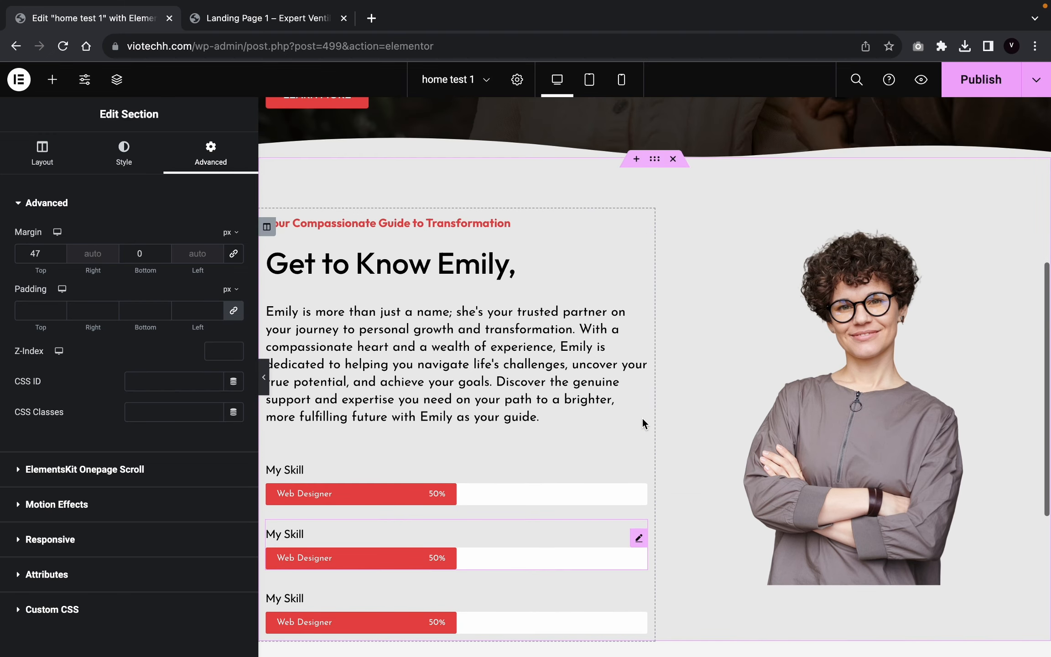
pyautogui.click(663, 240)
pyautogui.scroll(-5, 671, 346)
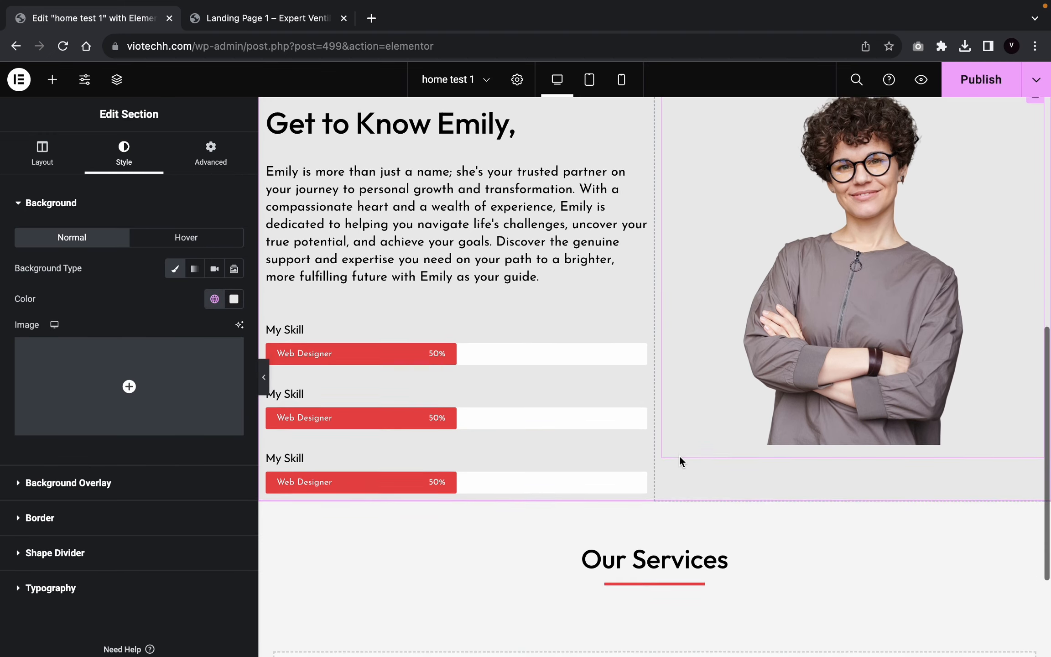
pyautogui.click(264, 379)
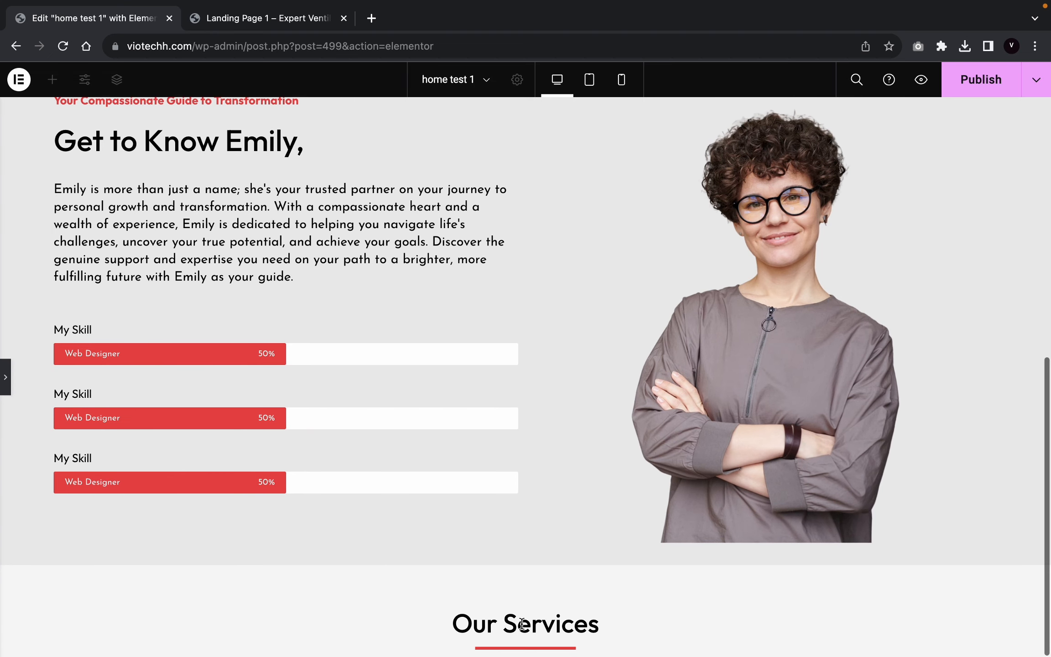
pyautogui.click(3, 390)
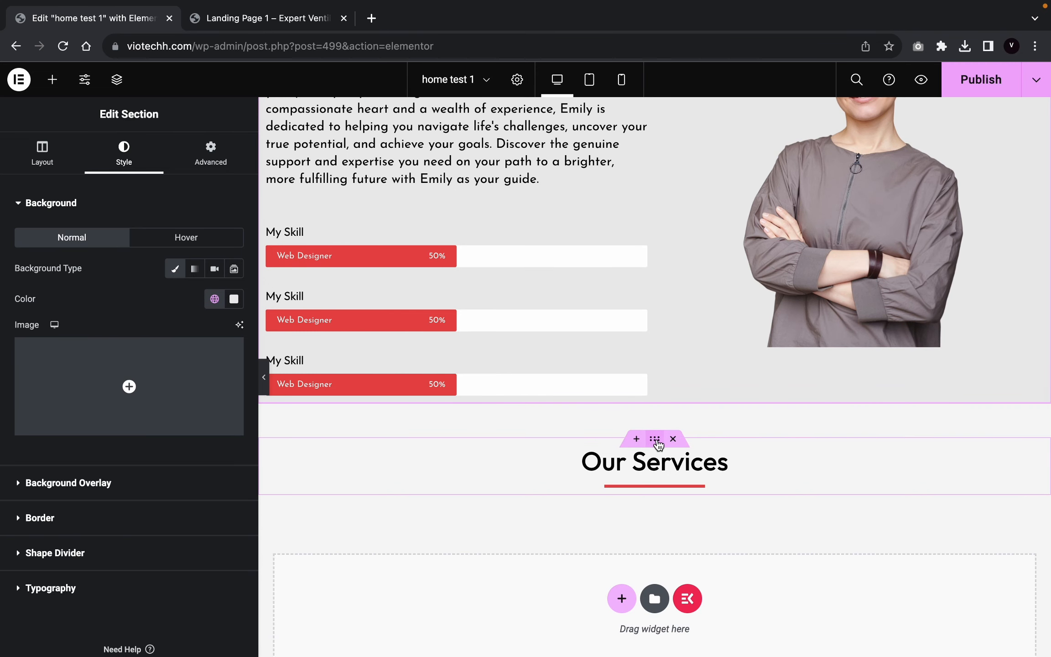
pyautogui.click(211, 150)
pyautogui.click(59, 252)
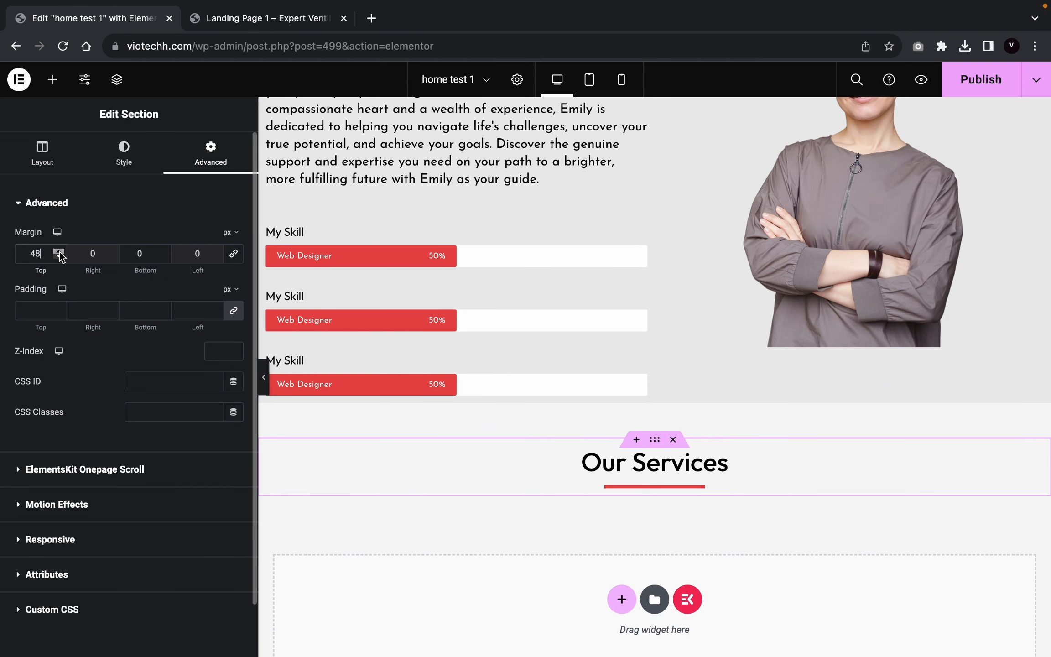
pyautogui.click(59, 257)
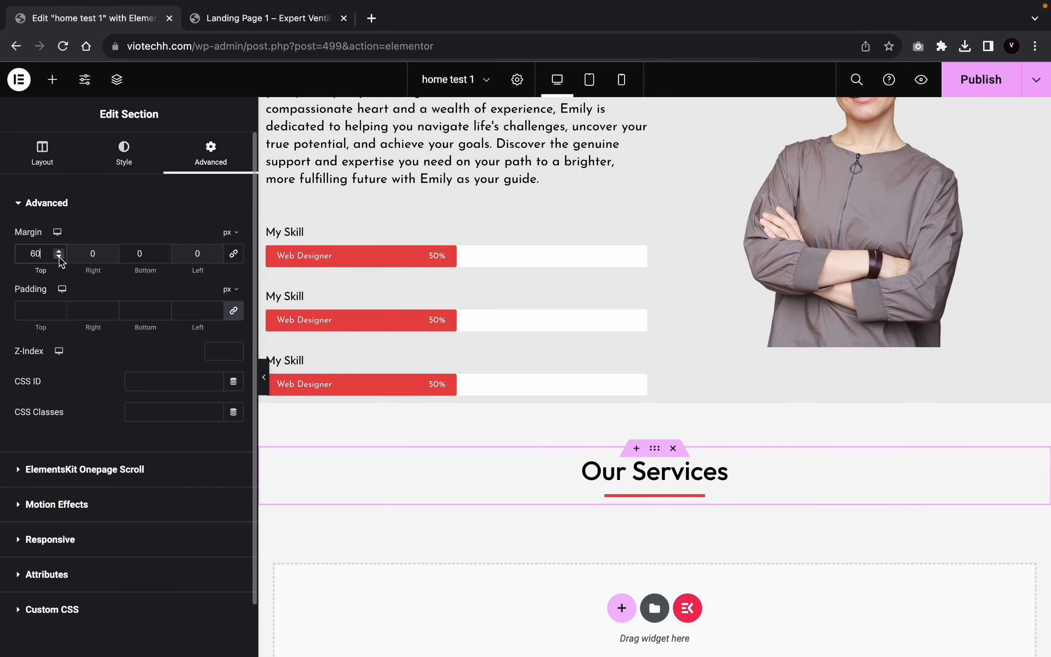
pyautogui.click(264, 377)
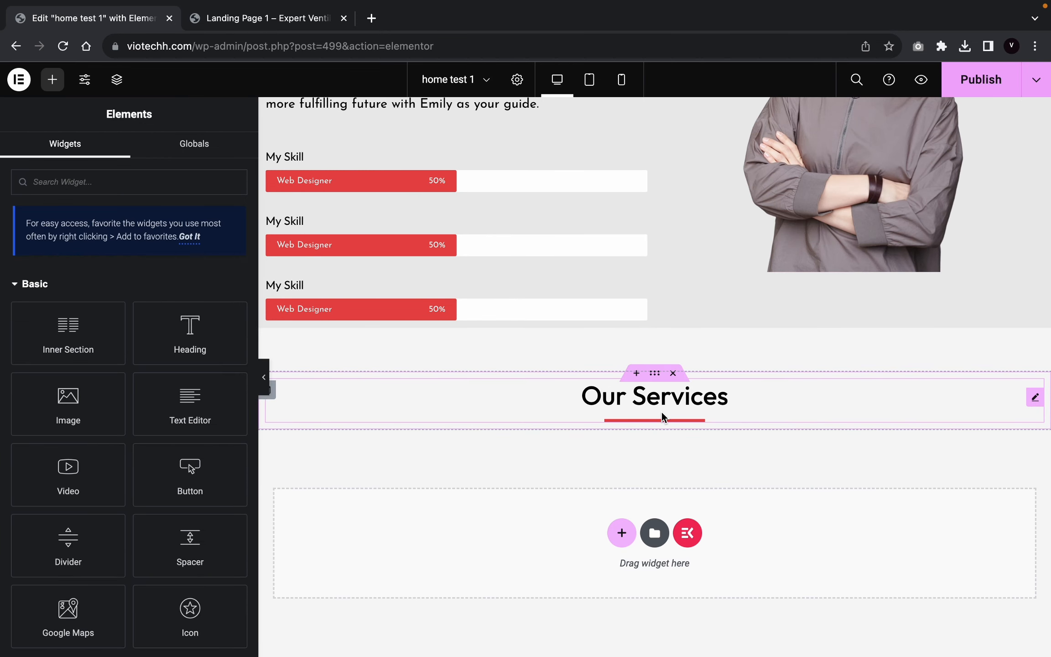
# Step: Check the services layout on the reference page and add a three-column section below the Our Services heading
pyautogui.click(299, 21)
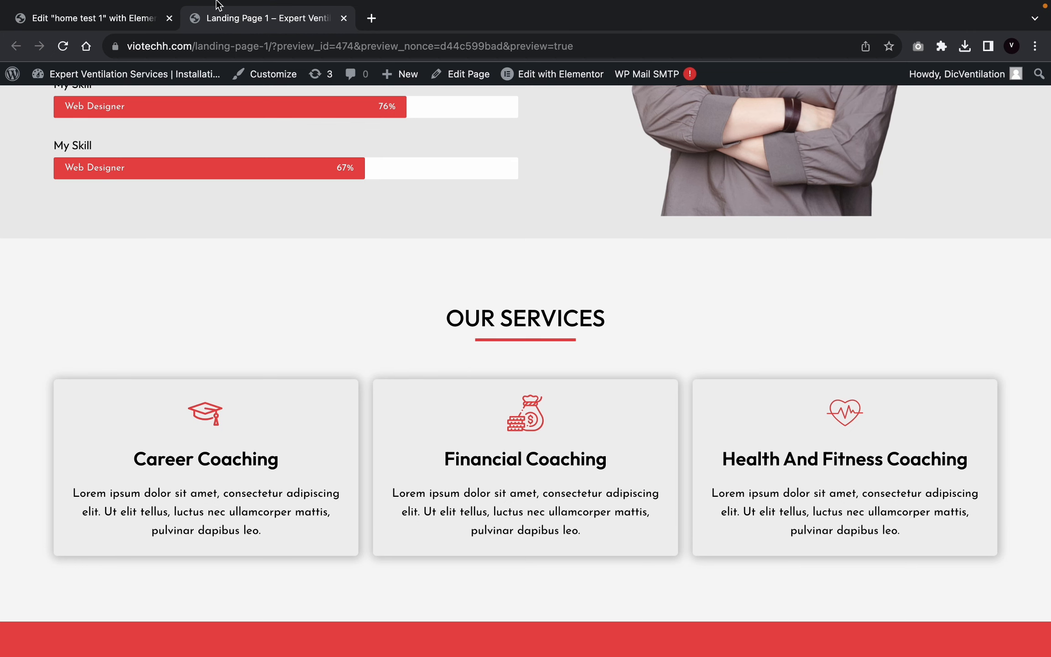
pyautogui.click(111, 25)
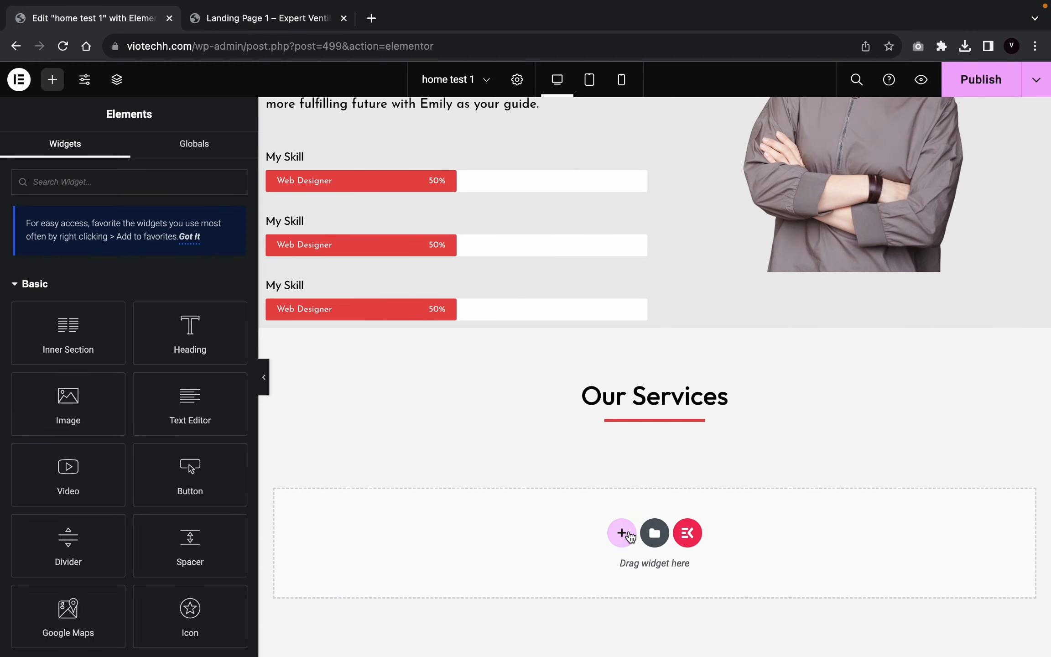
pyautogui.click(629, 534)
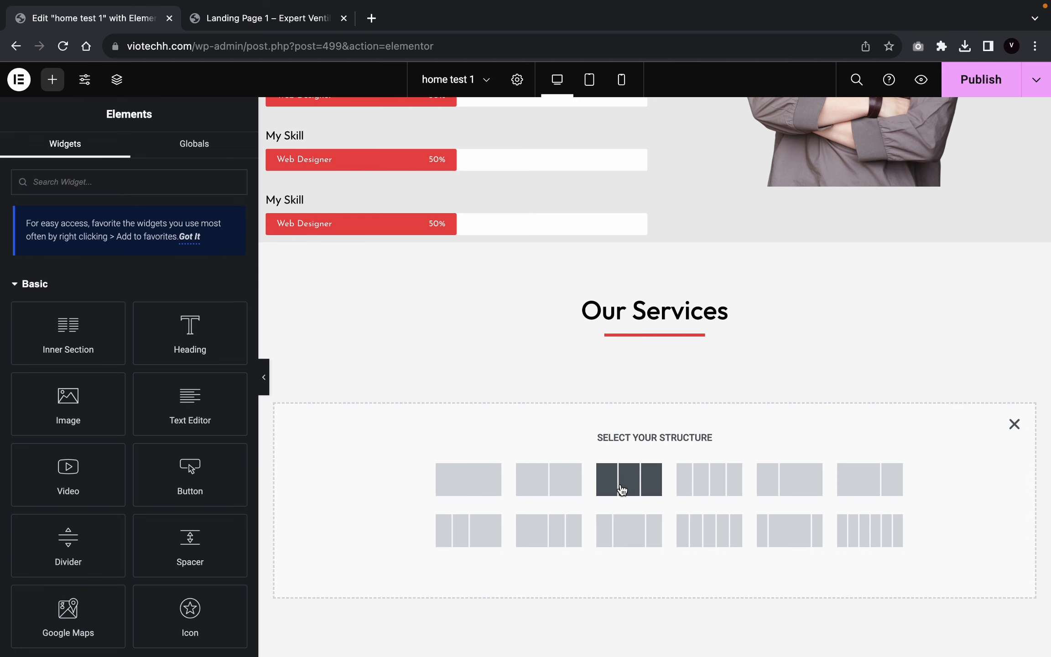
pyautogui.click(622, 489)
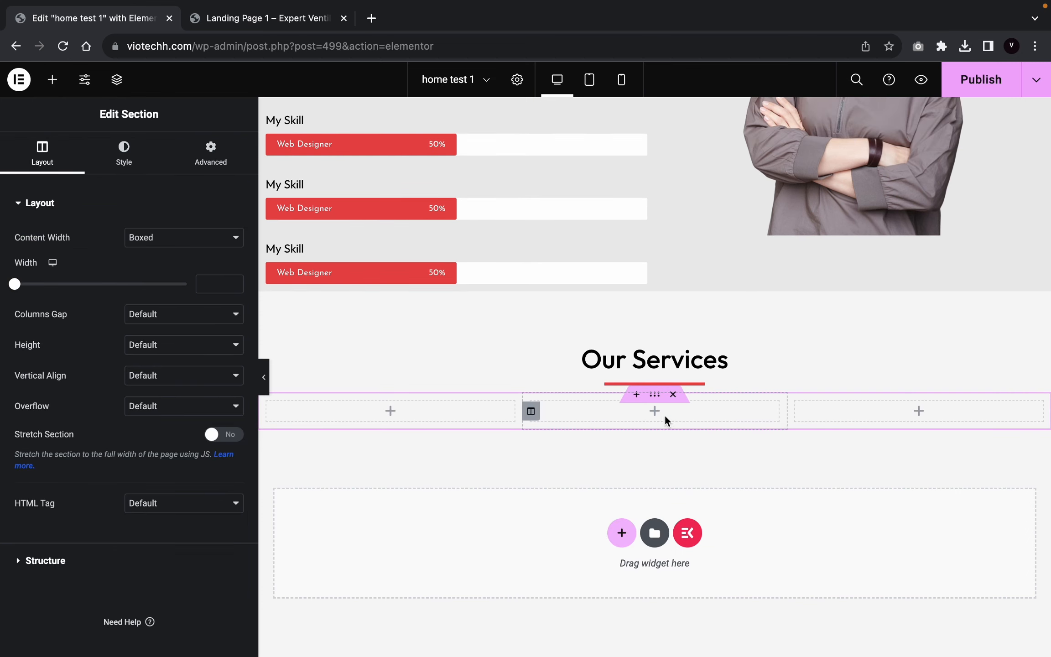
# Step: Add an Icon Box widget to each of the three columns below the Our Services heading
pyautogui.click(359, 408)
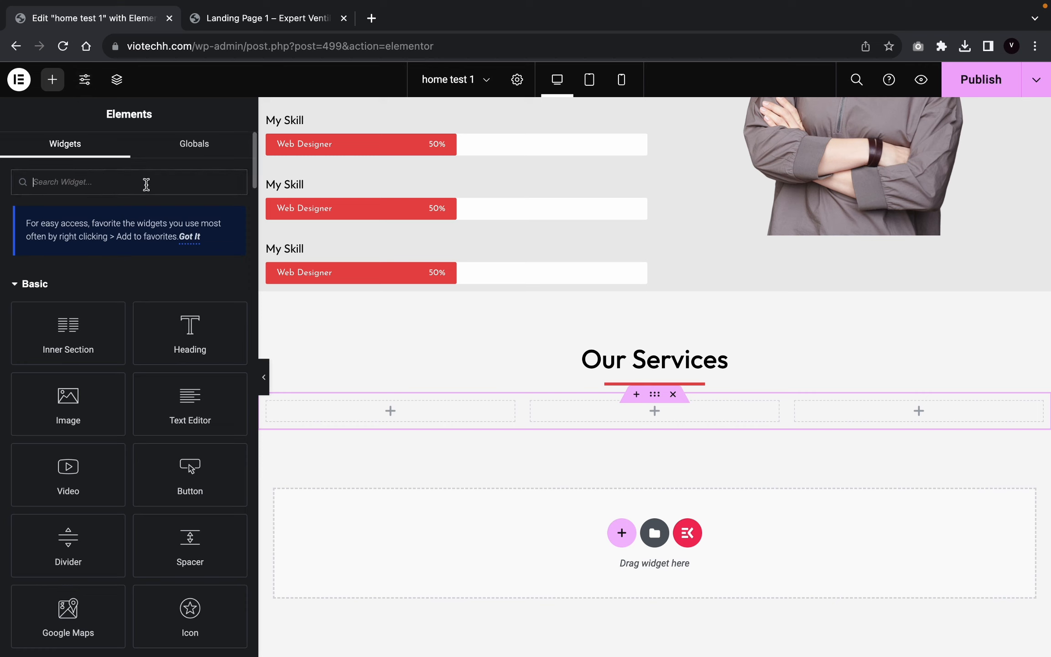
pyautogui.write('icon')
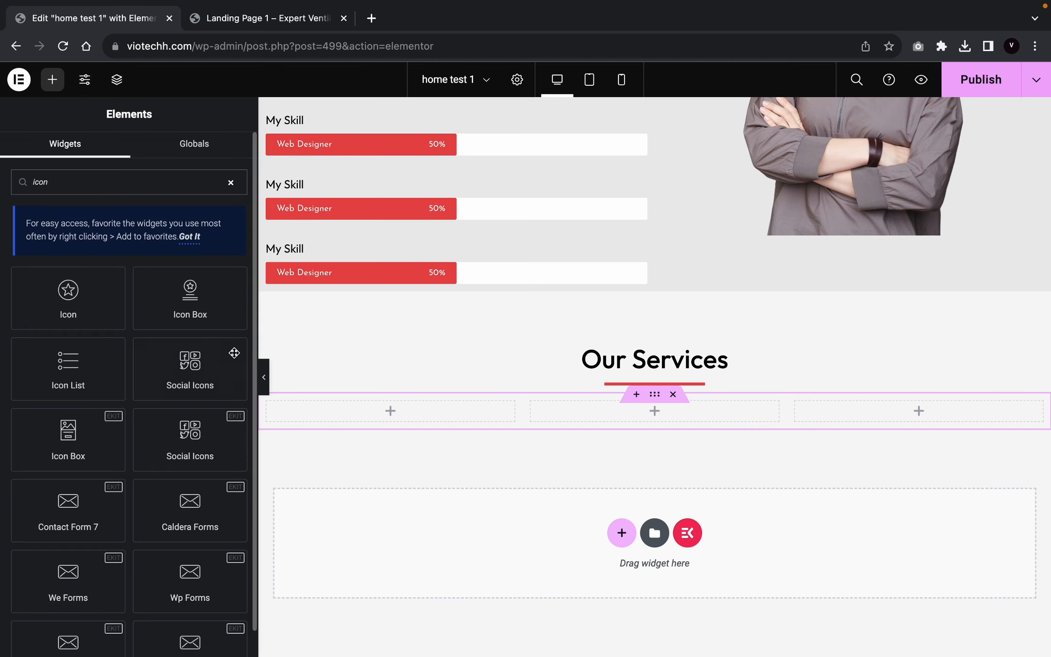
pyautogui.moveTo(190, 294); pyautogui.dragTo(421, 401)
pyautogui.rightClick(407, 384)
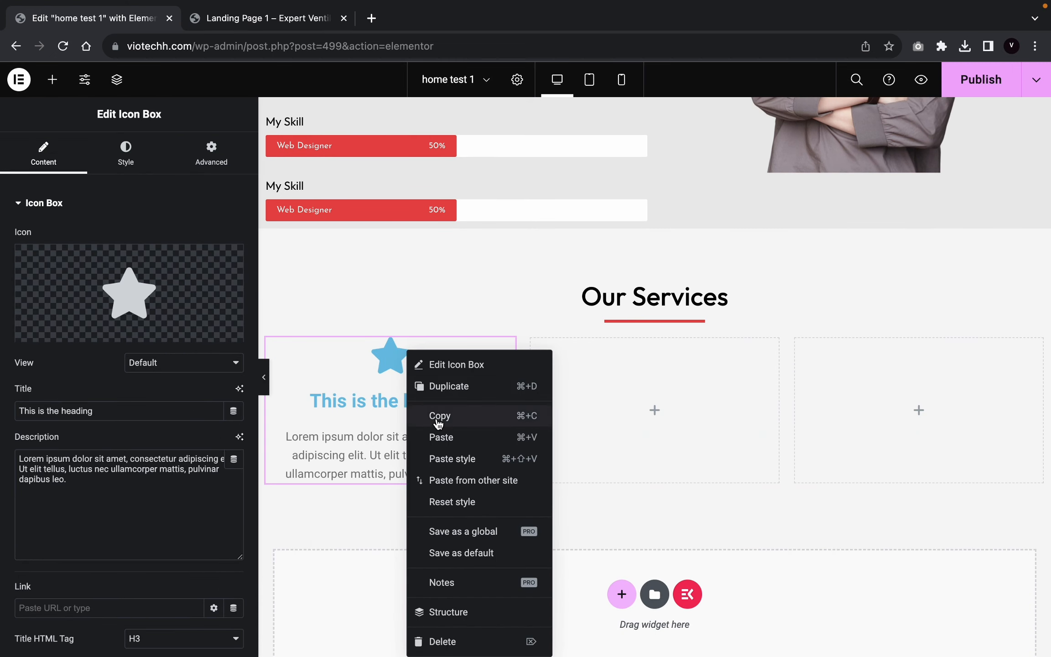
pyautogui.click(53, 79)
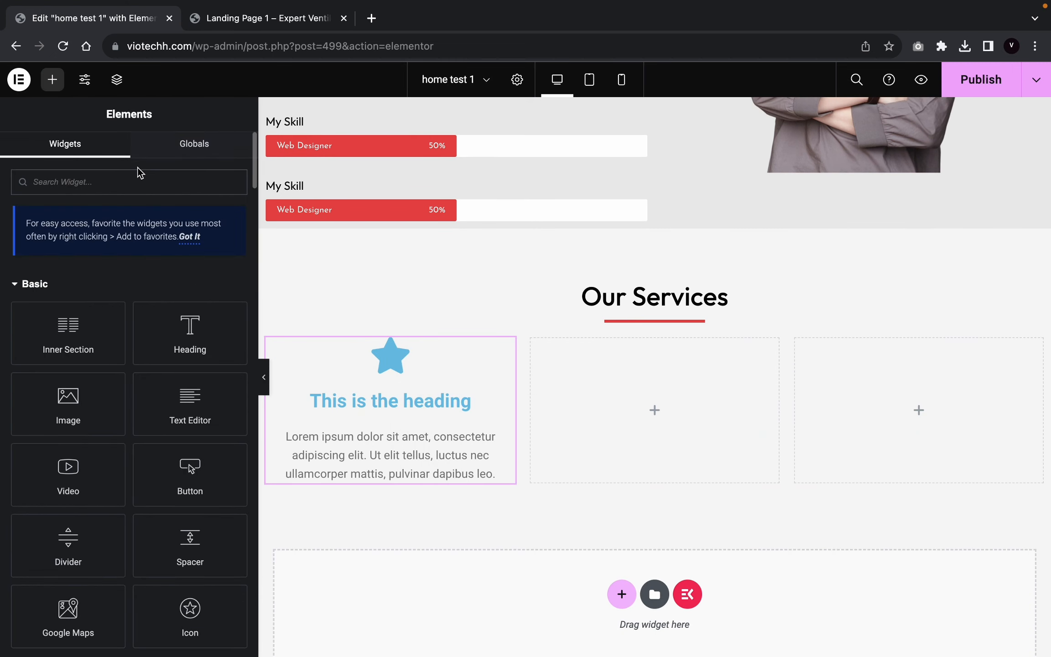
pyautogui.write('icon')
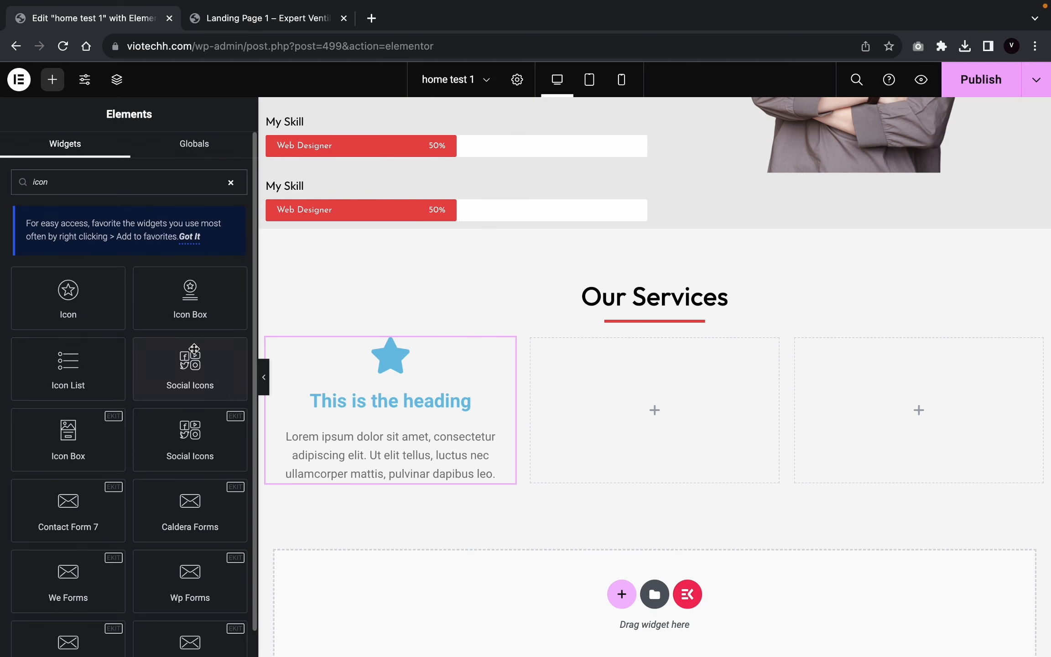
pyautogui.moveTo(190, 297); pyautogui.dragTo(645, 373)
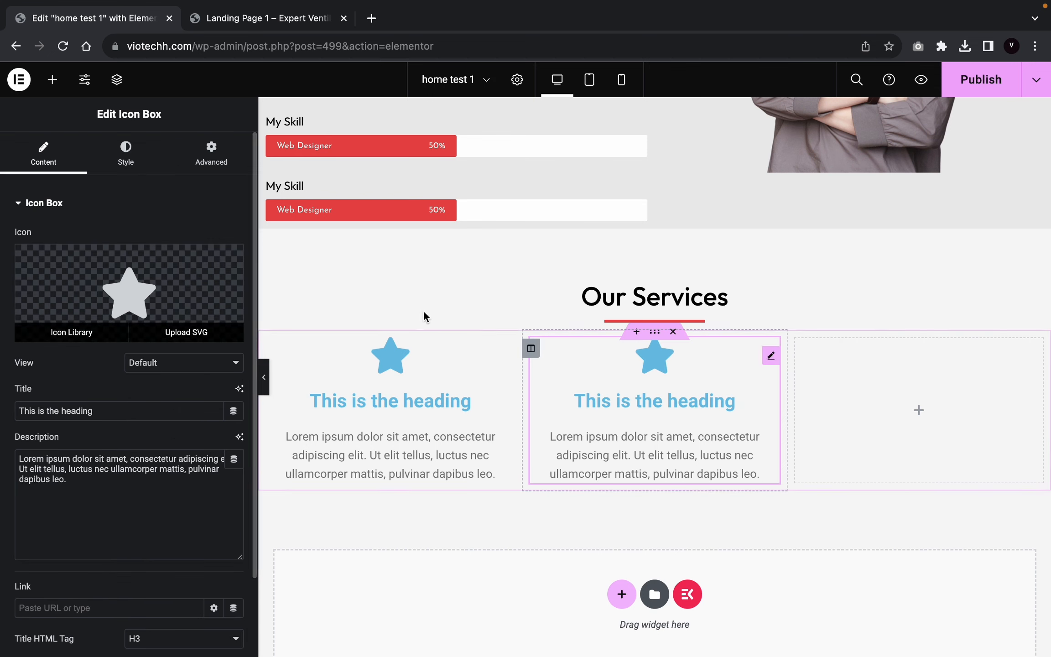
pyautogui.click(53, 79)
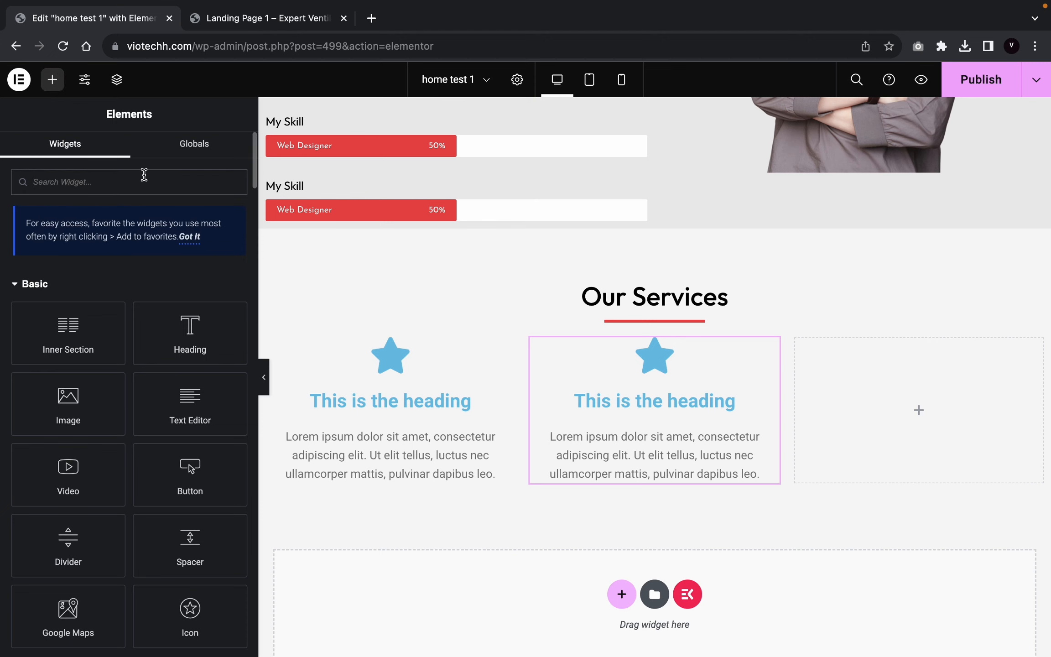
pyautogui.write('icon')
pyautogui.moveTo(190, 294); pyautogui.dragTo(946, 431)
# Step: Replace the first icon box's star with the outlined graduation cap icon, found by filtering the icon library for "grad"
pyautogui.click(360, 401)
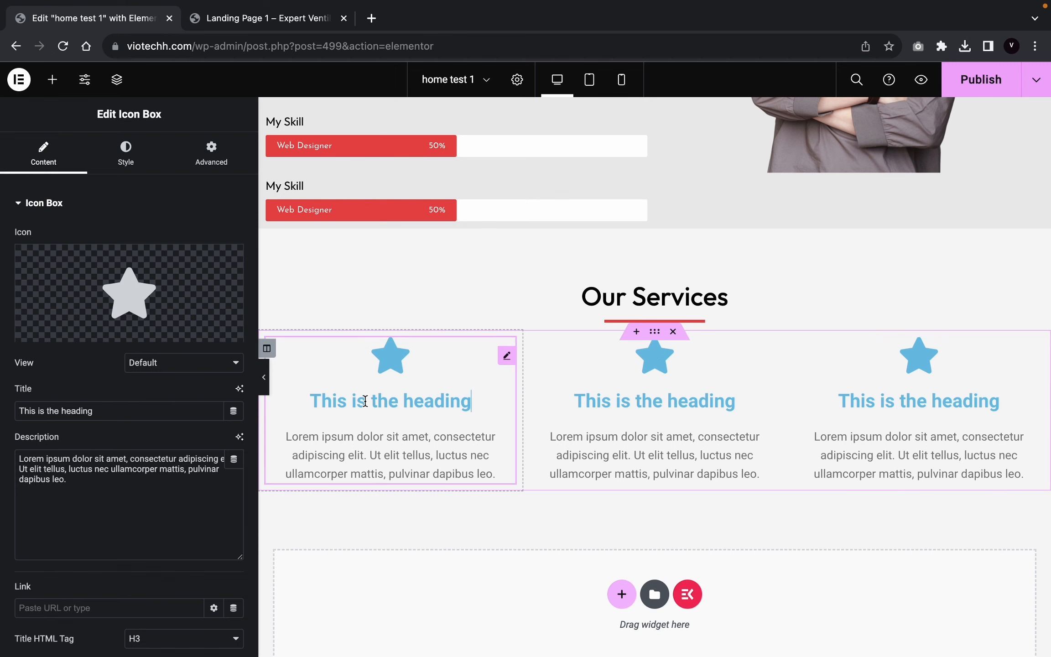
pyautogui.click(174, 302)
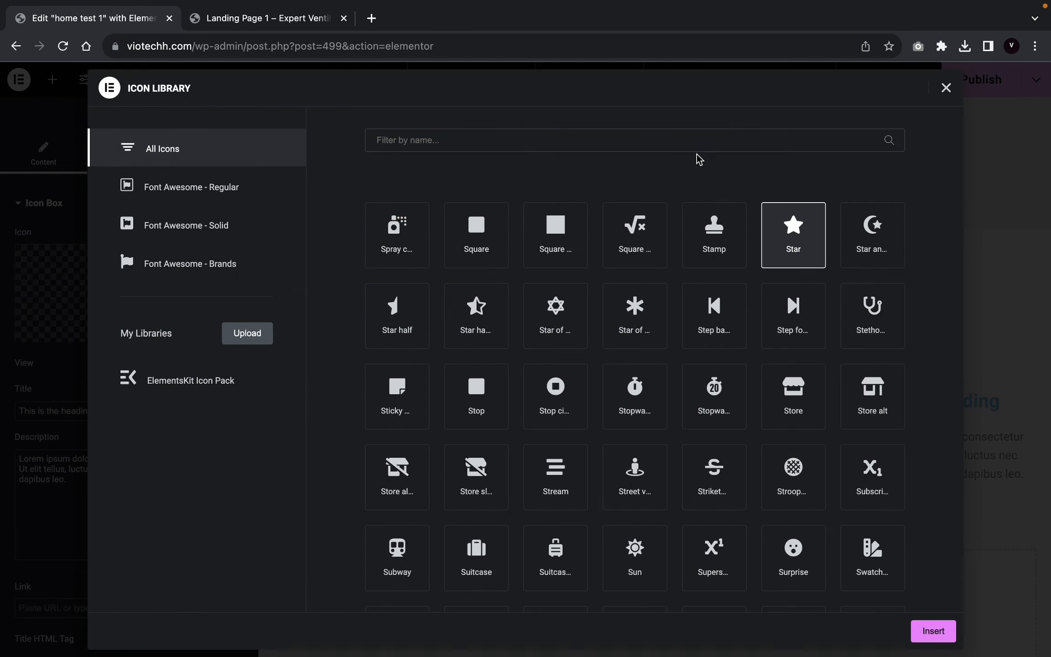
pyautogui.click(696, 142)
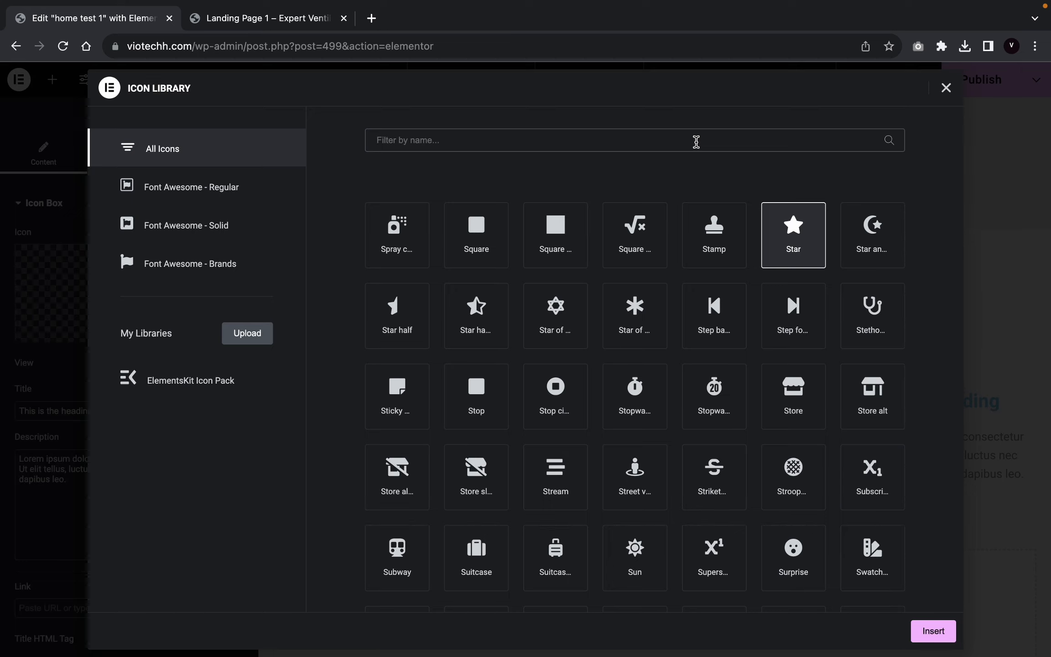
pyautogui.write('grad')
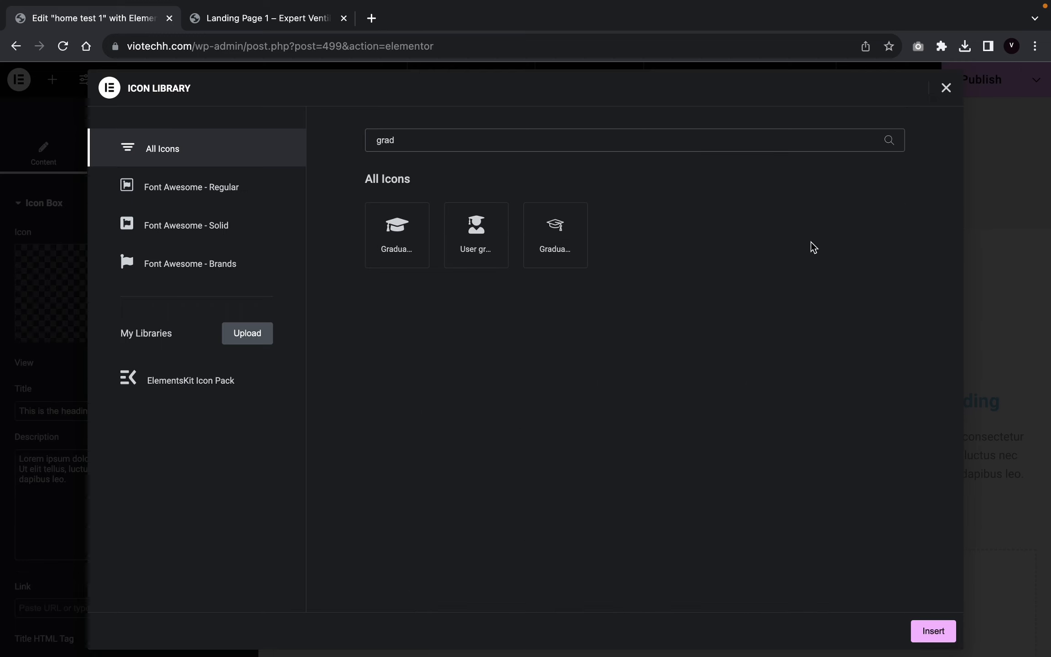
pyautogui.click(539, 241)
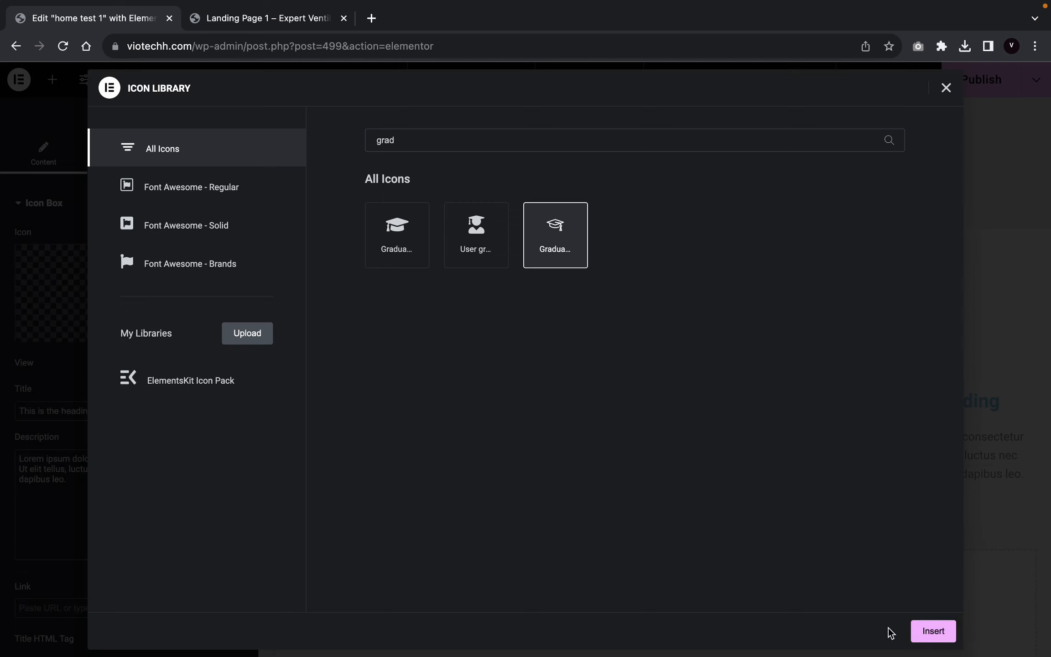
pyautogui.click(940, 622)
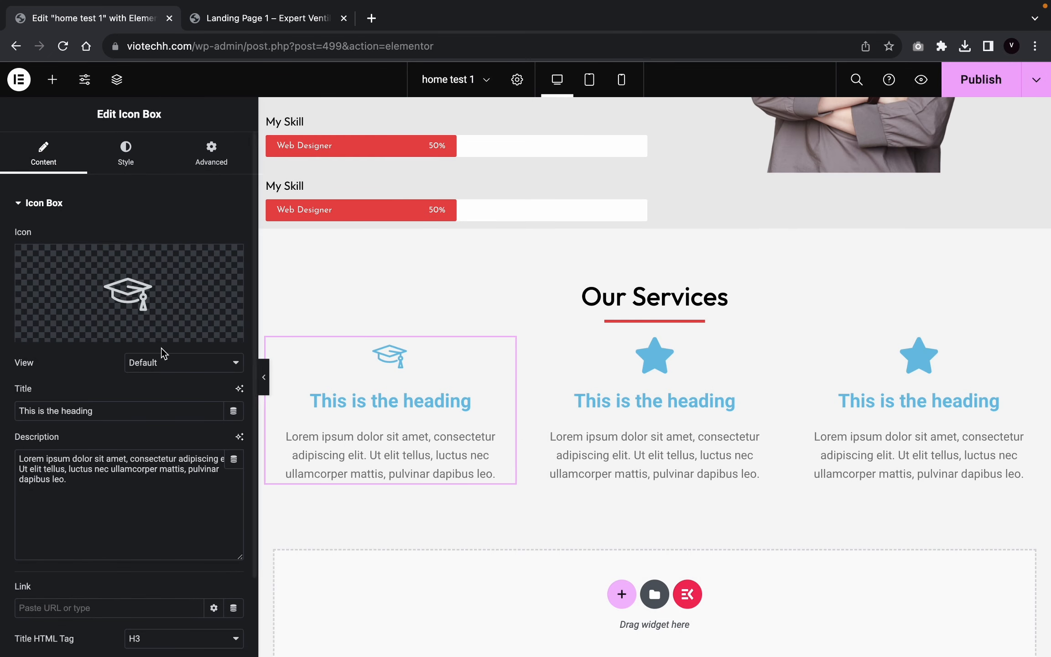
# Step: Set the first icon box's title to "Career Coaching"
pyautogui.tripleClick(85, 412)
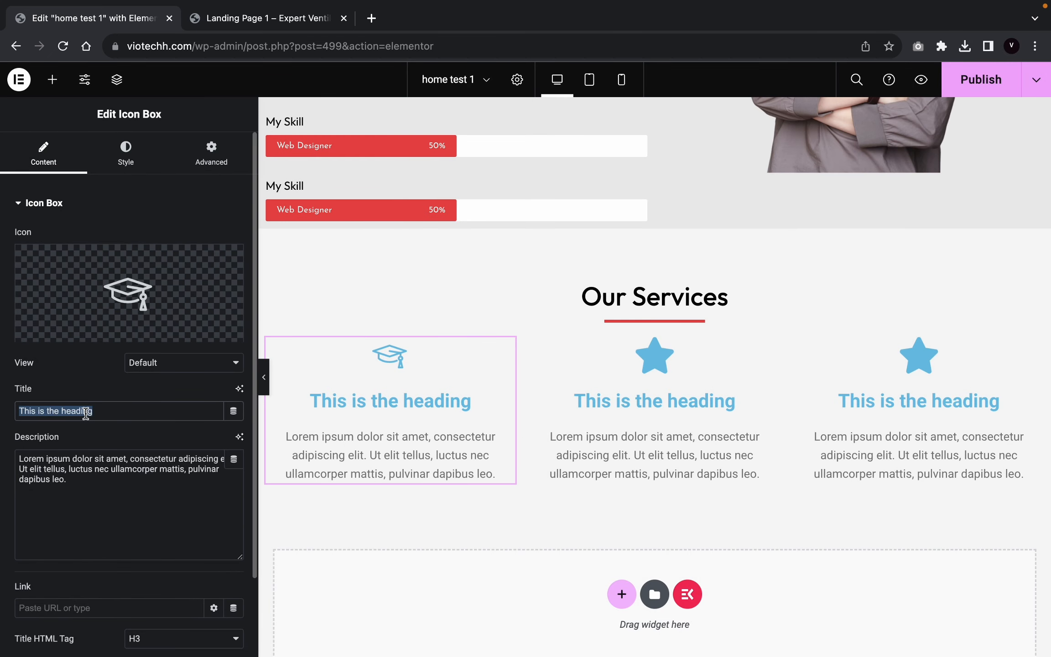
pyautogui.write('Career C')
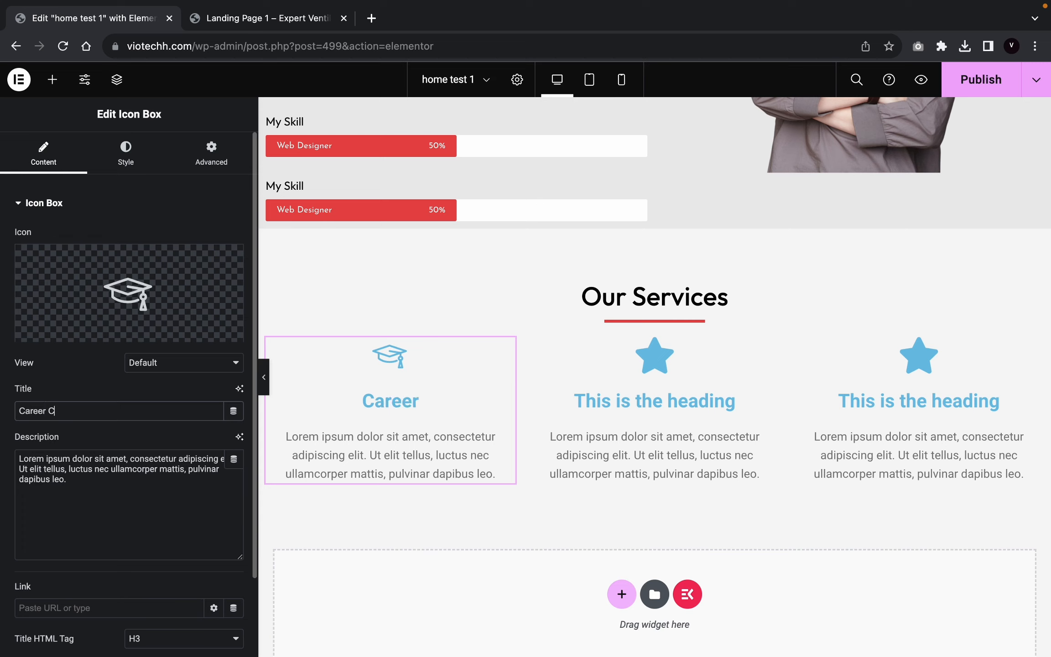
pyautogui.write('oaching')
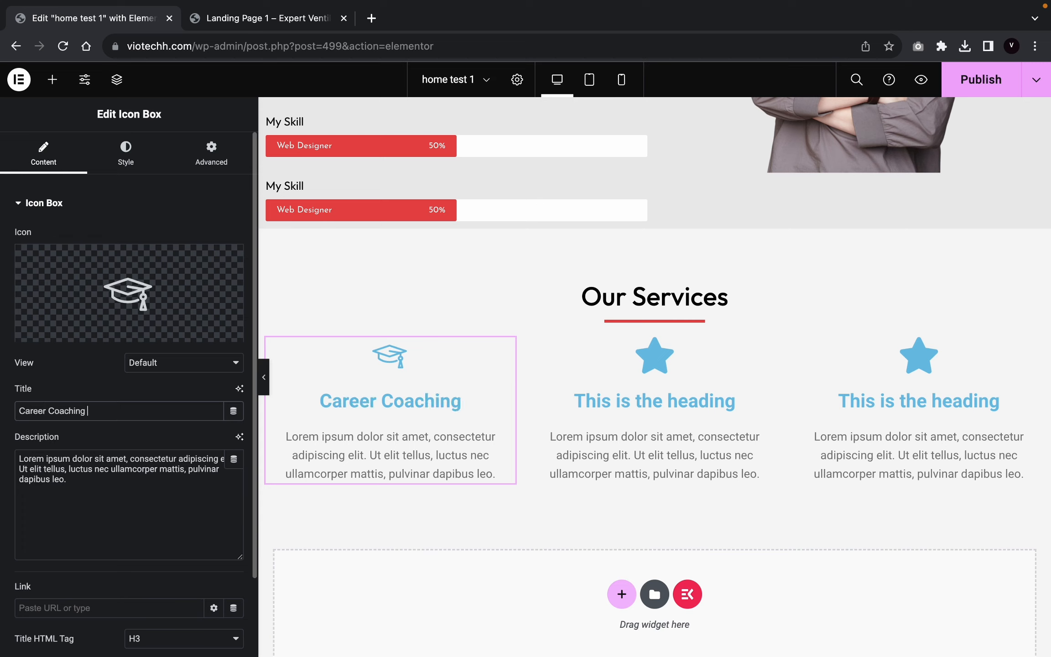
# Step: Set the primary color of the Career Coaching icon to the red global color
pyautogui.click(126, 152)
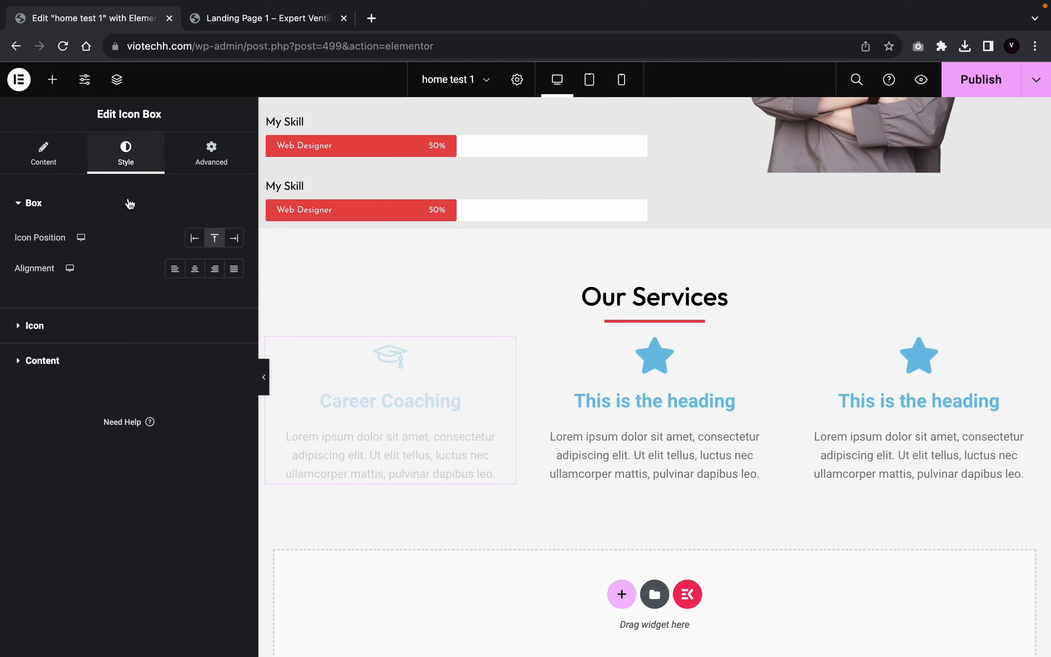
pyautogui.click(72, 336)
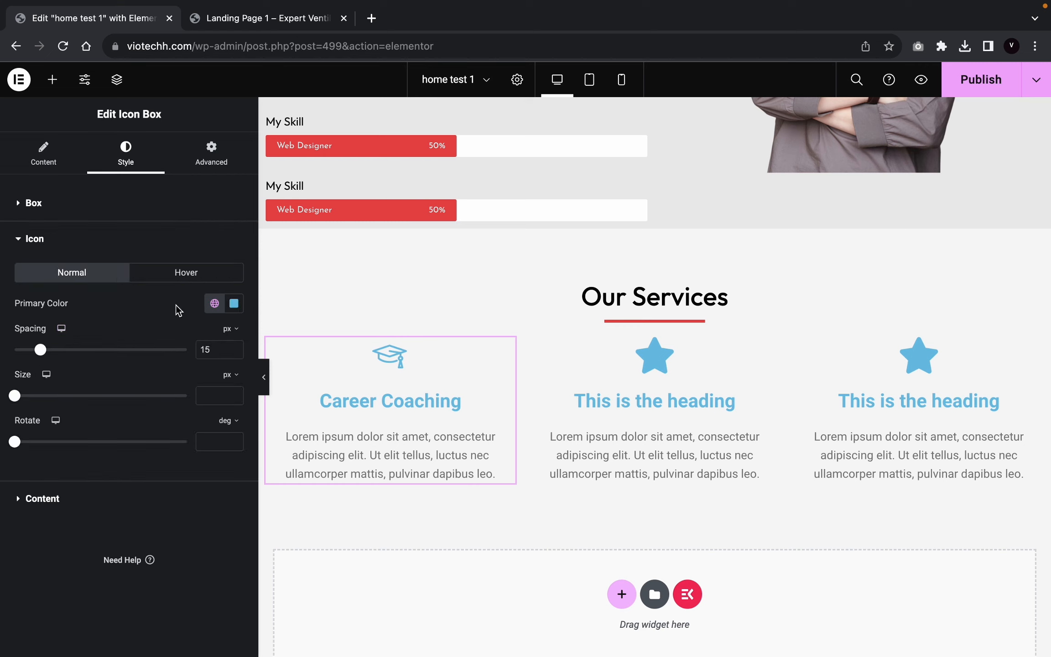
pyautogui.click(215, 303)
pyautogui.scroll(-2, 136, 487)
pyautogui.click(136, 479)
# Step: Set the Career Coaching box's title and description colors to the global Black #000000
pyautogui.click(113, 506)
pyautogui.click(215, 384)
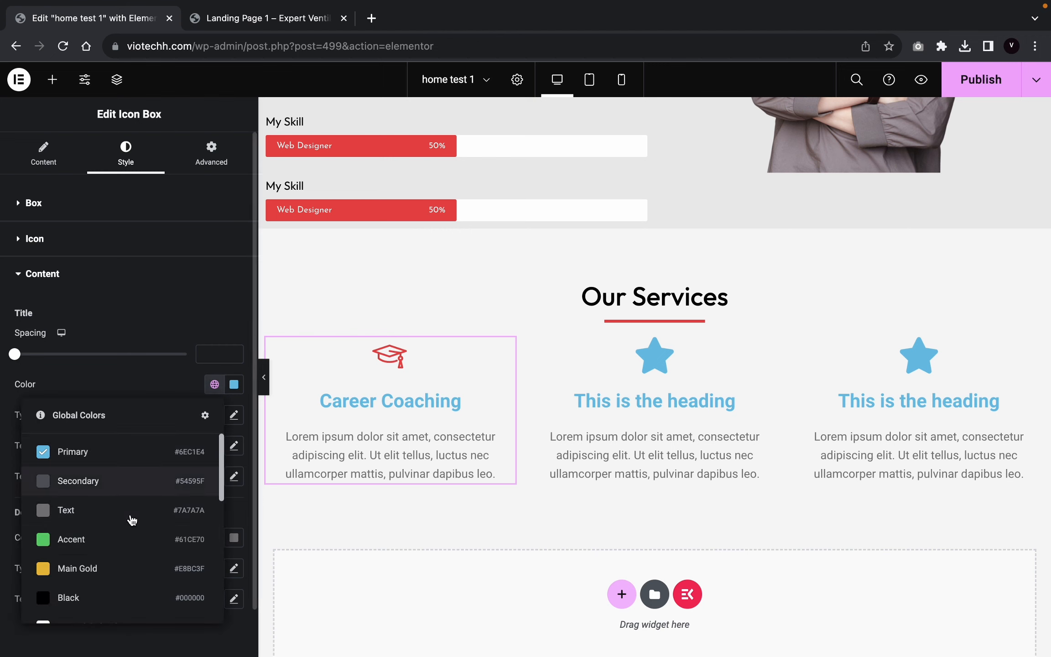
pyautogui.click(103, 593)
pyautogui.click(215, 538)
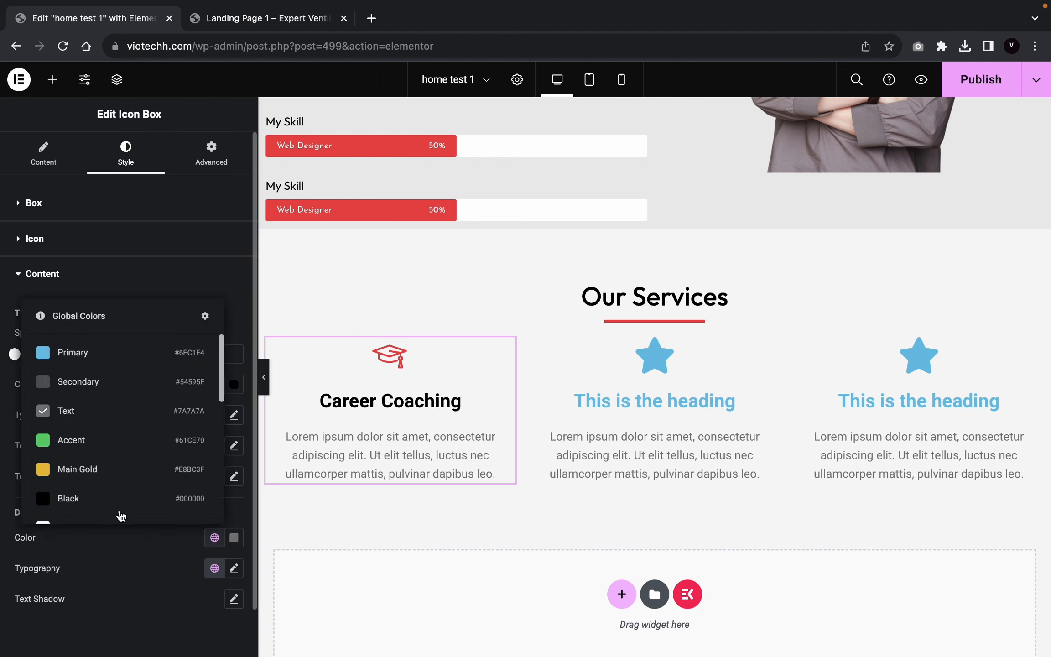
pyautogui.click(115, 500)
# Step: Set the font family of the Career Coaching title to Outfit
pyautogui.click(234, 415)
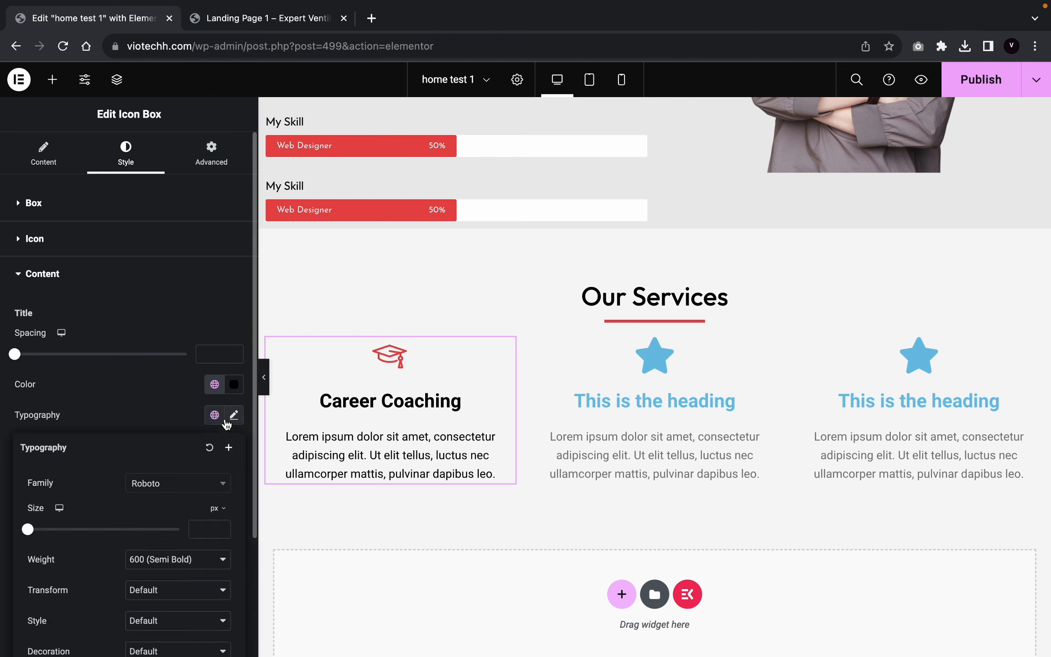
pyautogui.click(183, 484)
pyautogui.click(187, 354)
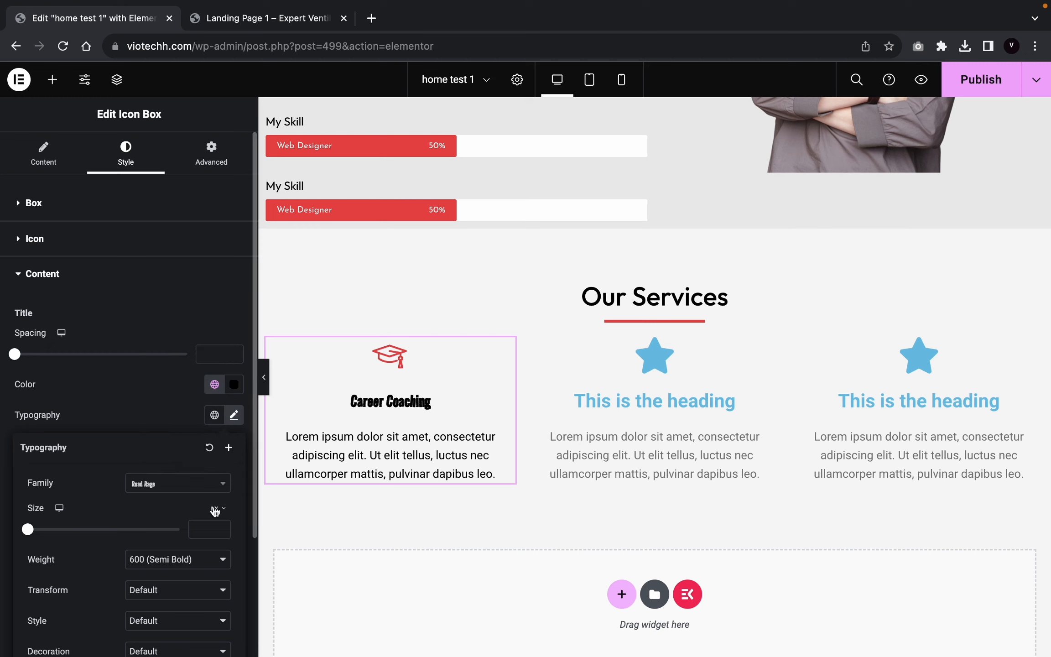
pyautogui.click(201, 492)
pyautogui.write('o')
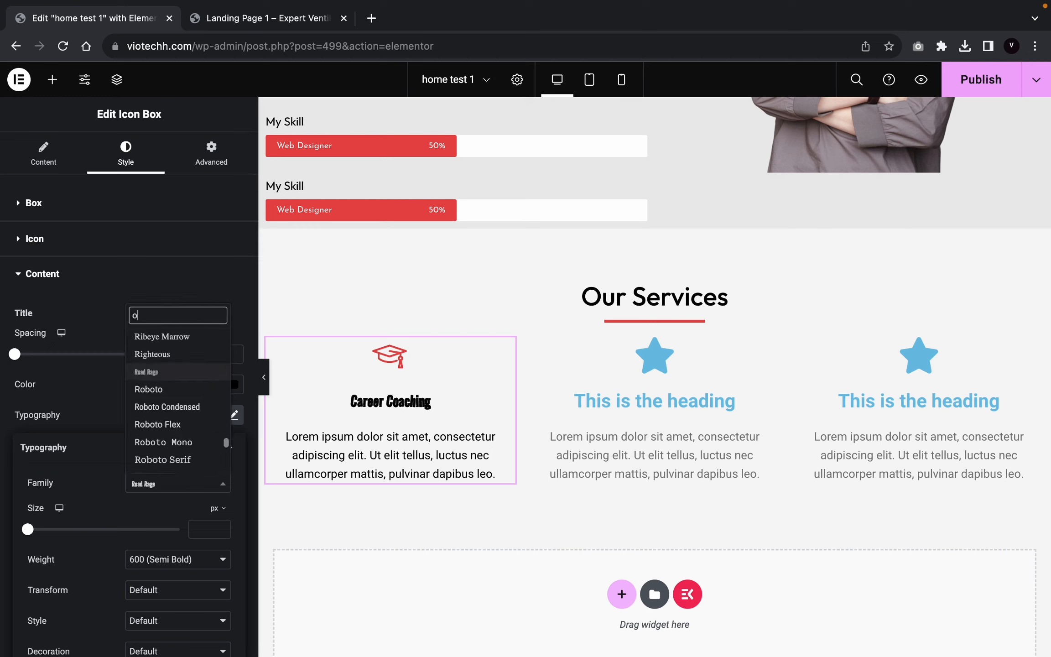
pyautogui.write('utf')
pyautogui.click(168, 465)
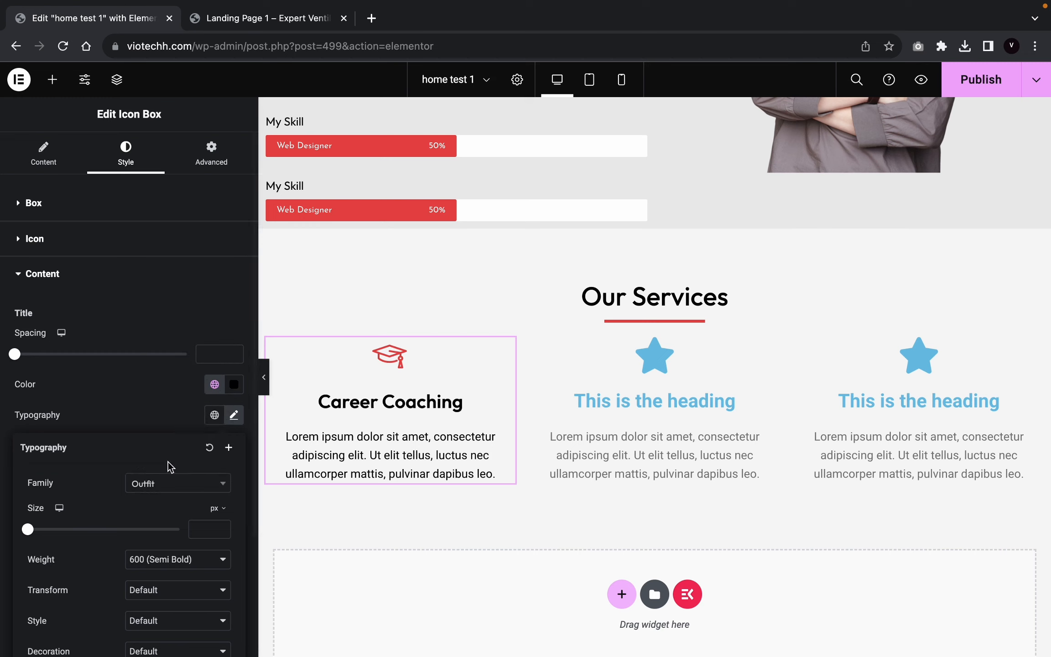
# Step: Set the font size of the Career Coaching title to about 26 px
pyautogui.scroll(-3, 154, 534)
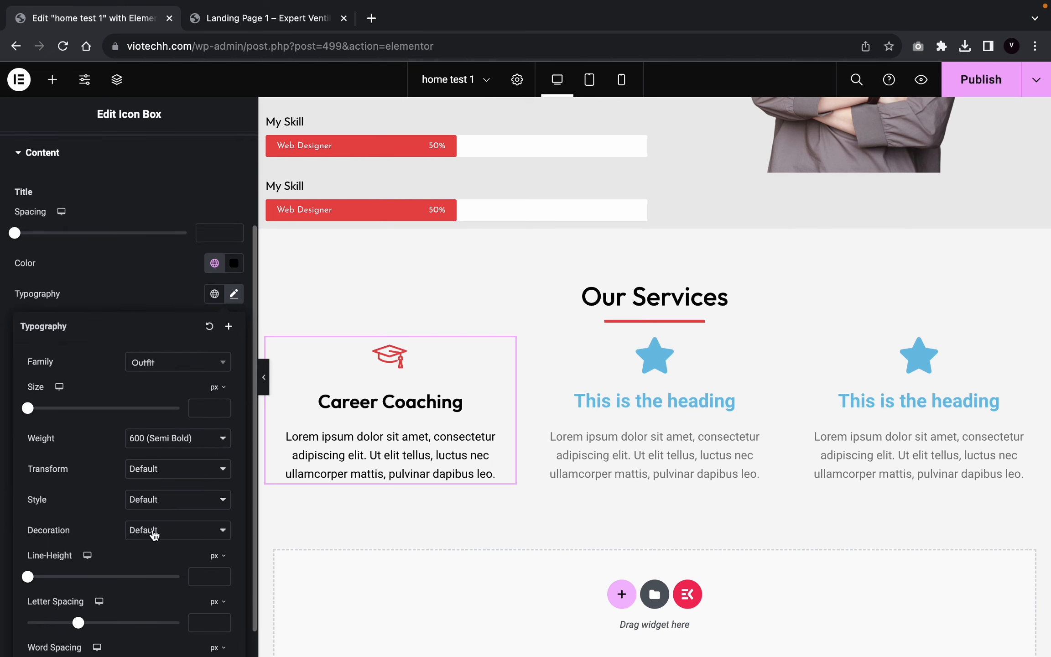
pyautogui.click(223, 405)
pyautogui.click(222, 405)
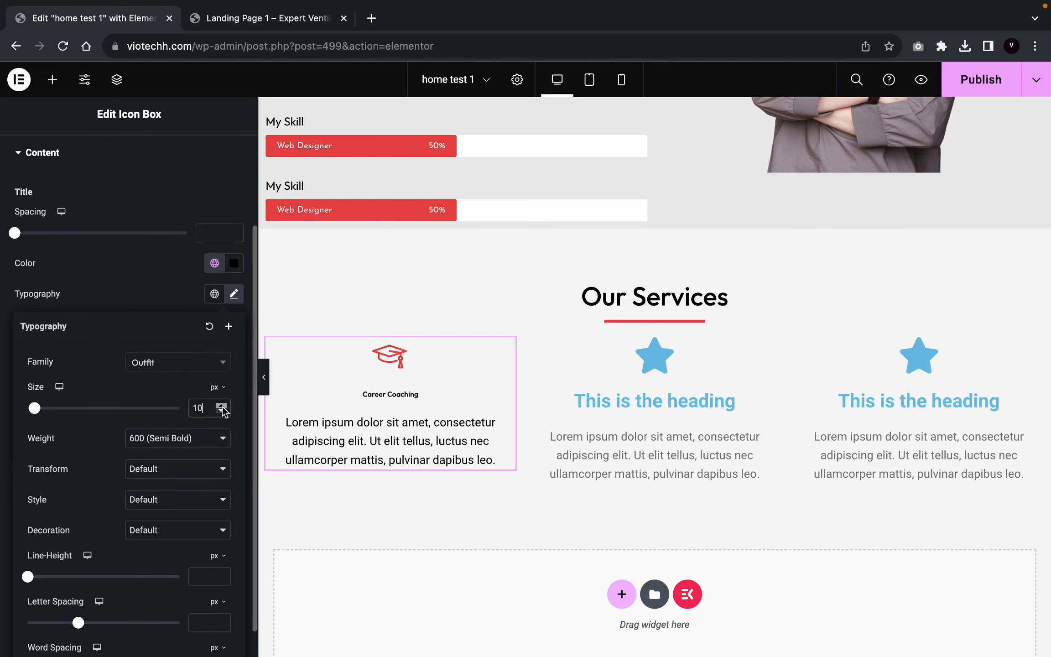
pyautogui.click(222, 411)
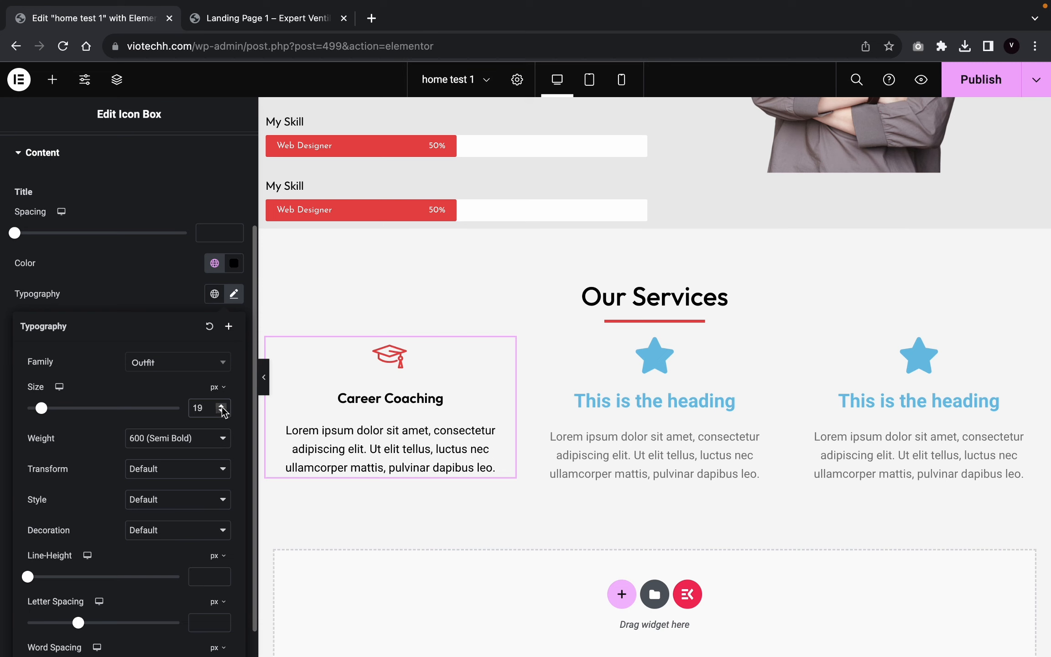
pyautogui.click(222, 406)
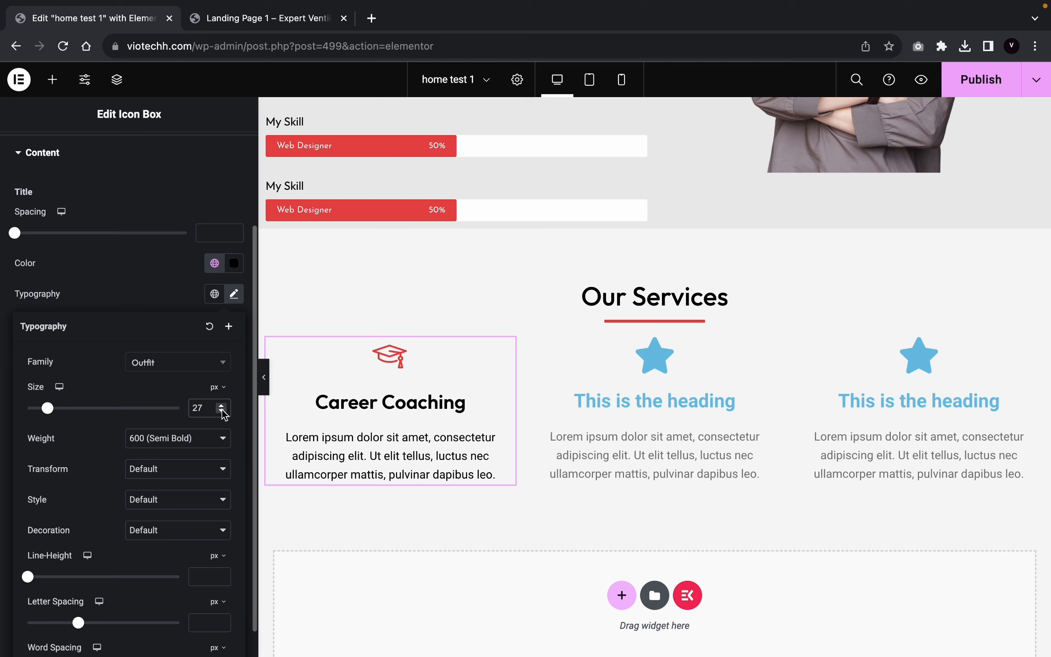
pyautogui.click(221, 411)
pyautogui.scroll(-1, 172, 479)
pyautogui.click(160, 264)
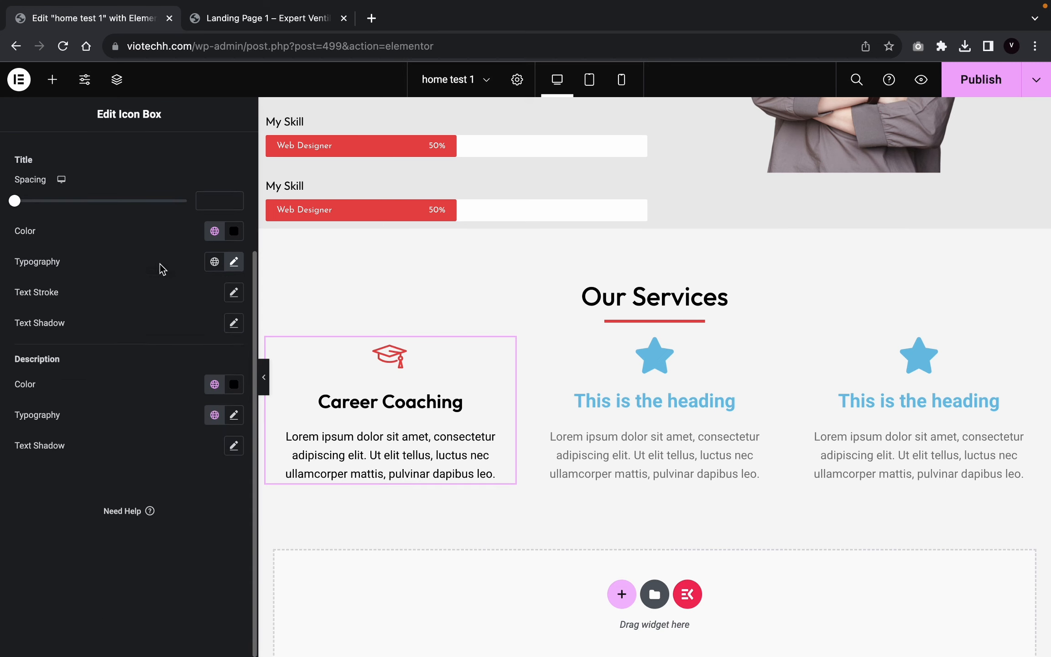
# Step: Set the Career Coaching description's font family to Josefin Sans and its size to 16 px
pyautogui.click(232, 417)
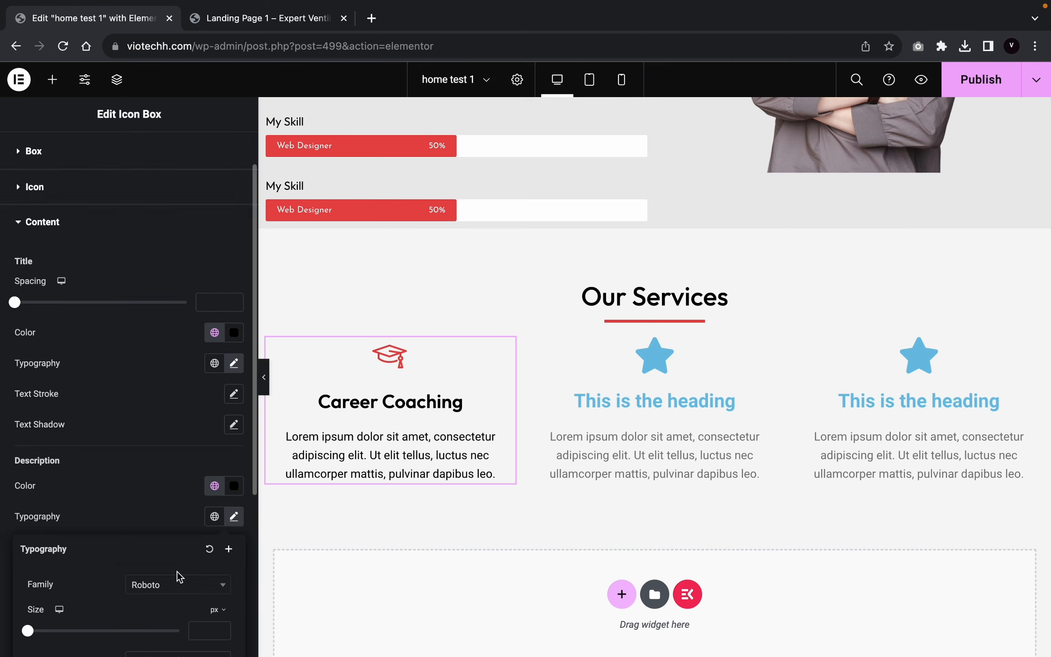
pyautogui.click(177, 589)
pyautogui.write('jos')
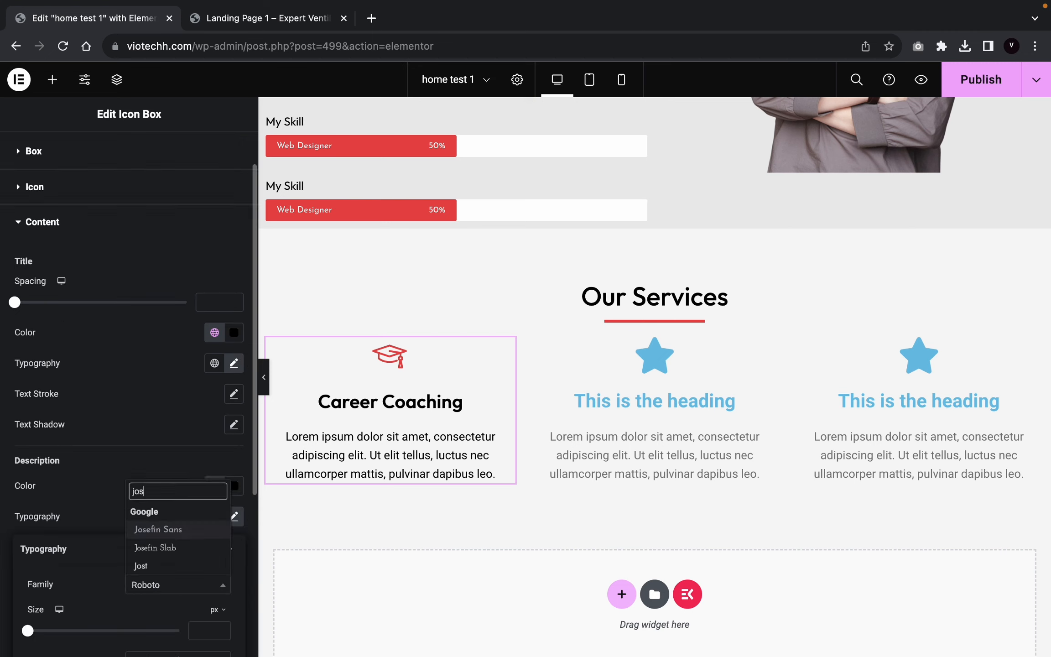
pyautogui.click(160, 528)
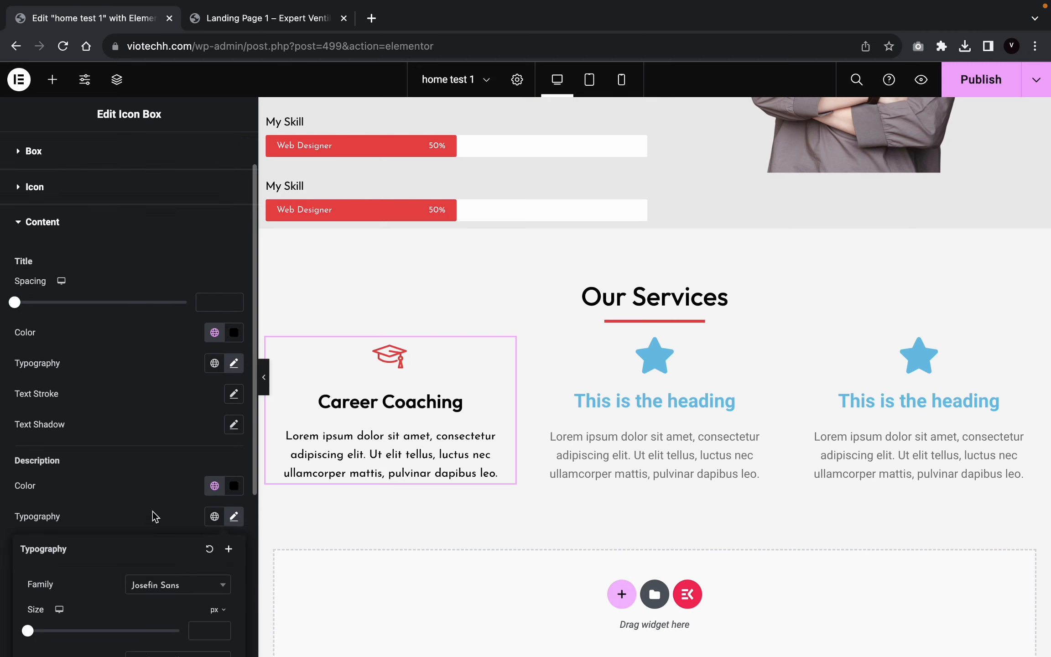
pyautogui.scroll(-4, 153, 511)
pyautogui.scroll(-1, 153, 511)
pyautogui.click(209, 396)
pyautogui.write('16')
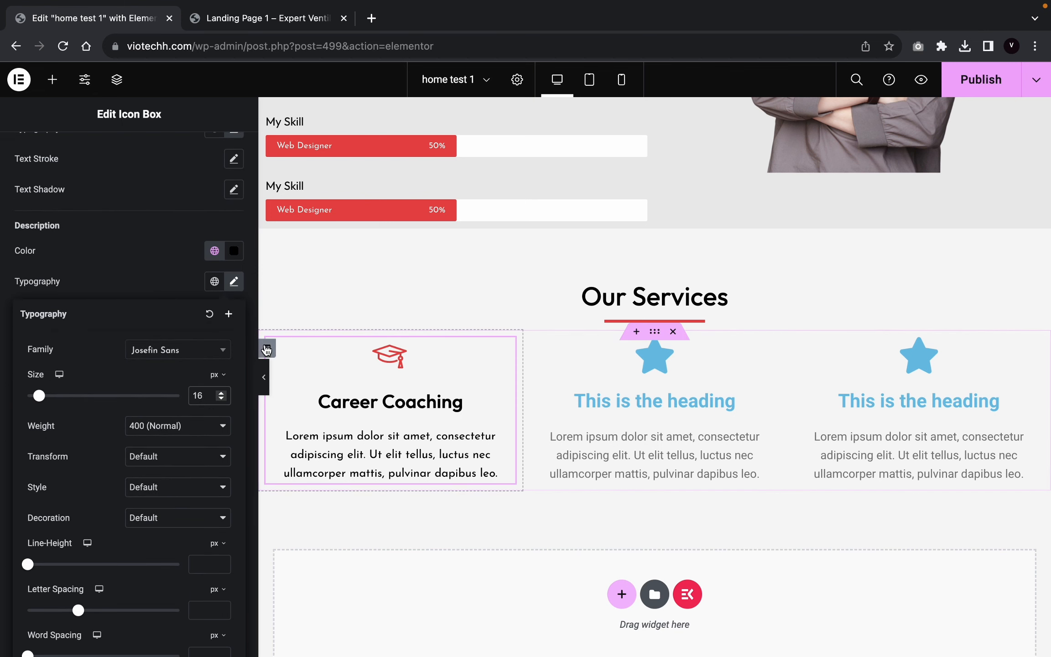
# Step: Give the column containing the Career Coaching box a classic background and choose its color from the global colors
pyautogui.click(268, 348)
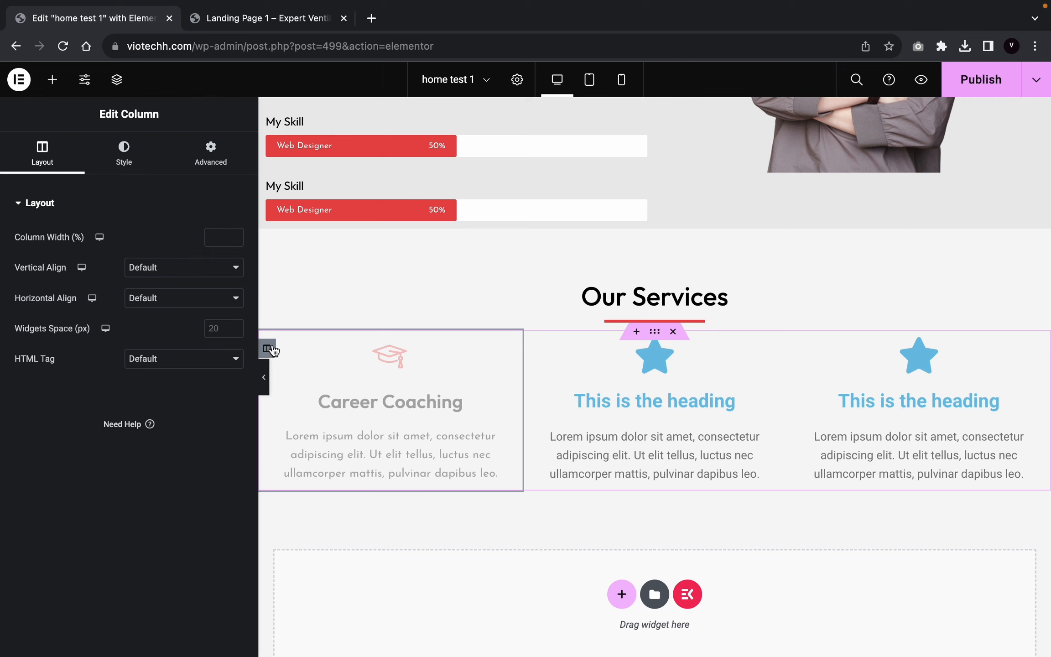
pyautogui.click(132, 164)
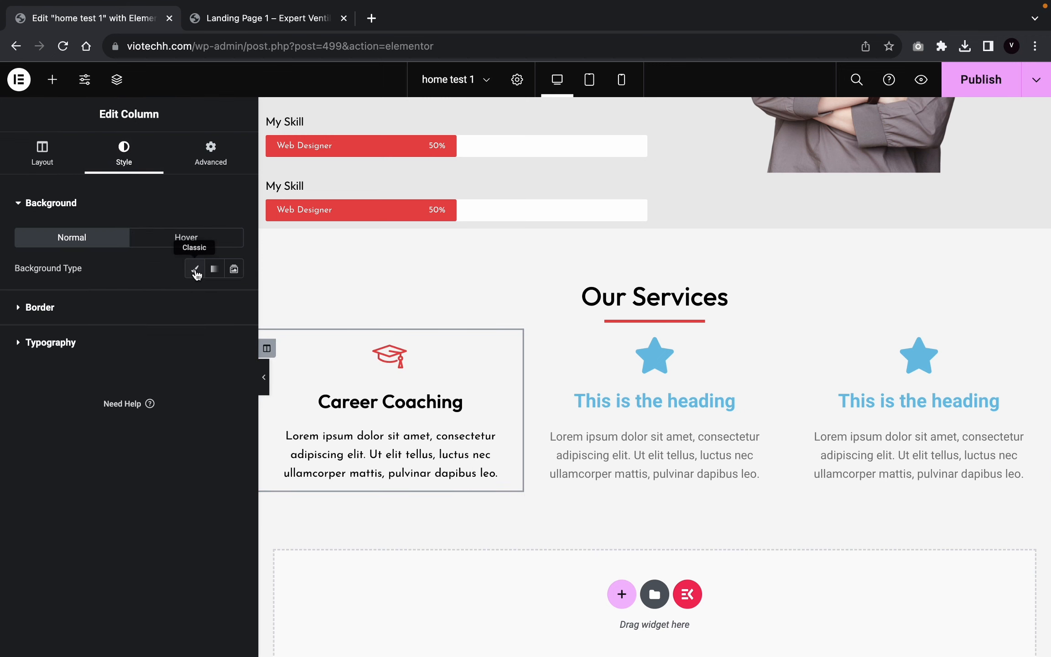
pyautogui.click(196, 273)
pyautogui.click(234, 299)
pyautogui.click(214, 299)
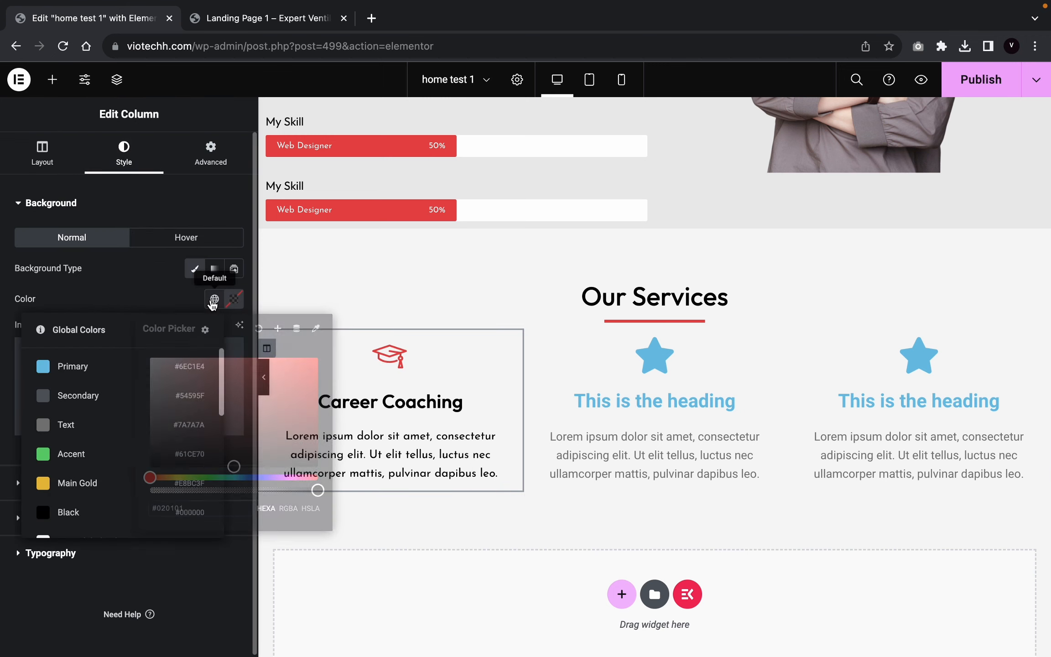
pyautogui.scroll(-3, 169, 418)
pyautogui.click(165, 429)
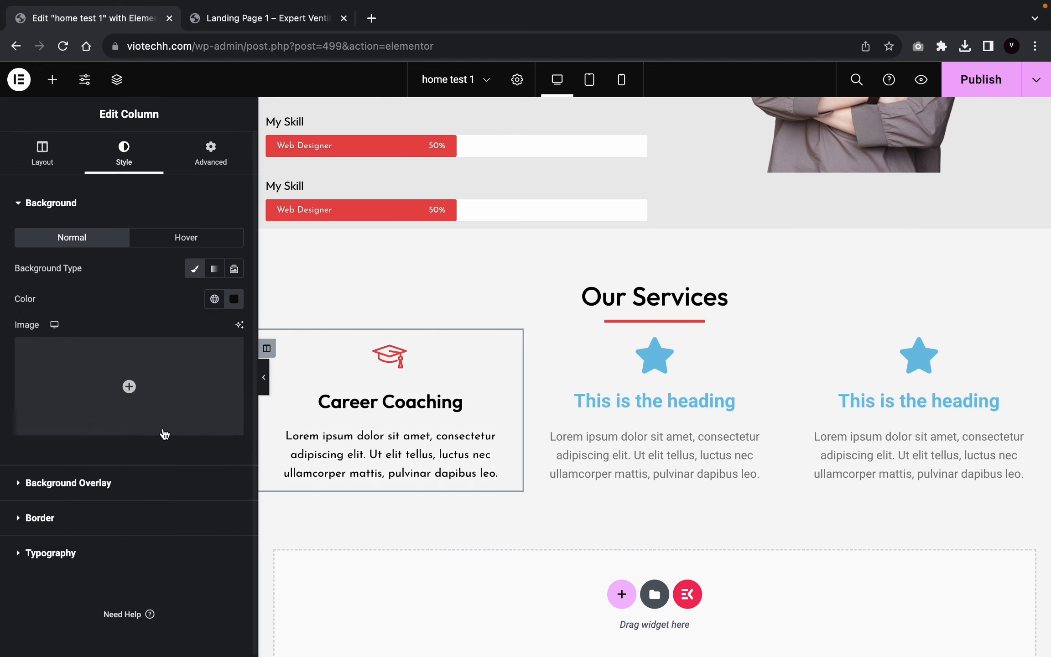
# Step: Give the Career Coaching column a light grey global background colour and 25 px padding on all sides
pyautogui.click(264, 379)
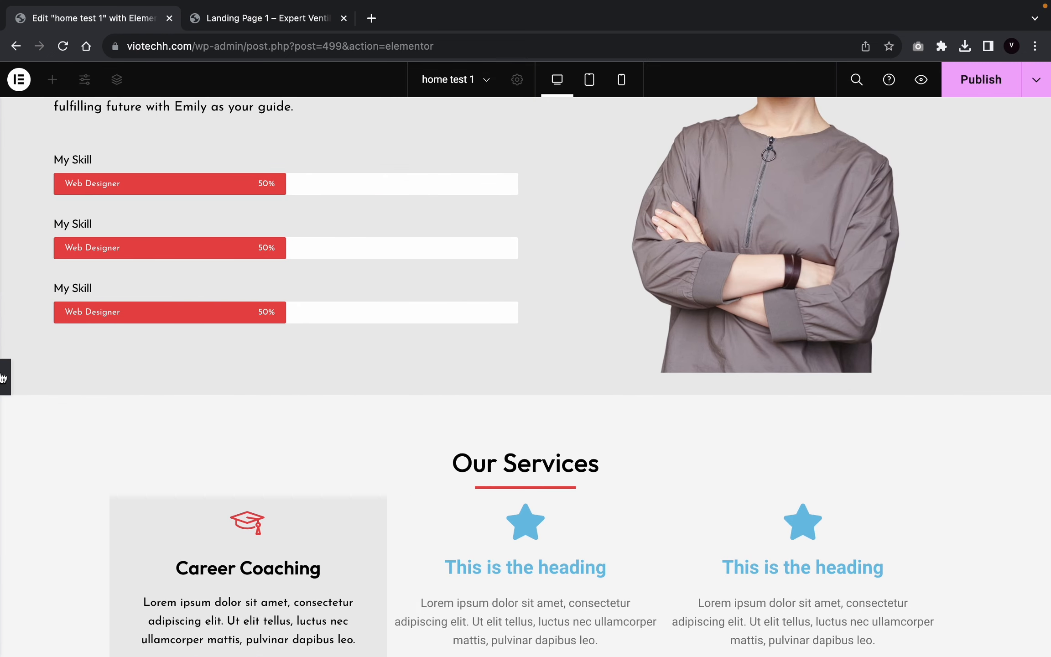
pyautogui.click(4, 378)
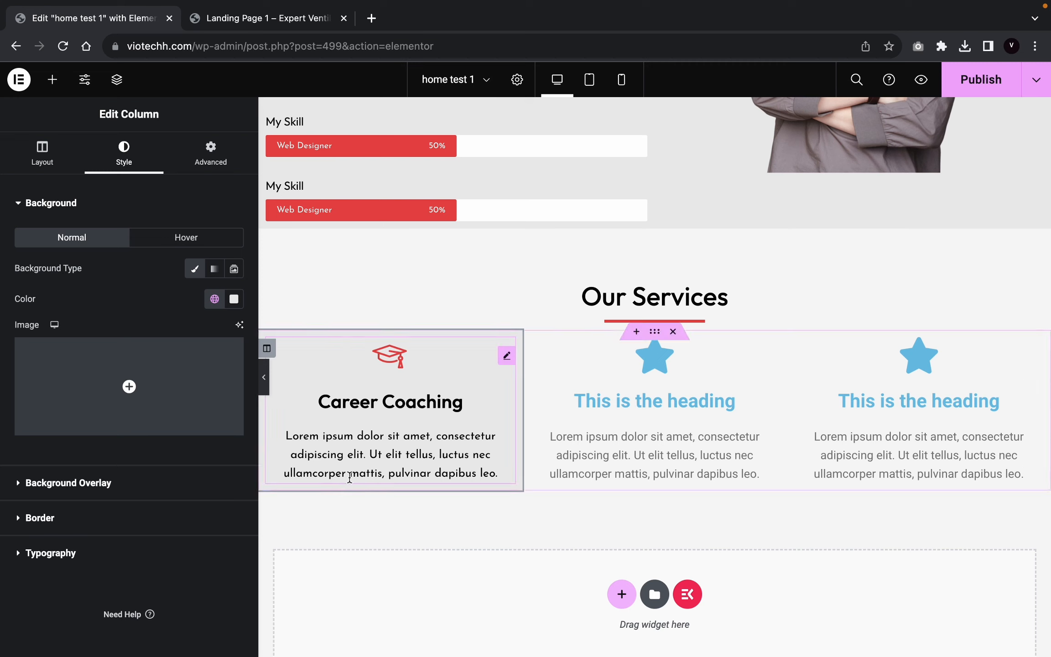
pyautogui.click(180, 164)
pyautogui.moveTo(59, 309); pyautogui.dragTo(60, 312)
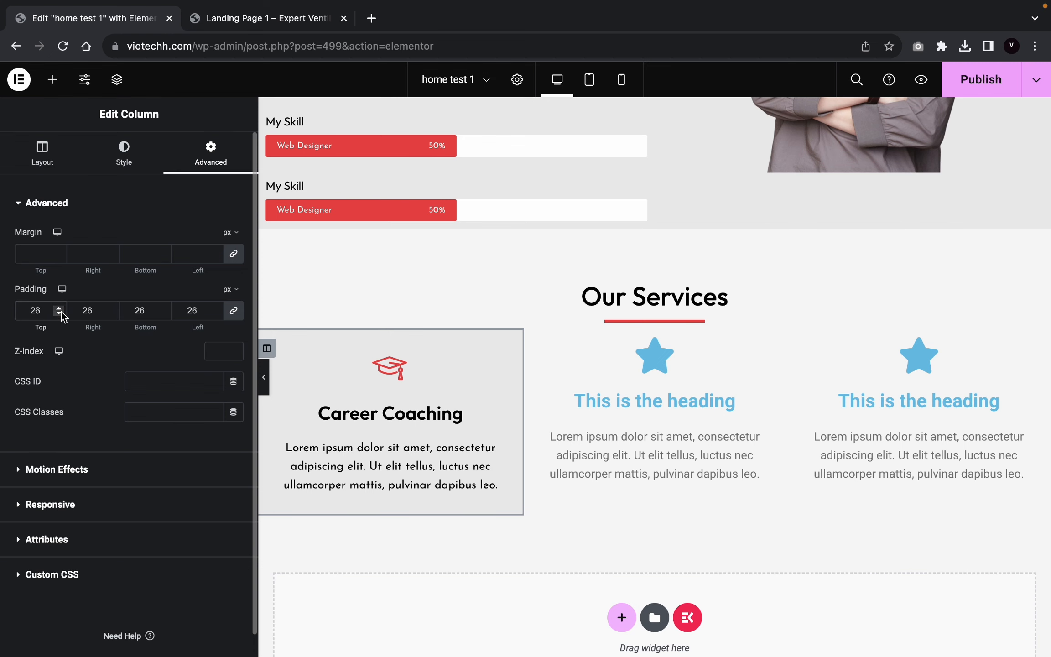
pyautogui.click(59, 313)
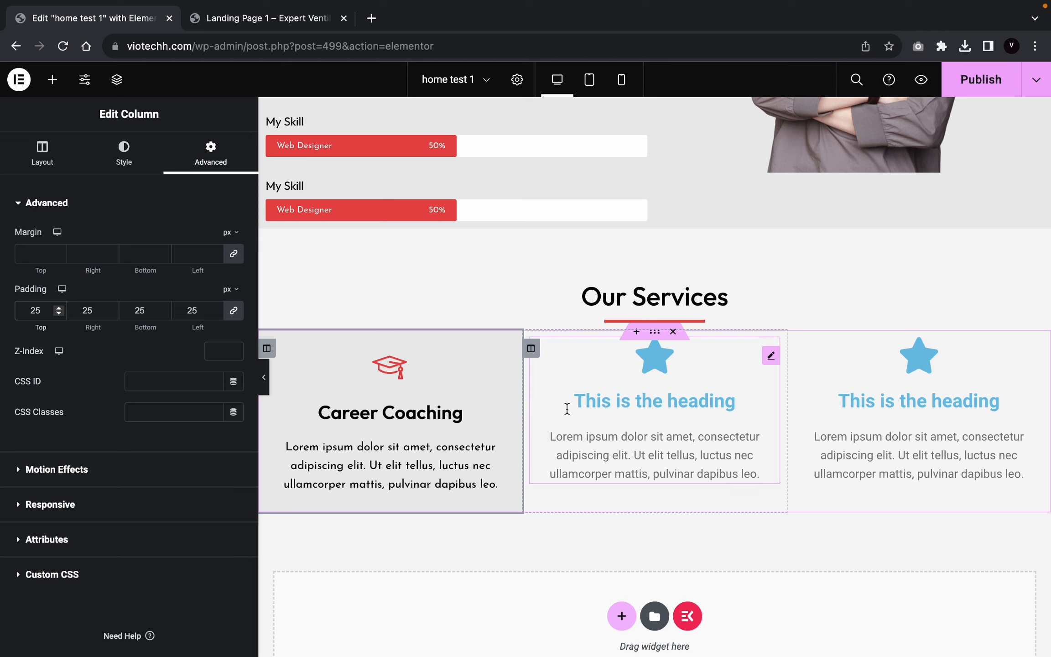
# Step: Copy the Career Coaching icon box and paste its style onto the middle icon box
pyautogui.rightClick(436, 352)
pyautogui.click(463, 413)
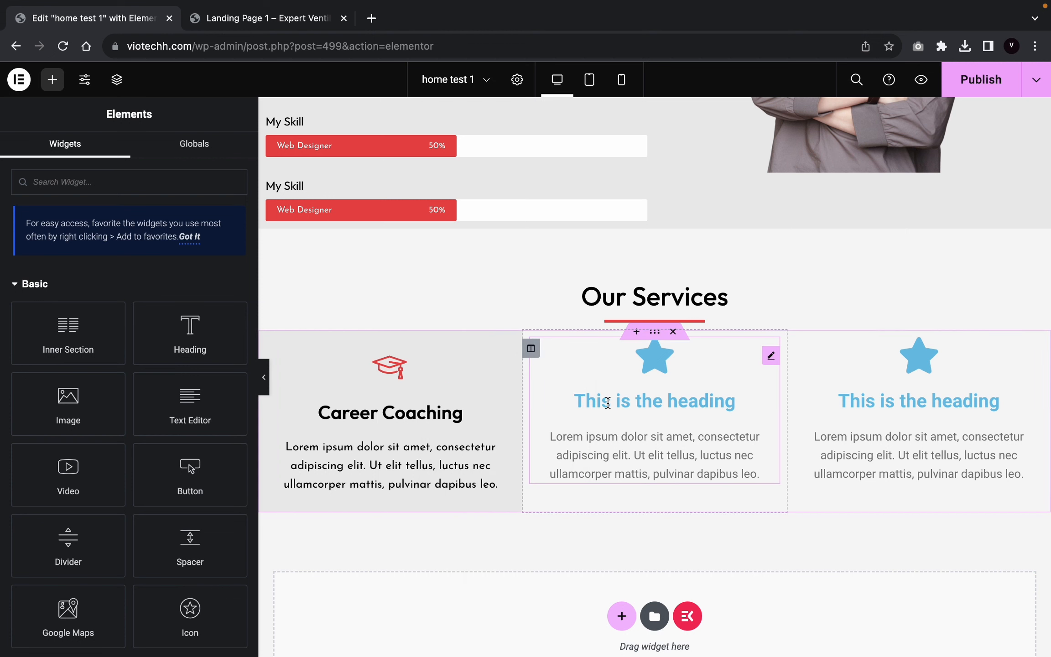
pyautogui.rightClick(608, 403)
pyautogui.click(675, 458)
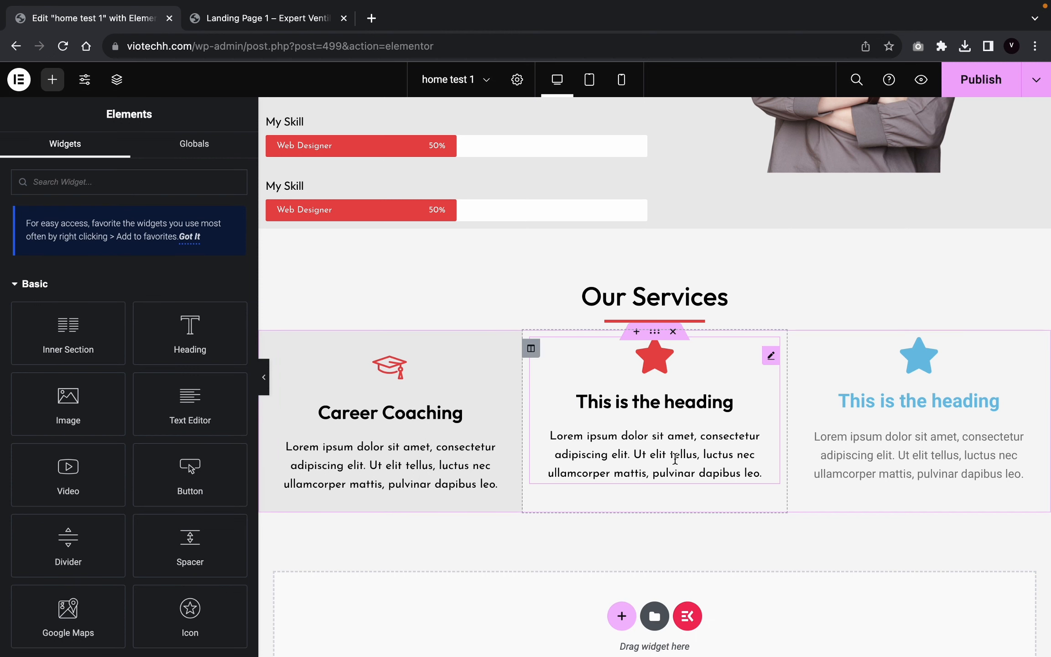
# Step: Copy the Career Coaching column, paste its style onto the middle column, and check the full-width layout
pyautogui.rightClick(270, 345)
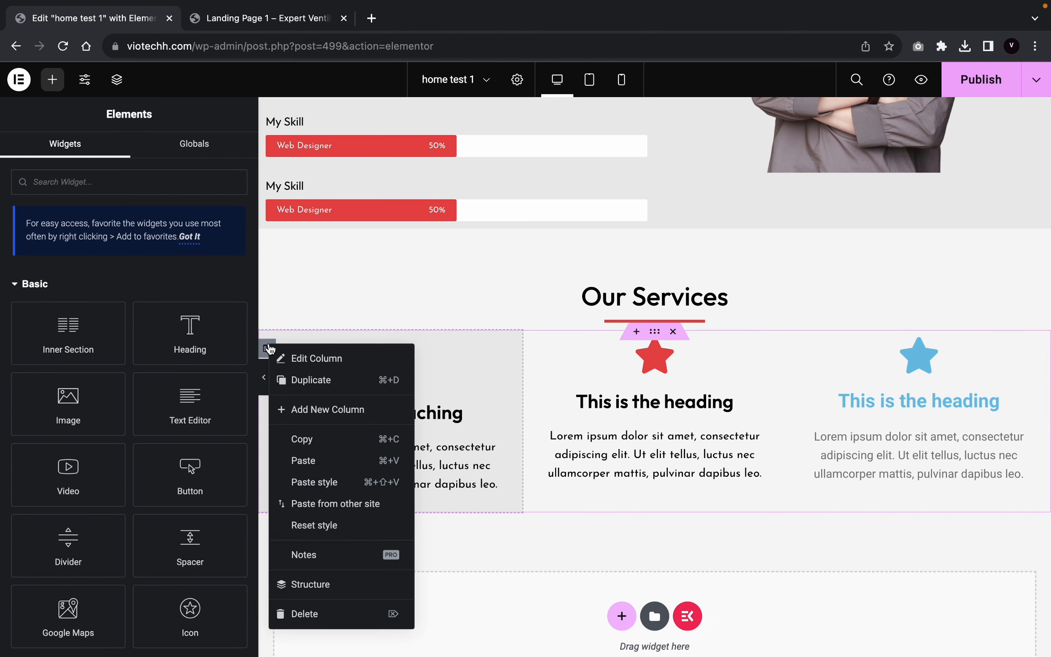
pyautogui.click(301, 437)
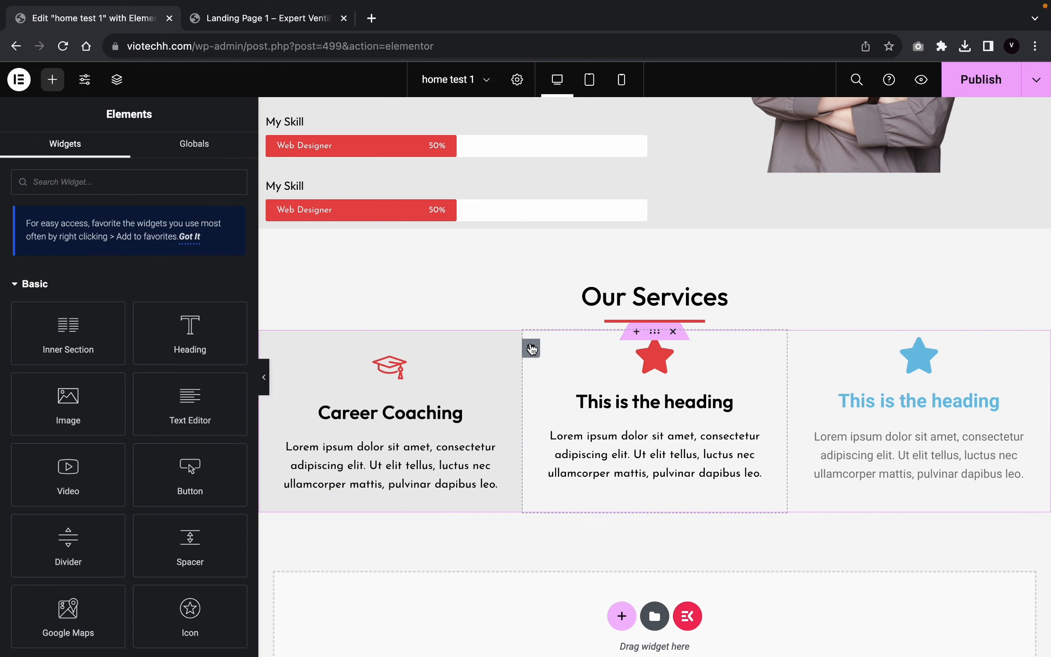
pyautogui.rightClick(532, 346)
pyautogui.click(576, 482)
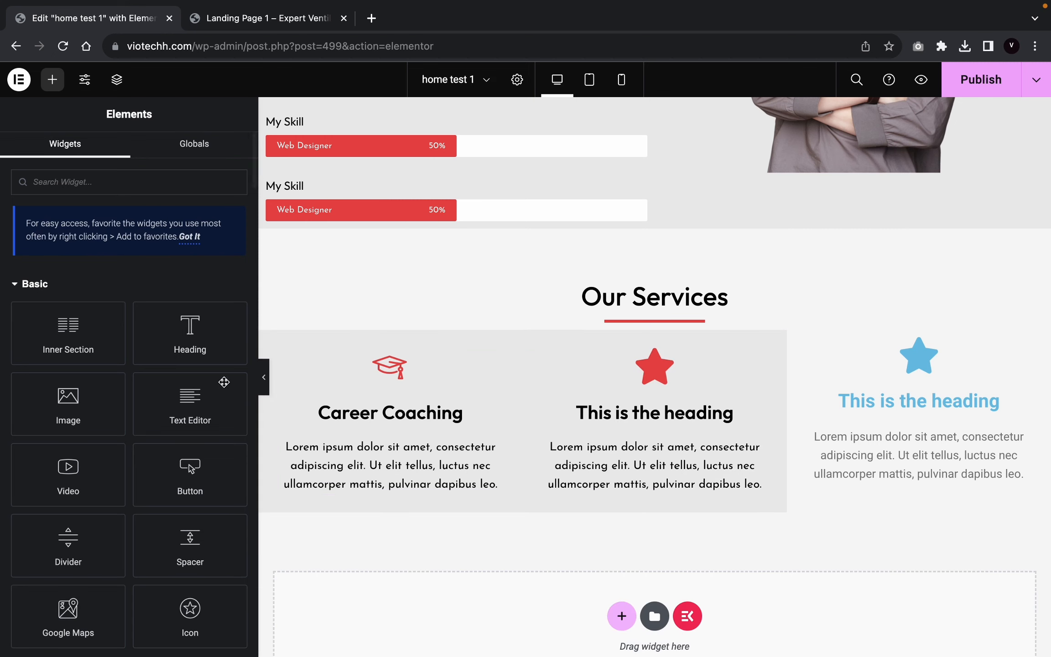
pyautogui.click(265, 378)
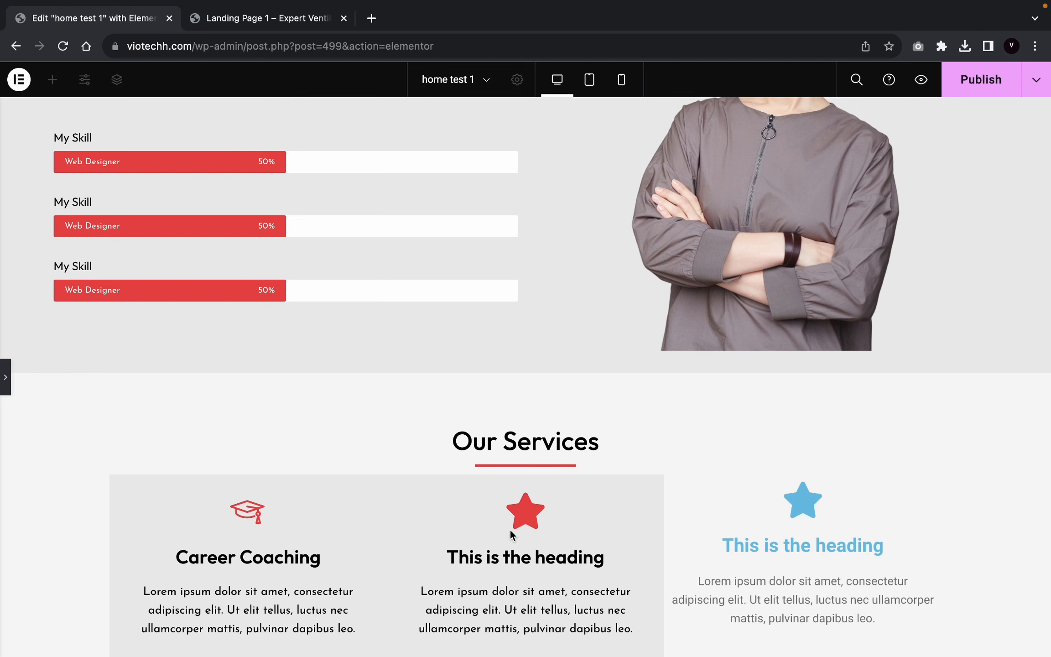
pyautogui.click(4, 367)
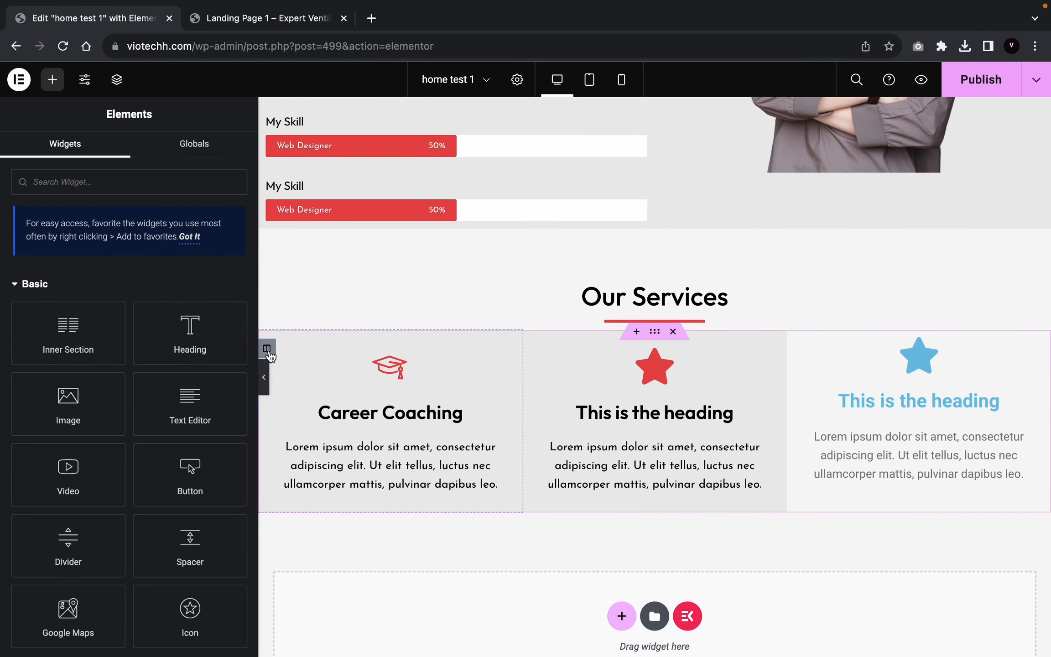
# Step: Unlink the Career Coaching column's margins, set its left margin to -15 px, and check the full-width layout
pyautogui.click(267, 349)
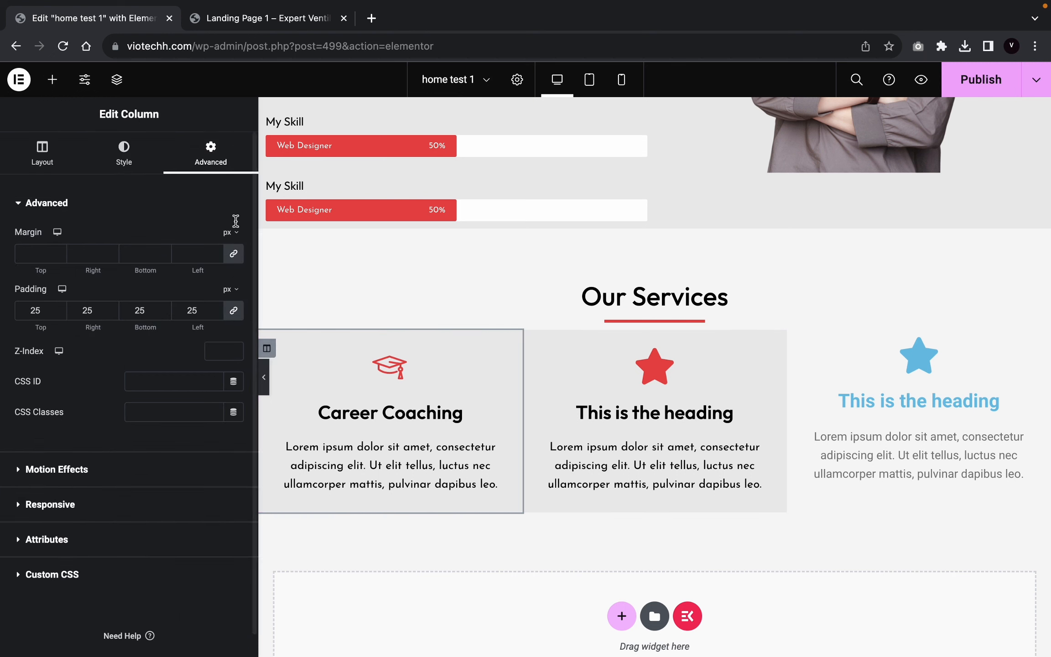
pyautogui.click(233, 254)
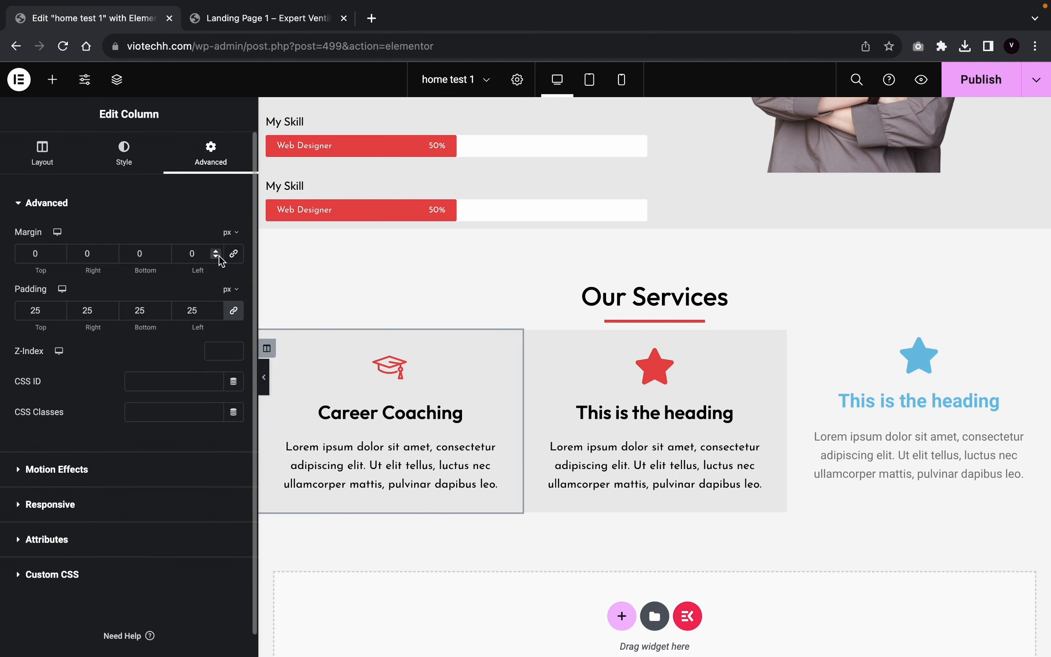
pyautogui.click(220, 256)
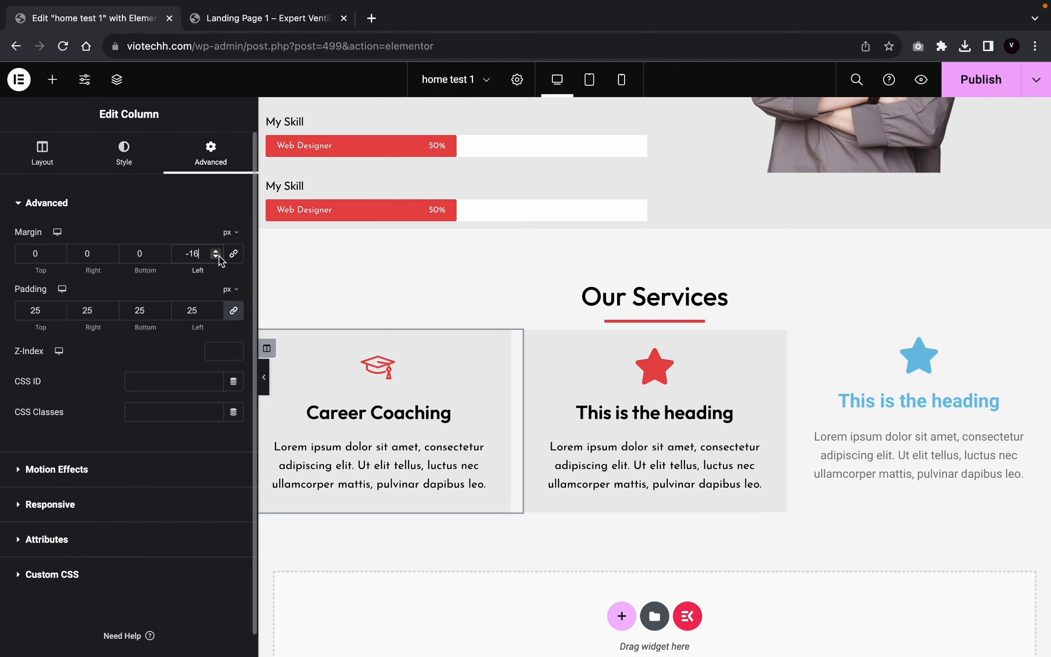
pyautogui.click(220, 251)
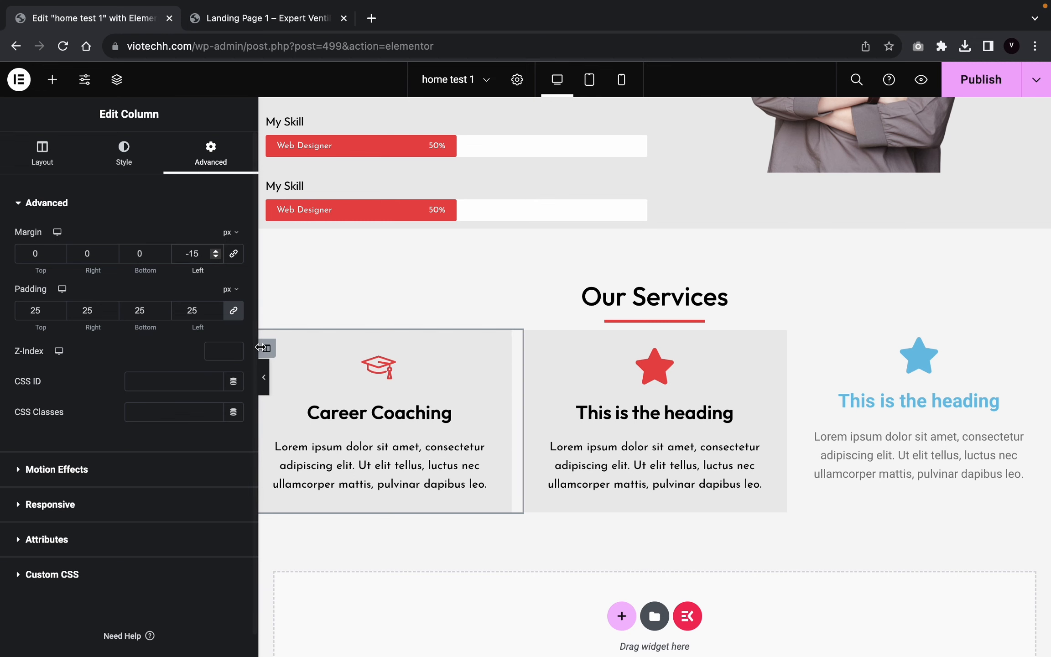
pyautogui.click(264, 377)
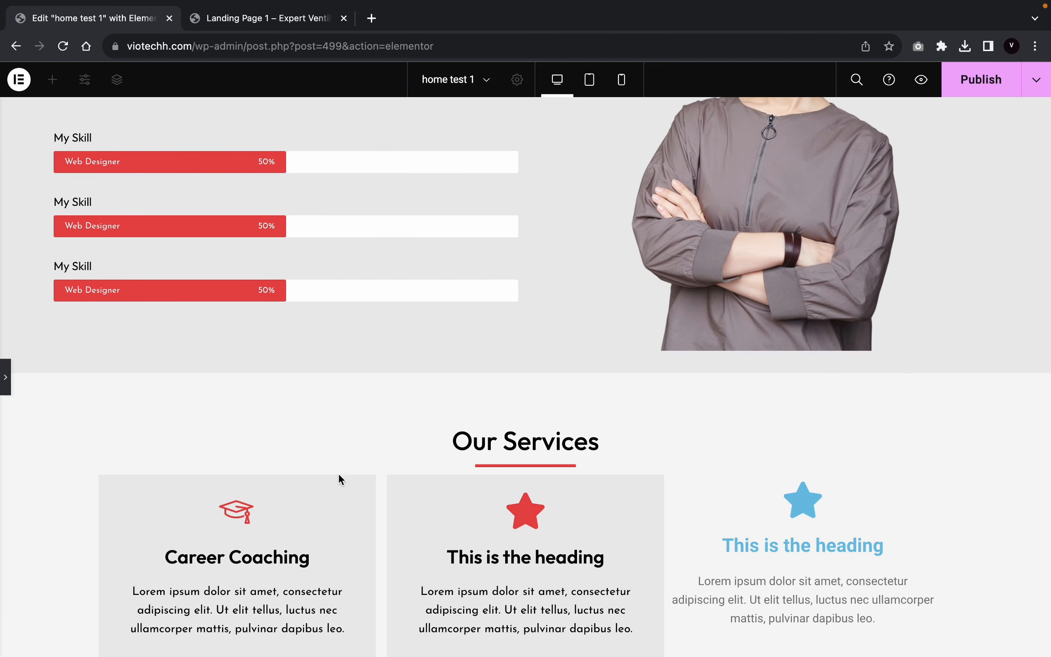
pyautogui.click(3, 365)
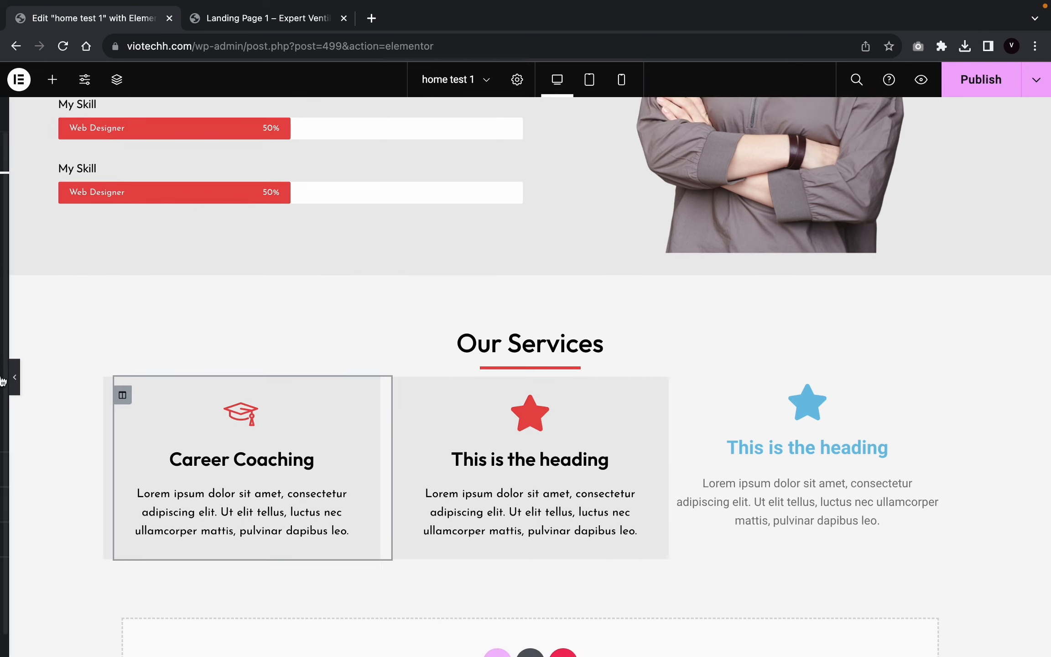
# Step: Check the reference landing page, then replace the middle icon box's star with the Money 2 icon from the icon library
pyautogui.click(593, 401)
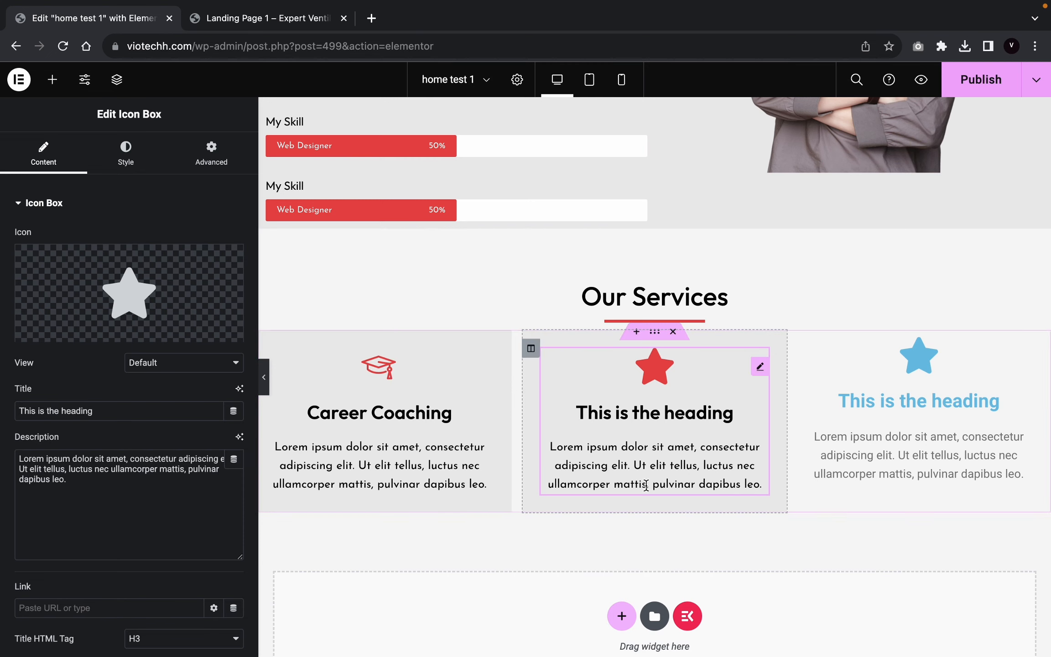
pyautogui.click(259, 18)
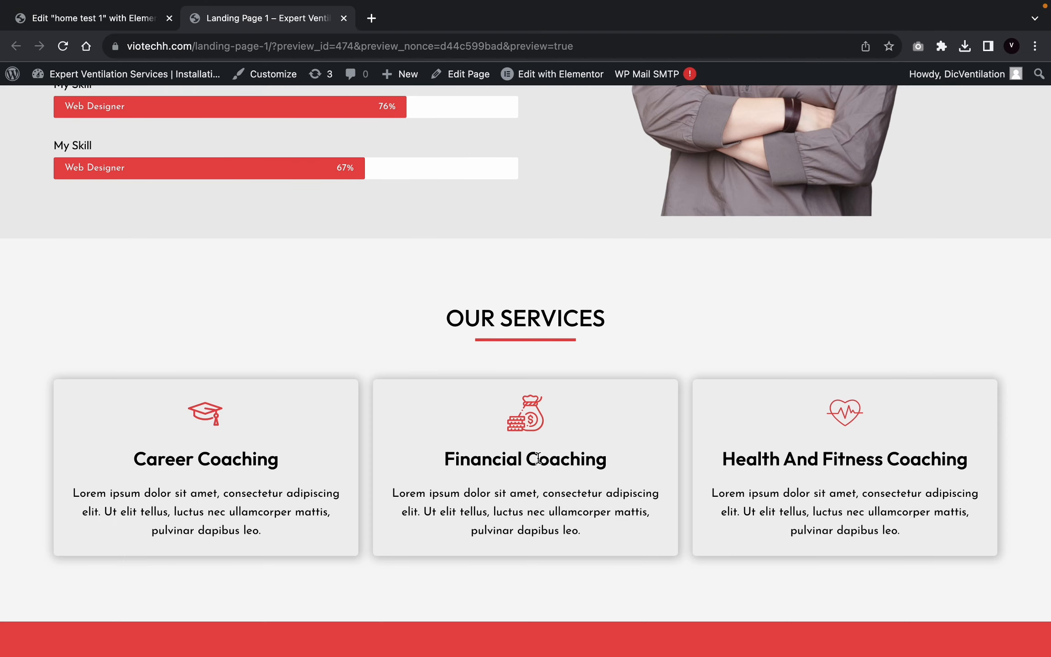
pyautogui.click(120, 12)
pyautogui.moveTo(161, 237)
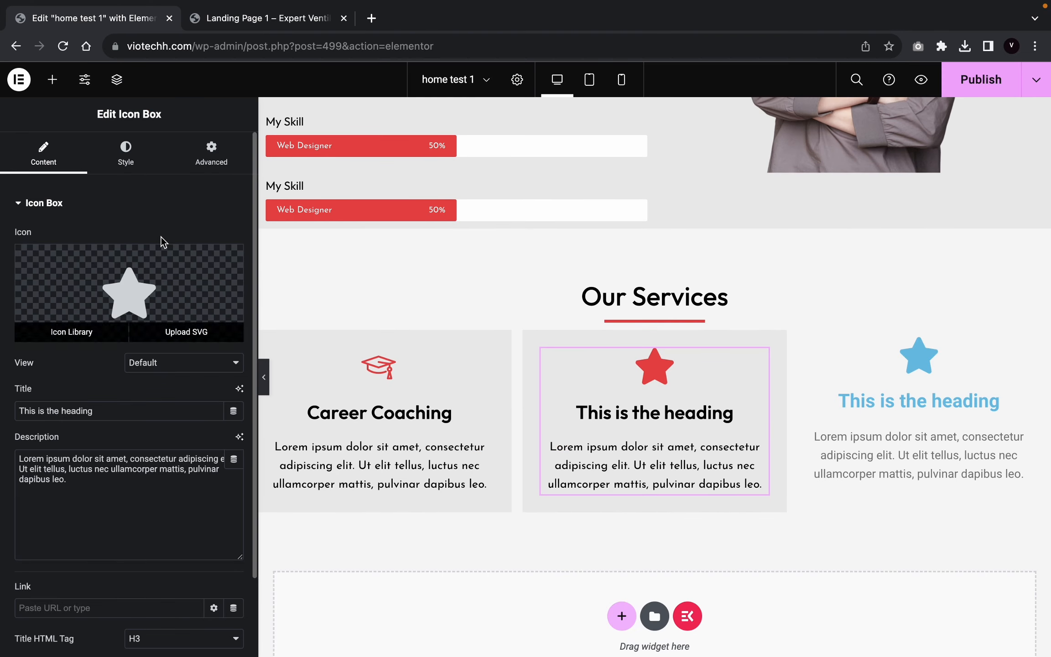
pyautogui.click(136, 329)
pyautogui.click(476, 147)
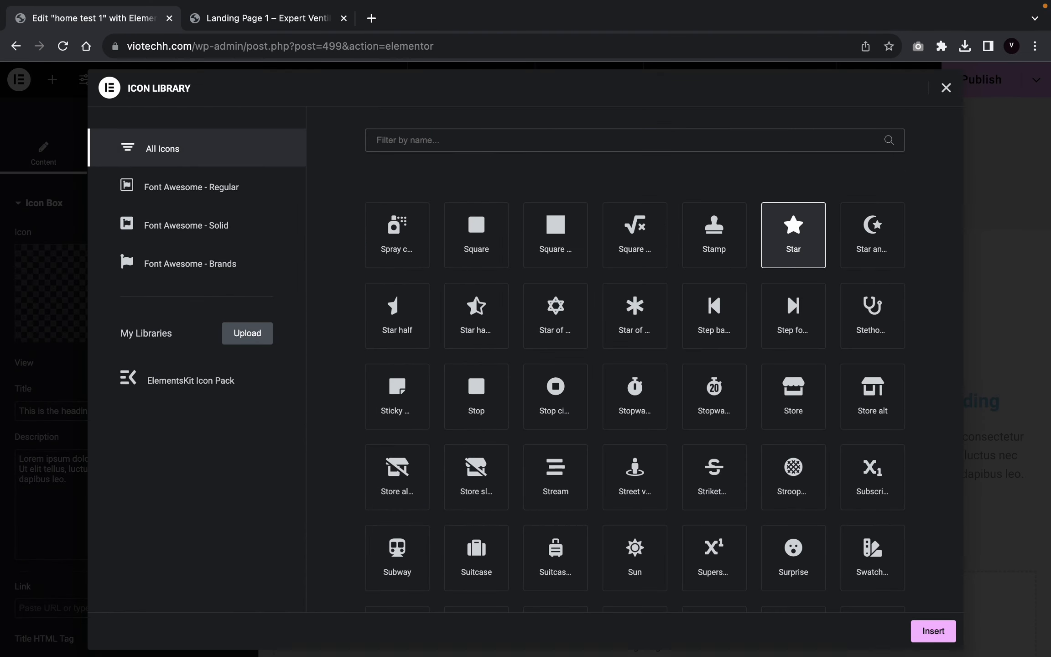
pyautogui.write('moeny')
pyautogui.press('BackSpace')
pyautogui.press('BackSpace')
pyautogui.press('BackSpace')
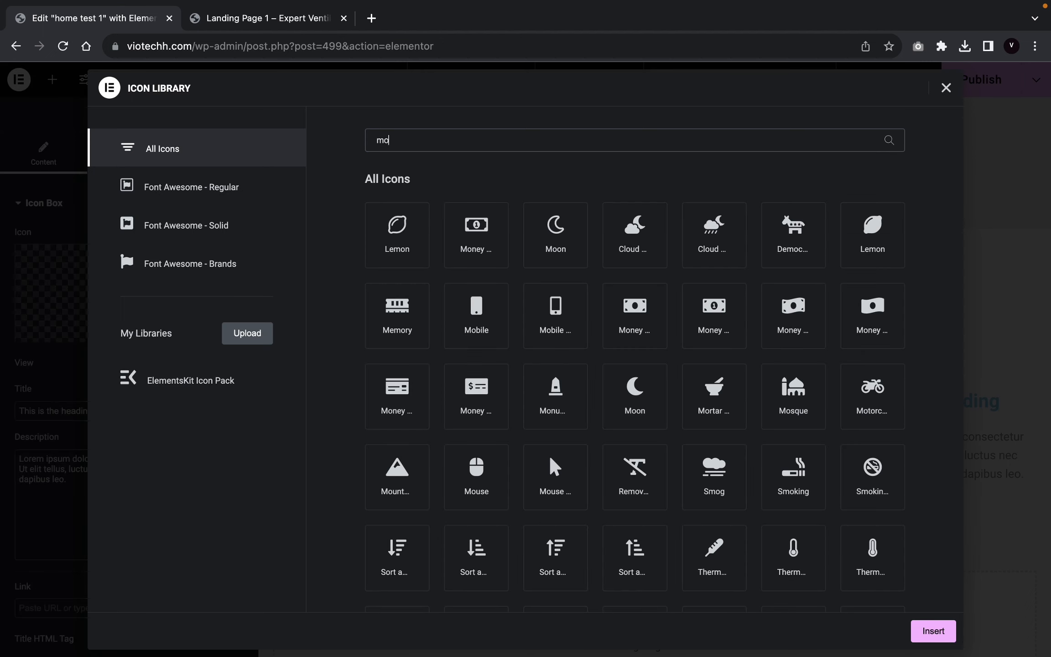
pyautogui.write('ney')
pyautogui.click(417, 414)
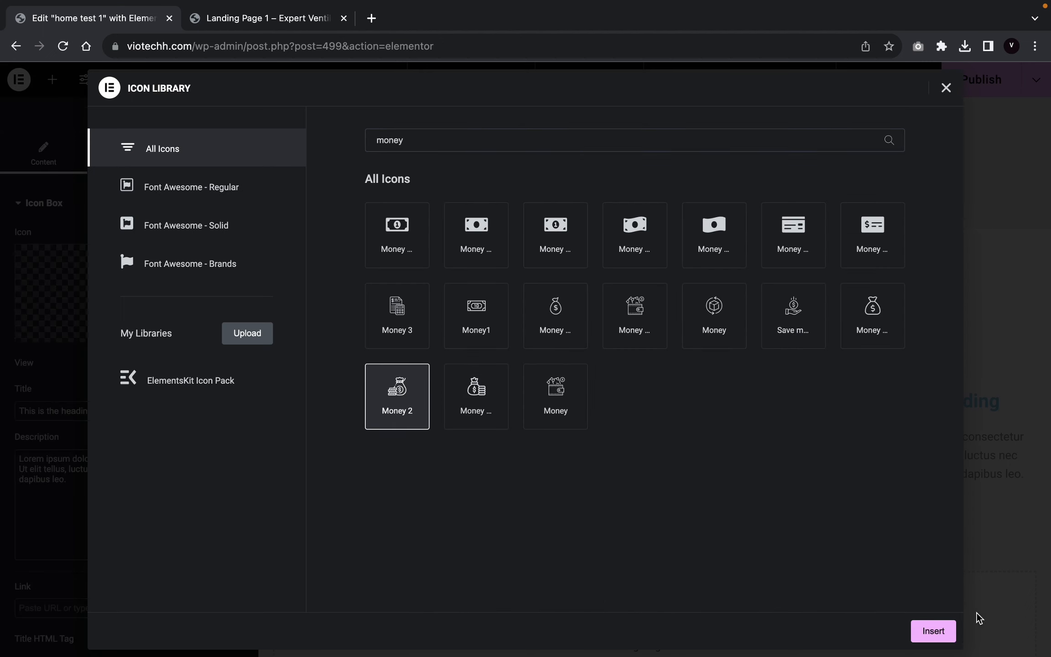
pyautogui.click(939, 631)
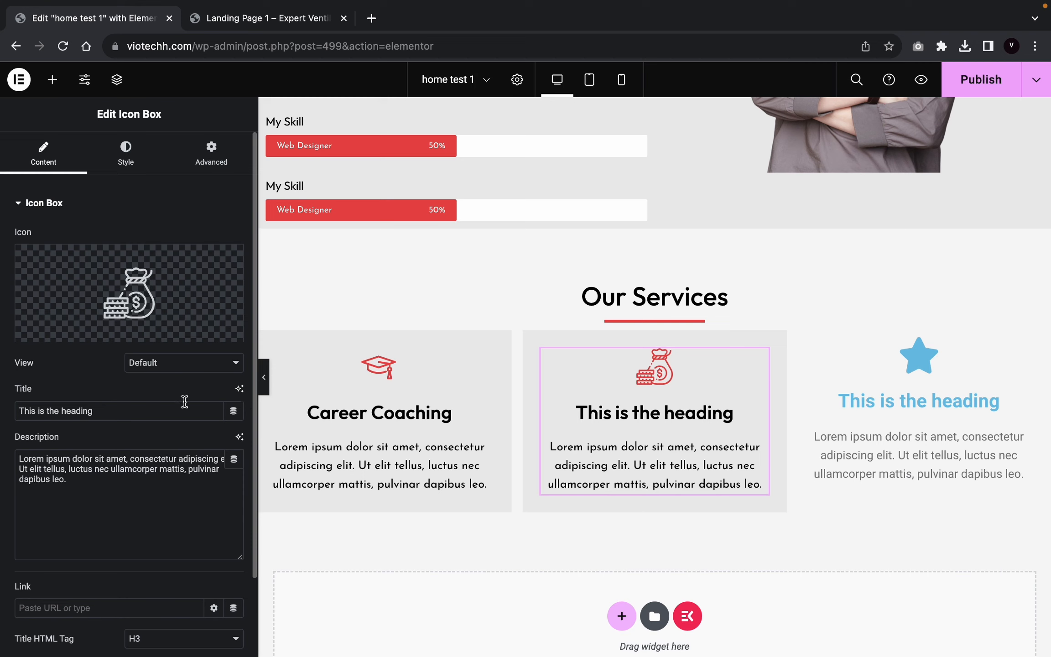
# Step: Set the middle icon box's title to "Financial Coaching"
pyautogui.tripleClick(184, 401)
pyautogui.write('Fina')
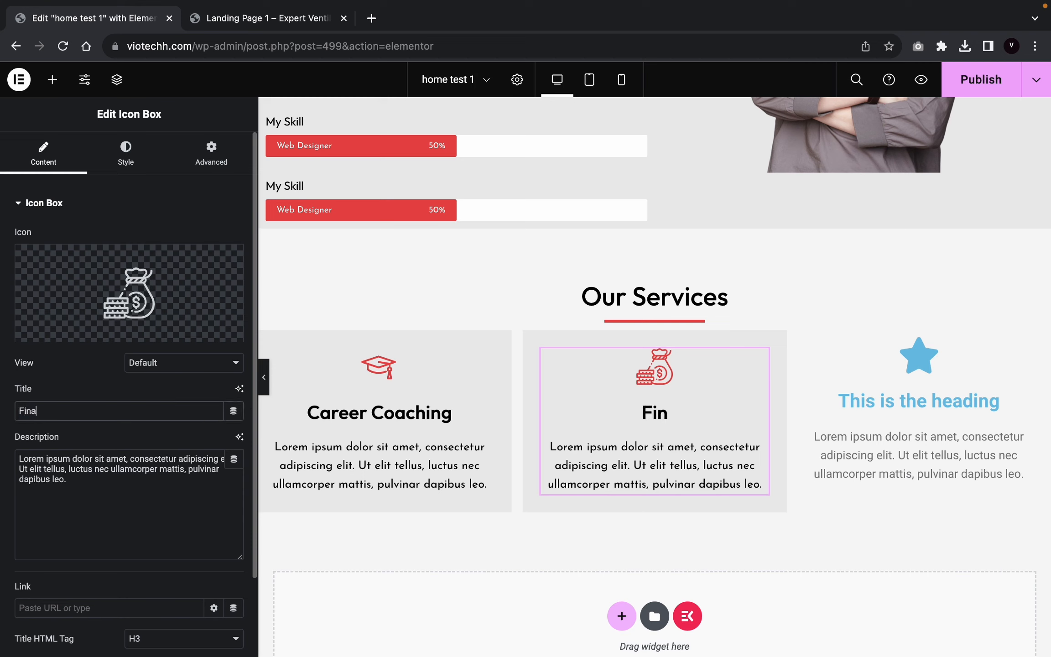
pyautogui.write('ncial Coa')
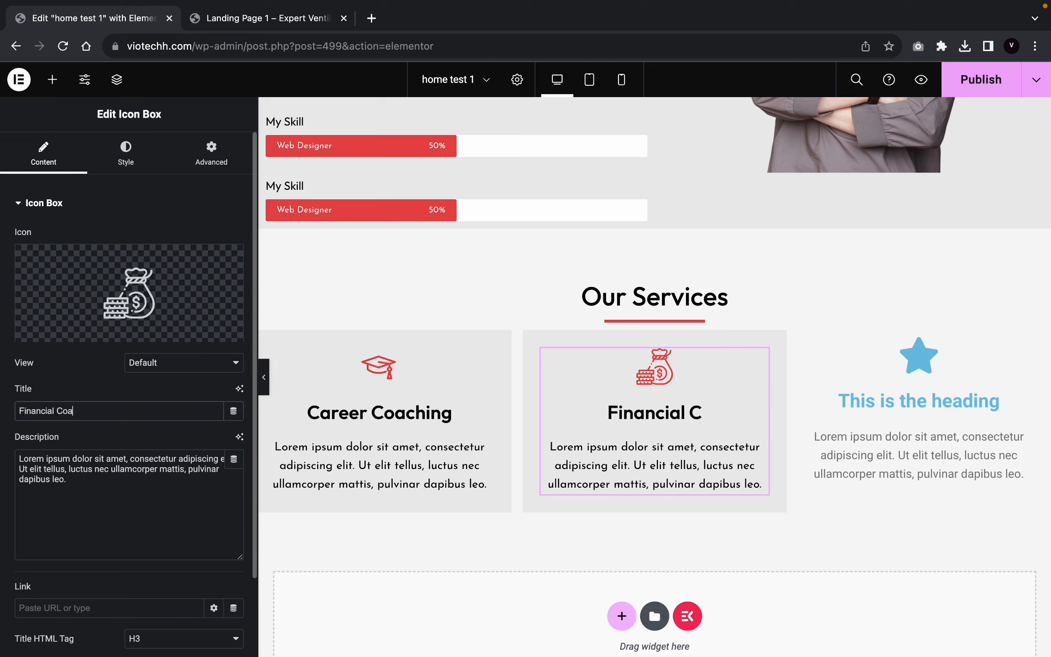
pyautogui.write('ching')
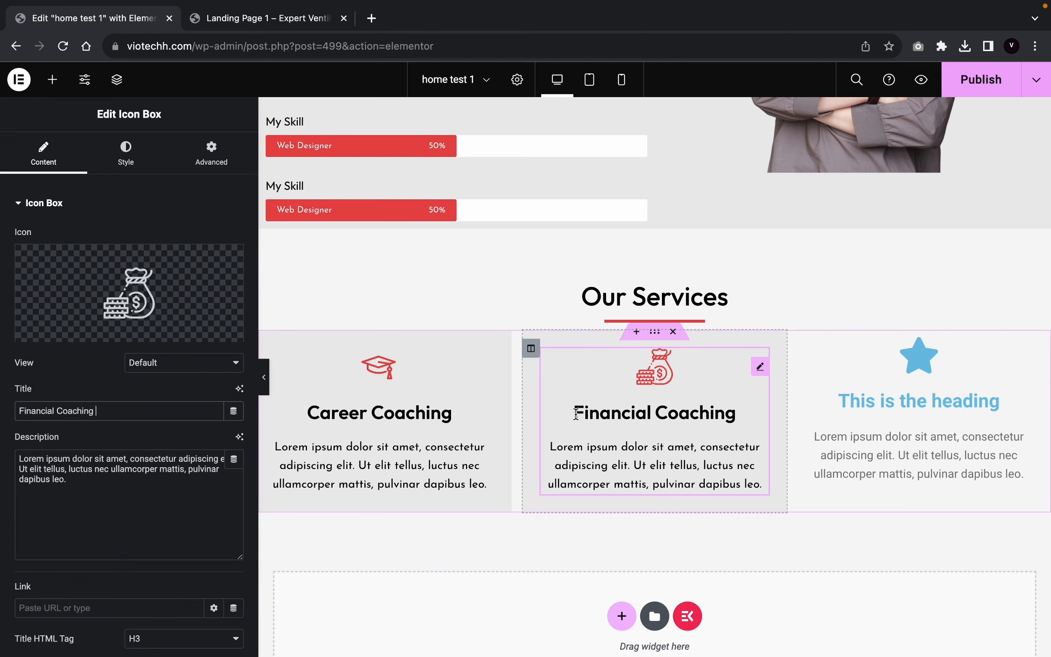
# Step: Copy the Financial Coaching column and paste its style onto the third services column
pyautogui.rightClick(534, 351)
pyautogui.click(579, 440)
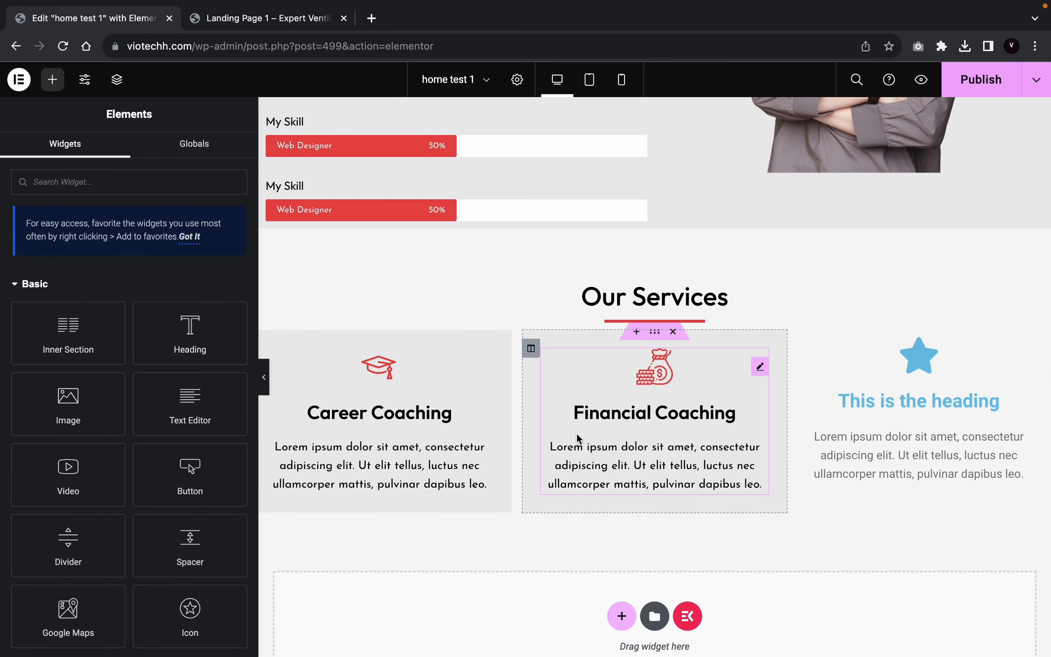
pyautogui.rightClick(802, 354)
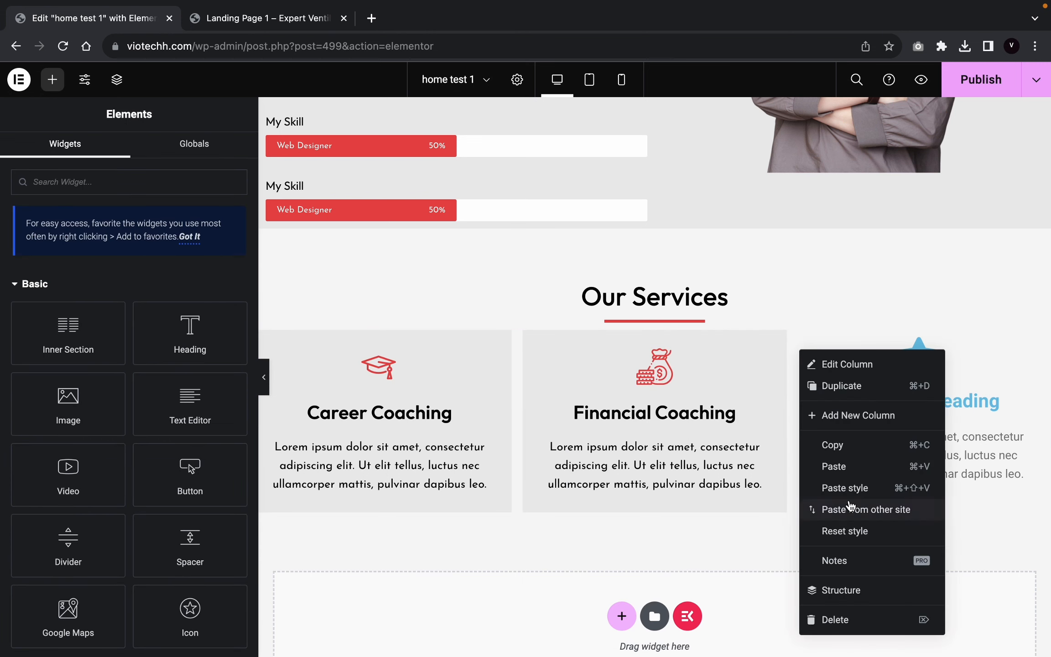
pyautogui.click(847, 486)
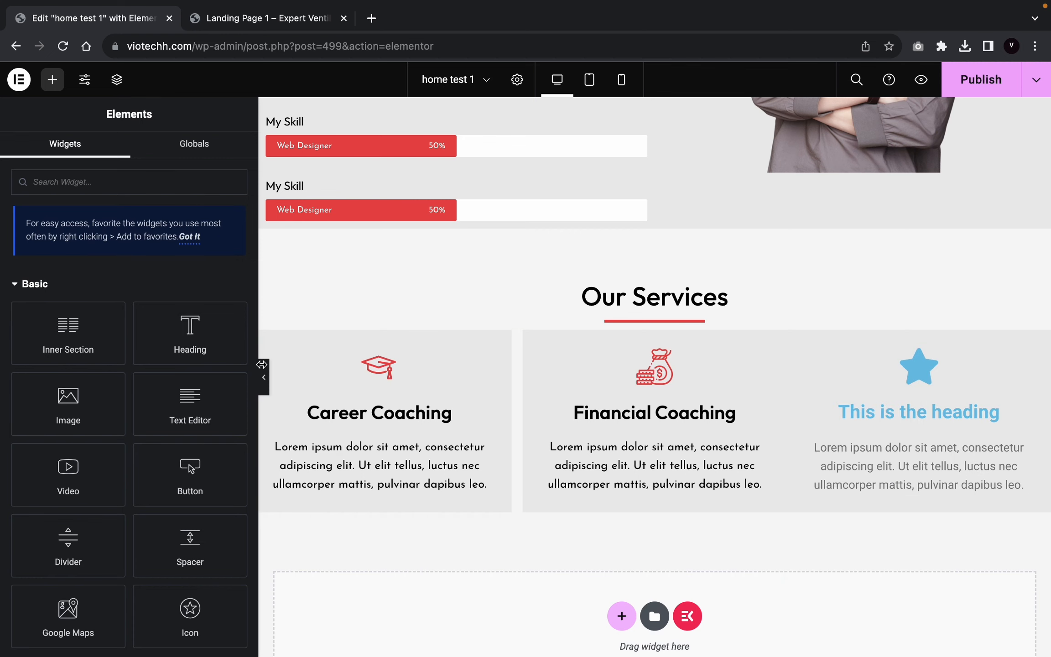
# Step: Copy the Career Coaching column and paste its style onto the Financial Coaching column
pyautogui.rightClick(263, 348)
pyautogui.click(310, 441)
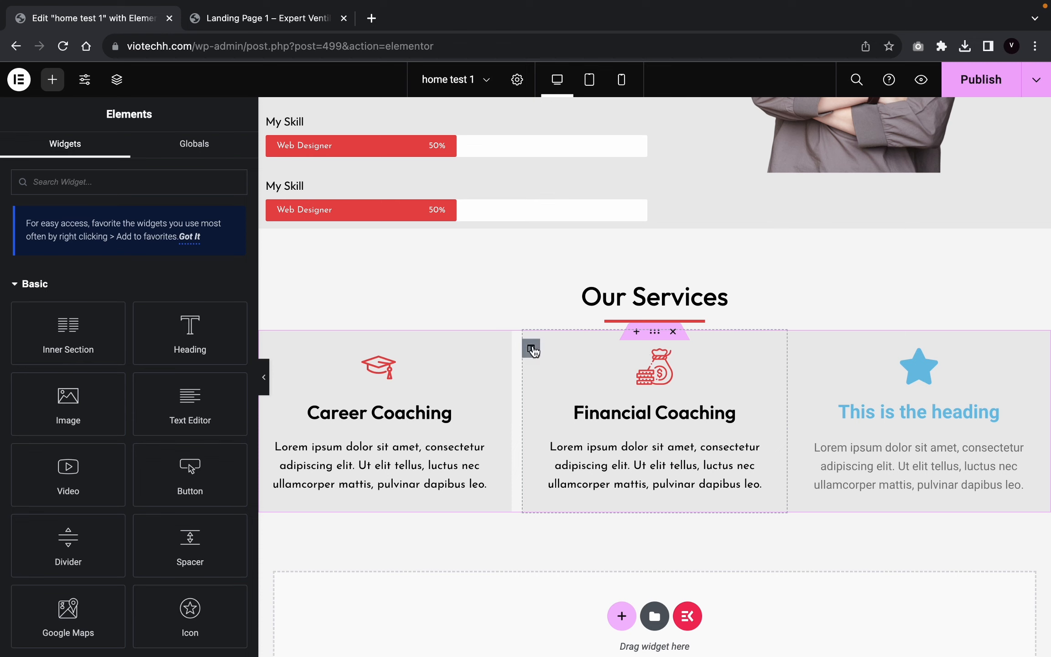
pyautogui.rightClick(530, 349)
pyautogui.click(589, 487)
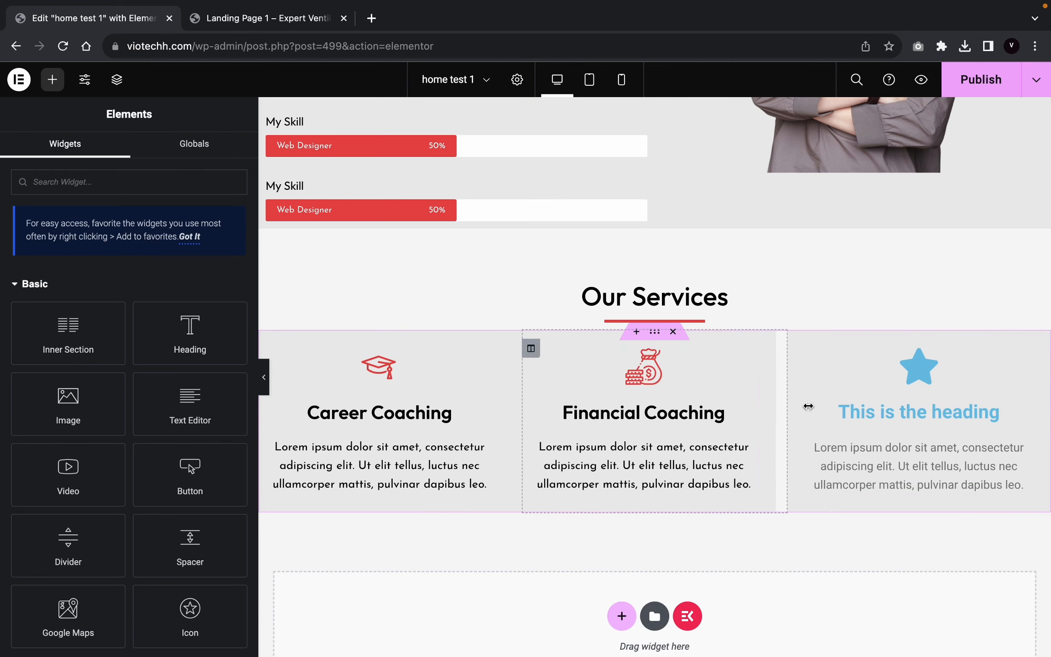
# Step: Try a right margin of 18 px on the Financial Coaching column, and return it to 0
pyautogui.click(530, 348)
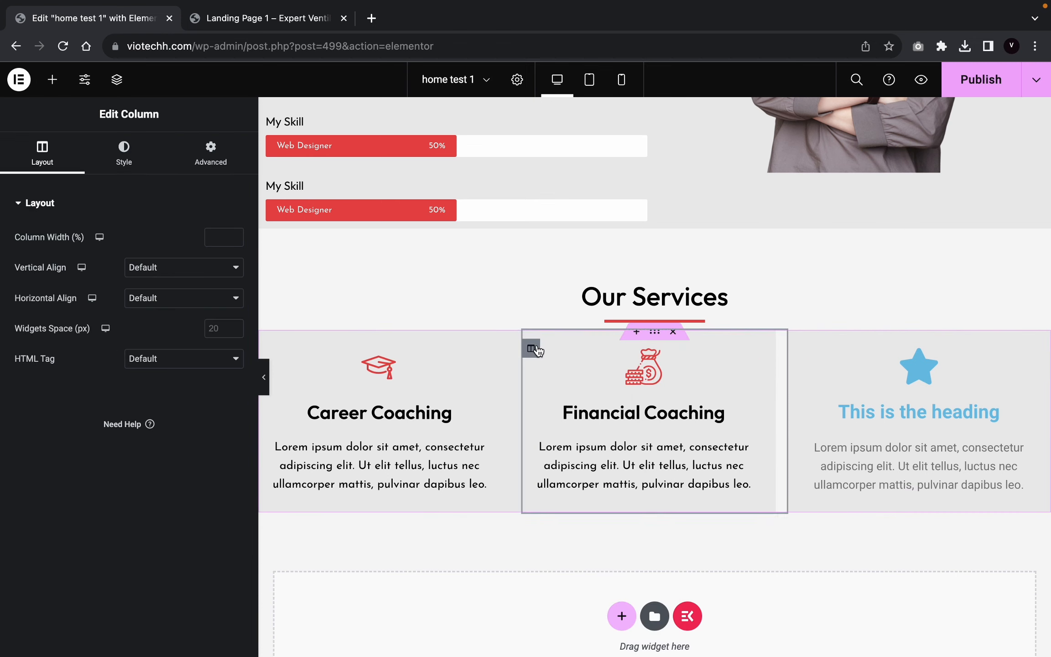
pyautogui.click(211, 149)
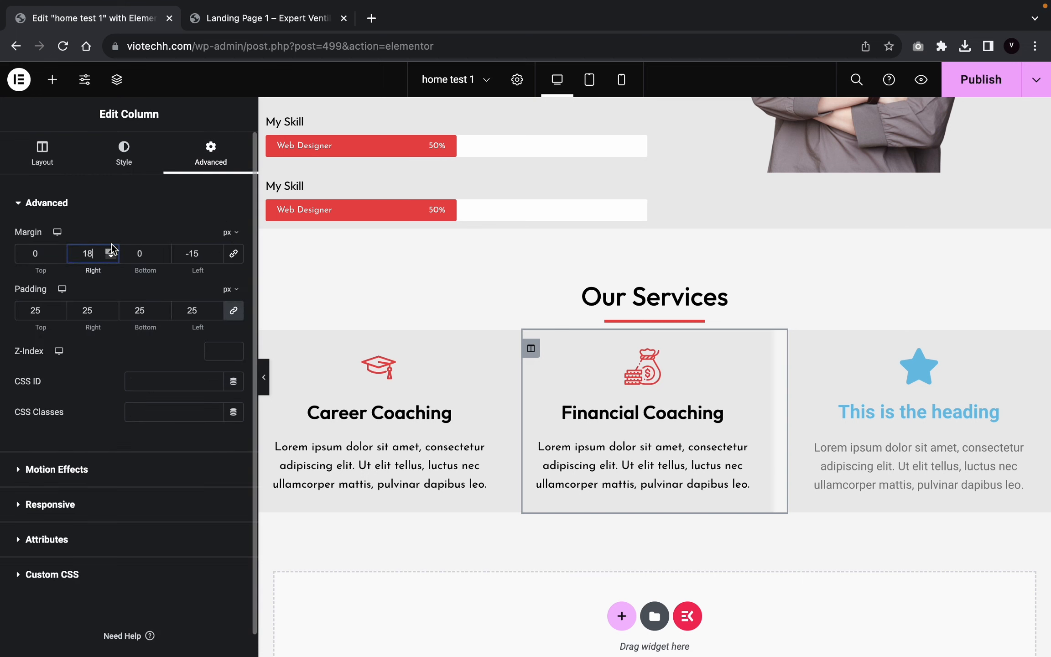
pyautogui.press('BackSpace')
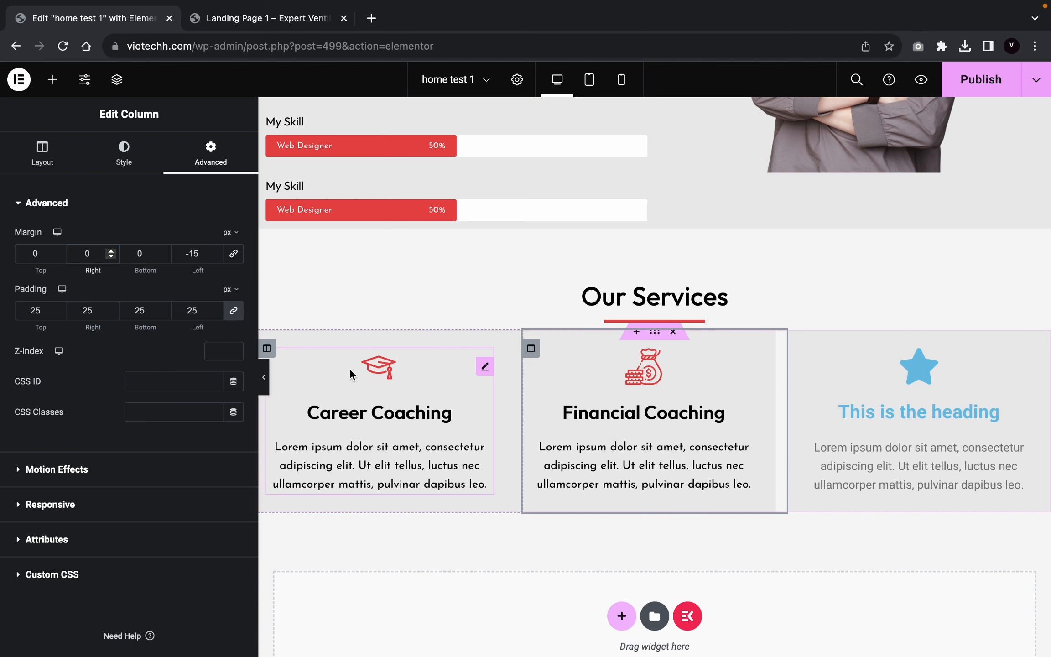
# Step: Set the Career Coaching column's left margin to -30 px and check the card spacing at full page width
pyautogui.click(267, 348)
pyautogui.click(214, 256)
pyautogui.moveTo(215, 256); pyautogui.dragTo(215, 255)
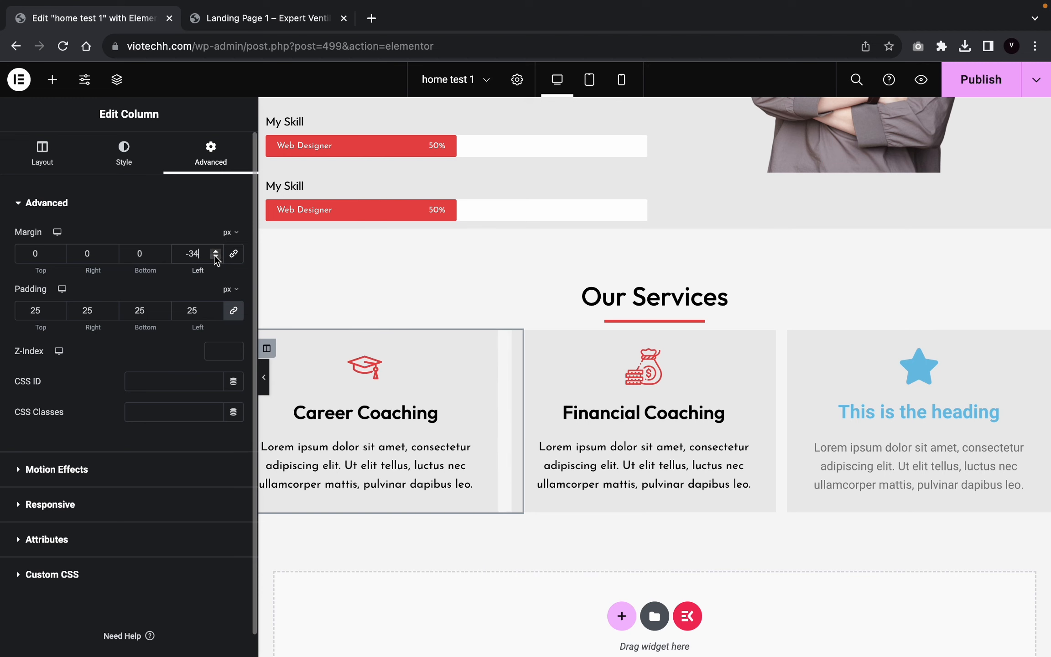
pyautogui.click(216, 251)
pyautogui.click(216, 251)
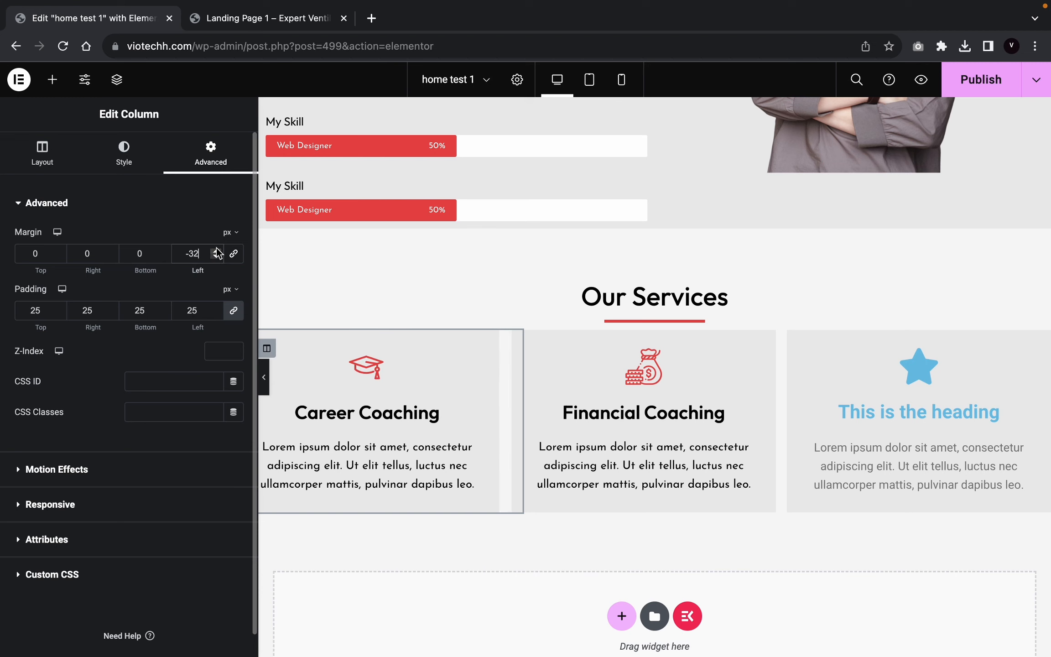
pyautogui.click(216, 250)
pyautogui.click(216, 250)
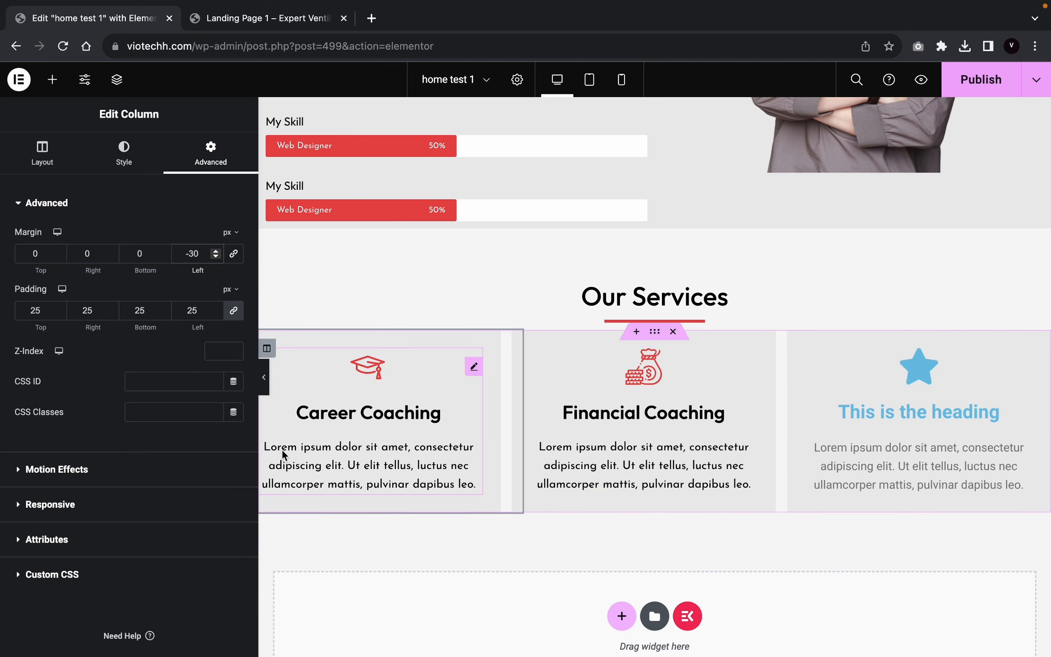
pyautogui.click(263, 377)
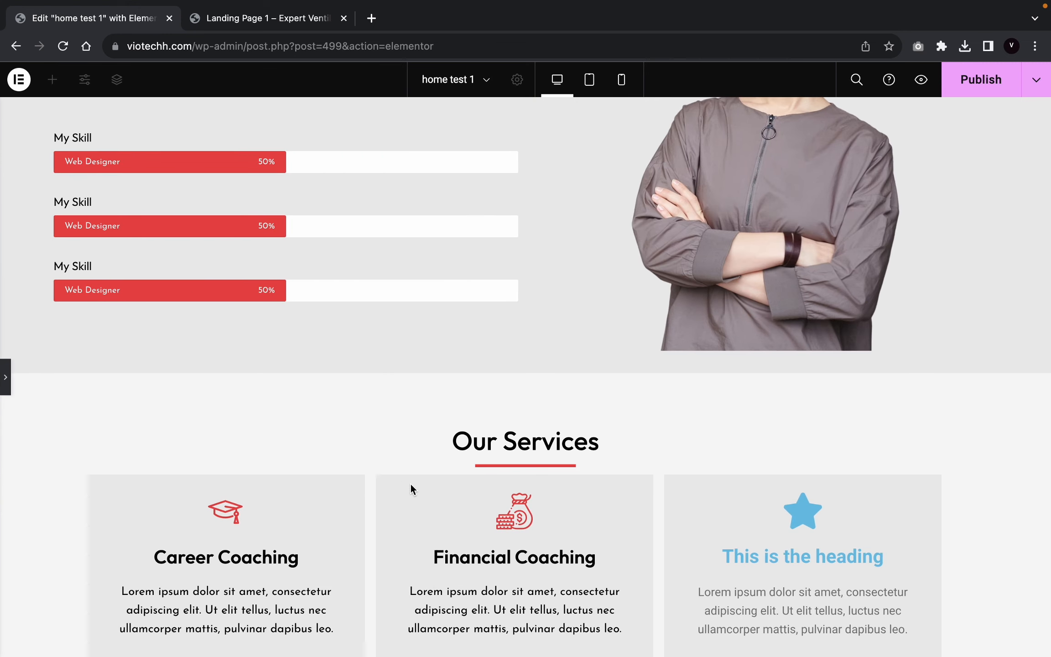
pyautogui.click(4, 378)
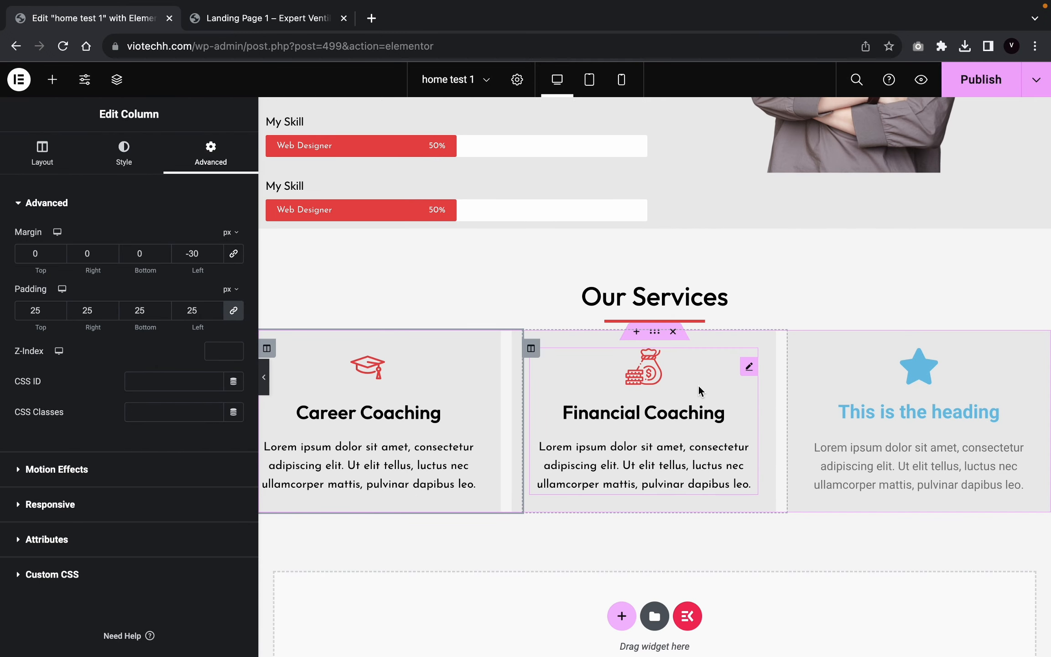
# Step: Copy the Financial Coaching icon box and paste its style onto the icon box in the third services column
pyautogui.rightClick(698, 389)
pyautogui.click(764, 416)
pyautogui.rightClick(859, 394)
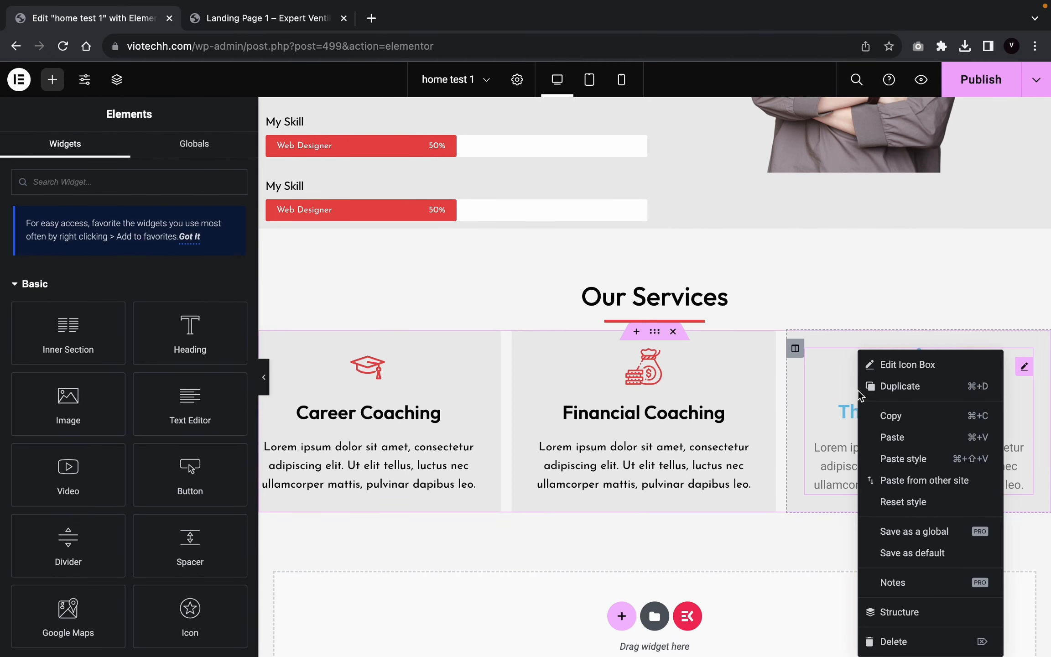
pyautogui.click(898, 438)
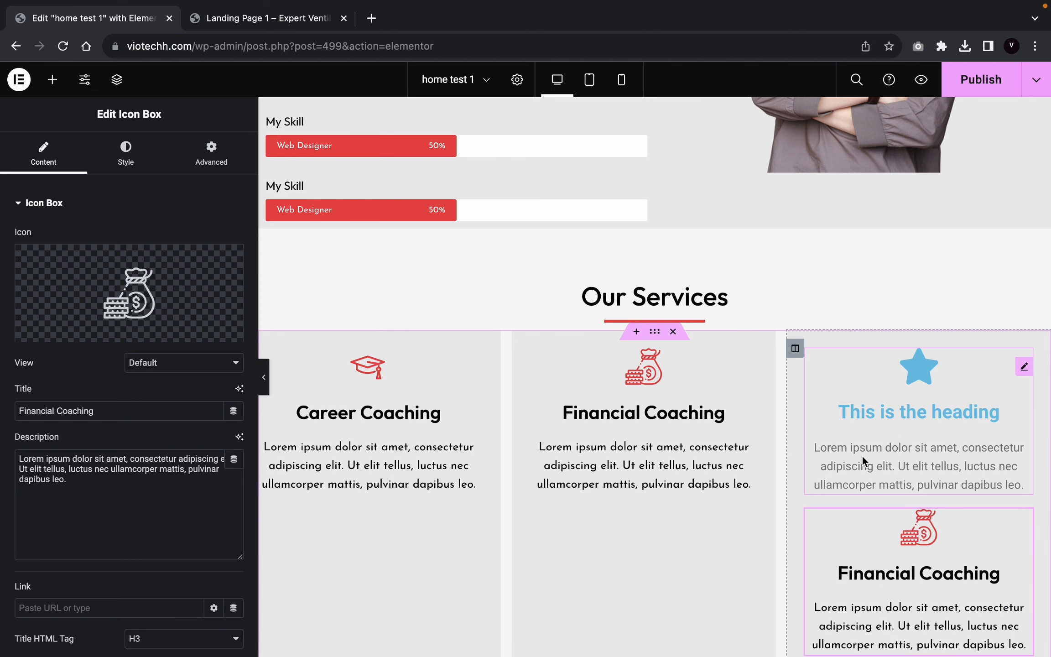
pyautogui.hotkey('ctrl', 'z')
pyautogui.rightClick(871, 404)
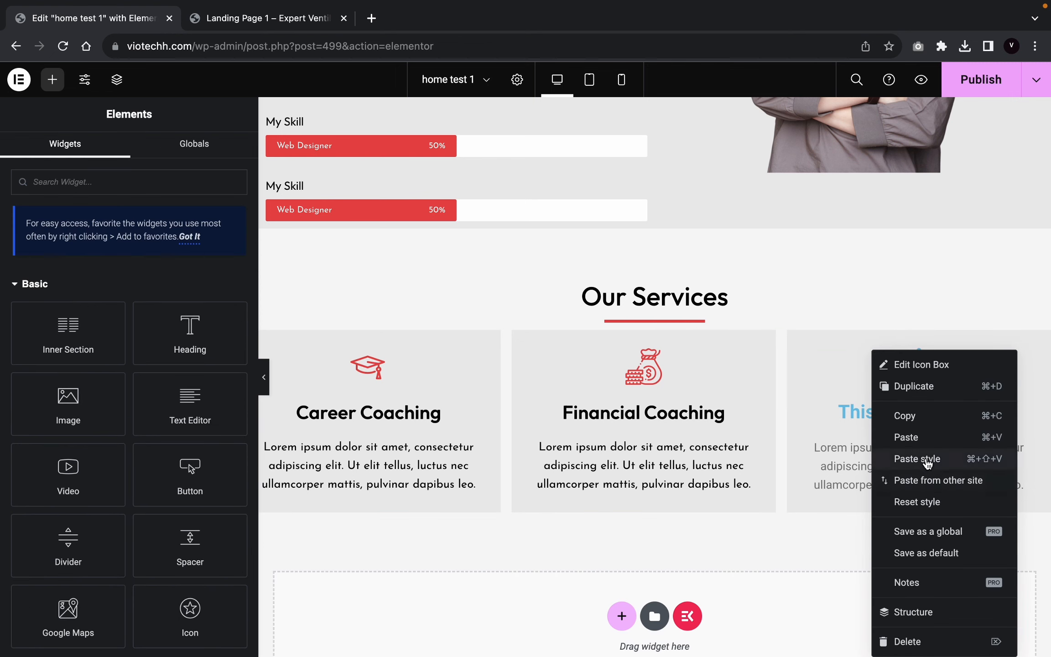
pyautogui.click(924, 458)
# Step: Check the third card's title on the reference landing page and title the third icon box "Health & Fitness Coaching"
pyautogui.click(900, 388)
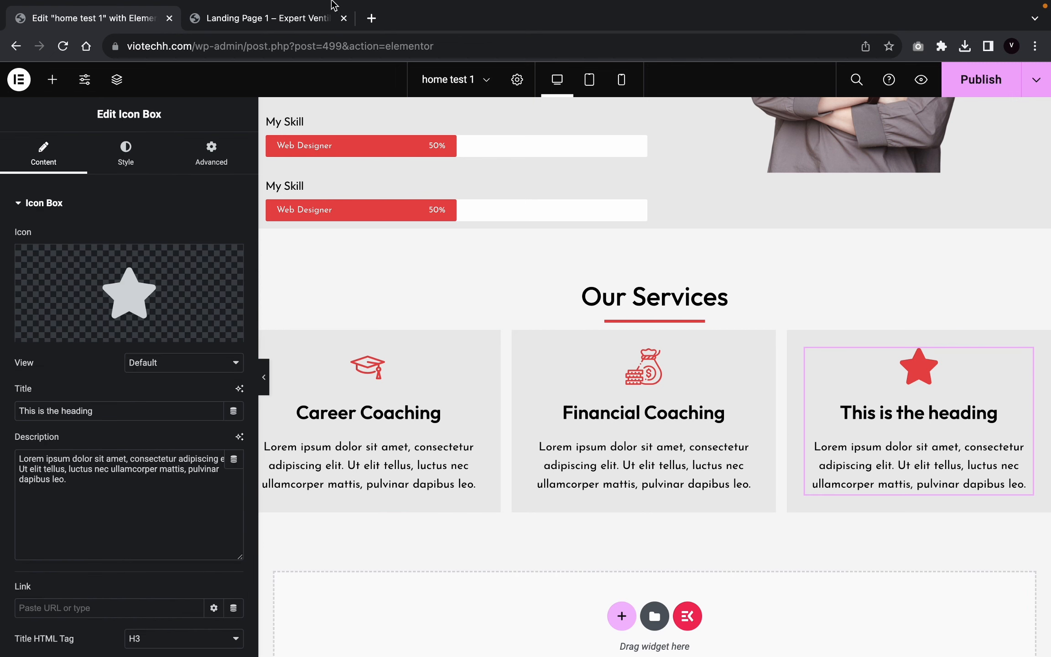
pyautogui.click(295, 20)
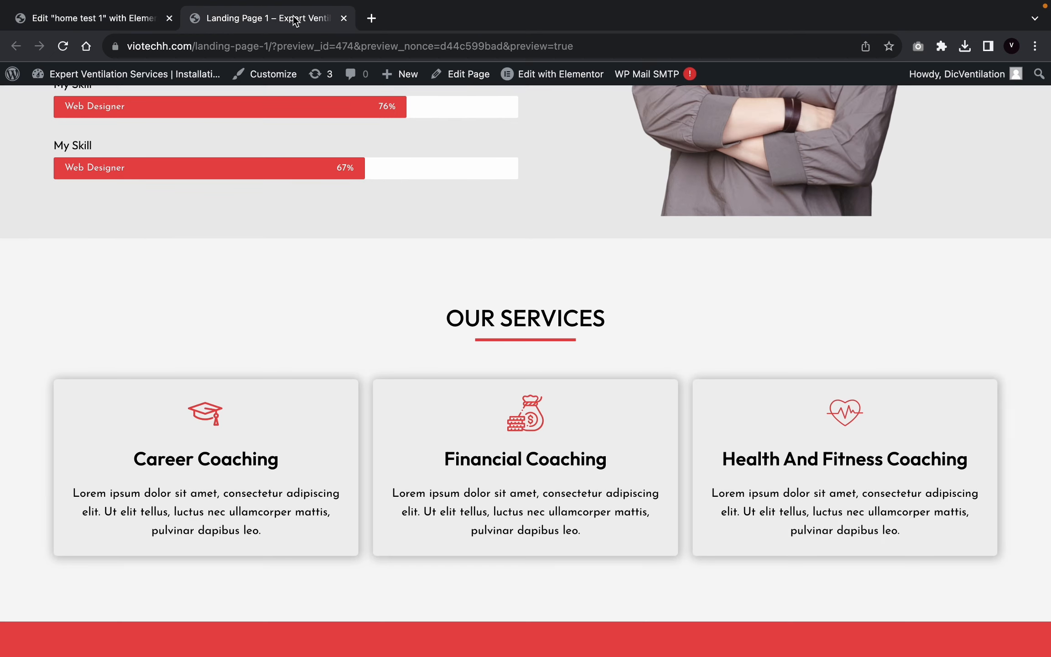
pyautogui.click(90, 27)
pyautogui.tripleClick(57, 410)
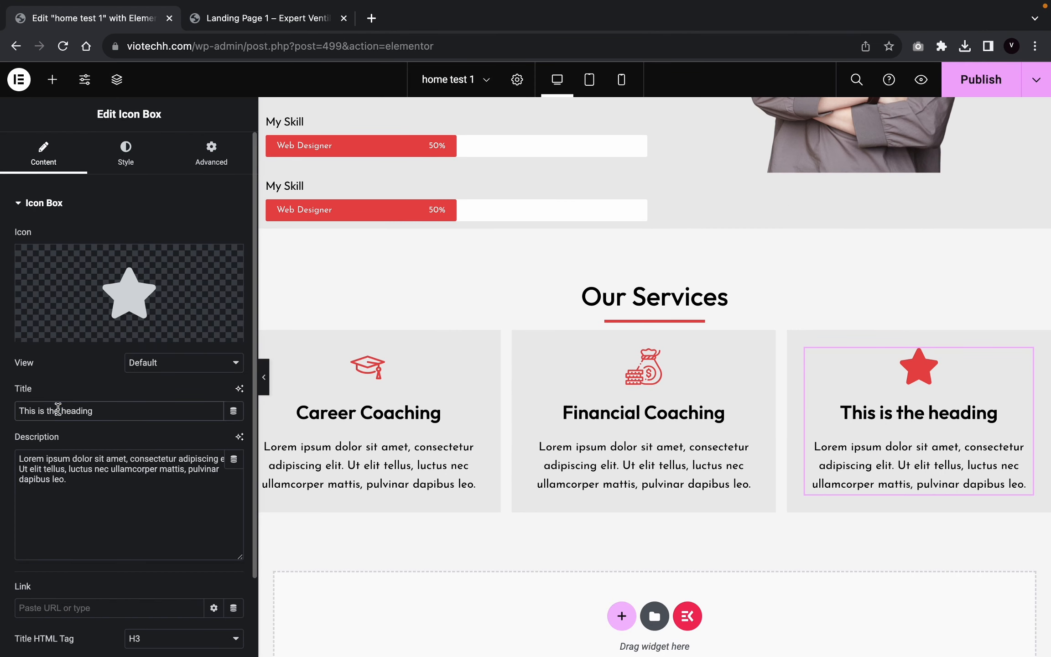
pyautogui.write('Hea')
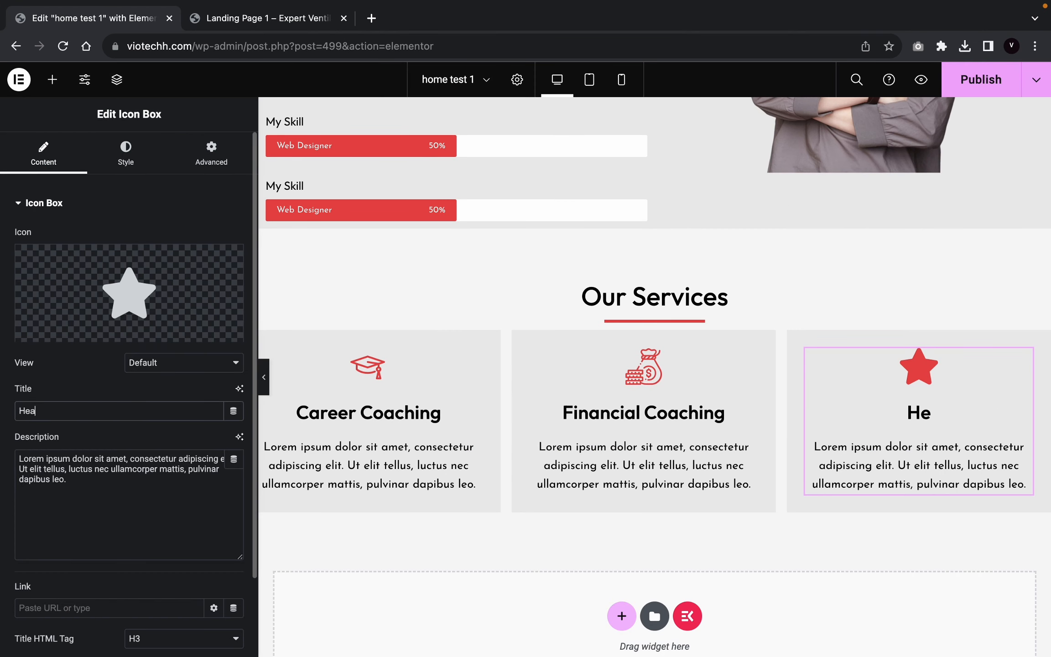
pyautogui.write('lth & F')
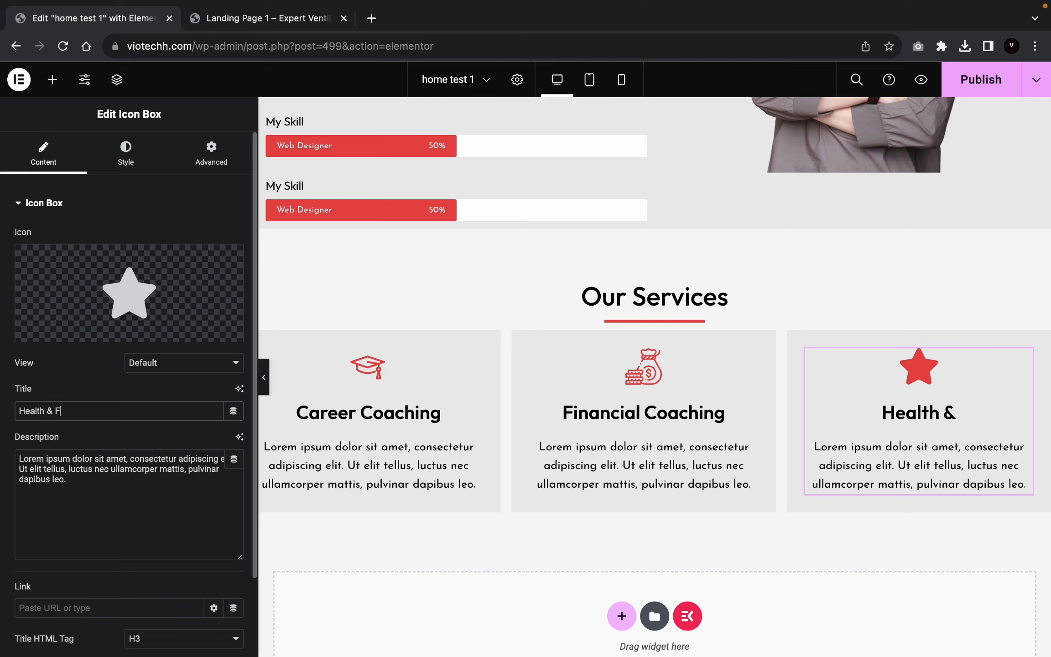
pyautogui.write('itness C')
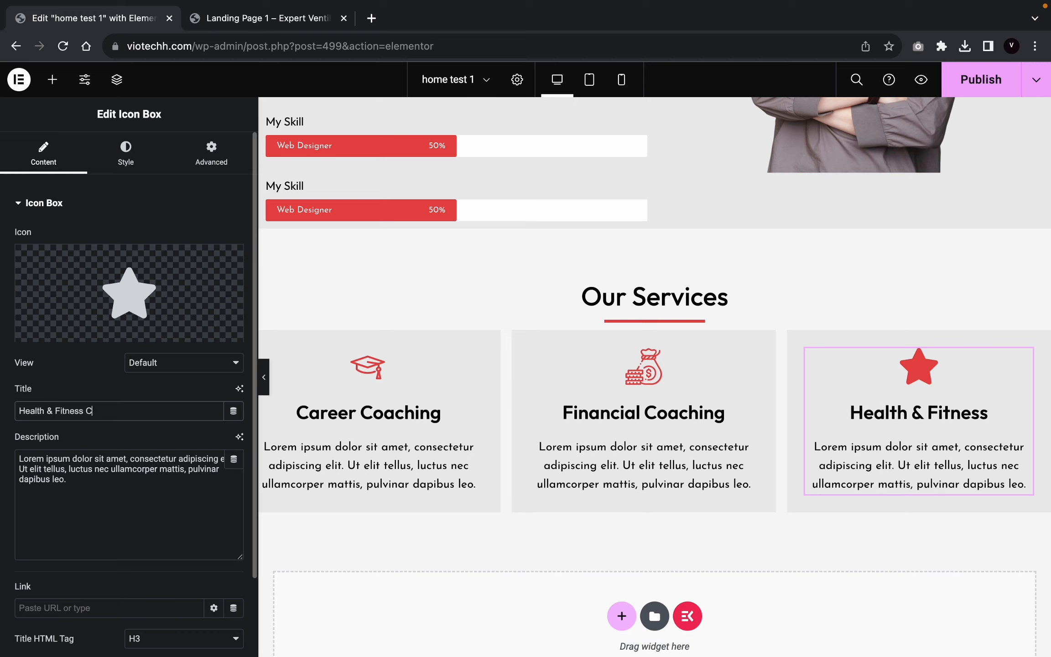
pyautogui.write('oaching')
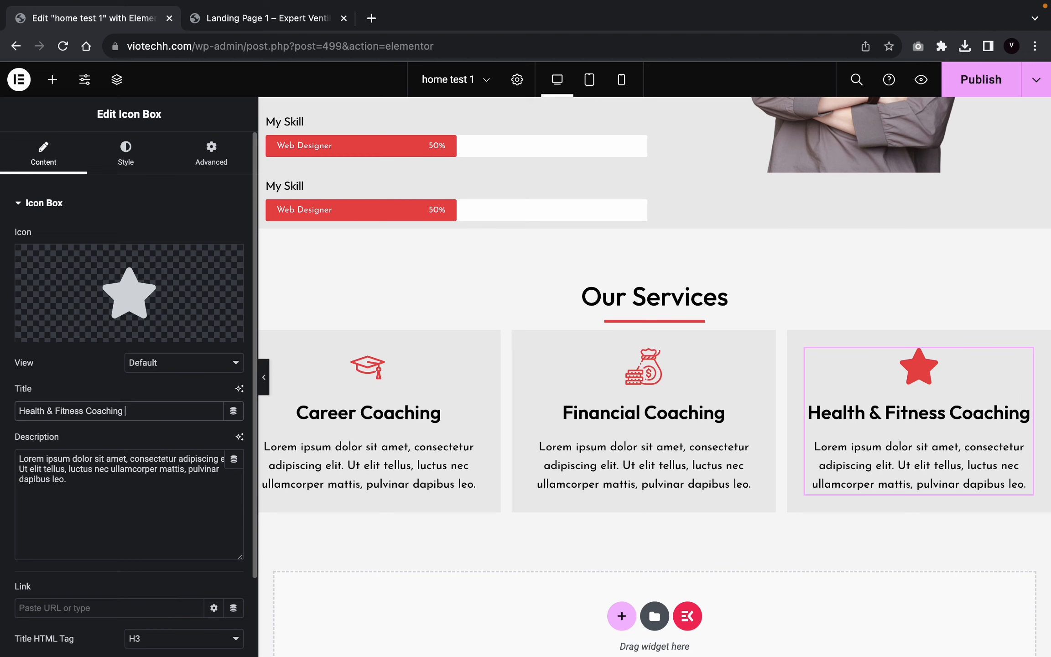
# Step: Search the icon library for "hea" and replace the third icon box's star with the outlined heart-pulse icon
pyautogui.click(129, 293)
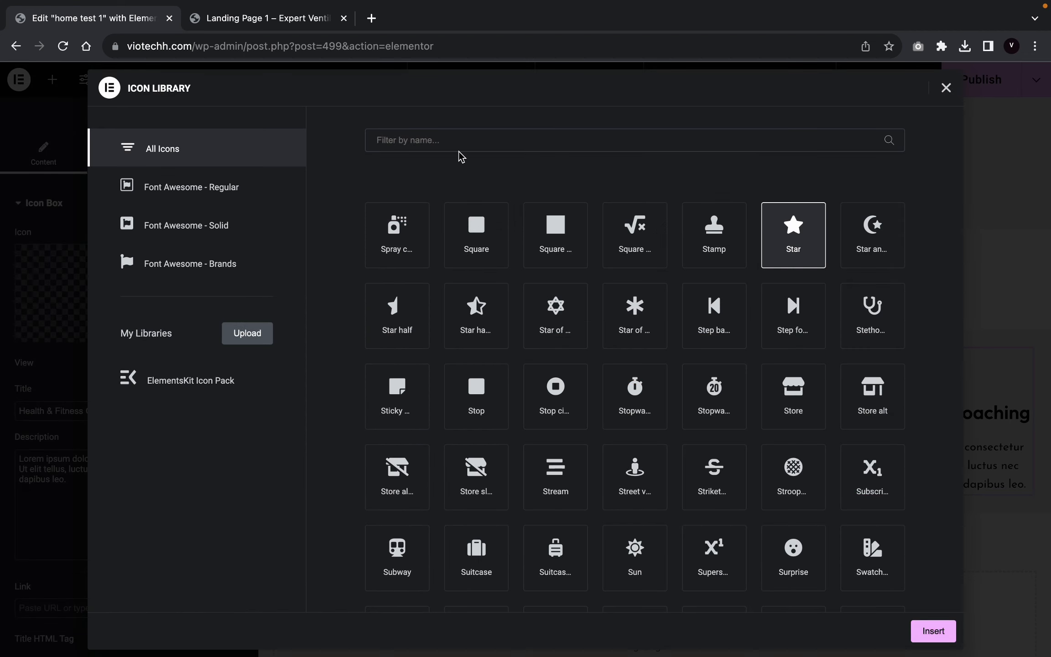
pyautogui.click(466, 139)
pyautogui.write('hearyt')
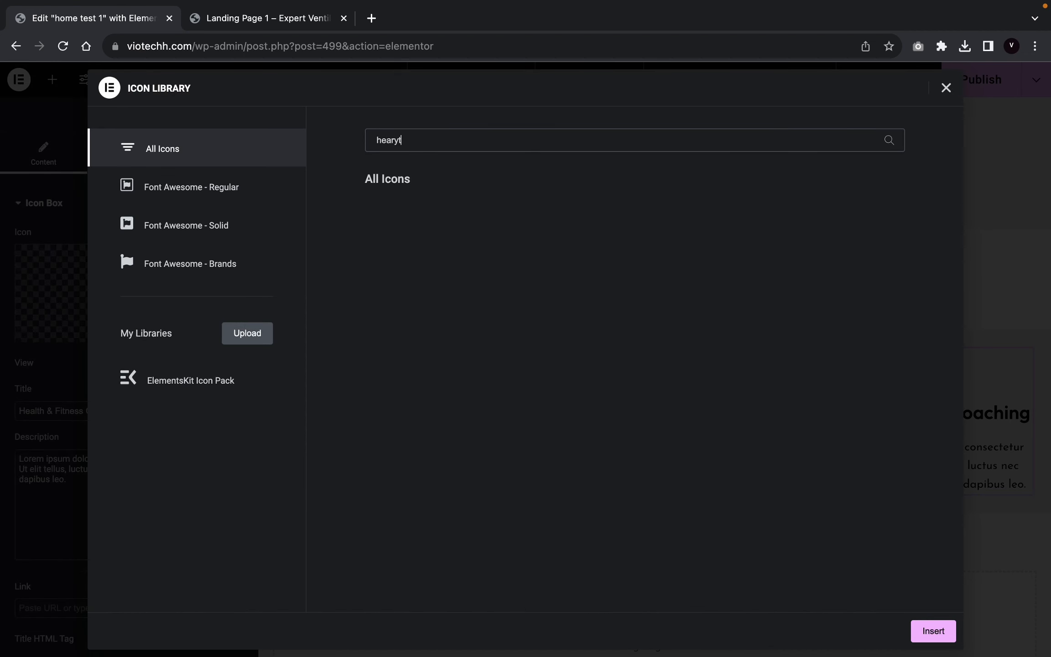
pyautogui.press('BackSpace')
pyautogui.press('BackSpace')
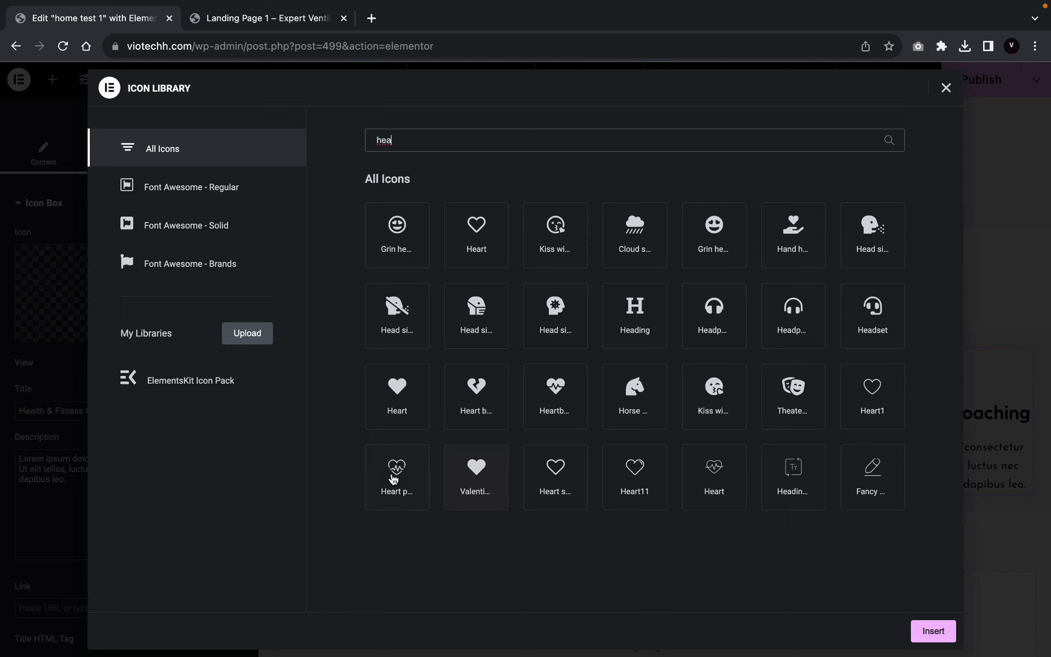
pyautogui.click(393, 478)
pyautogui.click(931, 629)
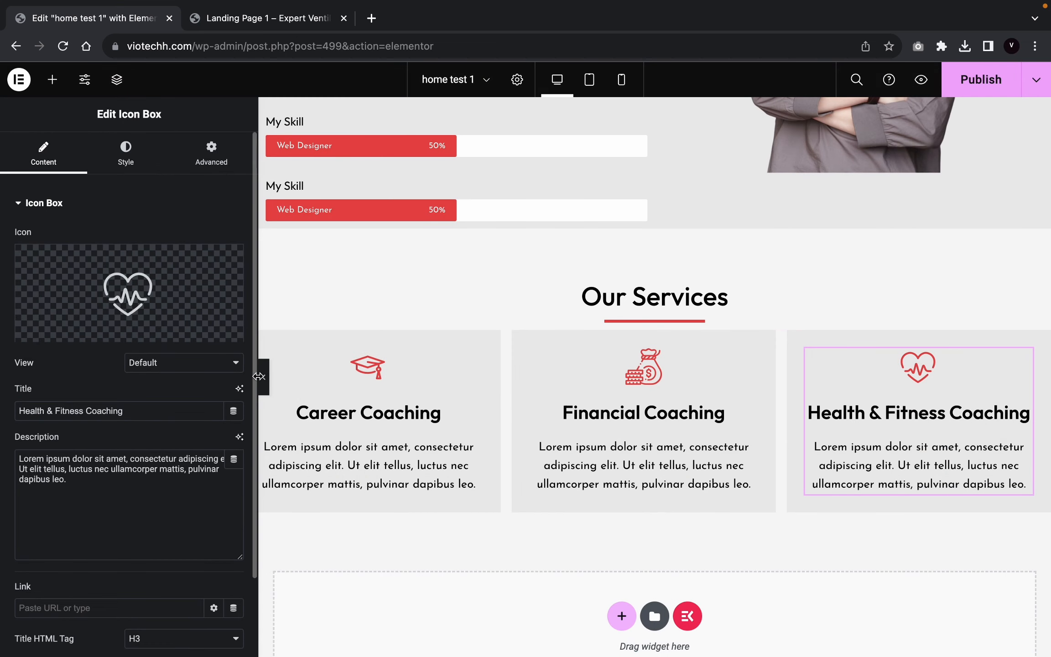
# Step: Preview the services cards at full page width and set their section's boxed content width to 1313
pyautogui.click(270, 376)
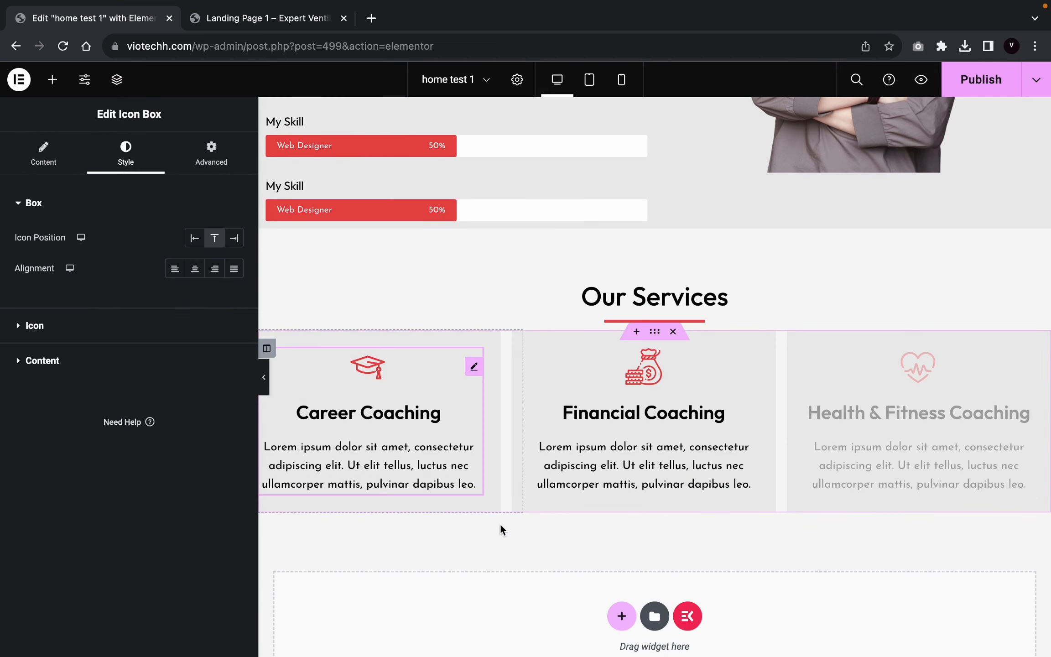
pyautogui.click(266, 390)
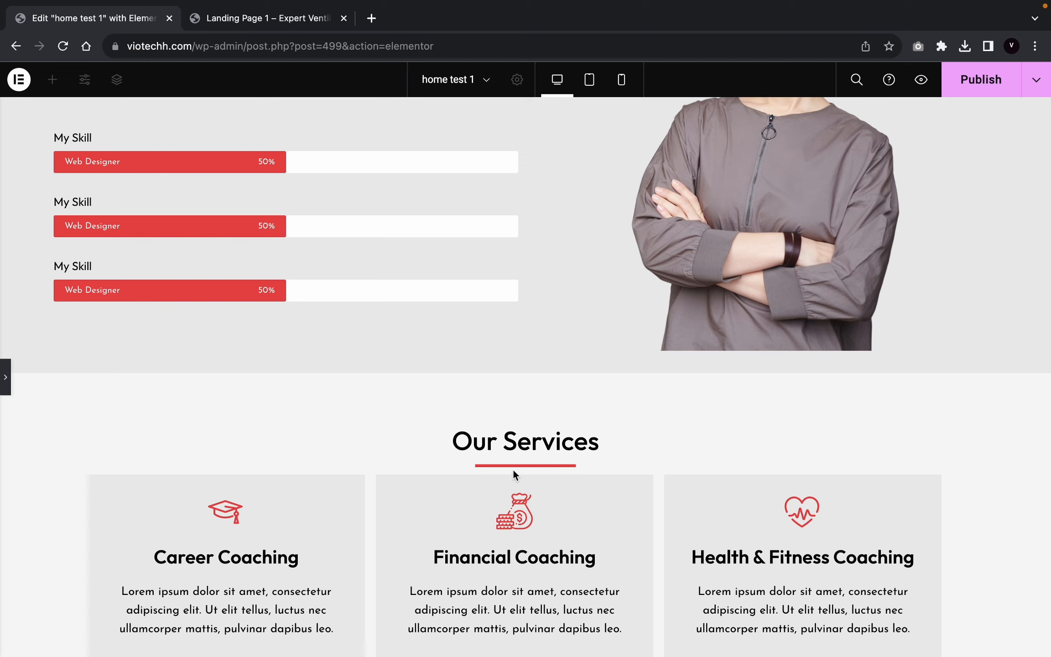
pyautogui.click(4, 374)
pyautogui.click(447, 353)
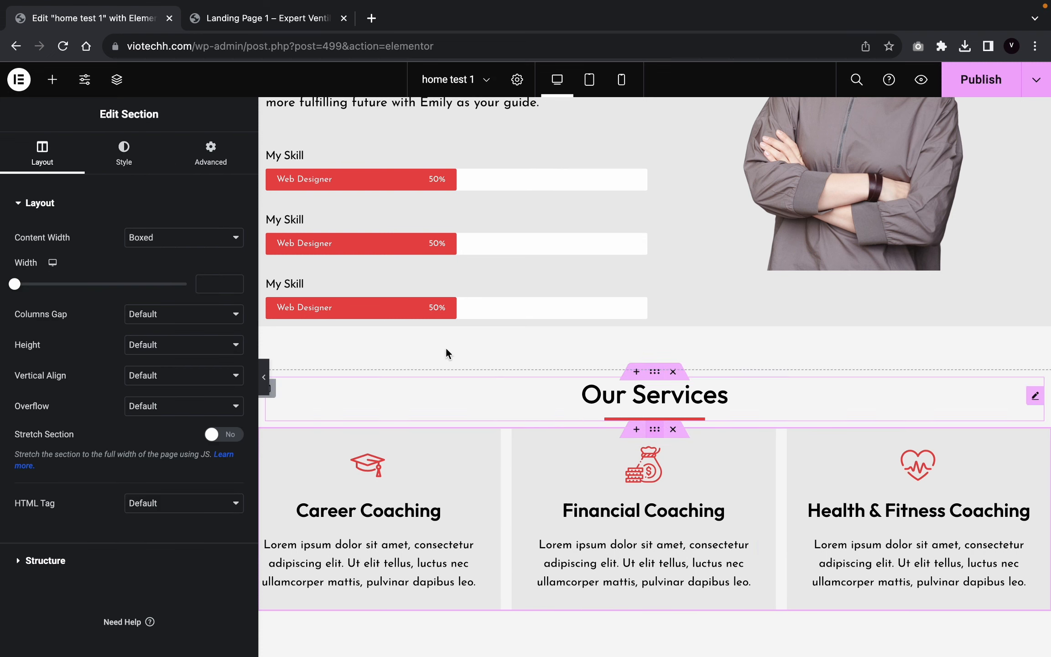
pyautogui.click(203, 282)
pyautogui.write('1313')
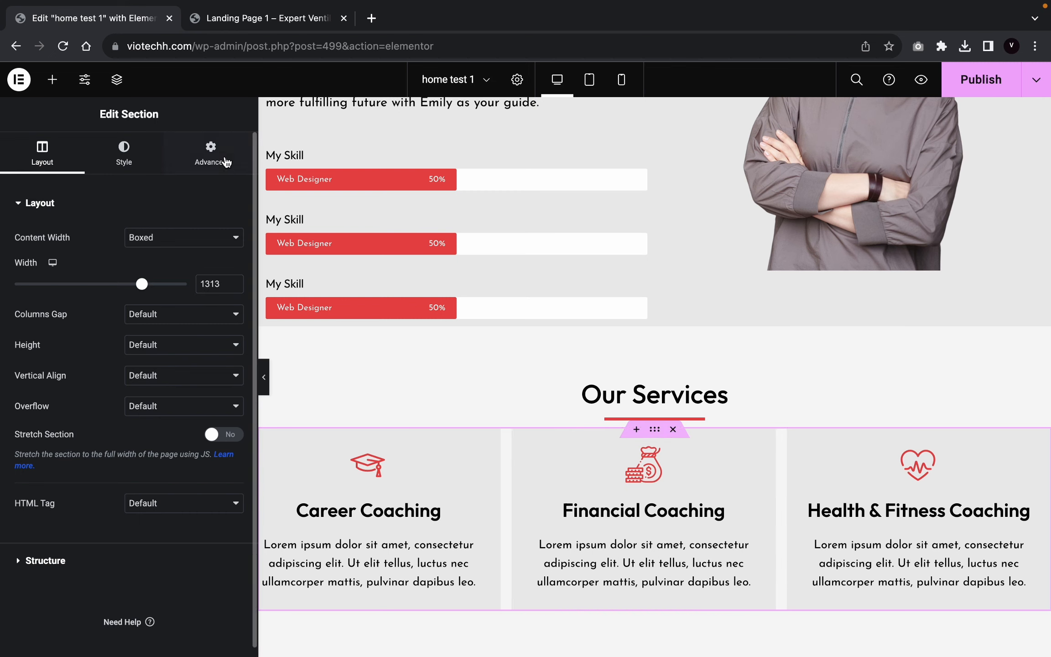
# Step: Unlink the services cards section's margins and set its top margin to 24 px
pyautogui.click(212, 155)
pyautogui.click(238, 261)
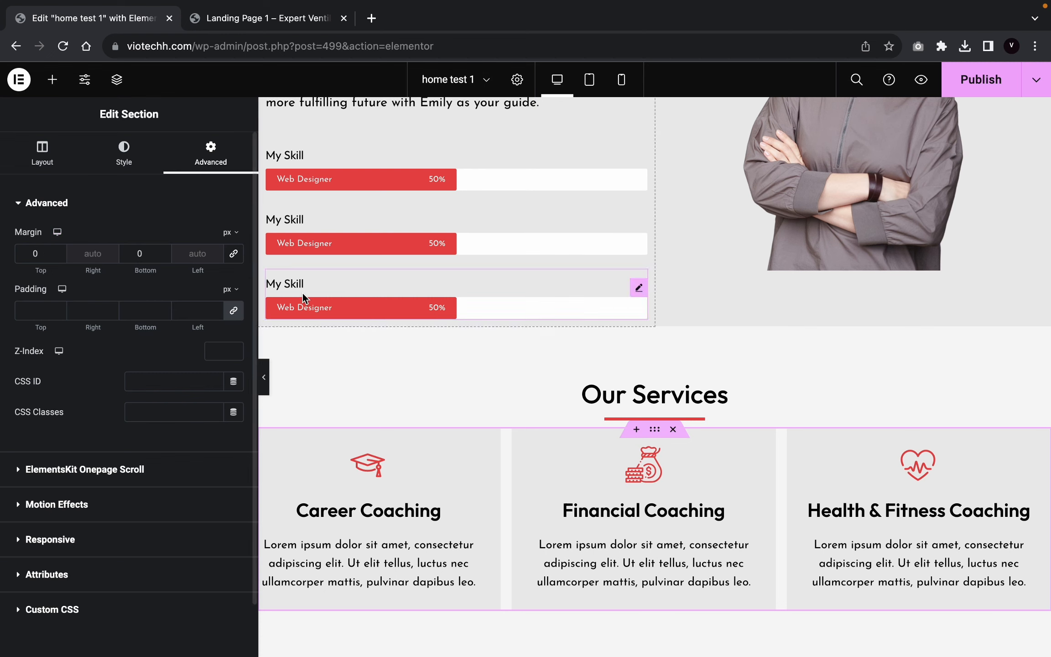
pyautogui.moveTo(60, 251); pyautogui.dragTo(59, 251)
pyautogui.click(59, 257)
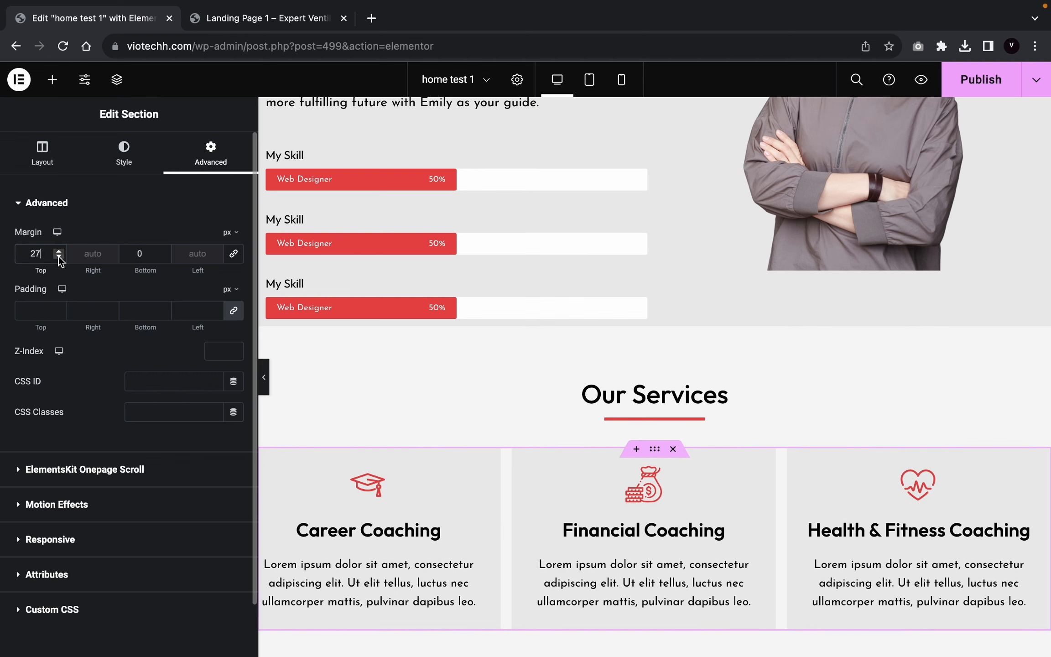
pyautogui.click(58, 257)
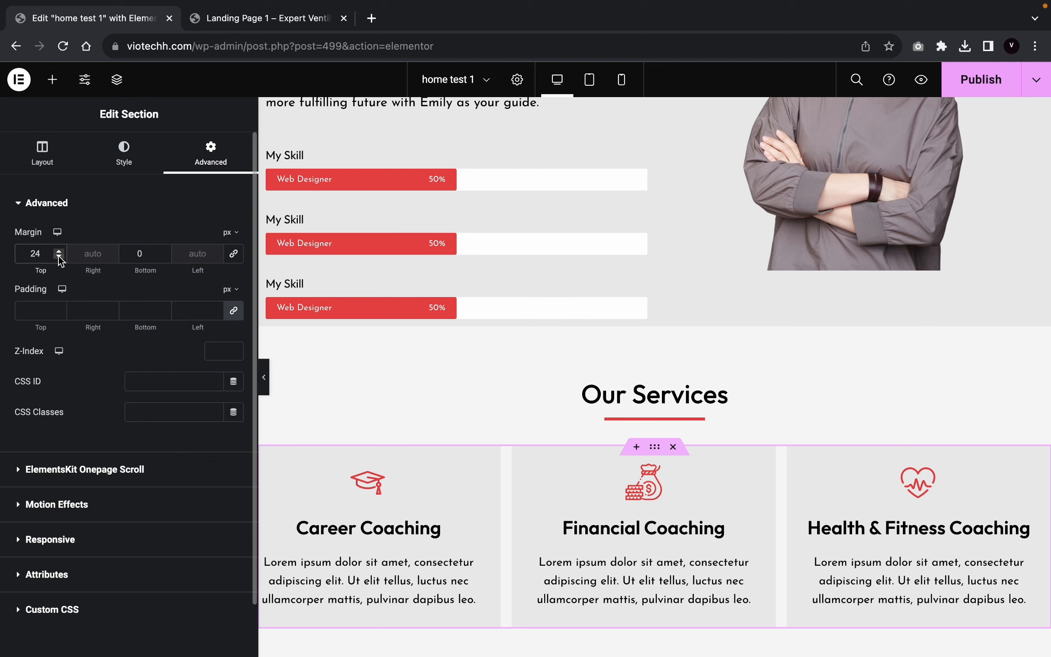
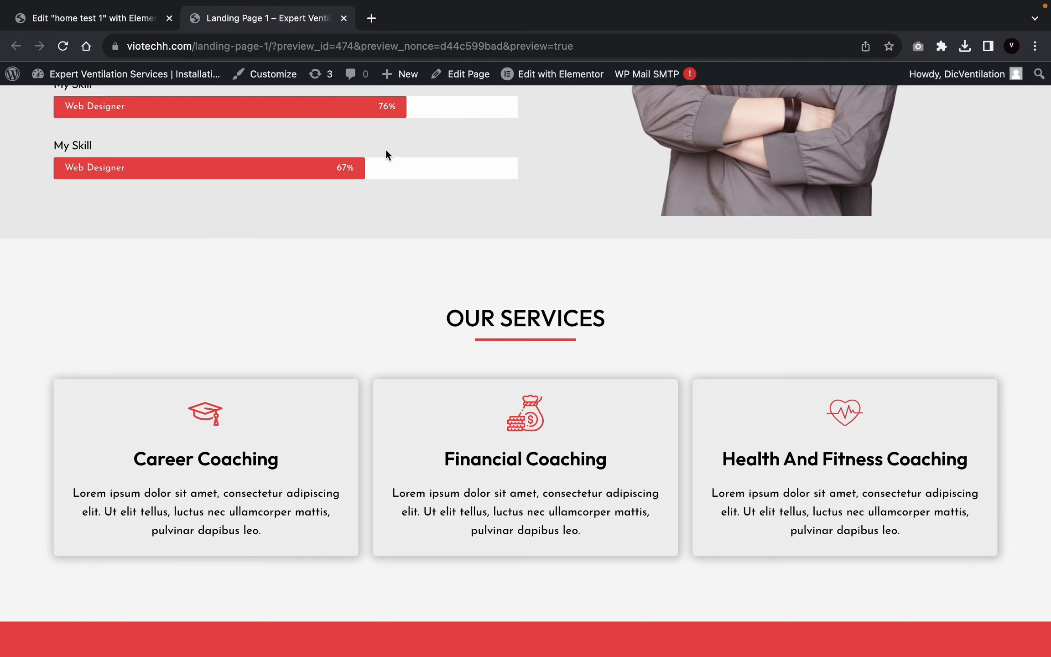
# Step: Check the reference page's call-to-action banner and add a two-column section below the services cards with content width 1313
pyautogui.scroll(-7, 474, 340)
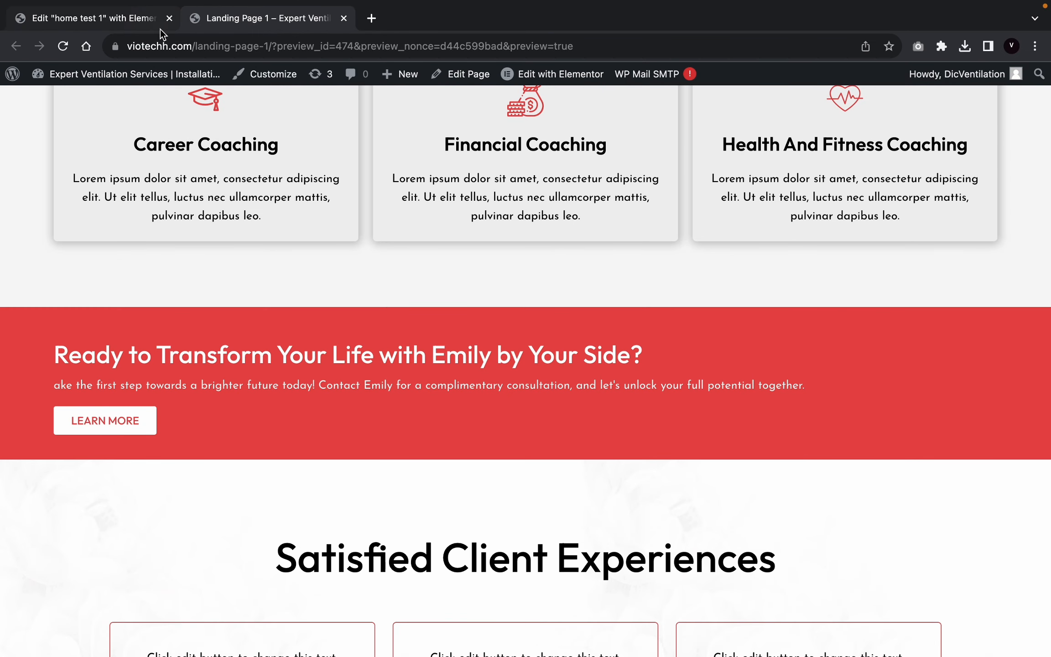
pyautogui.click(125, 10)
pyautogui.scroll(-3, 454, 417)
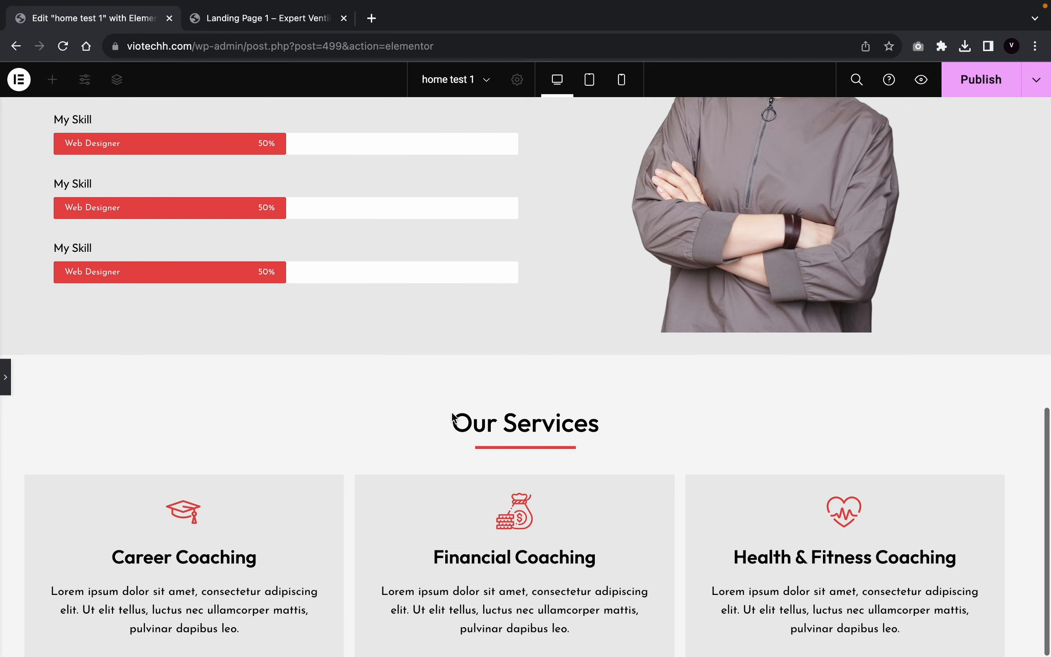
pyautogui.click(6, 383)
pyautogui.scroll(-2, 515, 472)
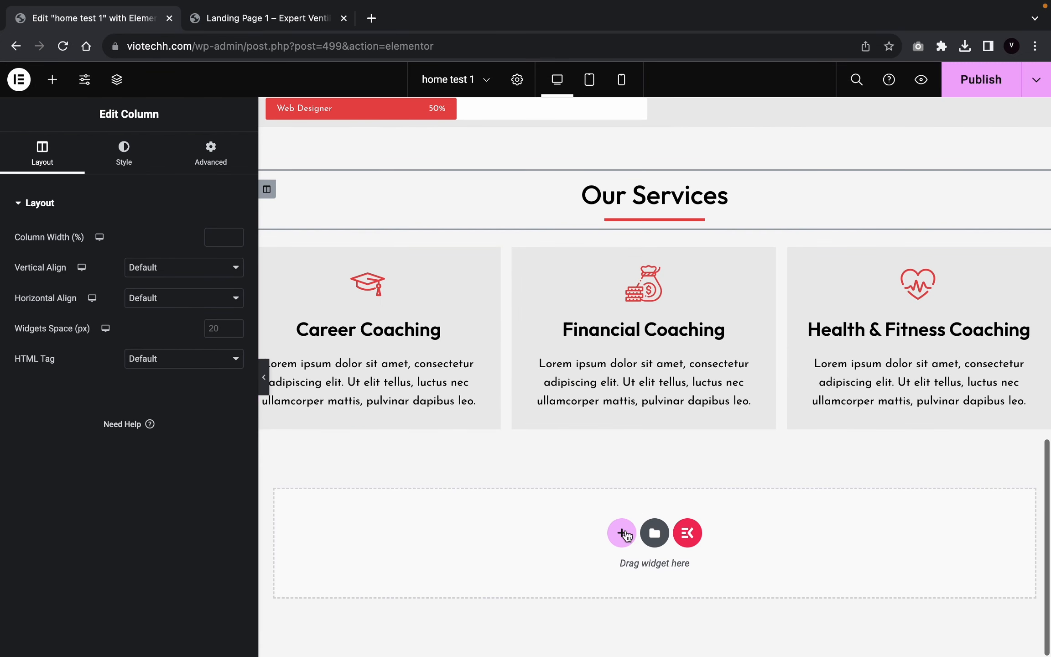
pyautogui.click(621, 532)
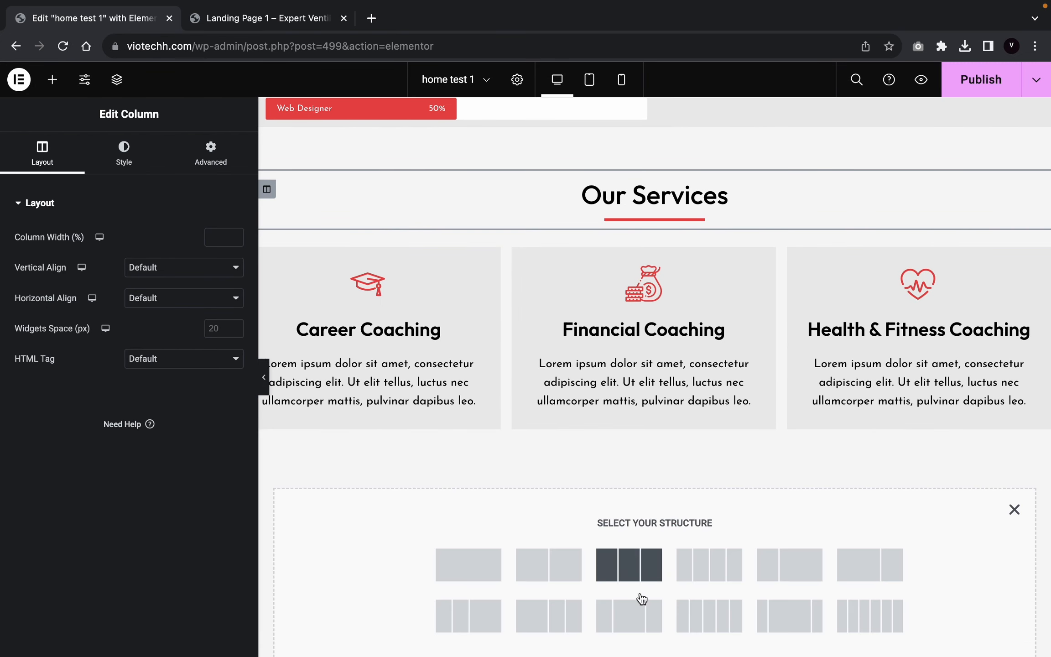
pyautogui.click(565, 581)
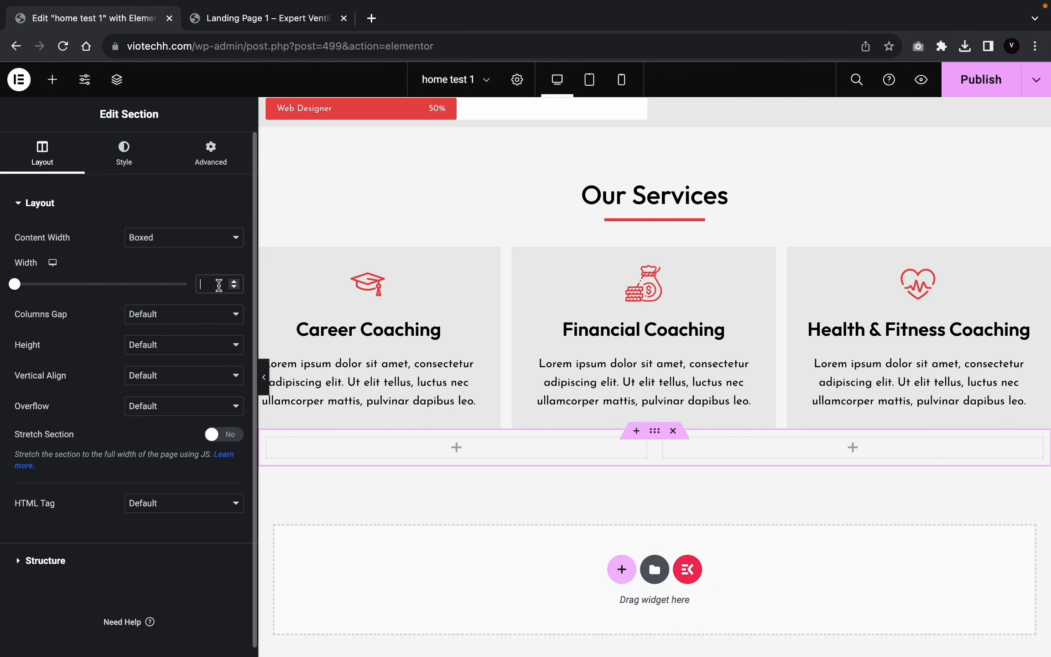
pyautogui.write('1313')
# Step: Unlink the new two-column section's margins and set its top margin to 51 px
pyautogui.click(226, 171)
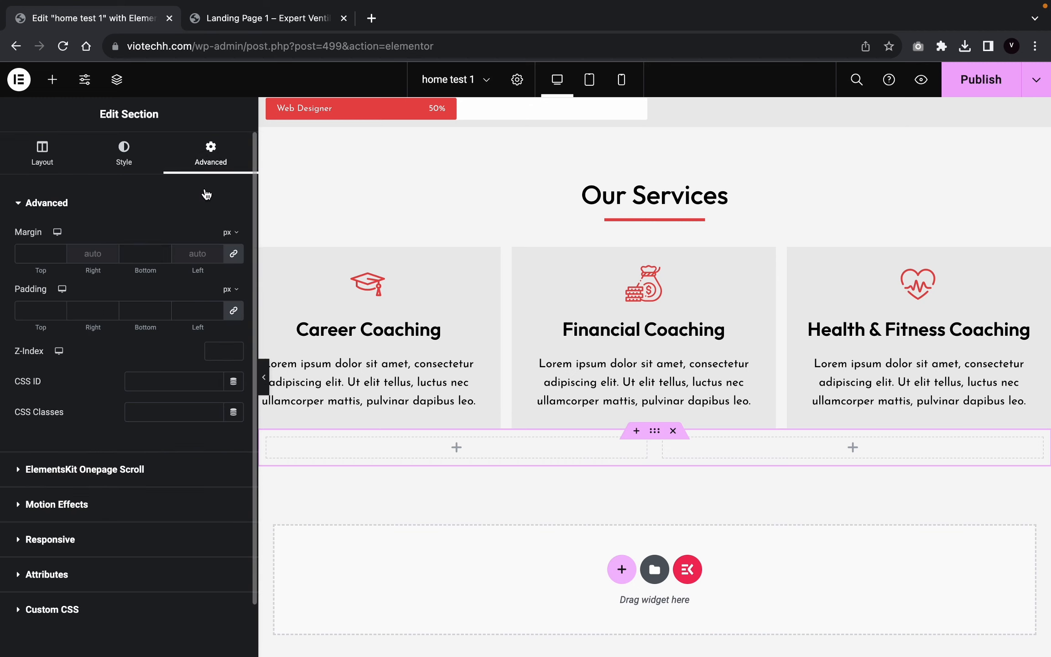
pyautogui.click(231, 258)
pyautogui.click(60, 251)
pyautogui.moveTo(59, 252); pyautogui.dragTo(60, 254)
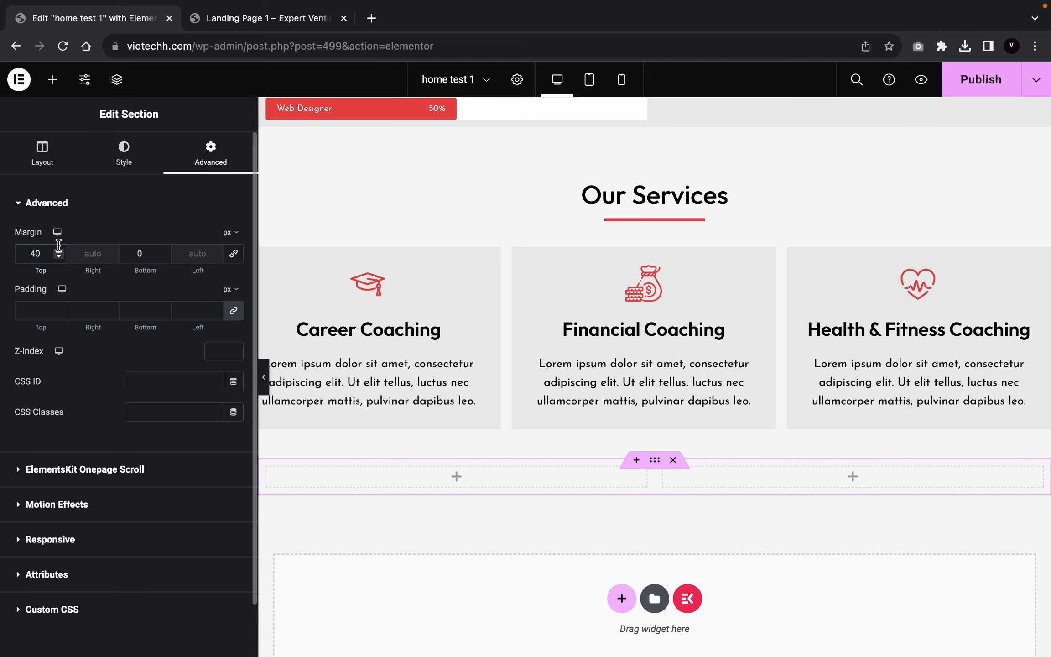
pyautogui.moveTo(59, 254); pyautogui.dragTo(59, 253)
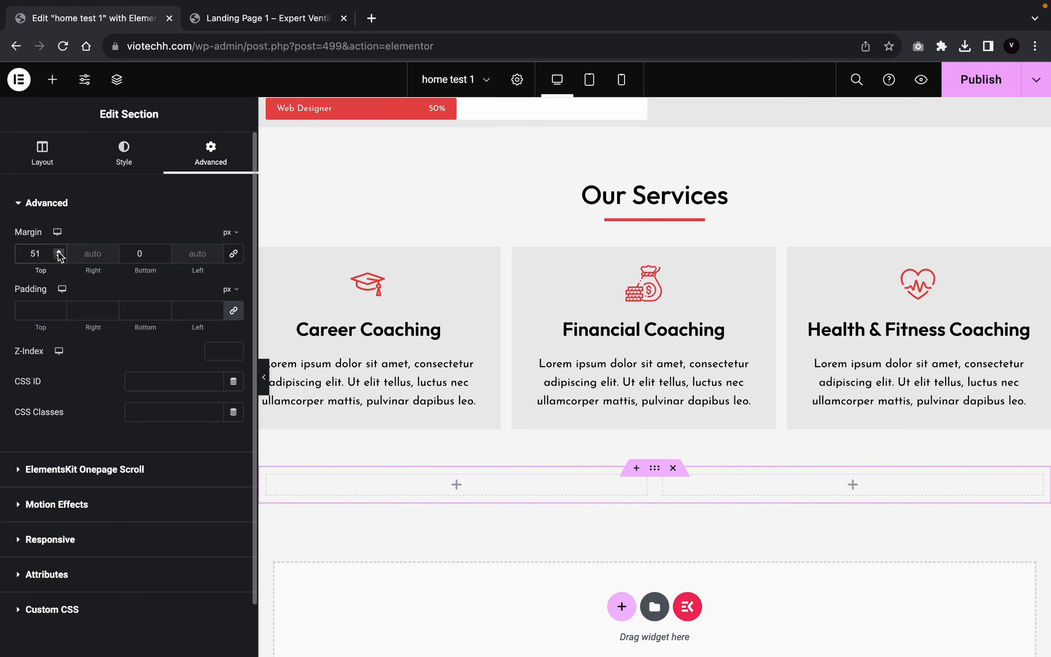
# Step: Give the new two-column section a minimum height of 201 px
pyautogui.click(48, 169)
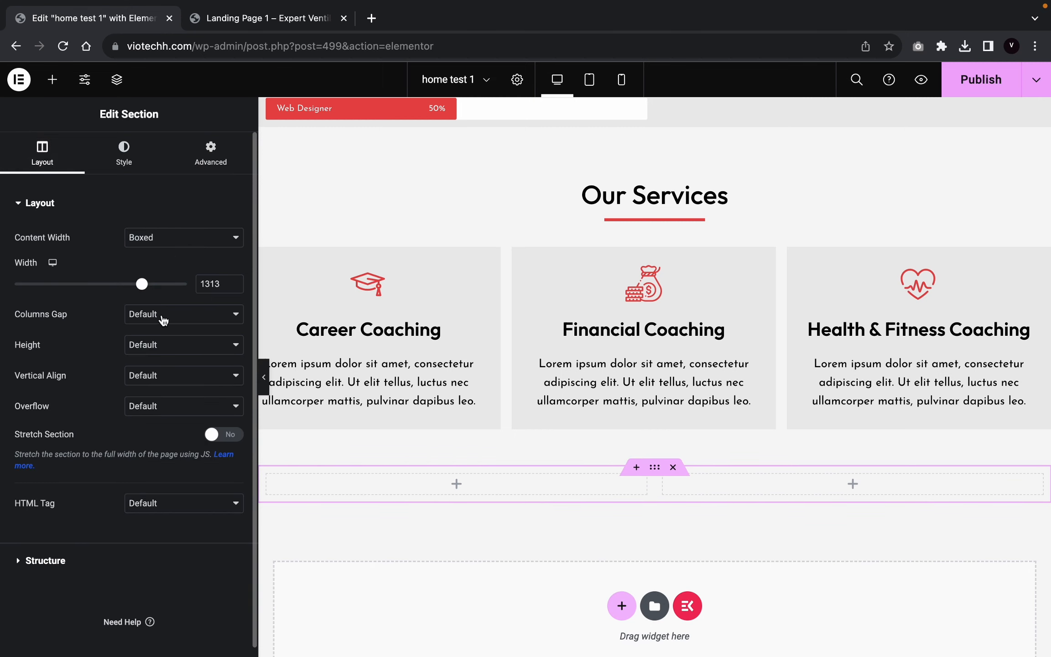
pyautogui.click(145, 345)
pyautogui.click(147, 375)
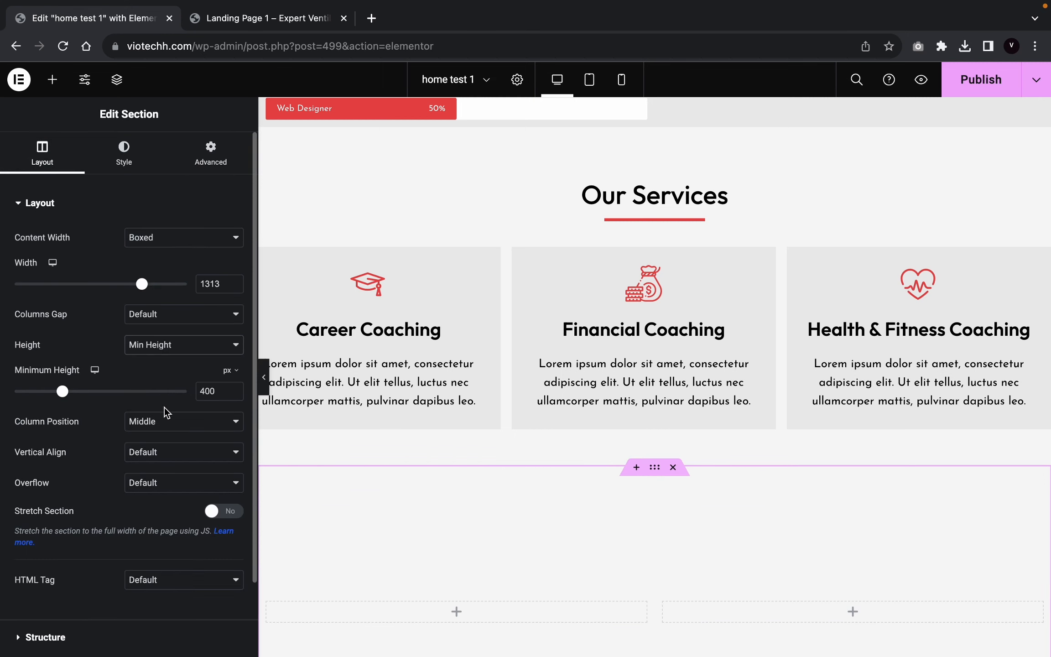
pyautogui.scroll(-3, 425, 480)
pyautogui.moveTo(62, 391); pyautogui.dragTo(39, 398)
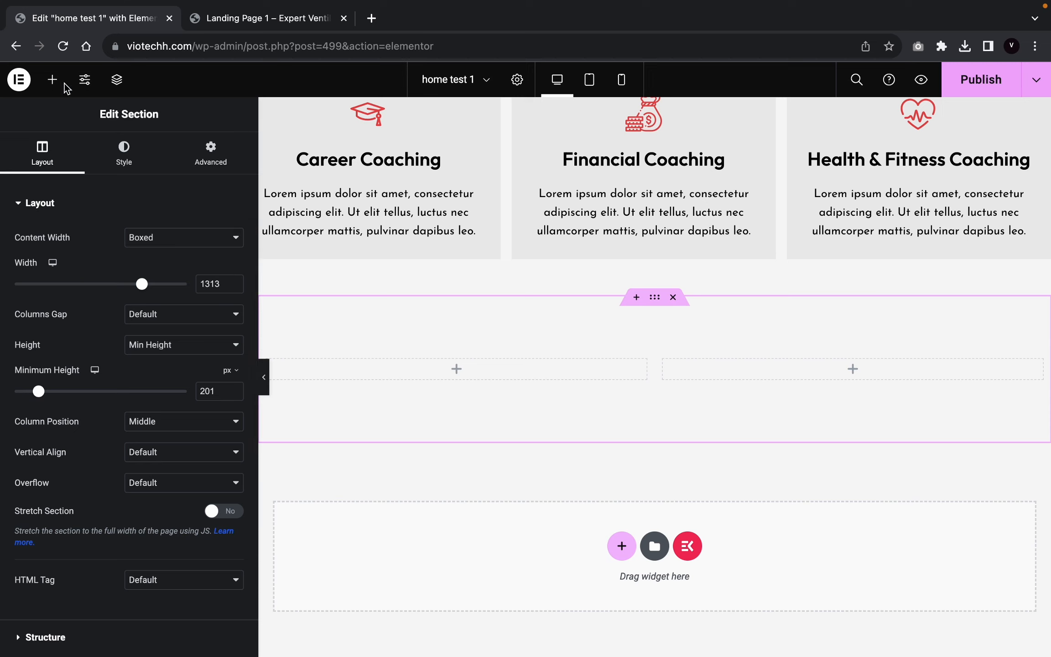
# Step: Add an ElementsKit Heading widget to the left column of the new two-column section
pyautogui.click(52, 79)
pyautogui.write('headl')
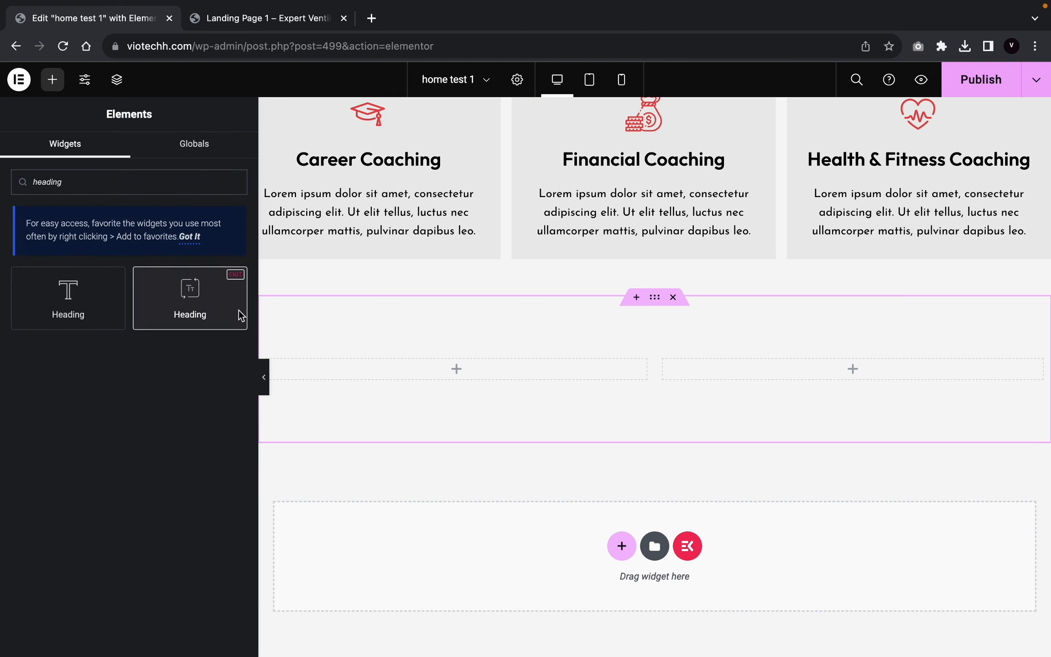
pyautogui.moveTo(235, 312); pyautogui.dragTo(431, 366)
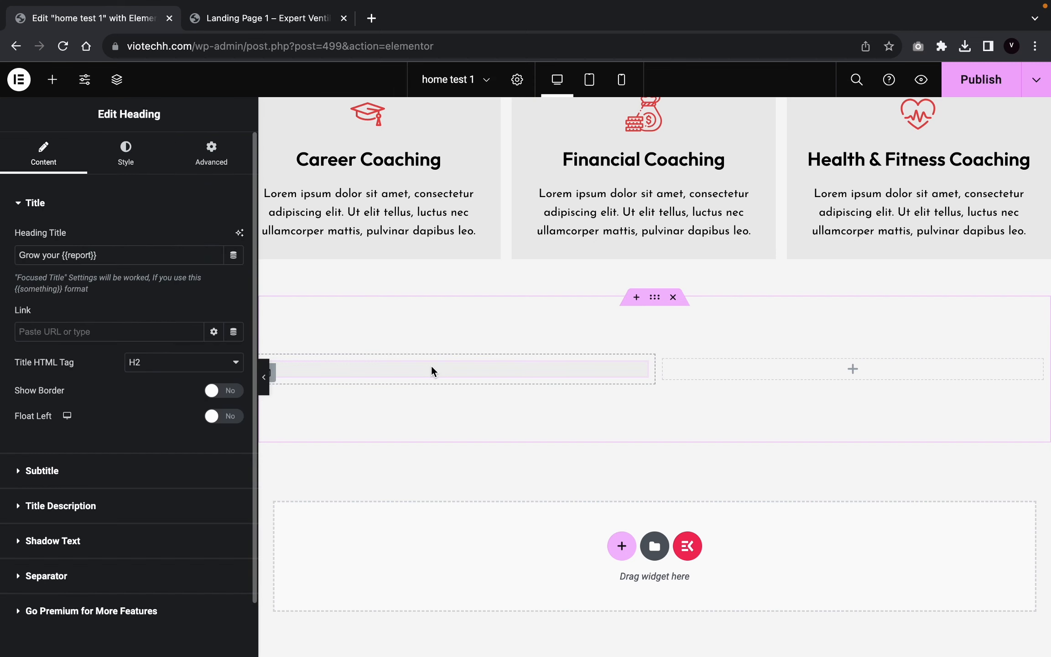
# Step: Copy the call-to-action title from the reference page and use it as the new heading's title
pyautogui.click(288, 26)
pyautogui.moveTo(653, 360); pyautogui.dragTo(54, 343)
pyautogui.hotkey('ctrl', 'c')
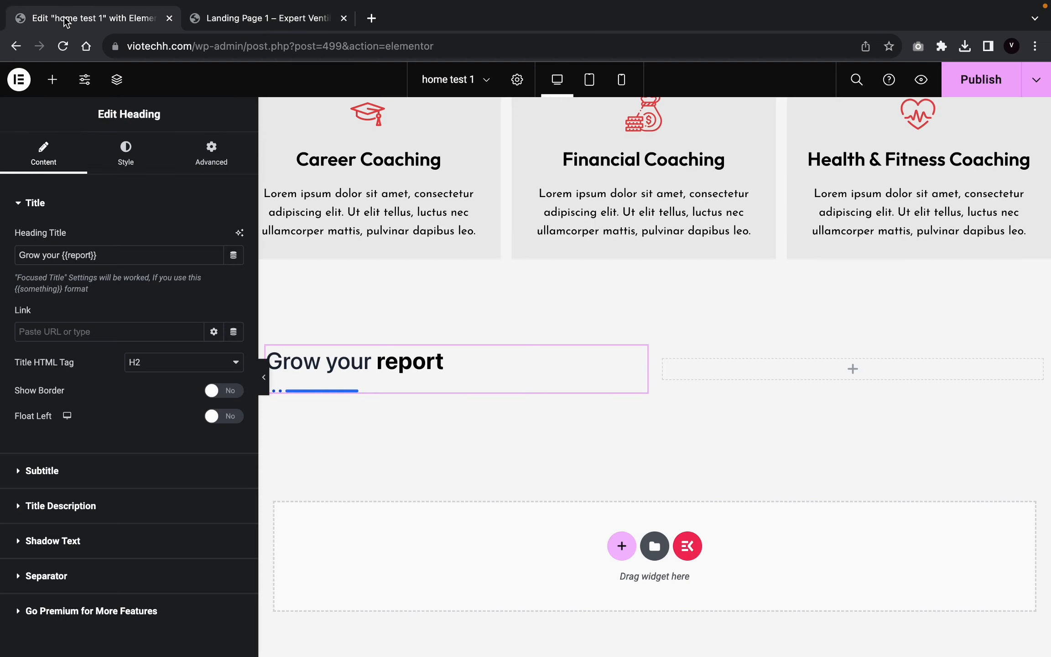
pyautogui.click(66, 18)
pyautogui.tripleClick(101, 254)
pyautogui.hotkey('ctrl', 'v')
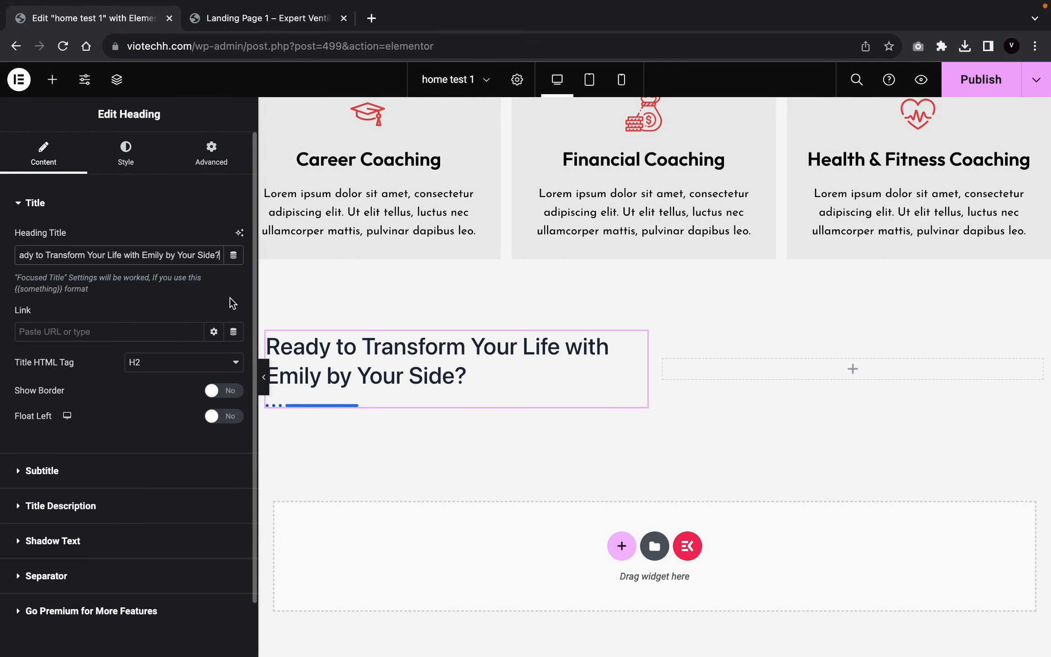
# Step: Turn off the call-to-action heading's separator and enable its title description
pyautogui.click(82, 574)
pyautogui.click(223, 375)
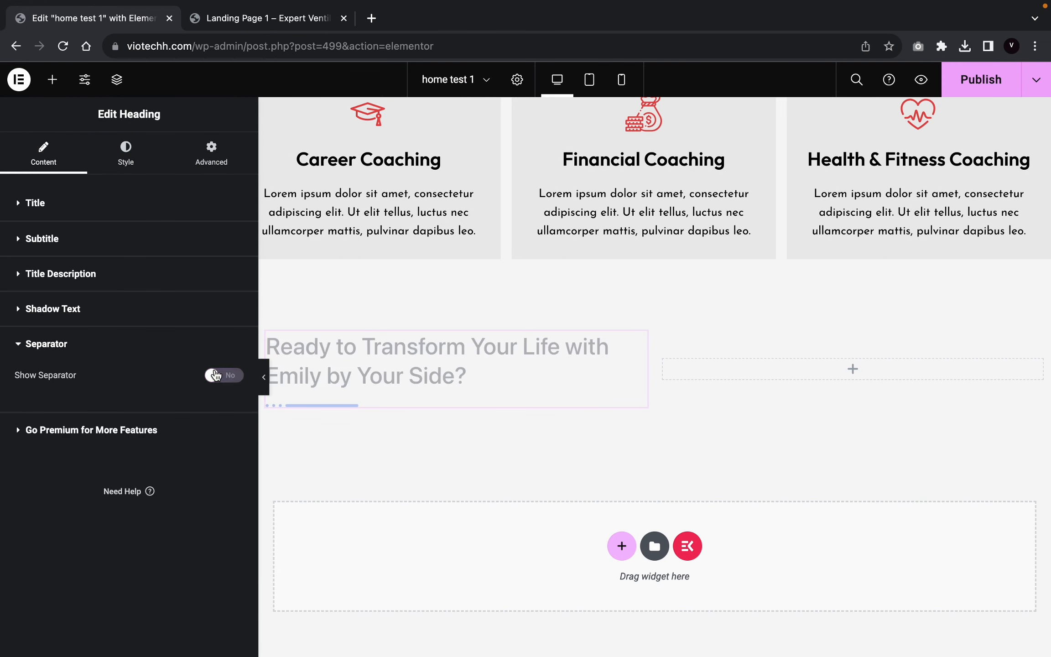
pyautogui.click(153, 273)
pyautogui.click(226, 305)
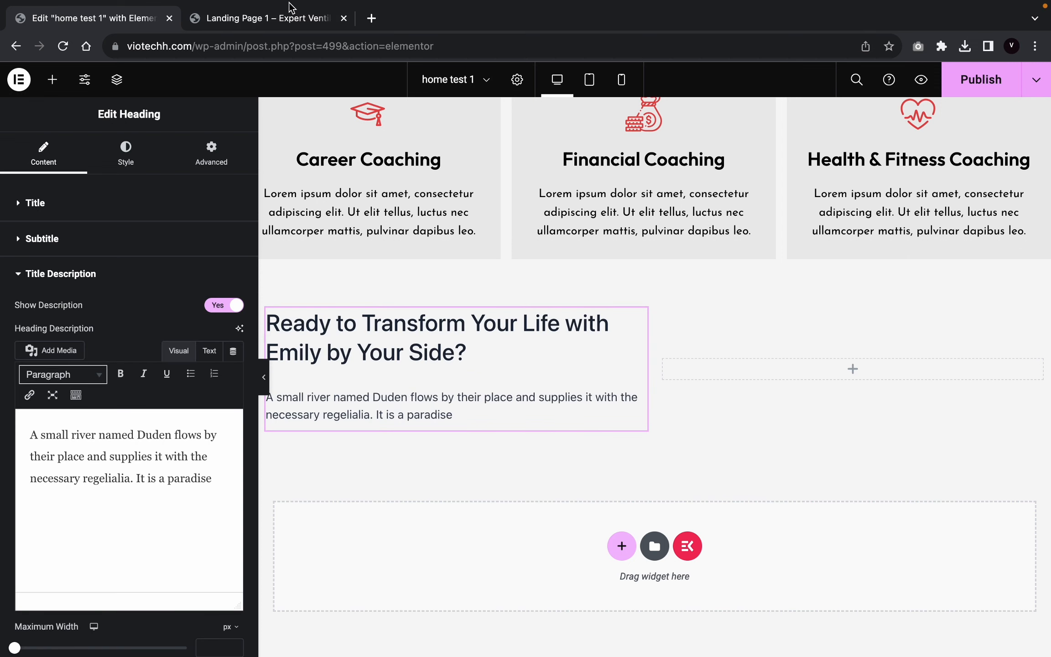
# Step: Replace the placeholder heading description with the sentence copied from the reference page's call-to-action banner
pyautogui.click(289, 28)
pyautogui.tripleClick(258, 385)
pyautogui.hotkey('ctrl', 'c')
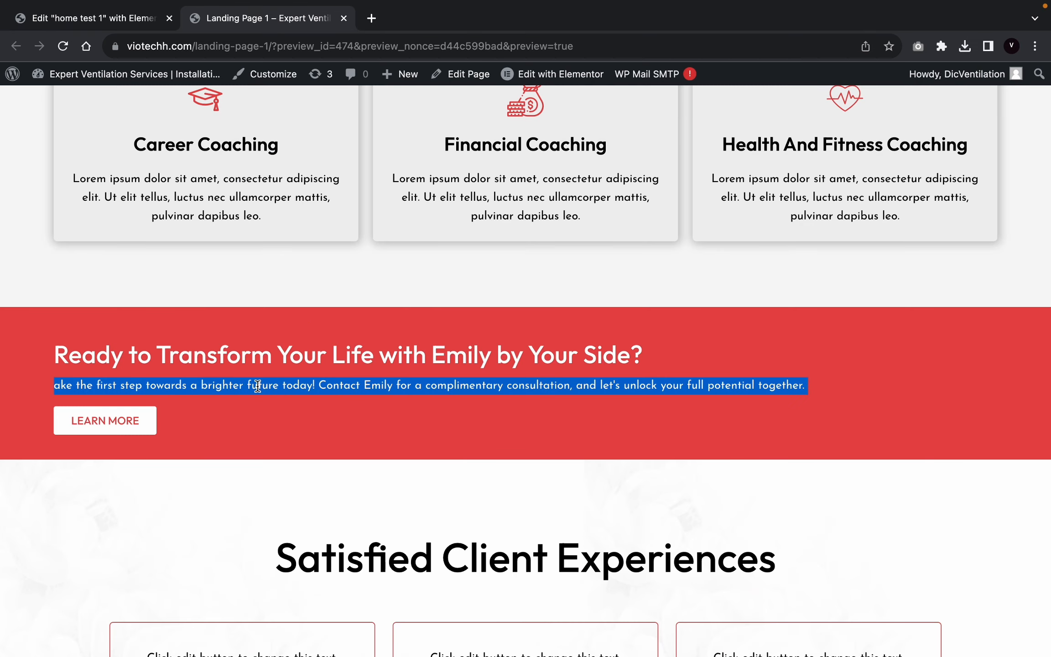
pyautogui.click(114, 18)
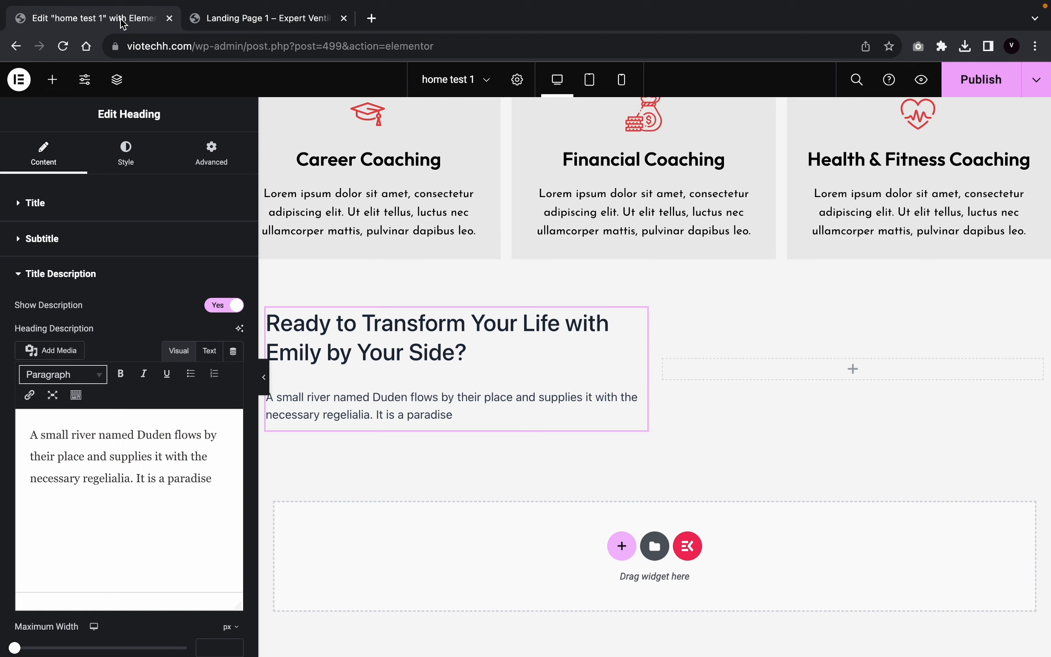
pyautogui.tripleClick(196, 489)
pyautogui.hotkey('ctrl', 'v')
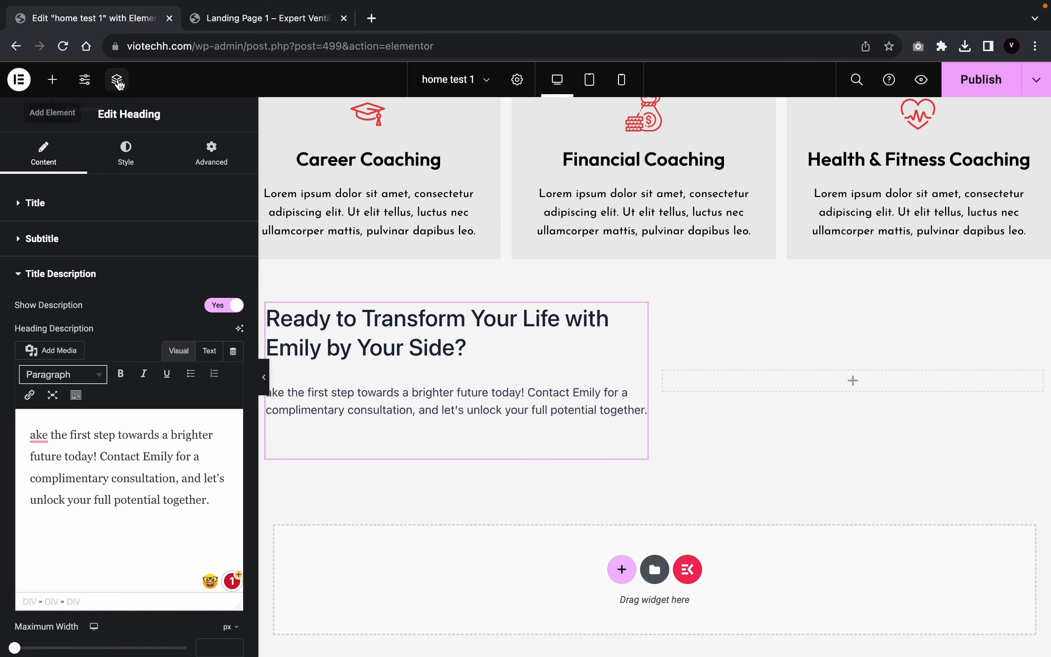
# Step: Find the basic Button widget and place it below the call-to-action heading in the left column
pyautogui.click(53, 80)
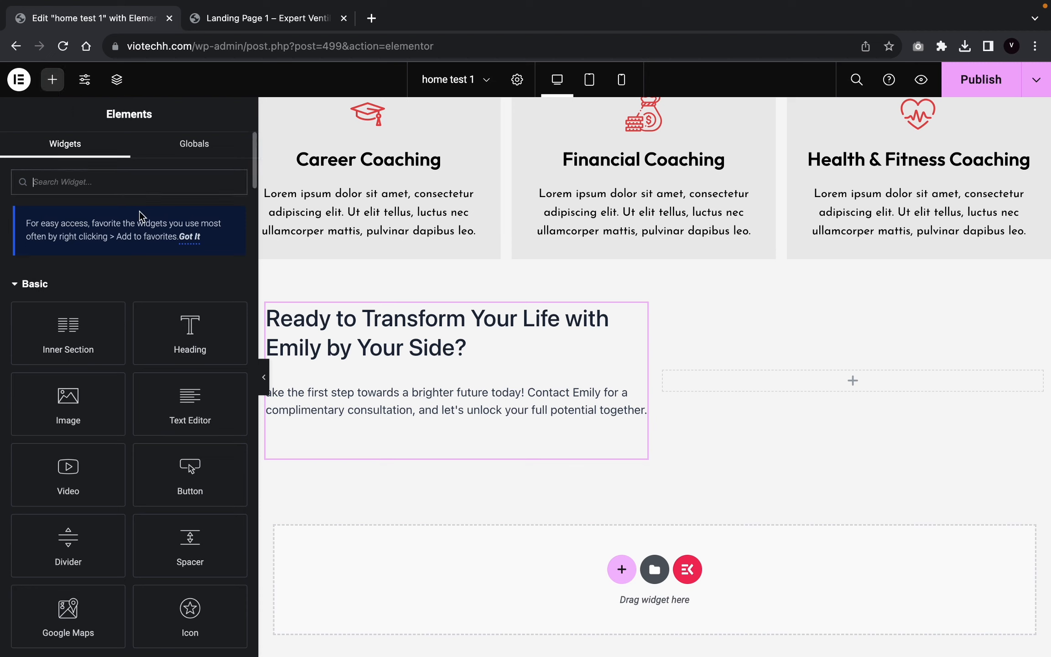
pyautogui.write('buto')
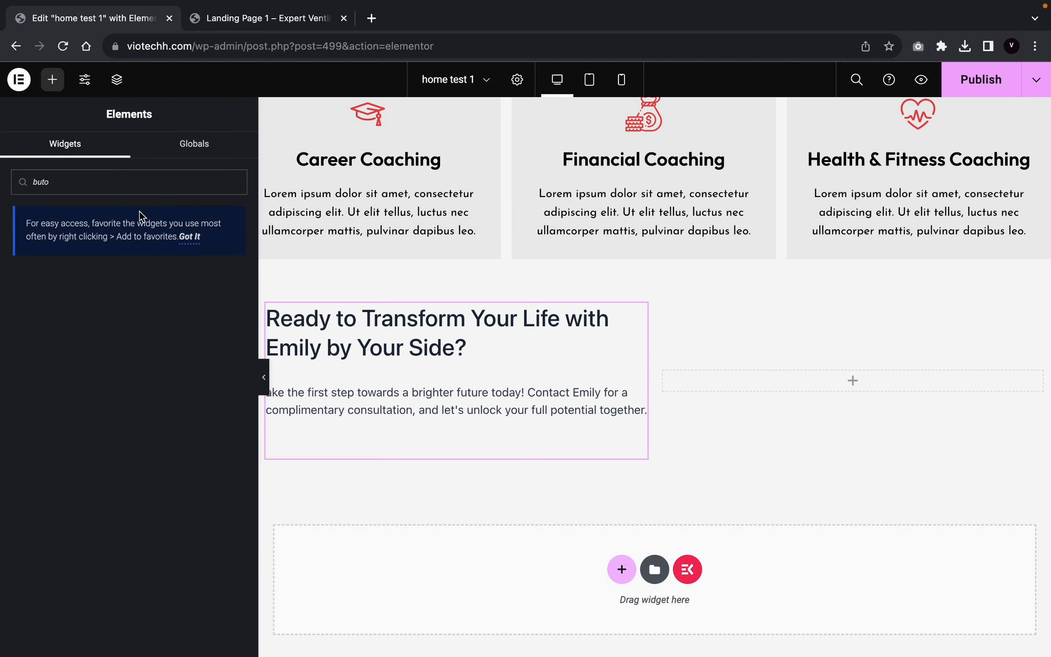
pyautogui.click(148, 193)
pyautogui.press('BackSpace')
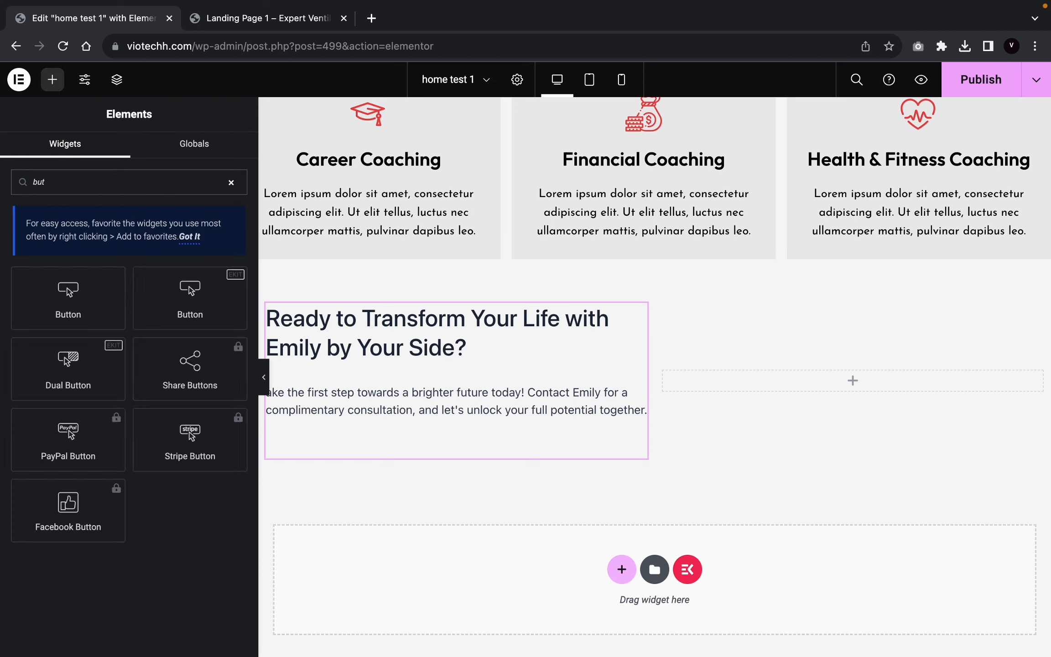
pyautogui.moveTo(92, 309); pyautogui.dragTo(371, 432)
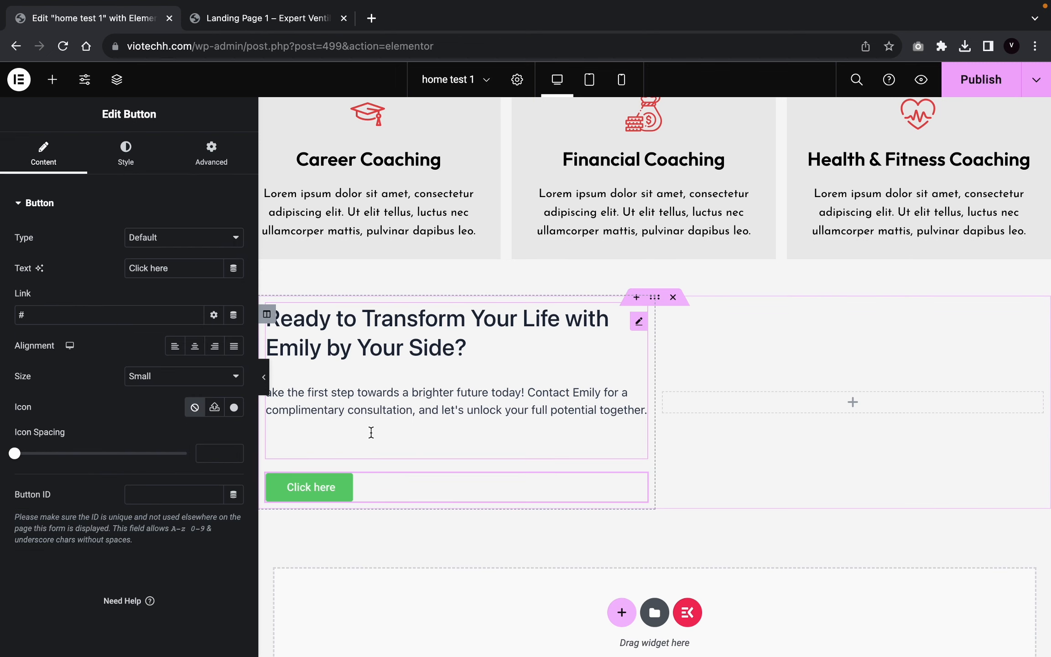
# Step: Preview the call-to-action section at full page width and widen its left column until the title fits on one line
pyautogui.click(264, 376)
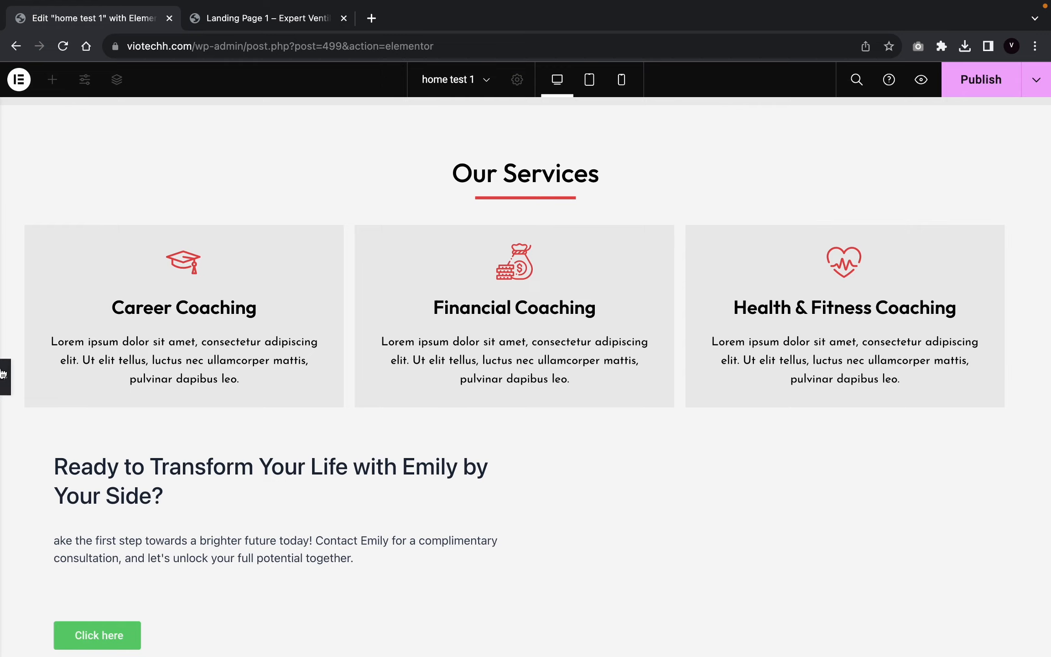
pyautogui.click(5, 385)
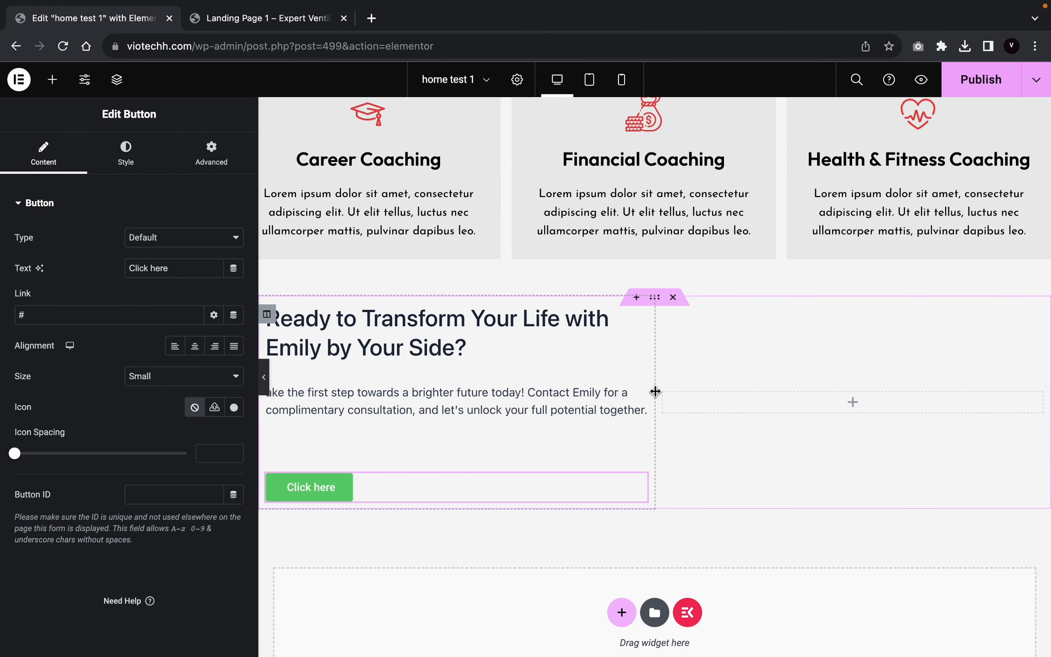
pyautogui.moveTo(655, 392); pyautogui.dragTo(824, 424)
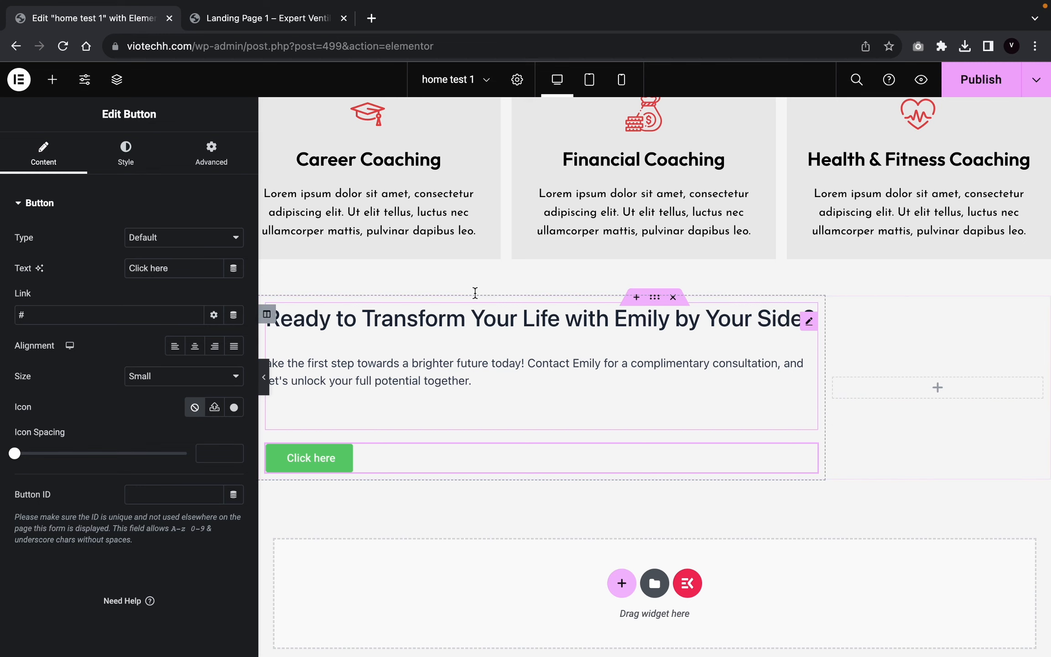
# Step: Give the call-to-action section a classic background in the red global color #E74848
pyautogui.click(660, 305)
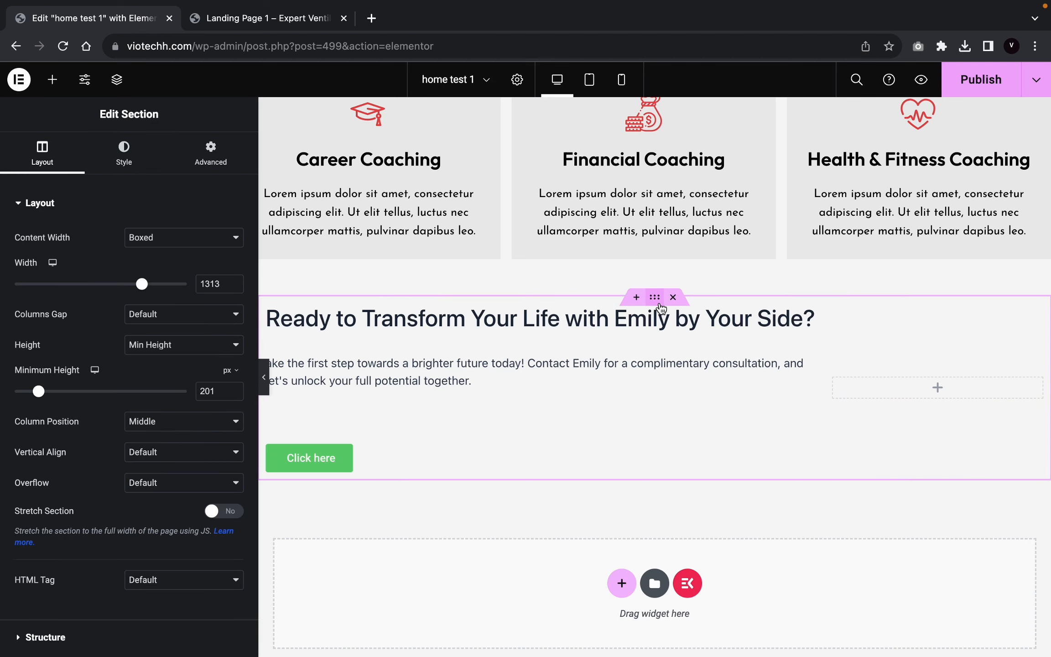
pyautogui.click(124, 158)
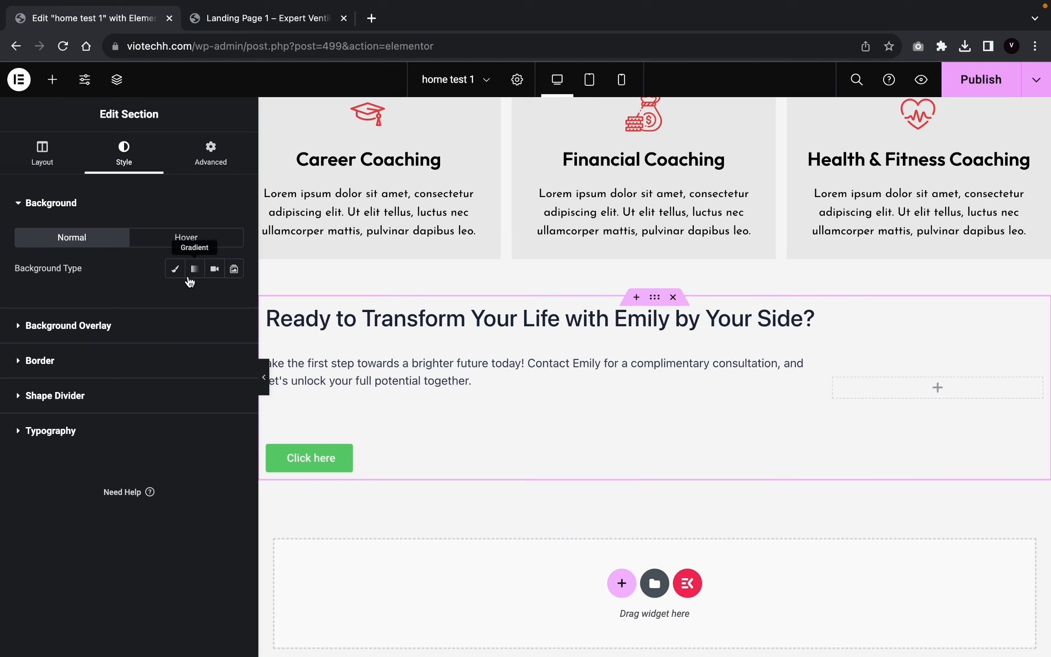
pyautogui.click(175, 269)
pyautogui.click(215, 299)
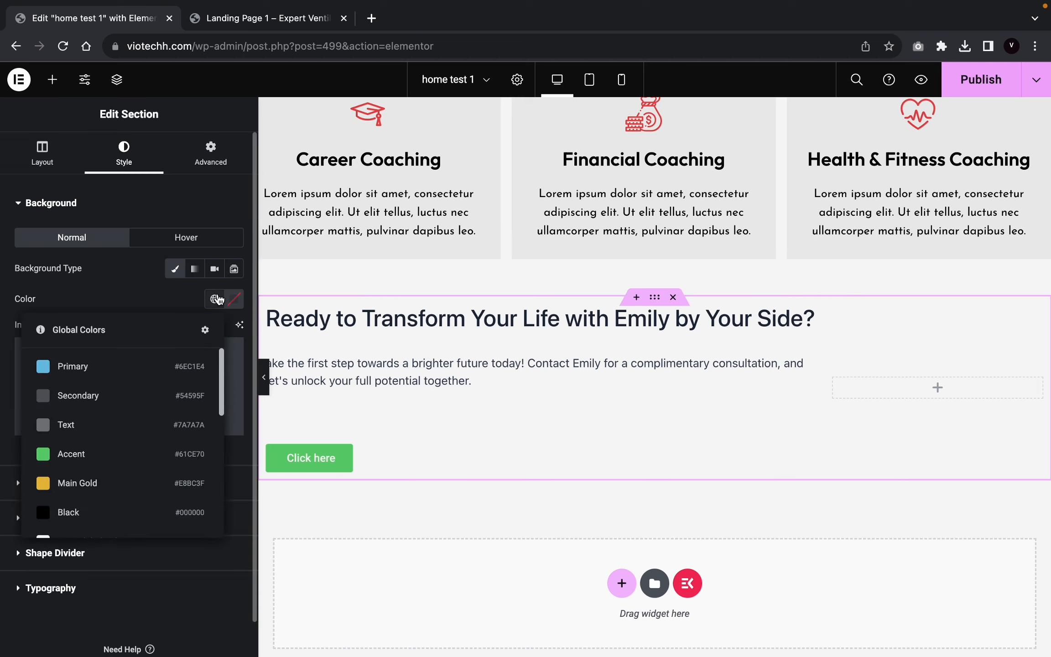
pyautogui.scroll(-3, 75, 490)
pyautogui.scroll(-2, 75, 491)
pyautogui.scroll(3, 75, 394)
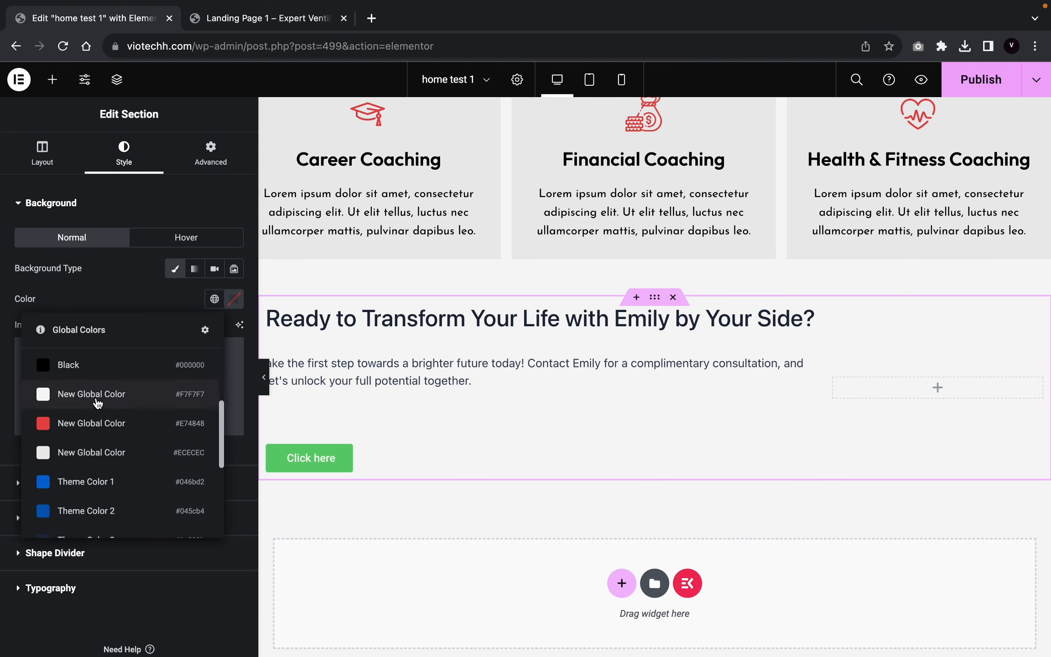
pyautogui.click(91, 424)
# Step: Set the call-to-action heading's title color to a white global color
pyautogui.click(348, 333)
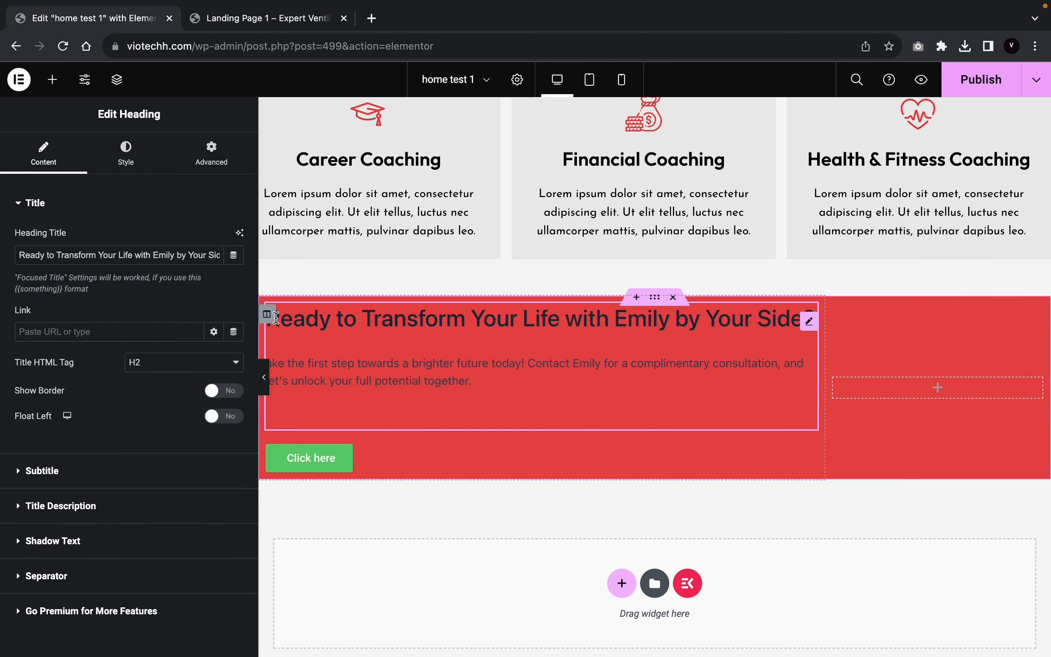
pyautogui.click(137, 153)
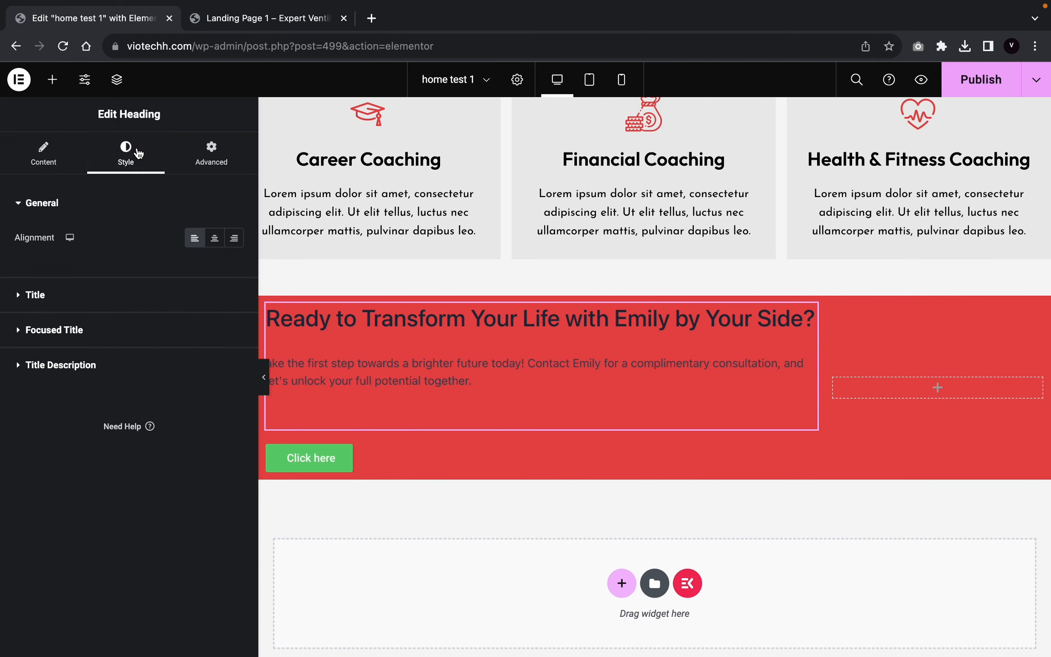
pyautogui.click(81, 296)
pyautogui.click(214, 273)
pyautogui.scroll(-3, 160, 431)
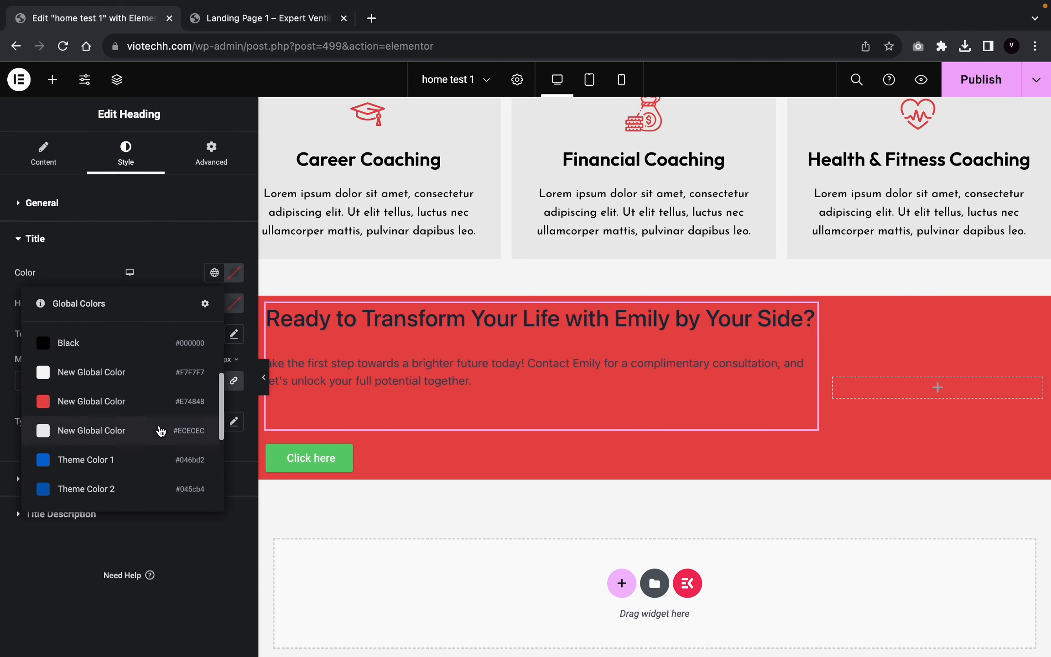
pyautogui.scroll(-5, 161, 430)
pyautogui.click(160, 429)
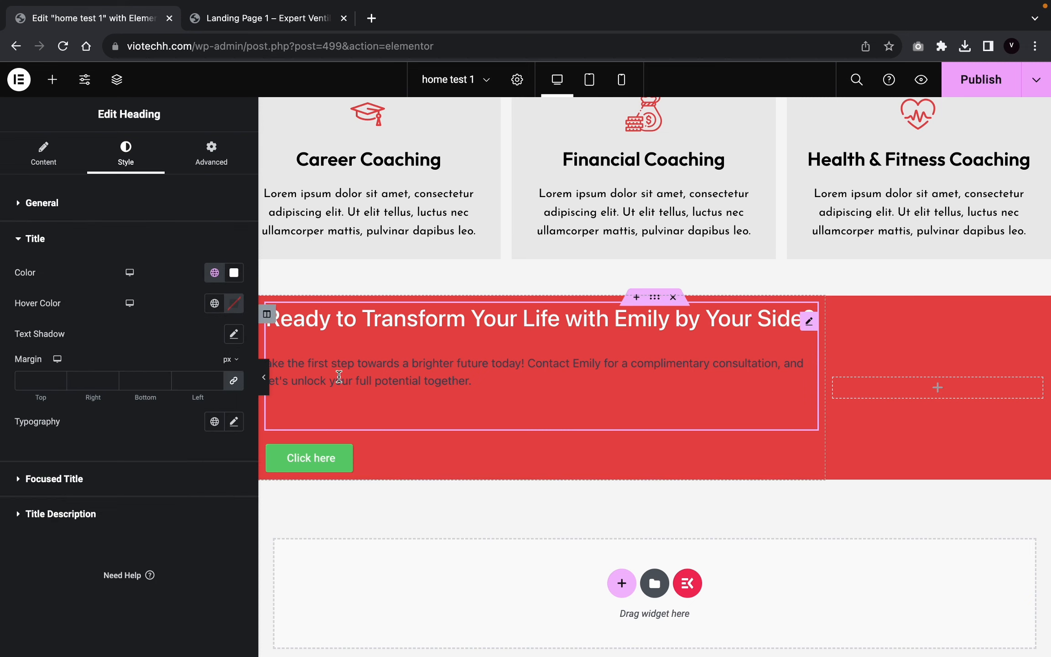
# Step: Set the call-to-action heading's title description color to a white global color
pyautogui.click(167, 478)
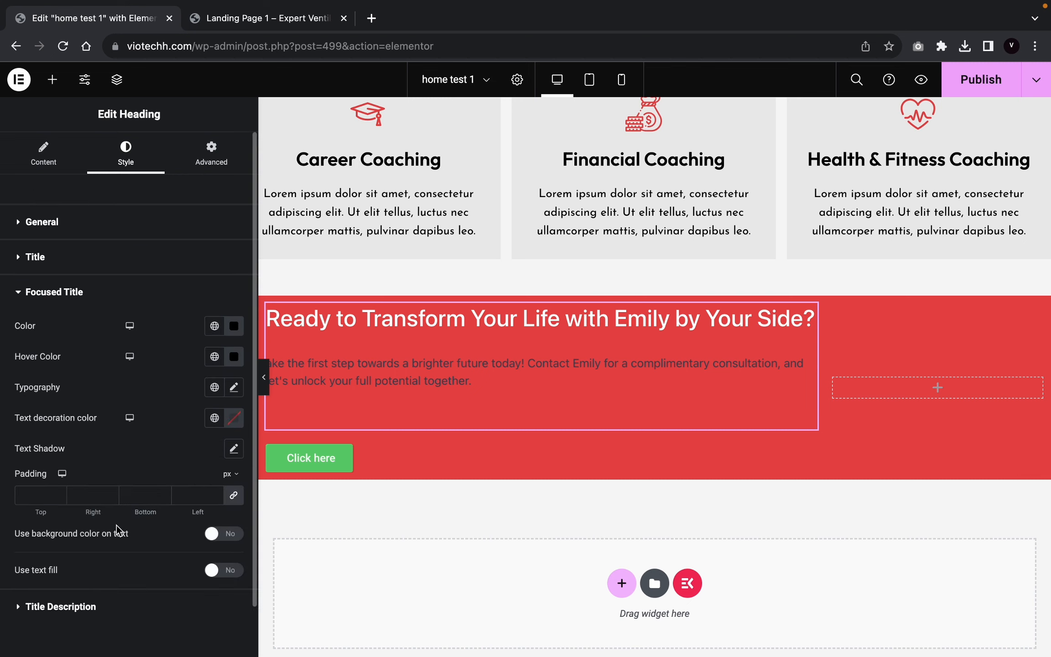
pyautogui.click(97, 606)
pyautogui.click(215, 361)
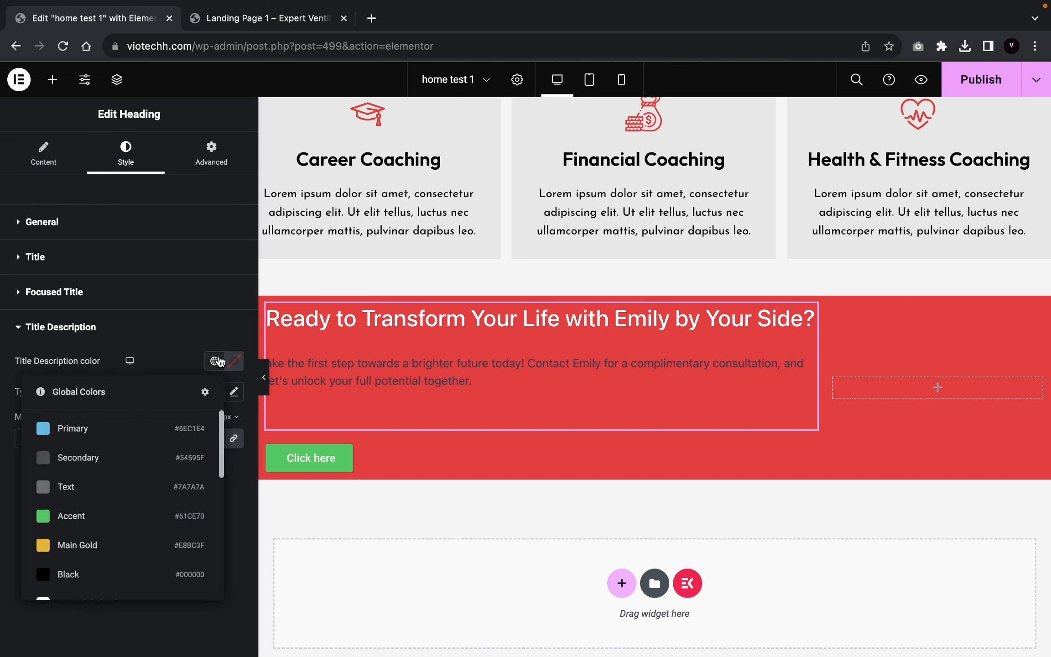
pyautogui.scroll(-6, 130, 566)
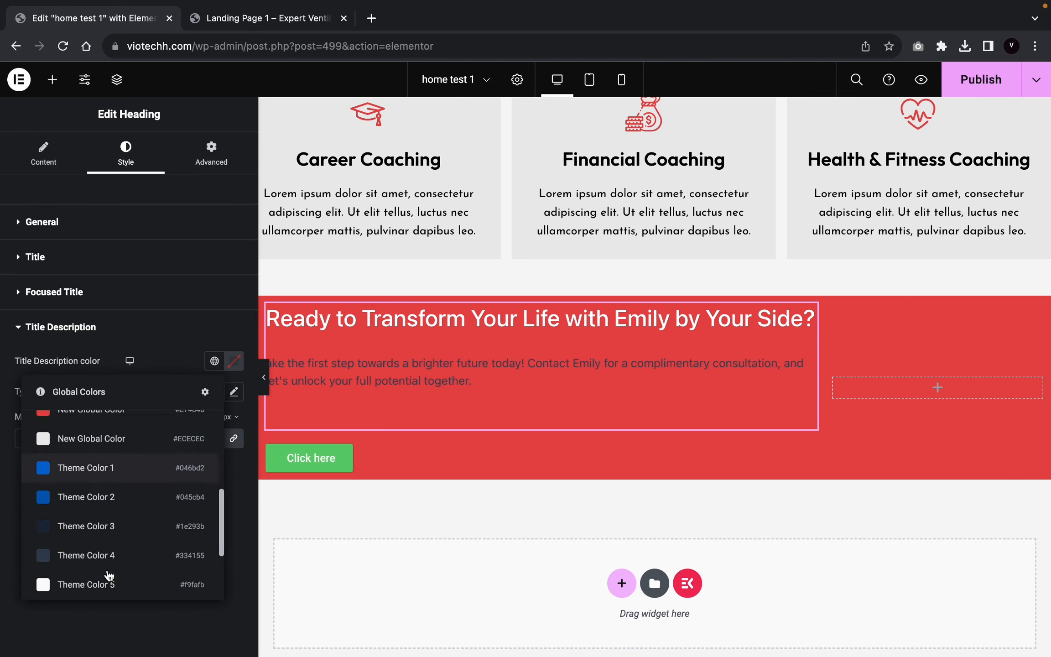
pyautogui.click(110, 560)
# Step: Set the call-to-action title's typography to the Outfit font family at 26 px
pyautogui.click(78, 265)
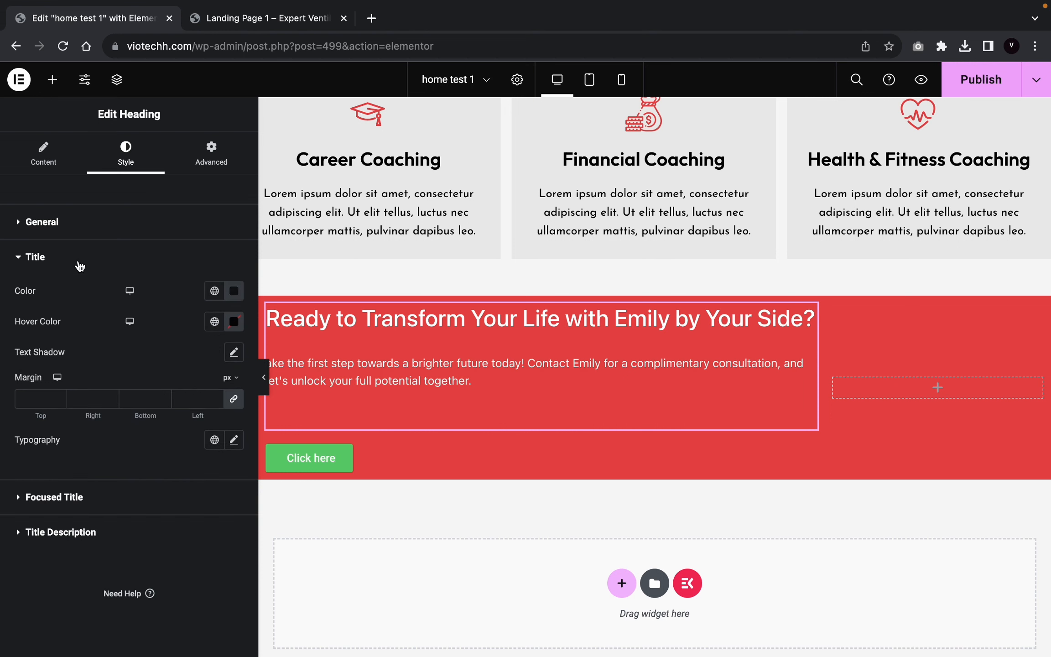
pyautogui.click(234, 441)
pyautogui.click(206, 507)
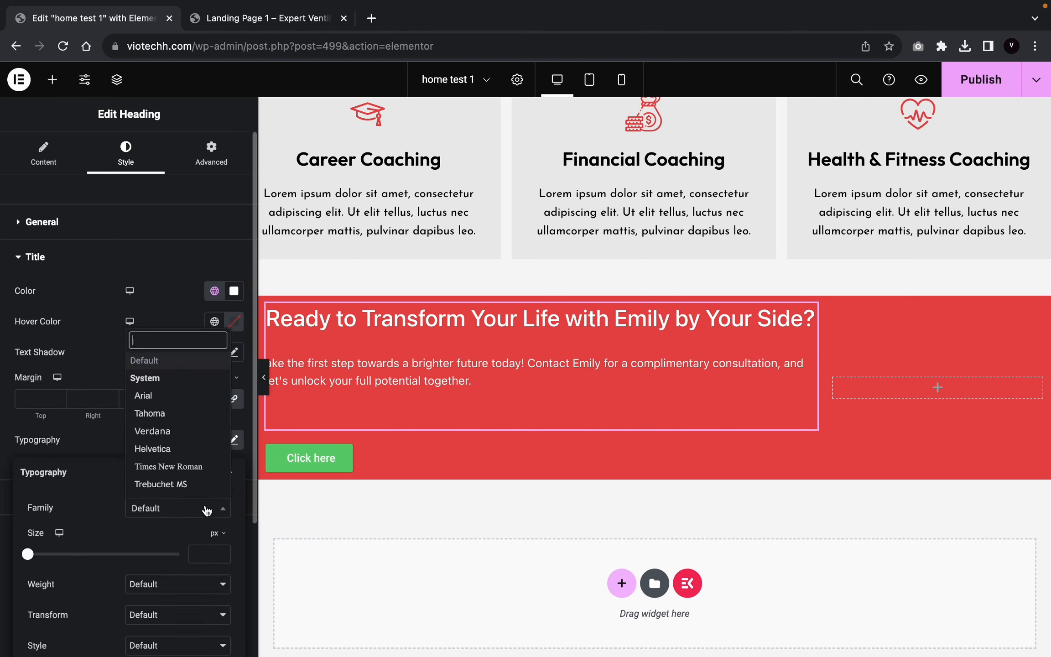
pyautogui.write('outfit')
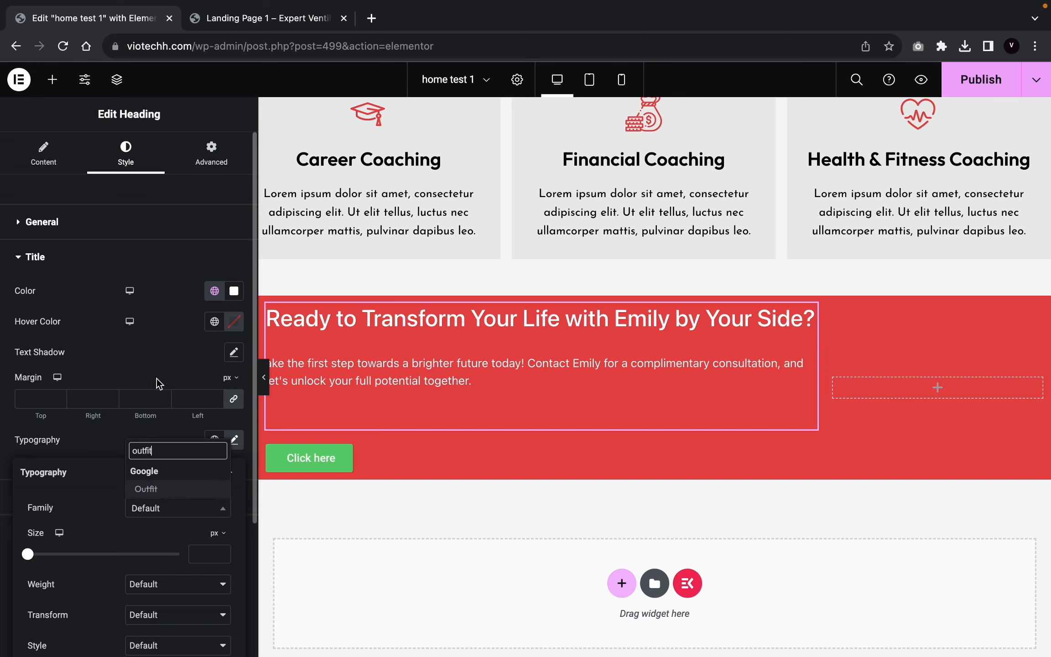
pyautogui.click(162, 488)
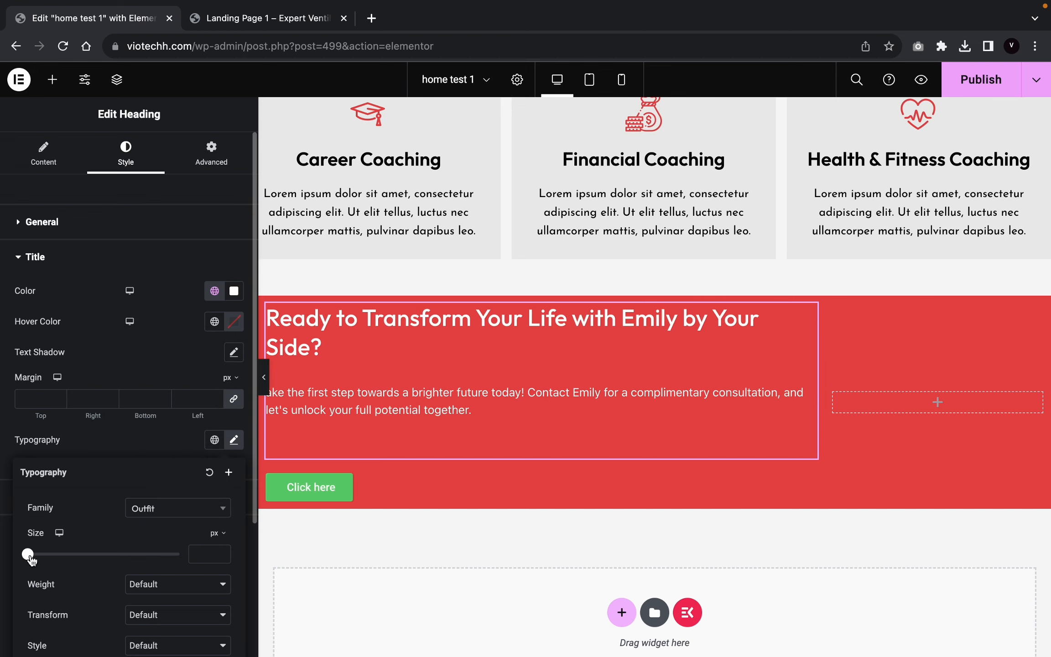
pyautogui.moveTo(28, 556); pyautogui.dragTo(51, 573)
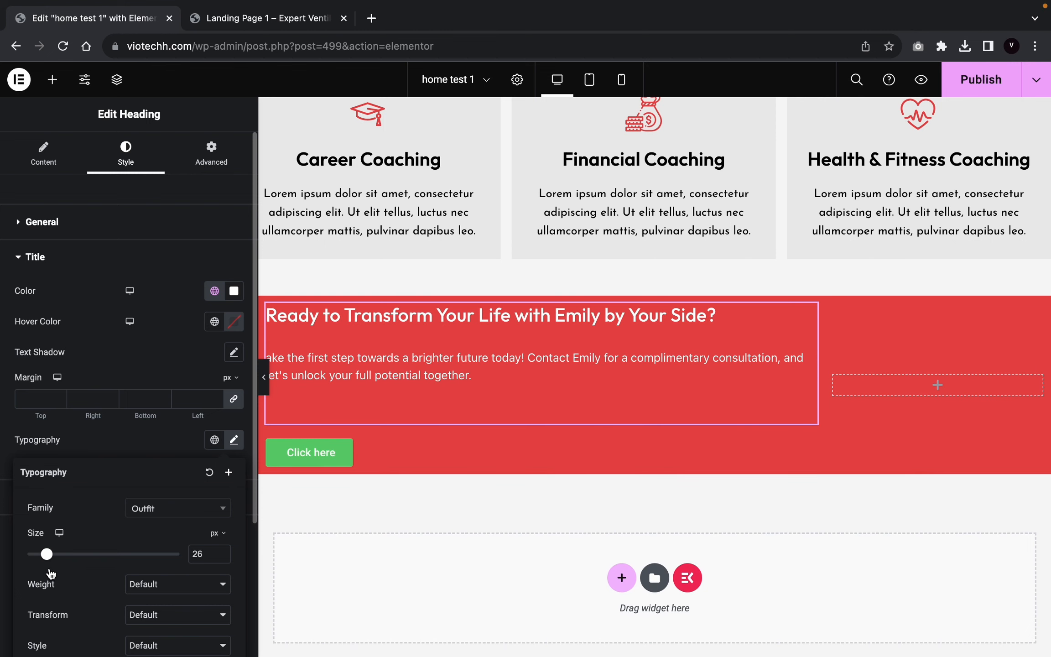
# Step: Set the call-to-action title's font size to 36 px
pyautogui.moveTo(51, 573); pyautogui.dragTo(56, 571)
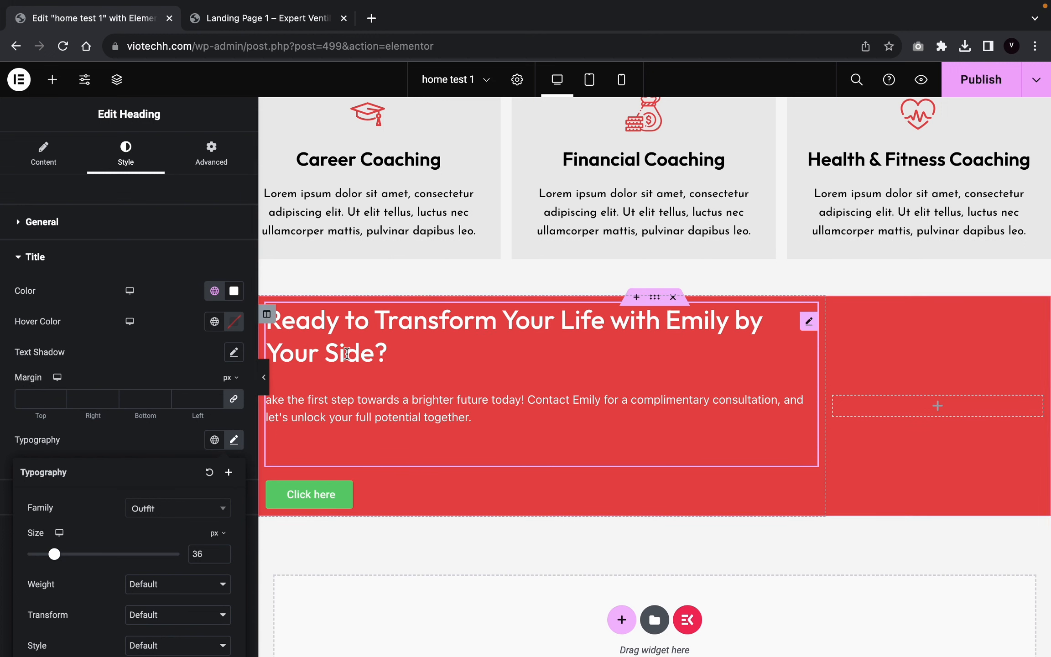
pyautogui.click(160, 432)
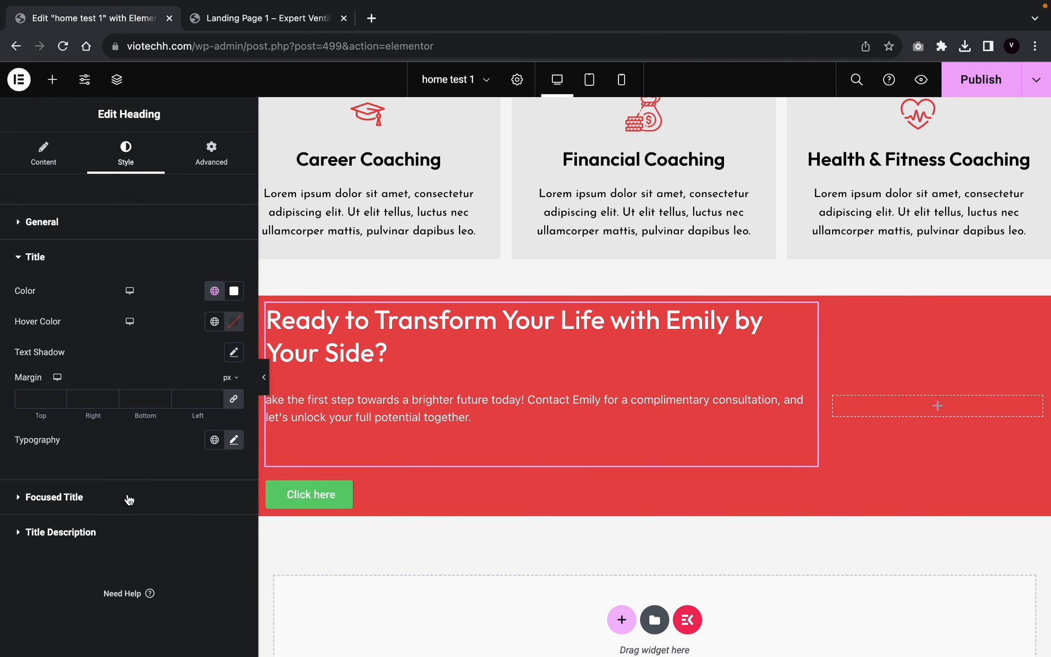
# Step: Set the call-to-action title description's typography to the Josefin Sans font family with weight 500 (Medium)
pyautogui.click(117, 530)
pyautogui.click(234, 393)
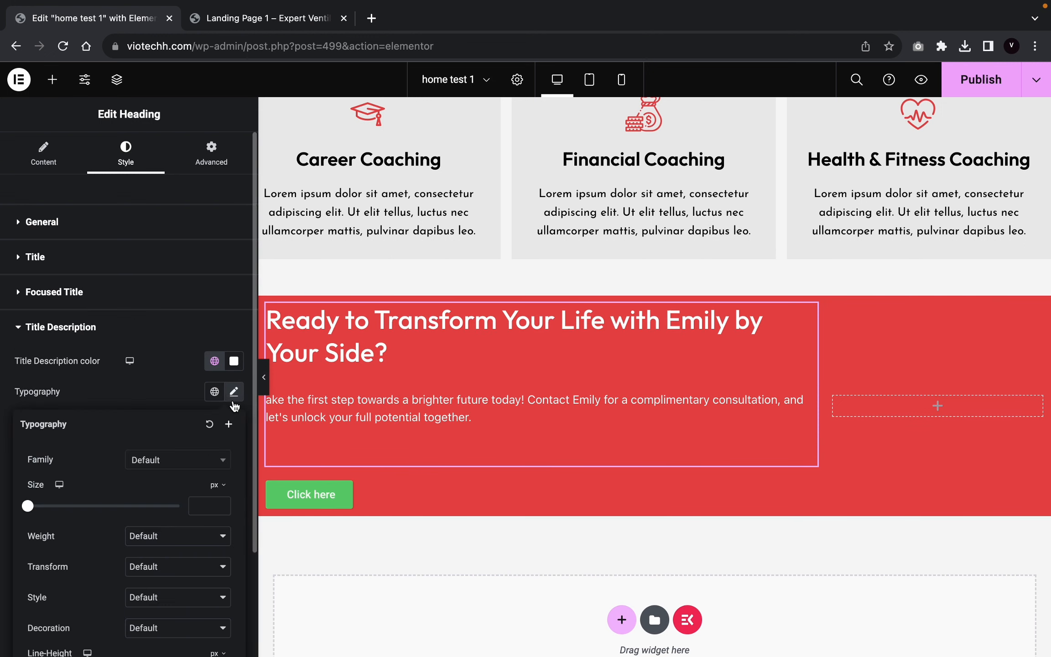
pyautogui.click(204, 465)
pyautogui.write('jos')
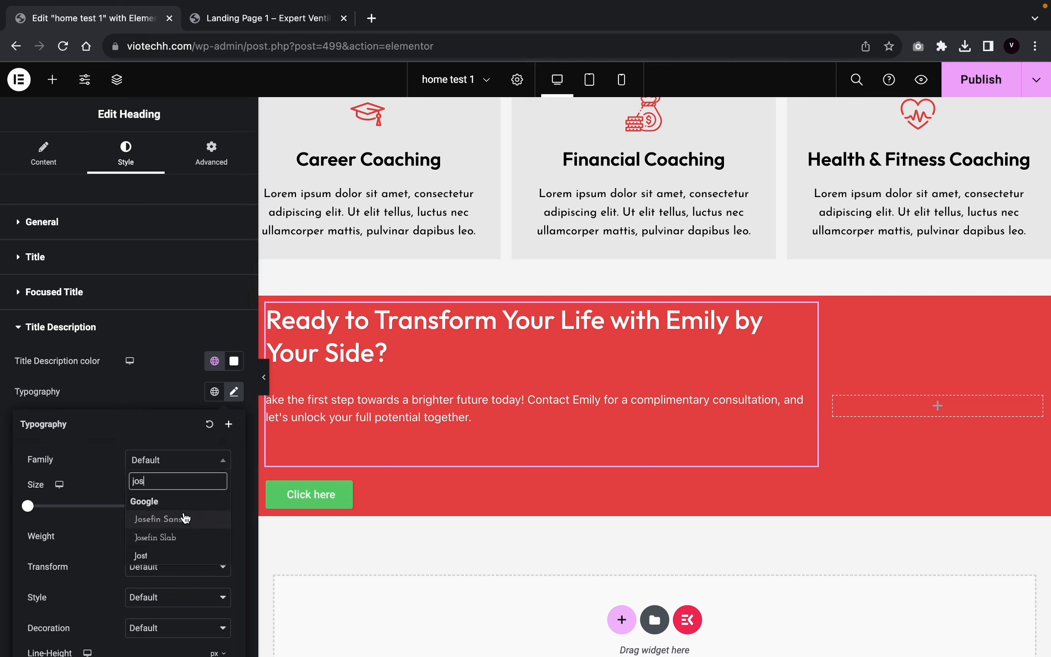
pyautogui.click(184, 519)
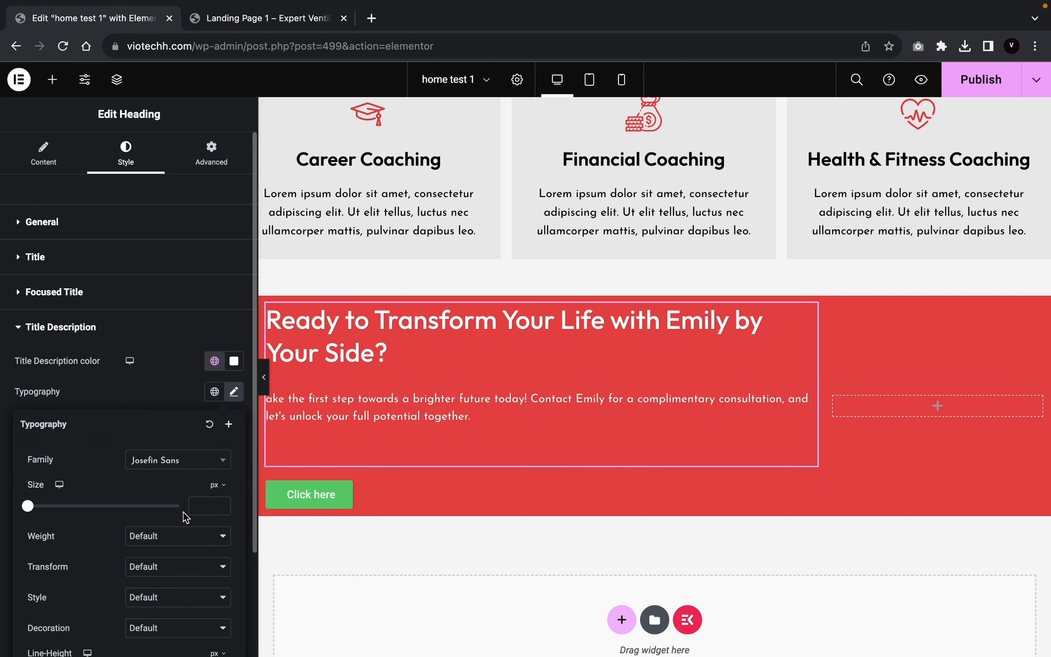
pyautogui.scroll(-1, 199, 511)
pyautogui.scroll(-2, 201, 523)
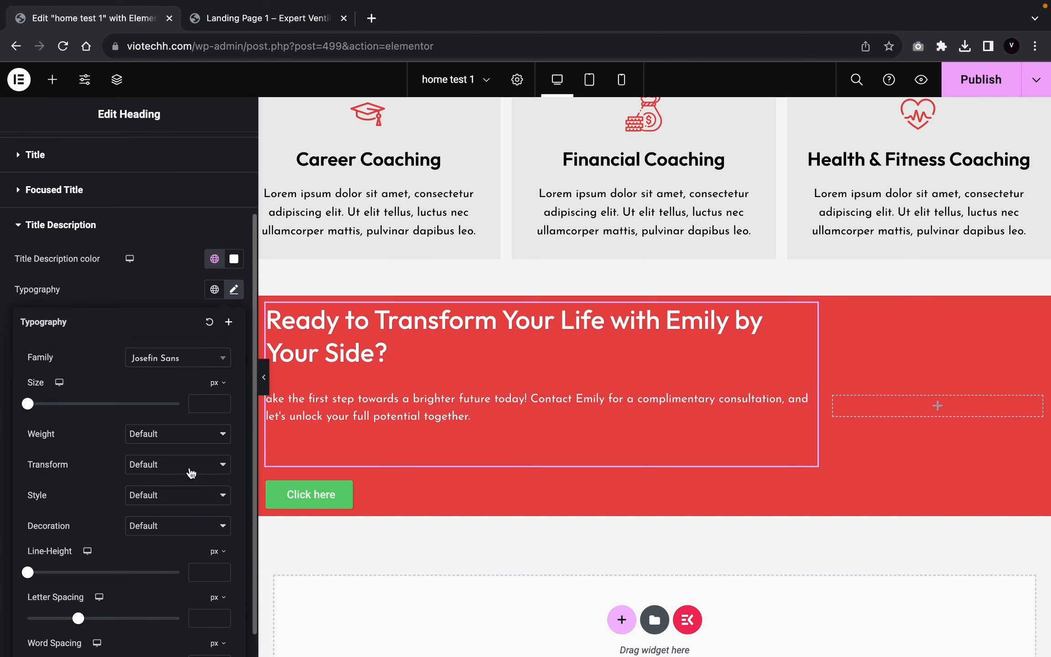
pyautogui.click(169, 433)
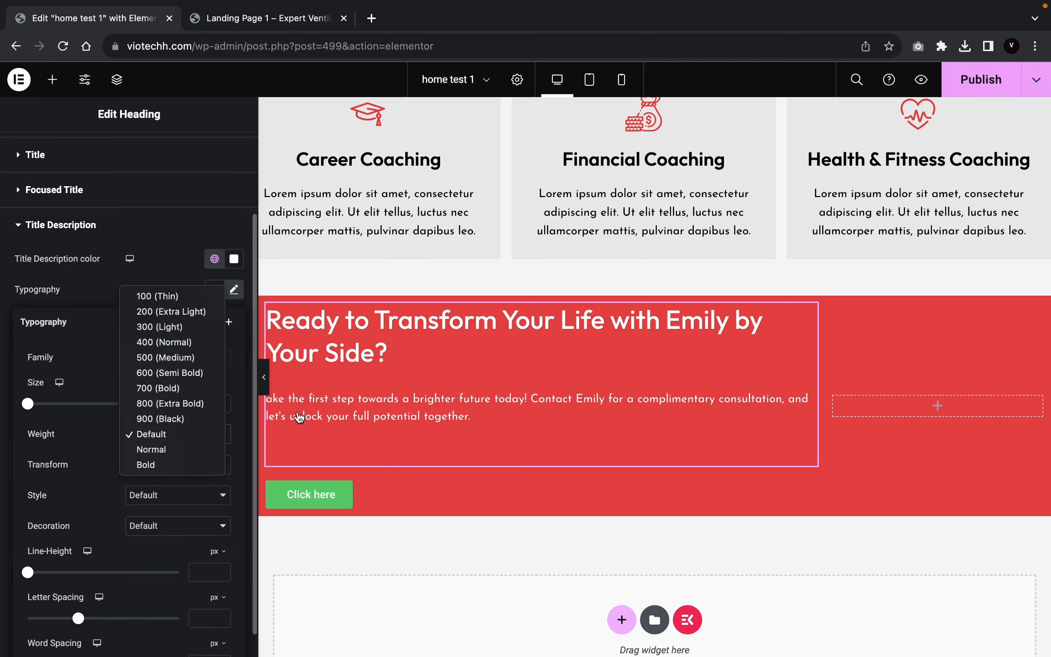
pyautogui.click(167, 359)
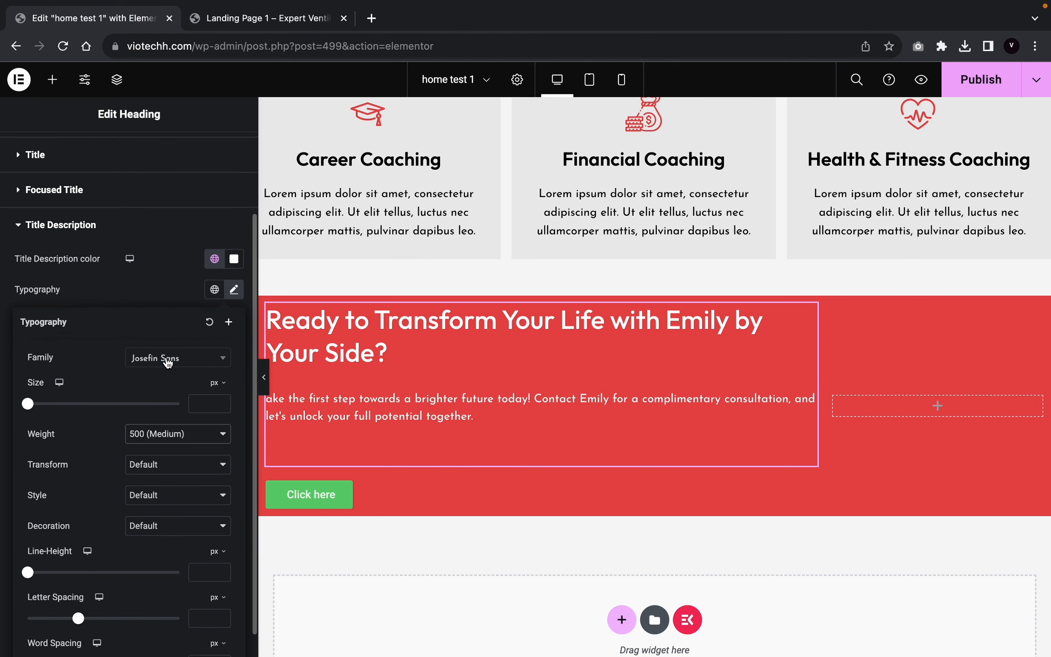
# Step: Set the title description's font size to 19 px and preview the section at full width
pyautogui.click(213, 406)
pyautogui.write('19')
pyautogui.click(221, 407)
pyautogui.click(222, 407)
pyautogui.click(221, 407)
pyautogui.click(222, 402)
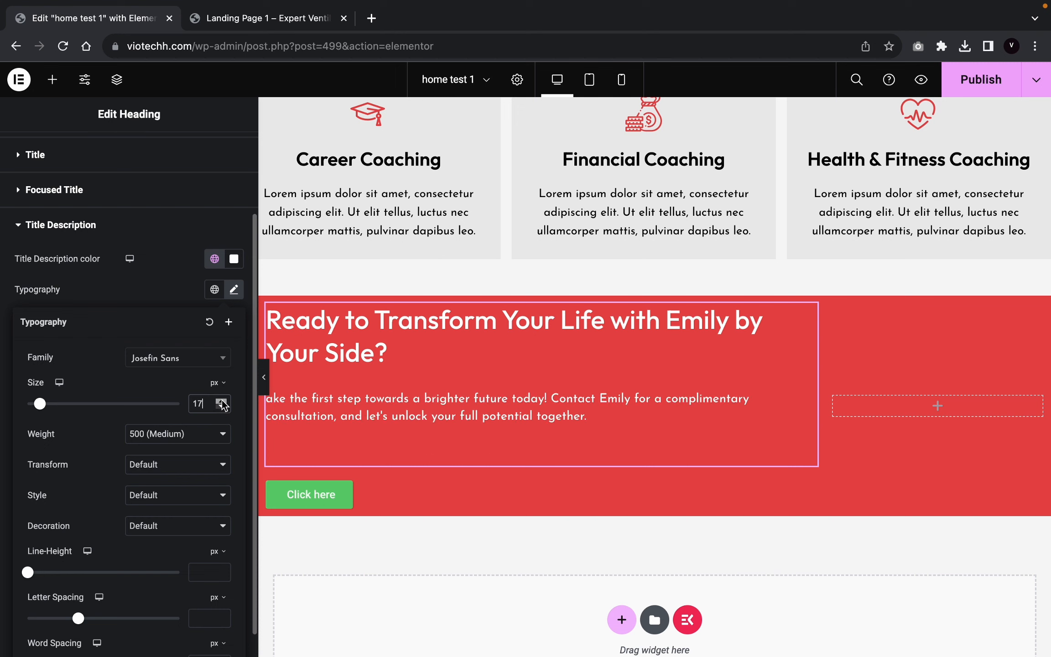
pyautogui.click(222, 401)
pyautogui.click(222, 401)
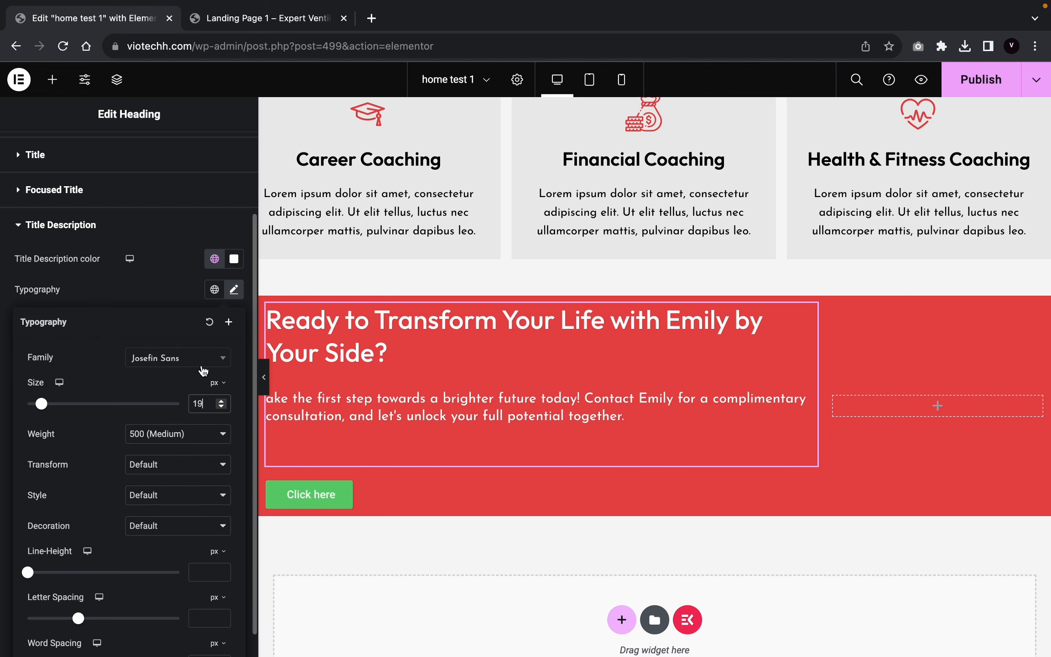
pyautogui.click(169, 287)
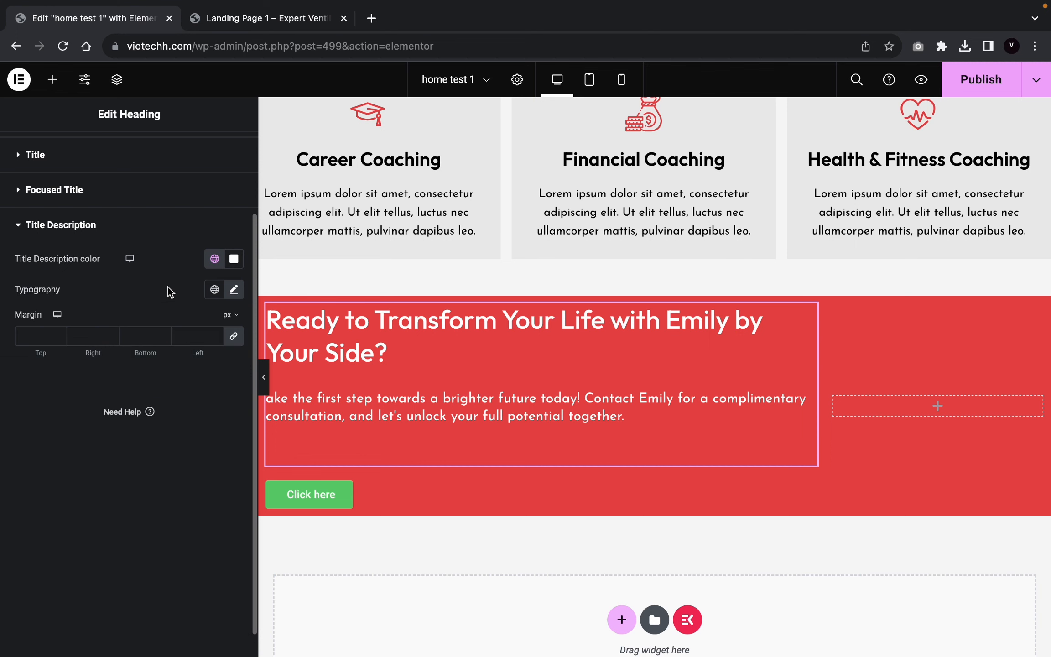
pyautogui.click(267, 383)
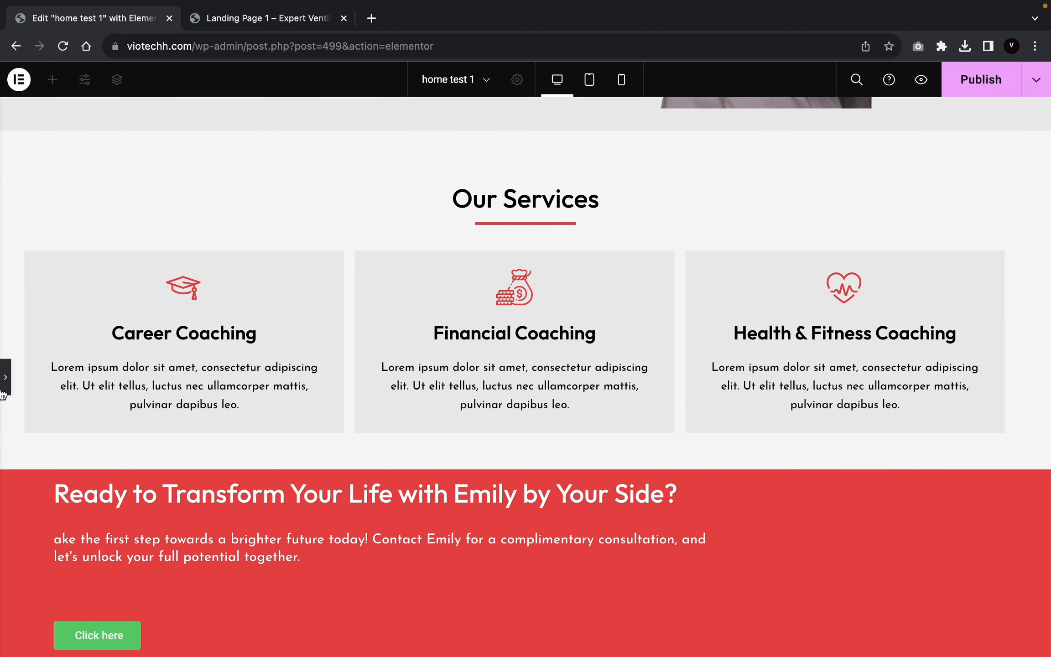
pyautogui.click(2, 388)
# Step: Change the call-to-action button's text to "Get In contact"
pyautogui.click(369, 492)
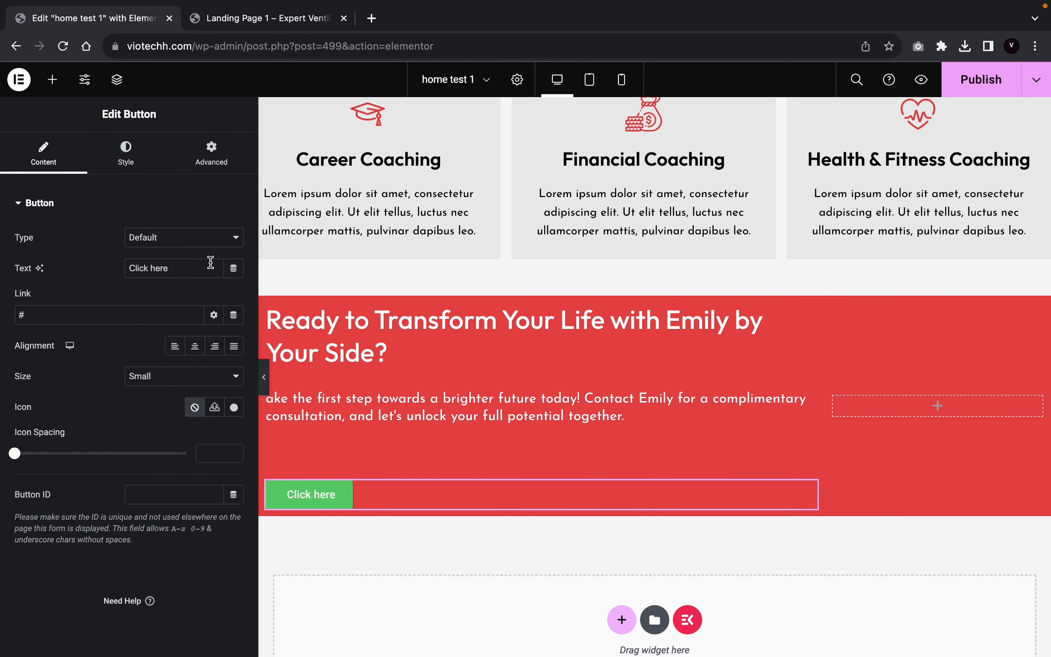
pyautogui.moveTo(129, 268); pyautogui.dragTo(173, 261)
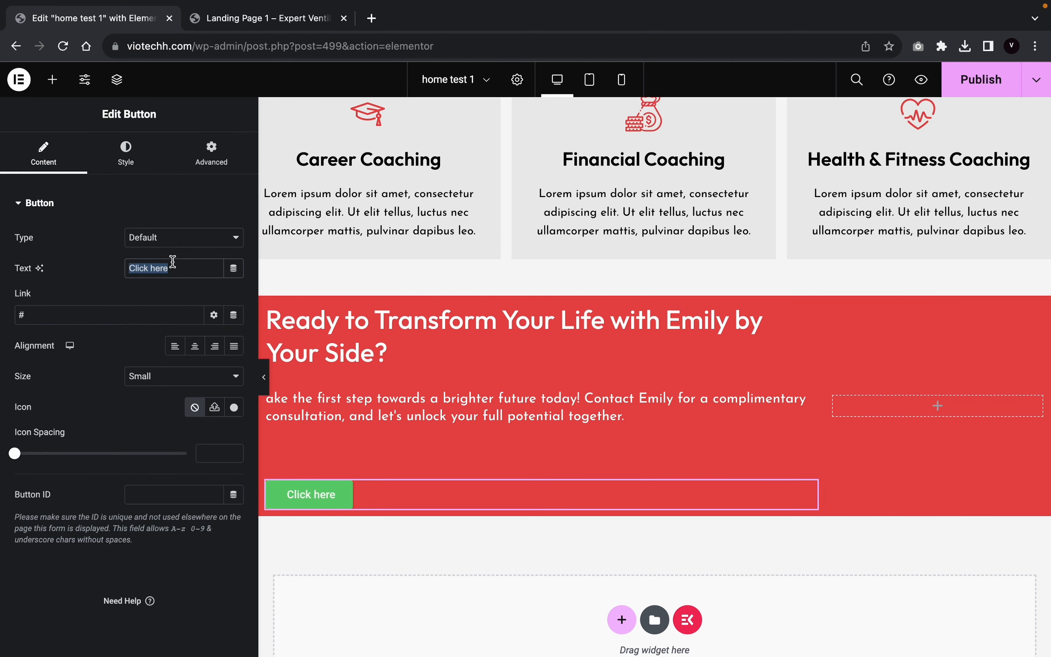
pyautogui.write('Get In contact')
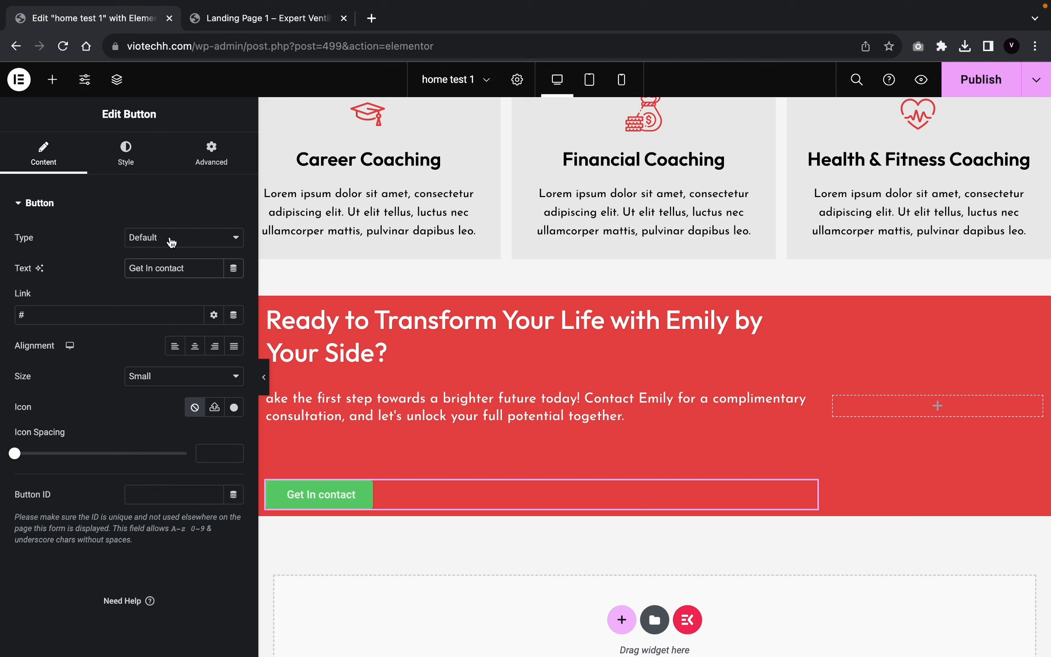
# Step: Set the call-to-action button's background color to a white global color
pyautogui.click(125, 152)
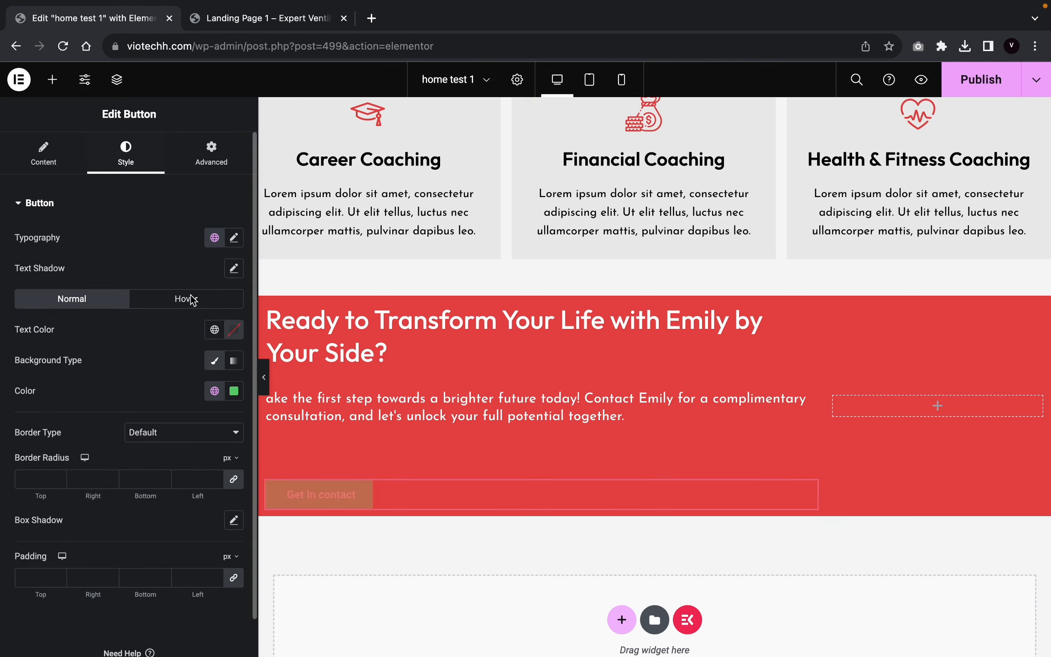
pyautogui.click(212, 391)
pyautogui.scroll(-3, 136, 562)
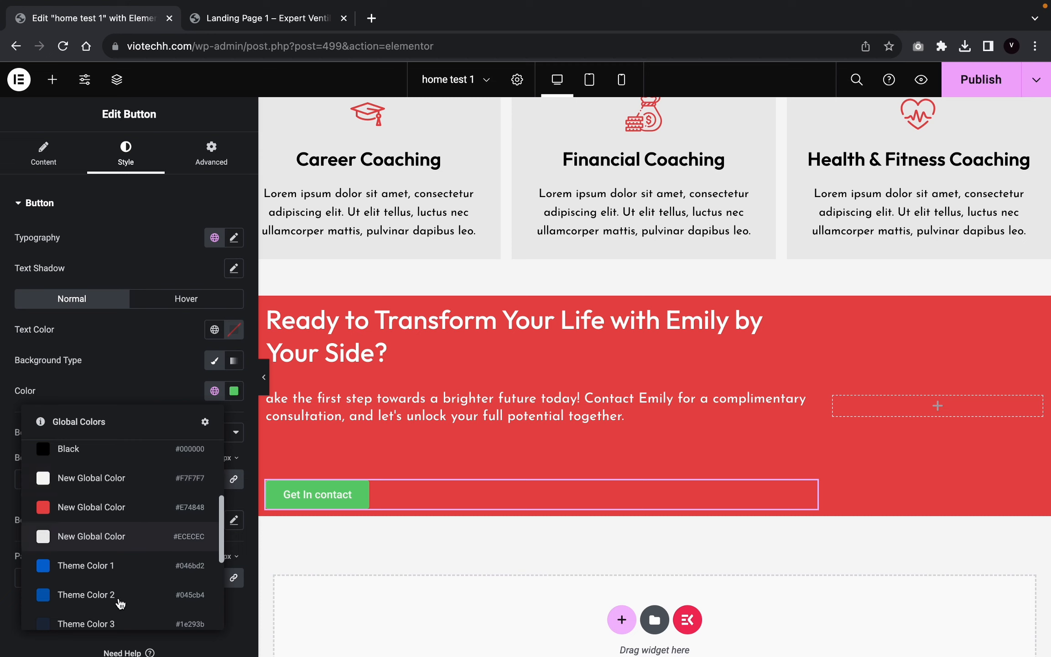
pyautogui.scroll(-1, 120, 603)
pyautogui.click(143, 521)
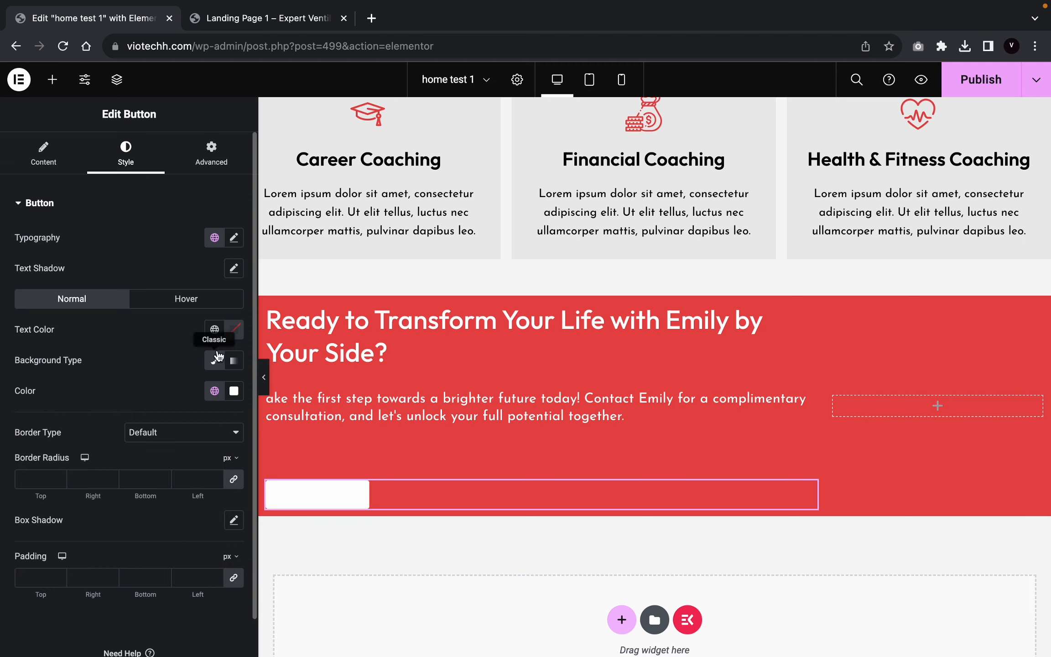
# Step: Set the button's text color to the red global color #E74848
pyautogui.click(214, 329)
pyautogui.scroll(-2, 137, 502)
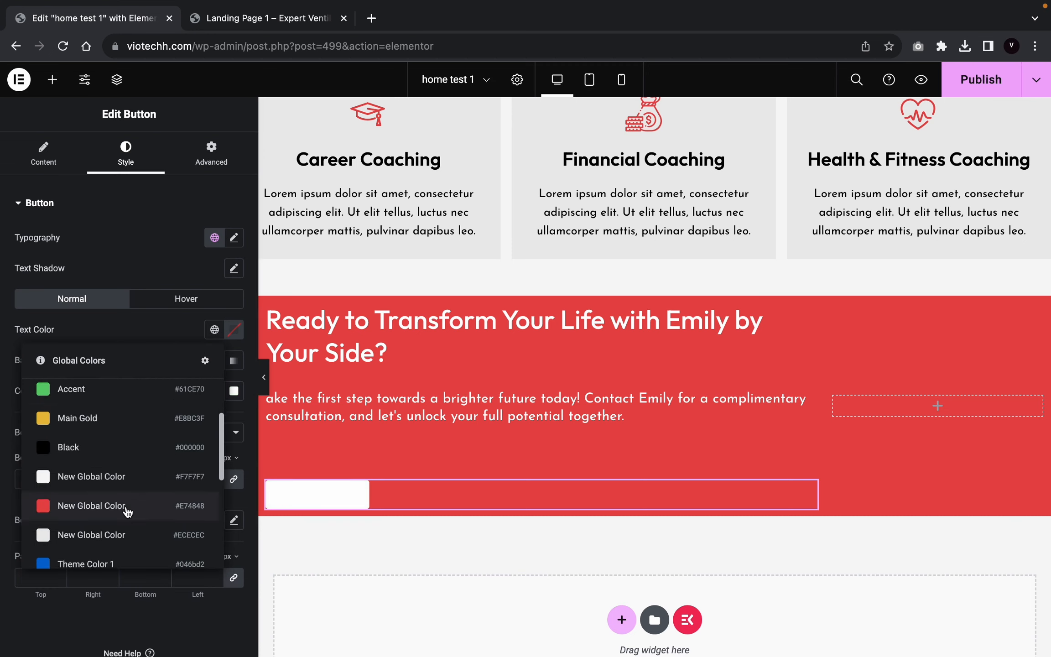
pyautogui.click(127, 507)
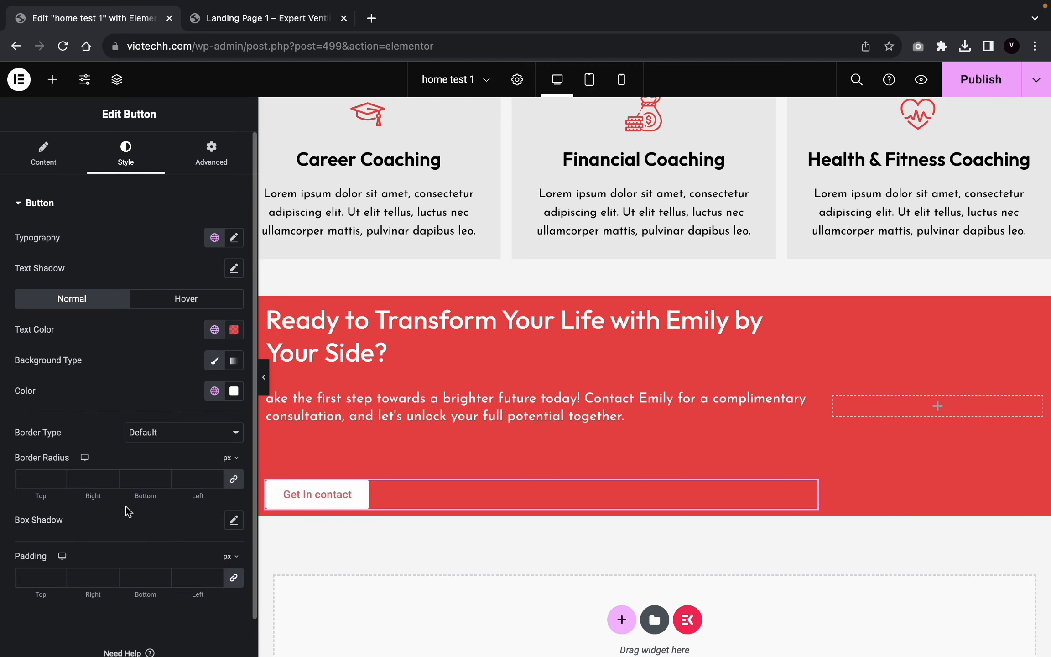
# Step: Set the button's typography to the Outfit font family at 16 px with an Uppercase transform, and preview the section at full width
pyautogui.click(233, 240)
pyautogui.write('outfi')
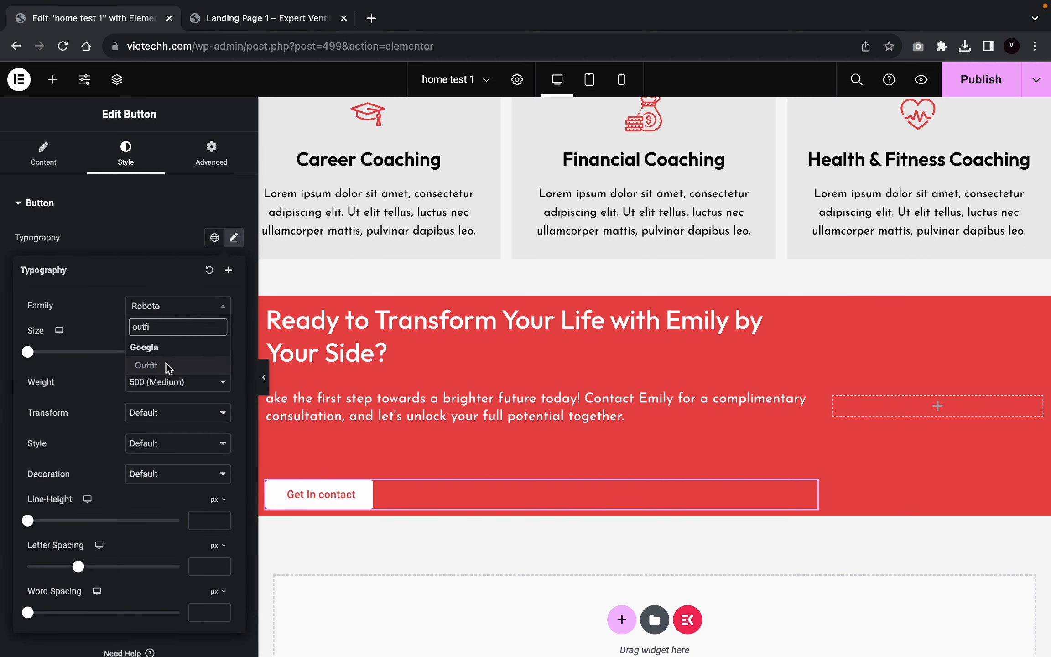
pyautogui.click(168, 367)
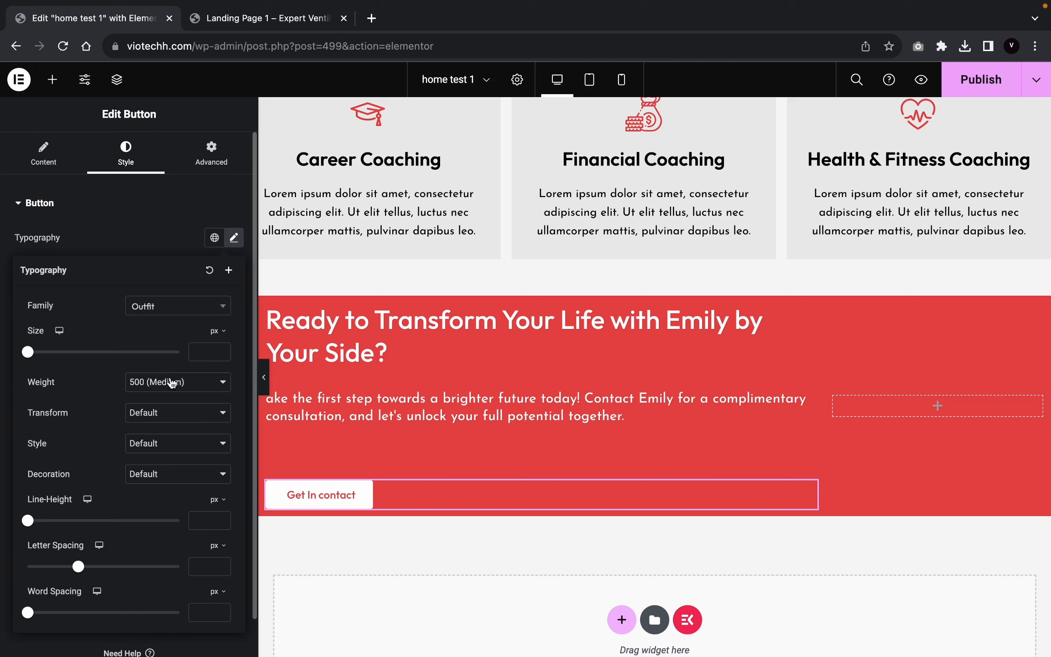
pyautogui.click(222, 350)
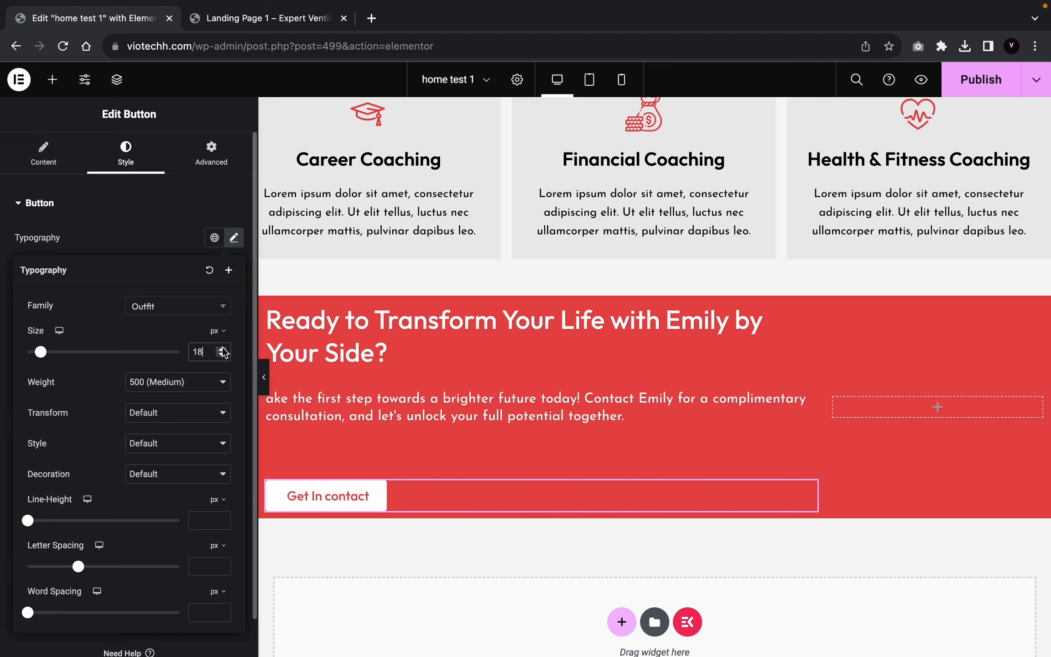
pyautogui.click(222, 349)
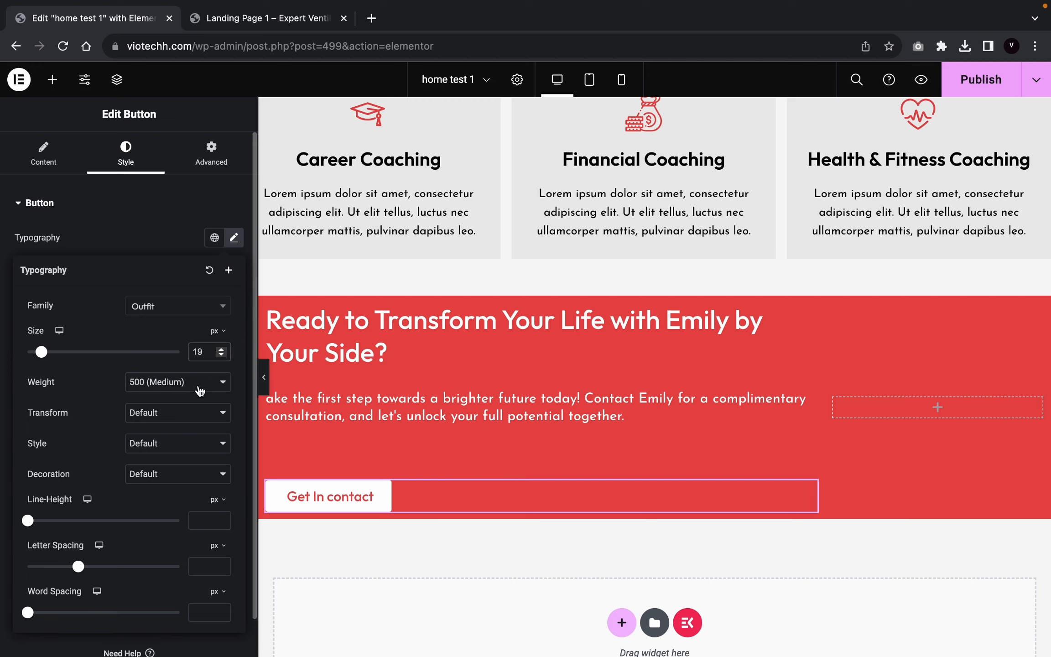
pyautogui.click(143, 420)
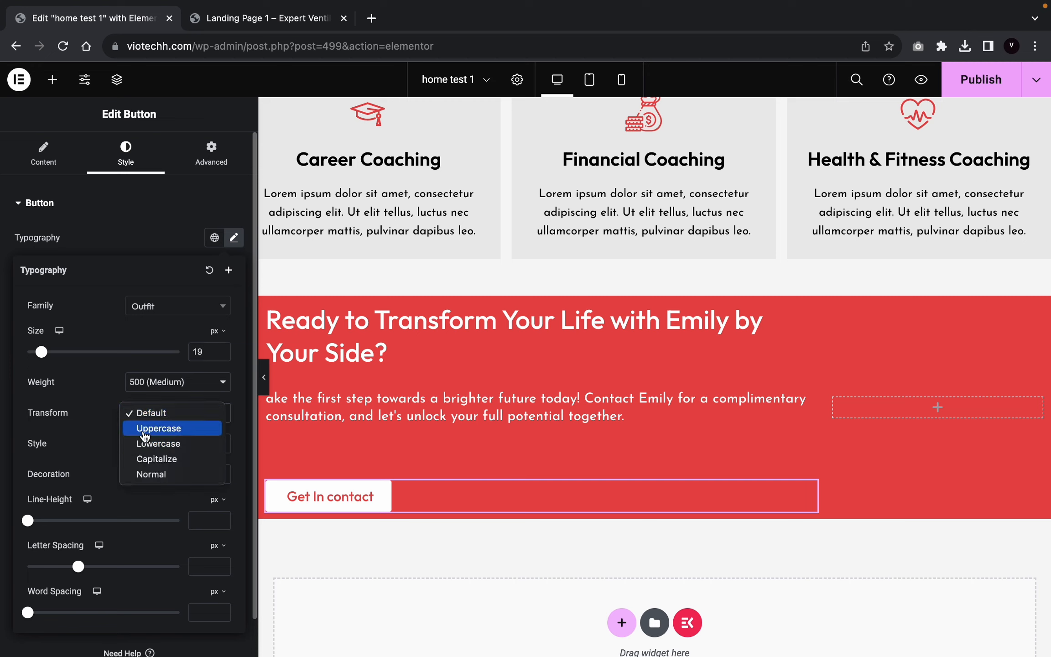
pyautogui.click(142, 429)
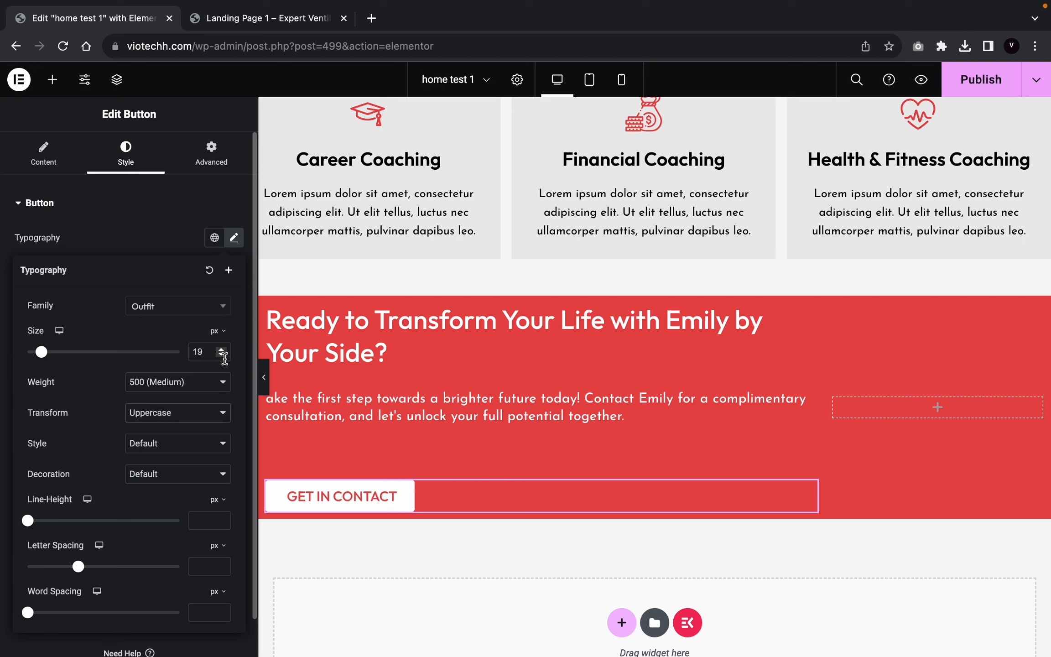
pyautogui.click(226, 356)
pyautogui.click(226, 355)
pyautogui.click(226, 356)
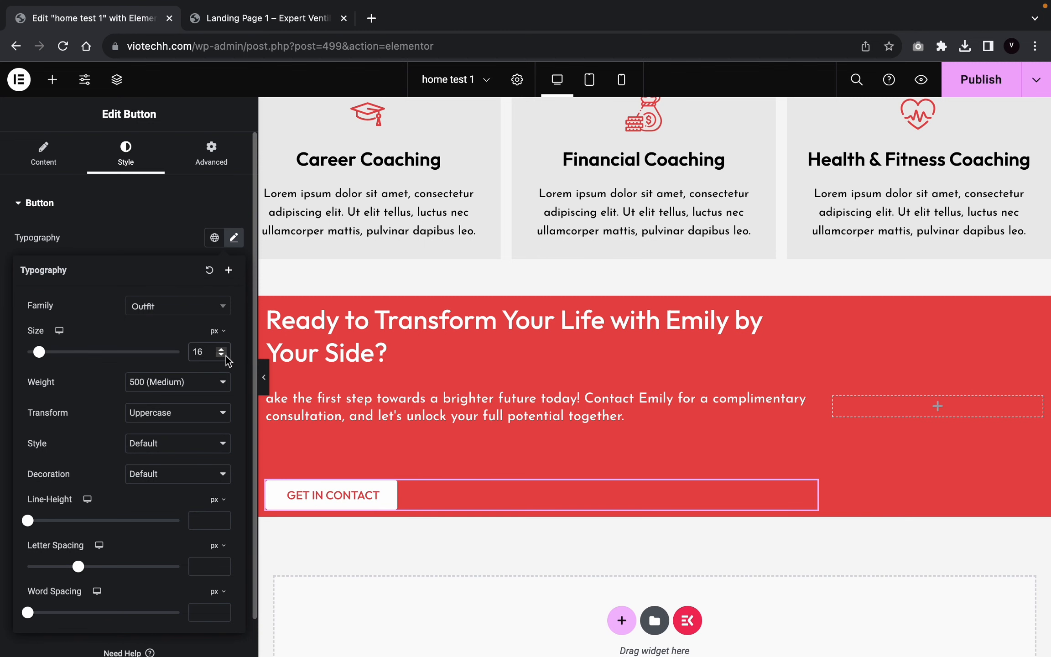
pyautogui.click(264, 376)
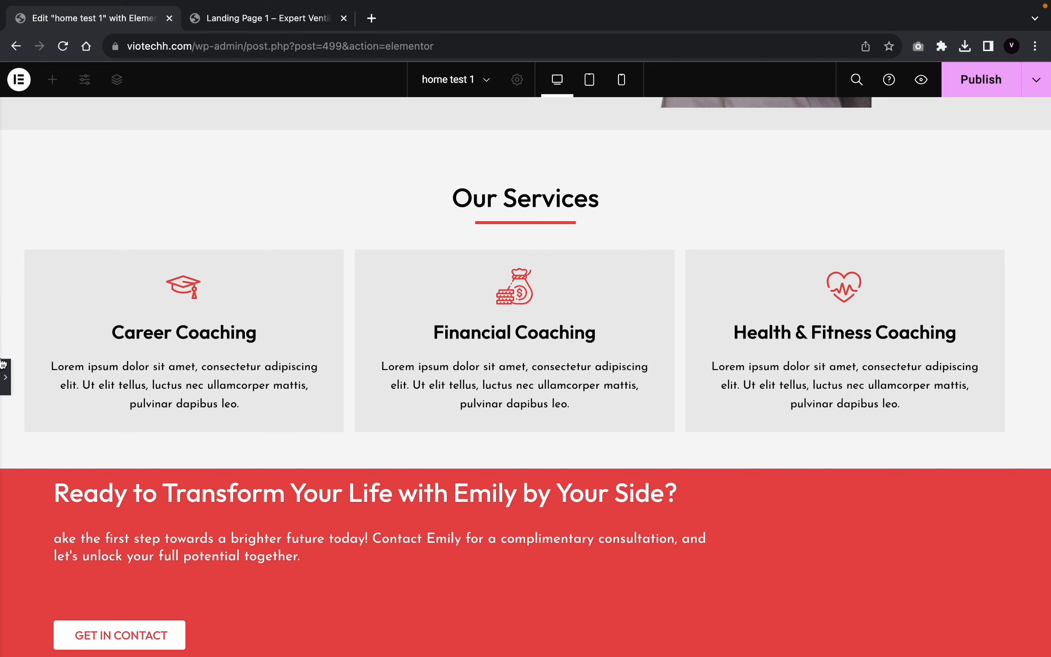
pyautogui.click(5, 381)
# Step: Unlink the margin values of the call-to-action heading's title description, setting every side to 0 px
pyautogui.click(334, 408)
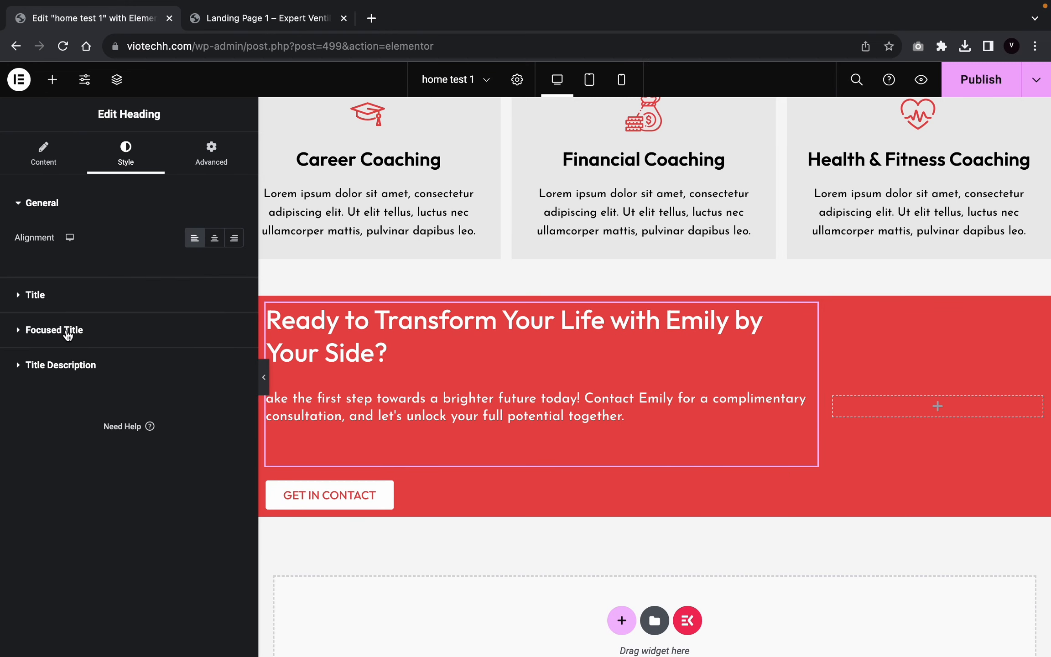
pyautogui.click(73, 365)
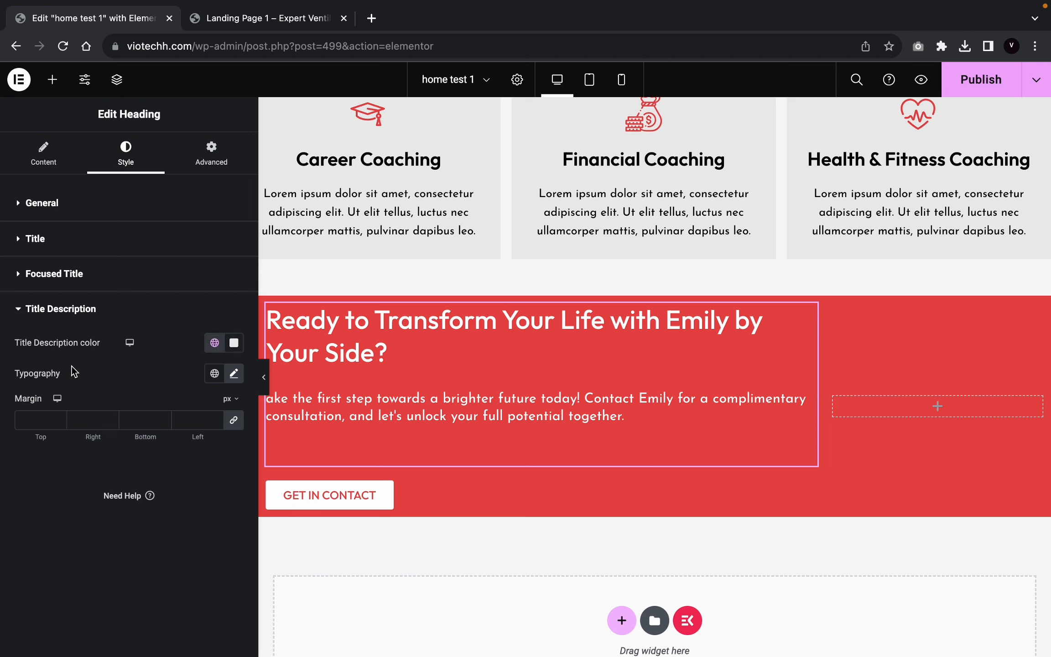
pyautogui.click(233, 419)
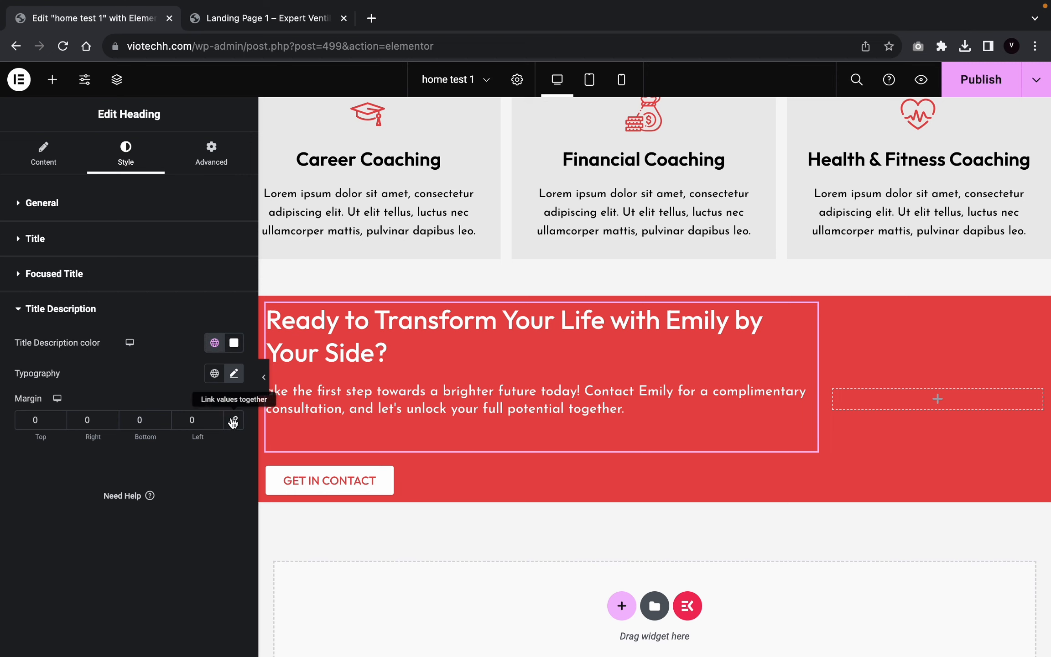
# Step: Unlink the title margin values of the call-to-action heading, set its top margin to 29 px and preview the section at full width
pyautogui.click(64, 243)
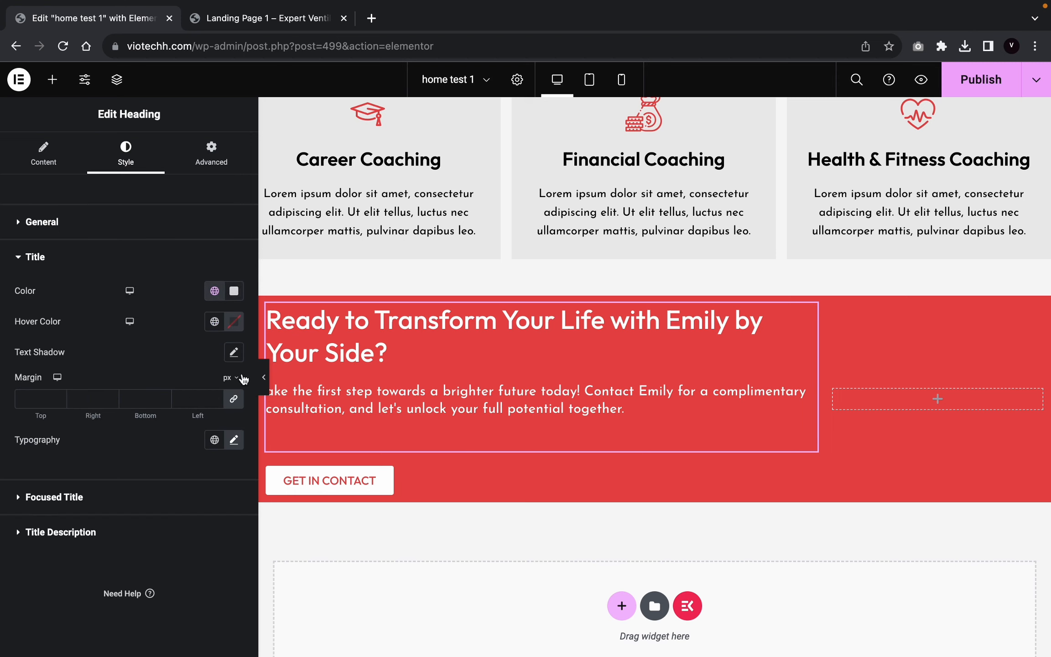
pyautogui.click(233, 400)
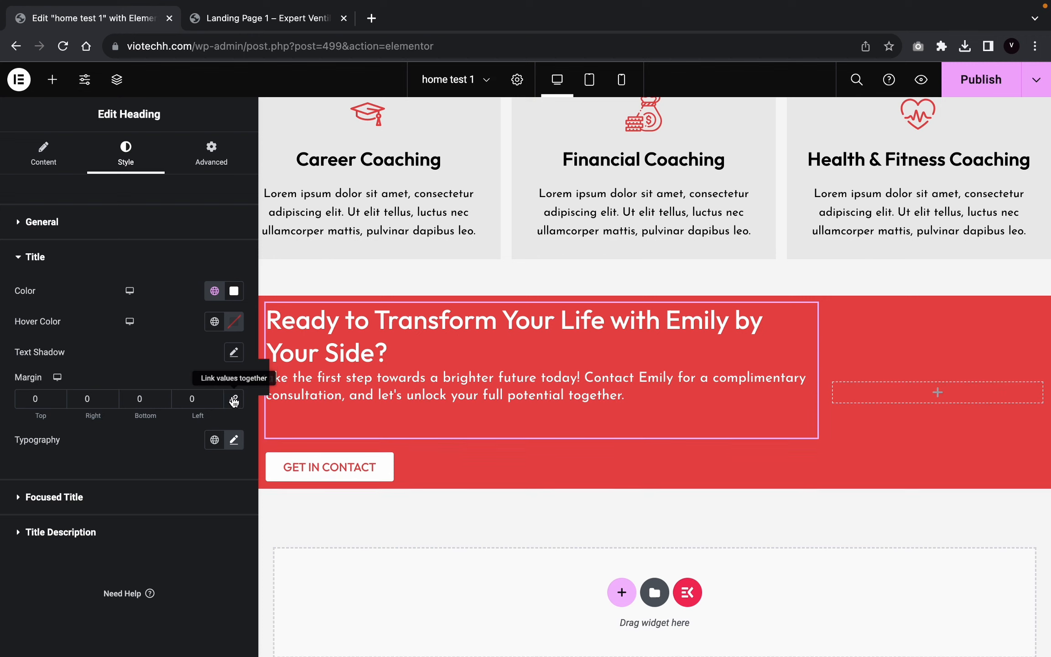
pyautogui.click(59, 398)
pyautogui.click(59, 398)
pyautogui.click(58, 398)
pyautogui.click(59, 398)
pyautogui.click(58, 398)
pyautogui.click(59, 398)
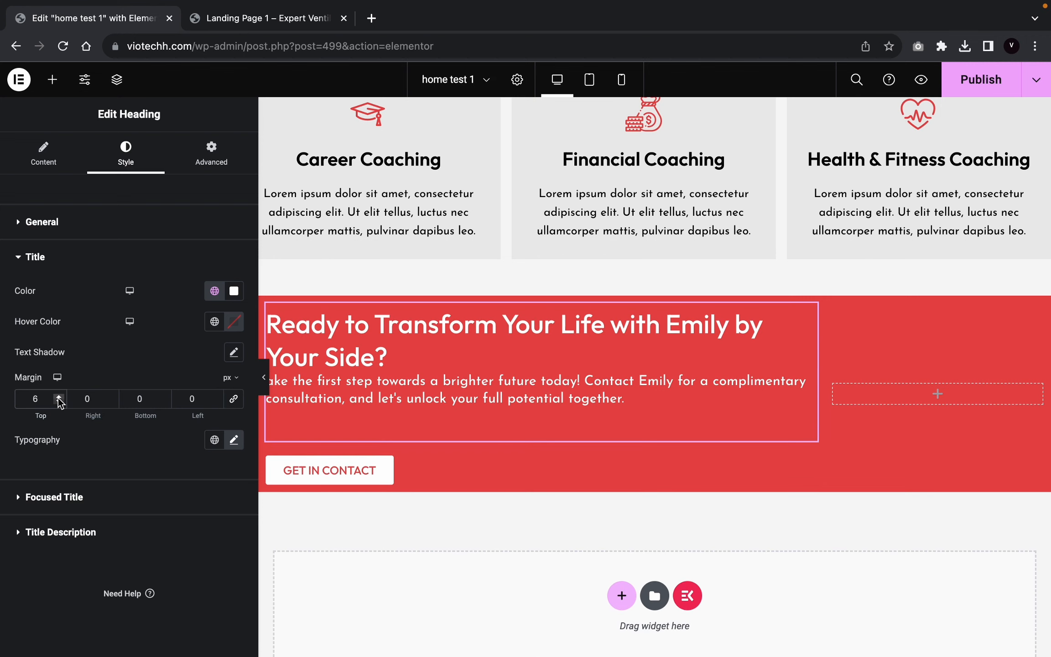
pyautogui.click(59, 398)
pyautogui.click(59, 398)
pyautogui.click(58, 398)
pyautogui.click(58, 397)
pyautogui.click(59, 399)
pyautogui.click(59, 398)
pyautogui.click(58, 399)
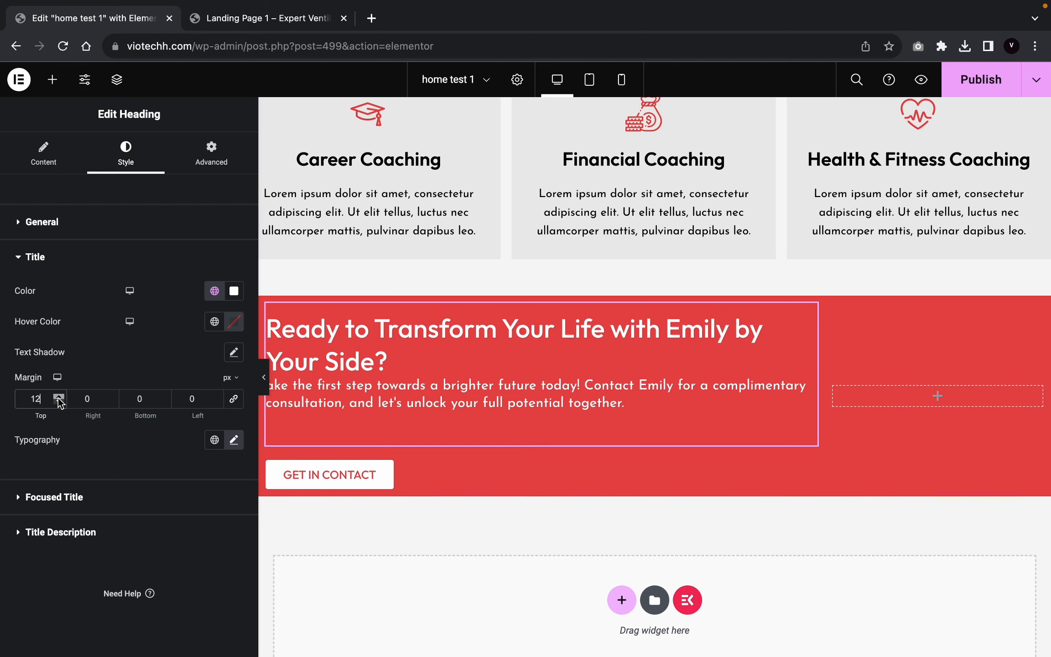
pyautogui.click(58, 398)
pyautogui.click(58, 399)
pyautogui.click(58, 399)
pyautogui.click(58, 398)
pyautogui.click(58, 398)
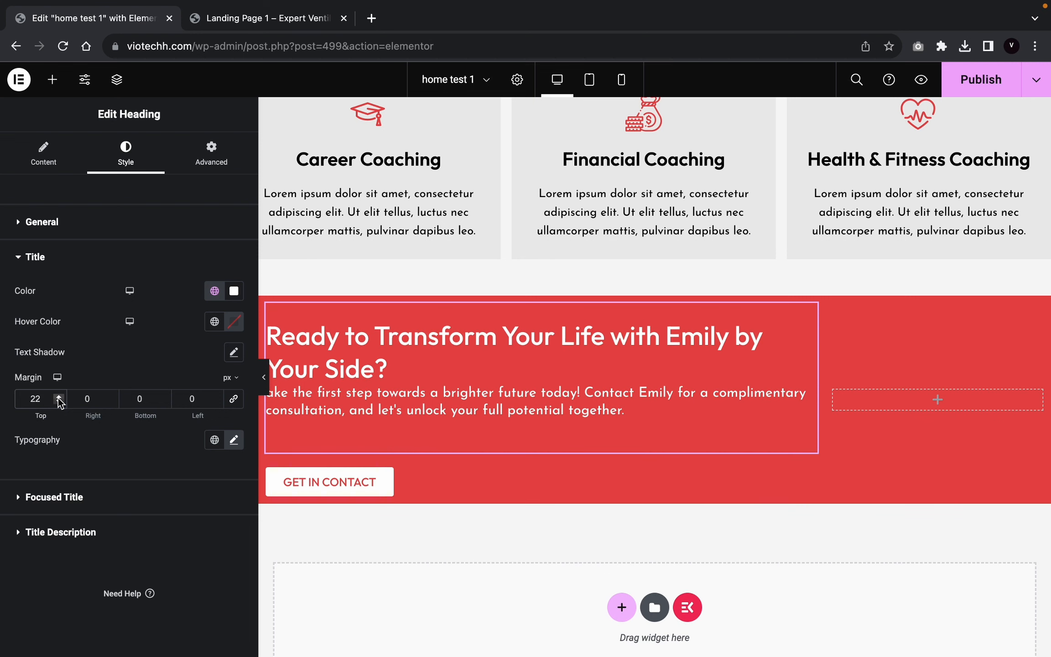
pyautogui.click(58, 398)
pyautogui.click(59, 398)
pyautogui.click(58, 398)
pyautogui.click(58, 398)
pyautogui.click(59, 398)
pyautogui.click(58, 398)
pyautogui.click(59, 398)
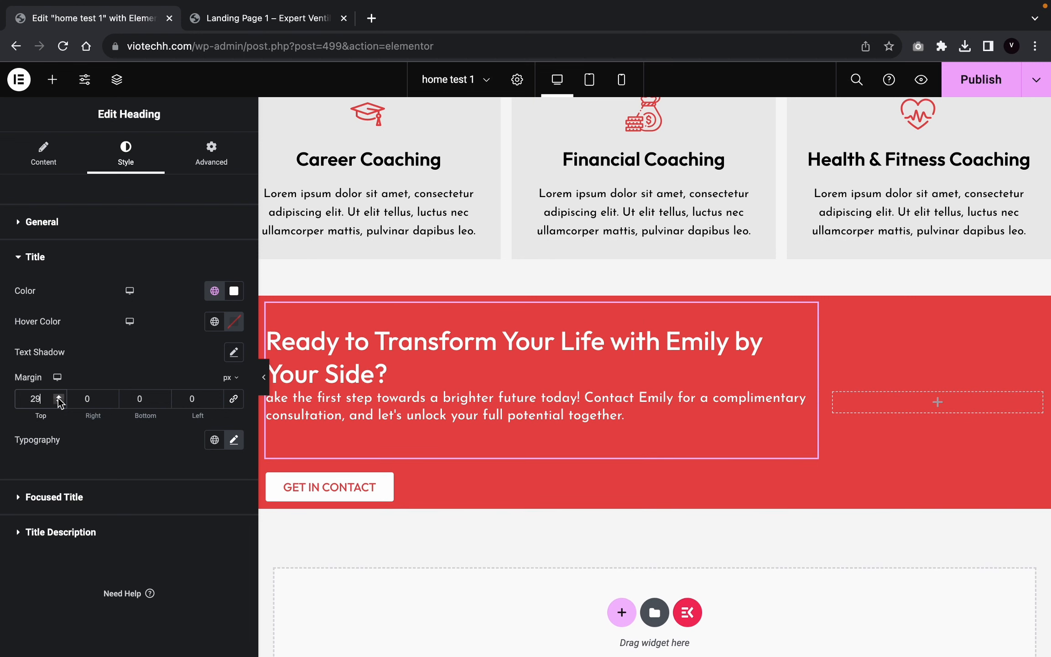
pyautogui.click(265, 378)
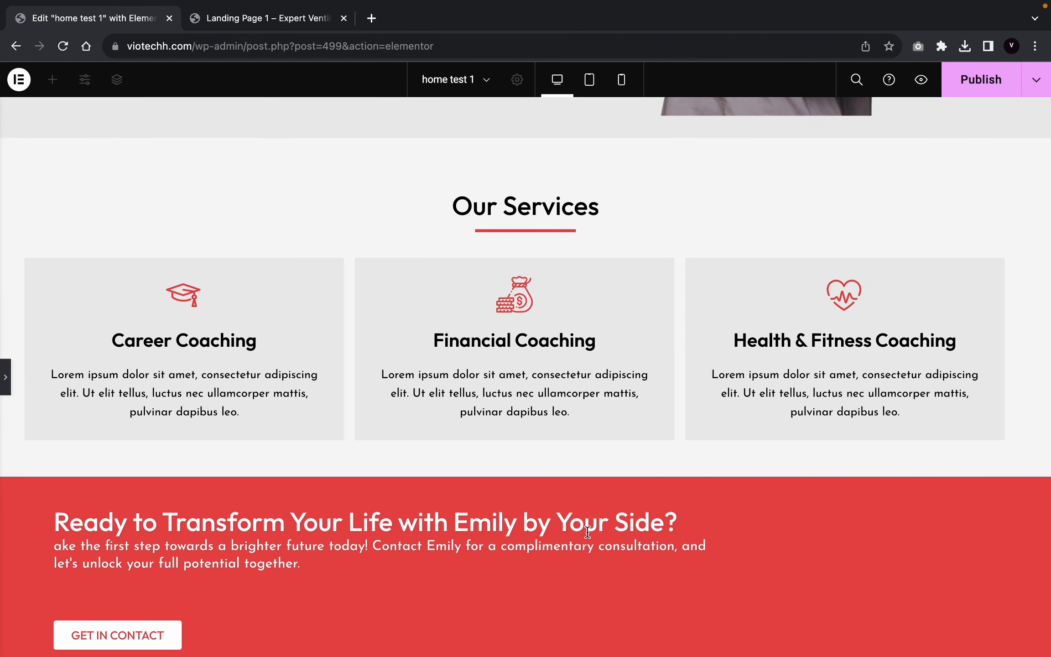
pyautogui.click(5, 392)
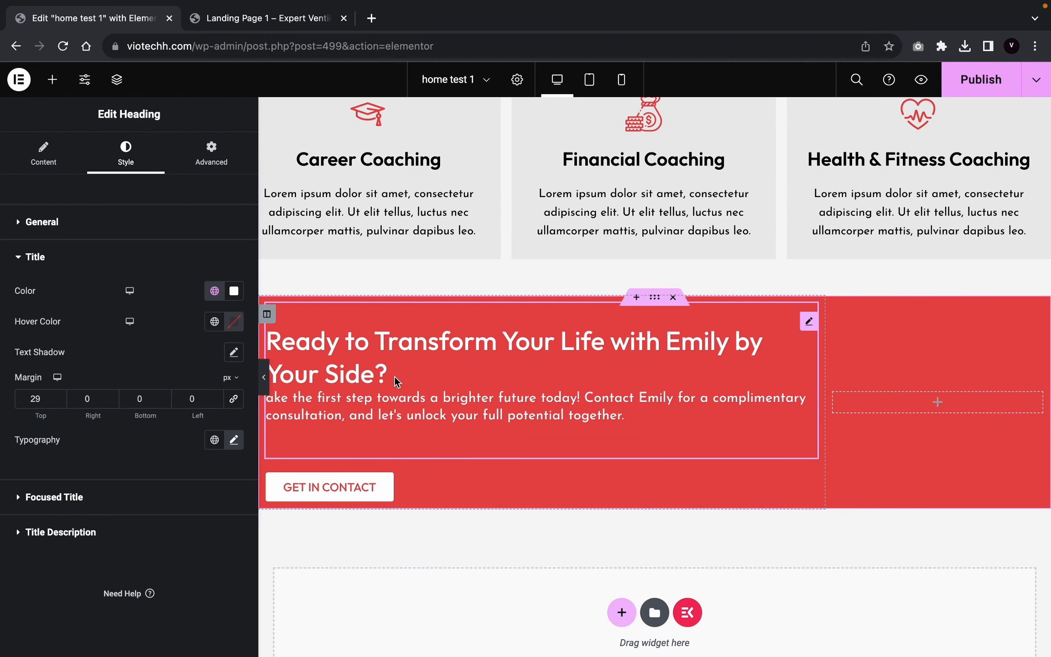
# Step: Set the call-to-action heading title's bottom margin to 10 px and preview the section at full width
pyautogui.click(160, 394)
pyautogui.click(160, 394)
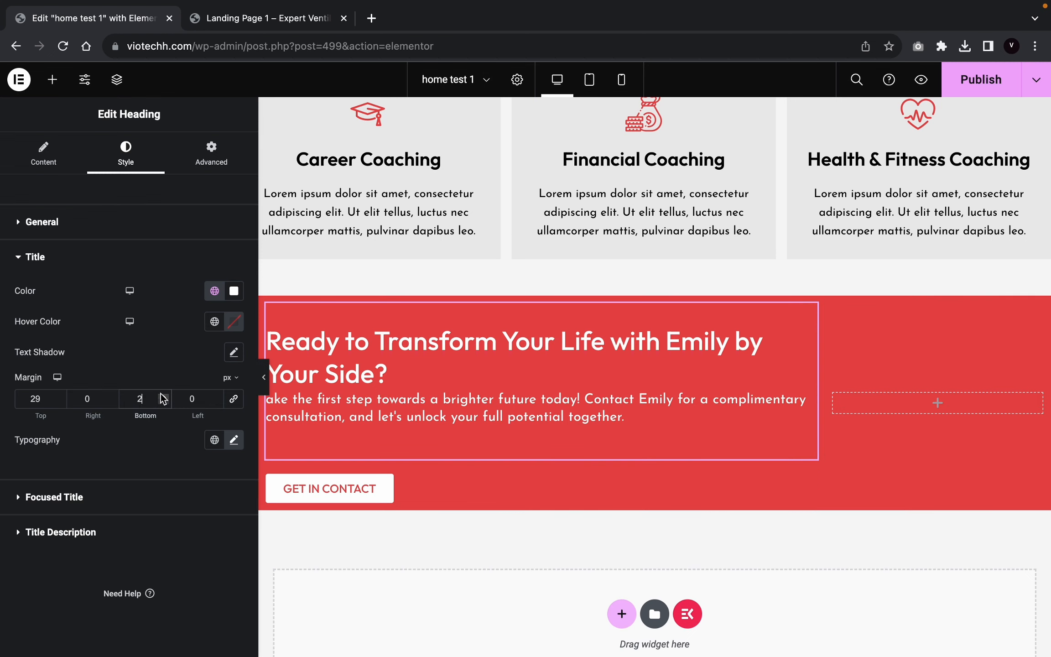
pyautogui.click(161, 394)
pyautogui.click(161, 394)
pyautogui.click(160, 394)
pyautogui.click(161, 394)
pyautogui.click(160, 394)
pyautogui.click(161, 394)
pyautogui.click(160, 394)
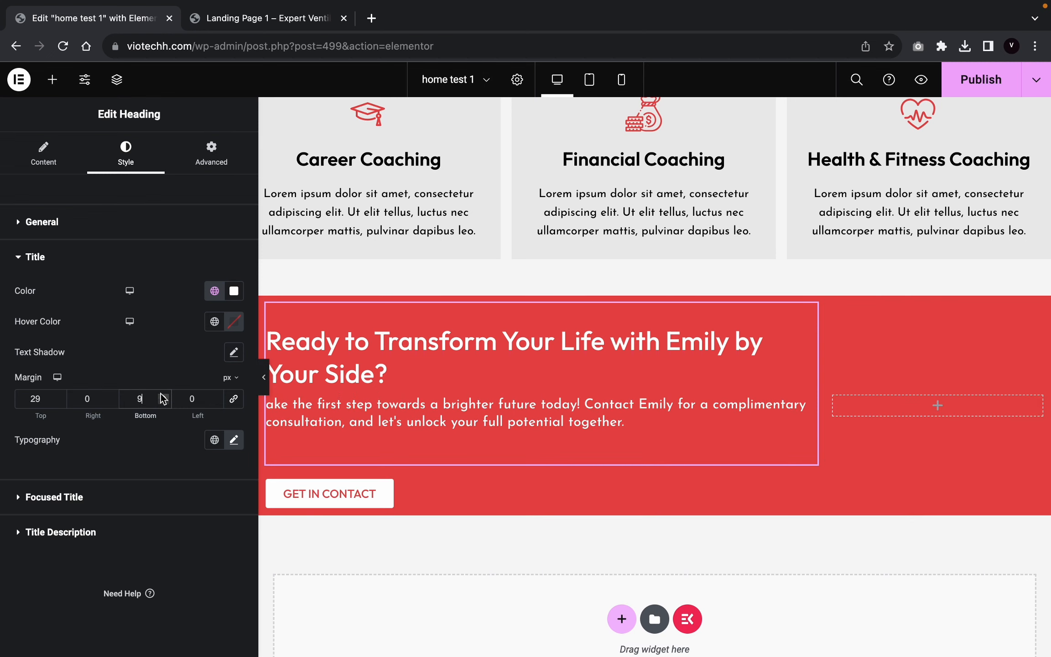
pyautogui.click(160, 394)
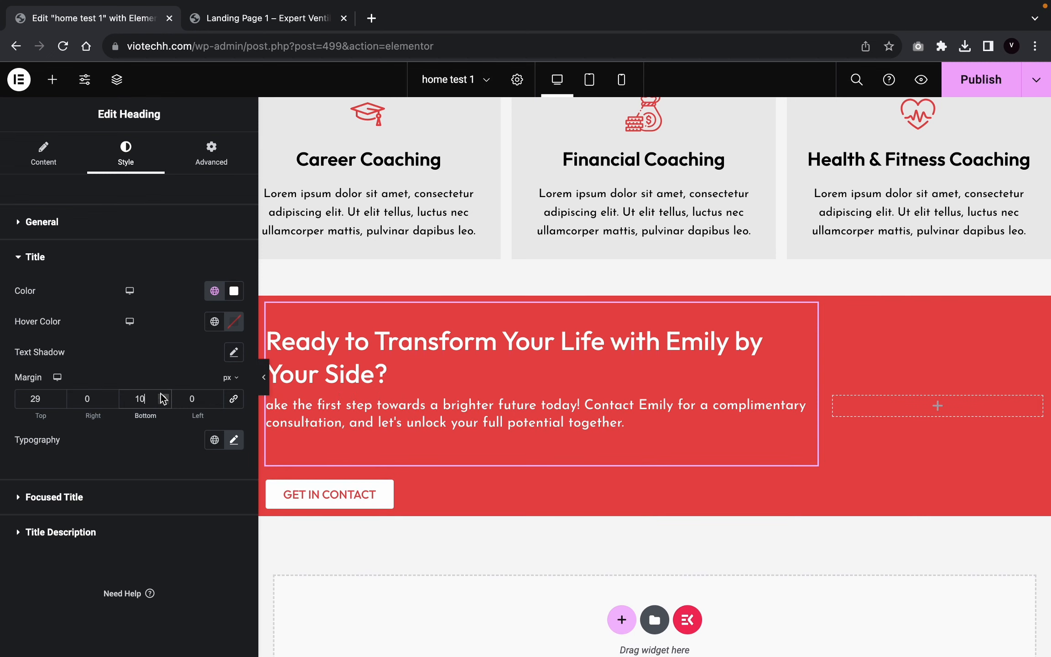
pyautogui.click(264, 383)
pyautogui.scroll(-4, 4, 381)
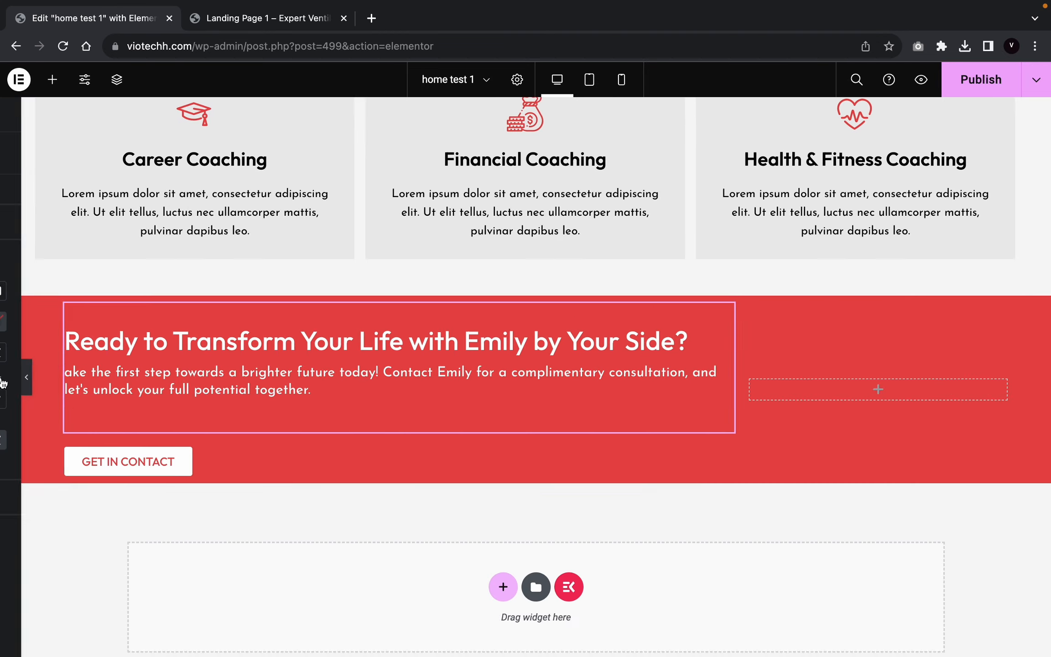
pyautogui.click(4, 381)
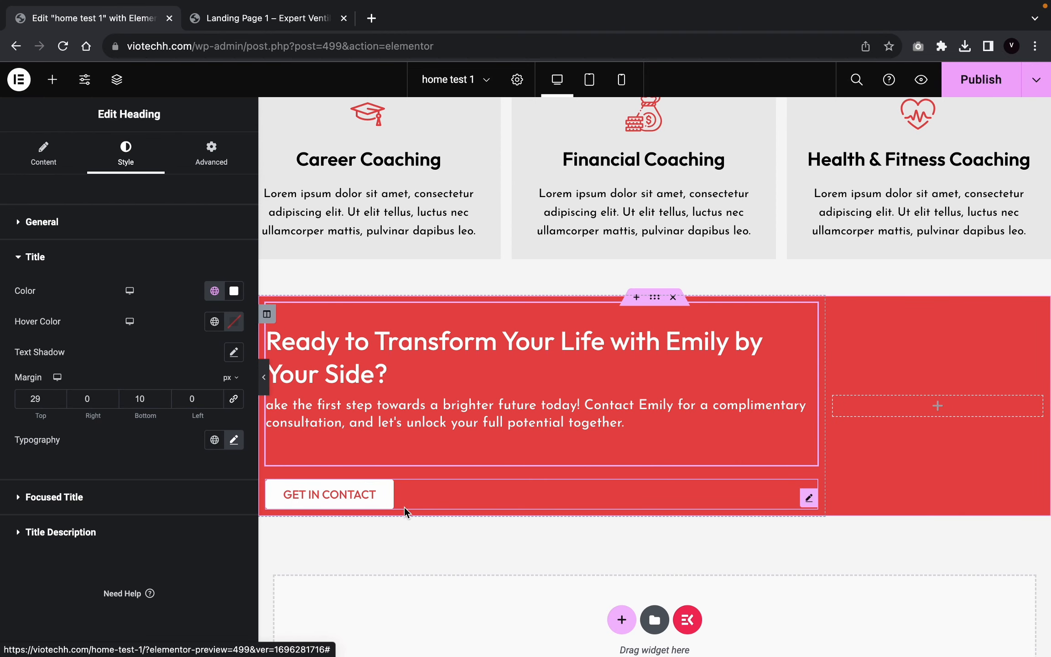
pyautogui.click(64, 533)
pyautogui.click(165, 439)
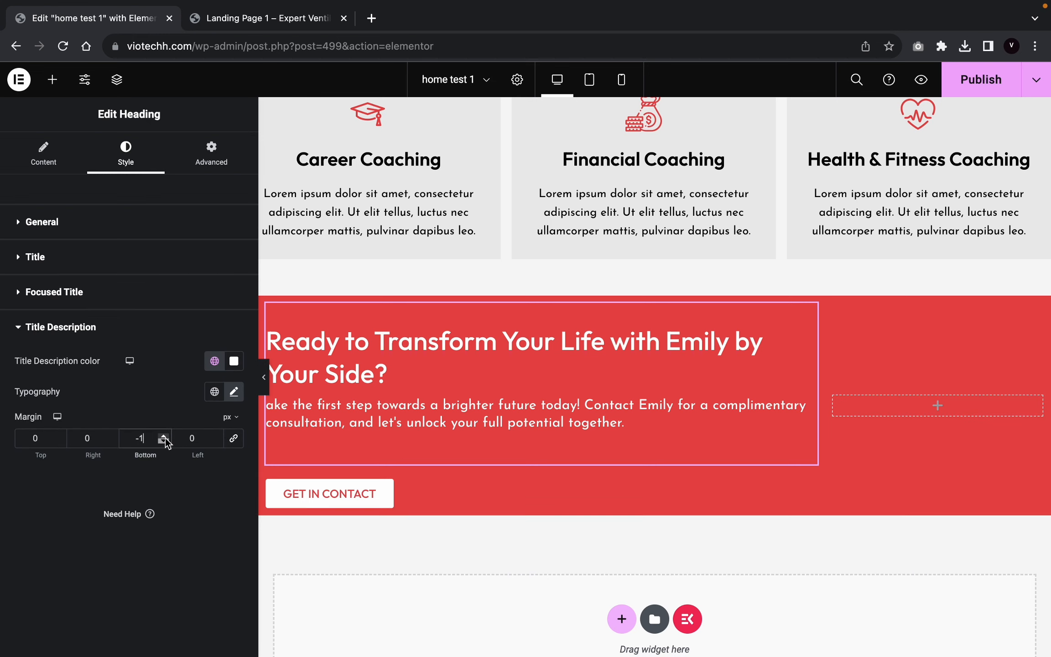
pyautogui.press('BackSpace')
pyautogui.press('BackSpace')
pyautogui.press('BackSpace')
pyautogui.write('0')
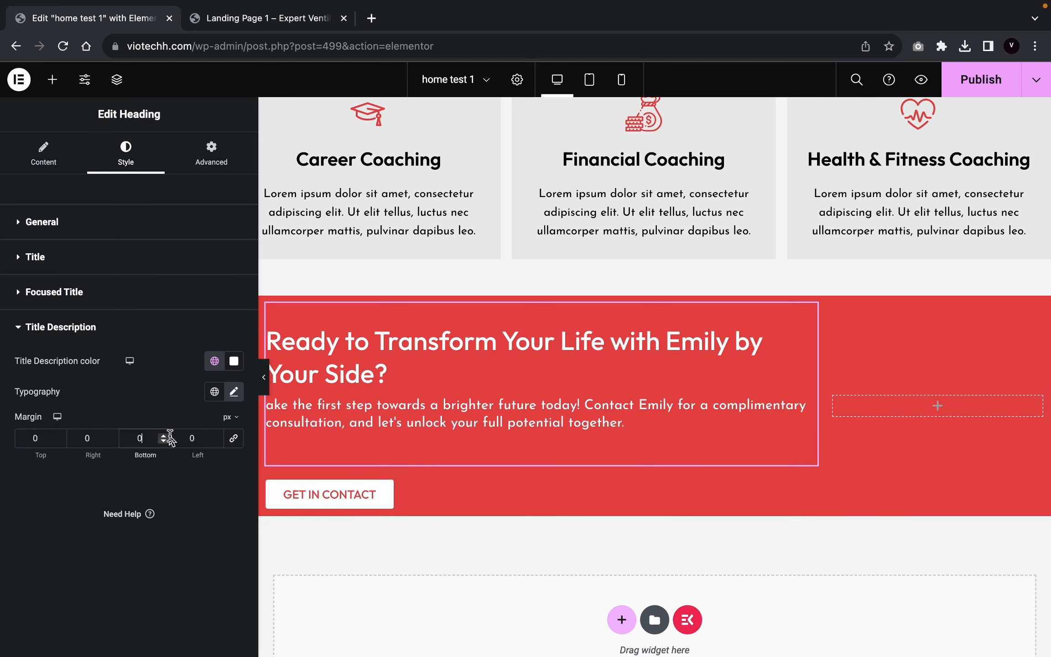
# Step: Unlink the call-to-action button's margin values, set its top margin to -43 px and preview the section at full width
pyautogui.click(492, 502)
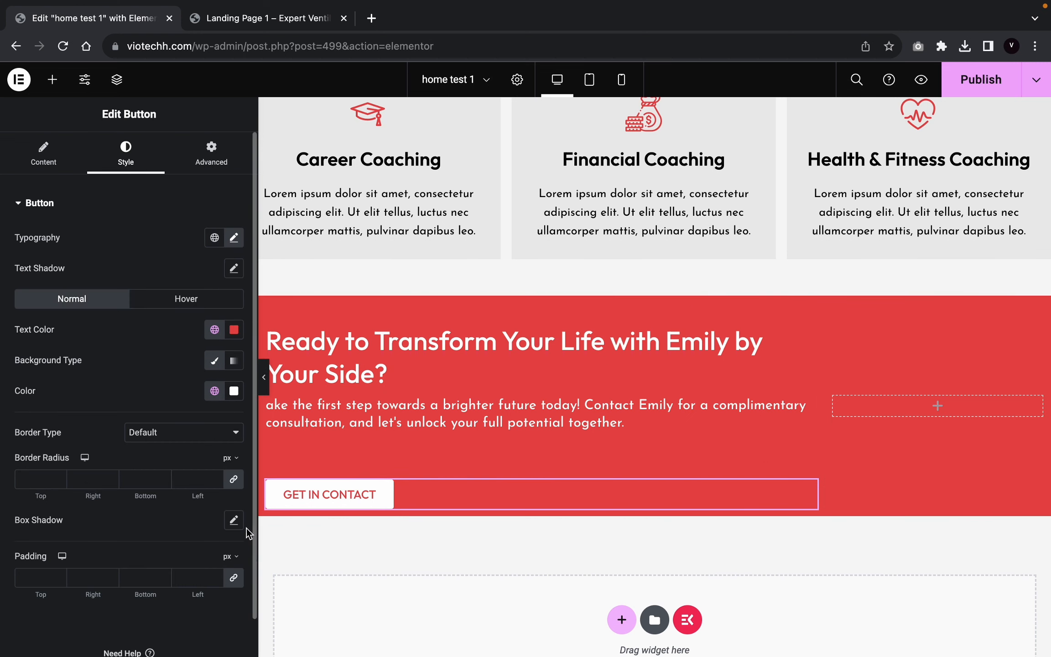
pyautogui.click(208, 147)
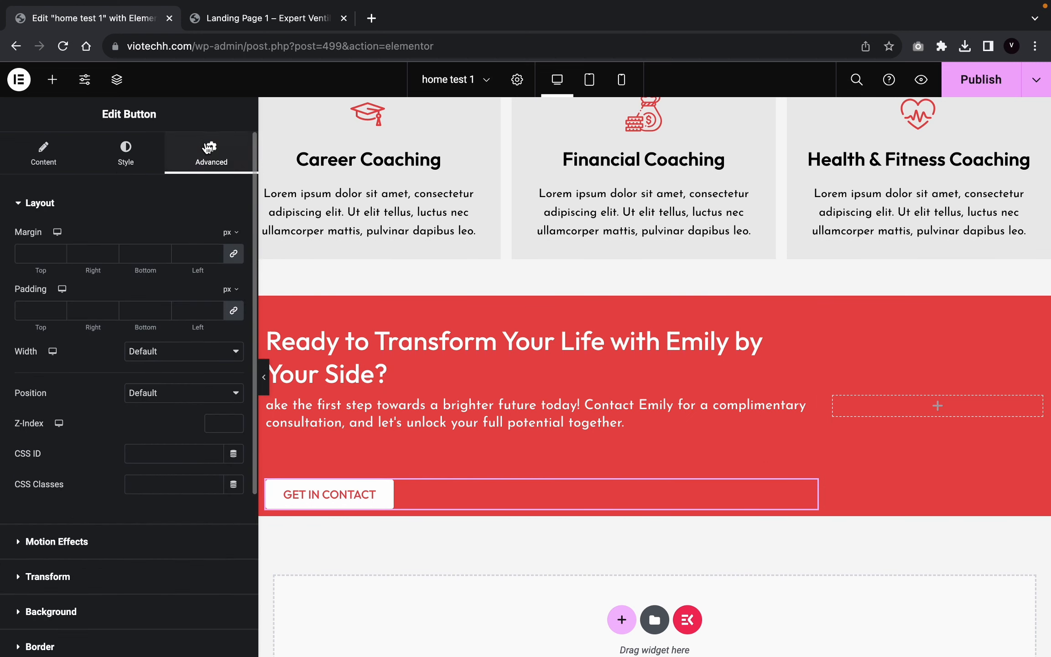
pyautogui.click(233, 253)
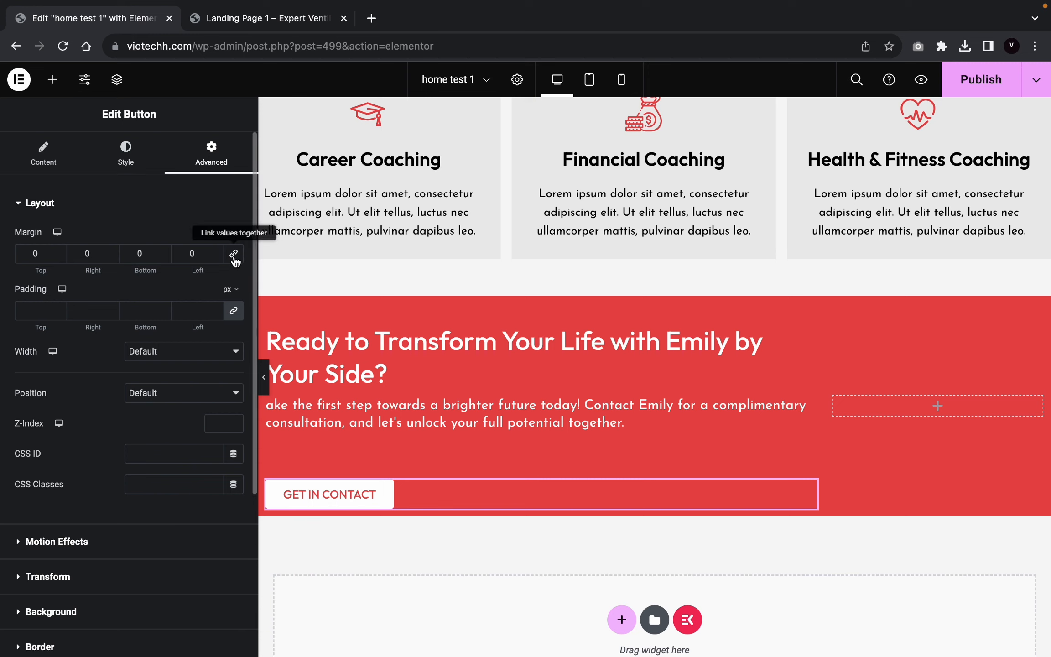
pyautogui.click(58, 256)
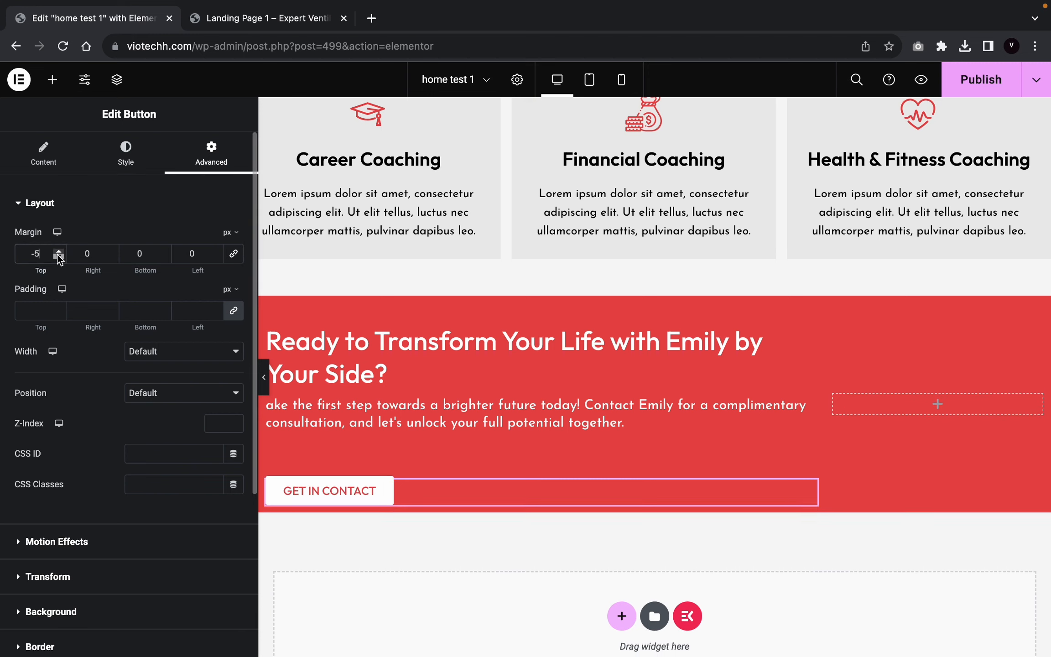
pyautogui.click(59, 256)
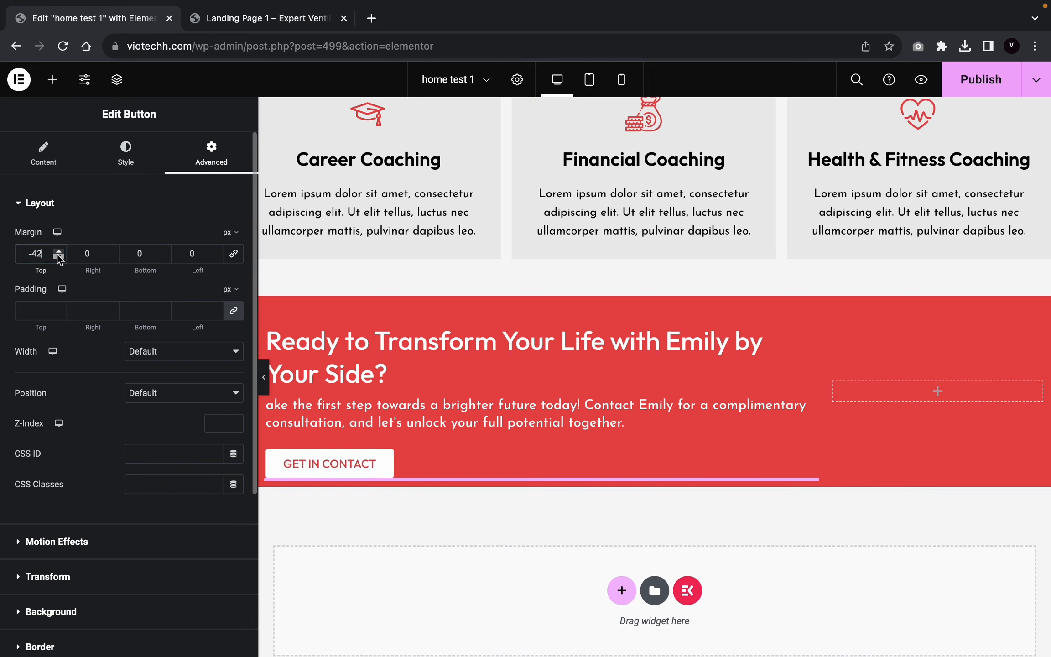
pyautogui.click(264, 381)
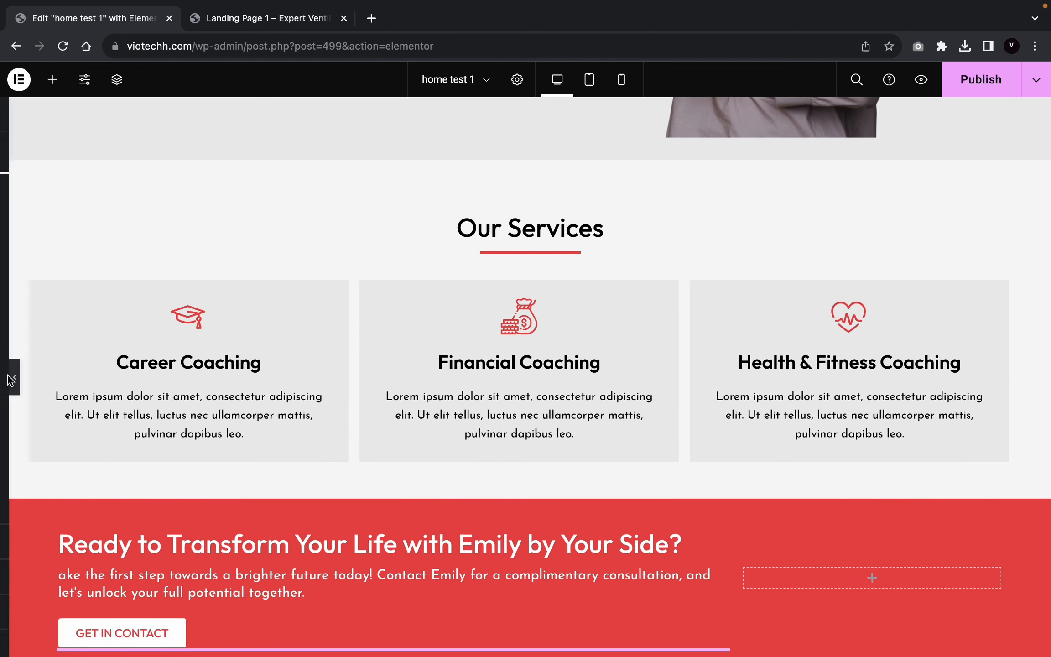
pyautogui.click(5, 376)
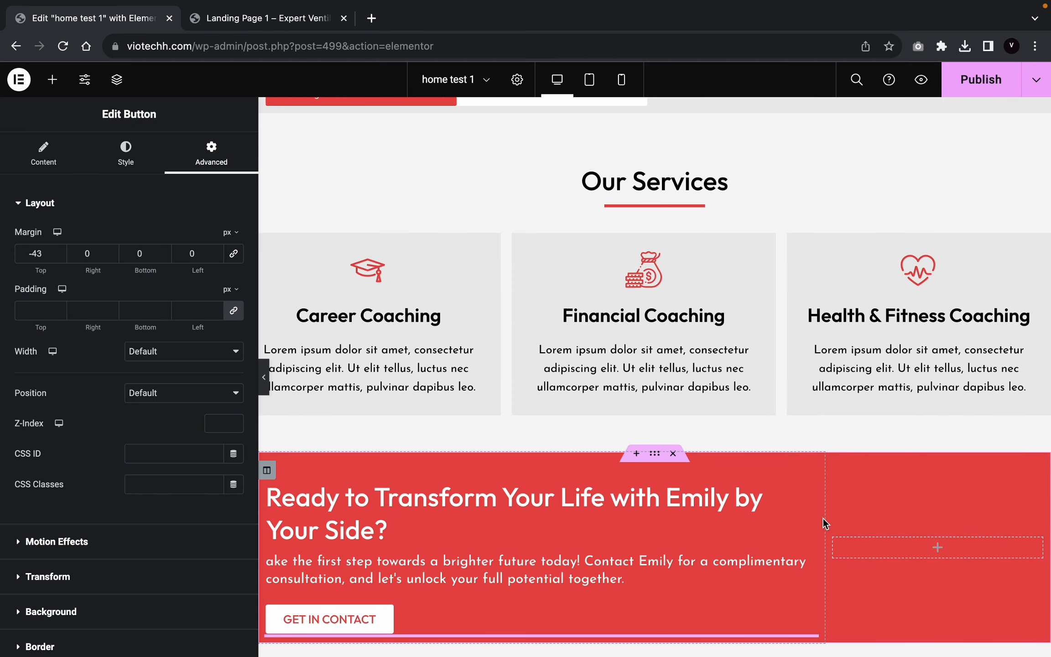
# Step: Slightly narrow the call-to-action column that holds the heading and button, and preview the section at full width
pyautogui.moveTo(824, 519); pyautogui.dragTo(819, 521)
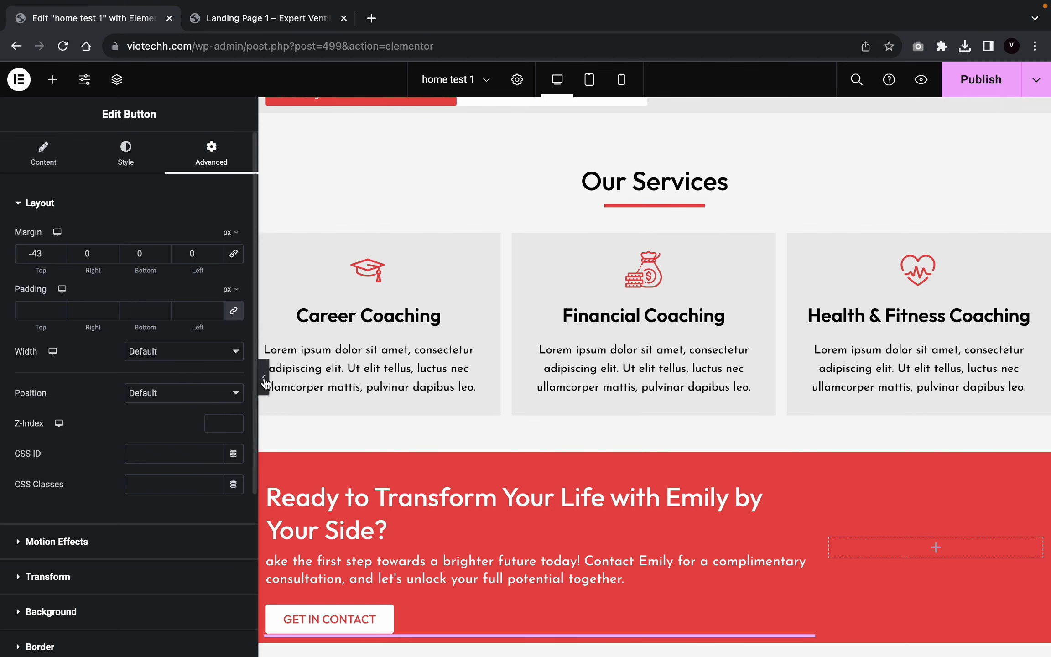
pyautogui.click(263, 378)
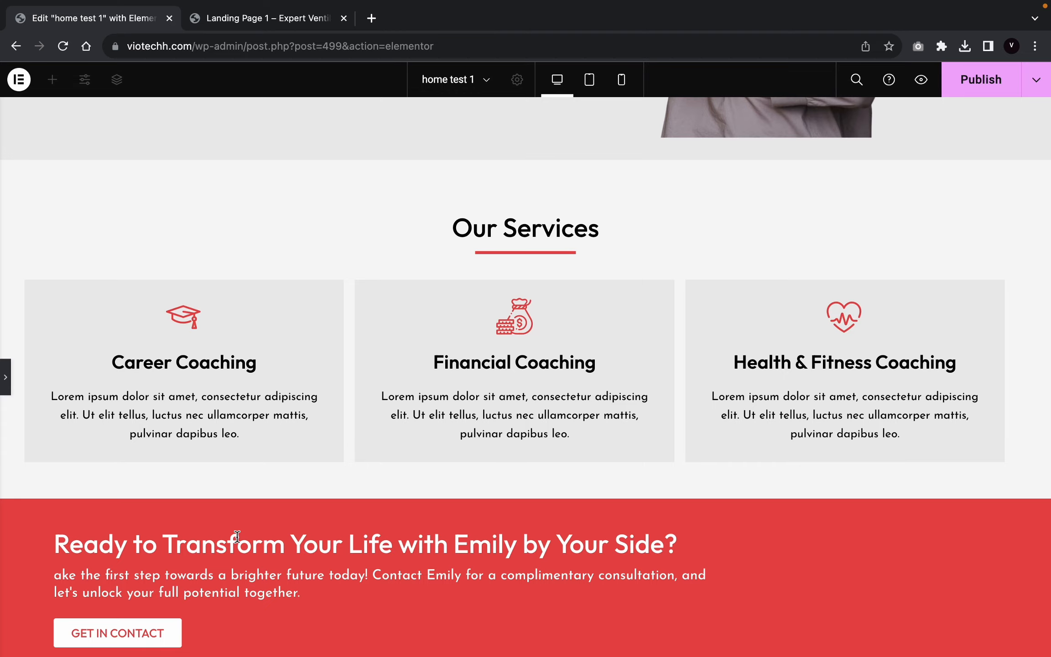
pyautogui.scroll(2, 237, 536)
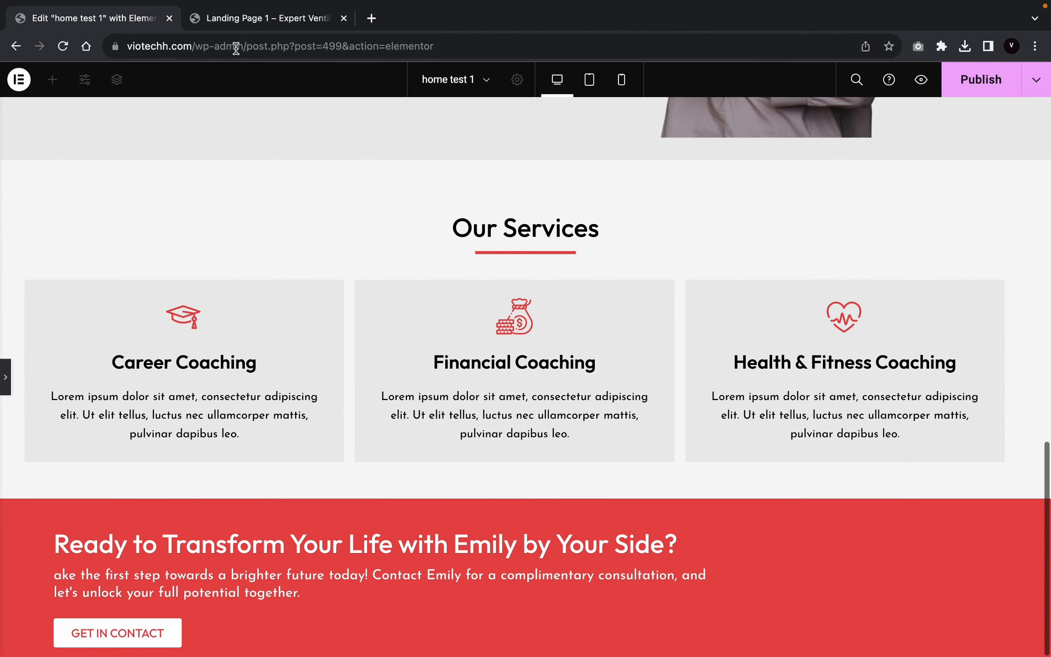
# Step: Examine the Satisfied Client Experiences testimonials section on the reference landing page, and return to the editor's settings for the page being built
pyautogui.click(250, 25)
pyautogui.scroll(-10, 366, 441)
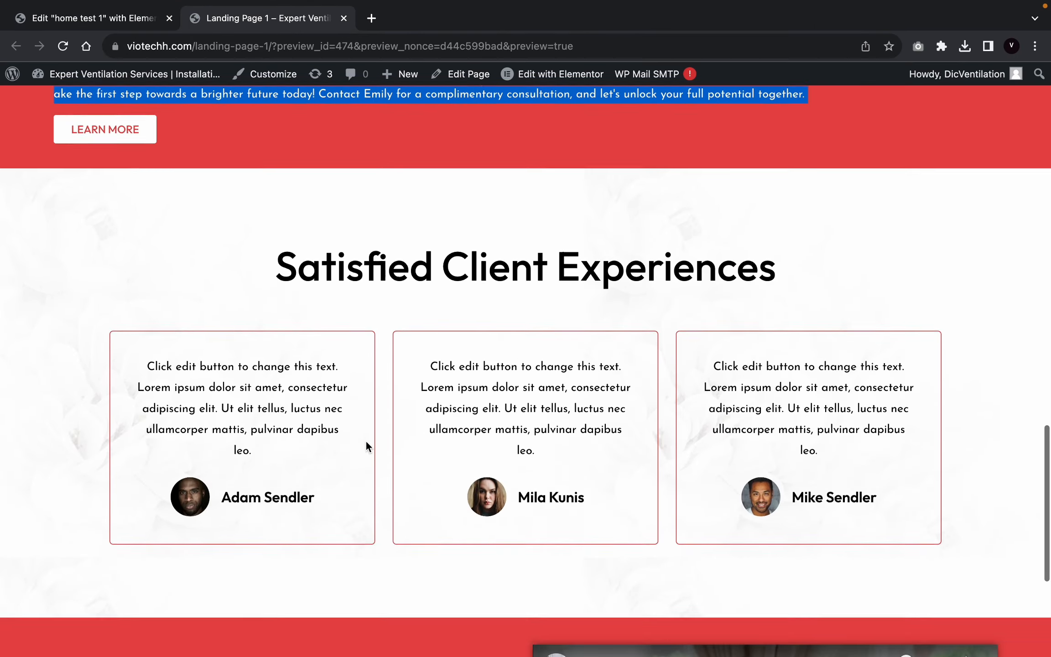
pyautogui.scroll(3, 366, 441)
pyautogui.scroll(2, 452, 263)
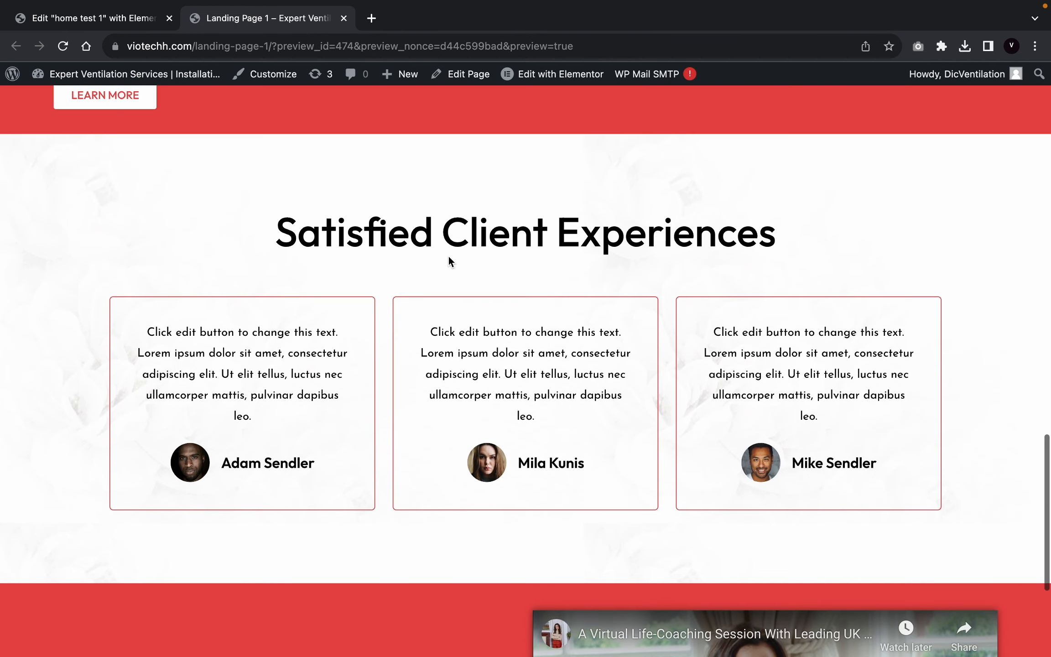
pyautogui.click(126, 19)
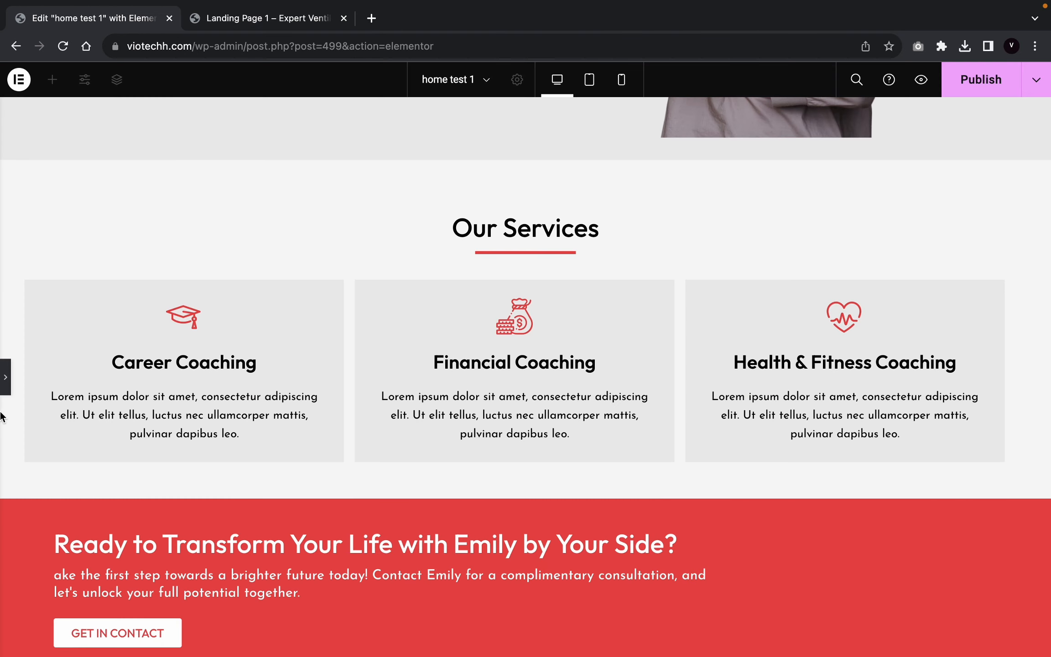
pyautogui.click(5, 377)
pyautogui.scroll(-5, 540, 561)
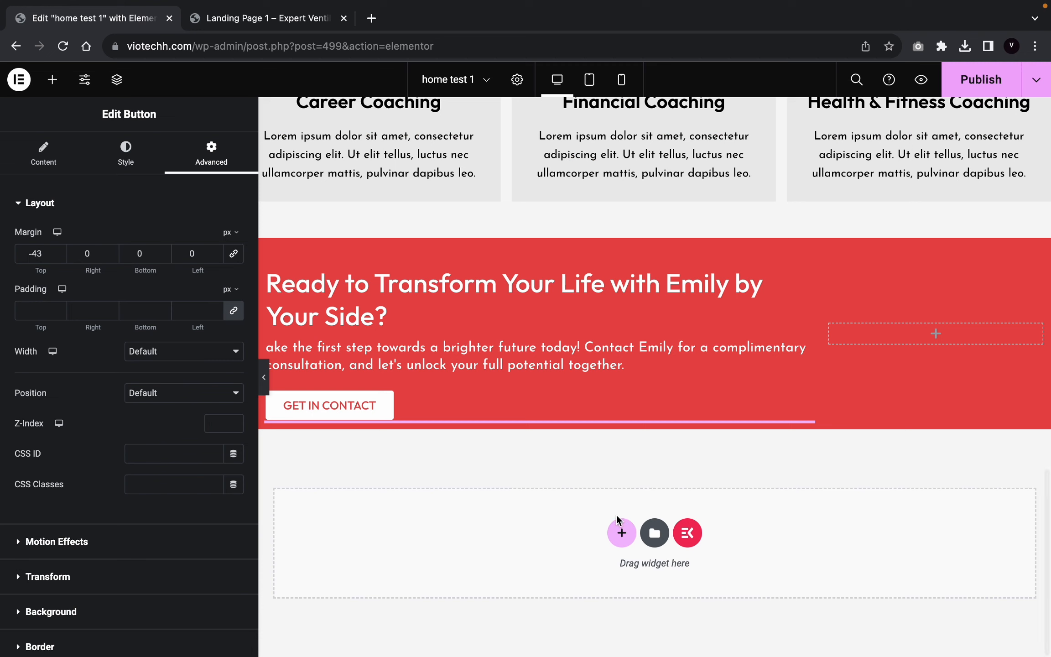
pyautogui.click(629, 539)
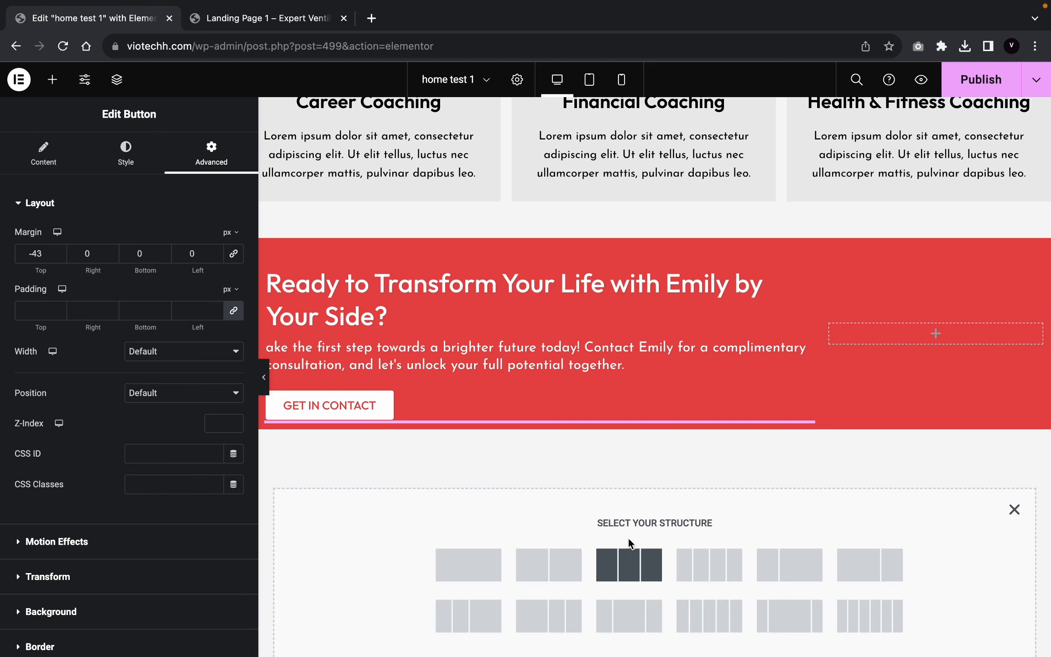
pyautogui.click(498, 568)
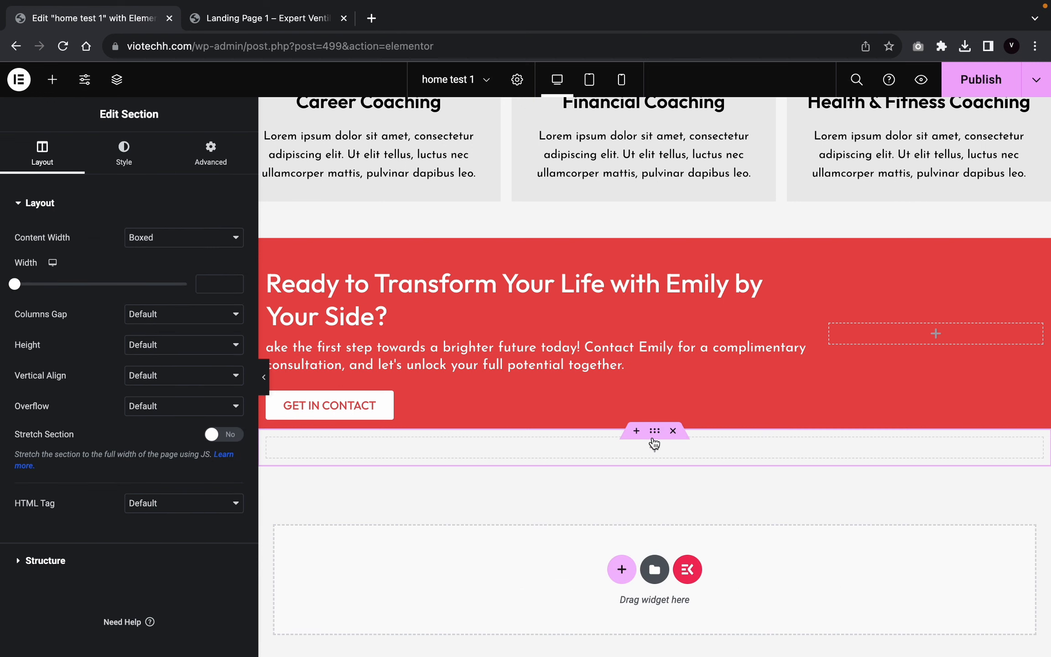
pyautogui.click(672, 431)
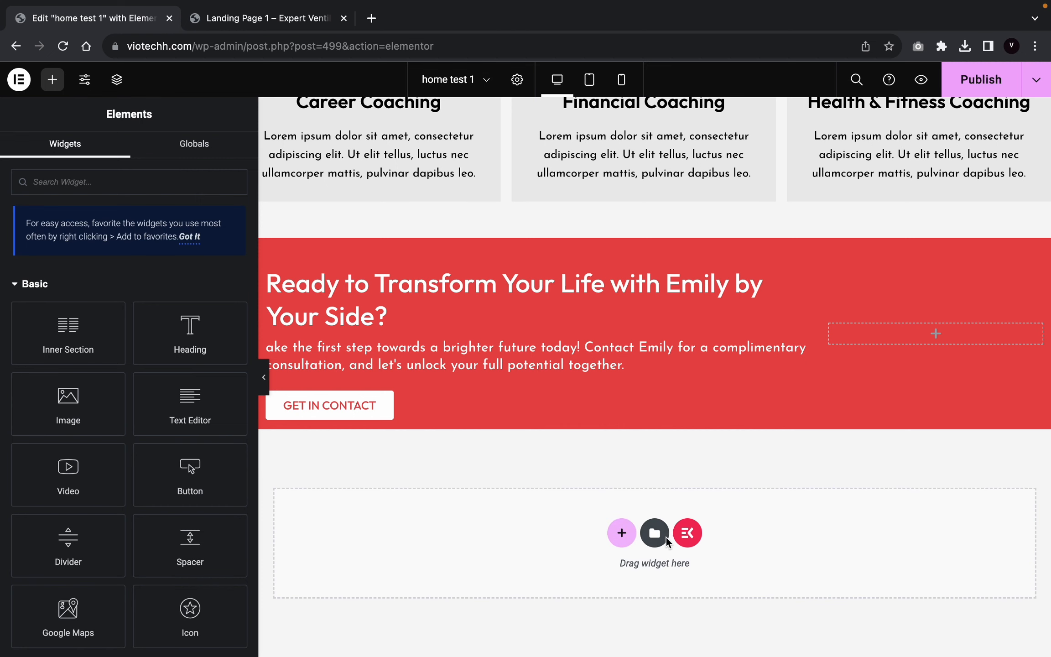
# Step: Insert the white Check Out Our Testimonials block with three outlined cards from the Testimonials template category below the call-to-action, and preview it full width
pyautogui.click(655, 540)
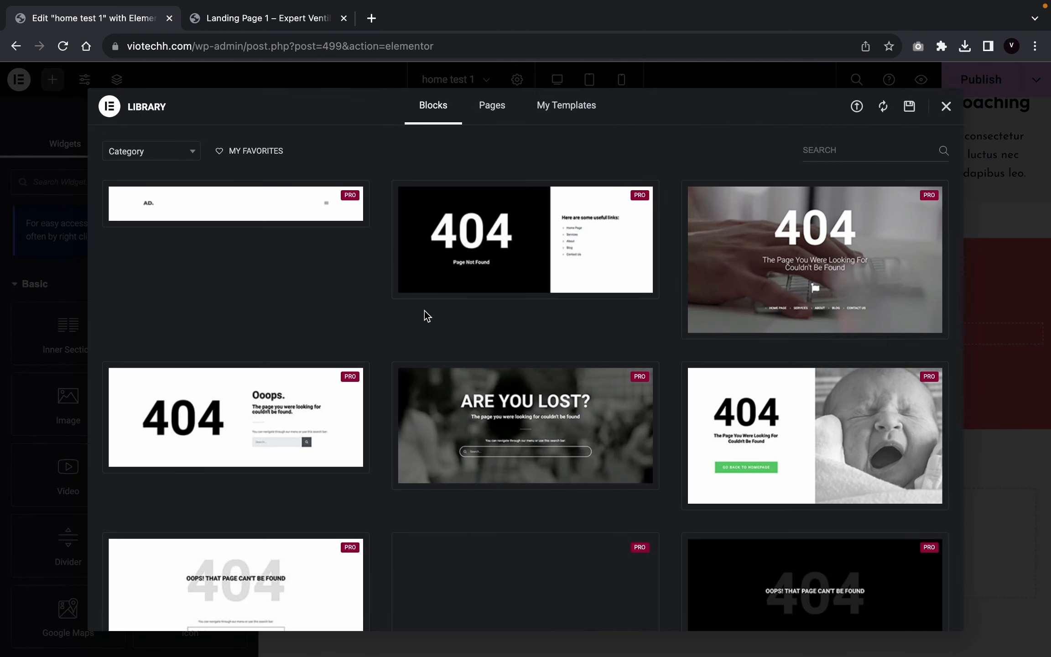
pyautogui.click(172, 151)
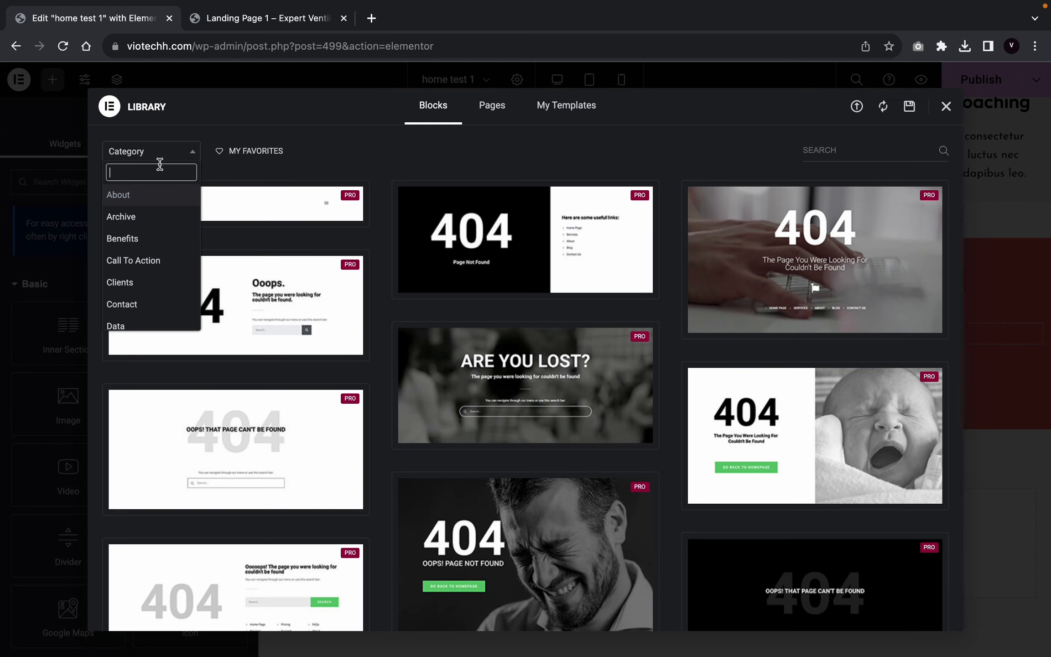
pyautogui.write('tes')
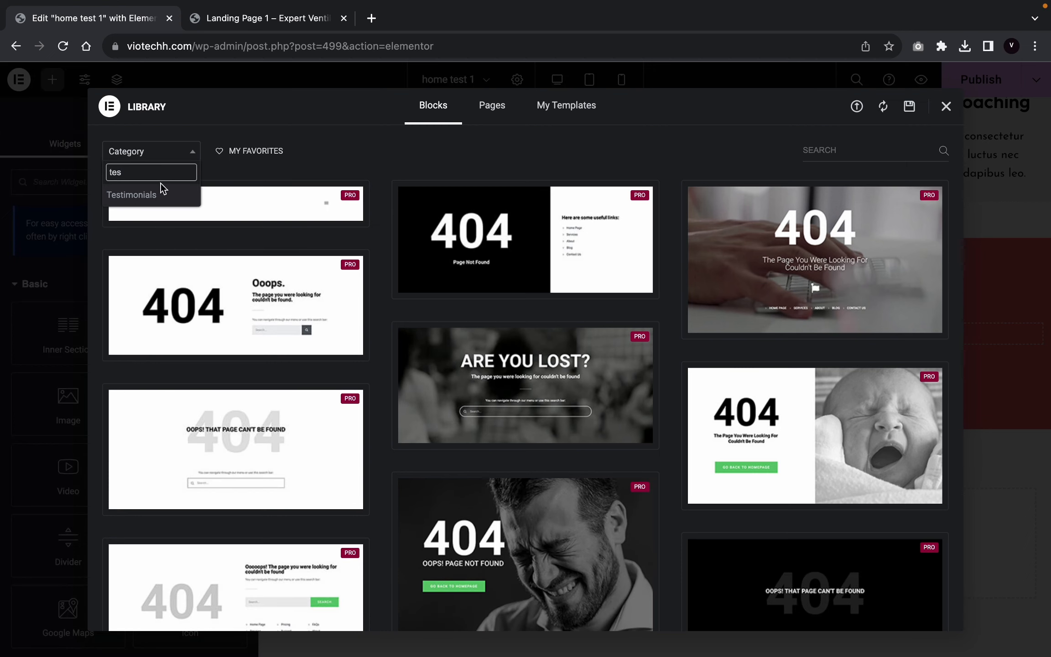
pyautogui.click(162, 197)
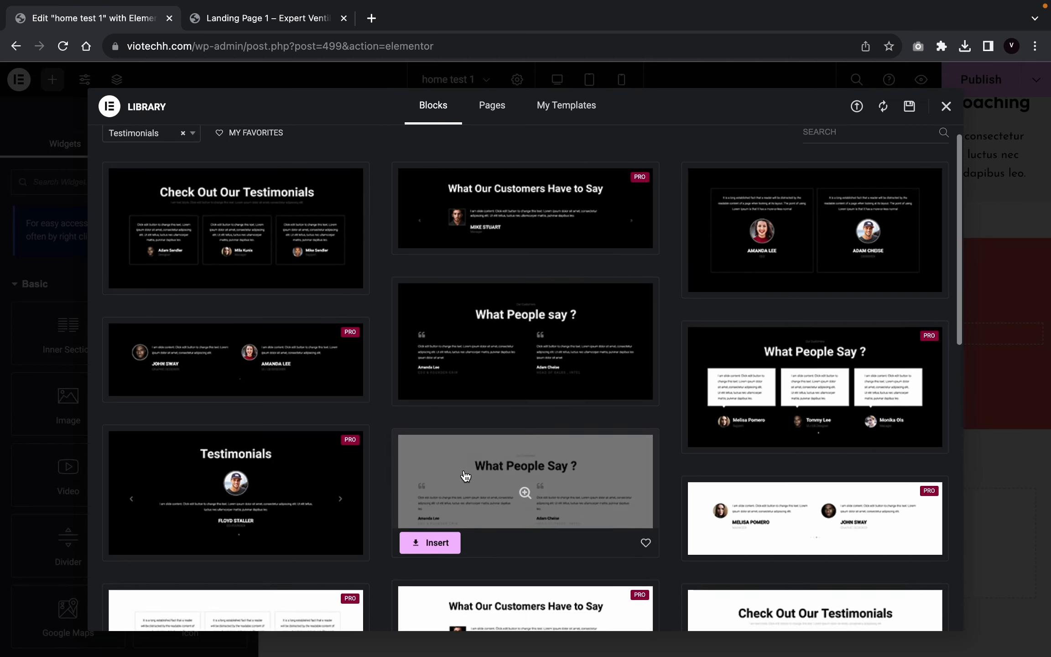
pyautogui.scroll(-3, 464, 476)
pyautogui.scroll(-3, 464, 476)
pyautogui.moveTo(811, 315)
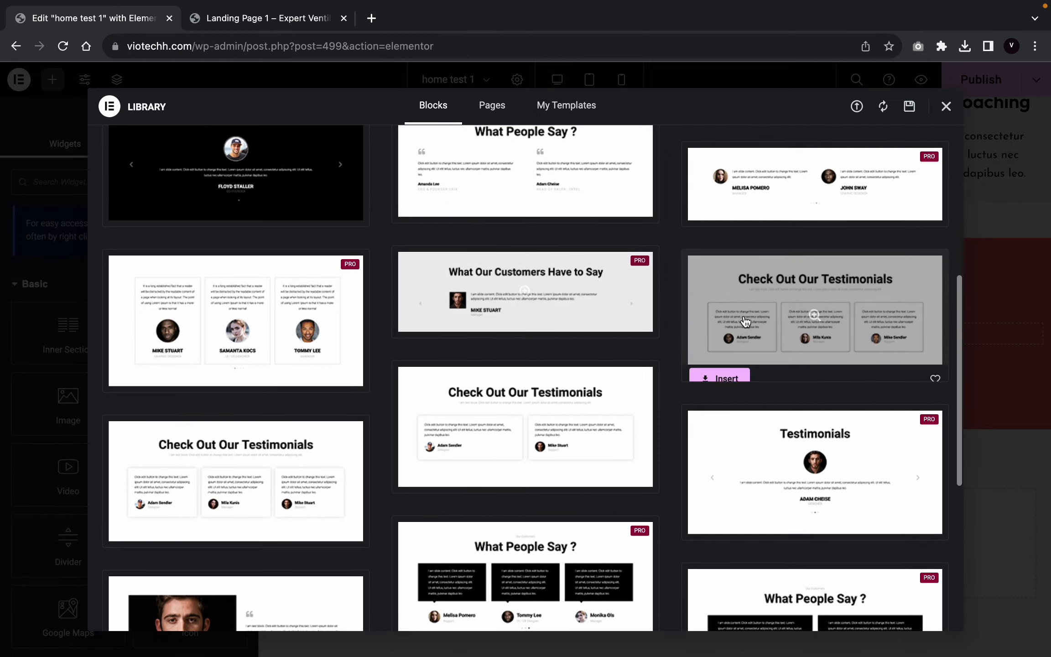
pyautogui.click(724, 370)
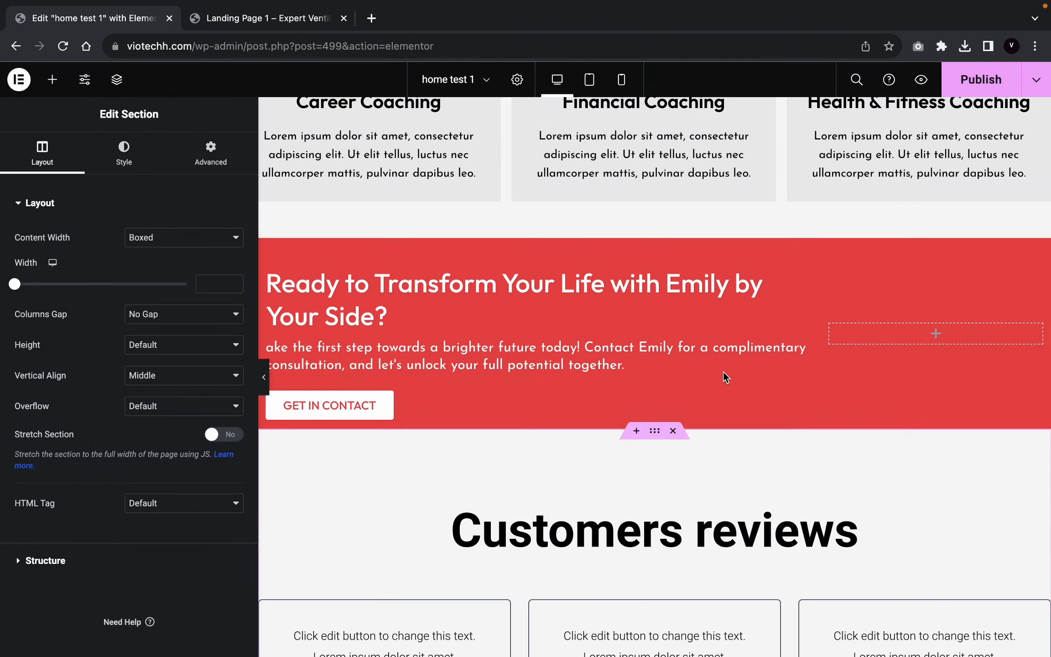
pyautogui.scroll(-10, 749, 546)
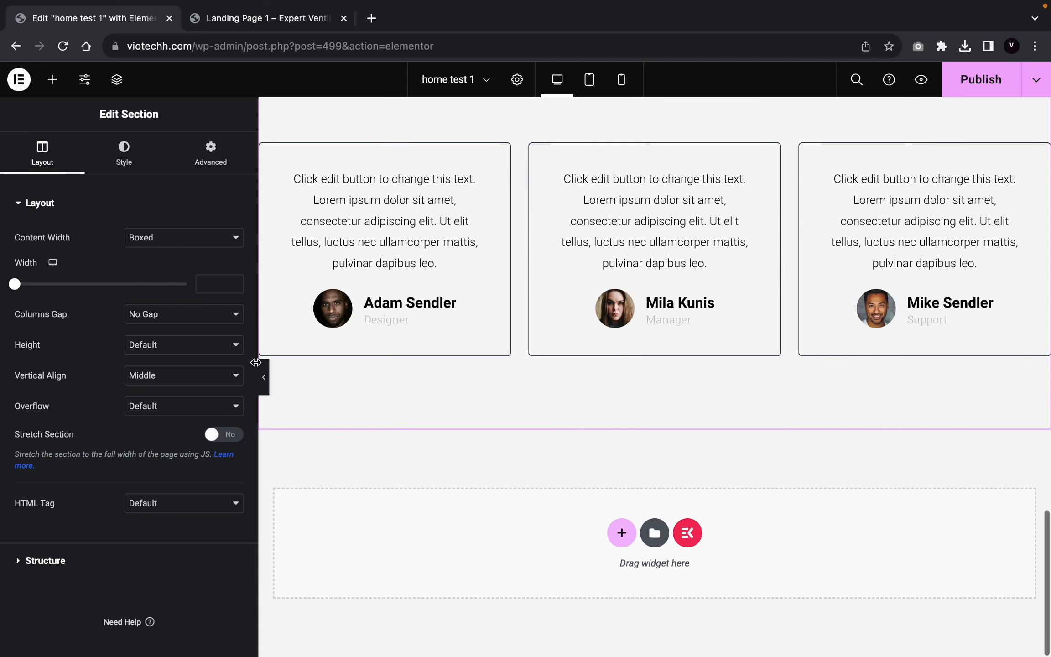
pyautogui.click(264, 375)
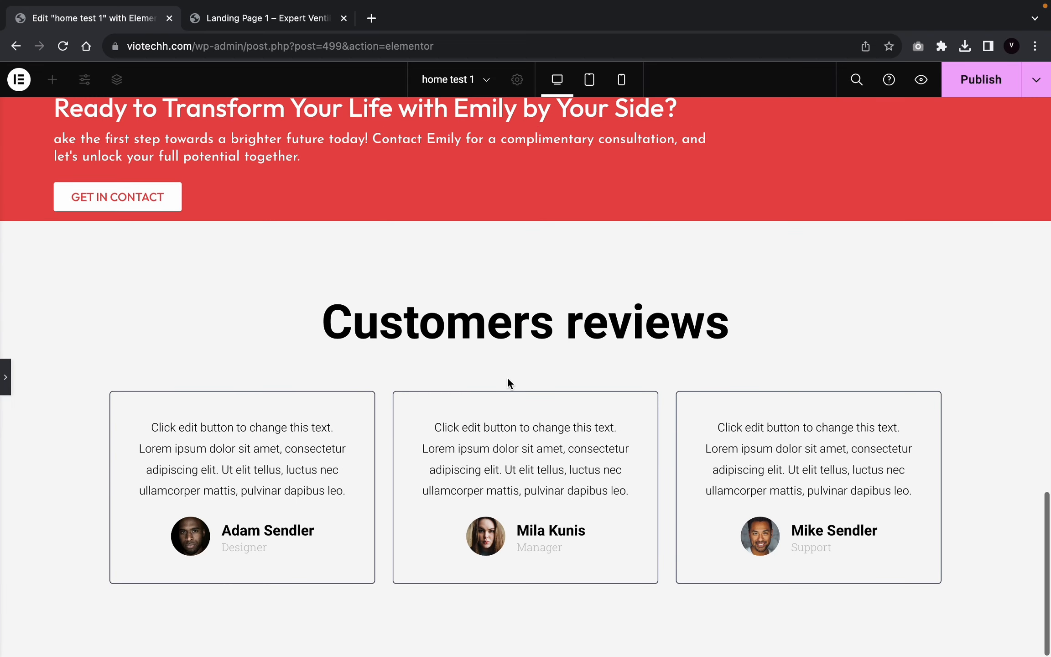
pyautogui.scroll(8, 508, 377)
pyautogui.scroll(-3, 507, 378)
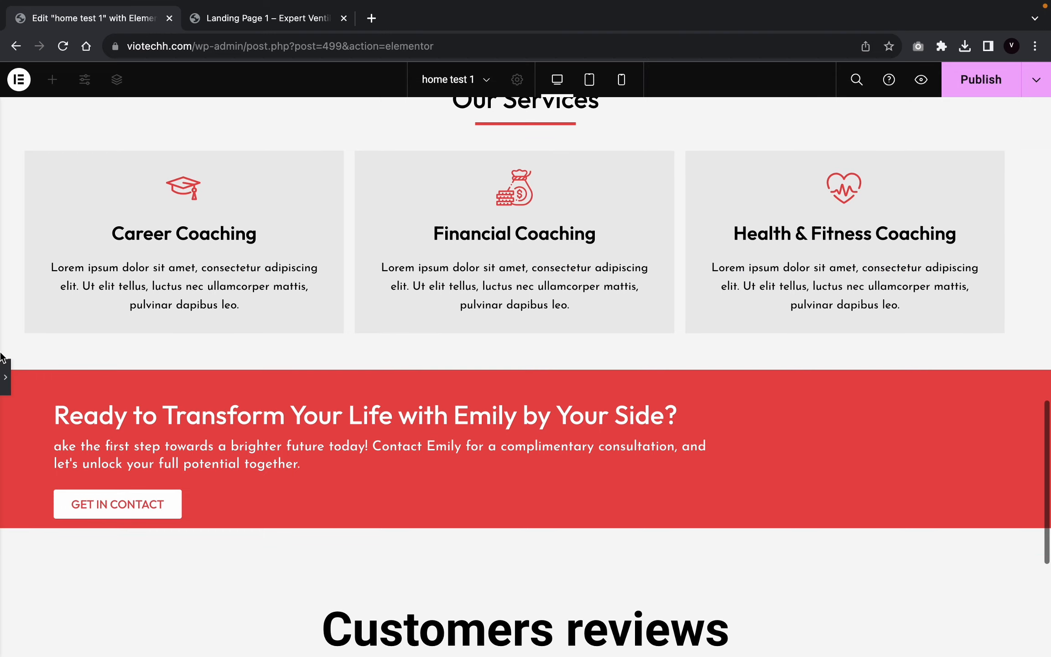
# Step: Set the call-to-action button's bottom margin to 15 px and preview the red section with its neighbouring sections at full width
pyautogui.click(5, 379)
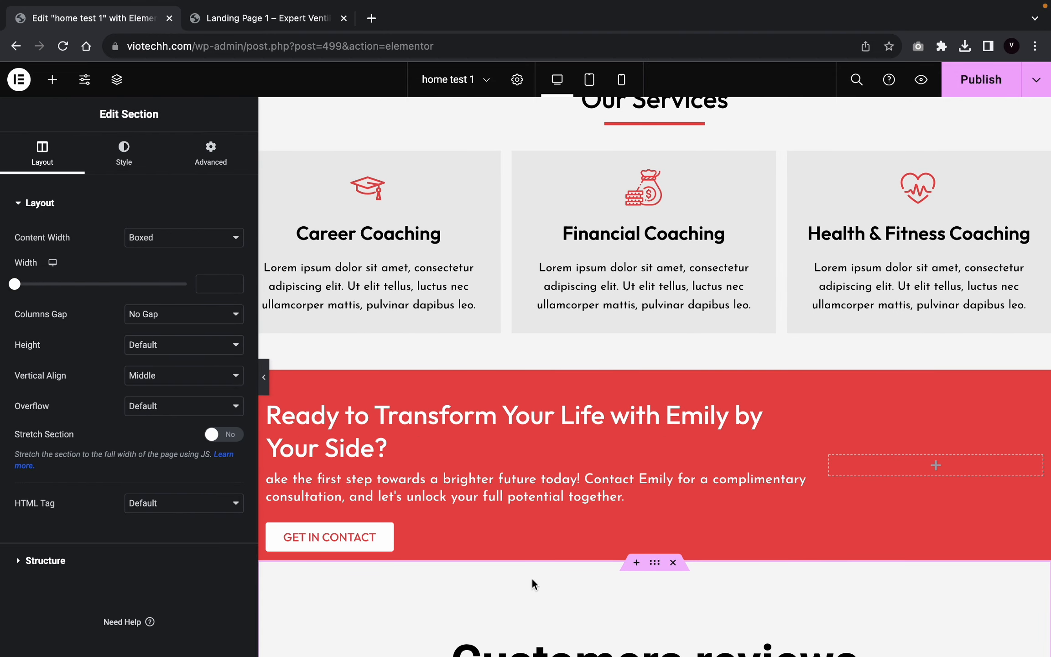
pyautogui.scroll(-4, 531, 578)
pyautogui.scroll(-2, 532, 578)
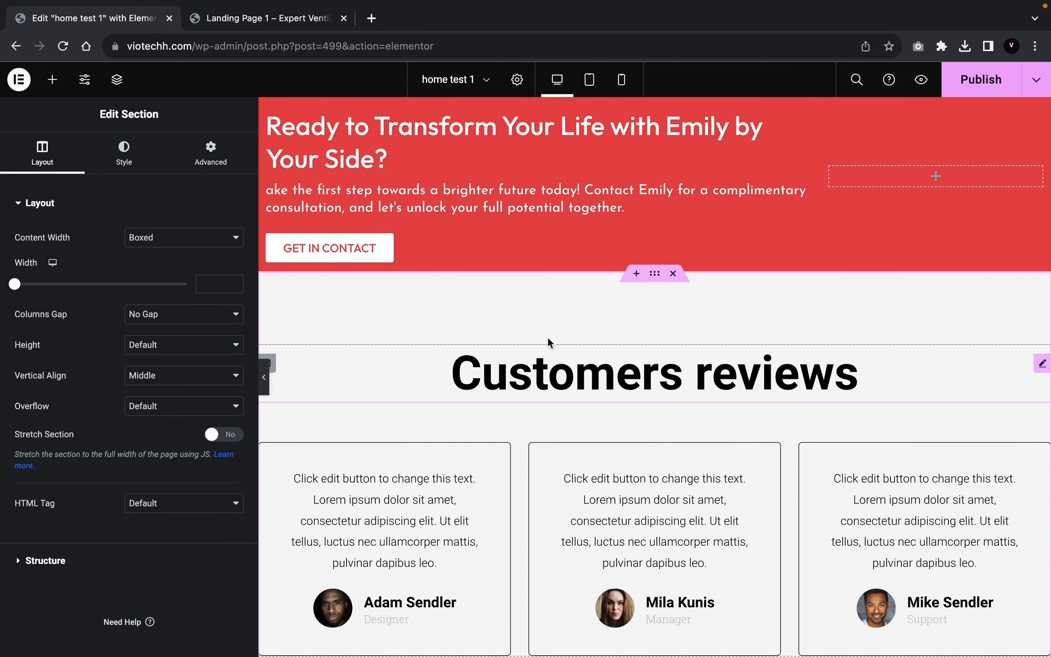
pyautogui.click(376, 256)
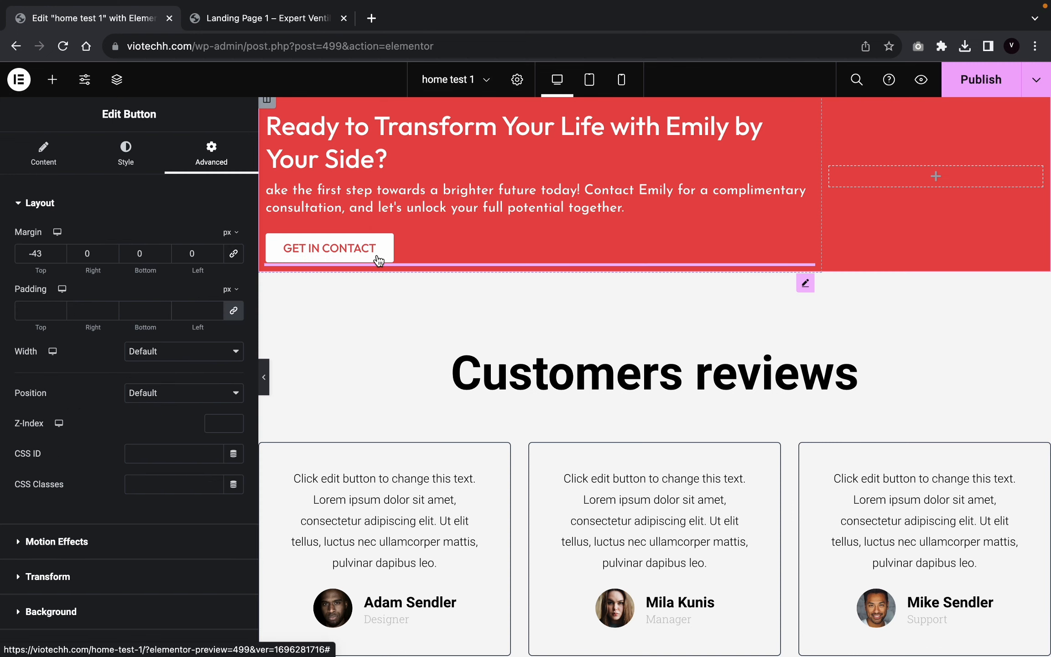
pyautogui.click(164, 251)
pyautogui.click(164, 251)
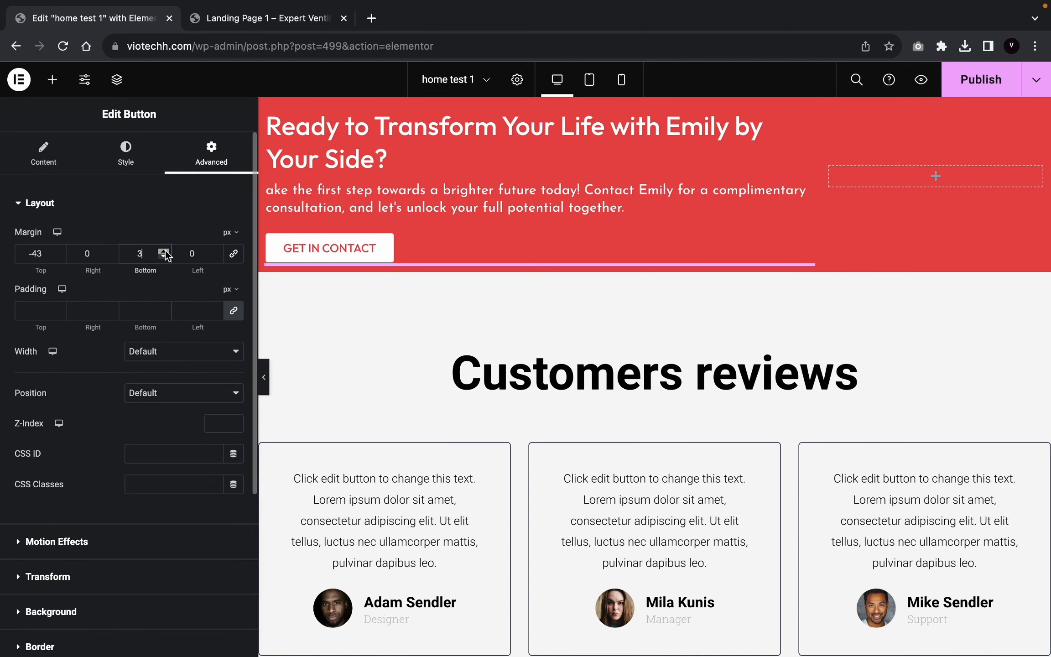
pyautogui.click(165, 251)
pyautogui.click(165, 251)
pyautogui.click(165, 251)
pyautogui.click(165, 251)
pyautogui.click(165, 256)
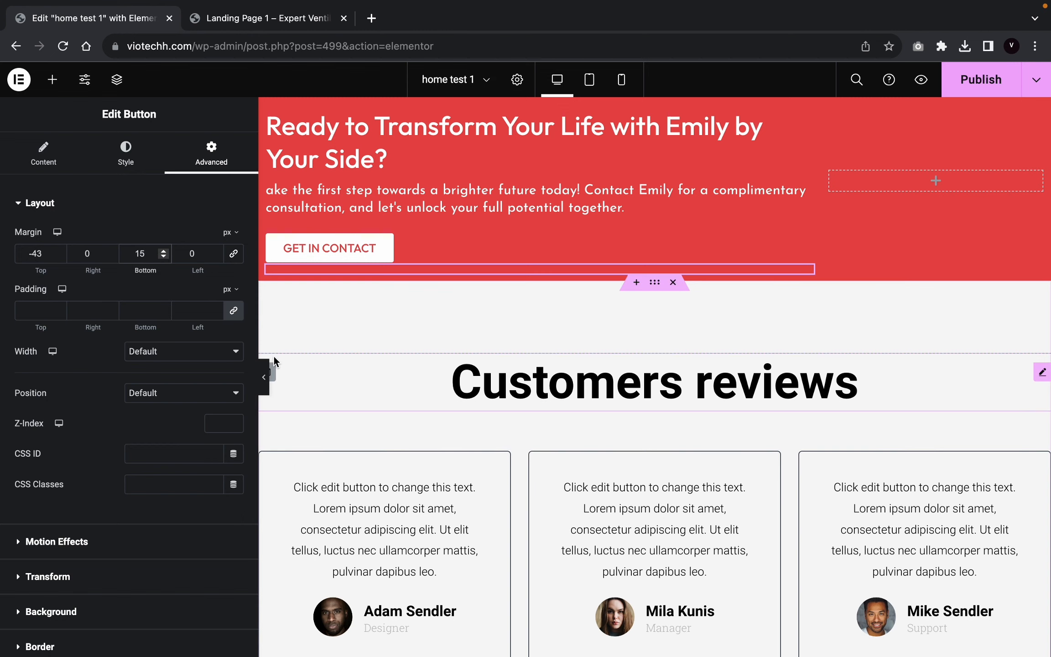
pyautogui.click(267, 370)
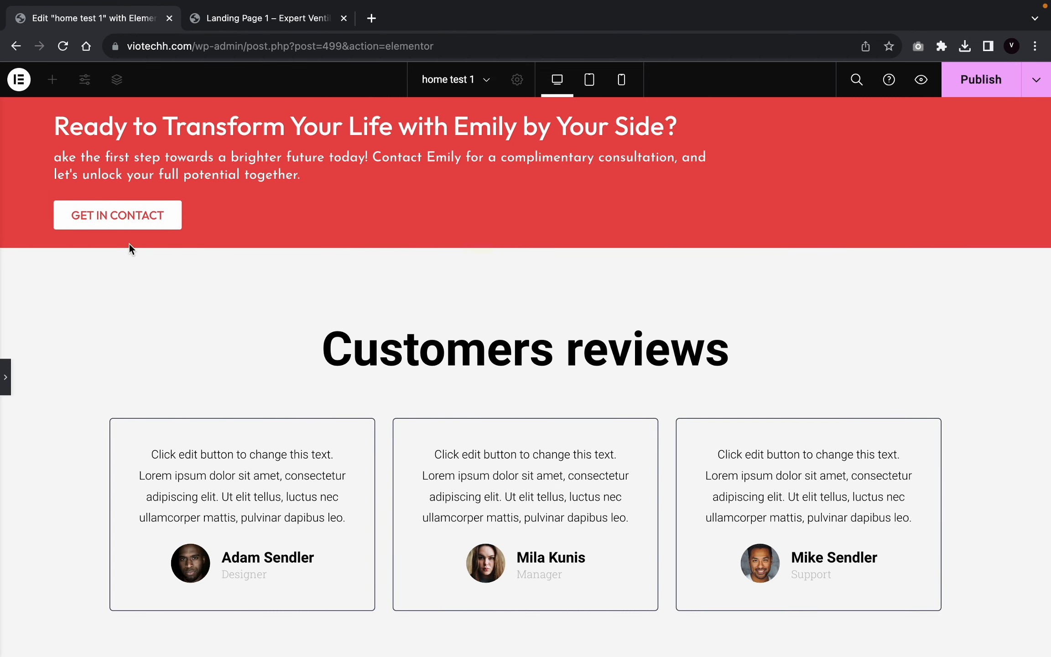
pyautogui.scroll(3, 296, 279)
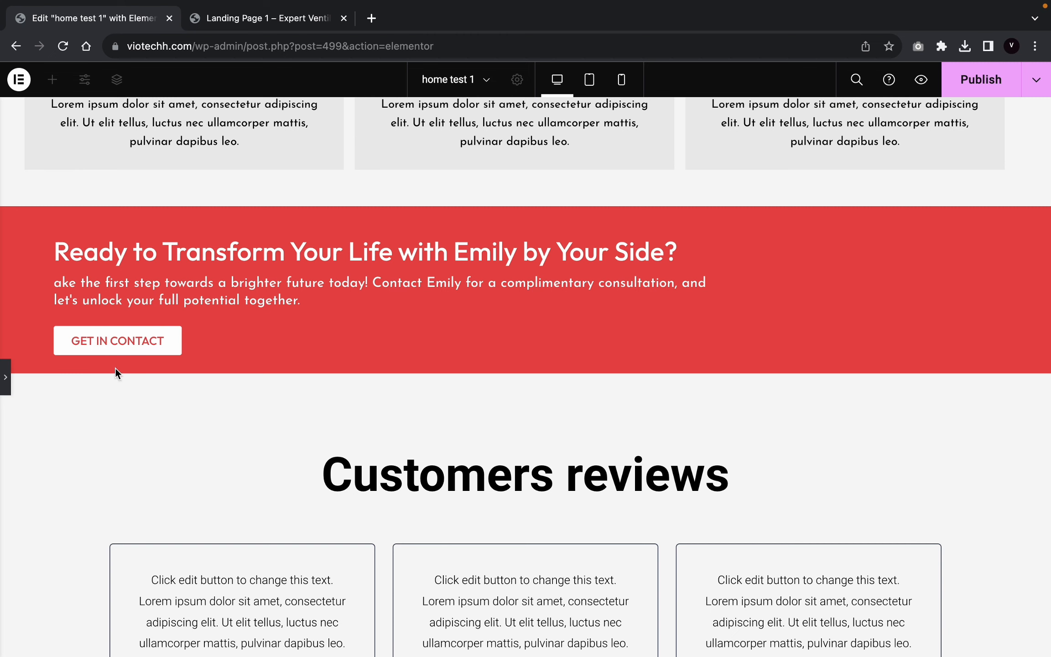
pyautogui.scroll(6, 282, 432)
pyautogui.scroll(-3, 283, 432)
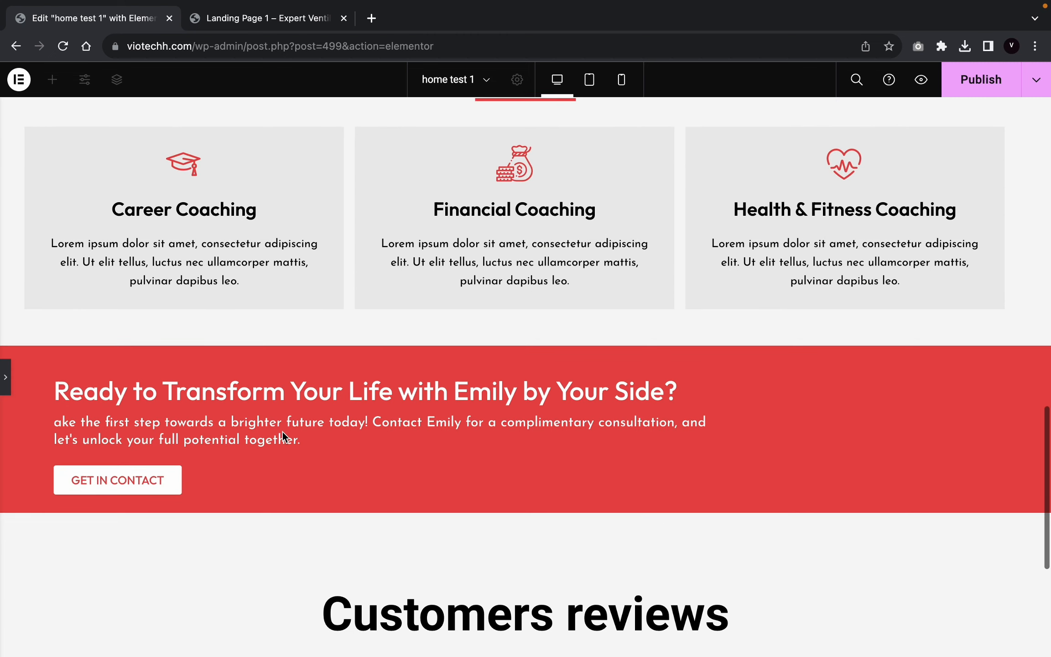
pyautogui.scroll(-6, 282, 431)
pyautogui.click(4, 375)
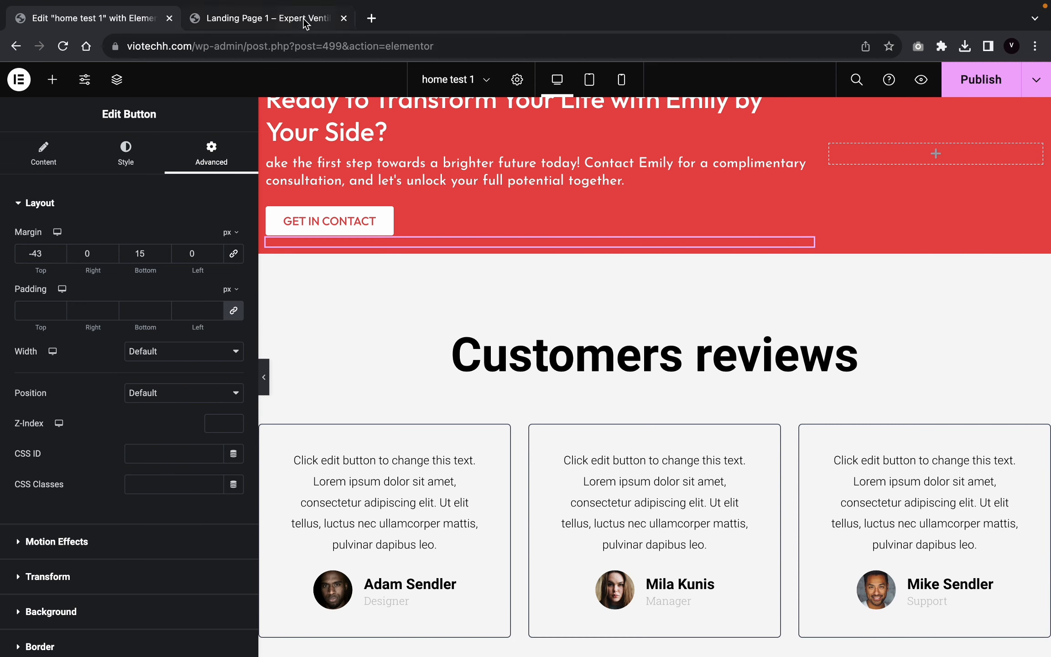
# Step: Copy the testimonials heading from the reference landing page and replace the Customers reviews title with Satisfied Client Experiences
pyautogui.click(305, 22)
pyautogui.tripleClick(473, 235)
pyautogui.hotkey('ctrl', 'c')
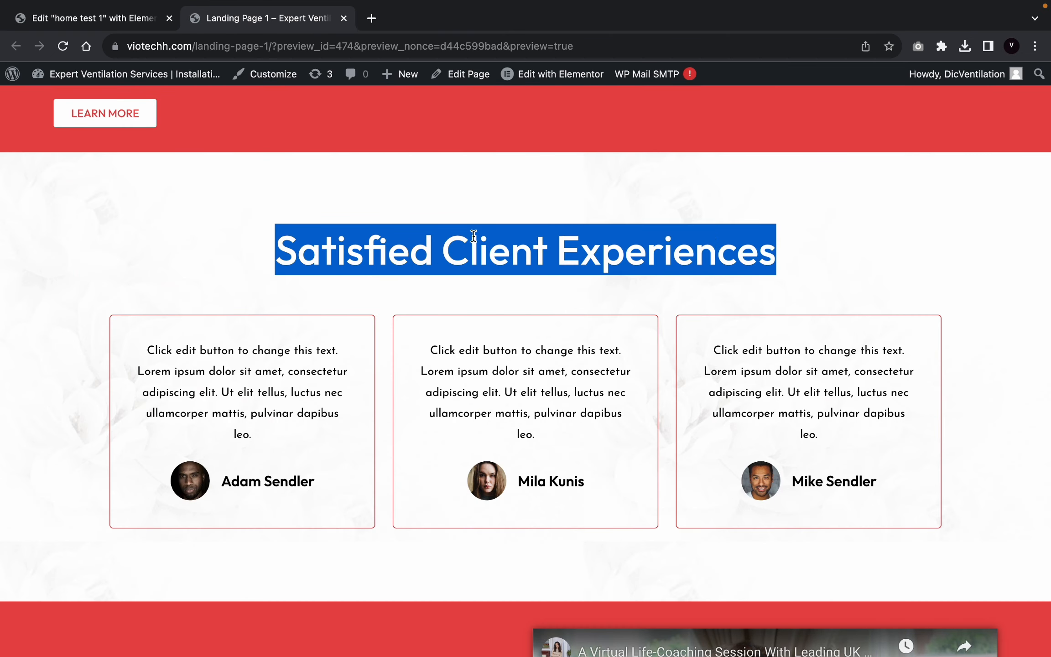
pyautogui.click(120, 21)
pyautogui.click(606, 347)
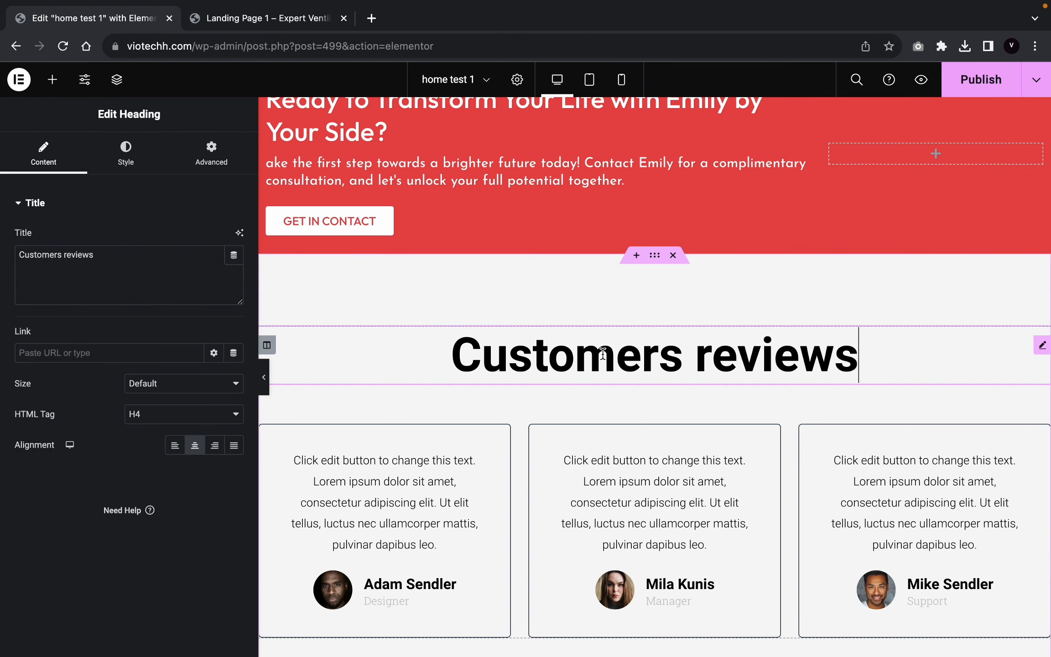
pyautogui.doubleClick(102, 273)
pyautogui.tripleClick(103, 272)
pyautogui.hotkey('ctrl', 'v')
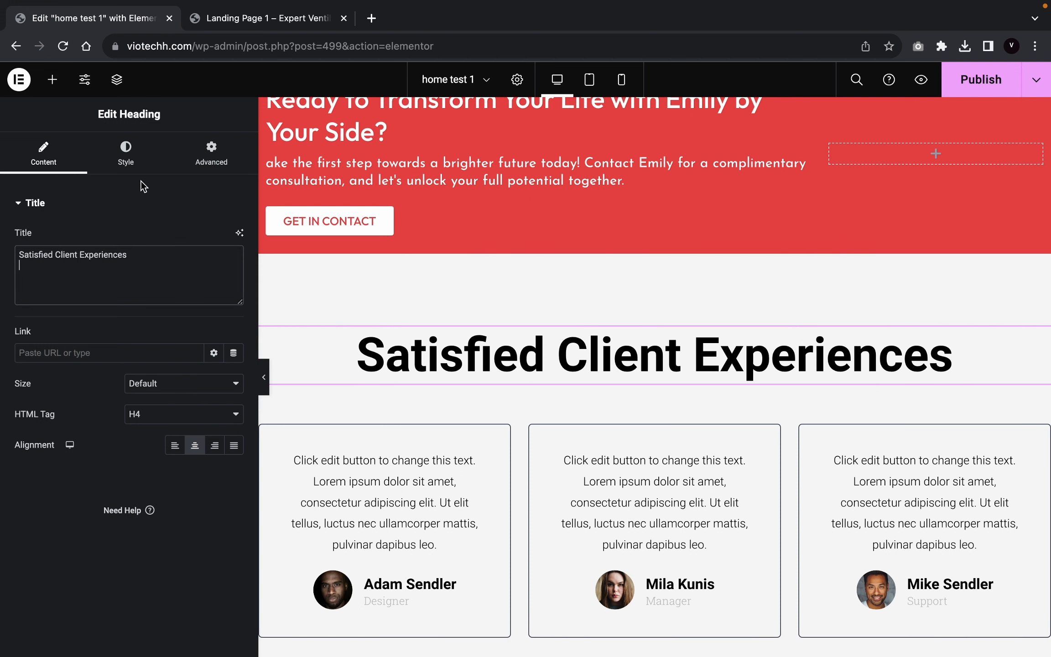
# Step: Set the testimonials heading's typography to the Outfit family at 40 px and preview the section at full width
pyautogui.click(125, 153)
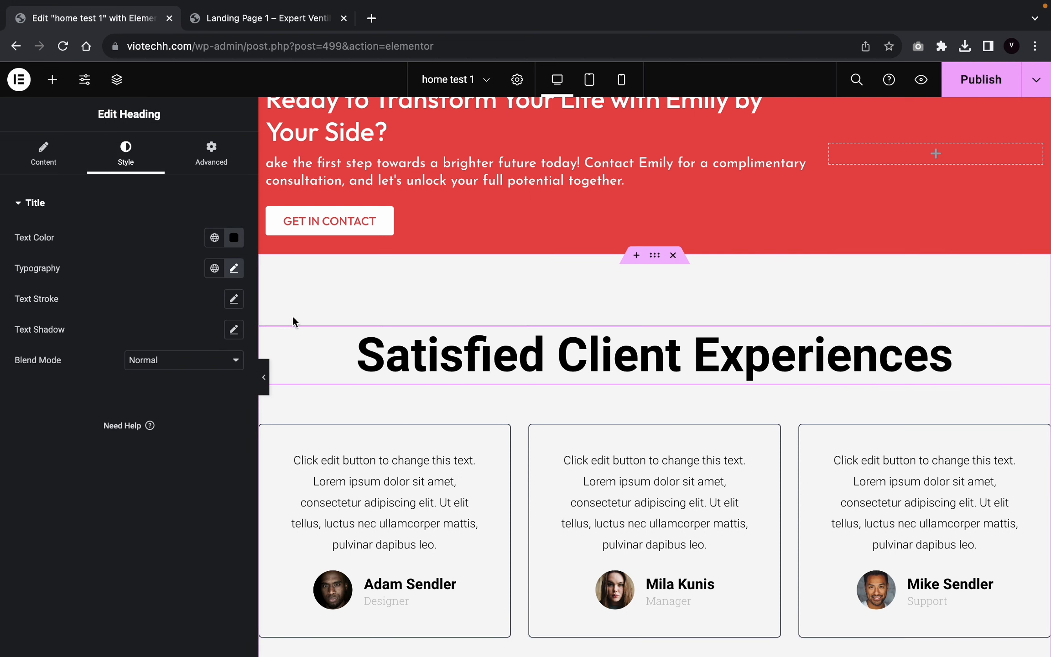
pyautogui.click(234, 269)
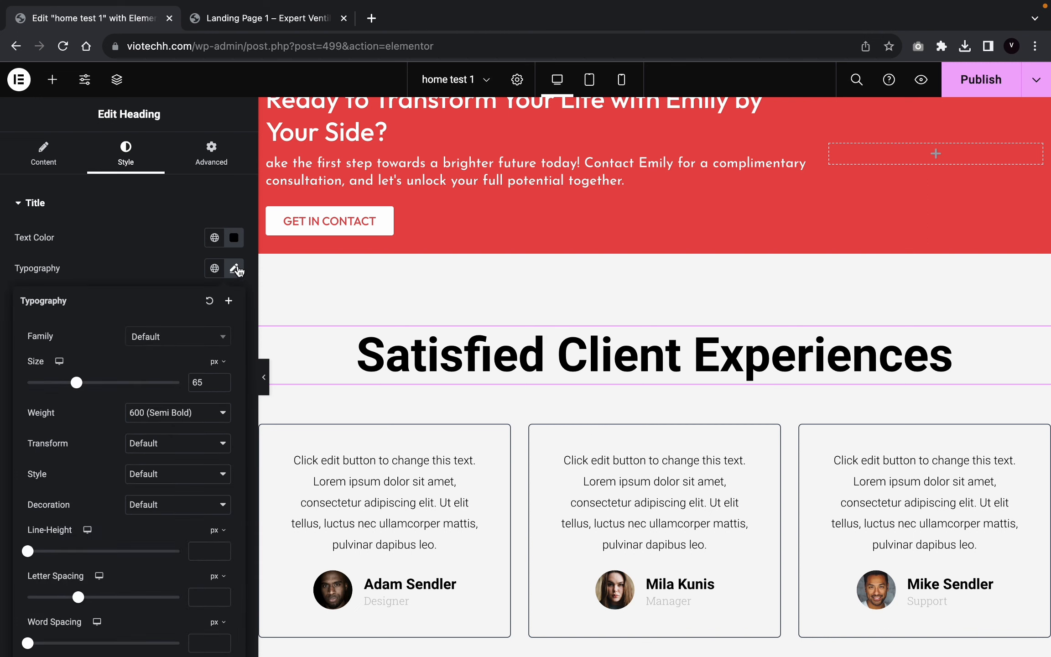
pyautogui.click(172, 345)
pyautogui.write('out')
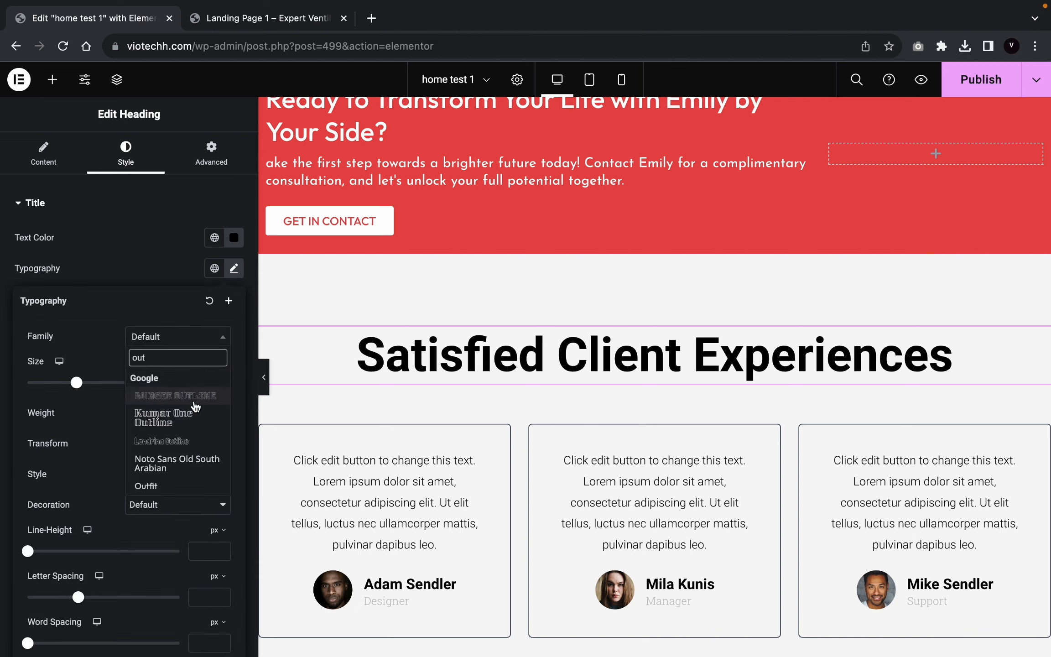
pyautogui.click(199, 492)
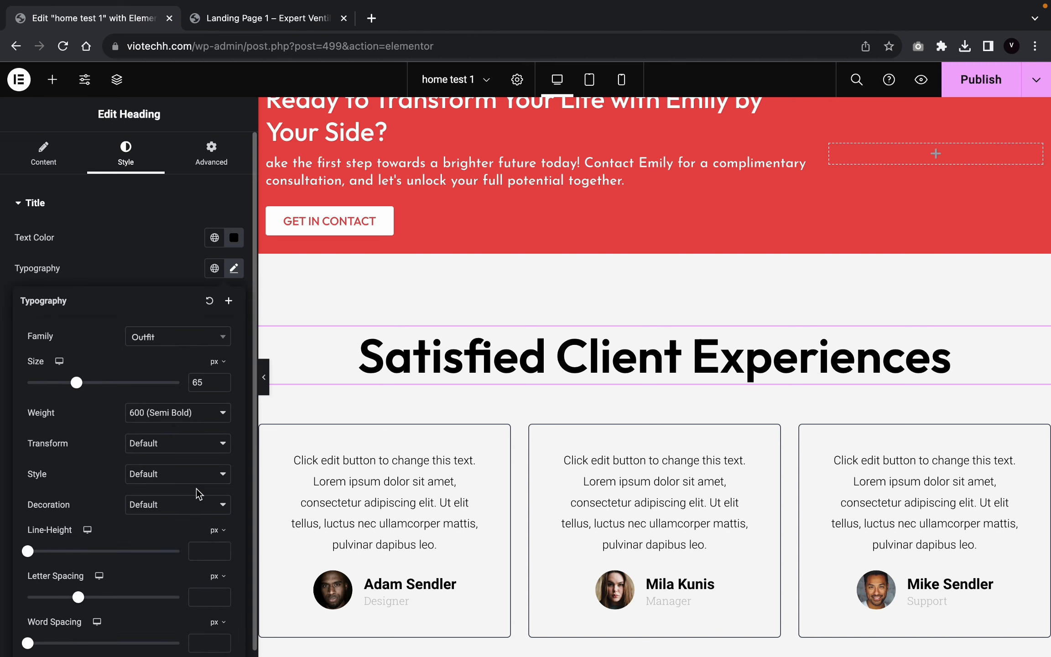
pyautogui.moveTo(81, 387)
pyautogui.mouseDown()
pyautogui.moveTo(53, 389)
pyautogui.moveTo(62, 393)
pyautogui.mouseUp()
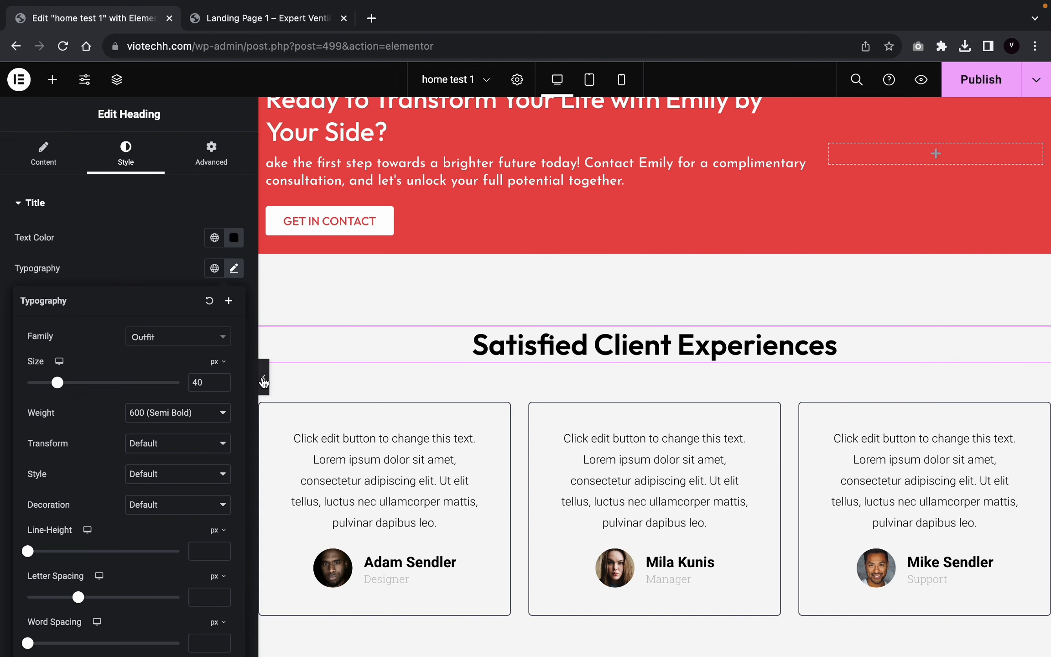
pyautogui.click(264, 377)
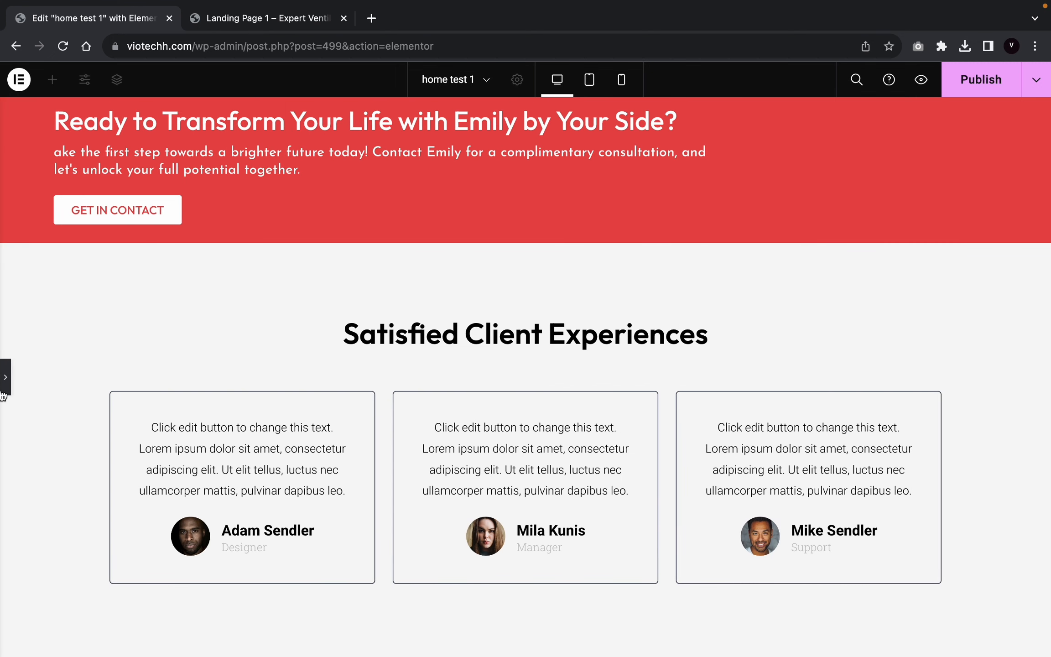
pyautogui.click(4, 392)
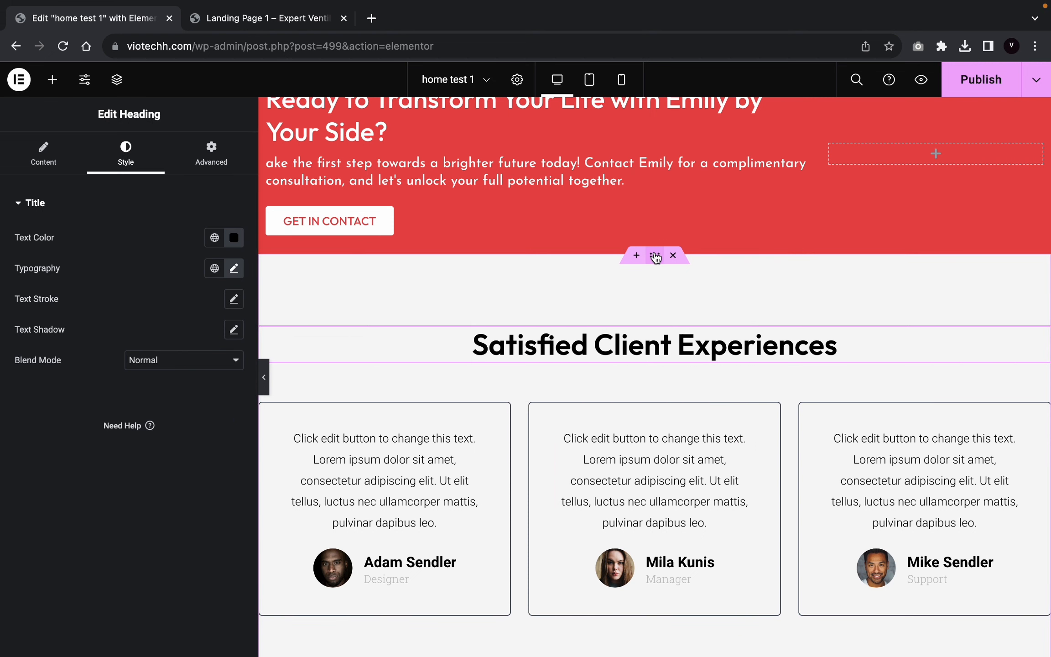
# Step: Set the boxed content width of the testimonials section to 1313
pyautogui.click(656, 257)
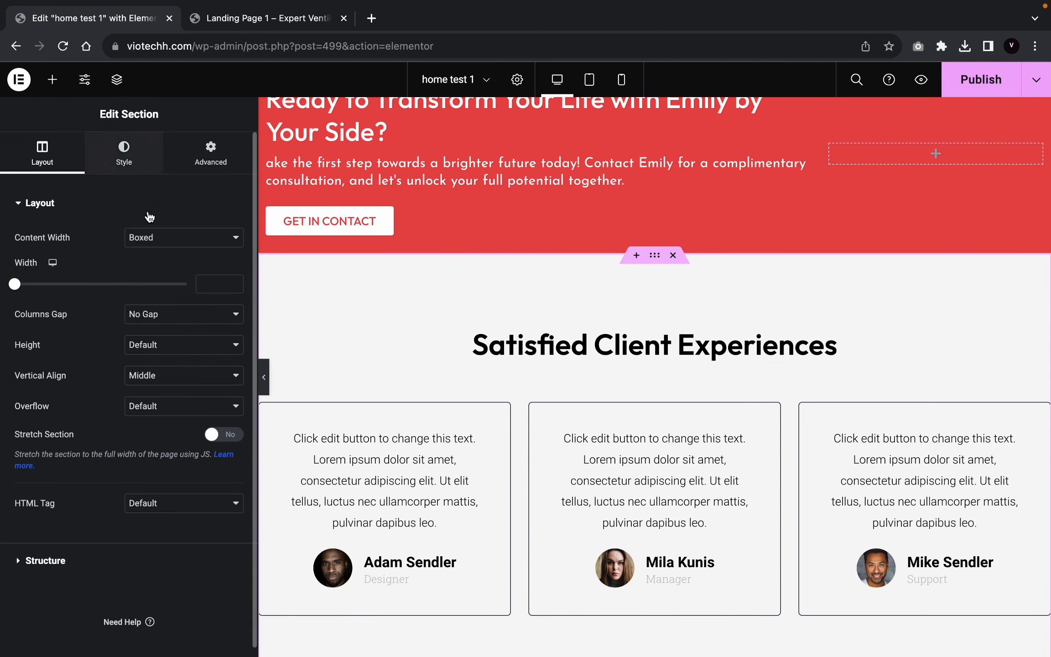
pyautogui.click(210, 290)
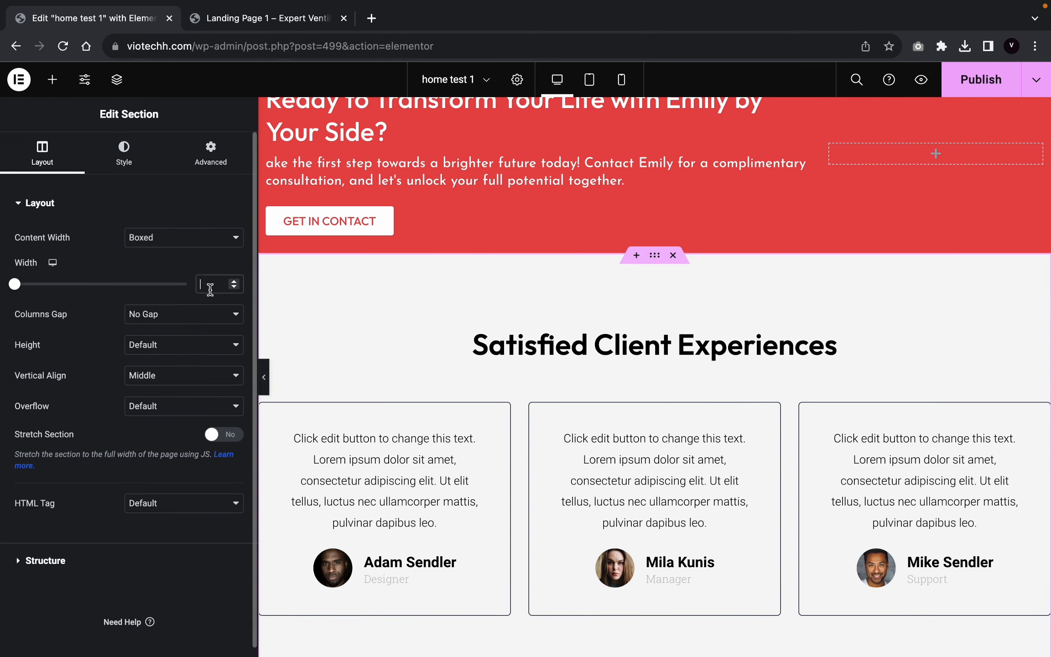
pyautogui.write('1313')
# Step: Give the testimonials section a classic background with the white flower image rm428-0030-ks04uscs.jpeg from the media library
pyautogui.click(124, 153)
pyautogui.click(174, 270)
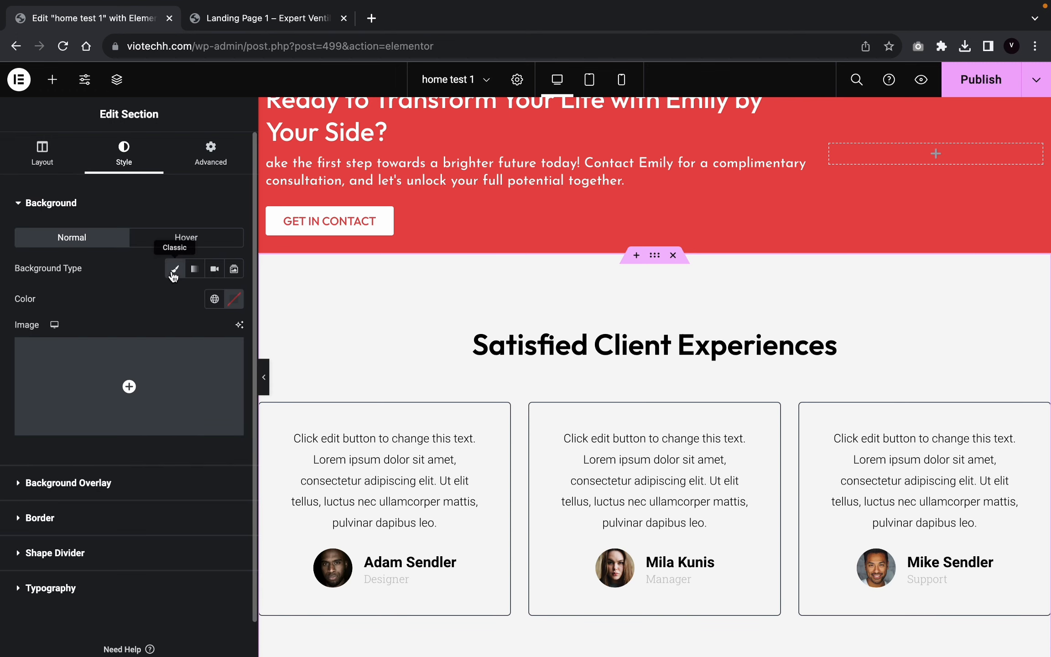
pyautogui.moveTo(130, 350)
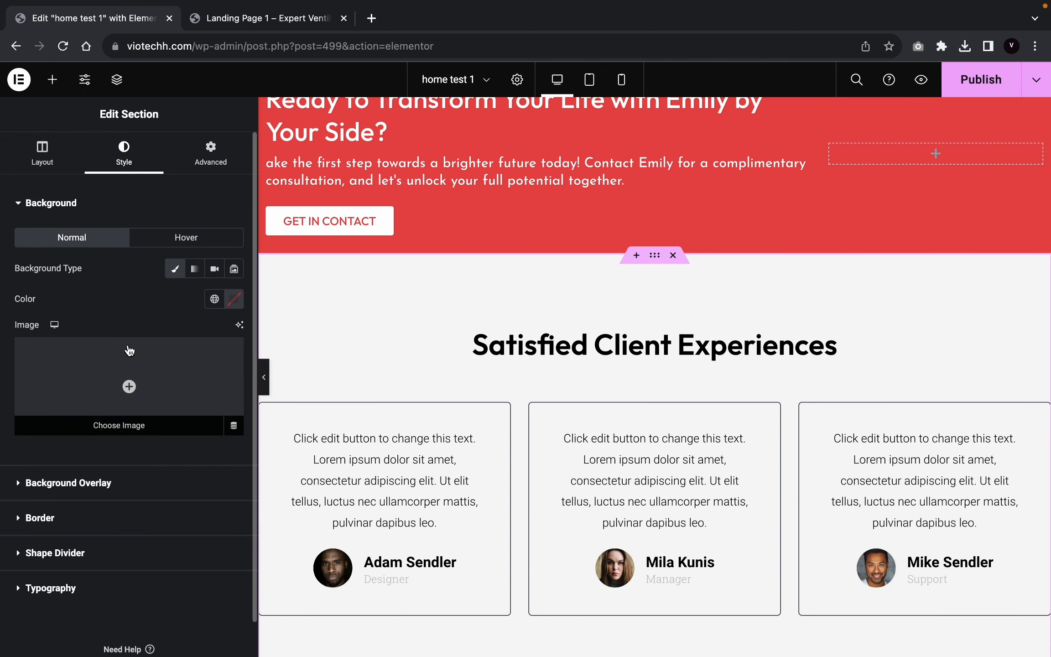
pyautogui.click(143, 361)
pyautogui.click(245, 279)
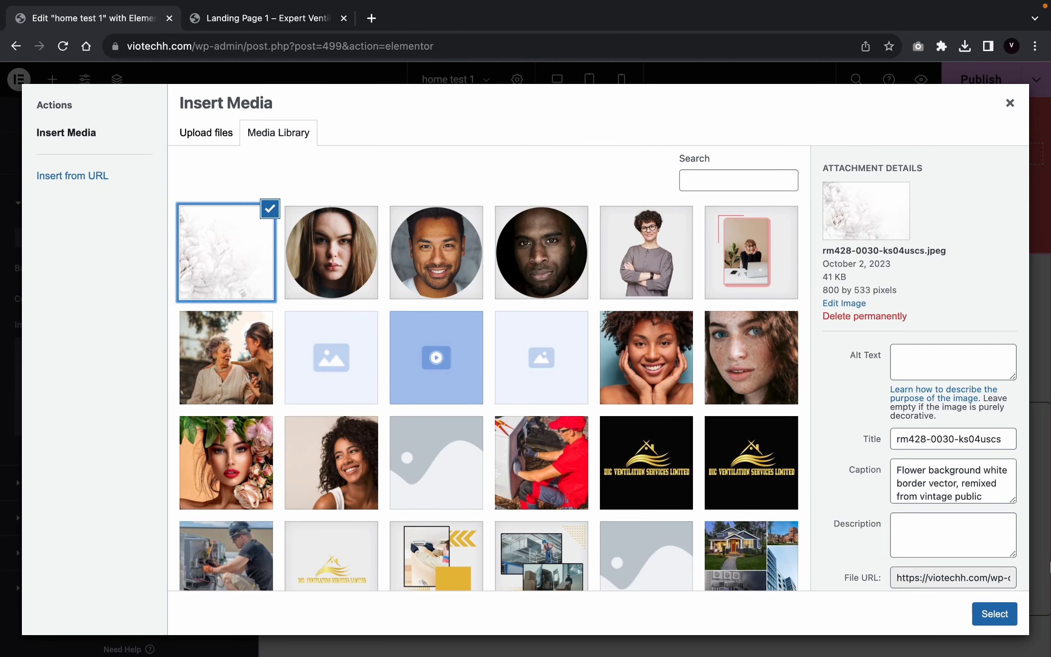
pyautogui.click(1001, 610)
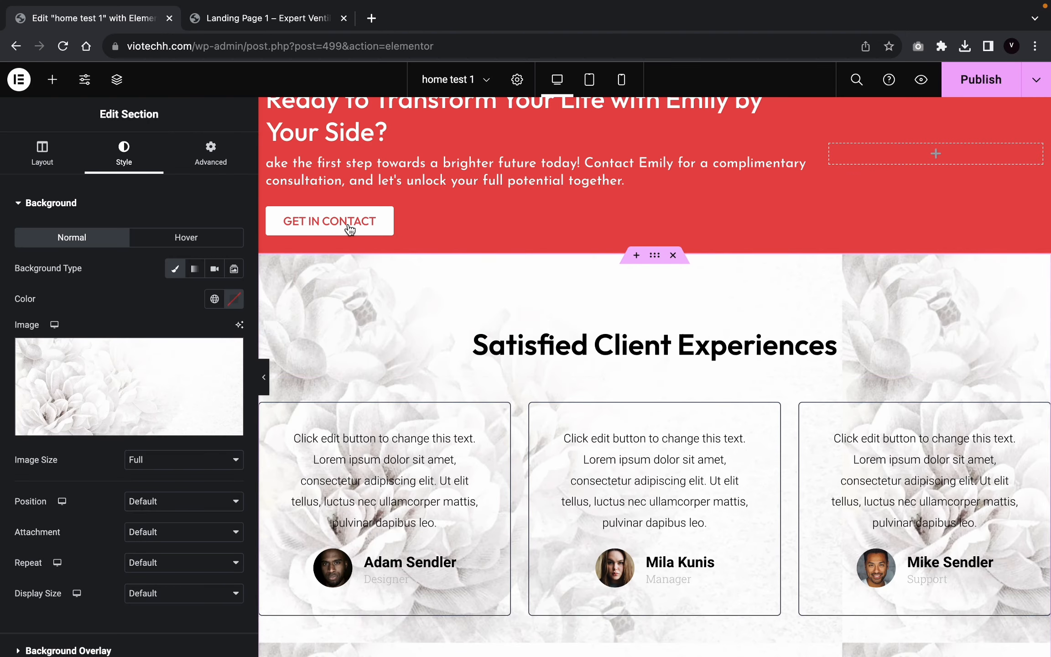
pyautogui.scroll(-5, 639, 533)
pyautogui.scroll(-5, 64, 547)
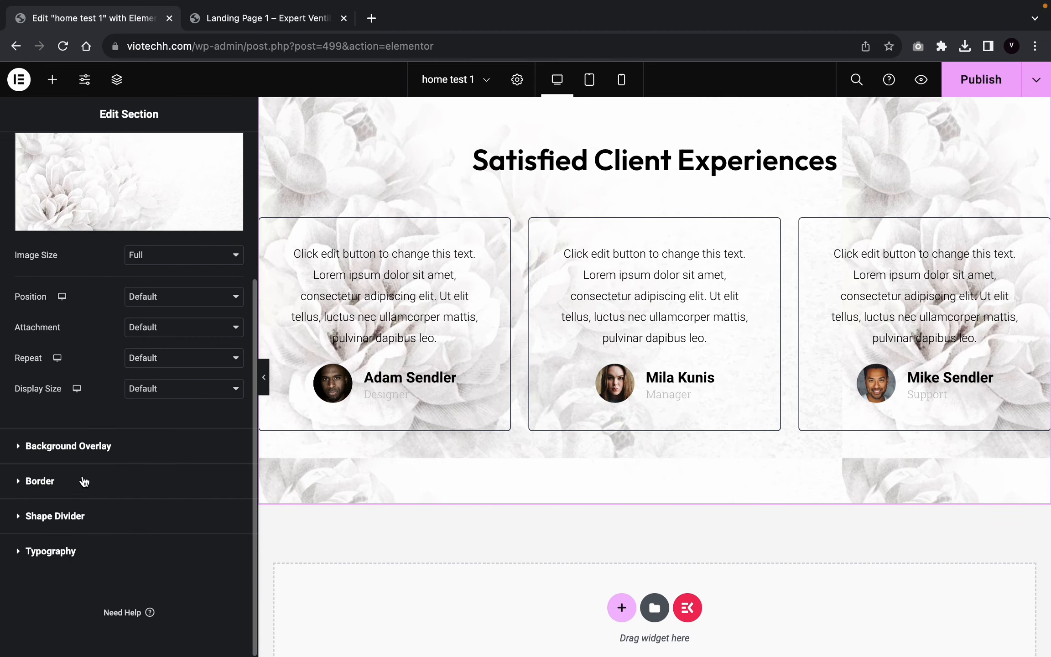
# Step: Add a classic white background overlay at opacity 1 to the testimonials section
pyautogui.click(77, 447)
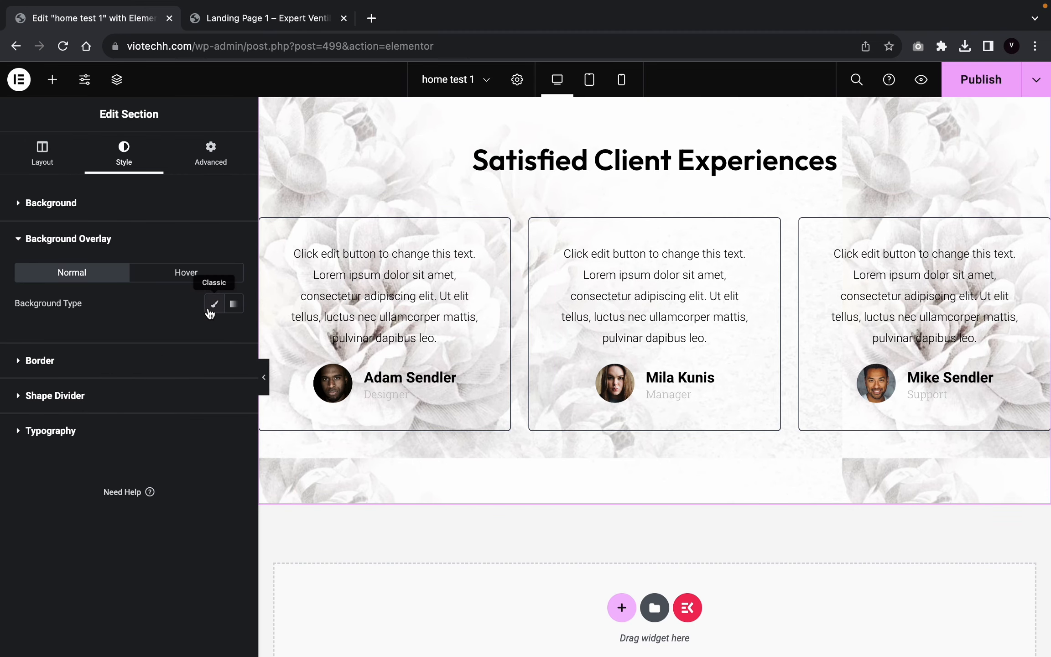
pyautogui.click(214, 304)
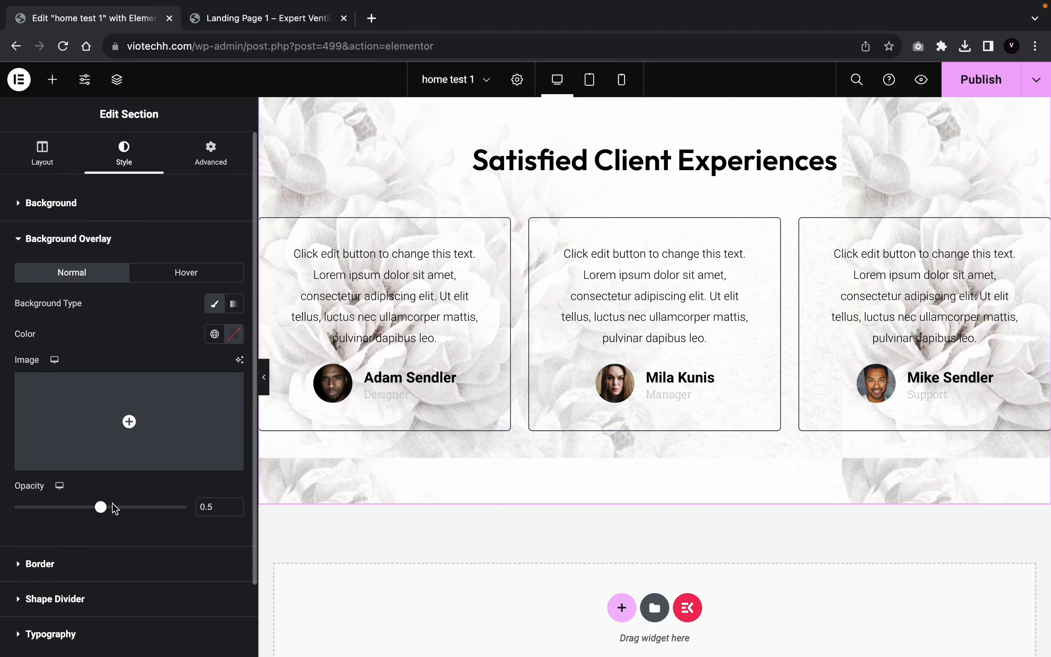
pyautogui.moveTo(101, 512); pyautogui.dragTo(234, 476)
pyautogui.click(215, 334)
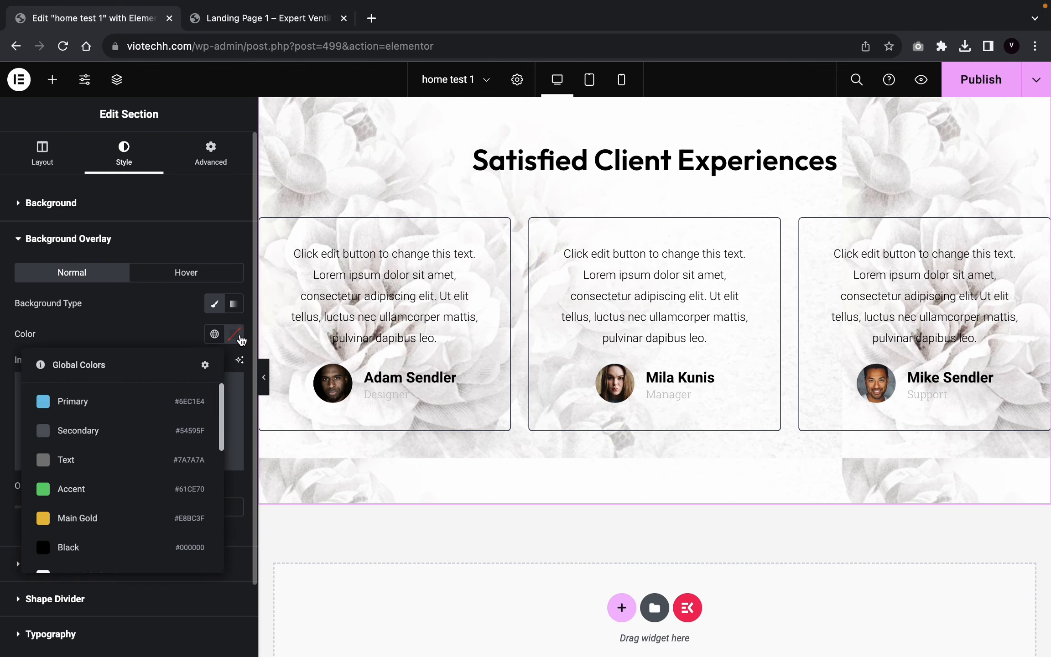
pyautogui.click(234, 334)
pyautogui.moveTo(233, 501); pyautogui.dragTo(116, 359)
pyautogui.click(116, 329)
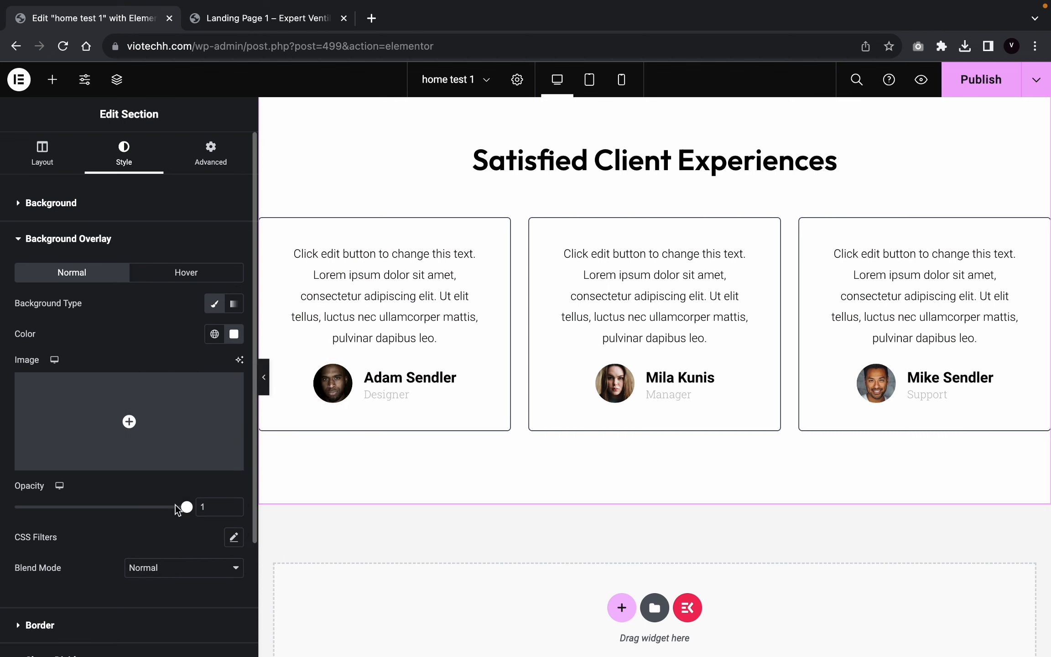
# Step: Adjust the background overlay's opacity to 0.88, previewing the testimonials section at full width
pyautogui.moveTo(183, 510); pyautogui.dragTo(155, 522)
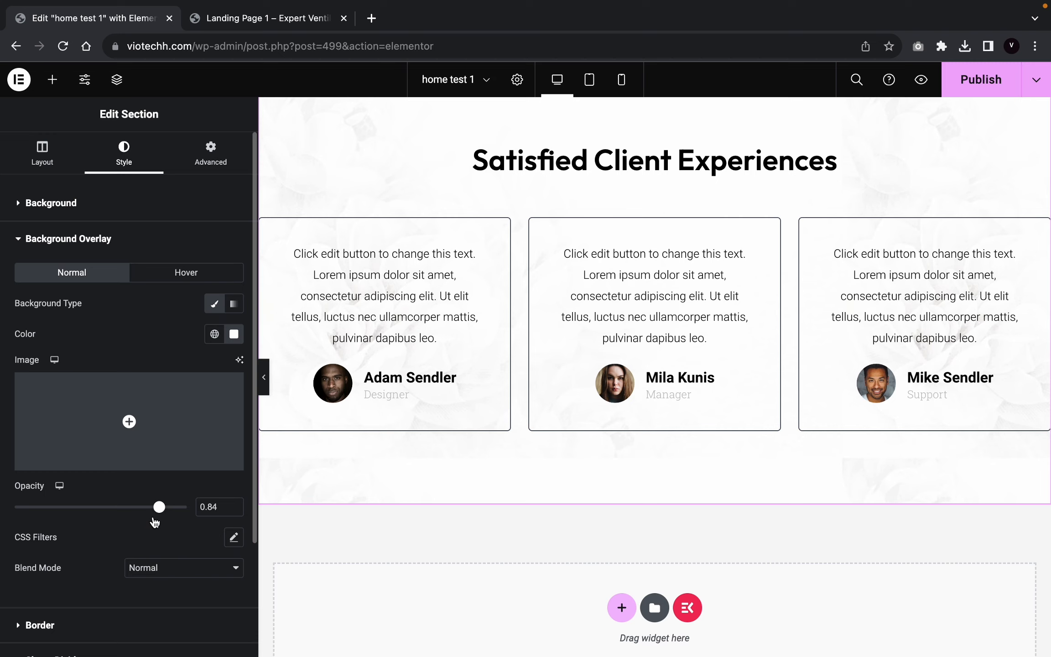
pyautogui.click(264, 377)
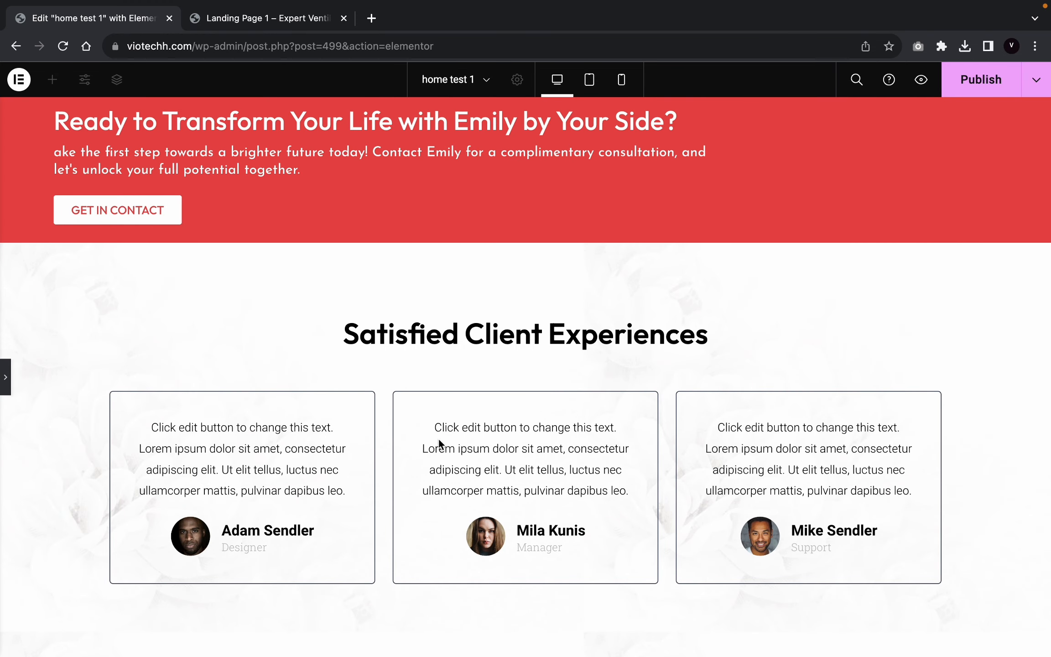
pyautogui.scroll(-4, 5, 376)
pyautogui.click(5, 377)
pyautogui.moveTo(159, 511); pyautogui.dragTo(168, 511)
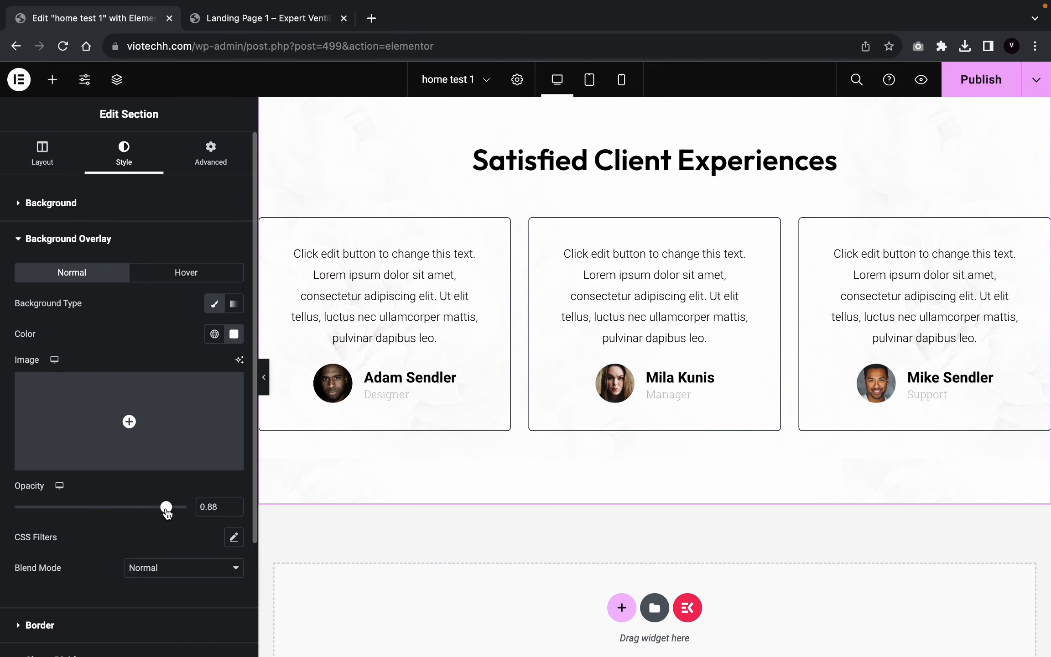
pyautogui.click(264, 377)
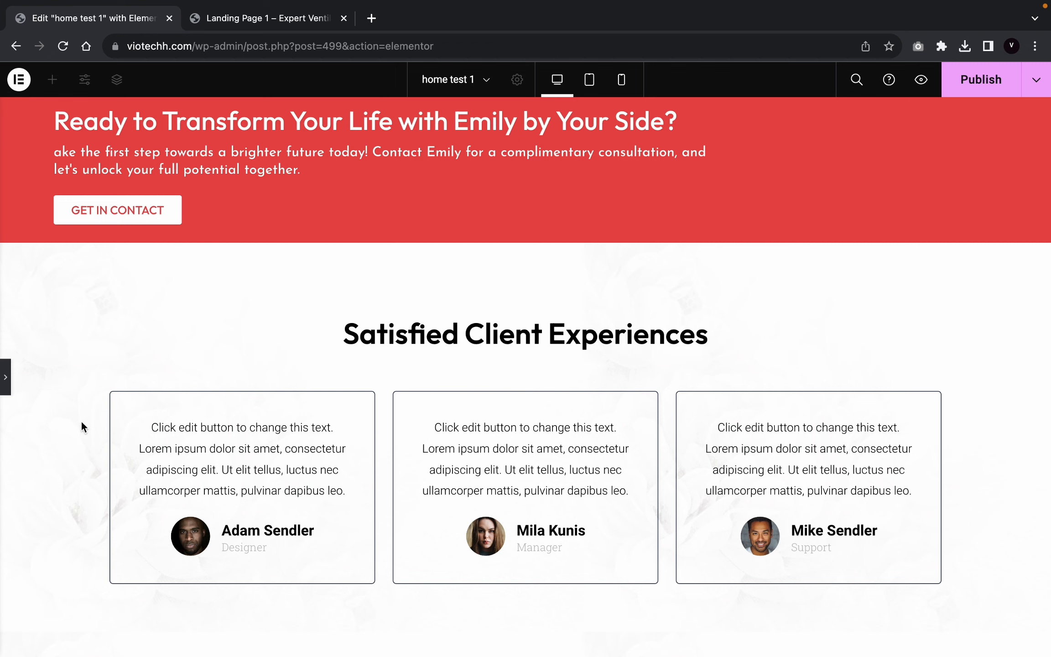
pyautogui.click(4, 387)
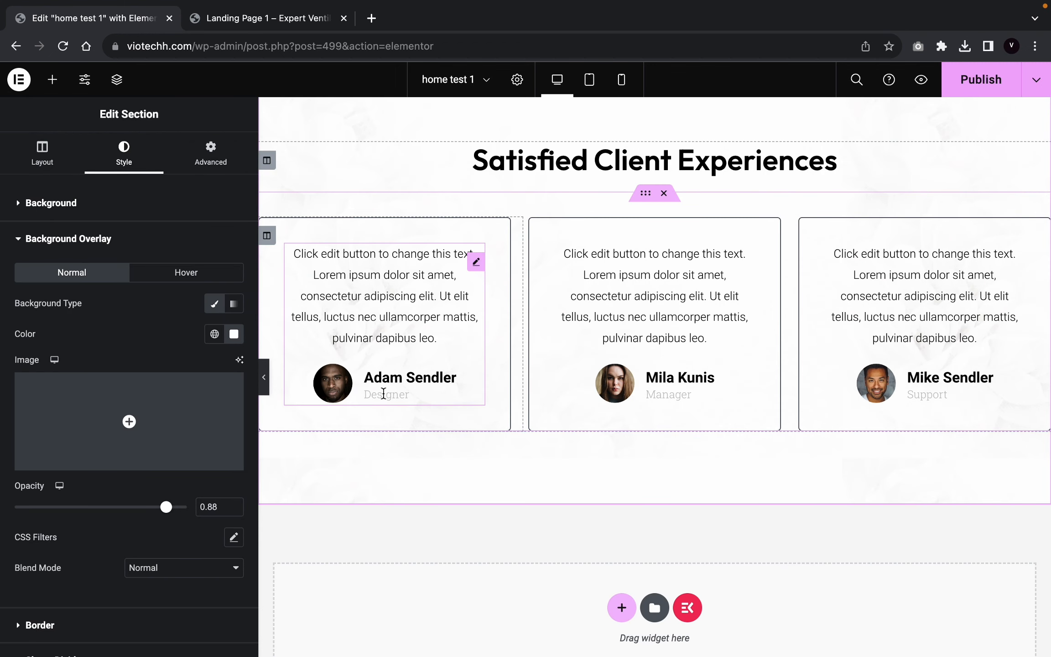
# Step: Clear the Designer title from the first testimonial
pyautogui.click(387, 345)
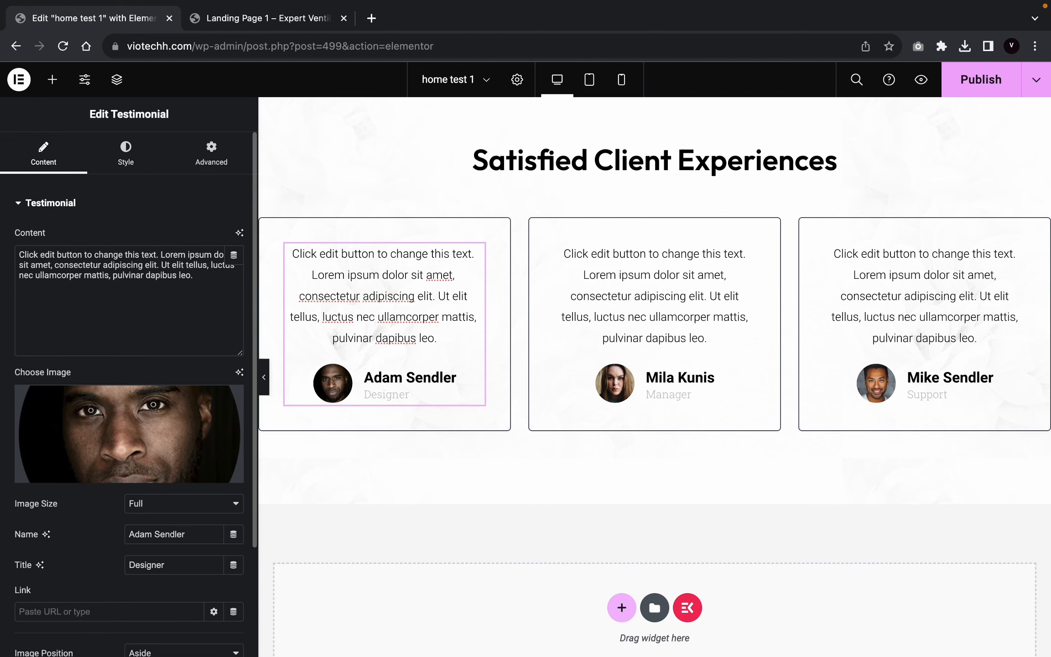
pyautogui.scroll(-3, 84, 325)
pyautogui.doubleClick(162, 420)
pyautogui.press('BackSpace')
# Step: Set the first testimonial's content typography to the Josefin Sans family with weight 500 (Medium)
pyautogui.scroll(5, 150, 399)
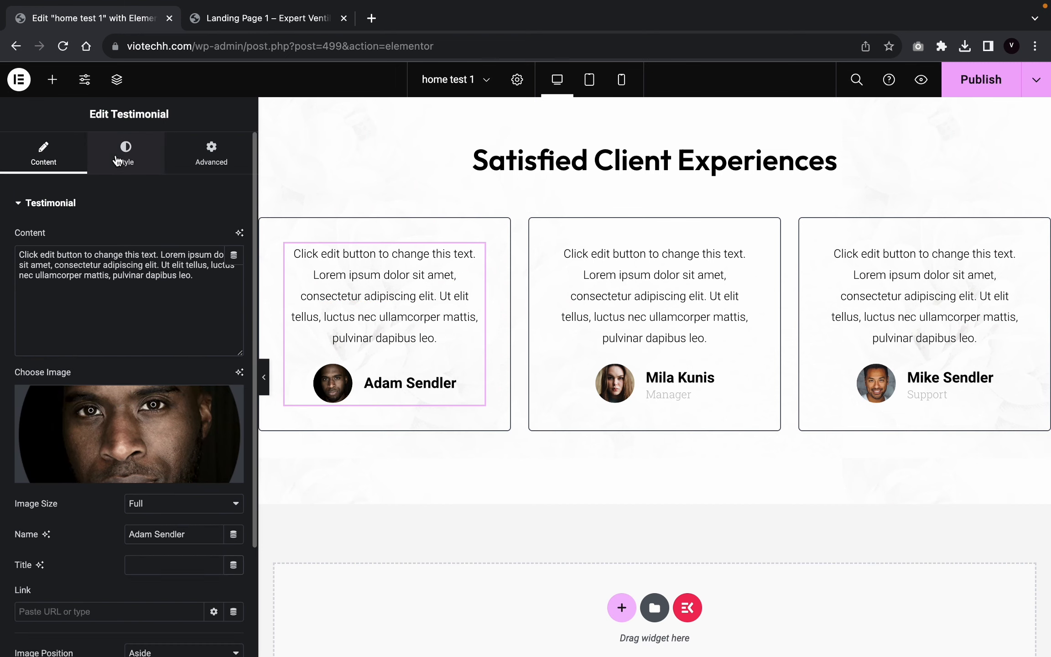
pyautogui.click(117, 161)
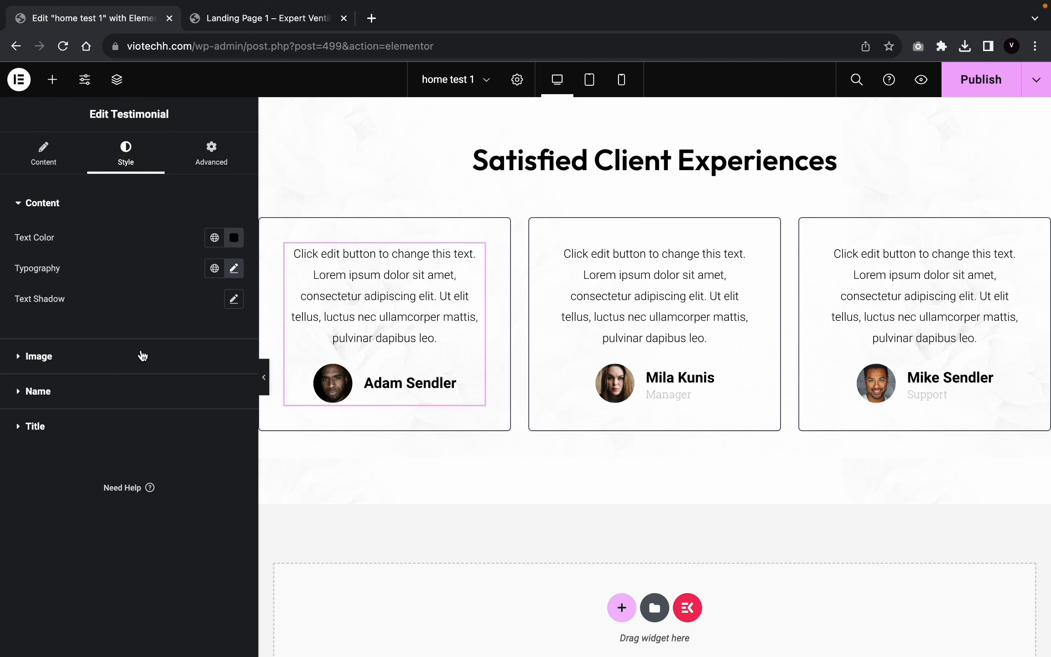
pyautogui.click(235, 269)
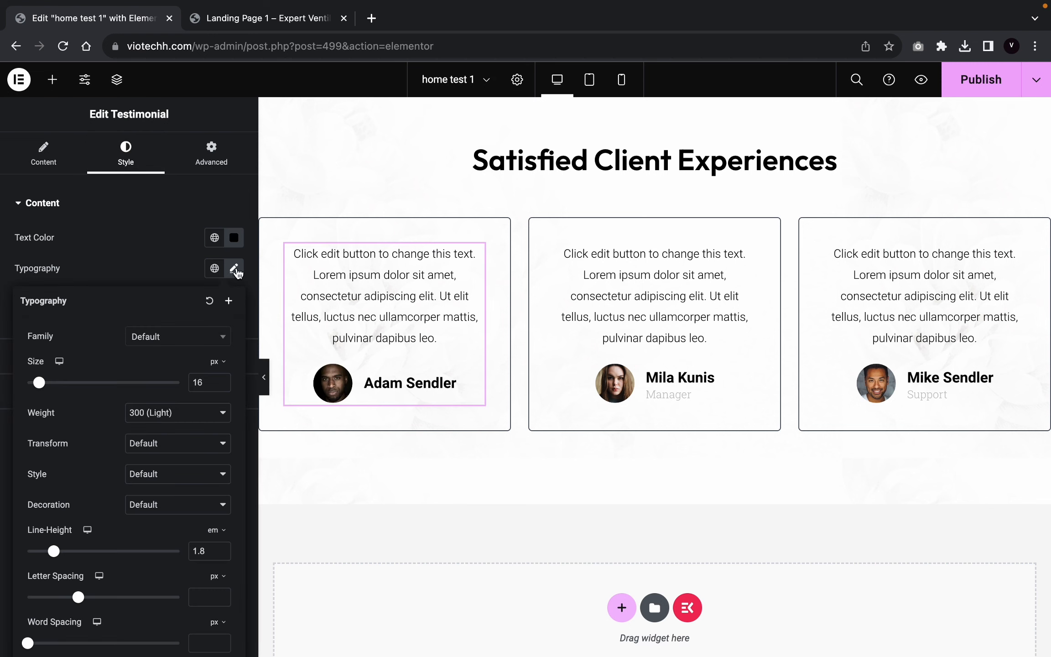
pyautogui.click(188, 338)
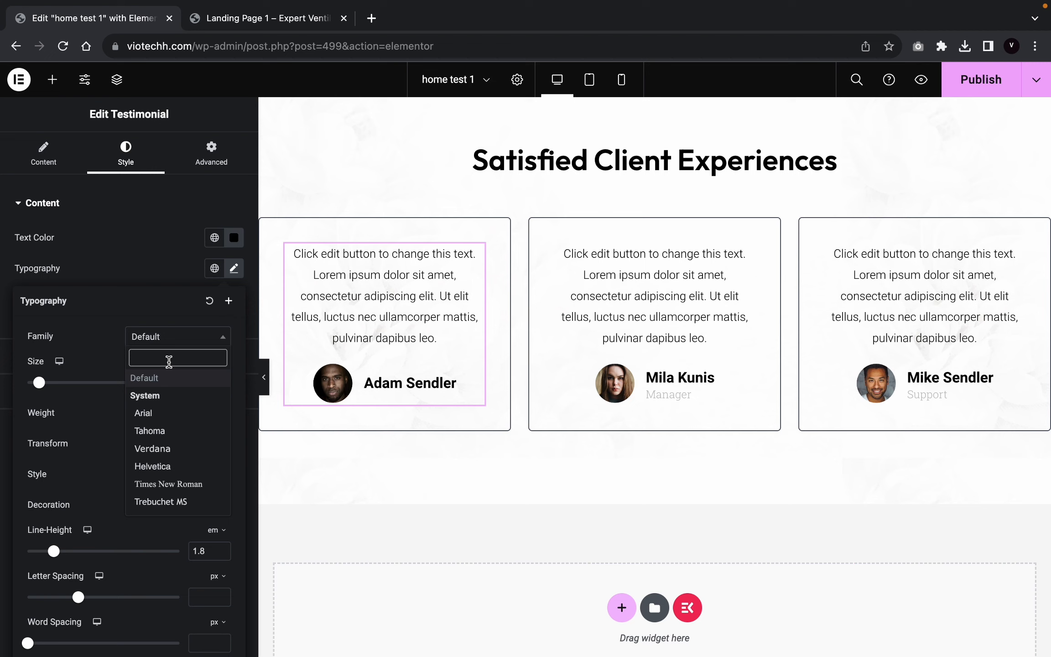
pyautogui.write('jos')
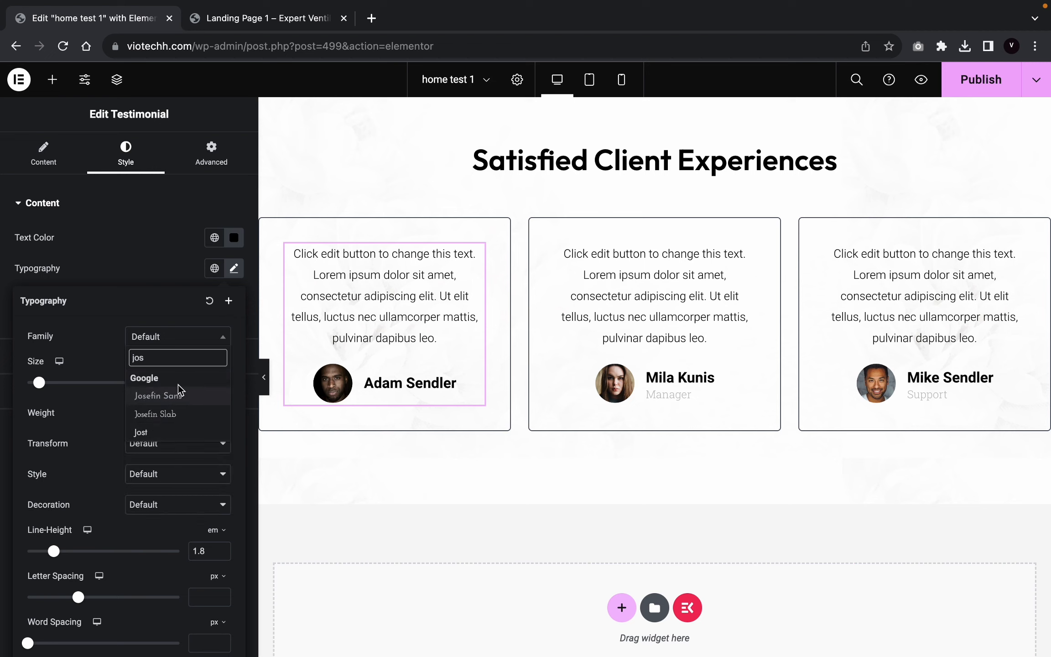
pyautogui.click(177, 395)
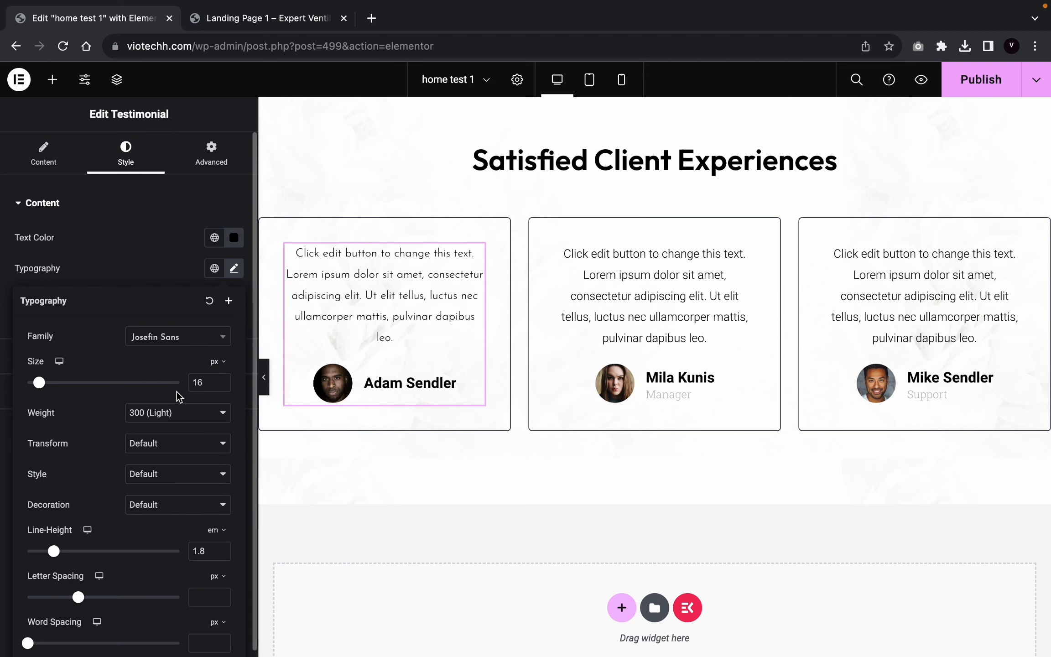
pyautogui.click(169, 415)
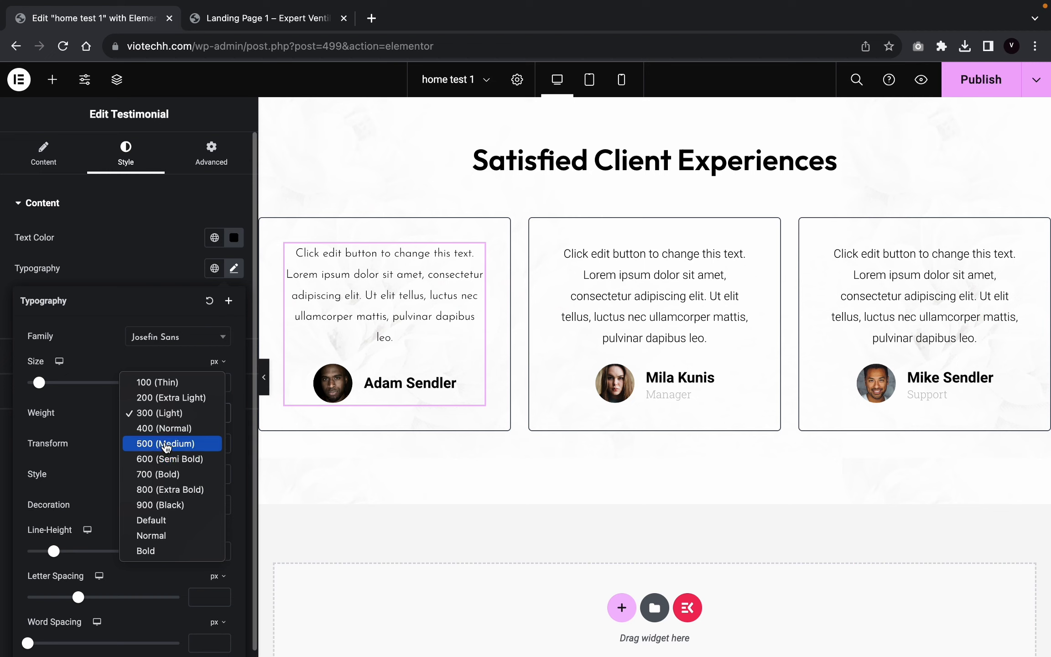
pyautogui.click(166, 445)
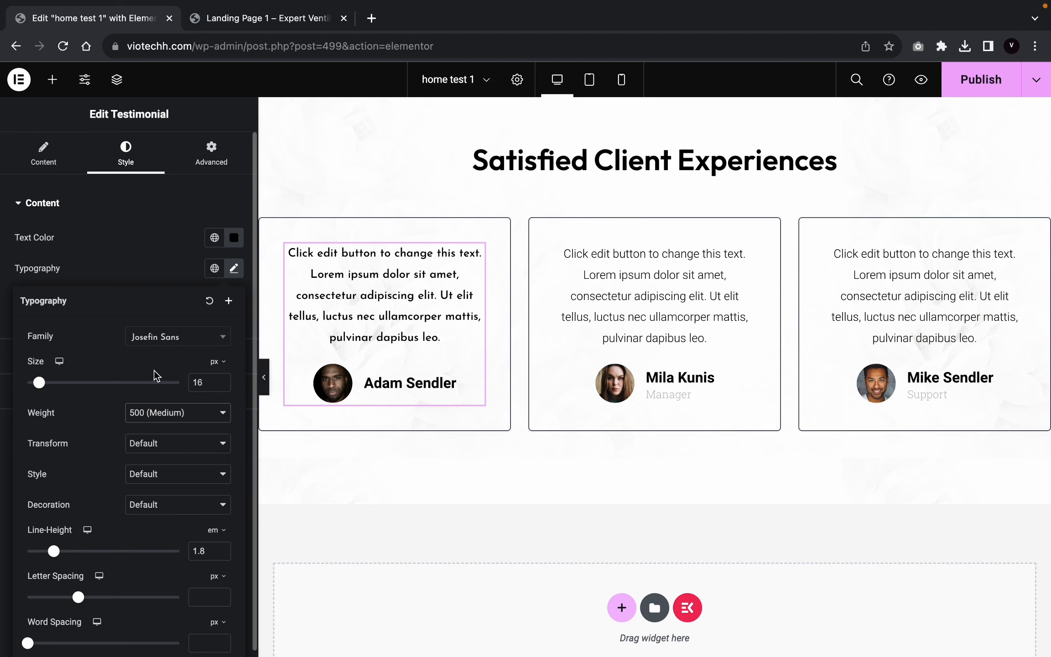
pyautogui.click(148, 257)
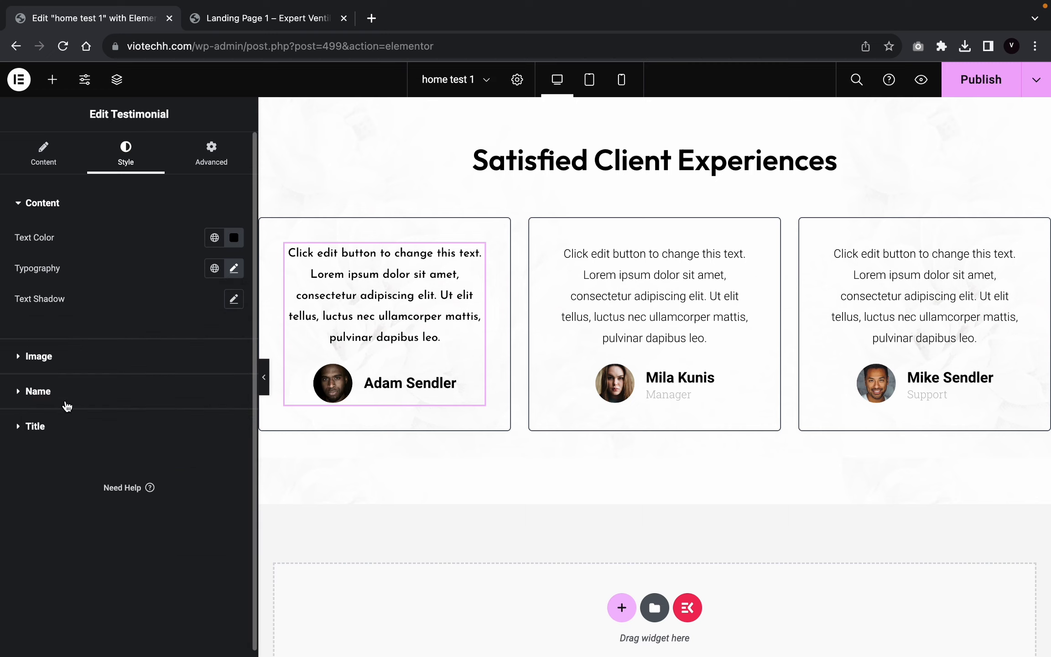
# Step: Set the first testimonial's name typography to the Outfit family at 19 px
pyautogui.click(59, 427)
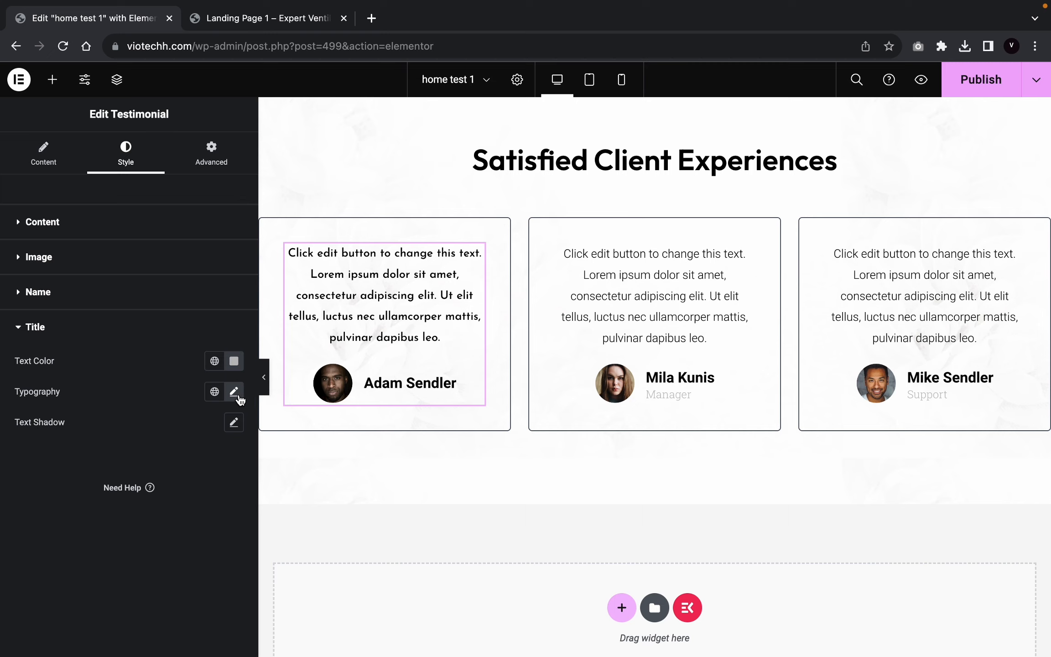
pyautogui.click(234, 391)
pyautogui.click(119, 301)
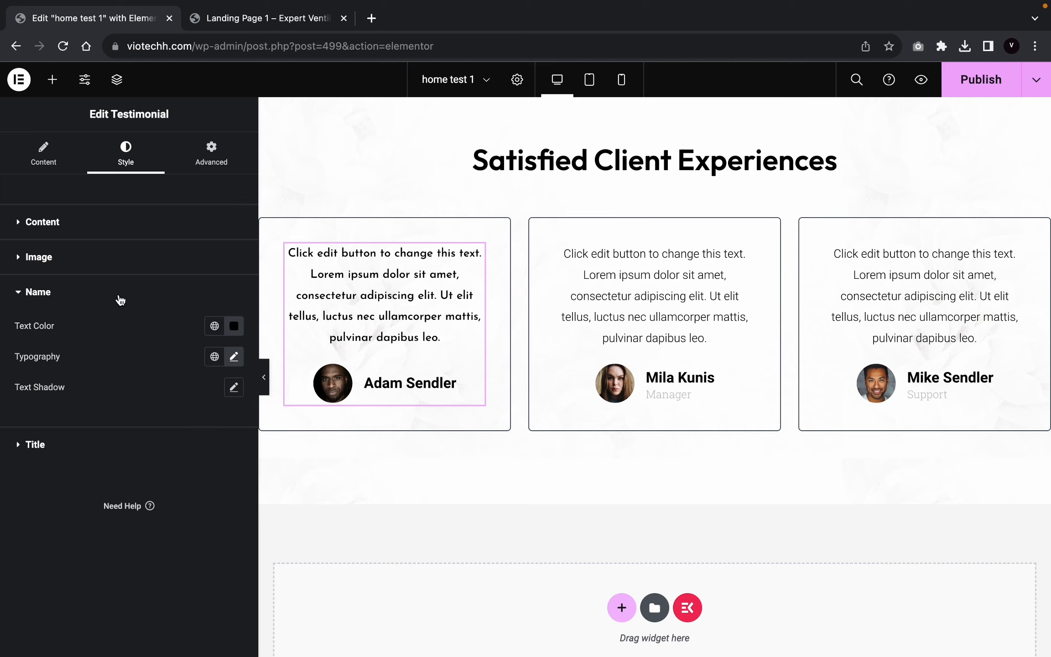
pyautogui.click(120, 299)
pyautogui.click(157, 301)
pyautogui.click(234, 357)
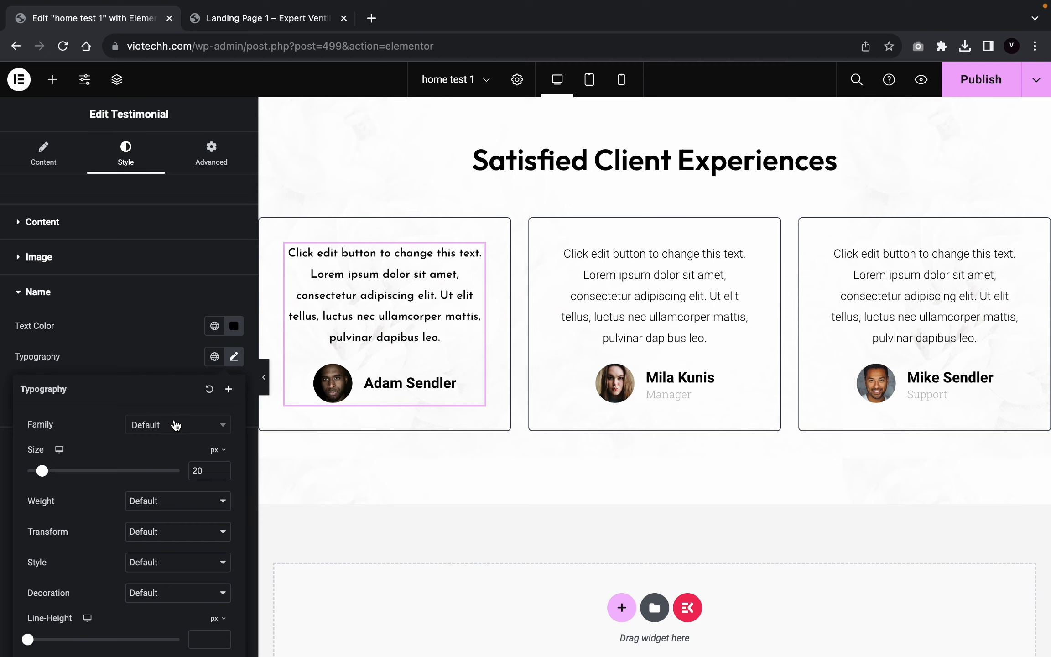
pyautogui.click(176, 425)
pyautogui.write('outf')
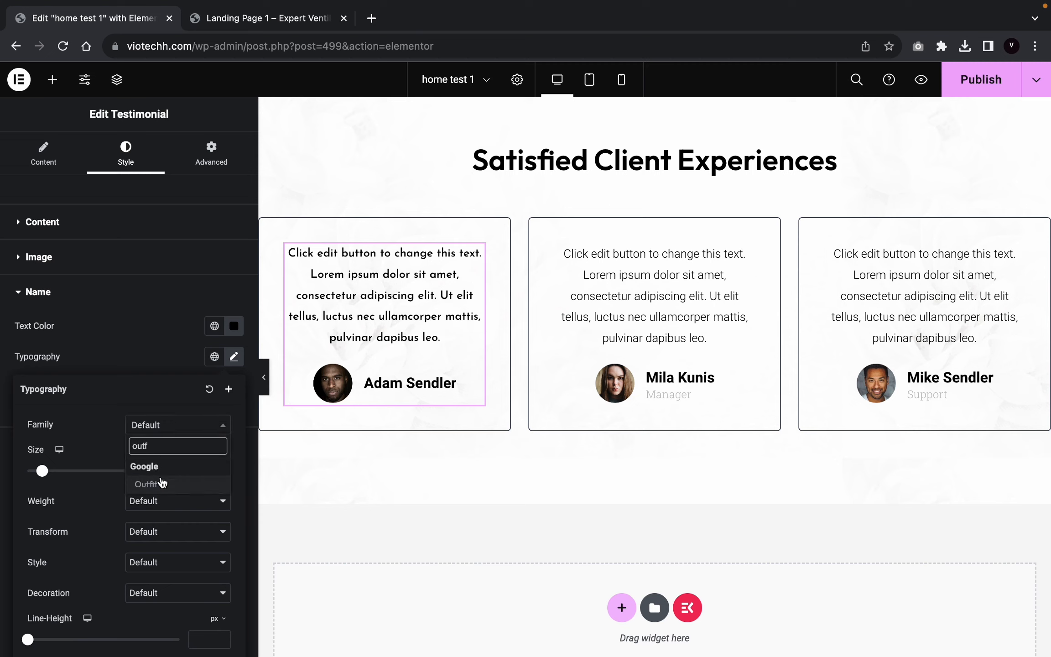
pyautogui.click(150, 484)
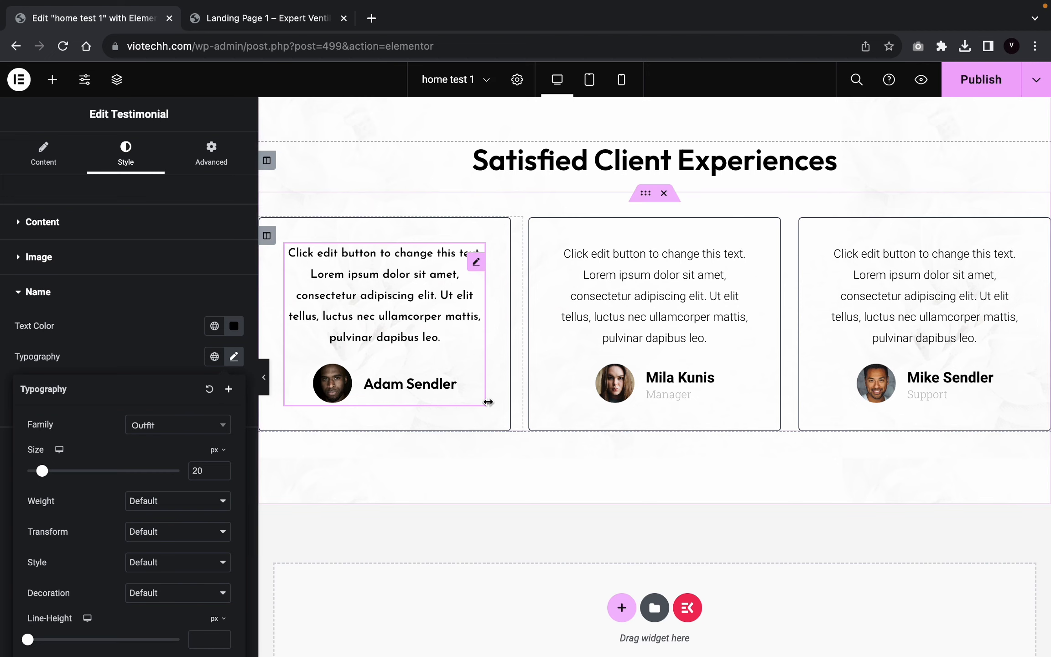
pyautogui.click(221, 474)
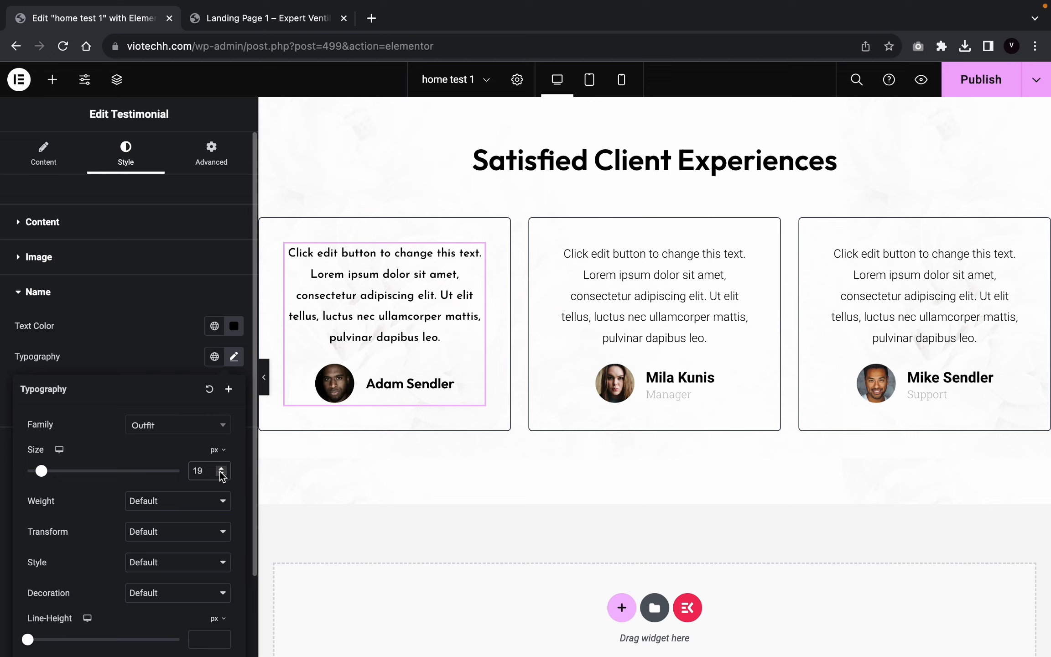
pyautogui.click(221, 473)
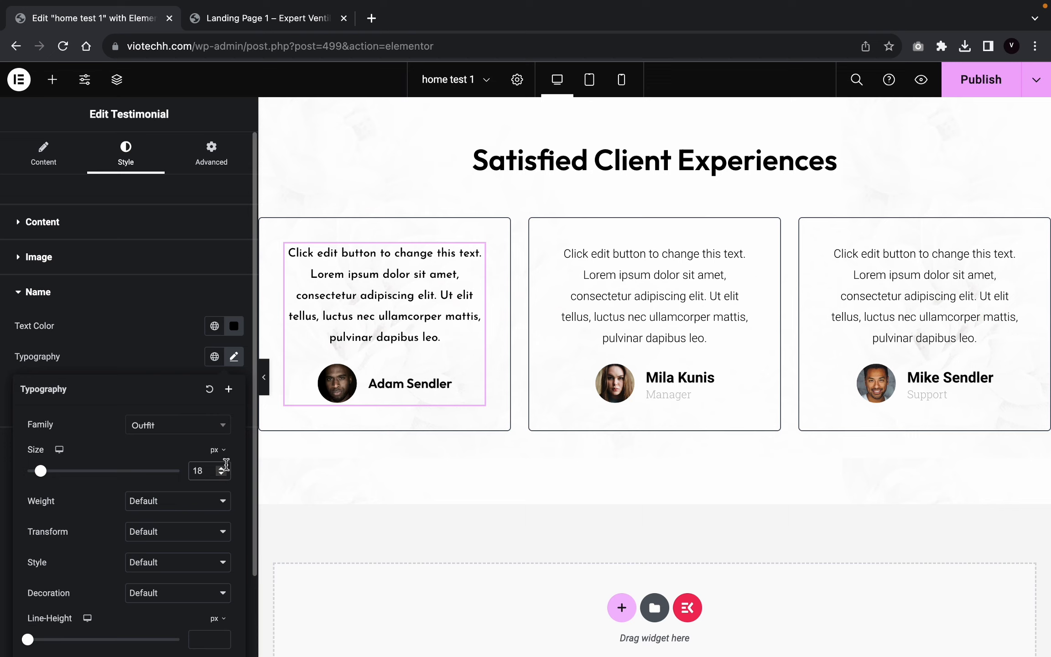
pyautogui.click(222, 467)
pyautogui.click(185, 345)
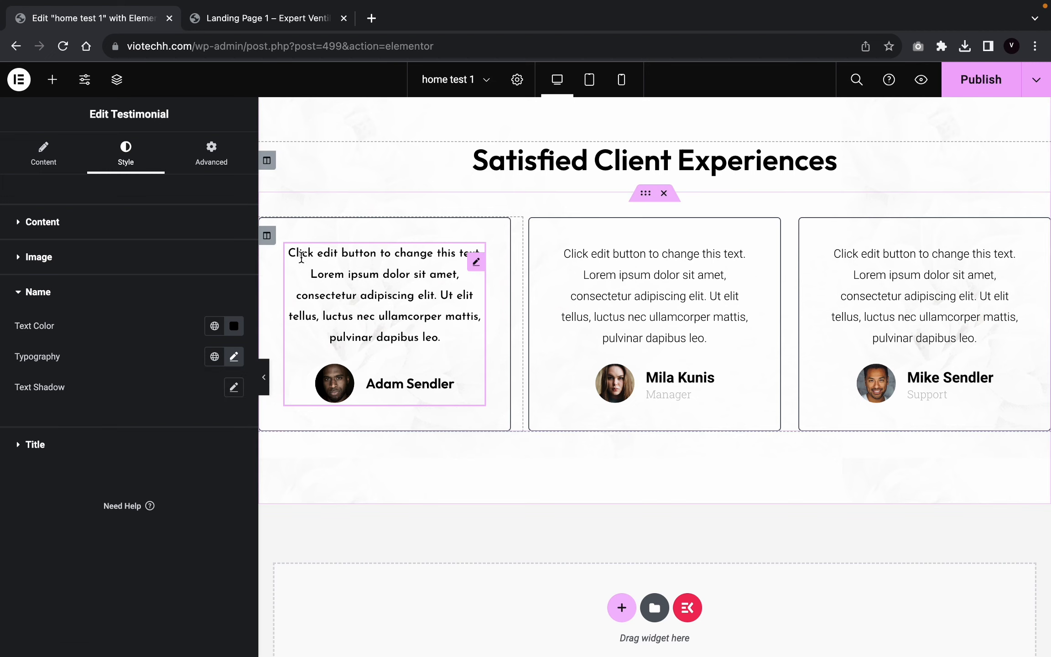
pyautogui.click(190, 165)
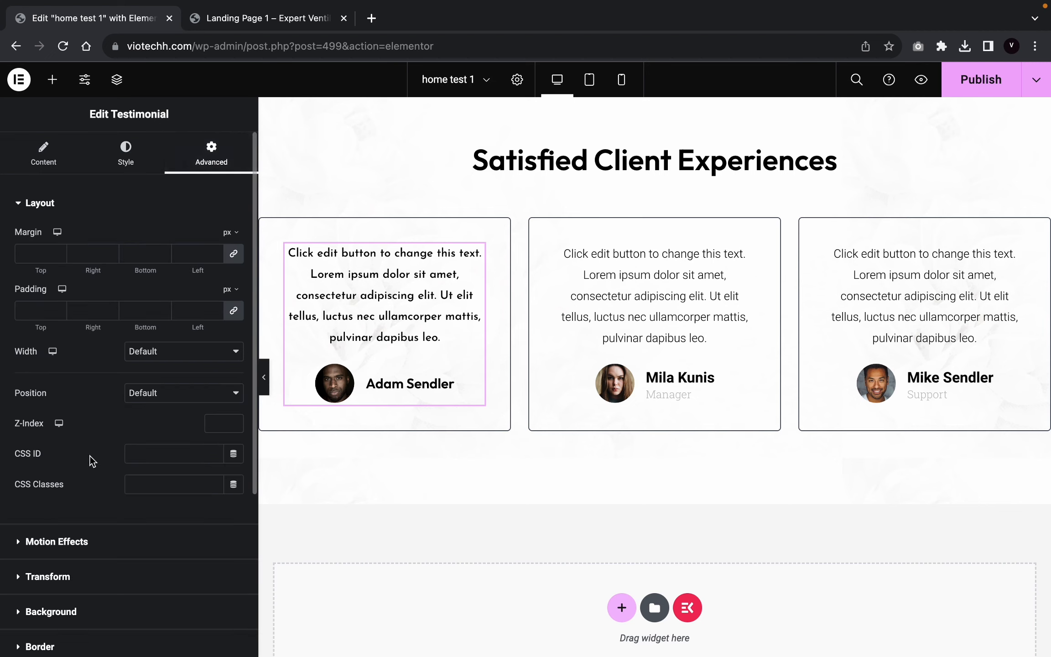
pyautogui.scroll(-3, 89, 456)
pyautogui.click(75, 452)
pyautogui.click(61, 344)
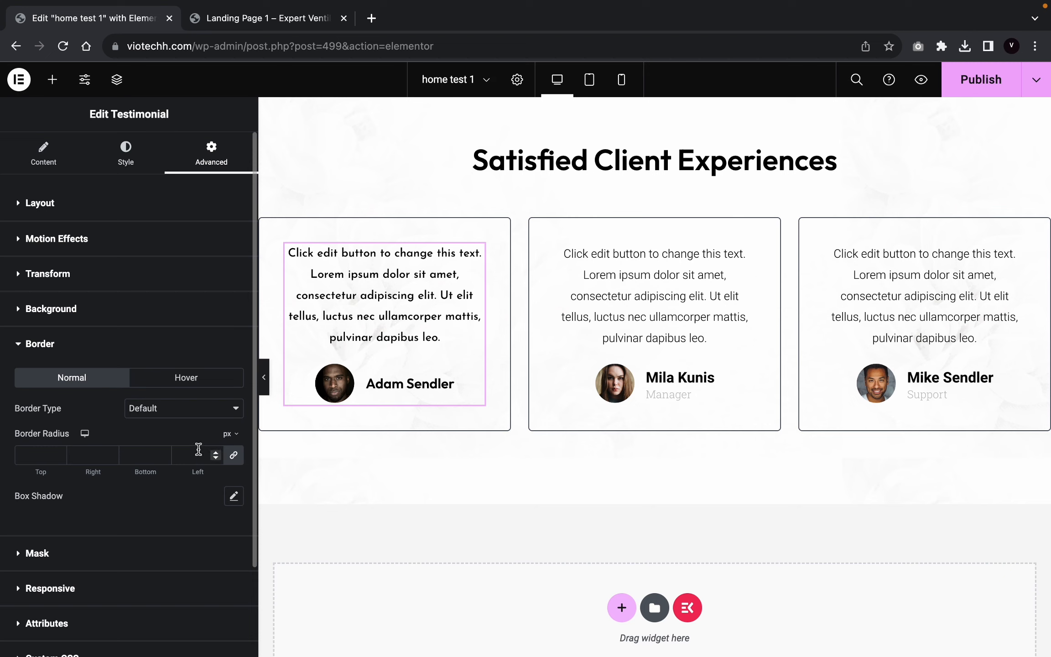
# Step: Set the border color of the first testimonial's column to the global red and preview the section at full width
pyautogui.click(268, 237)
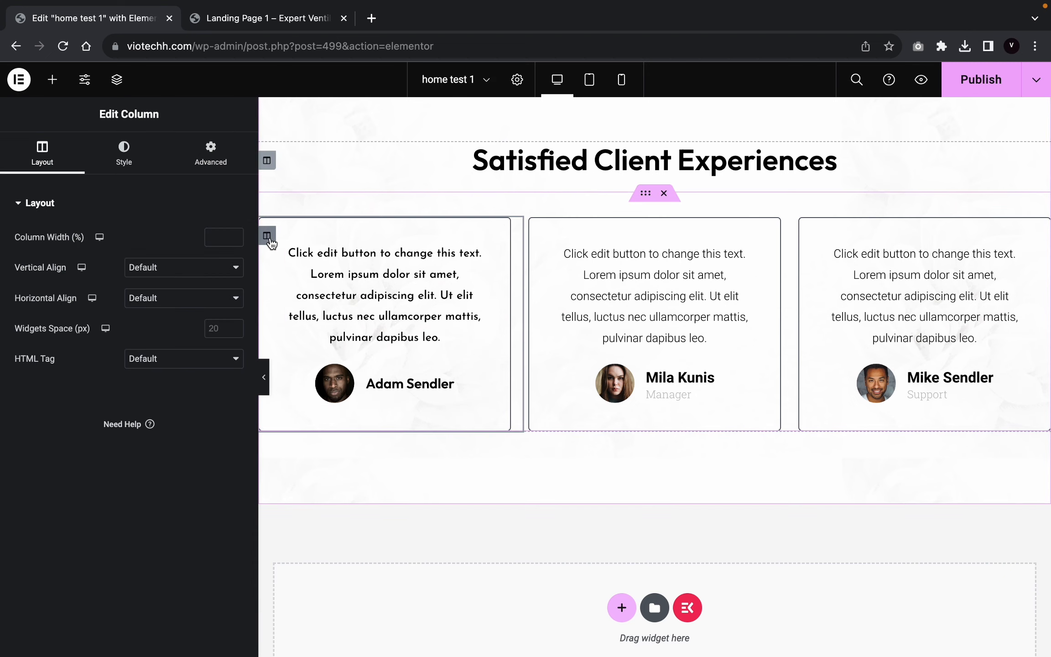
pyautogui.click(135, 150)
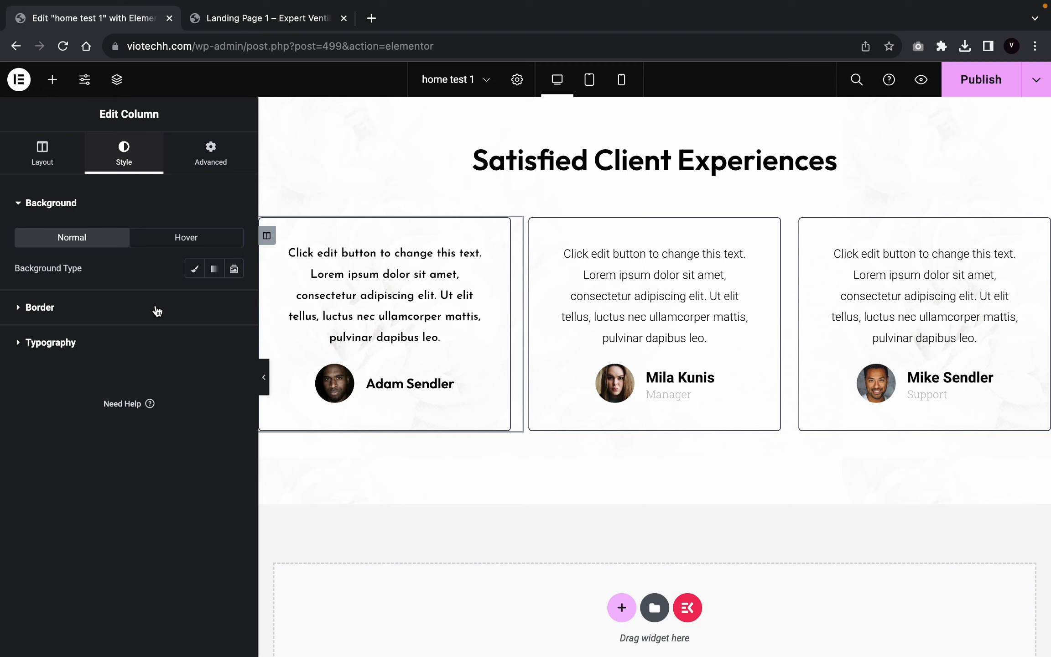
pyautogui.click(74, 315)
pyautogui.click(215, 393)
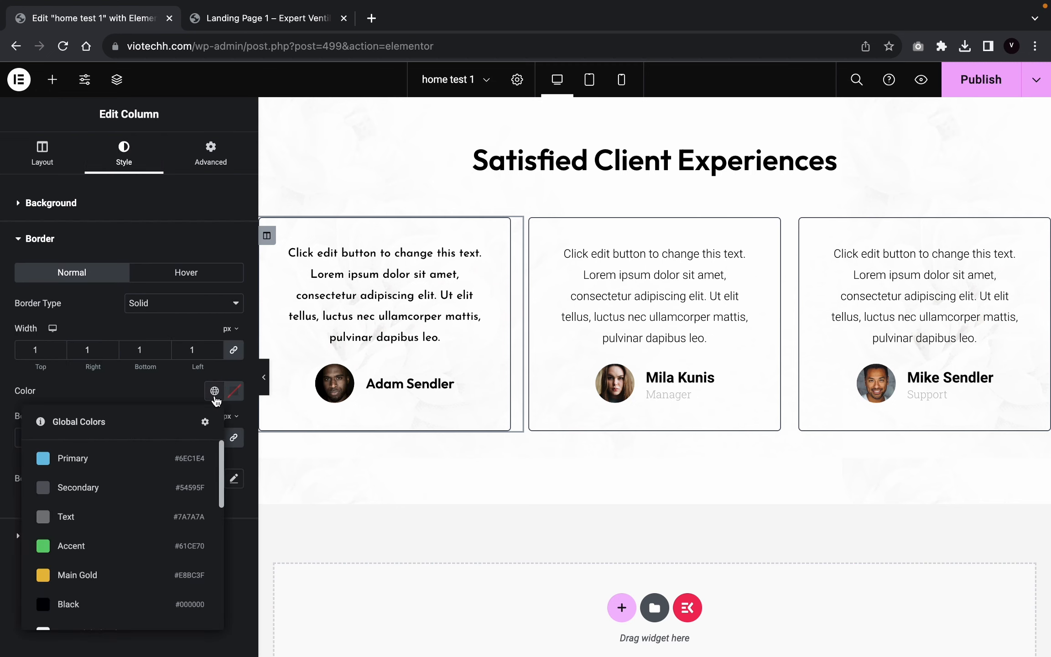
pyautogui.scroll(-3, 148, 543)
pyautogui.click(147, 531)
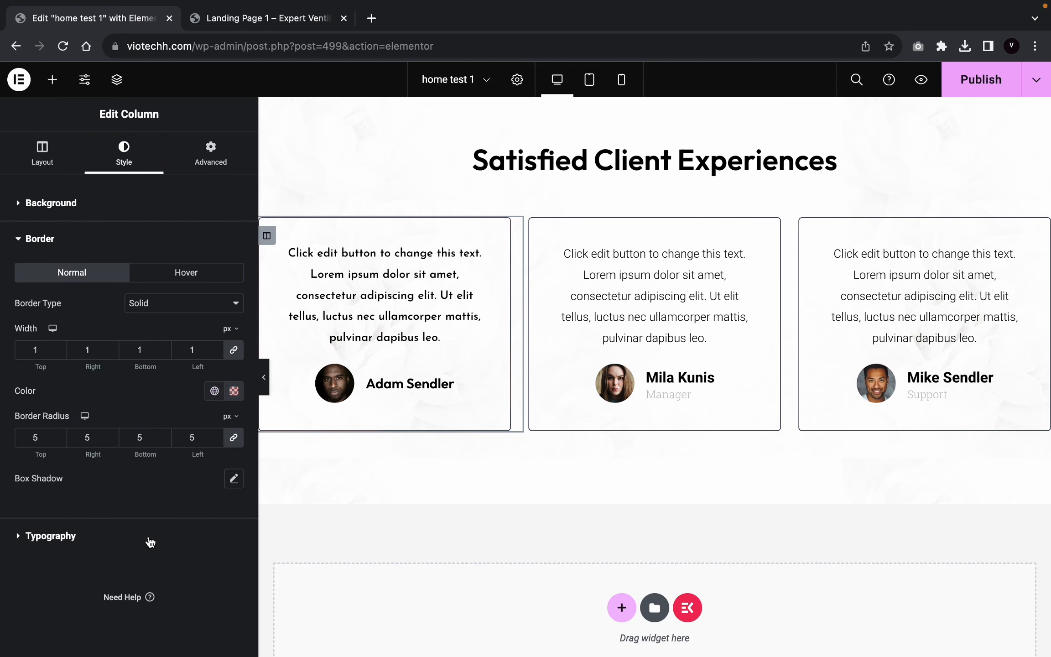
pyautogui.click(263, 376)
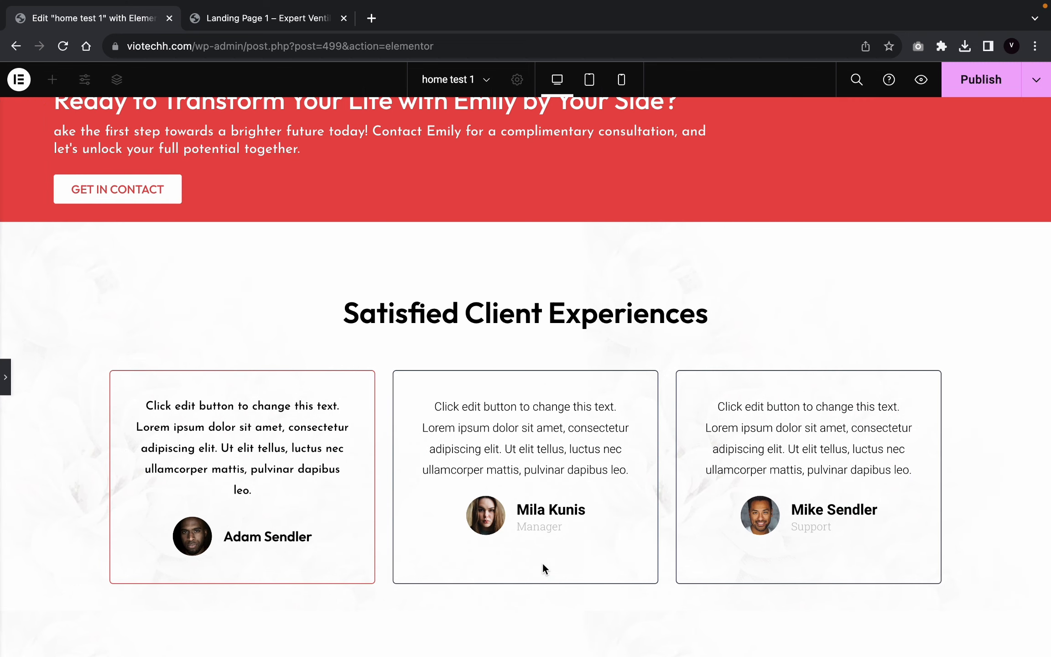
pyautogui.click(4, 383)
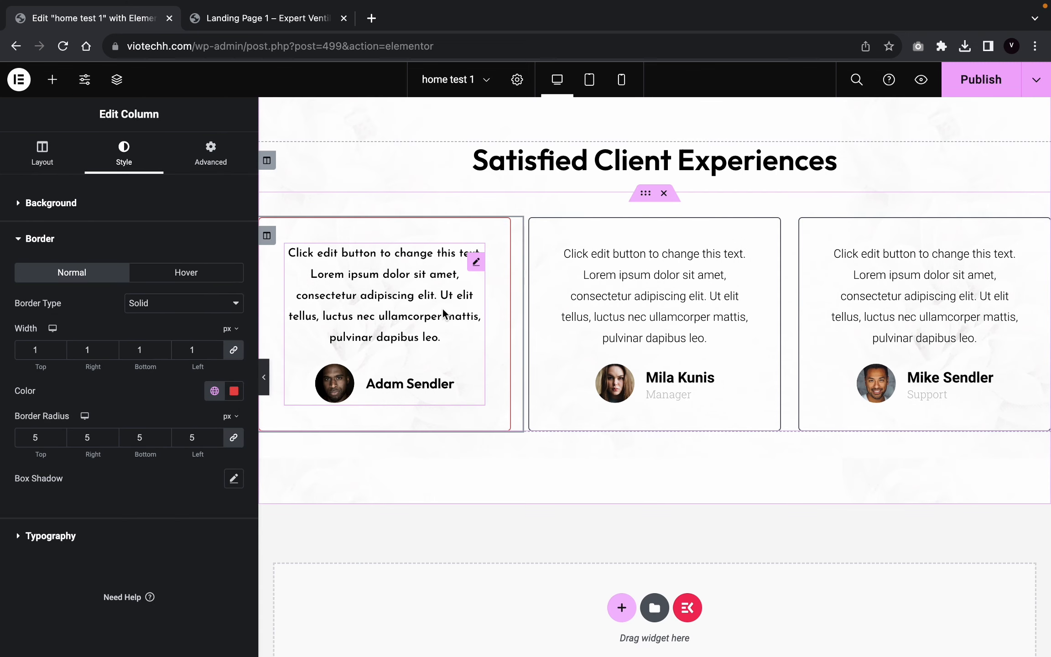
# Step: Copy the first testimonial and paste its style onto the second and third testimonials
pyautogui.rightClick(442, 309)
pyautogui.click(477, 375)
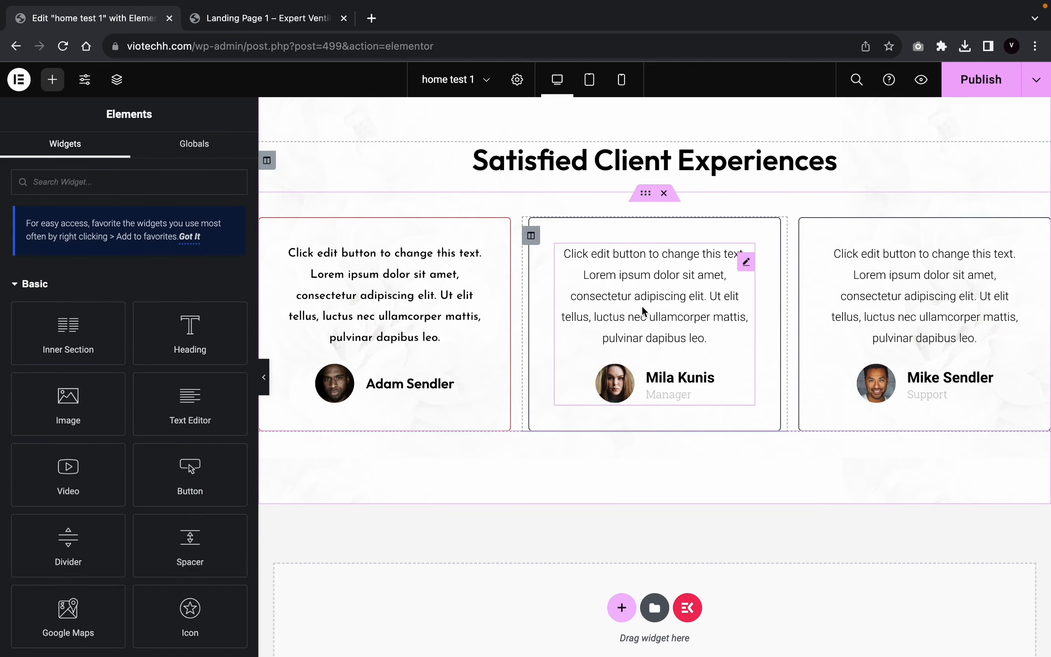
pyautogui.rightClick(643, 308)
pyautogui.click(687, 415)
pyautogui.rightClick(926, 315)
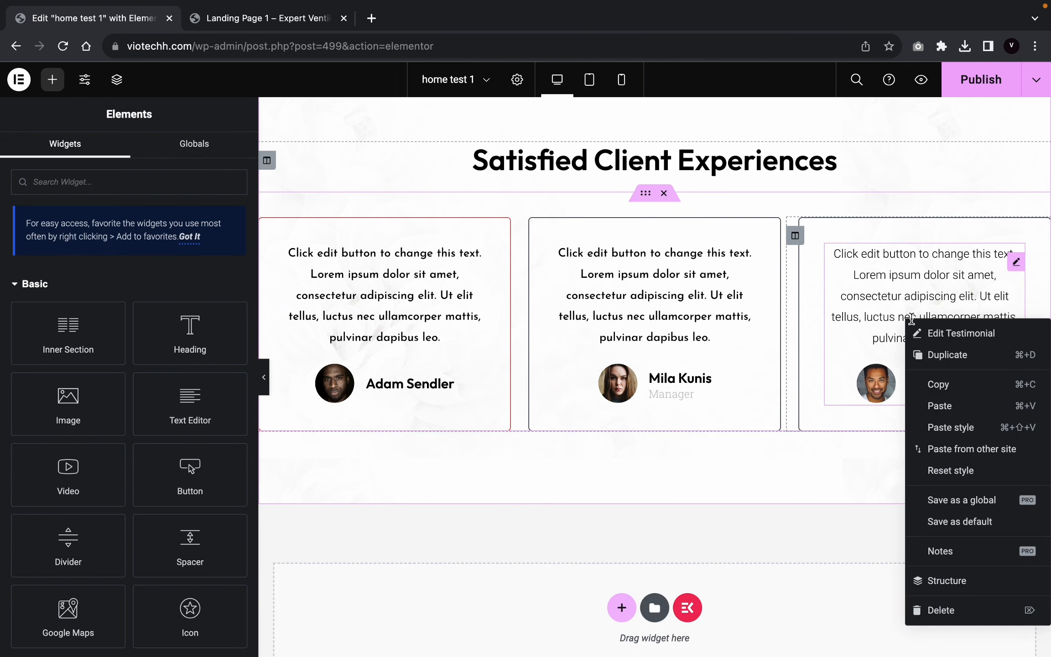
pyautogui.click(951, 426)
# Step: Clear the Manager title from the second testimonial
pyautogui.click(675, 395)
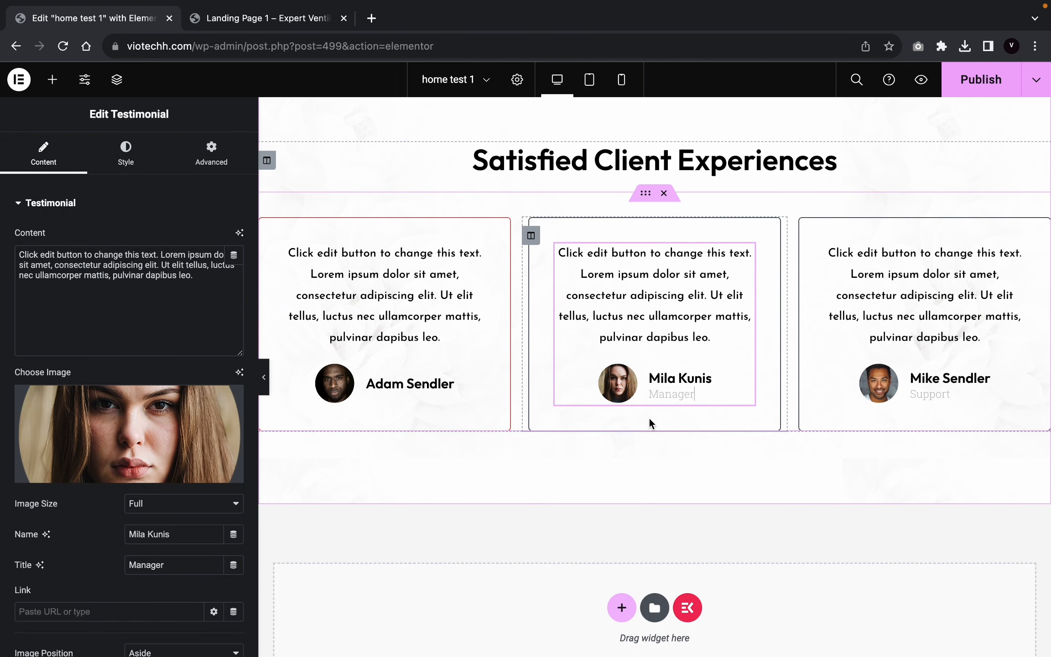
pyautogui.scroll(-3, 86, 462)
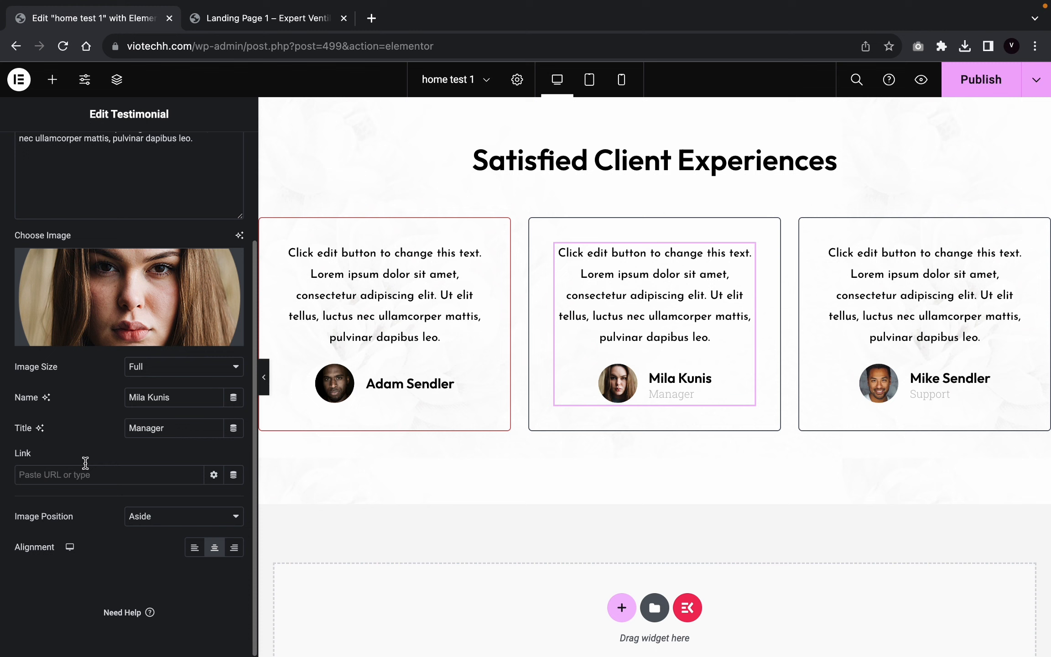
pyautogui.doubleClick(150, 428)
pyautogui.press('BackSpace')
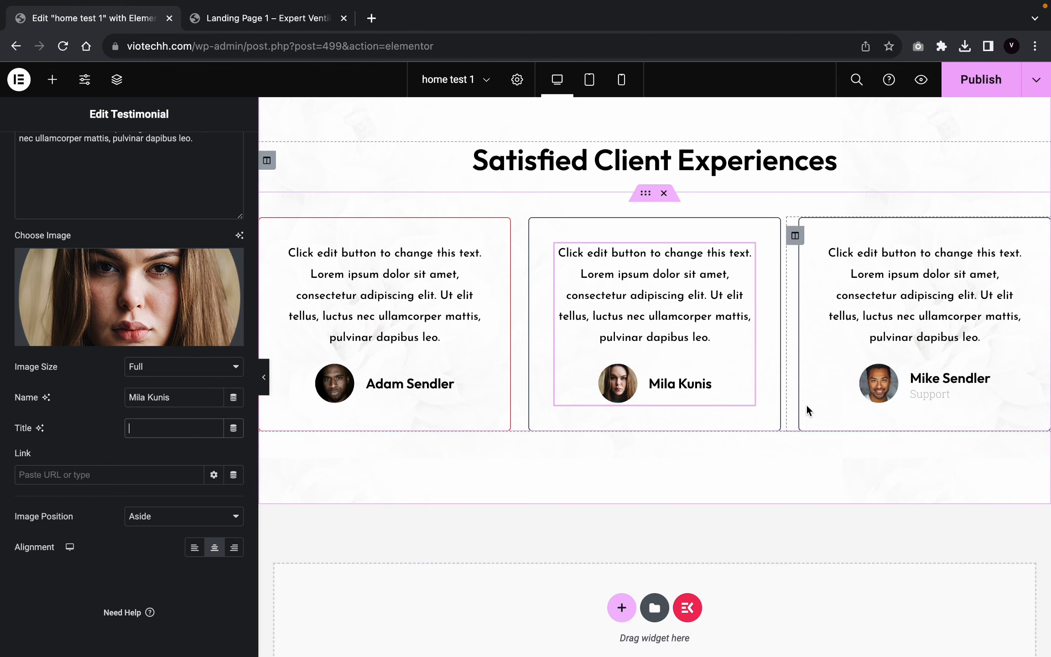
# Step: Copy the first testimonial's column and paste its style onto the second and third testimonial columns
pyautogui.rightClick(269, 238)
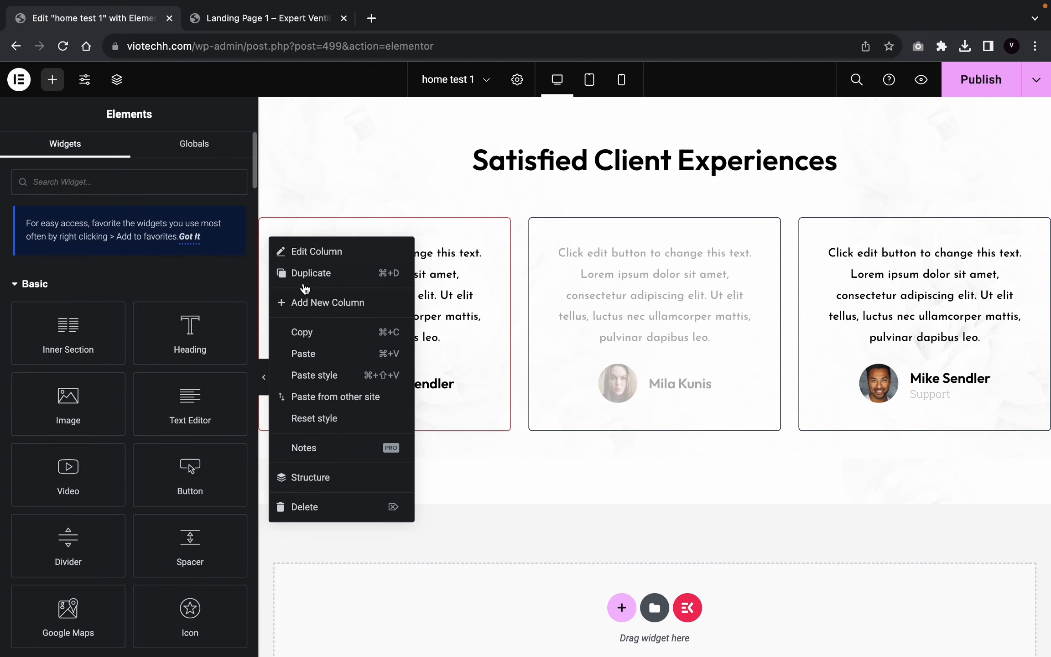
pyautogui.press('Escape')
pyautogui.rightClick(534, 235)
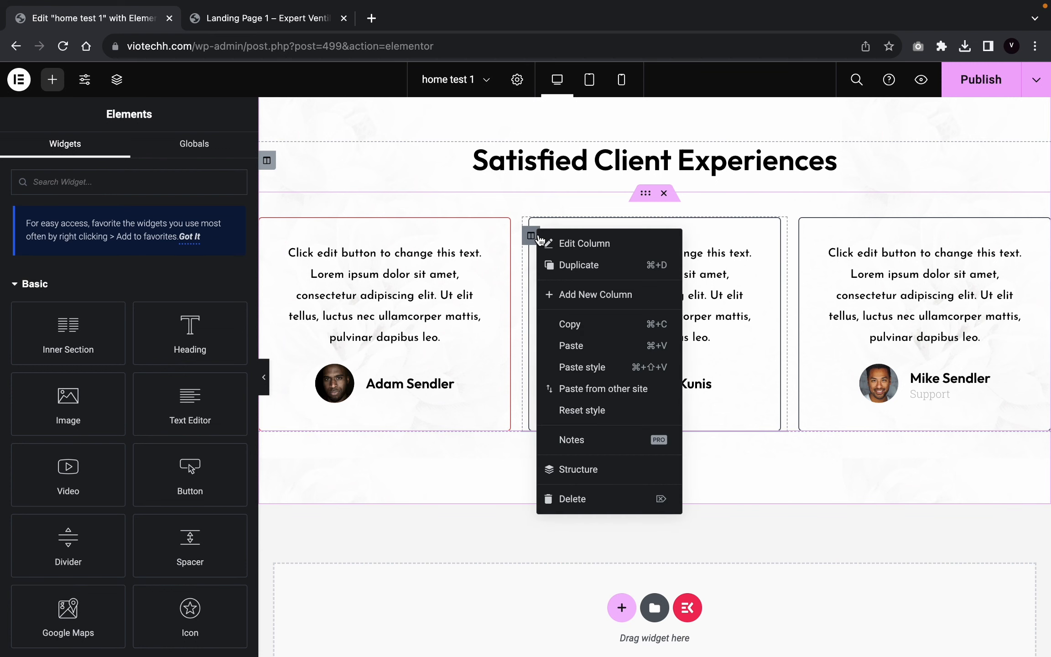
pyautogui.click(575, 368)
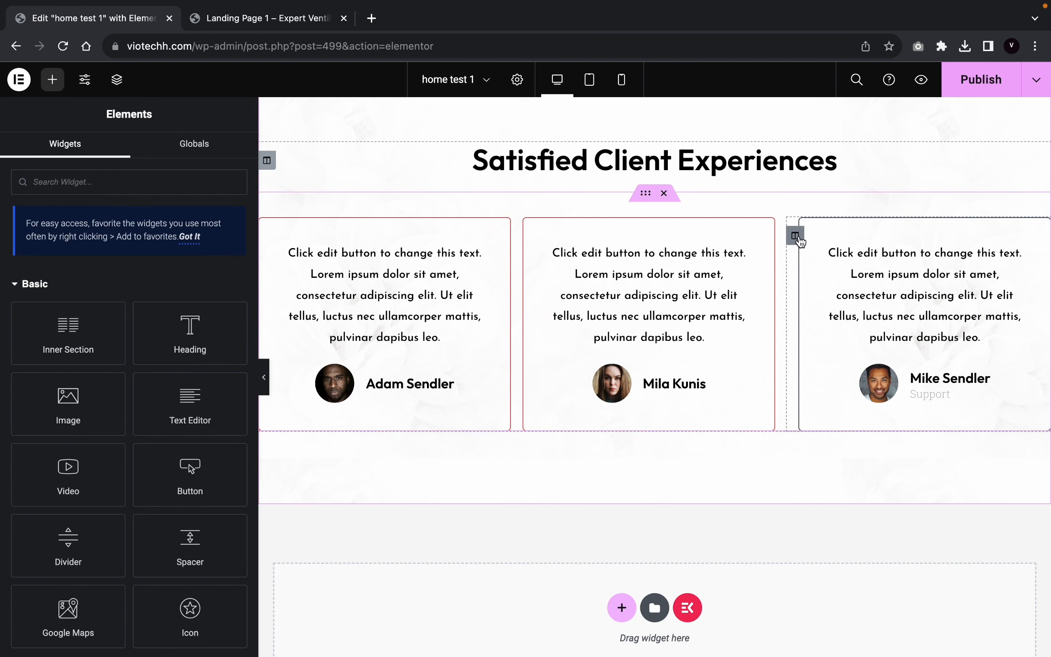
pyautogui.rightClick(799, 240)
pyautogui.click(844, 373)
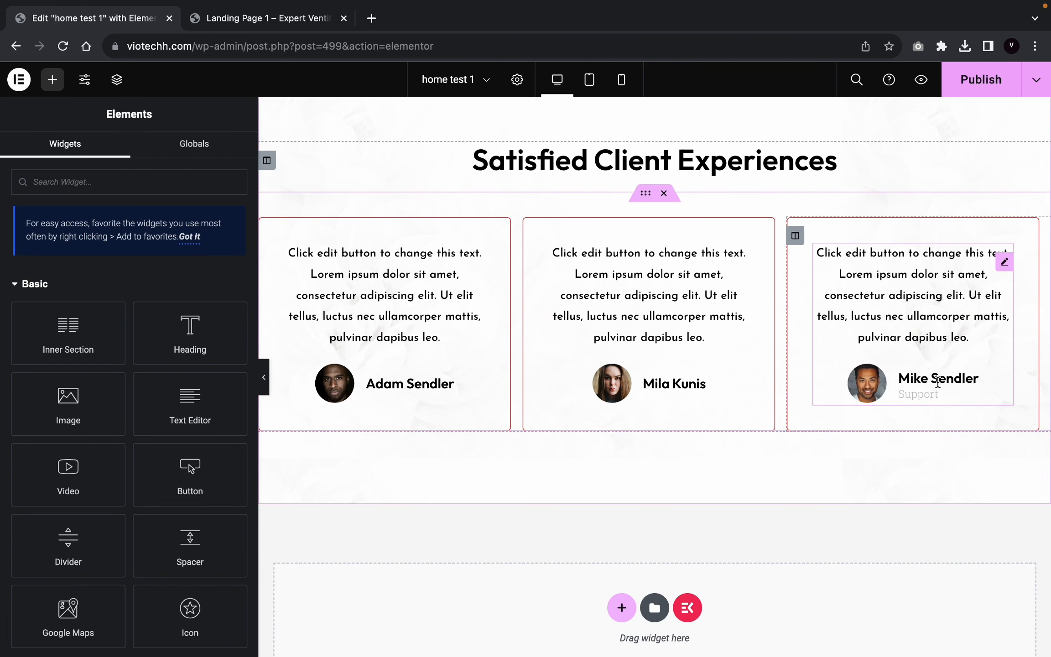
# Step: Clear the Support title from the third testimonial and preview the testimonials section at full width
pyautogui.click(937, 382)
pyautogui.scroll(-5, 132, 342)
pyautogui.doubleClick(144, 428)
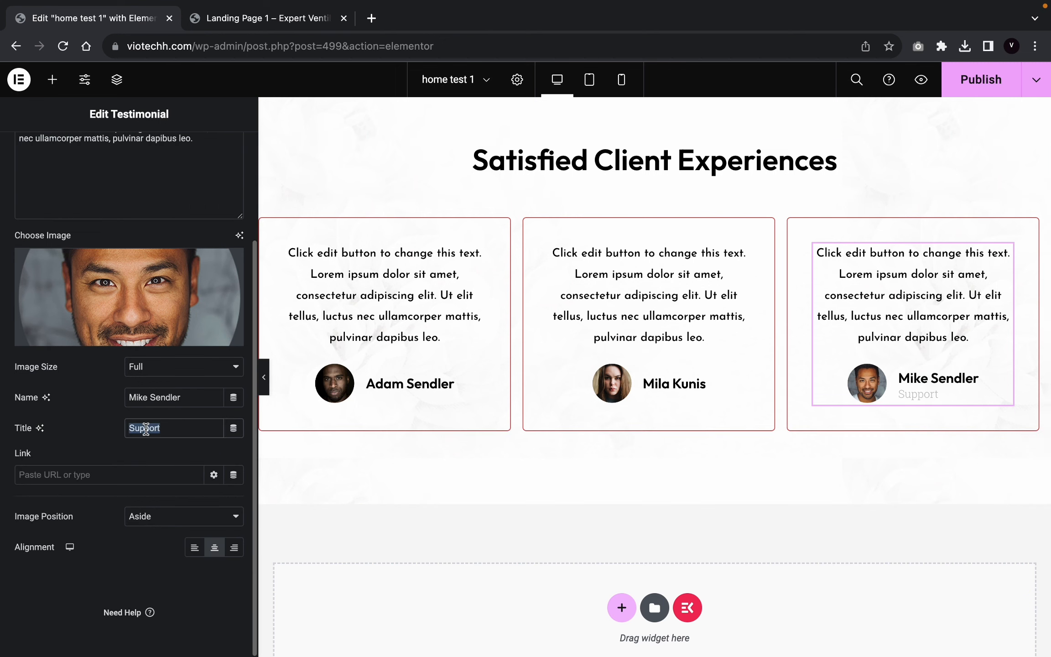
pyautogui.press('BackSpace')
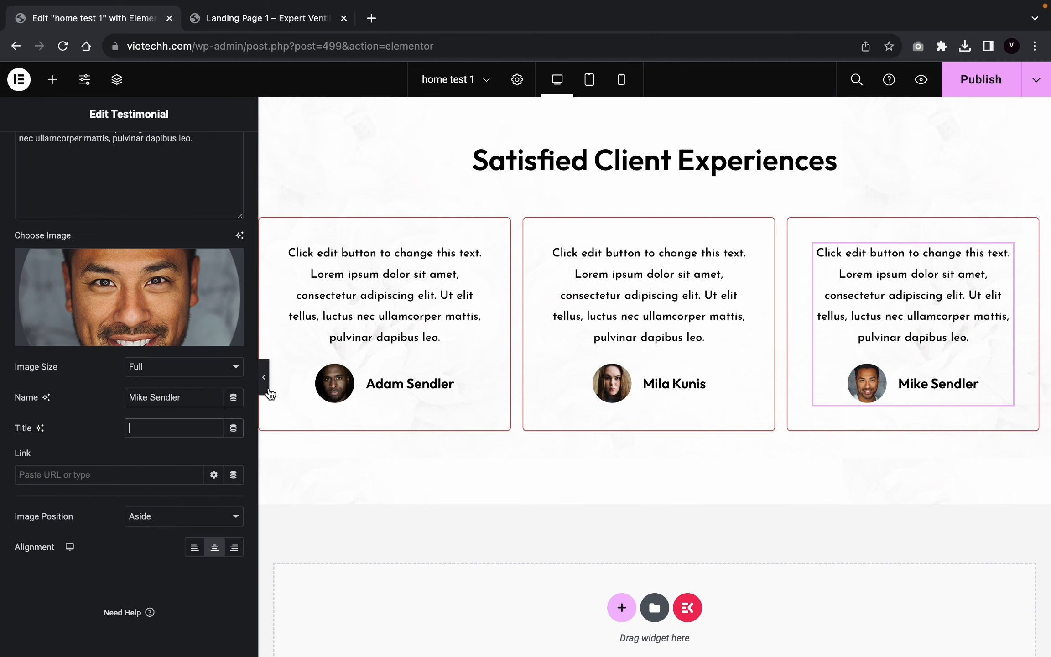
pyautogui.click(266, 386)
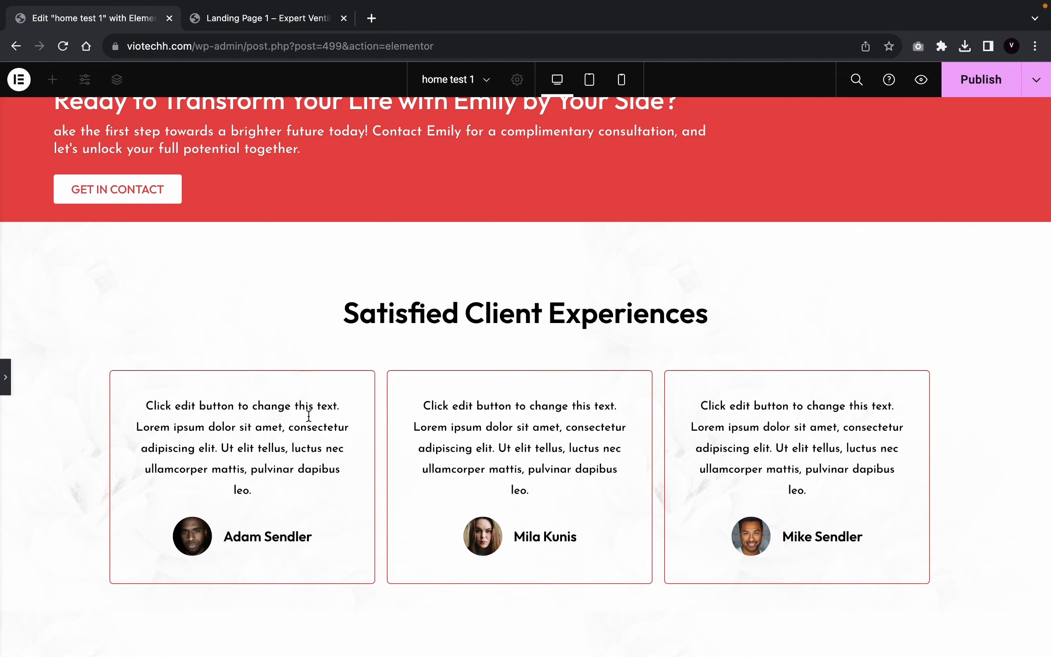
pyautogui.scroll(3, 363, 383)
pyautogui.scroll(-3, 364, 382)
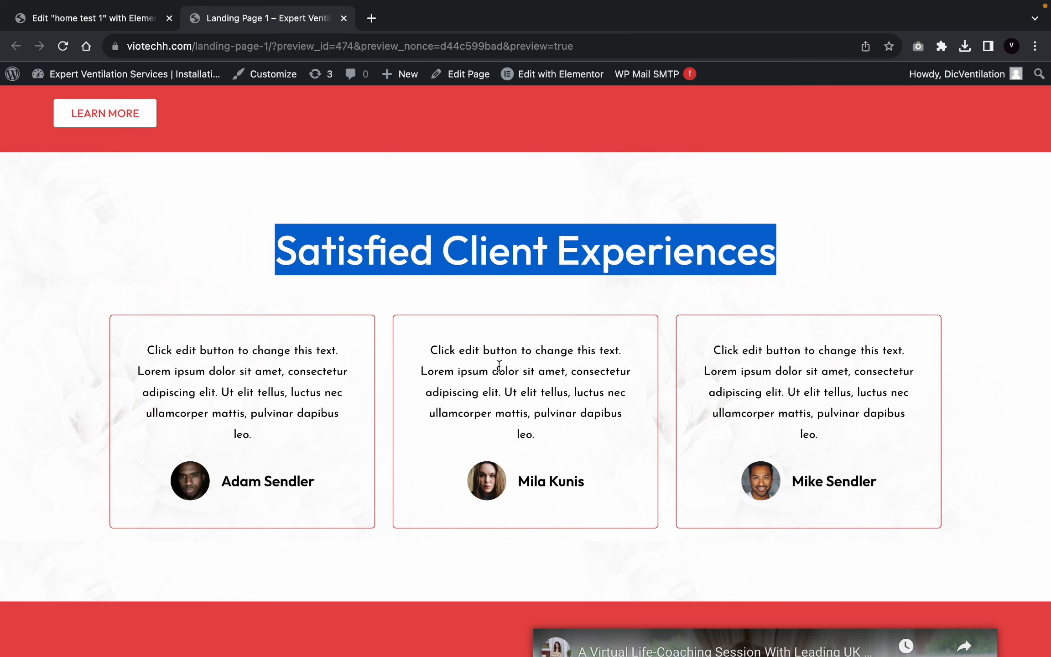
# Step: Check the section following the testimonials on the reference landing page and add a two-column section below the testimonials in the editor
pyautogui.scroll(-5, 499, 365)
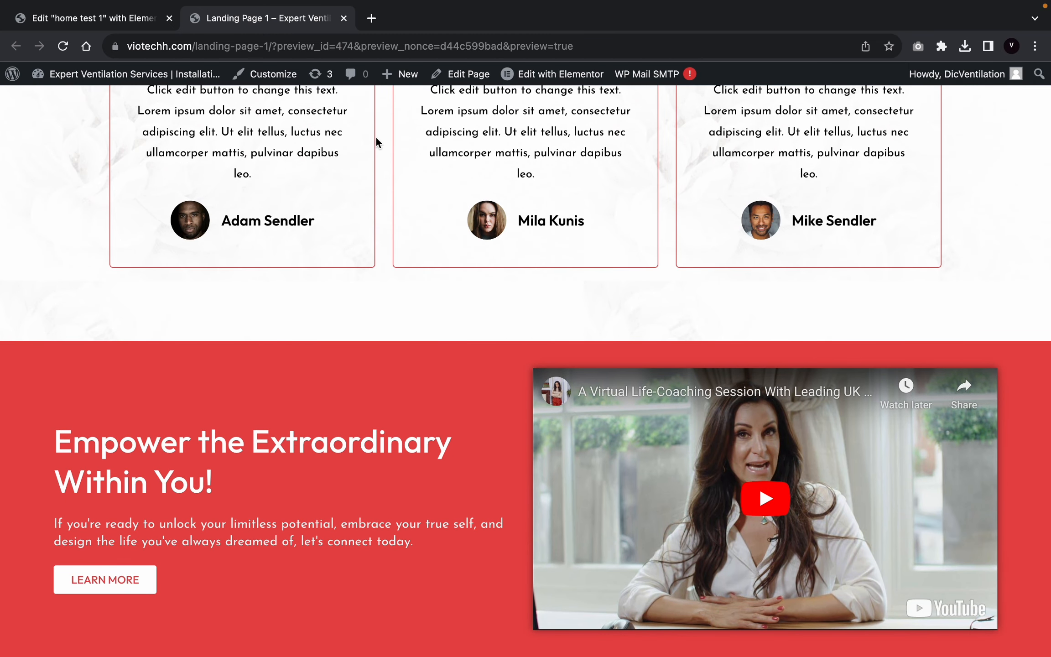
pyautogui.click(122, 22)
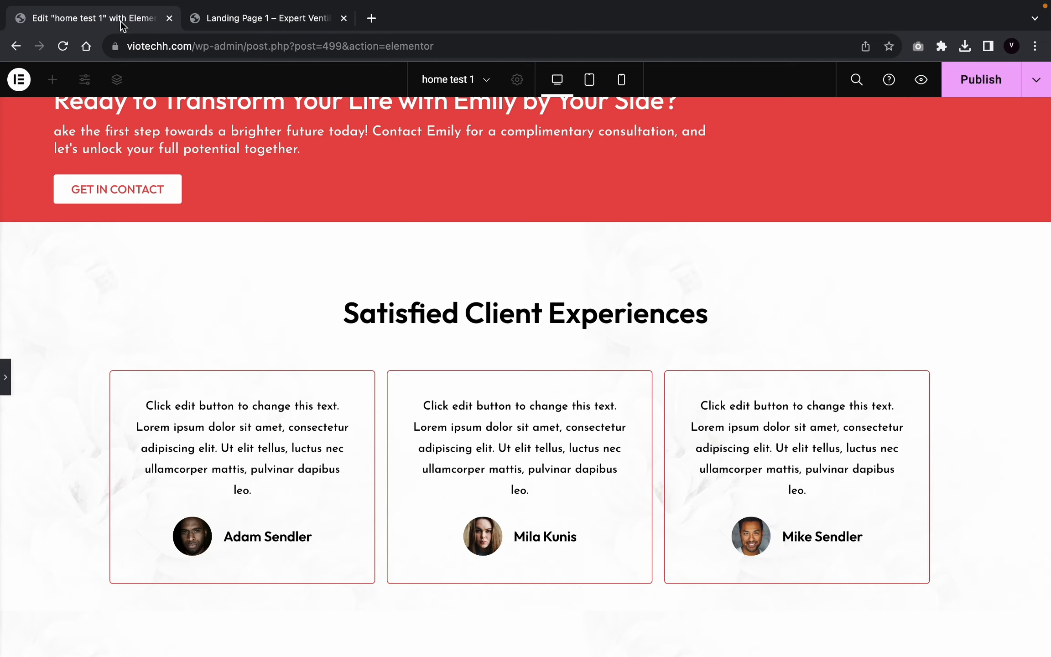
pyautogui.click(3, 390)
pyautogui.scroll(-5, 519, 534)
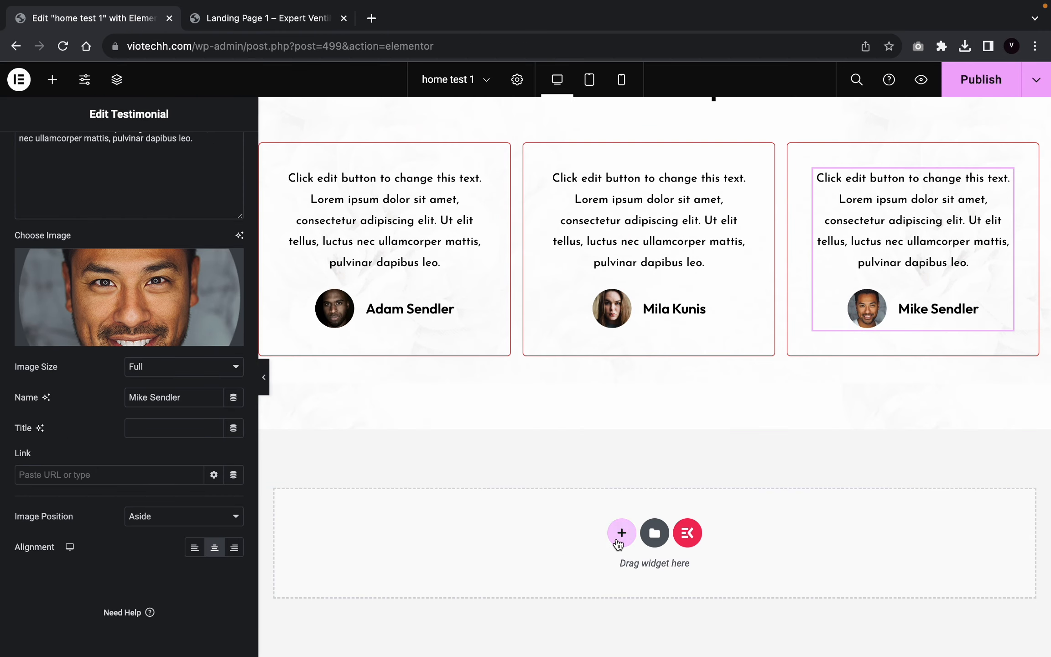
pyautogui.click(618, 543)
pyautogui.click(547, 568)
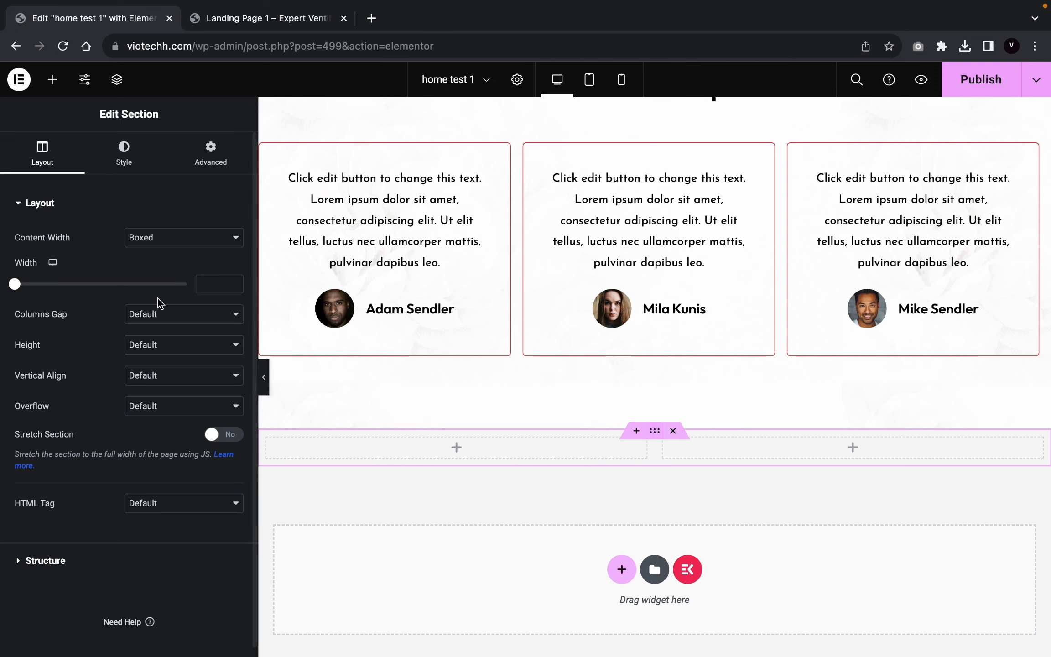
# Step: Set the new section's boxed content width to 1313 and its height to Min Height with a minimum of 450 px
pyautogui.click(209, 285)
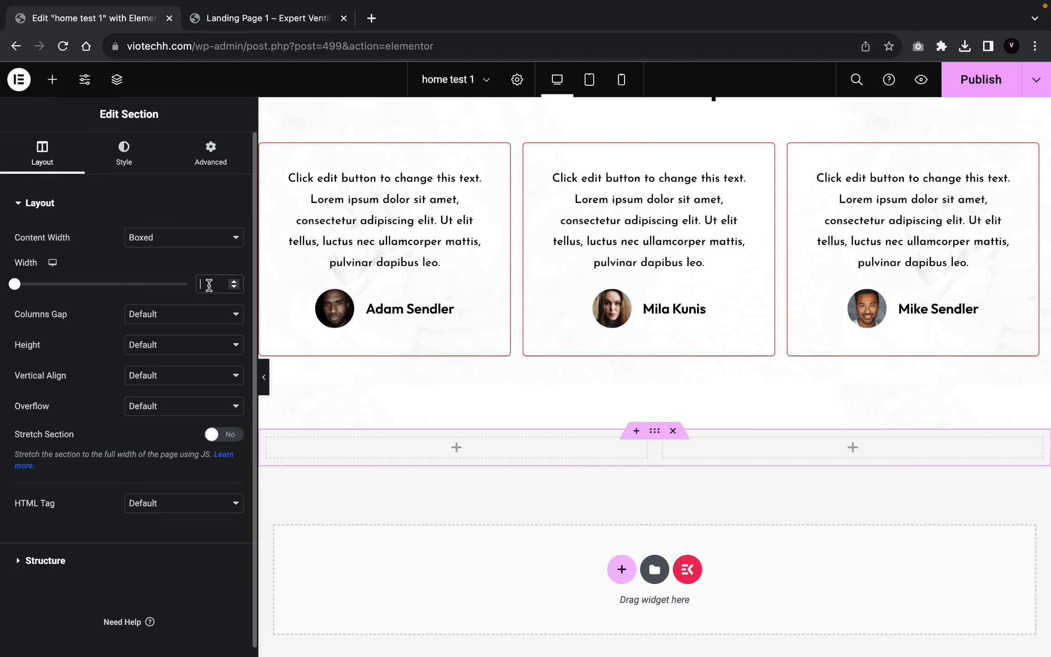
pyautogui.write('1313')
pyautogui.click(168, 345)
pyautogui.click(169, 373)
pyautogui.scroll(-6, 382, 459)
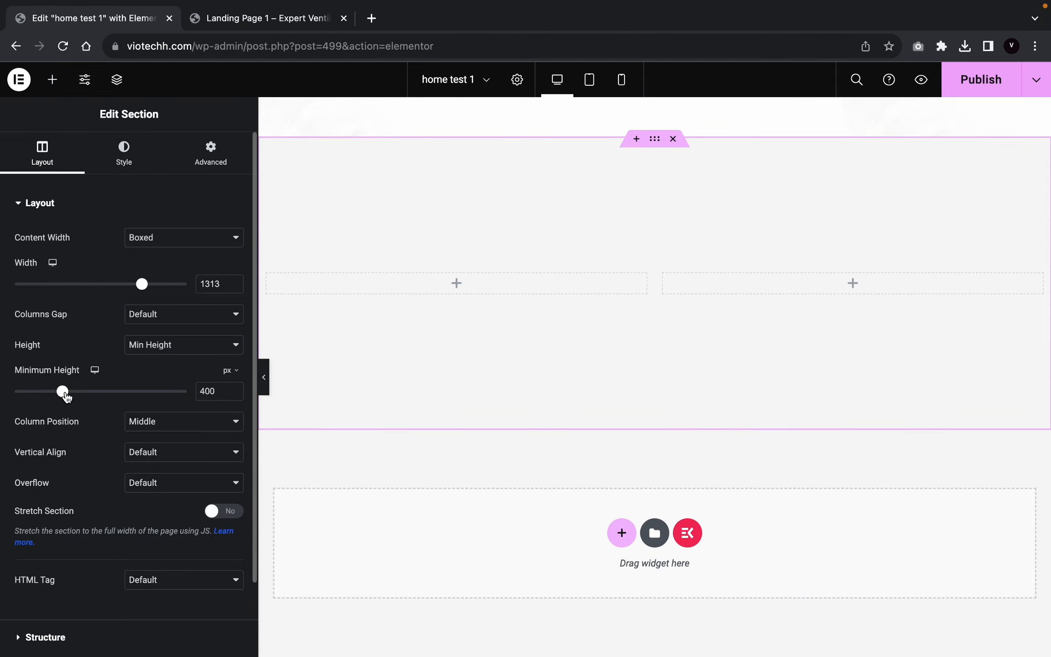
pyautogui.moveTo(65, 394); pyautogui.dragTo(72, 395)
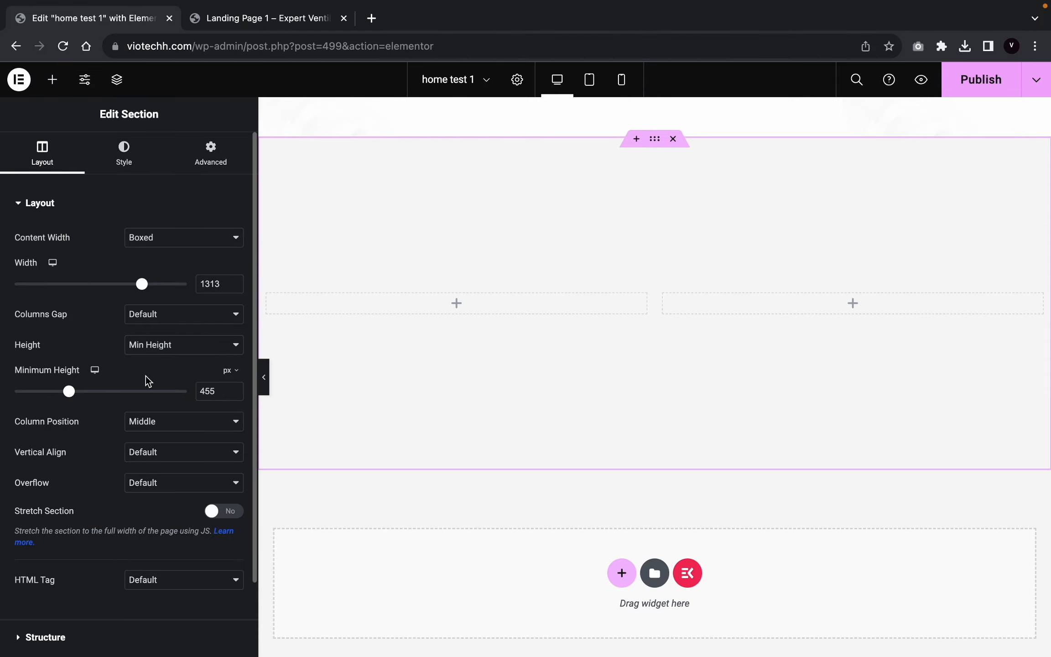
pyautogui.click(235, 395)
pyautogui.click(236, 395)
pyautogui.click(236, 395)
pyautogui.click(235, 395)
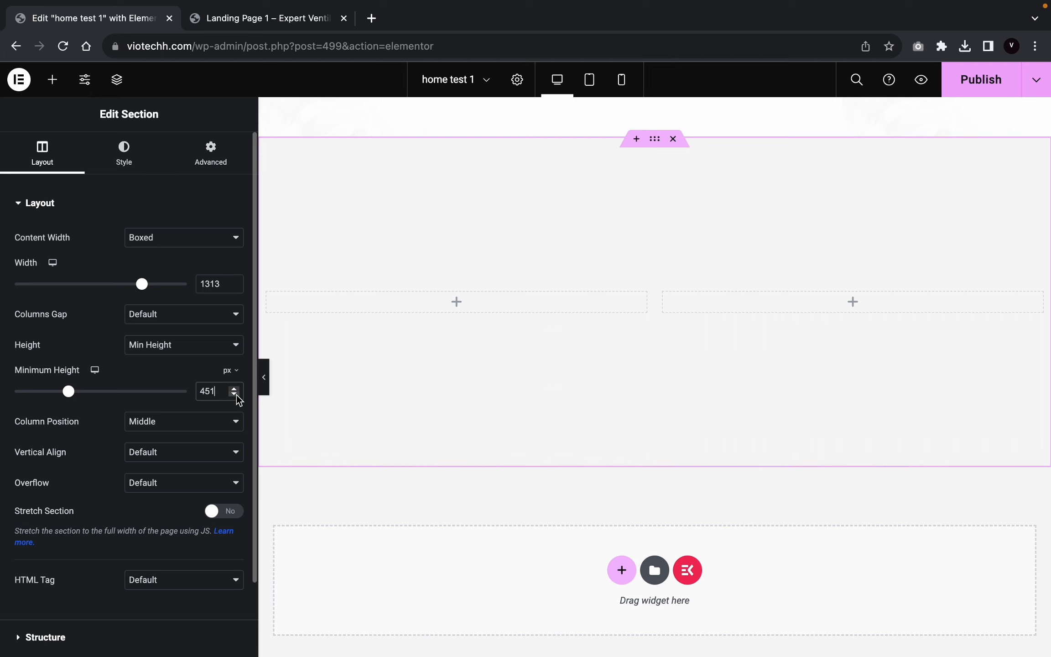
pyautogui.click(235, 395)
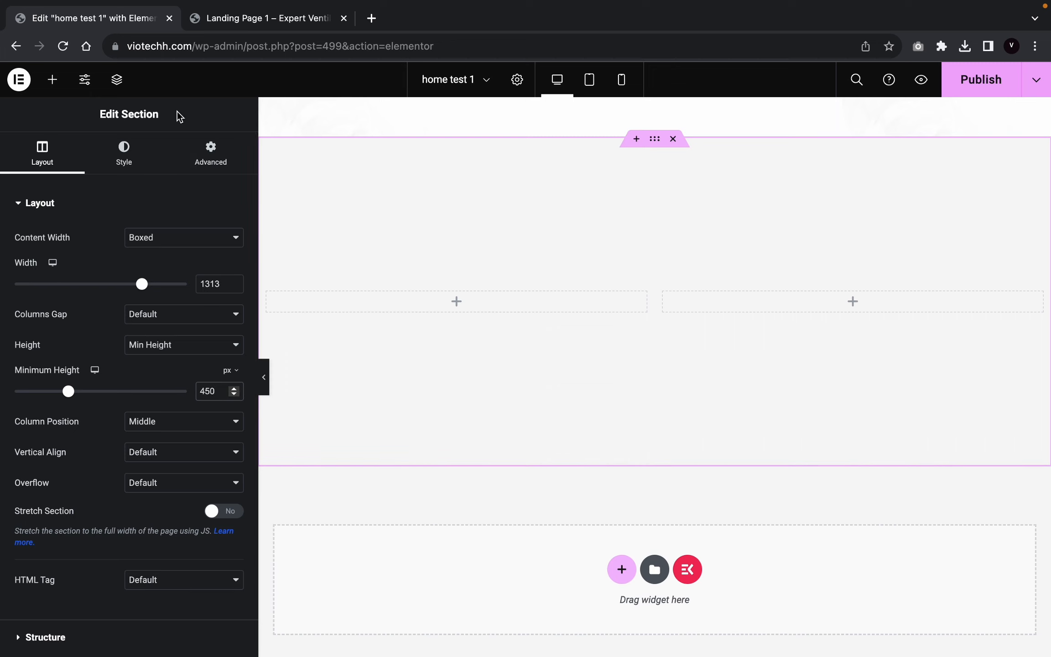
# Step: Find the EKIT Heading widget and place it in the first column of the new section
pyautogui.click(53, 81)
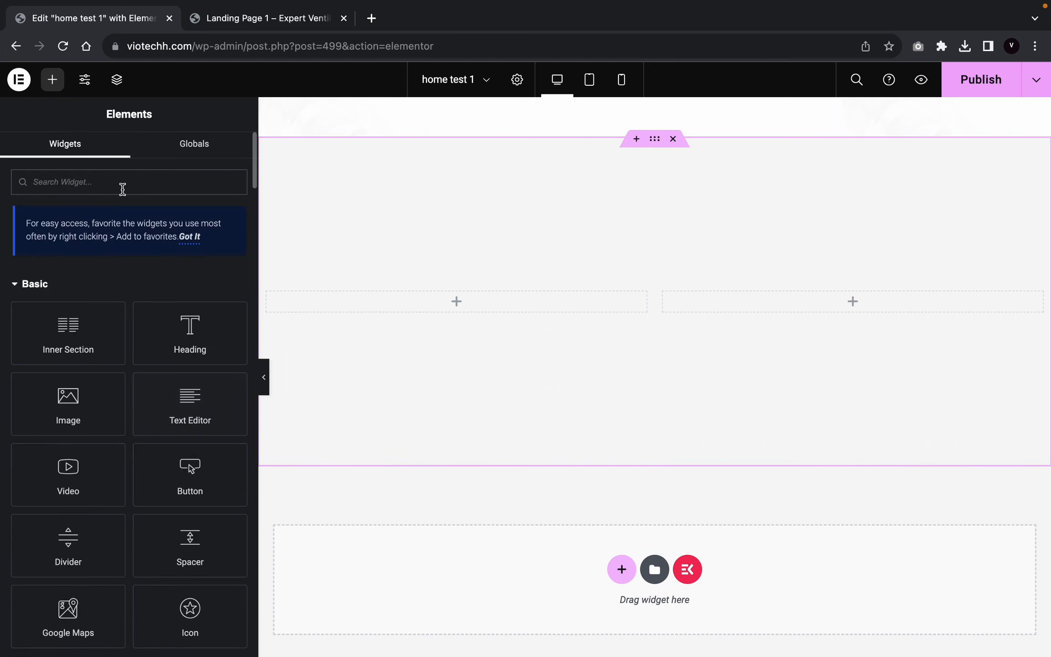
pyautogui.write('heading')
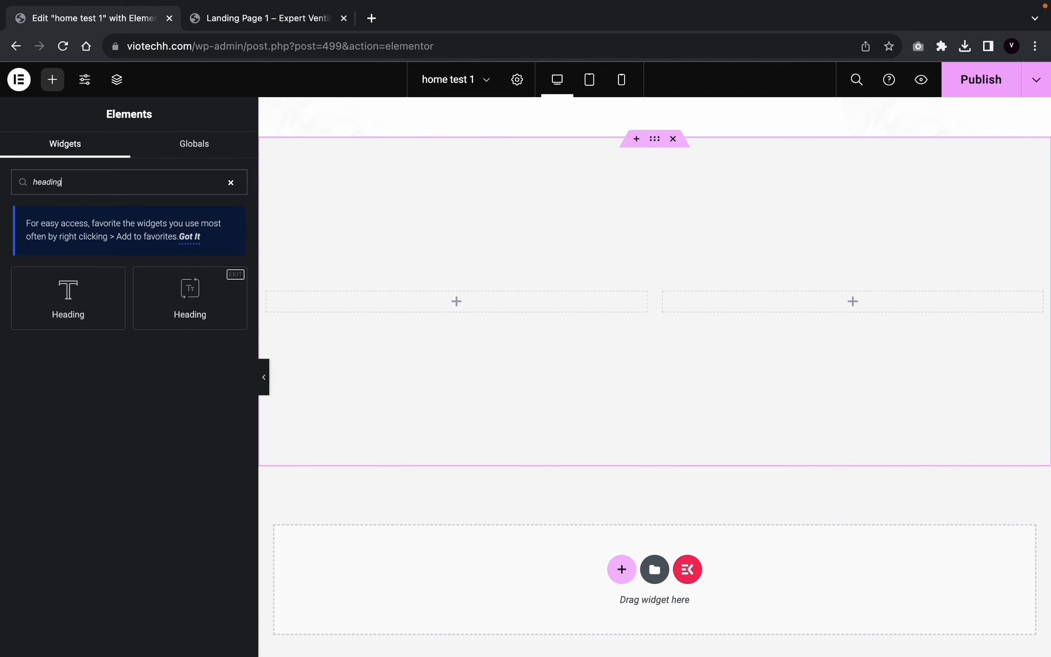
pyautogui.moveTo(198, 304); pyautogui.dragTo(400, 300)
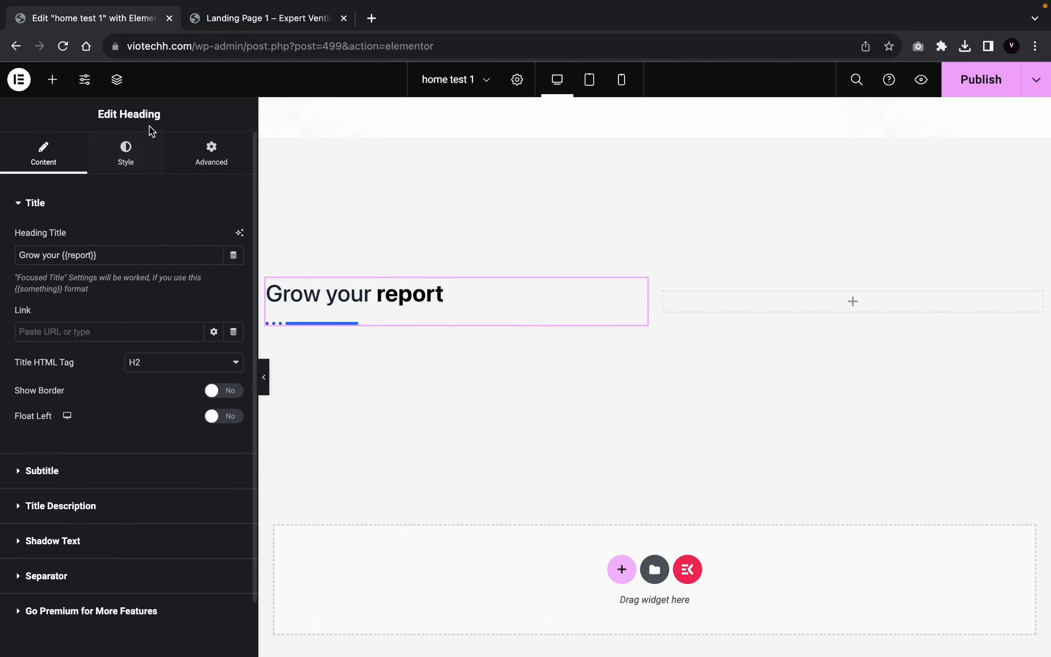
# Step: Give the new section a classic background in the global red and briefly preview it at full width
pyautogui.click(657, 142)
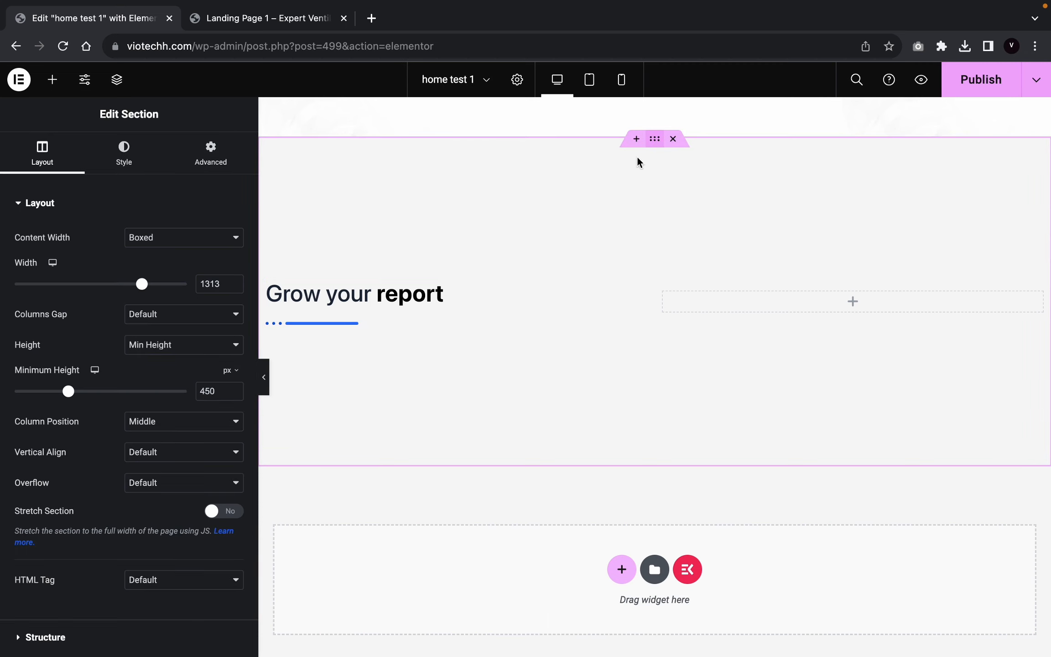
pyautogui.click(124, 153)
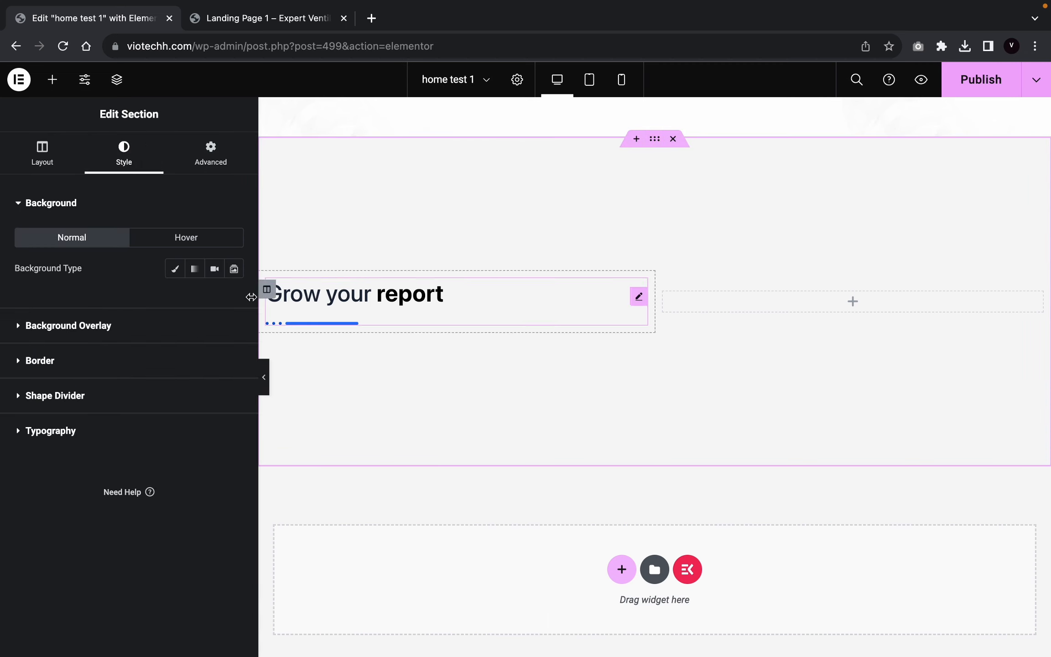
pyautogui.click(182, 276)
pyautogui.click(214, 299)
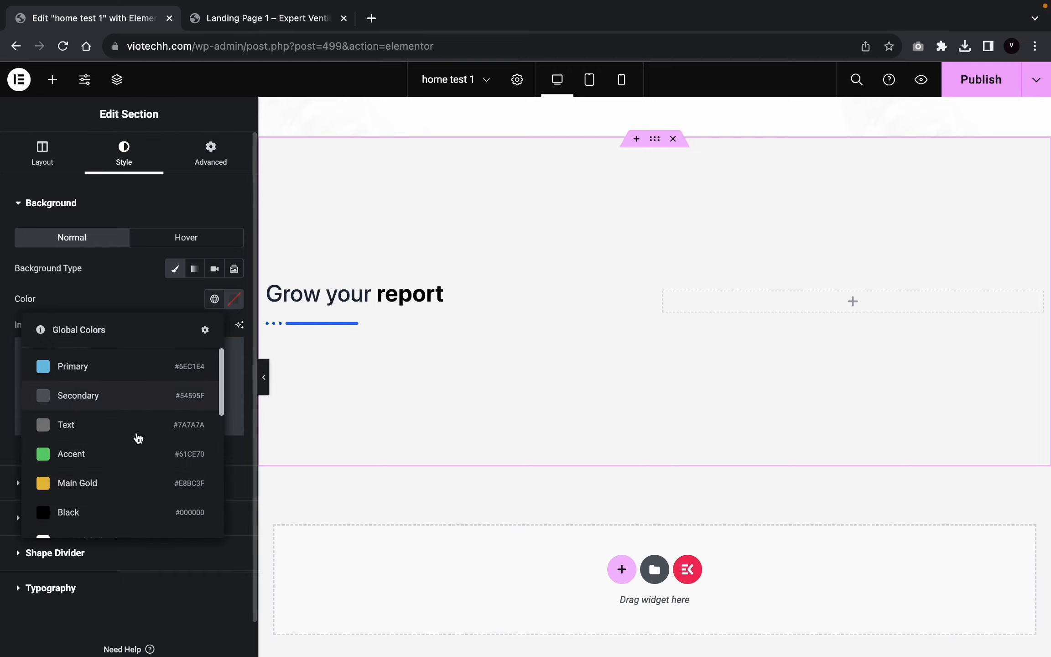
pyautogui.scroll(-3, 137, 447)
pyautogui.click(126, 451)
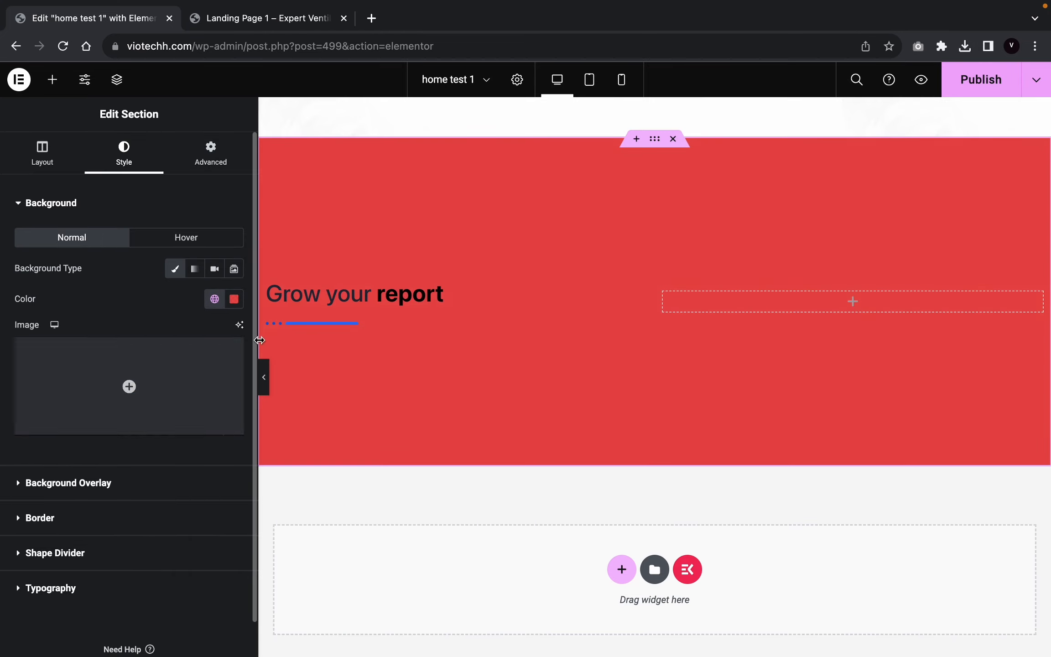
pyautogui.click(265, 379)
pyautogui.click(5, 379)
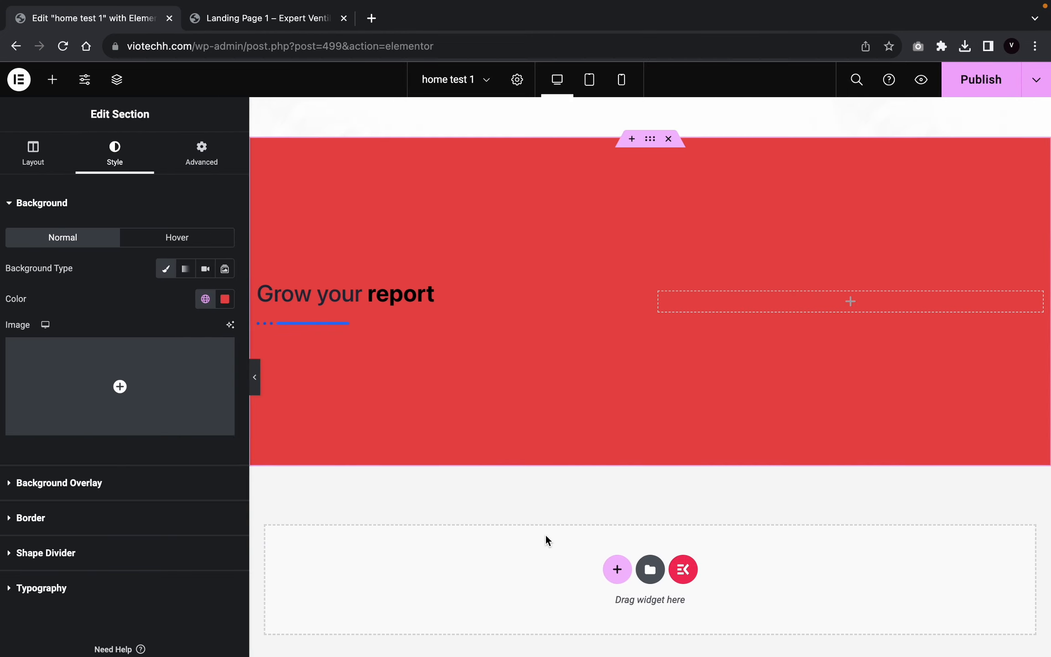
# Step: Copy the heading "Empower the Extraordinary Within You!" from the reference landing page and use it as the new heading's title
pyautogui.click(296, 23)
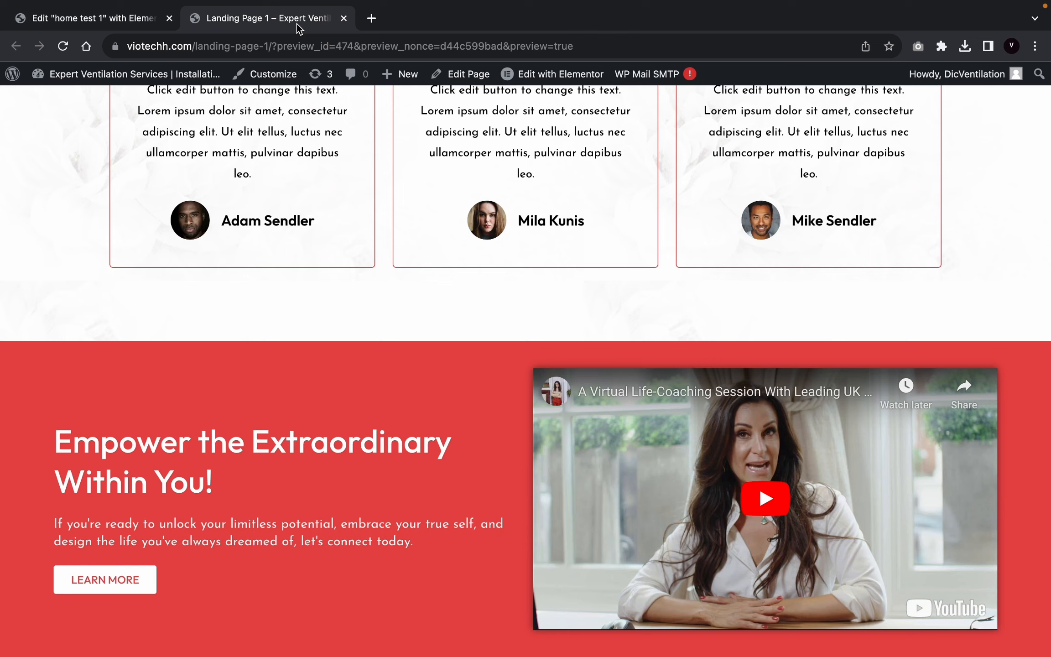
pyautogui.tripleClick(356, 465)
pyautogui.press('super+c')
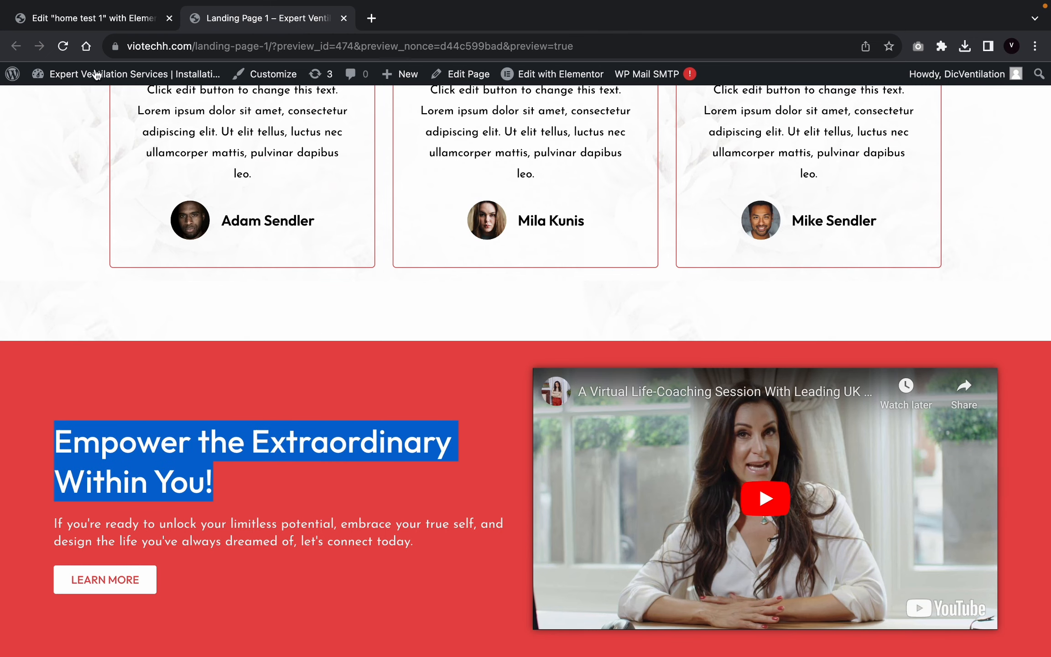
pyautogui.click(109, 18)
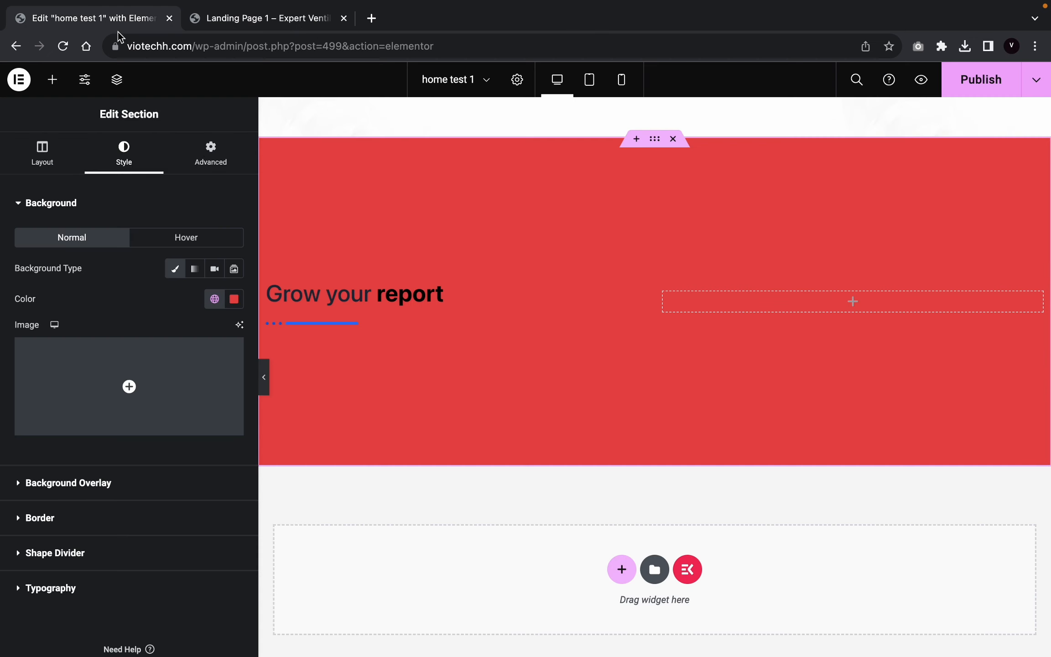
pyautogui.click(410, 297)
pyautogui.tripleClick(93, 254)
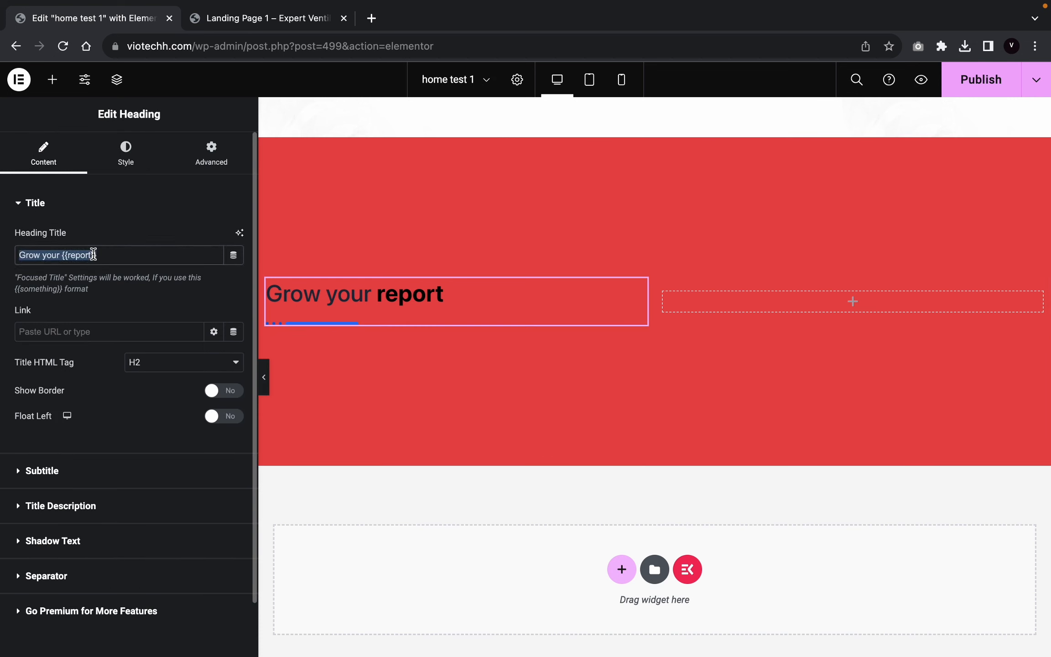
pyautogui.press('super+v')
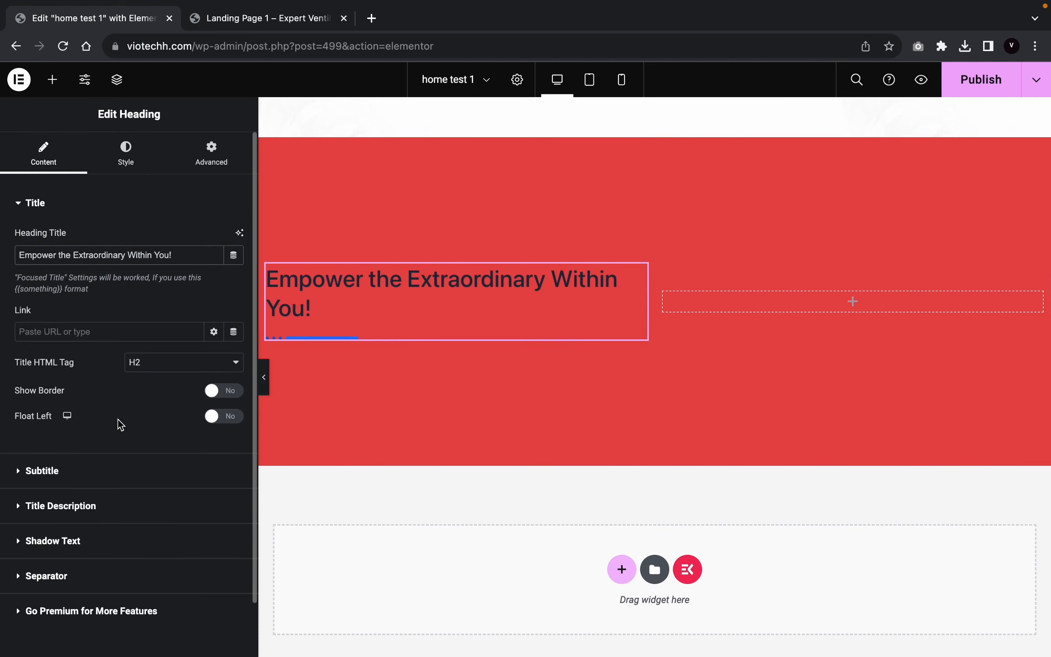
# Step: Turn off the separator of the "Empower the Extraordinary Within You!" heading
pyautogui.click(94, 508)
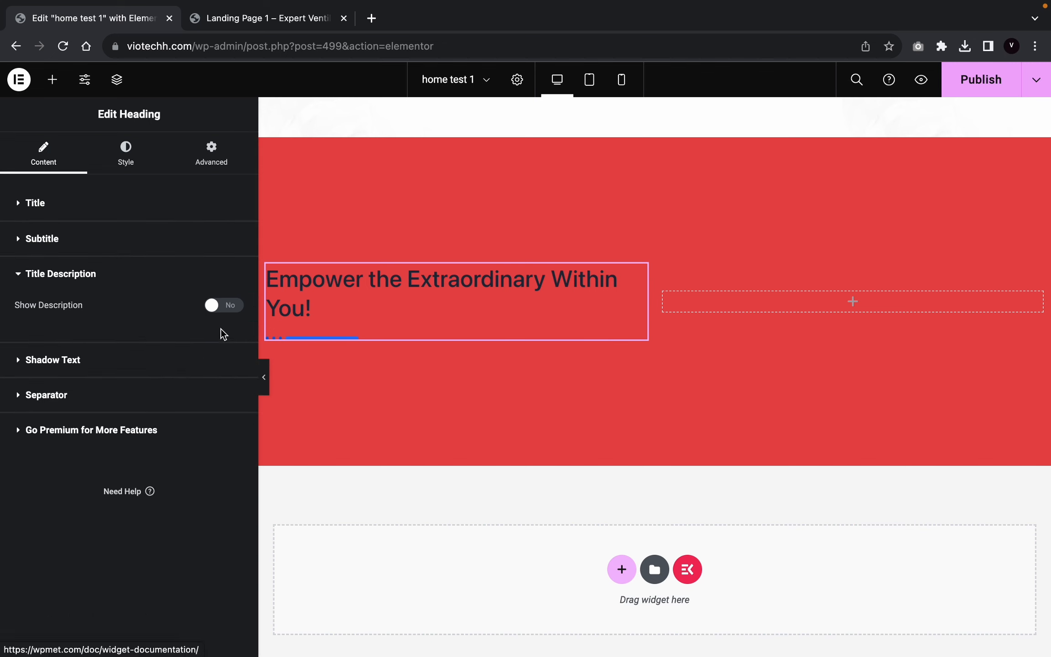
pyautogui.click(93, 420)
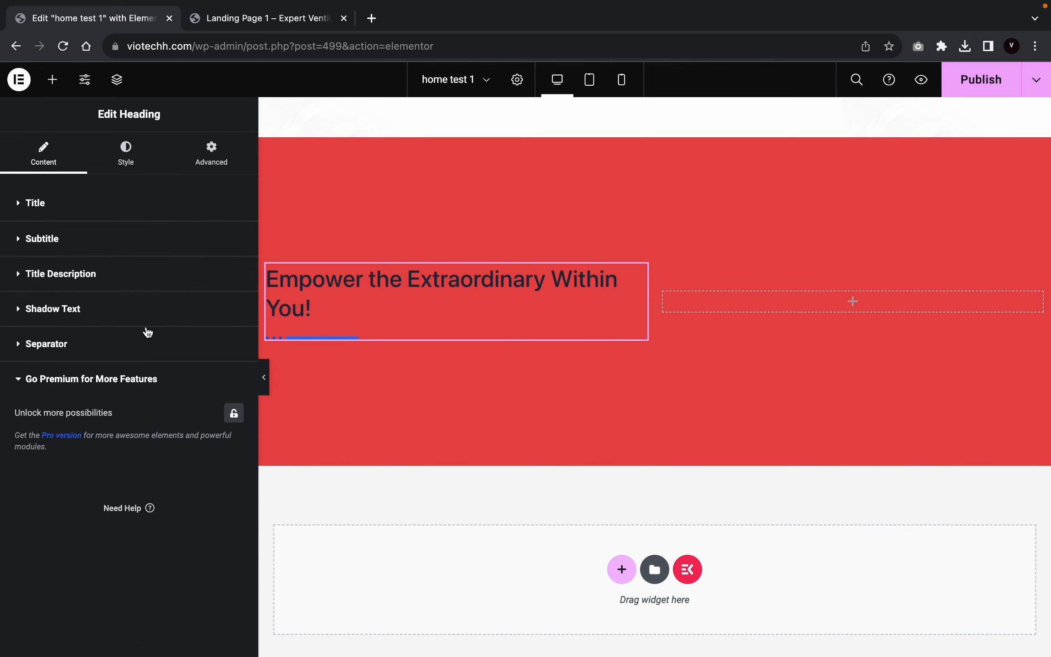
pyautogui.click(144, 344)
pyautogui.click(225, 376)
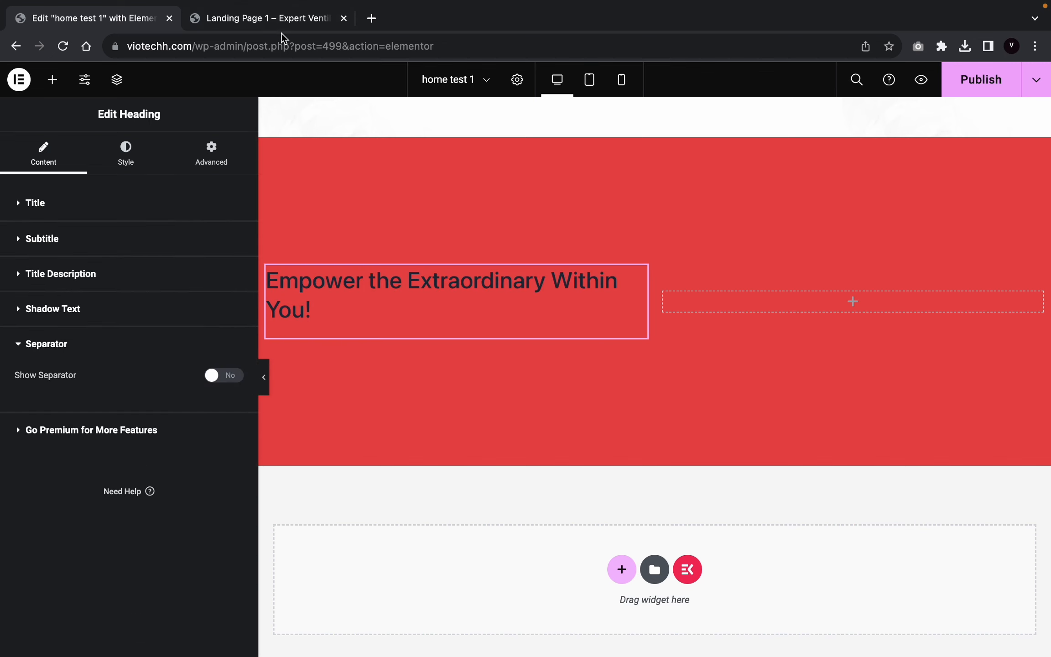
# Step: Enable the heading's title description and fill it with the "If you're ready to unlock your limitless potential..." paragraph copied from the reference landing page
pyautogui.click(288, 23)
pyautogui.tripleClick(245, 530)
pyautogui.hotkey('ctrl', 'c')
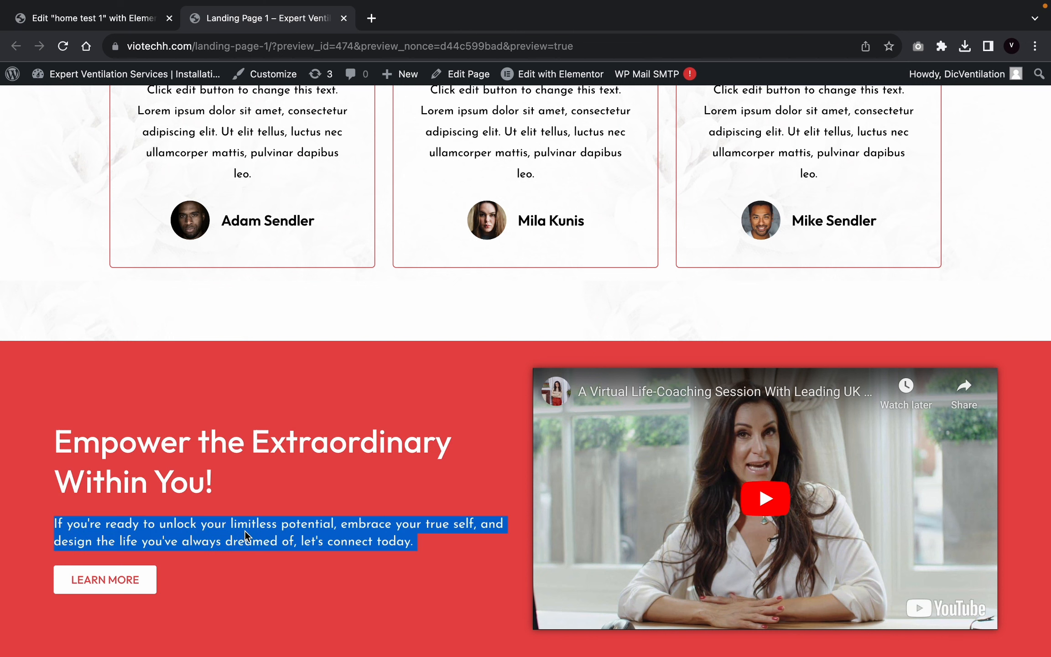
pyautogui.click(118, 20)
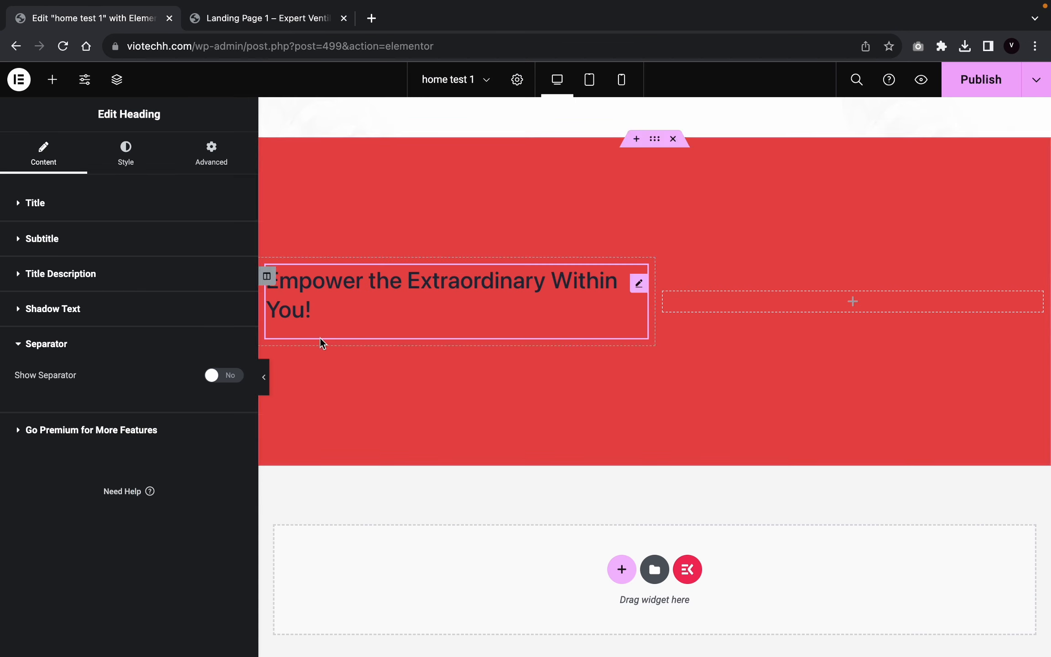
pyautogui.click(64, 273)
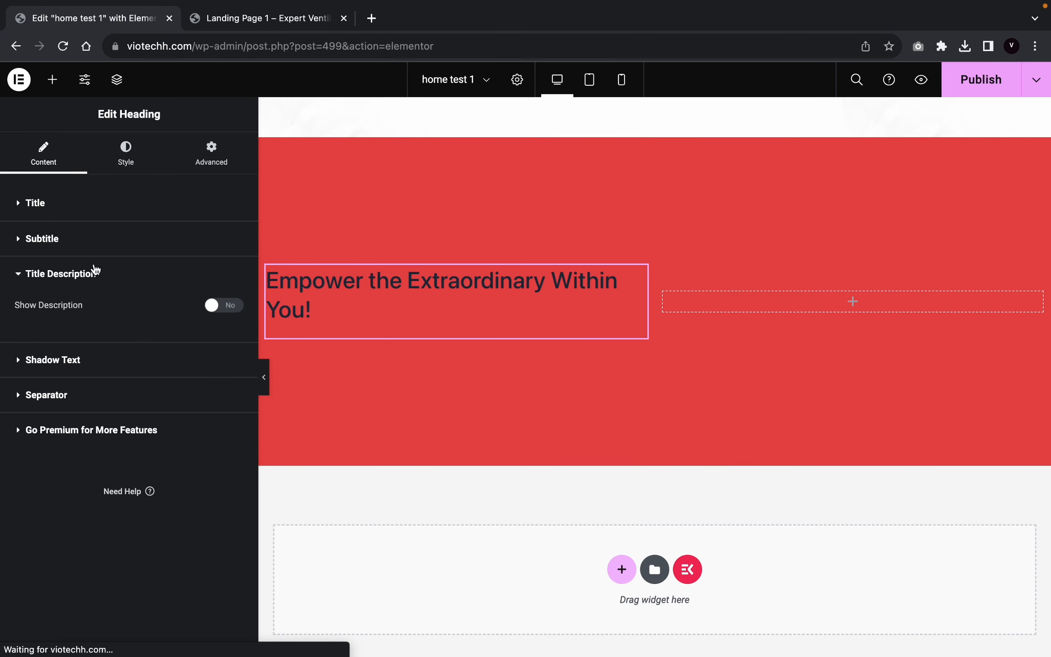
pyautogui.click(225, 306)
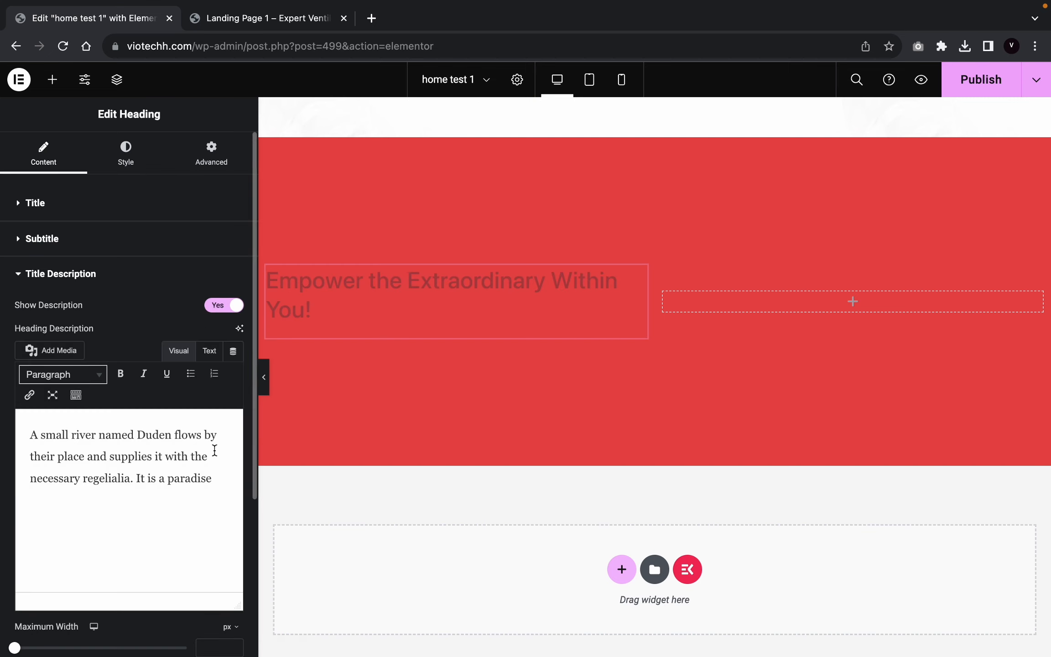
pyautogui.tripleClick(158, 454)
pyautogui.hotkey('ctrl', 'v')
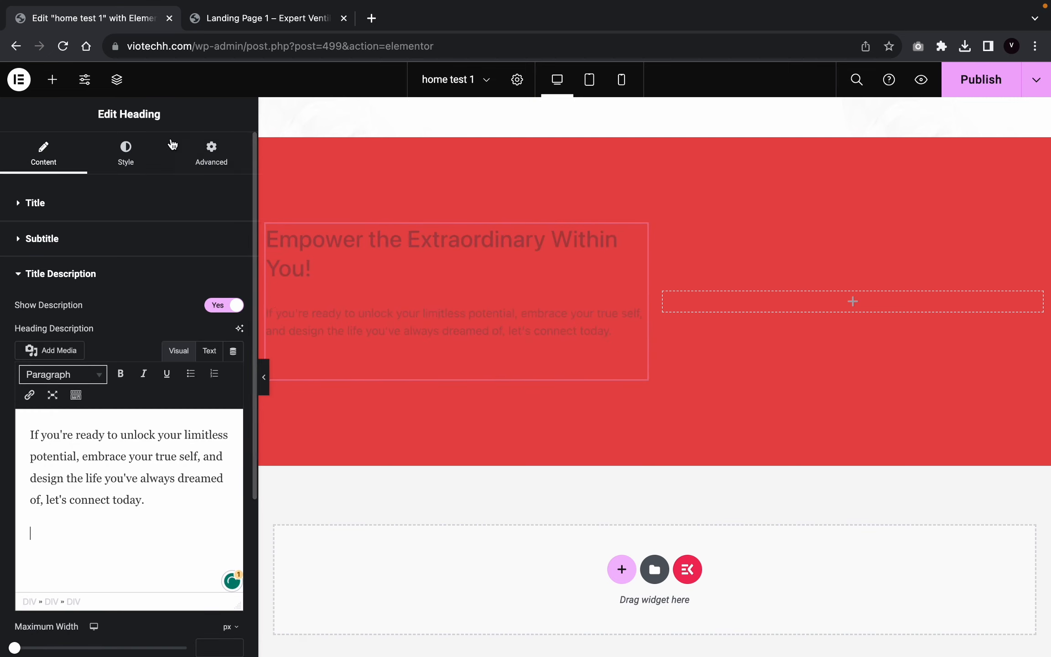
# Step: Set the heading's title color to the global white Theme Color 6 (#FFFFFF)
pyautogui.click(122, 170)
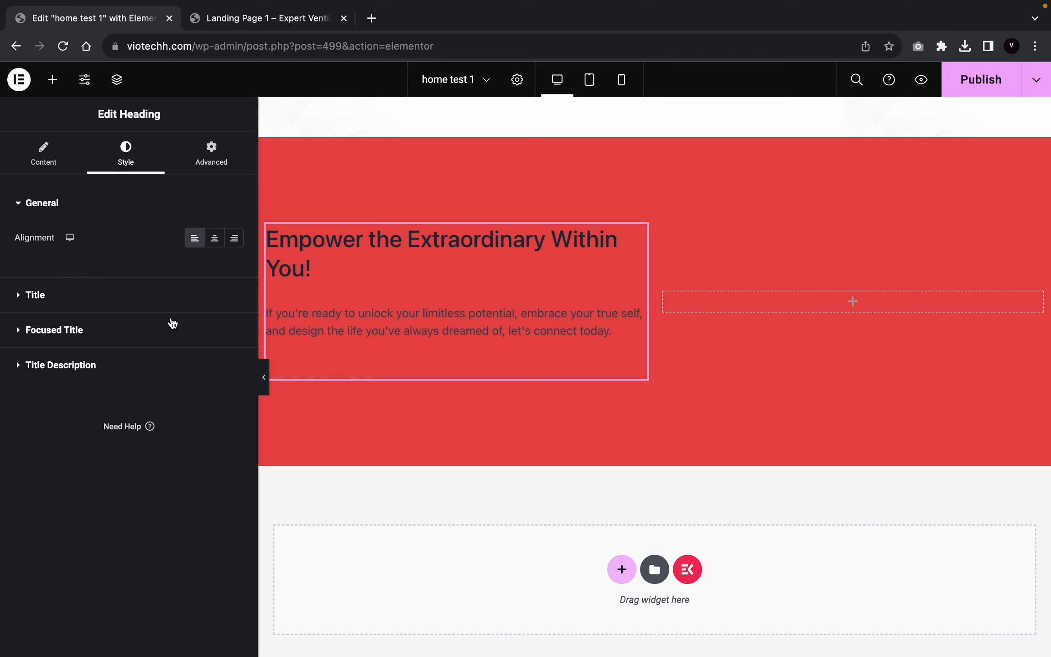
pyautogui.click(36, 296)
pyautogui.click(213, 267)
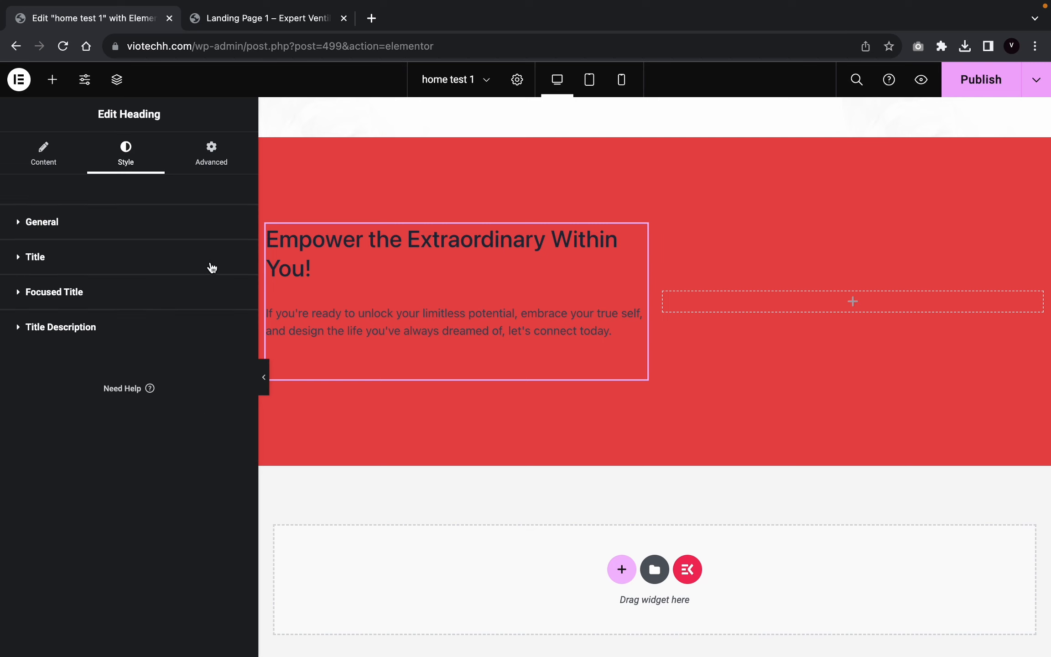
pyautogui.click(161, 253)
pyautogui.click(218, 294)
pyautogui.scroll(-3, 155, 461)
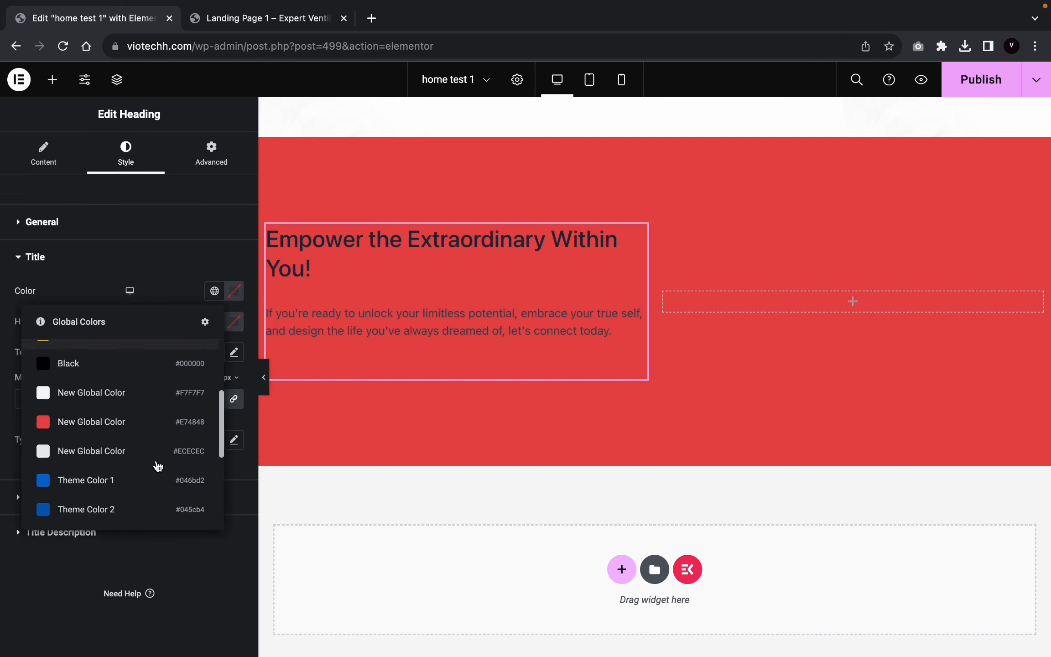
pyautogui.scroll(-3, 151, 447)
pyautogui.scroll(-3, 150, 449)
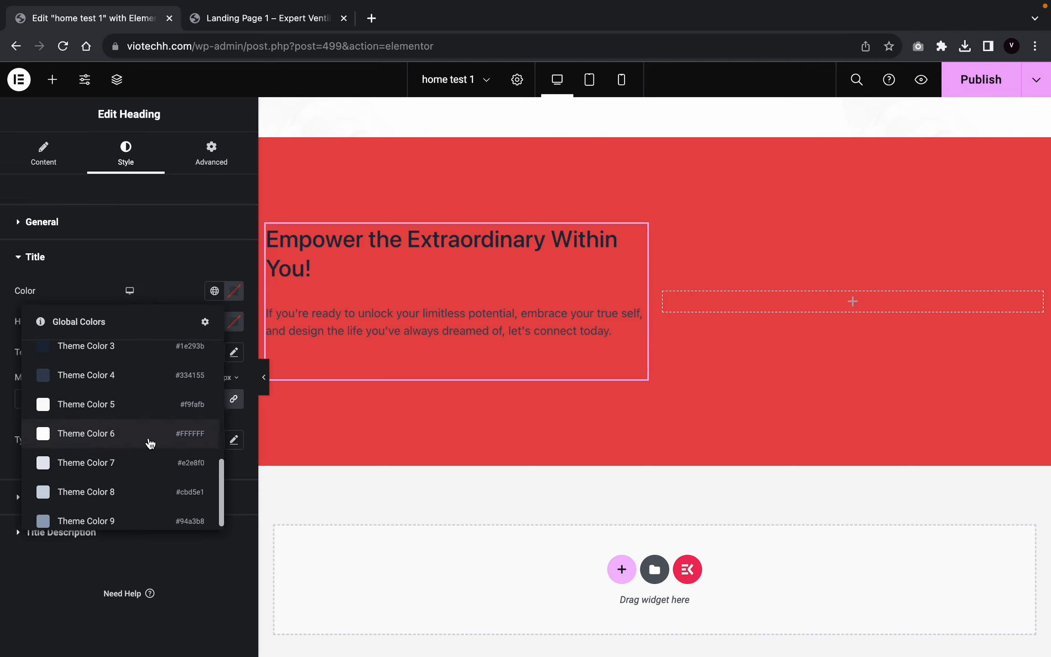
pyautogui.click(149, 438)
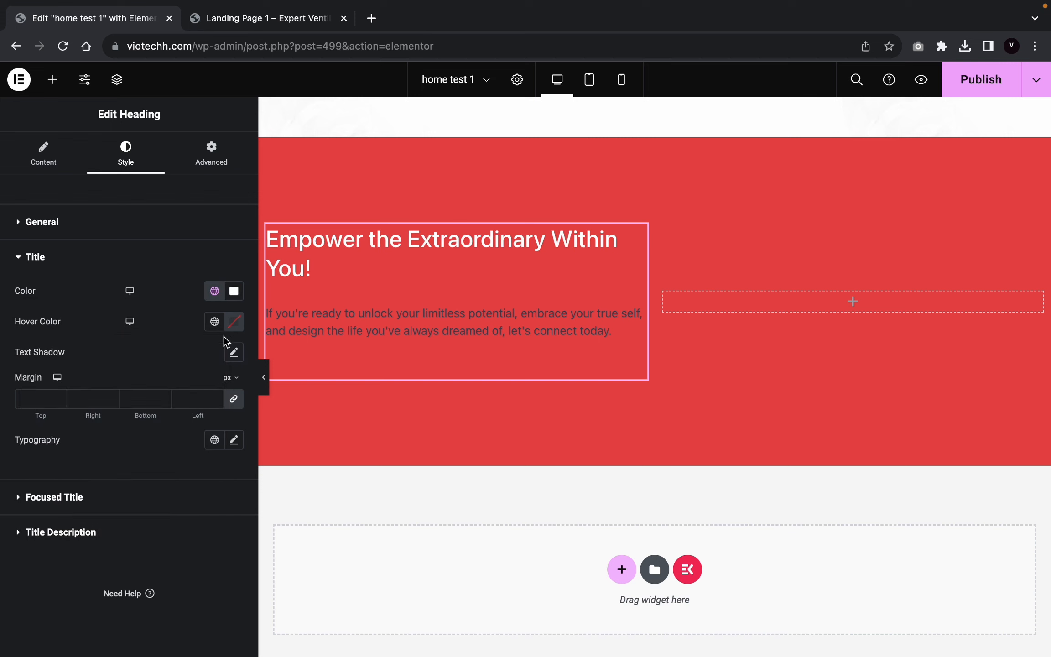
# Step: Set the heading's title typography to the Outfit font at 36 px
pyautogui.click(234, 440)
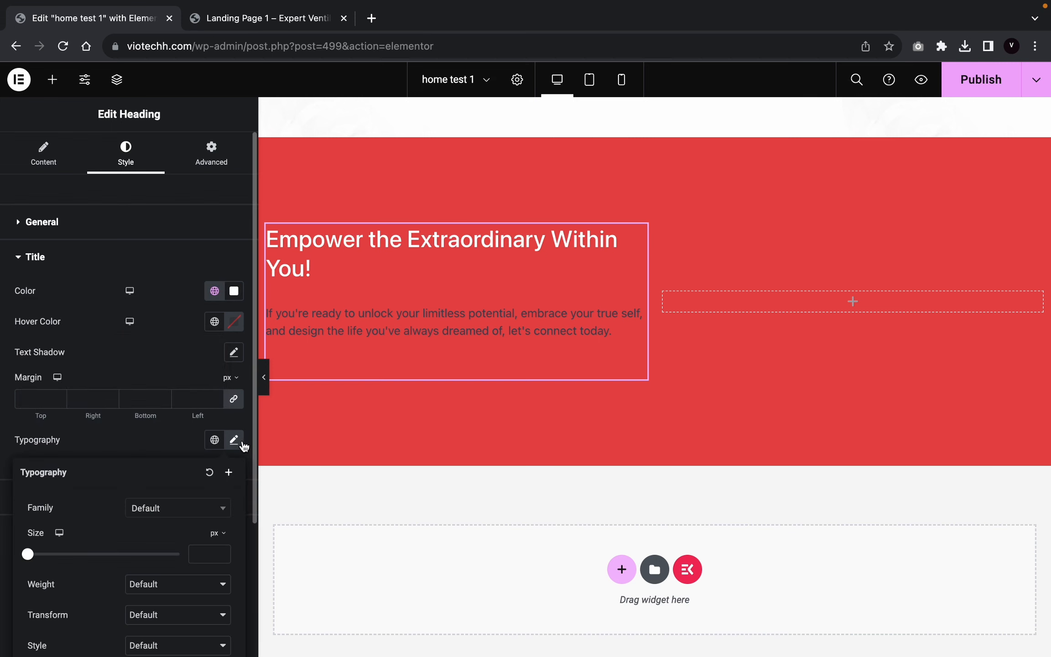
pyautogui.click(163, 509)
pyautogui.write('outf')
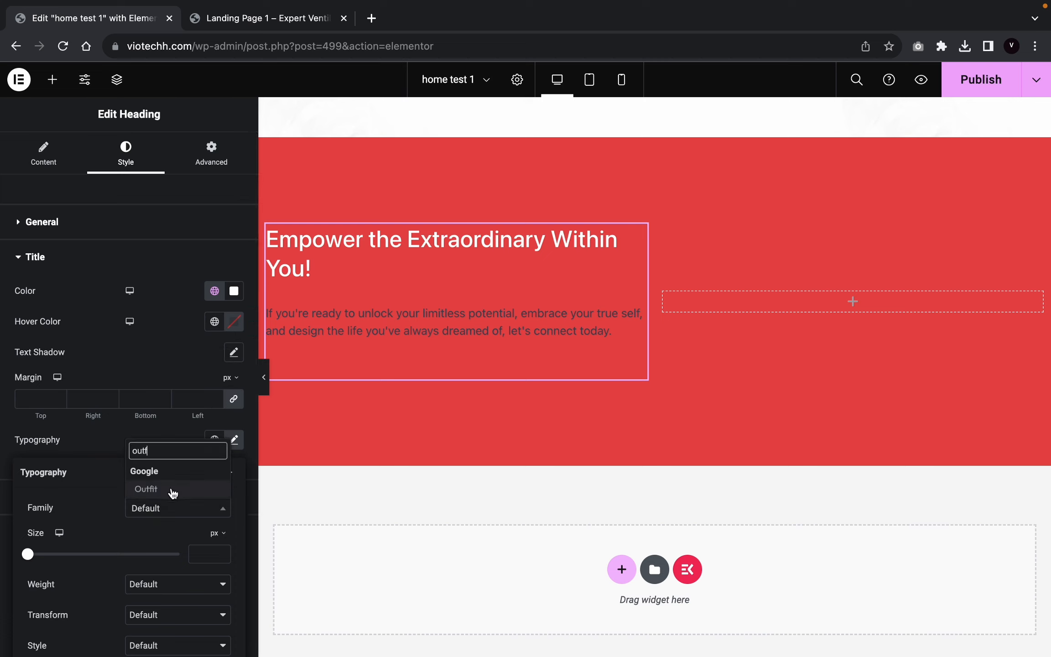
pyautogui.click(173, 490)
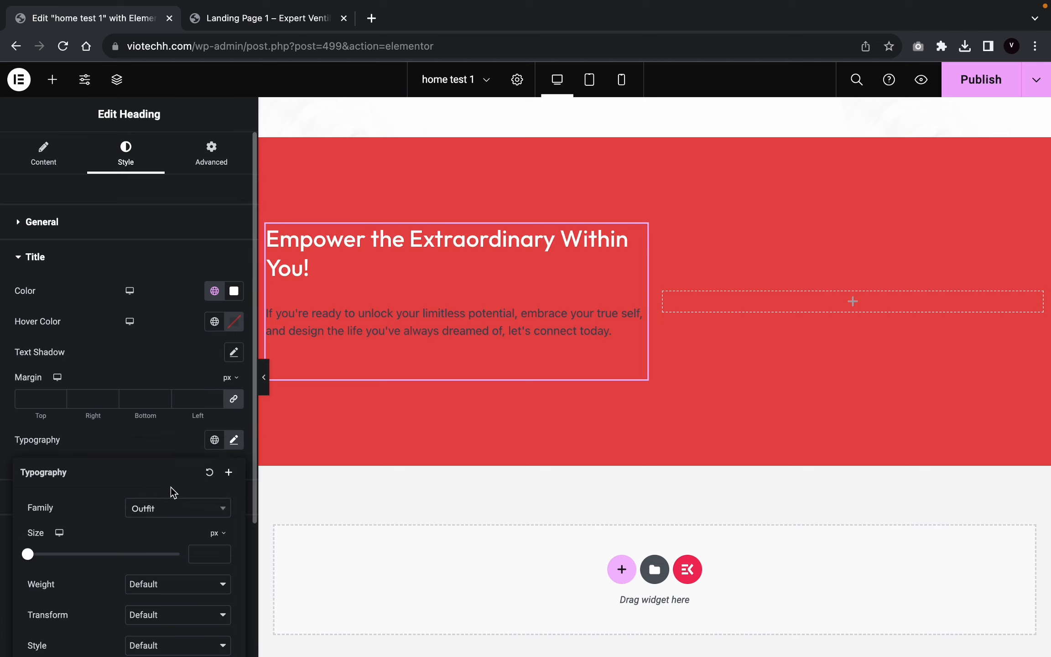
pyautogui.click(35, 554)
pyautogui.moveTo(35, 556); pyautogui.dragTo(58, 555)
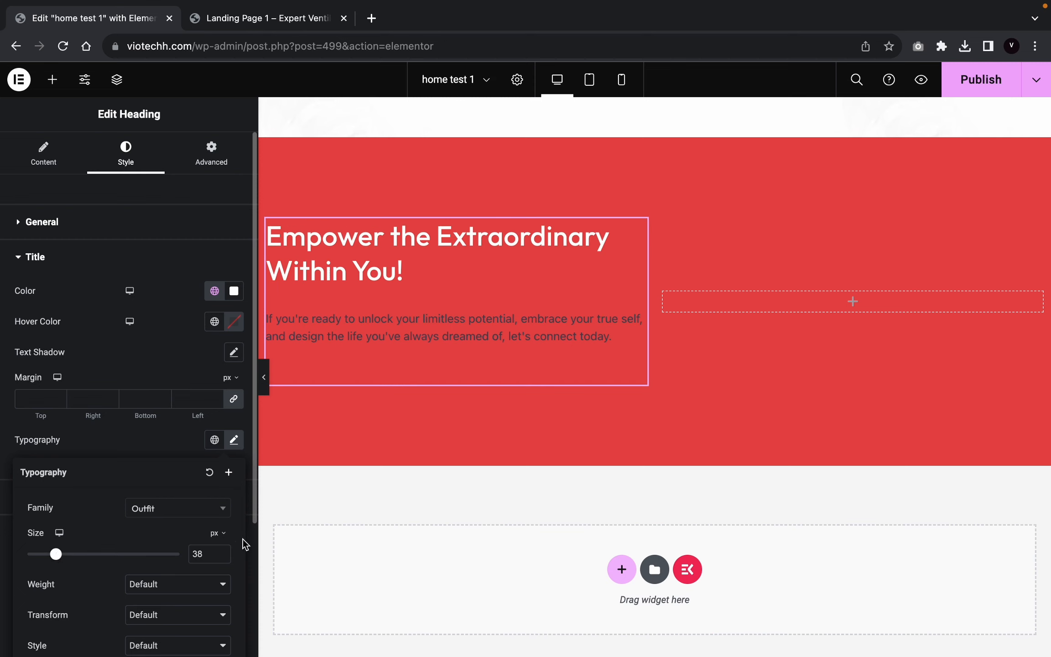
pyautogui.click(220, 557)
pyautogui.click(221, 557)
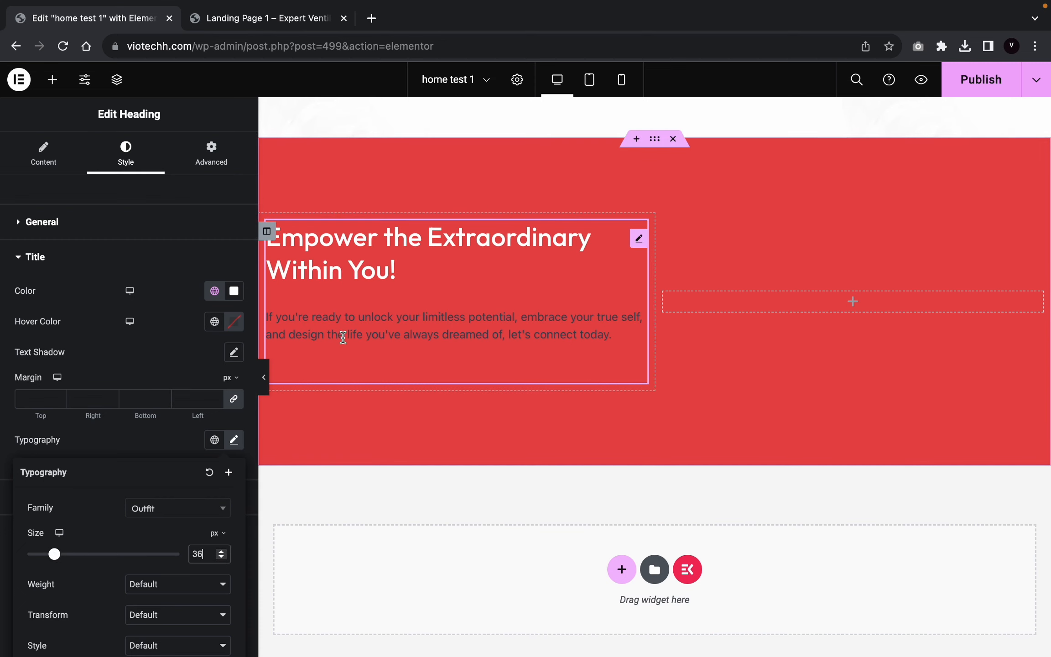
# Step: Set the heading's title description color to the global white
pyautogui.click(151, 378)
pyautogui.click(134, 527)
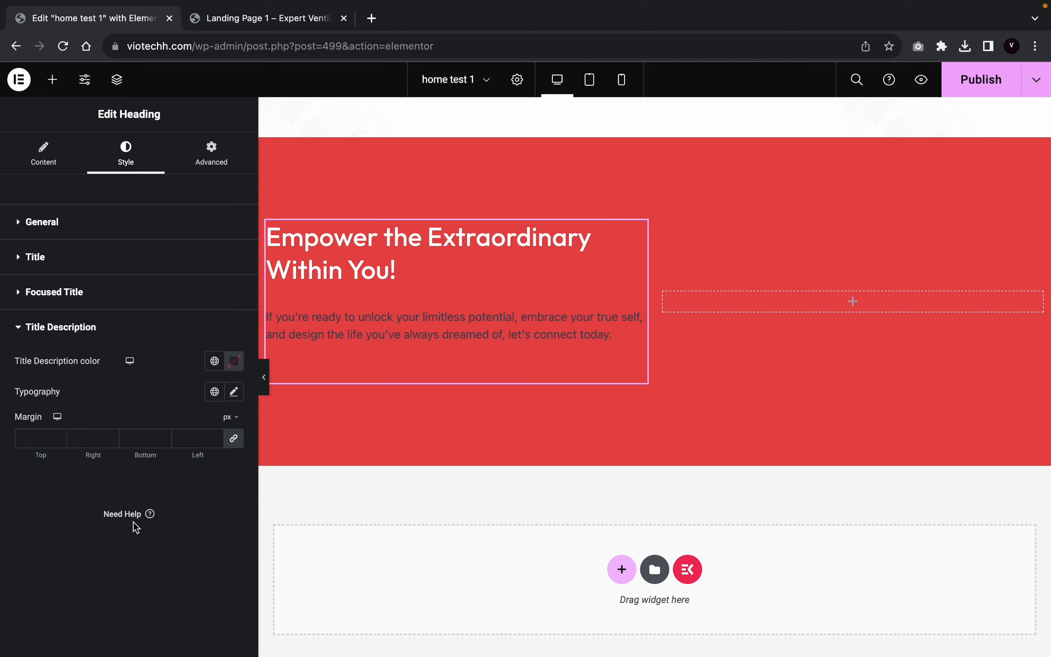
pyautogui.click(215, 362)
pyautogui.scroll(-3, 121, 529)
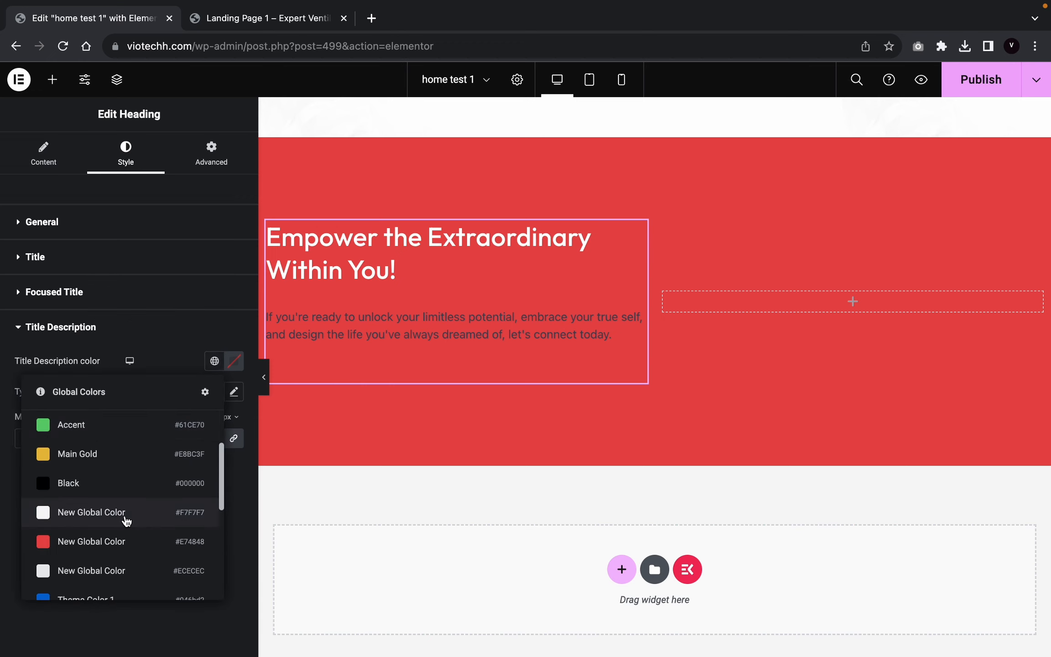
pyautogui.scroll(-3, 127, 522)
pyautogui.scroll(-4, 127, 522)
pyautogui.click(141, 498)
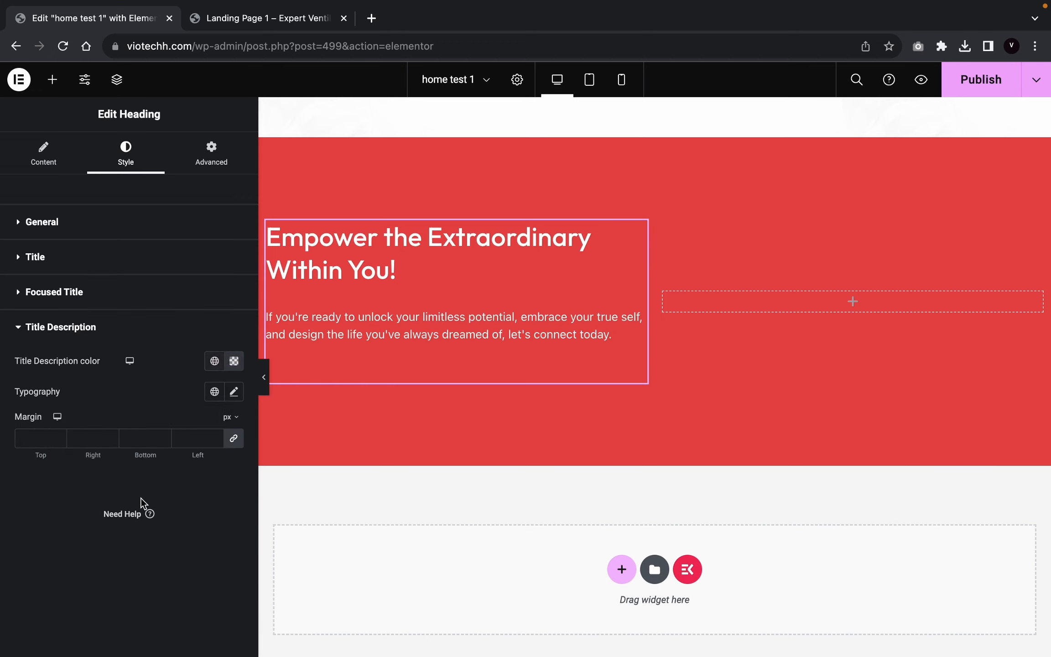
# Step: Set the title description's typography to Josefin Sans at 19 px and briefly preview the section at full width
pyautogui.click(232, 391)
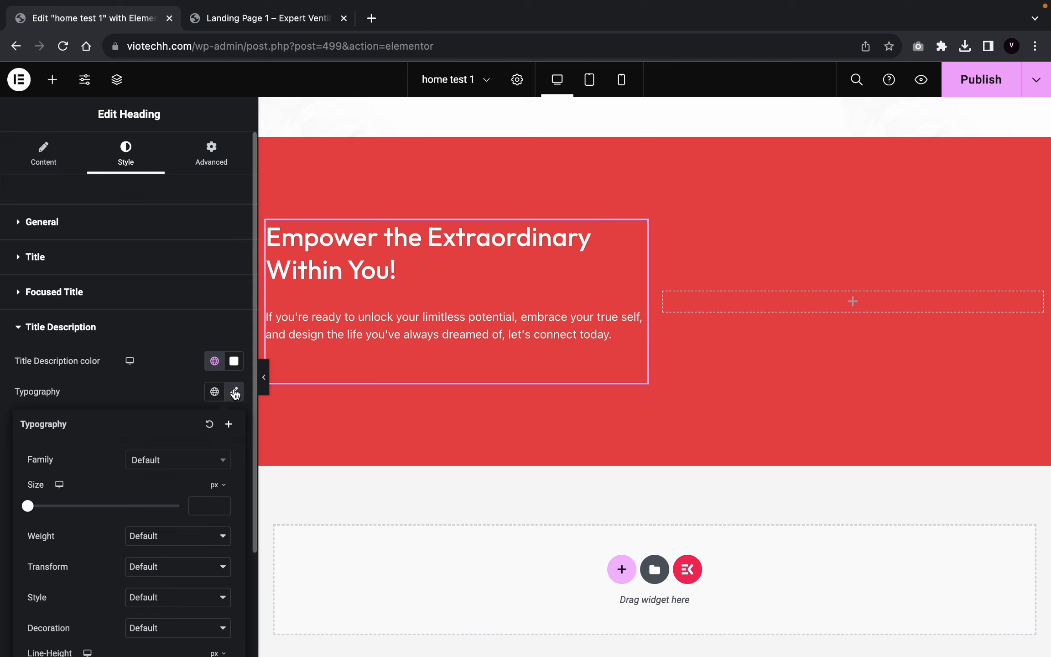
pyautogui.click(182, 459)
pyautogui.write('jos')
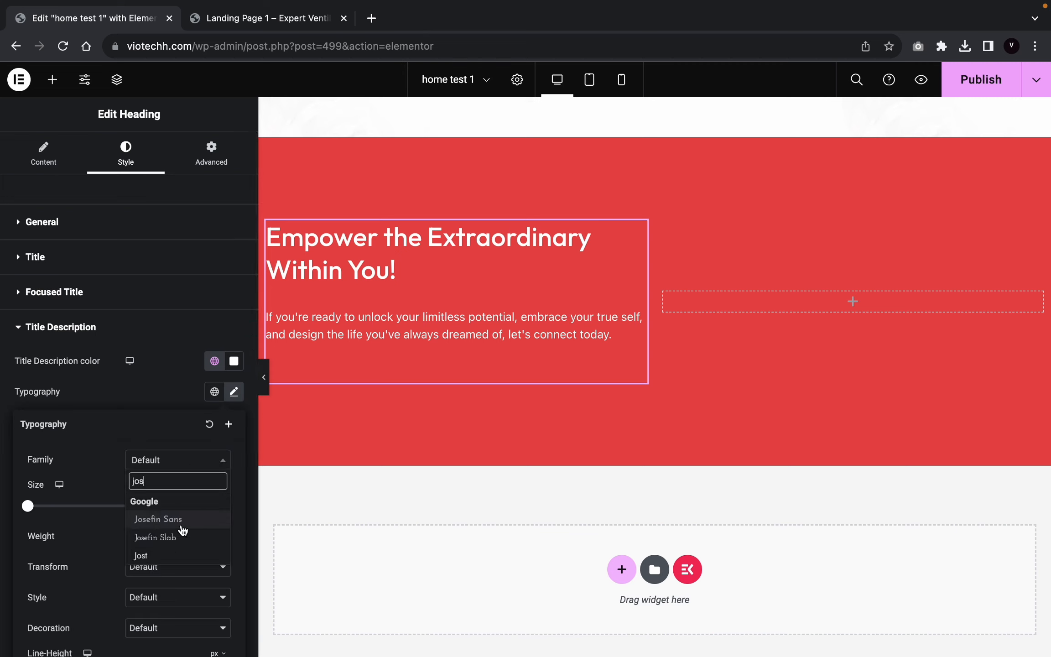
pyautogui.click(180, 520)
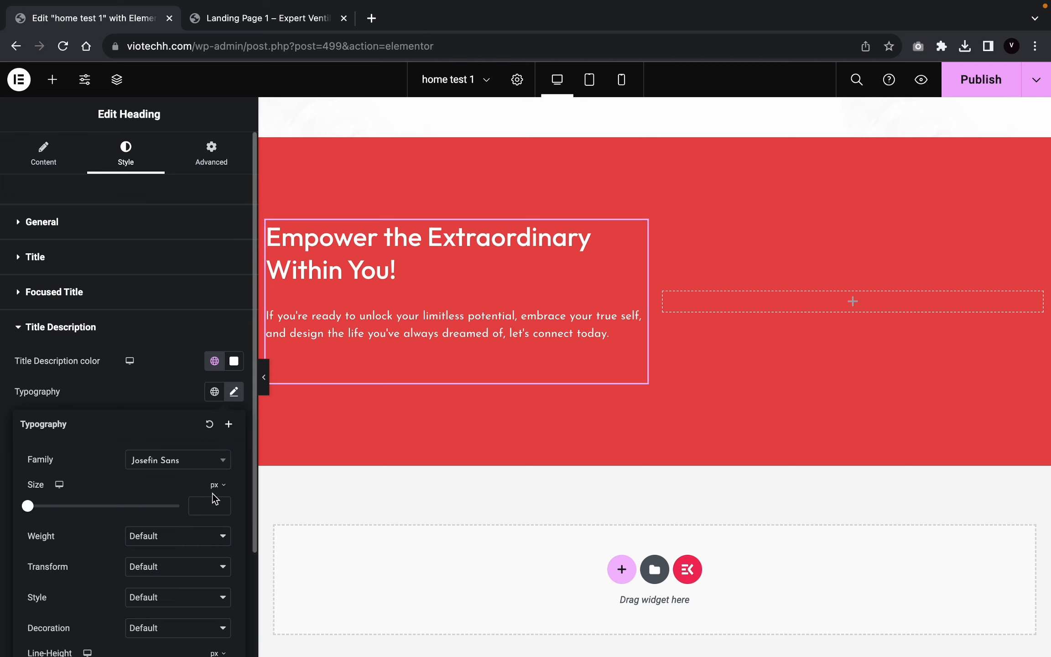
pyautogui.click(221, 503)
pyautogui.click(221, 502)
pyautogui.click(221, 503)
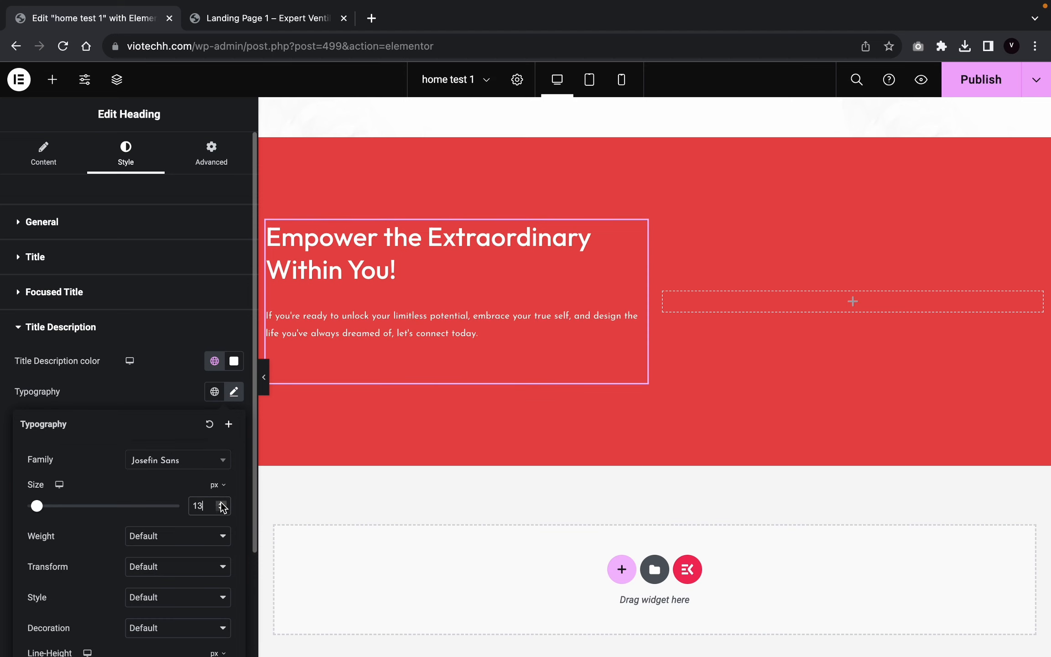
pyautogui.click(221, 503)
pyautogui.click(221, 502)
pyautogui.click(220, 502)
pyautogui.click(221, 504)
pyautogui.click(221, 504)
pyautogui.click(221, 504)
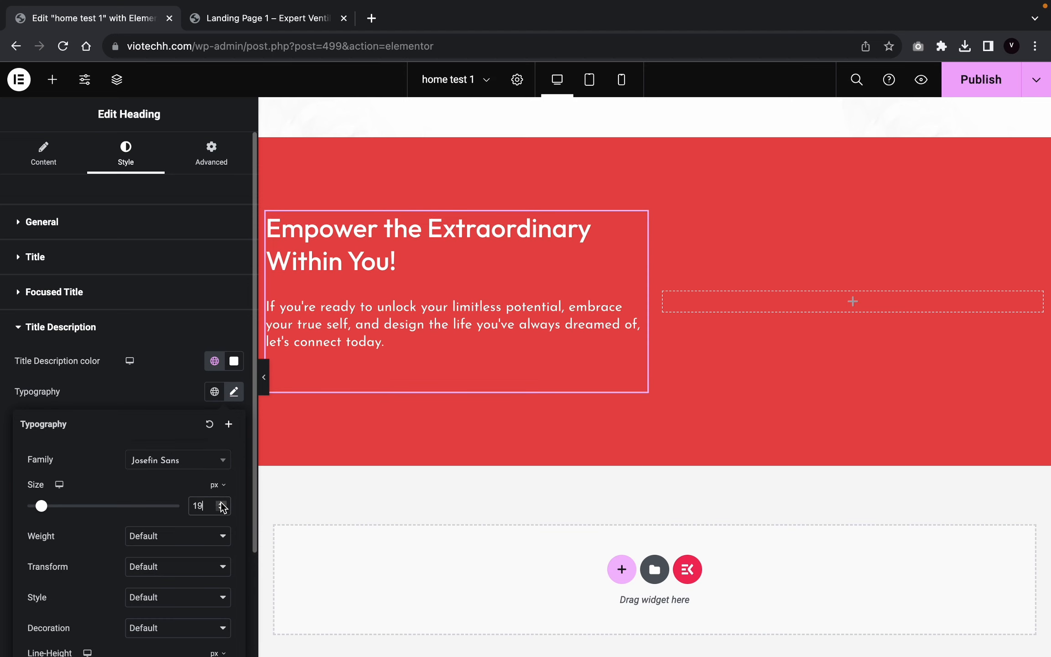
pyautogui.scroll(5, 264, 392)
pyautogui.click(265, 387)
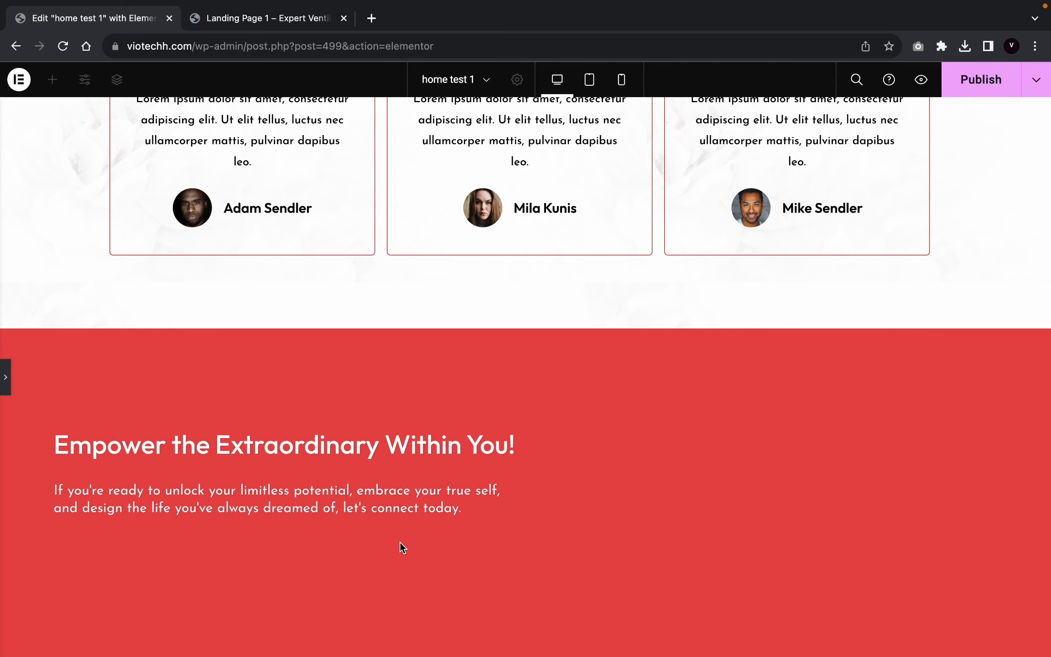
pyautogui.click(5, 379)
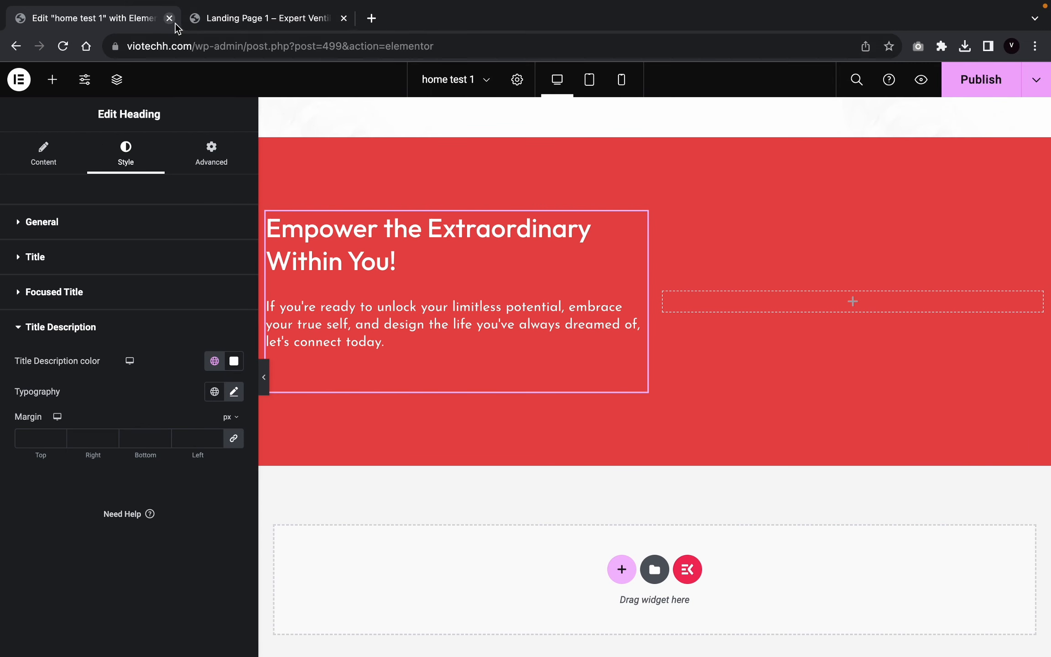
# Step: Copy the "Get In contact" button from the earlier red section and paste it below the new heading
pyautogui.click(207, 23)
pyautogui.click(79, 26)
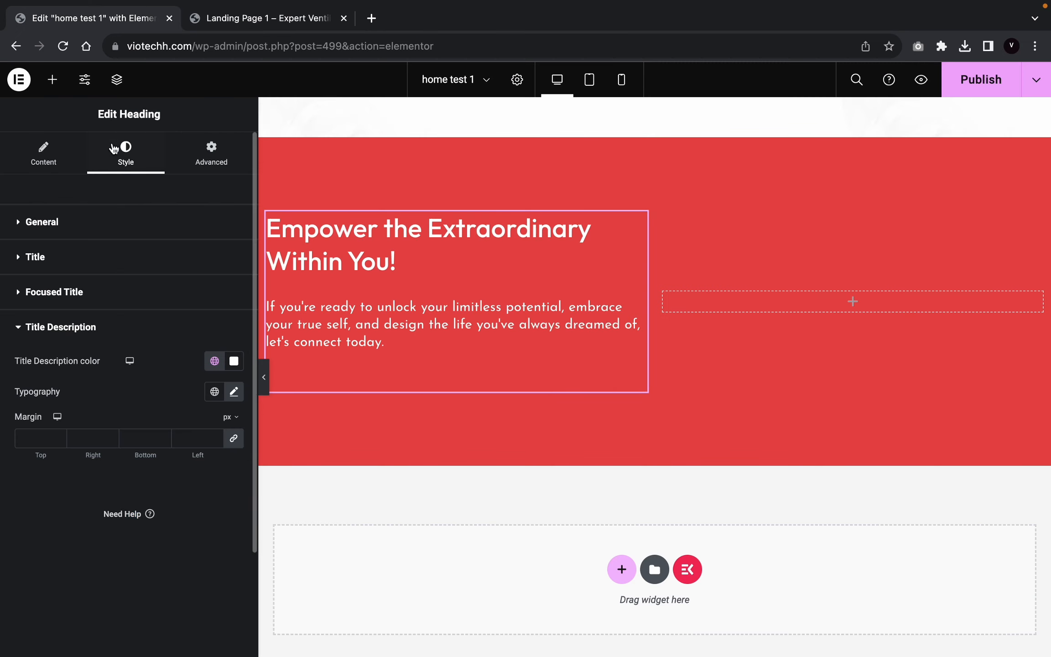
pyautogui.scroll(15, 515, 351)
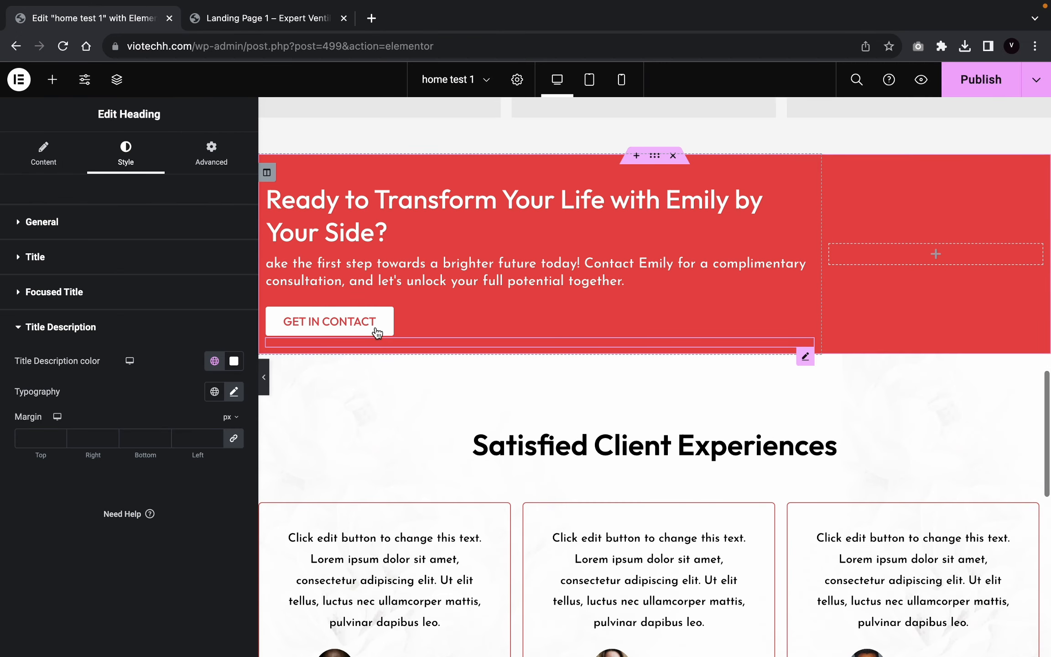
pyautogui.rightClick(368, 321)
pyautogui.click(401, 384)
pyautogui.scroll(-10, 403, 387)
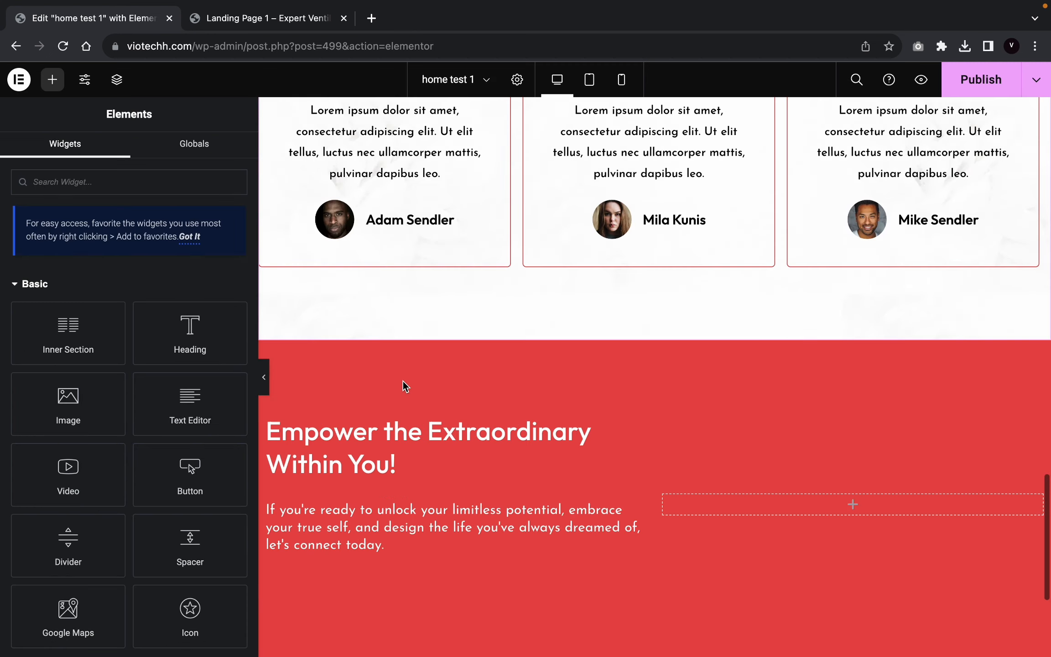
pyautogui.rightClick(342, 340)
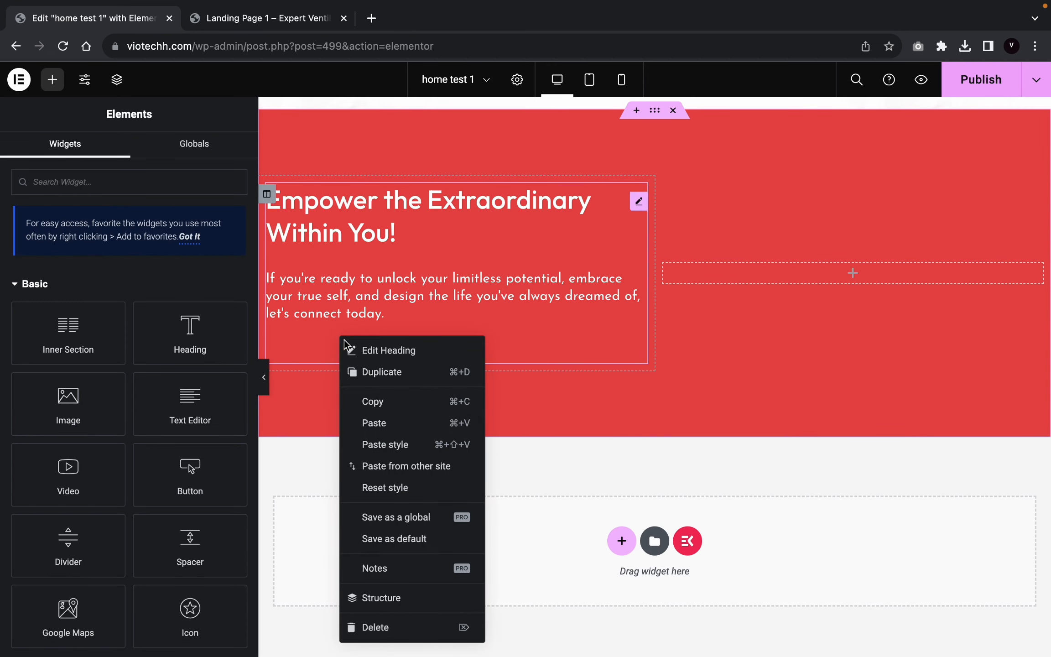
pyautogui.click(419, 422)
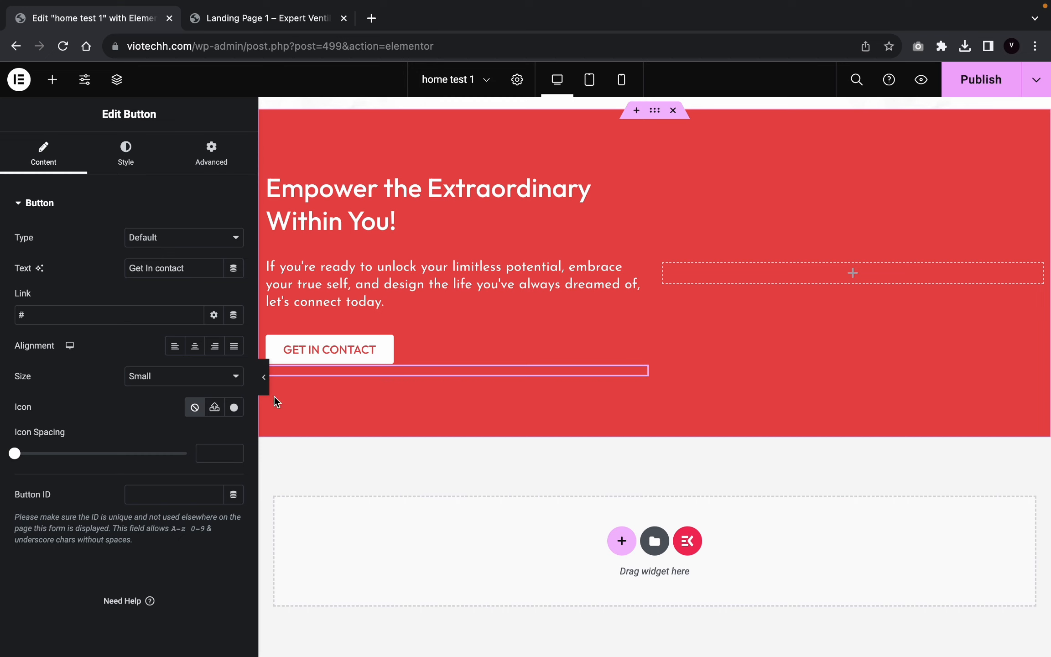
# Step: Change the pasted button's text to "Learn more" and briefly preview the section at full width
pyautogui.tripleClick(185, 269)
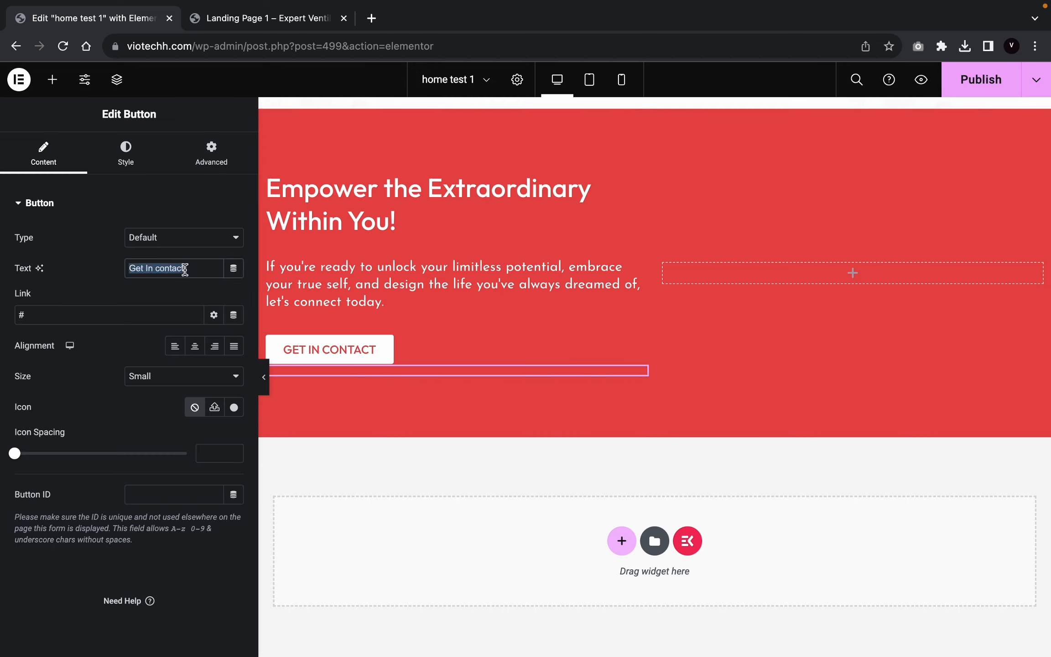
pyautogui.write('Le')
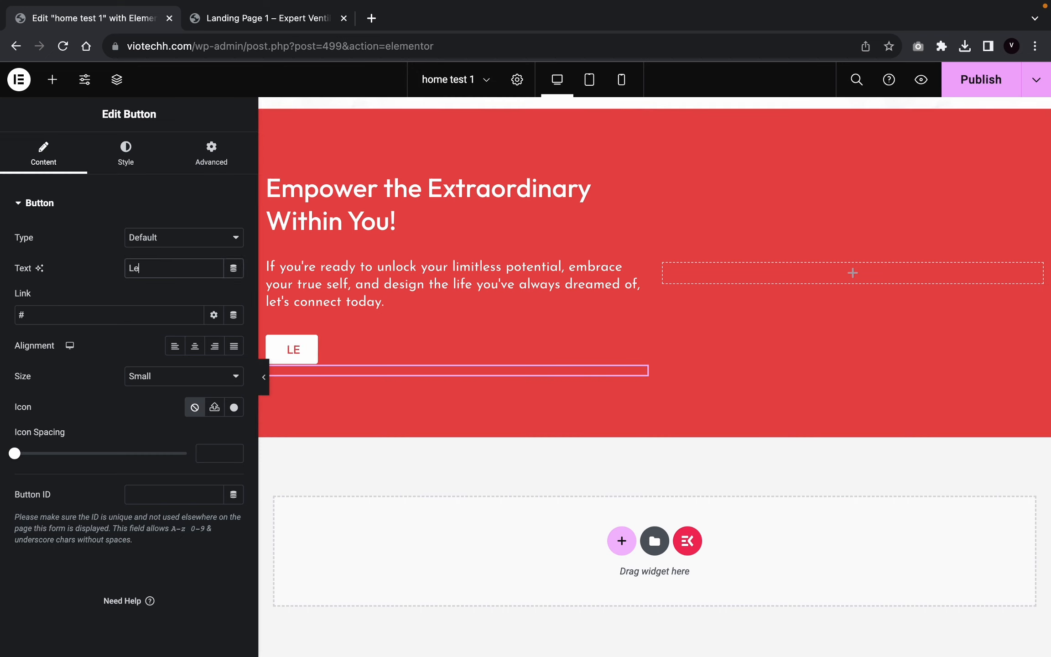
pyautogui.write('arn more')
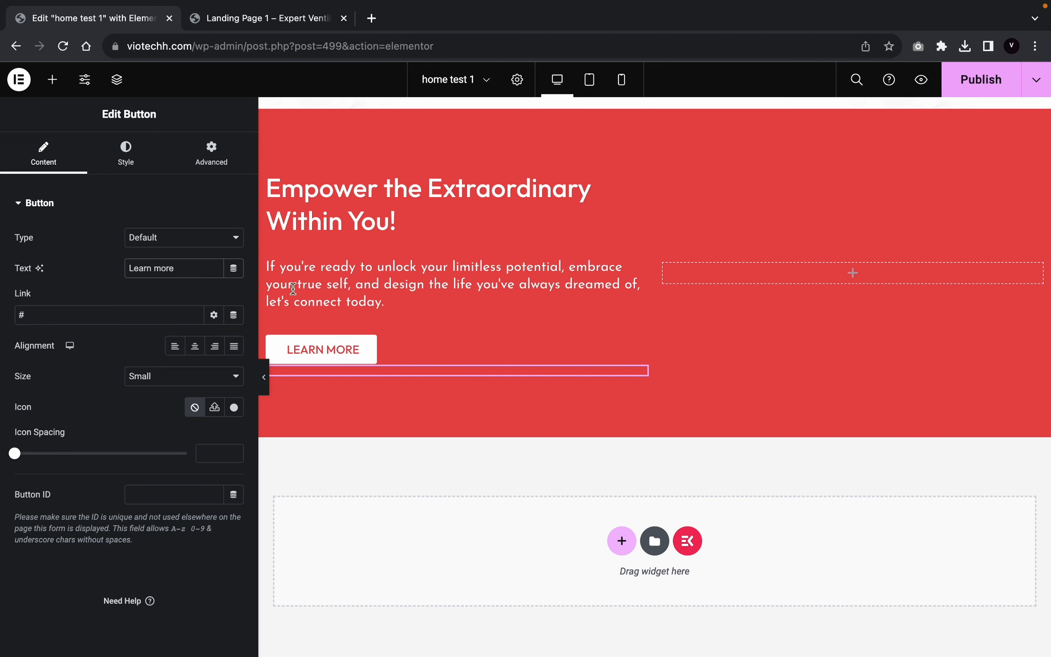
pyautogui.click(264, 376)
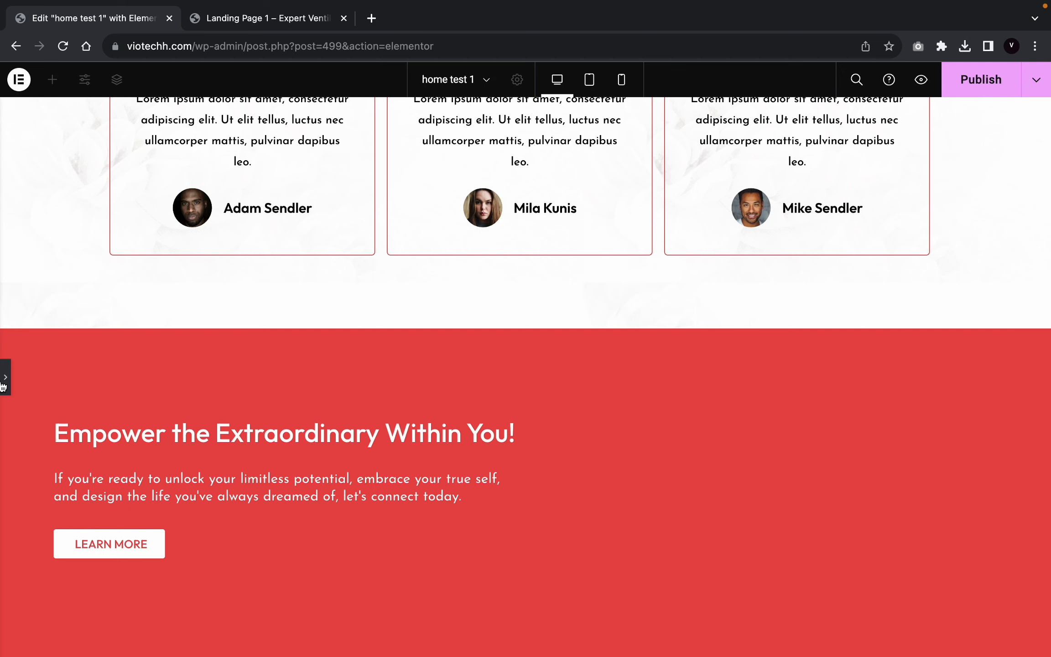
pyautogui.click(5, 383)
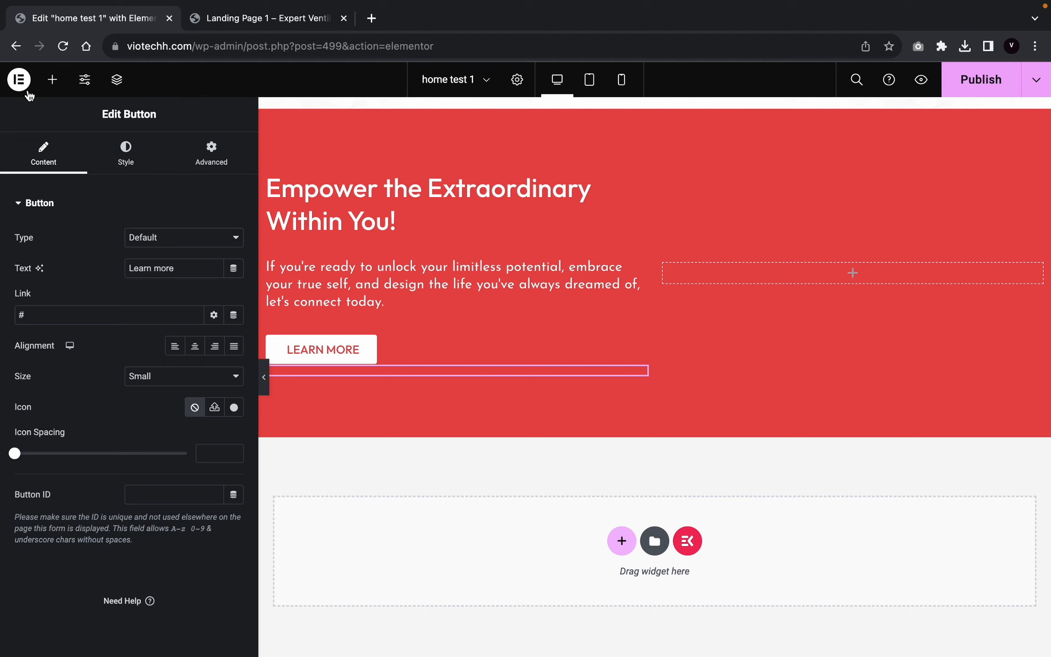
# Step: Find the Video widget and place it in the empty column of the red section
pyautogui.click(52, 80)
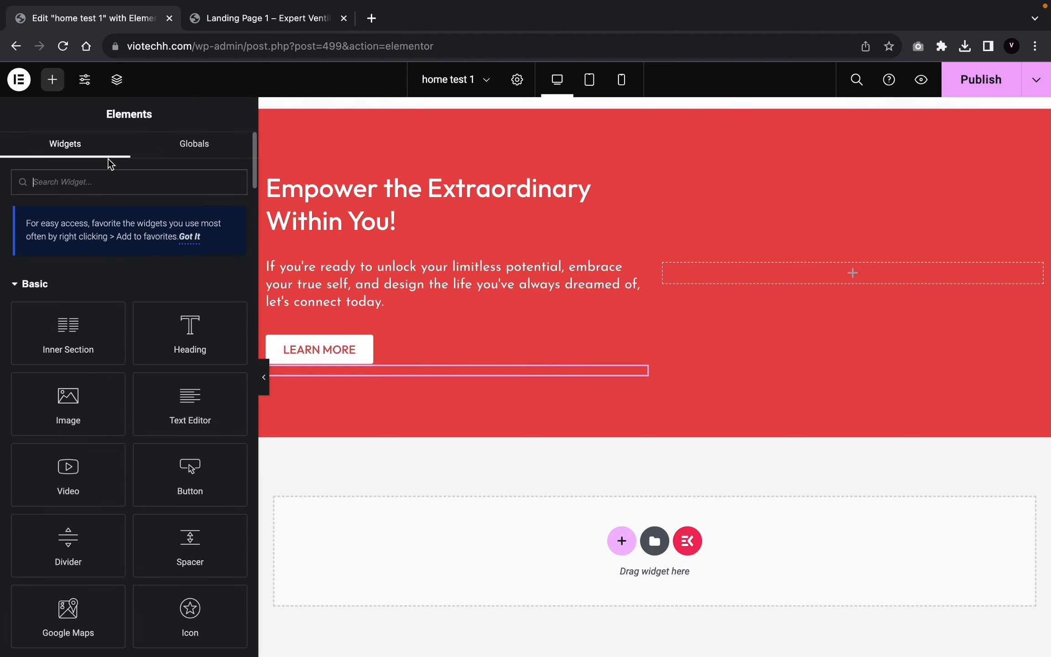
pyautogui.write('video')
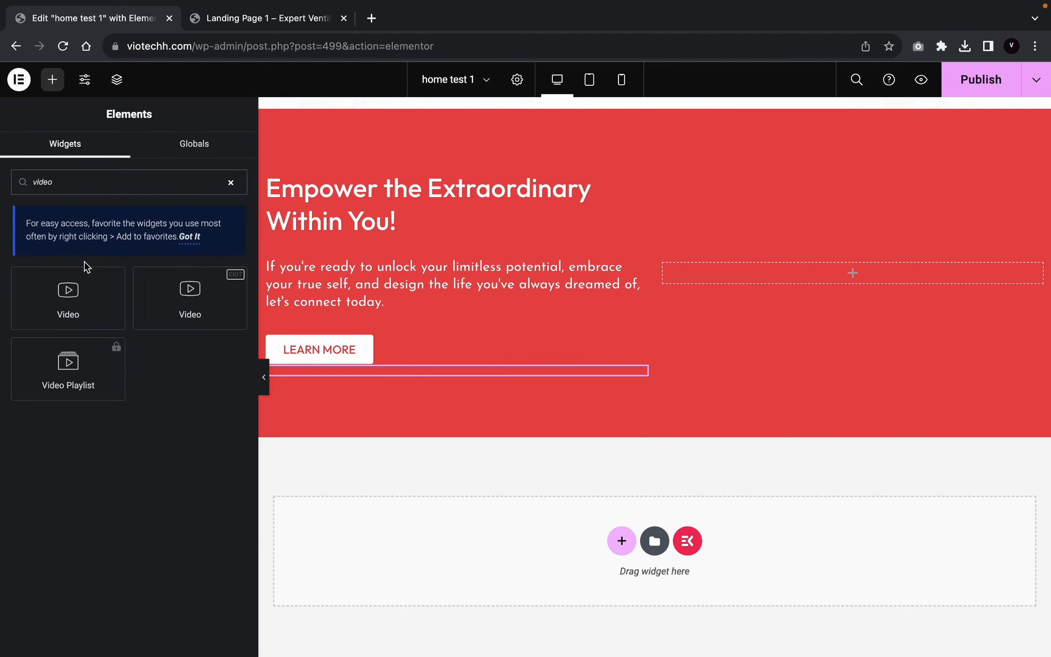
pyautogui.moveTo(79, 287); pyautogui.dragTo(767, 274)
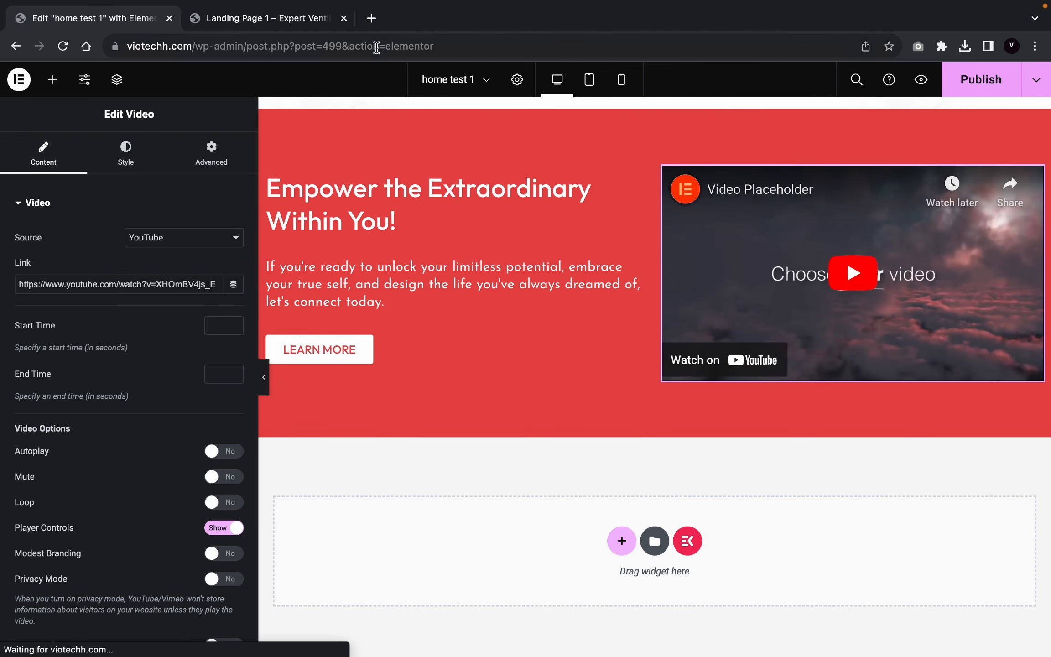
# Step: Copy the YouTube share link from the reference landing page's video, set it as the new video's link, and preview the section
pyautogui.click(302, 24)
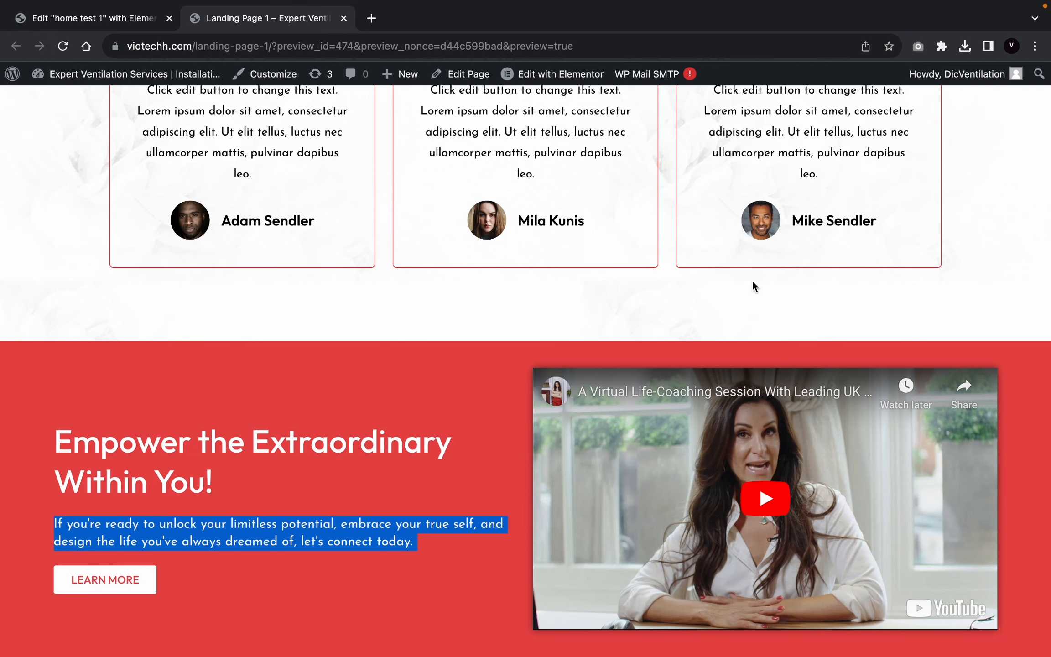
pyautogui.click(974, 387)
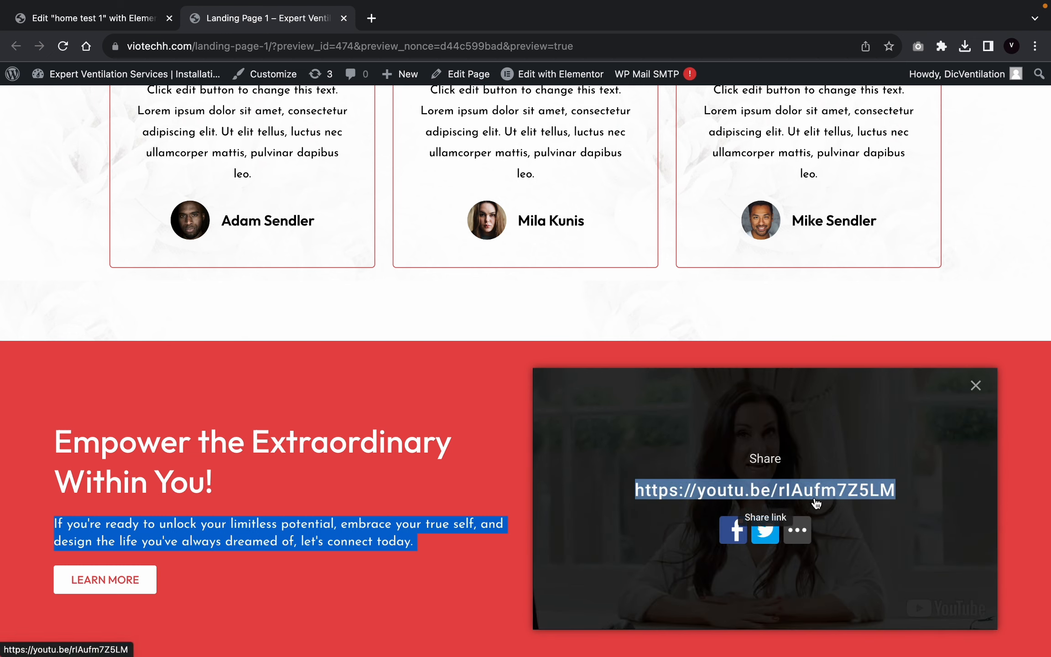
pyautogui.click(137, 18)
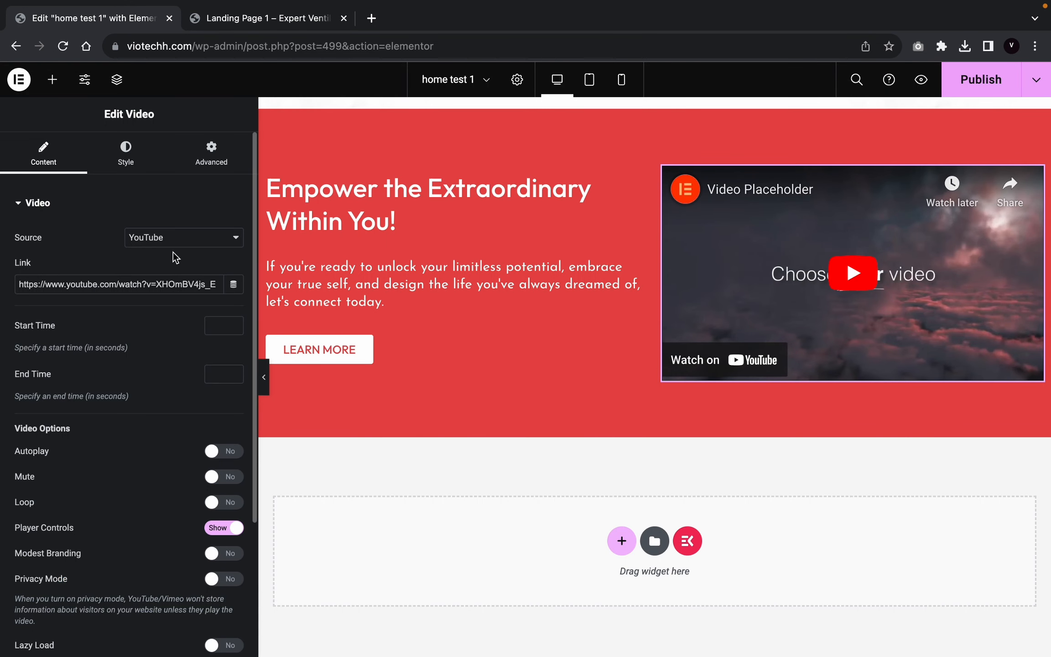
pyautogui.tripleClick(163, 284)
pyautogui.write('https://youtu.be/rlAufm7Z5LM')
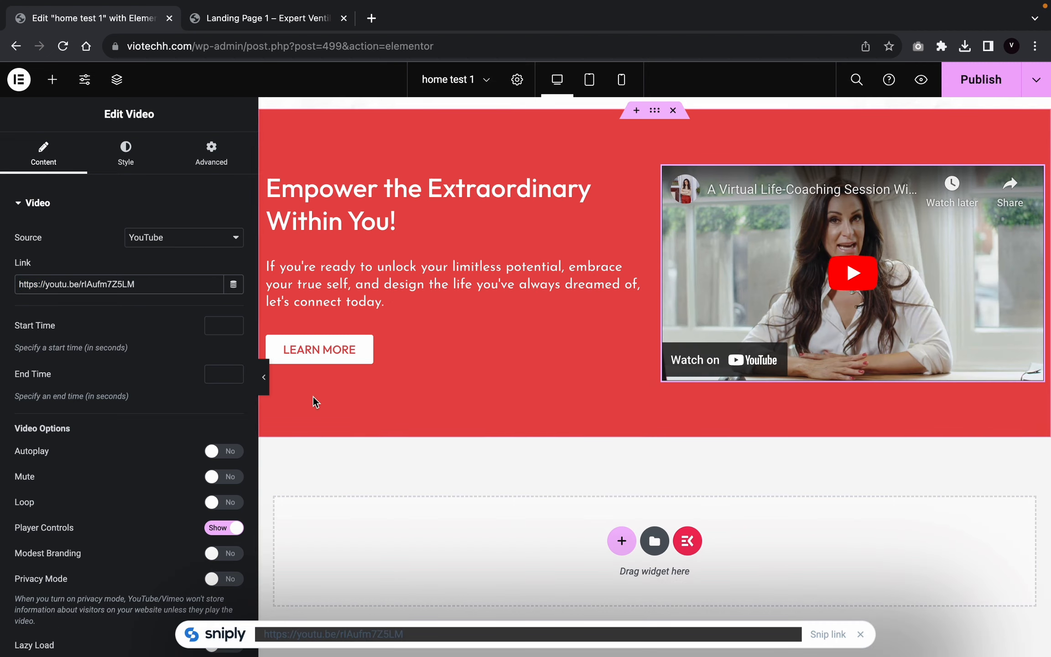
pyautogui.click(264, 377)
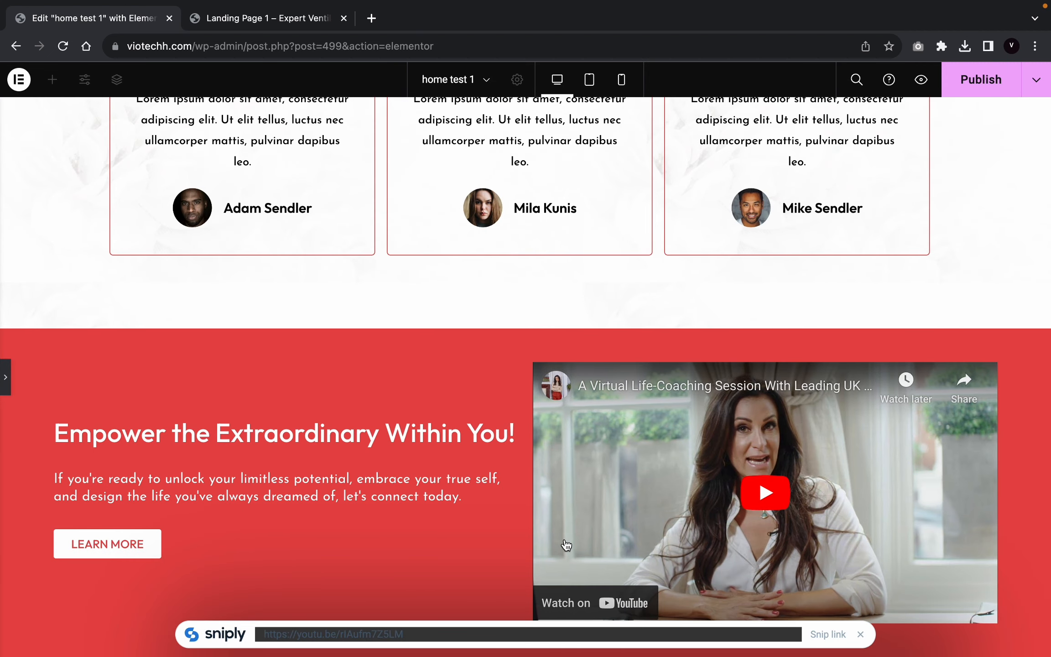
pyautogui.click(860, 634)
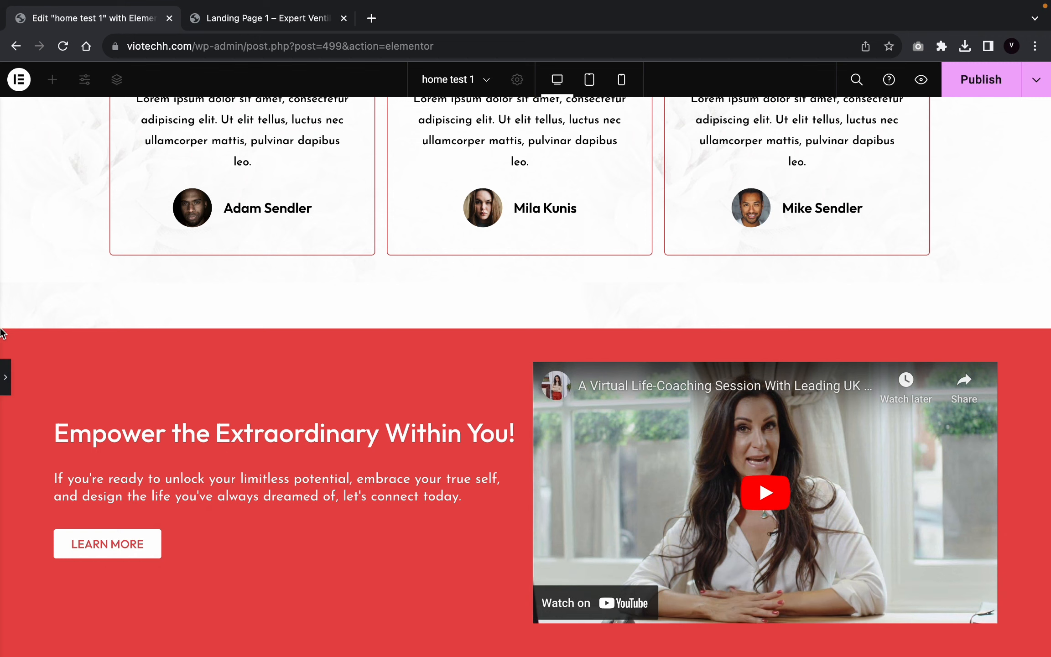
pyautogui.click(5, 367)
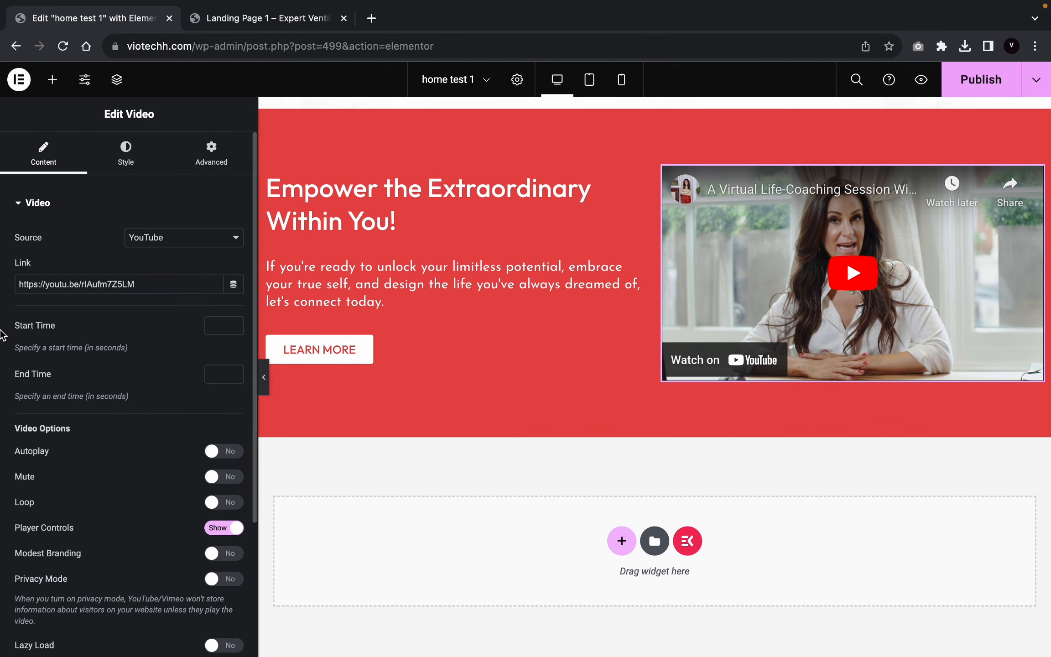
# Step: Add a box shadow with the default settings to the video and preview it at full width
pyautogui.click(162, 151)
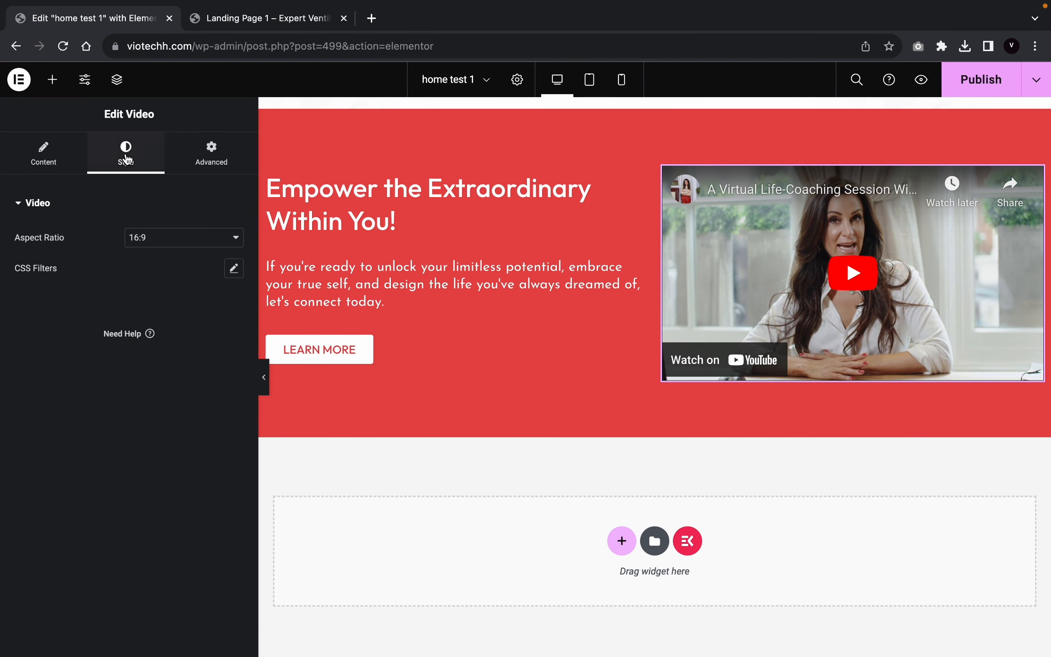
pyautogui.click(206, 169)
pyautogui.scroll(-5, 128, 517)
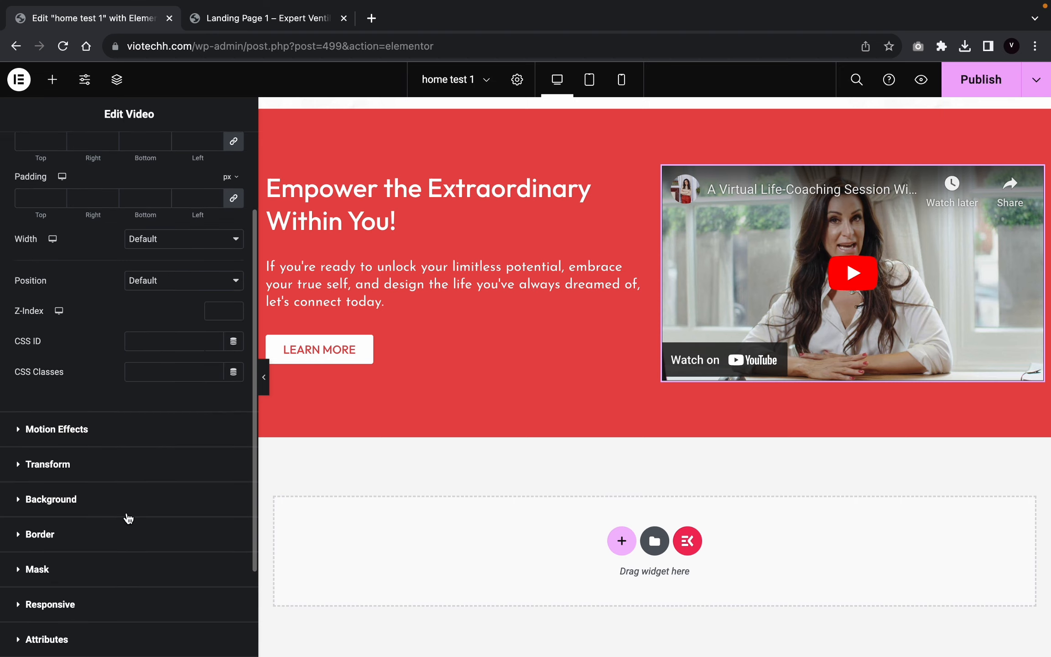
pyautogui.click(71, 462)
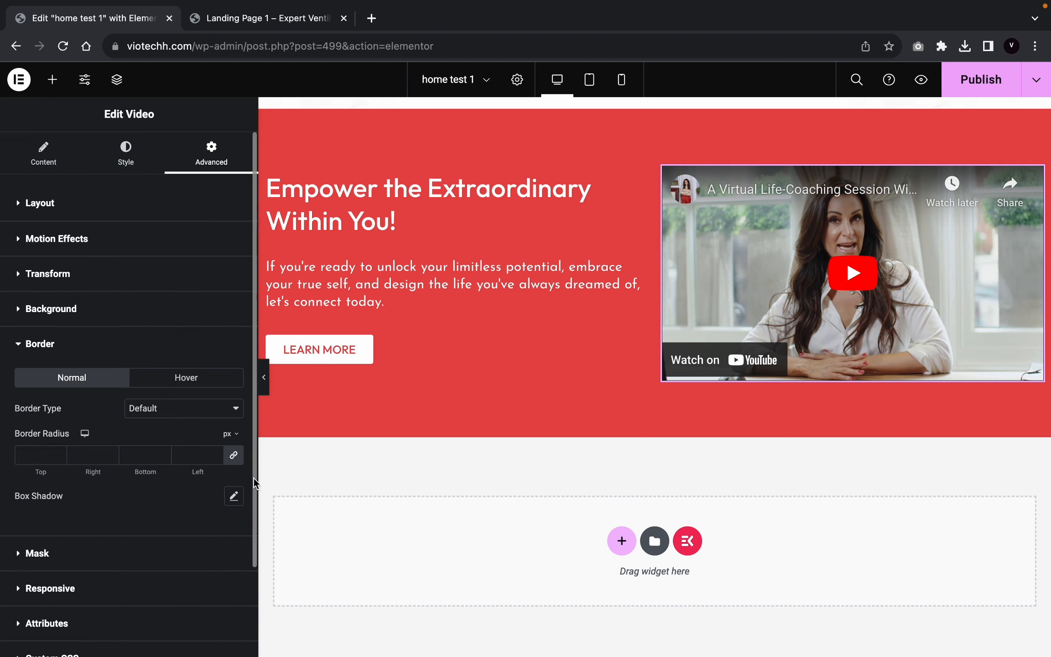
pyautogui.click(234, 496)
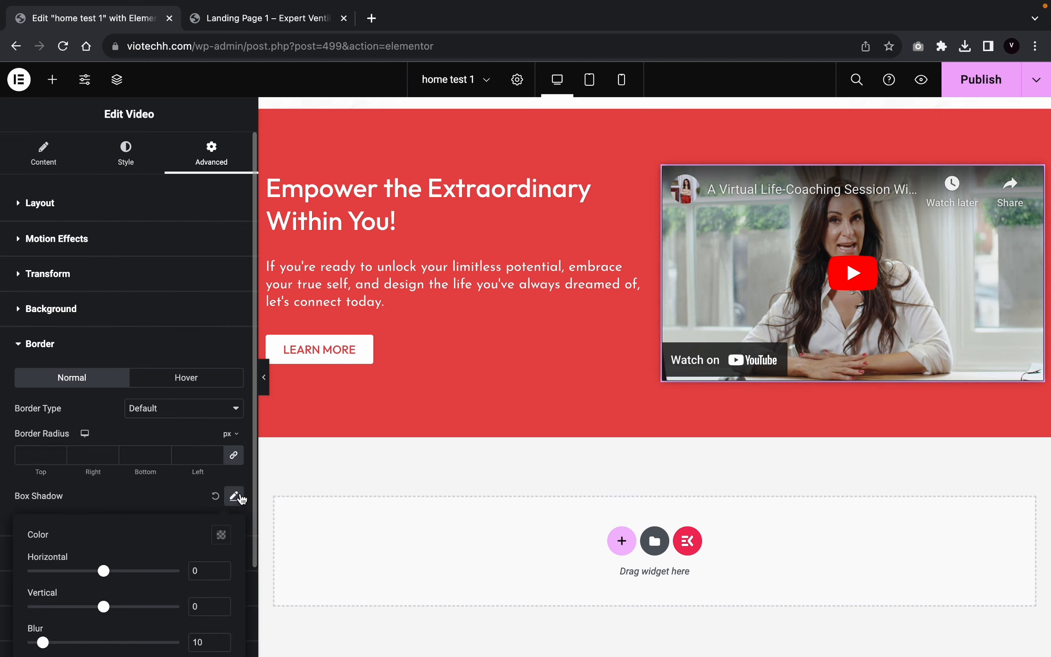
pyautogui.click(265, 380)
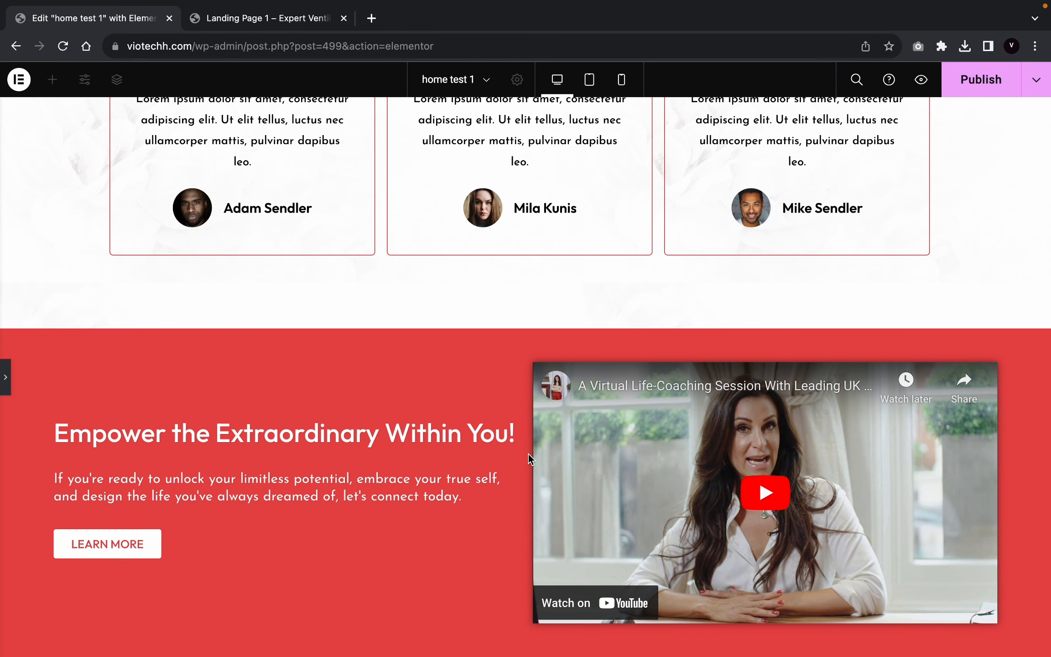
pyautogui.click(4, 379)
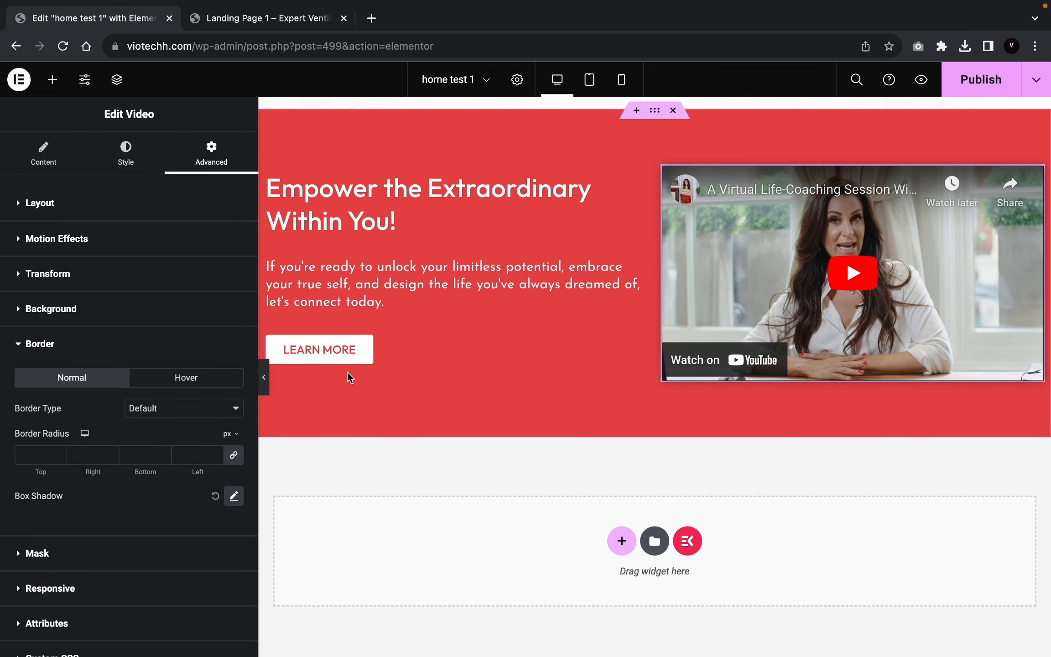
# Step: Unlink the heading column's margin values, set its left margin to -15 px, and preview the section at full width
pyautogui.click(269, 183)
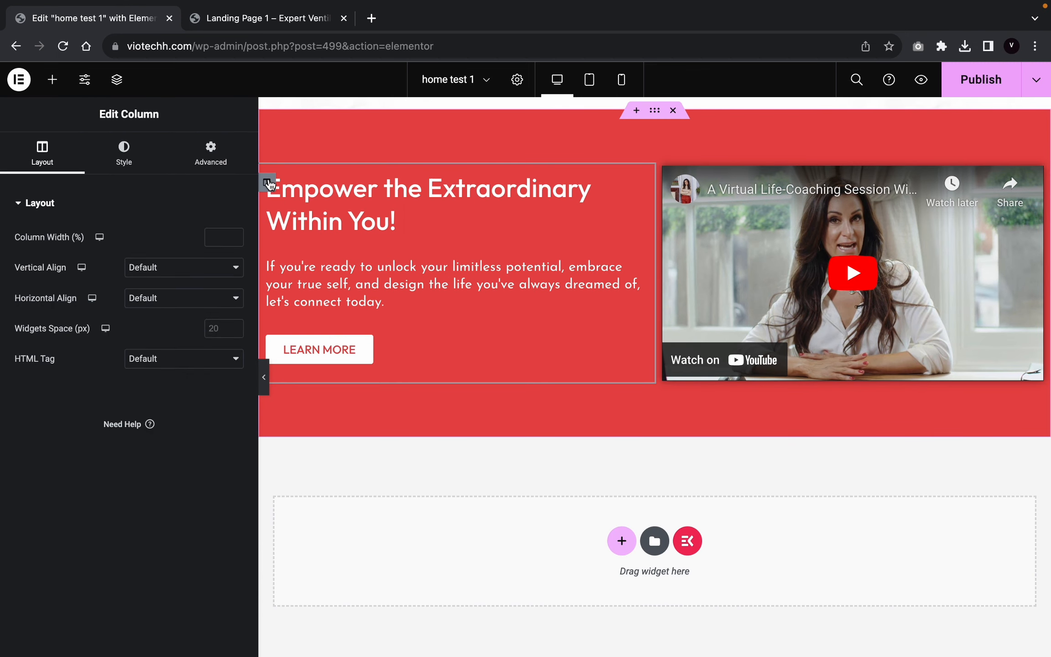
pyautogui.click(212, 163)
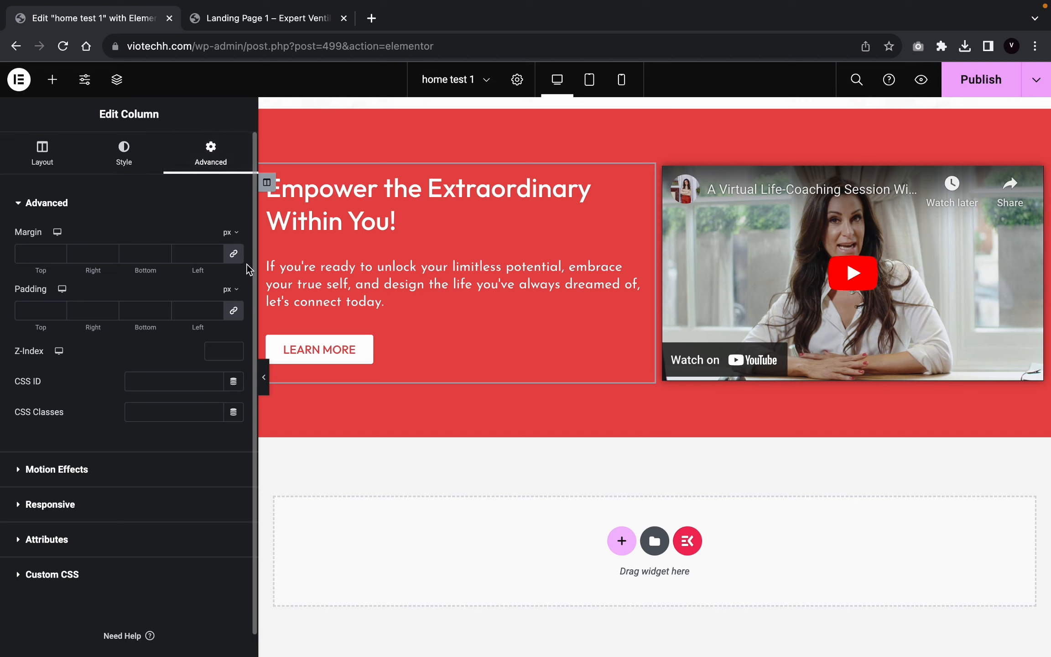
pyautogui.click(233, 253)
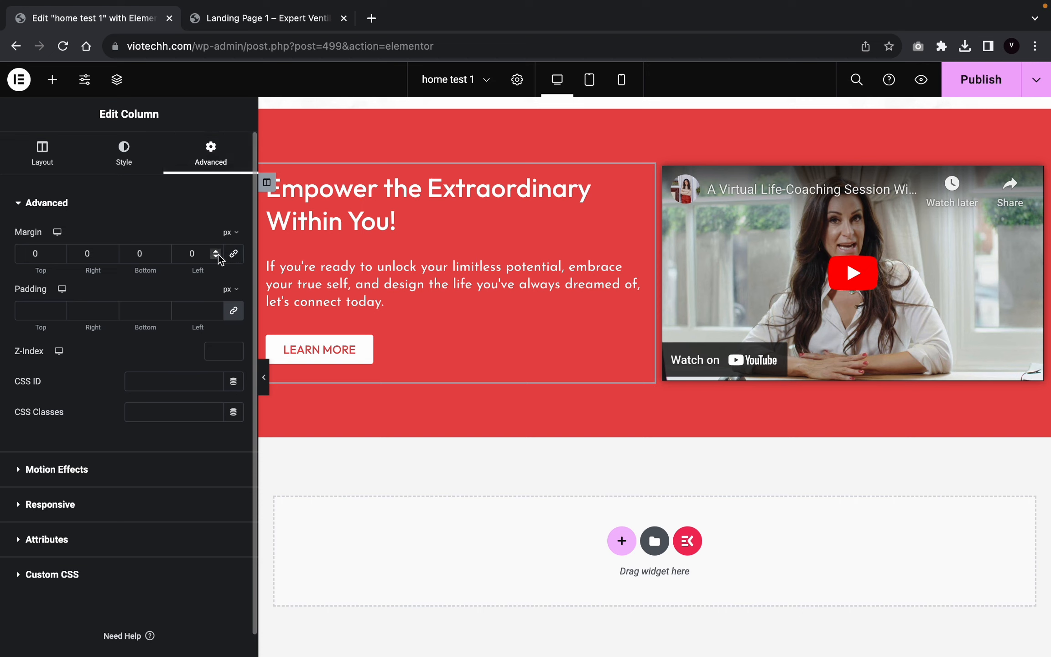
pyautogui.click(219, 255)
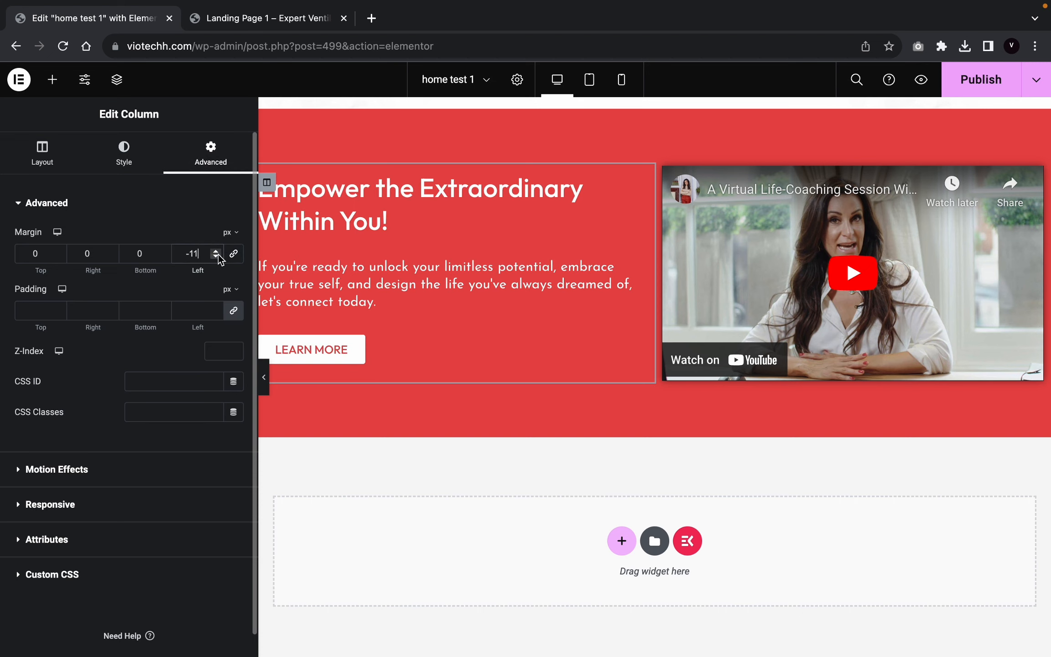
pyautogui.click(218, 255)
pyautogui.click(219, 256)
pyautogui.click(219, 256)
pyautogui.click(218, 256)
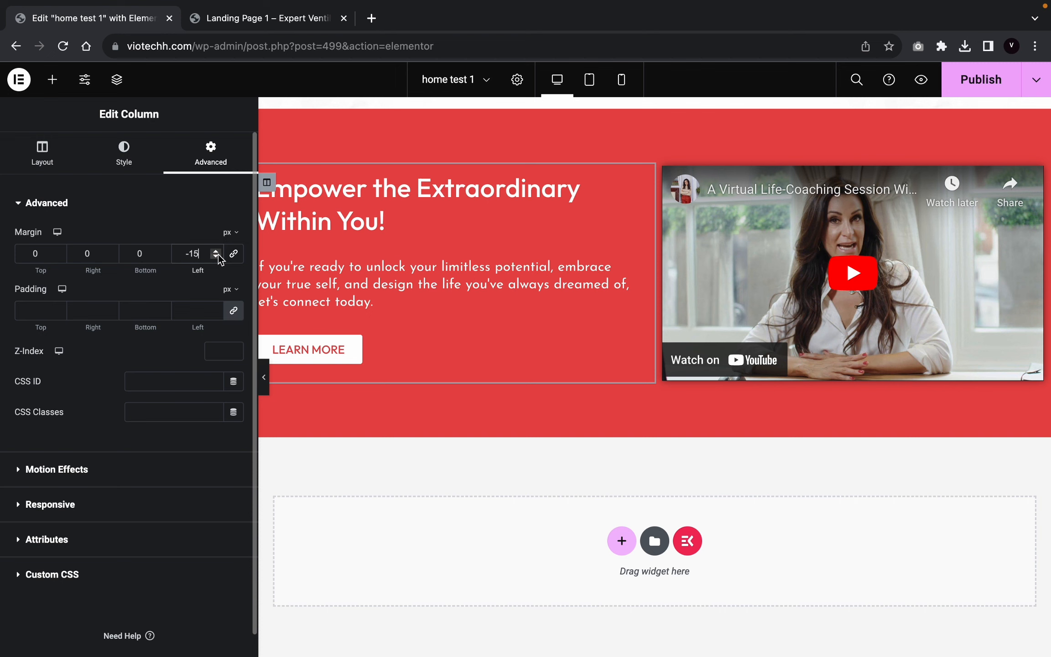
pyautogui.click(264, 377)
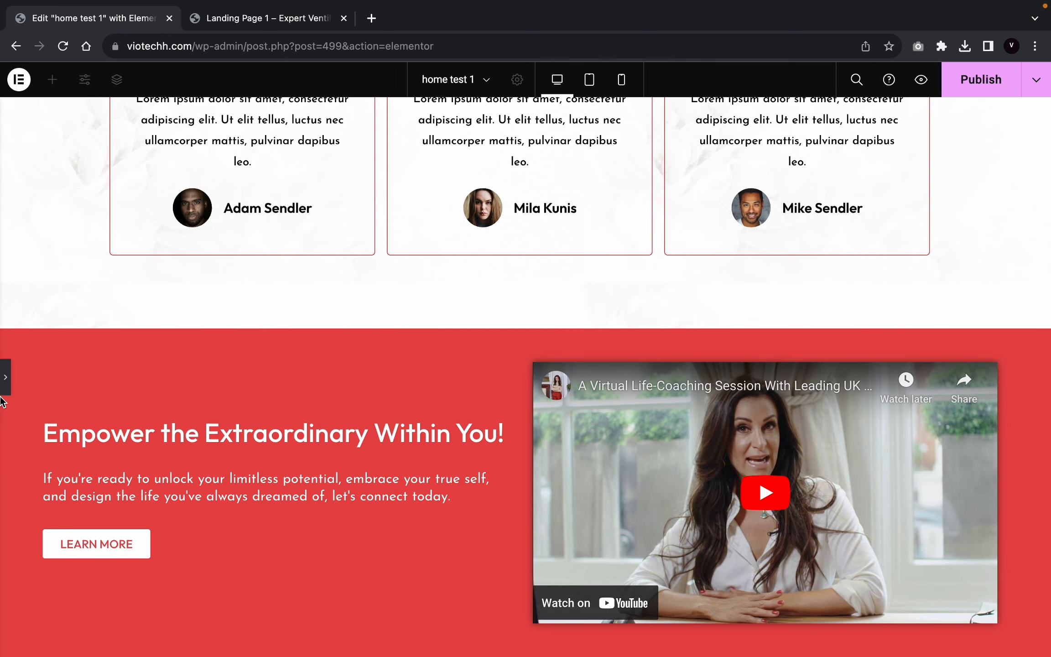
pyautogui.click(4, 370)
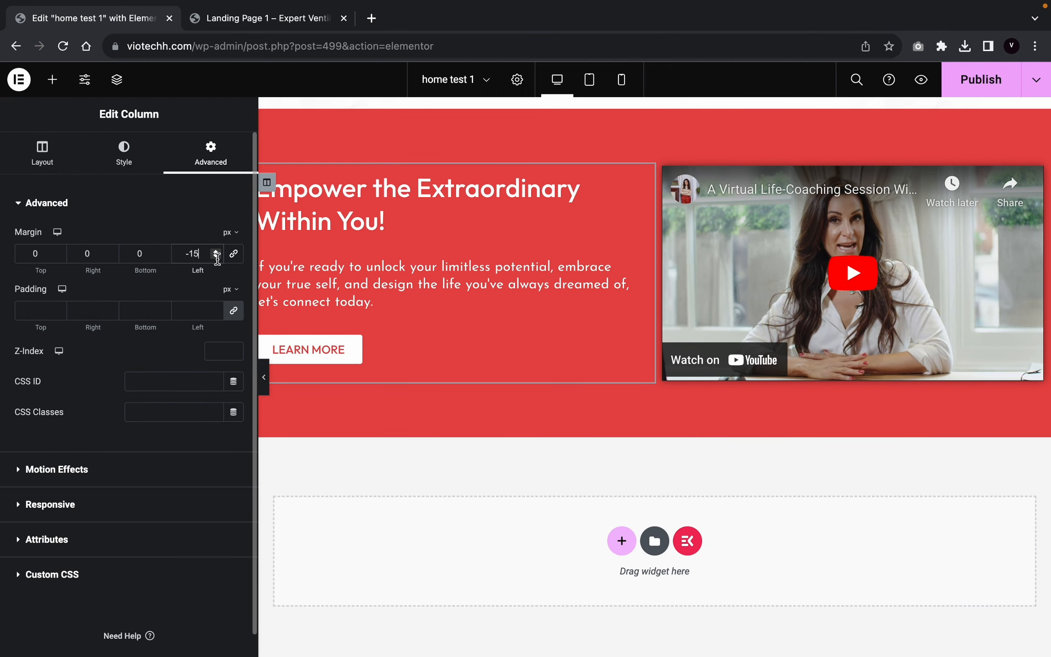
# Step: Set the heading column's left margin to -20 px and check the section at full width
pyautogui.click(218, 256)
pyautogui.click(218, 256)
pyautogui.click(219, 256)
pyautogui.click(218, 257)
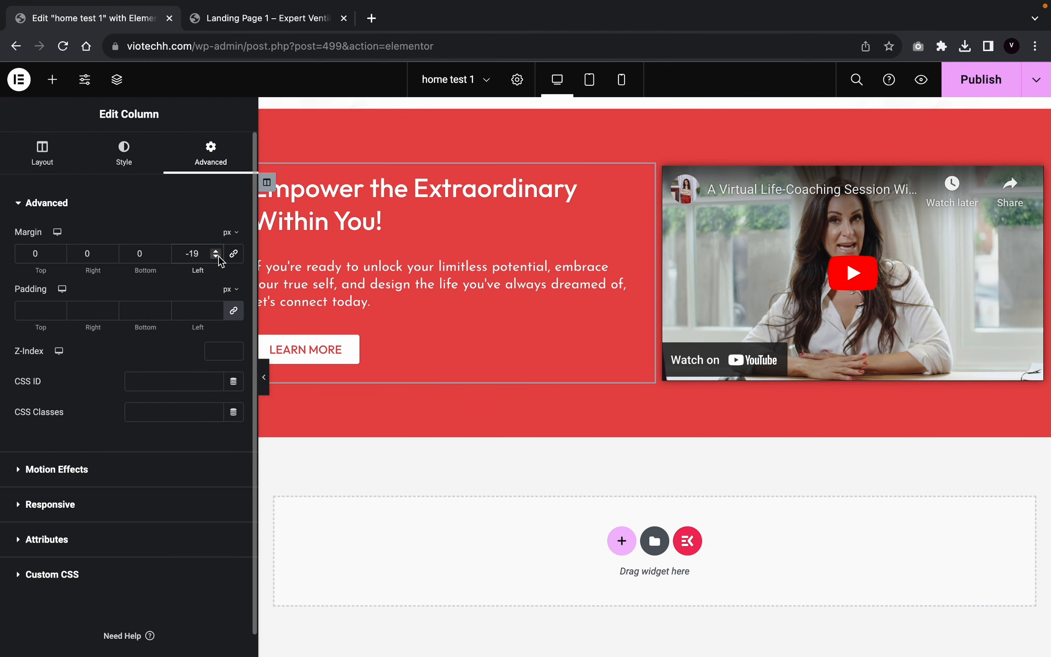
pyautogui.click(218, 256)
pyautogui.click(264, 379)
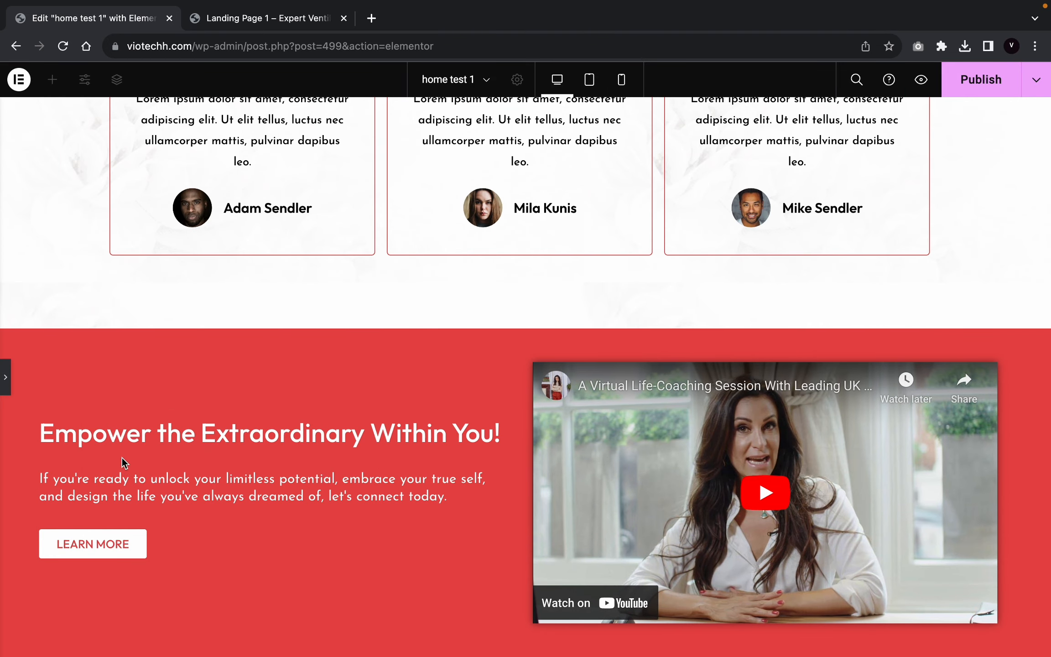
pyautogui.click(5, 380)
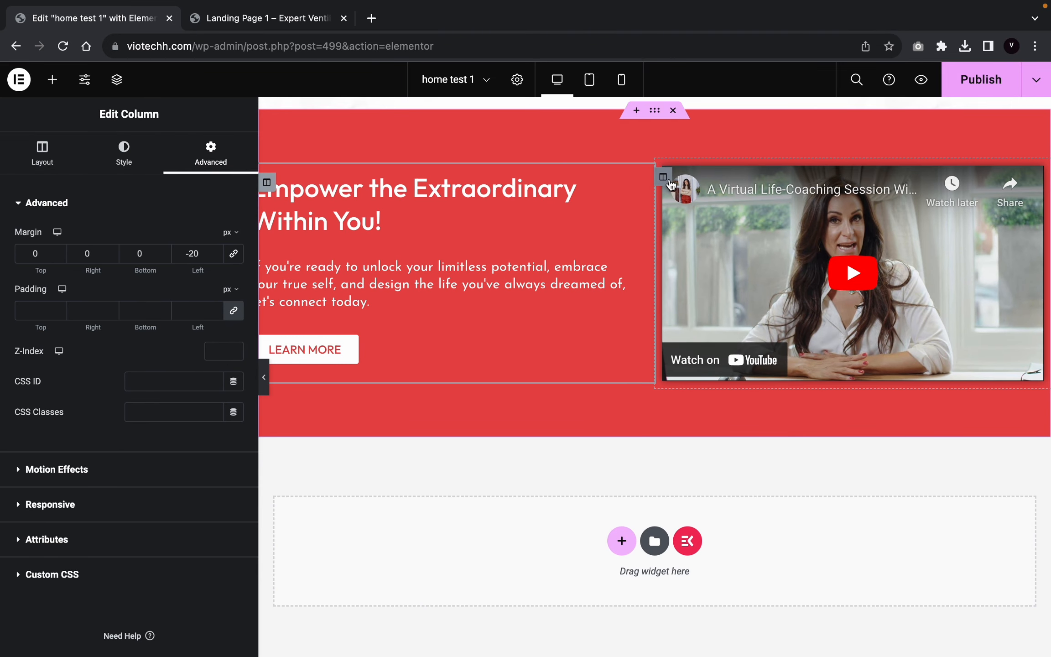
# Step: Unlink the video column's margin values and set its left margin to 12 px
pyautogui.click(268, 182)
pyautogui.click(212, 151)
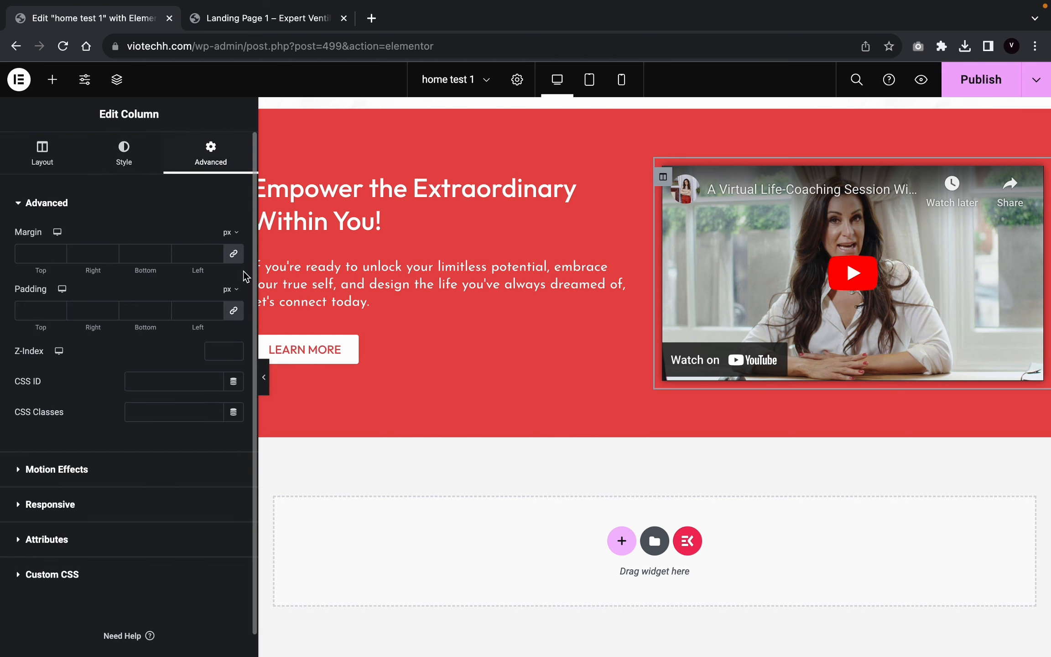
pyautogui.click(231, 260)
pyautogui.click(216, 251)
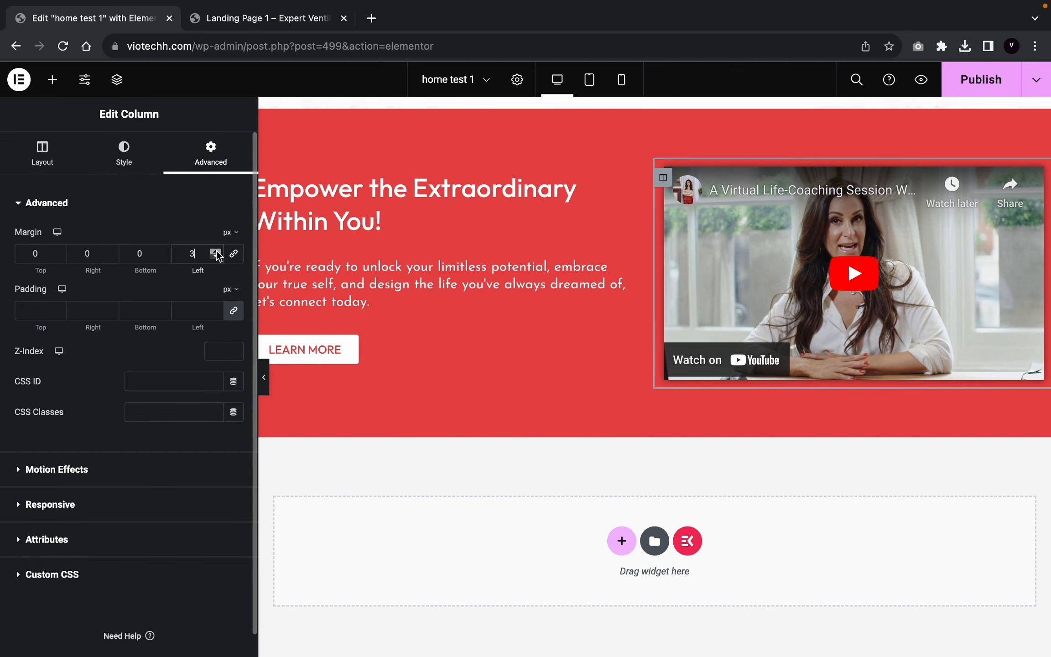
pyautogui.click(216, 251)
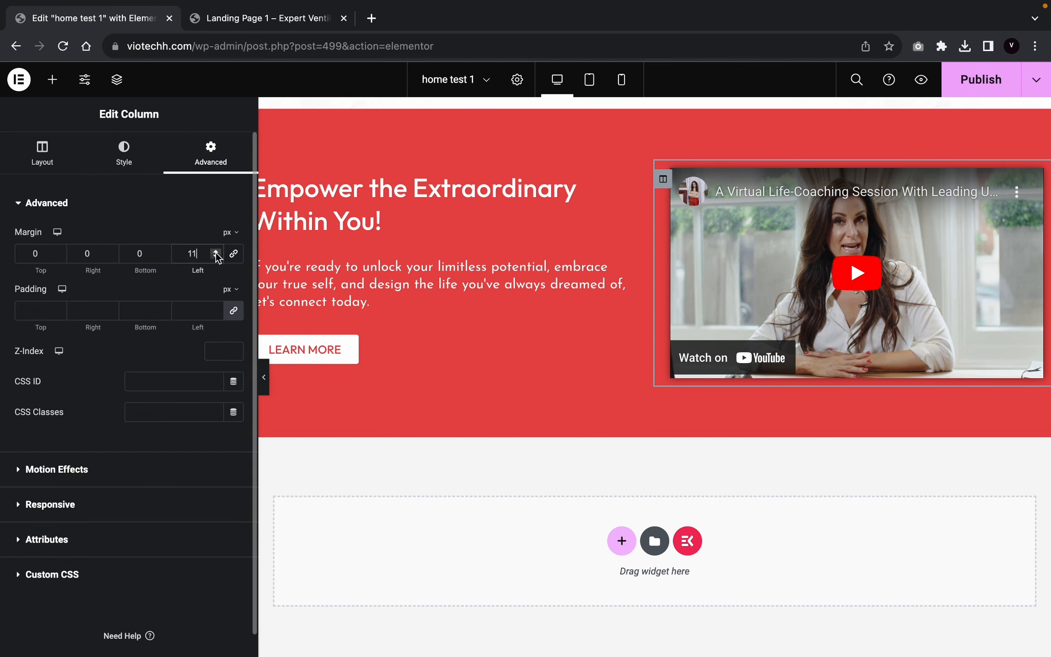
pyautogui.click(216, 252)
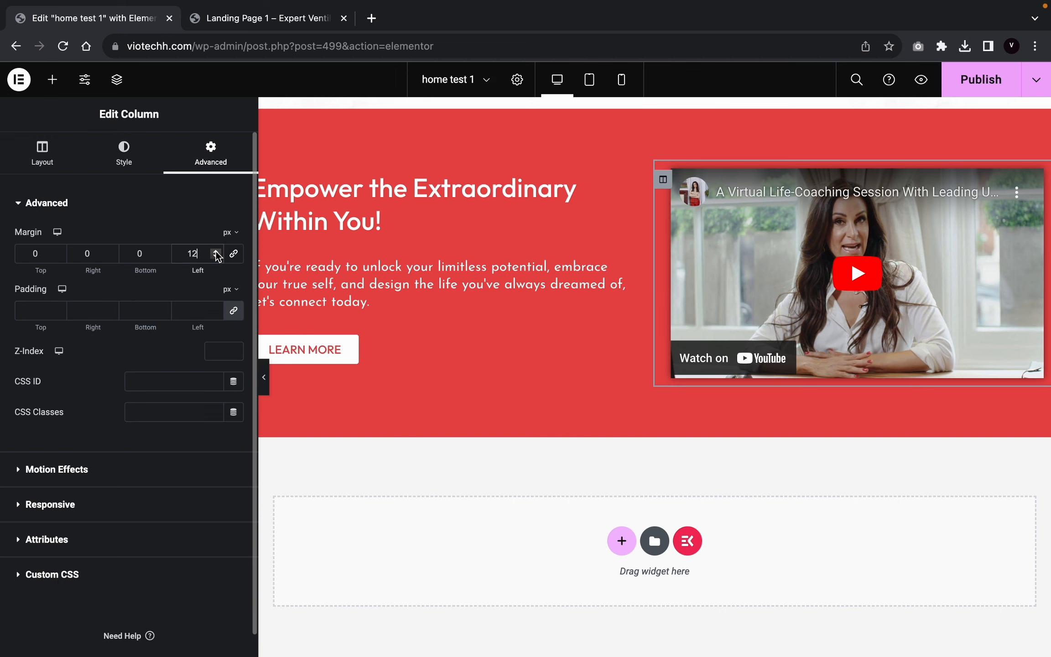
# Step: Check the red section at full width and review the reference landing page from the hero down to the video section and back up
pyautogui.click(264, 377)
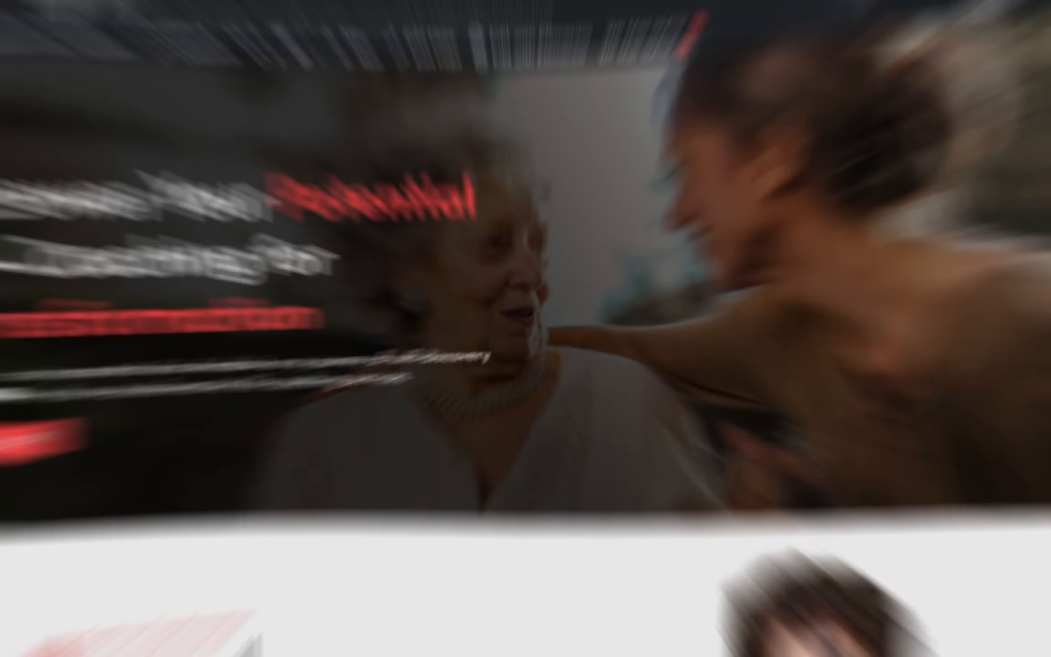
pyautogui.scroll(-5, 614, 612)
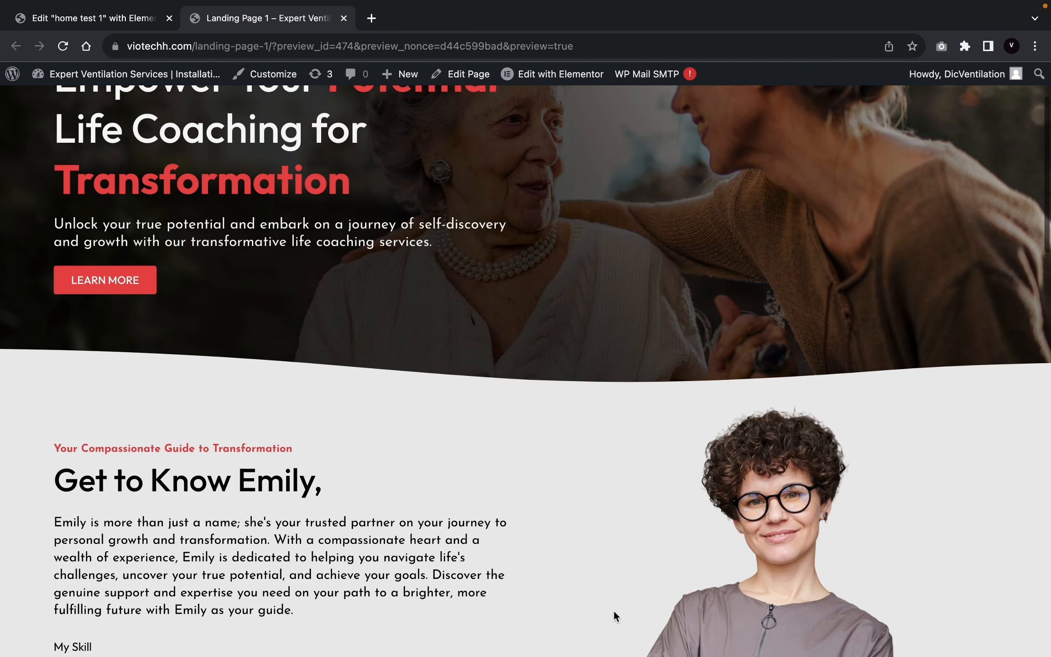
pyautogui.scroll(-10, 613, 611)
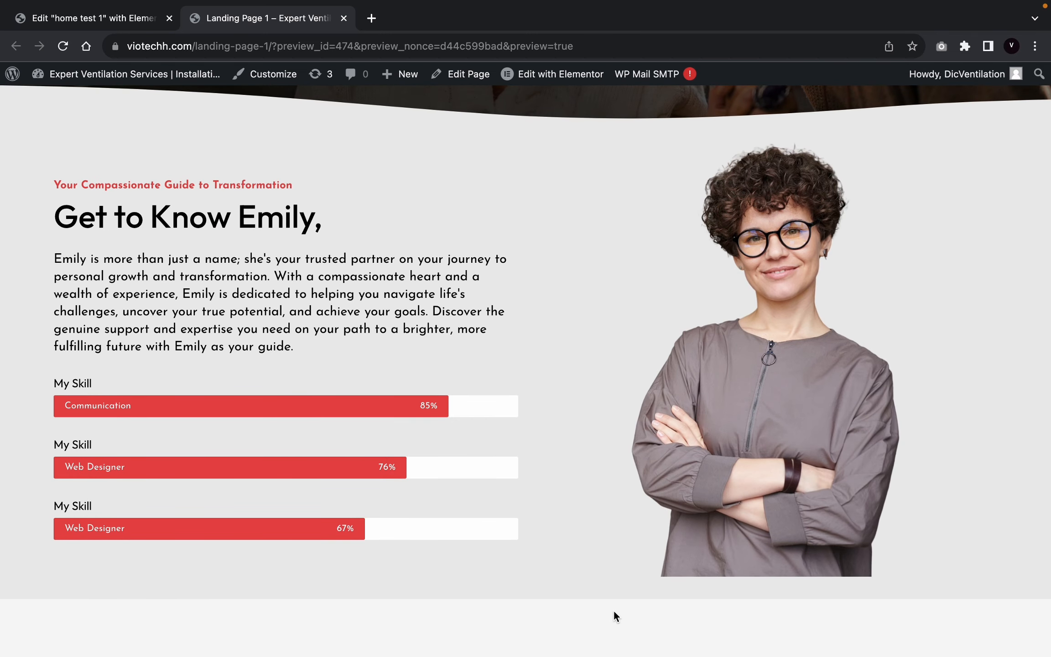
pyautogui.scroll(-20, 613, 611)
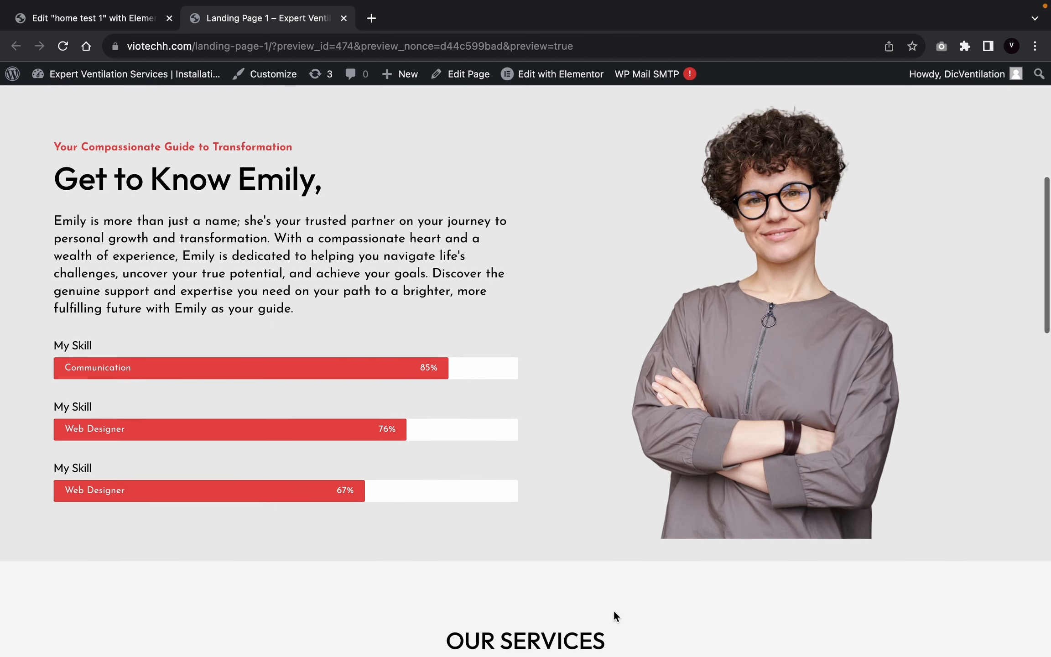
pyautogui.scroll(-5, 614, 611)
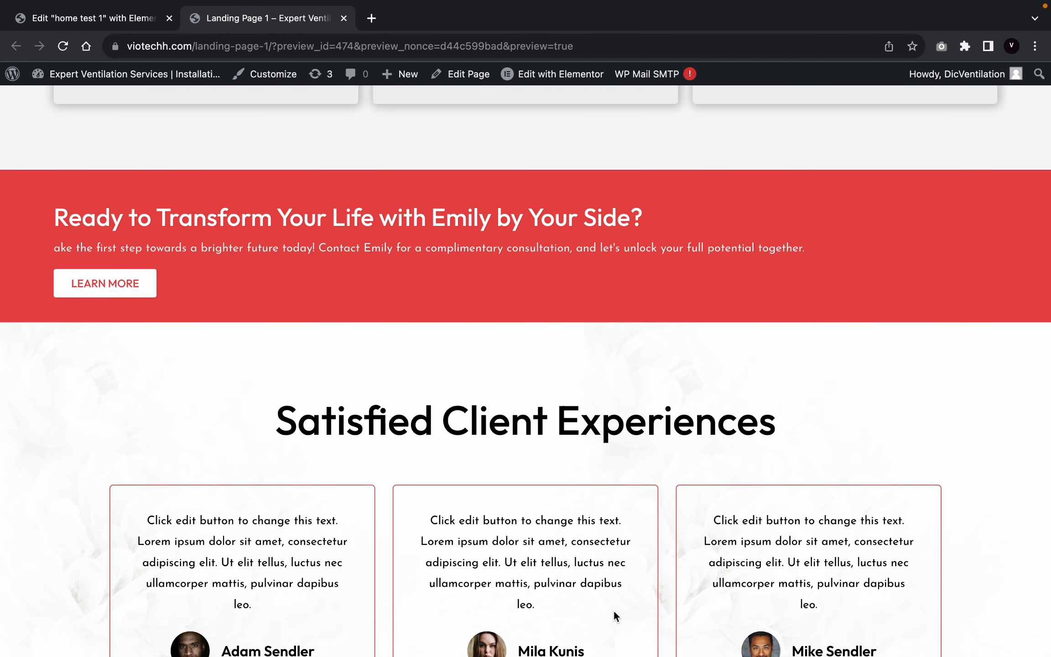
pyautogui.scroll(-2, 613, 615)
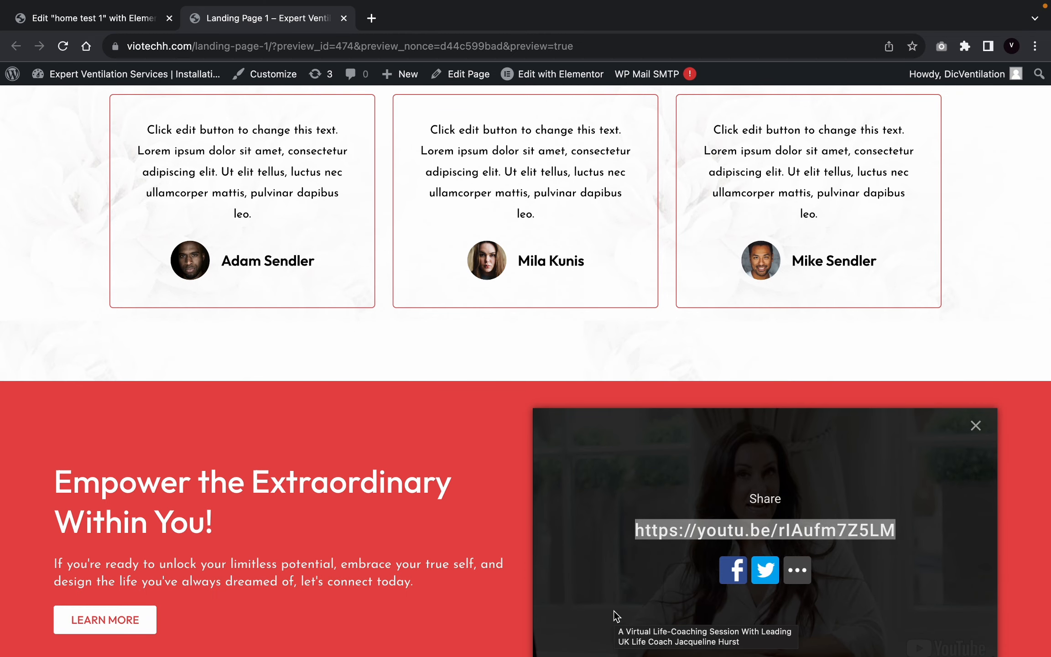
pyautogui.scroll(-1, 614, 611)
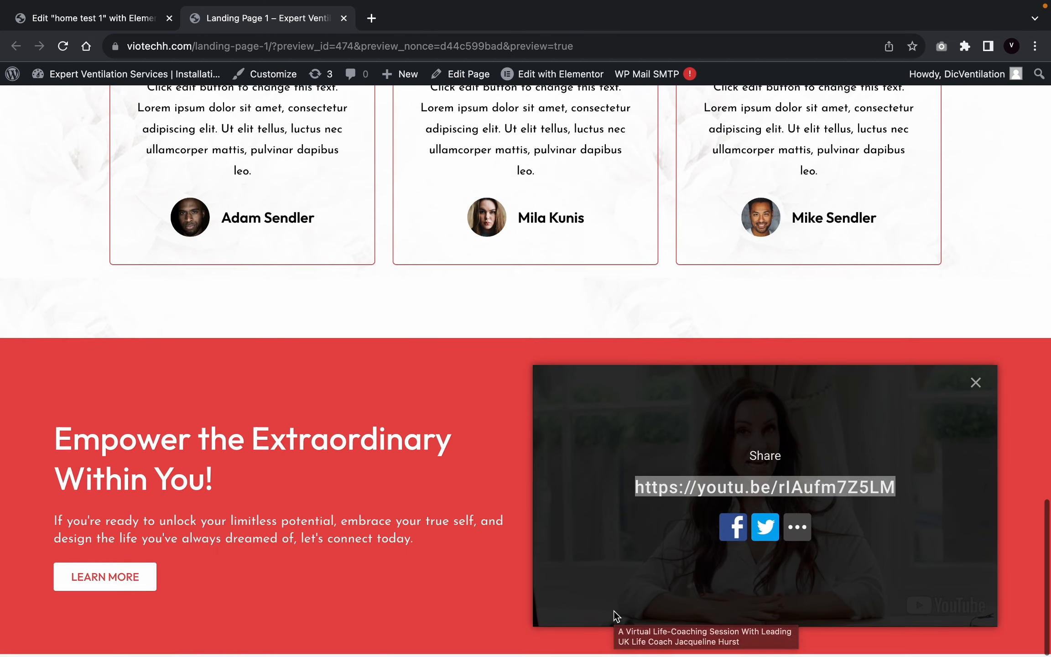
pyautogui.scroll(10, 614, 611)
pyautogui.scroll(15, 614, 611)
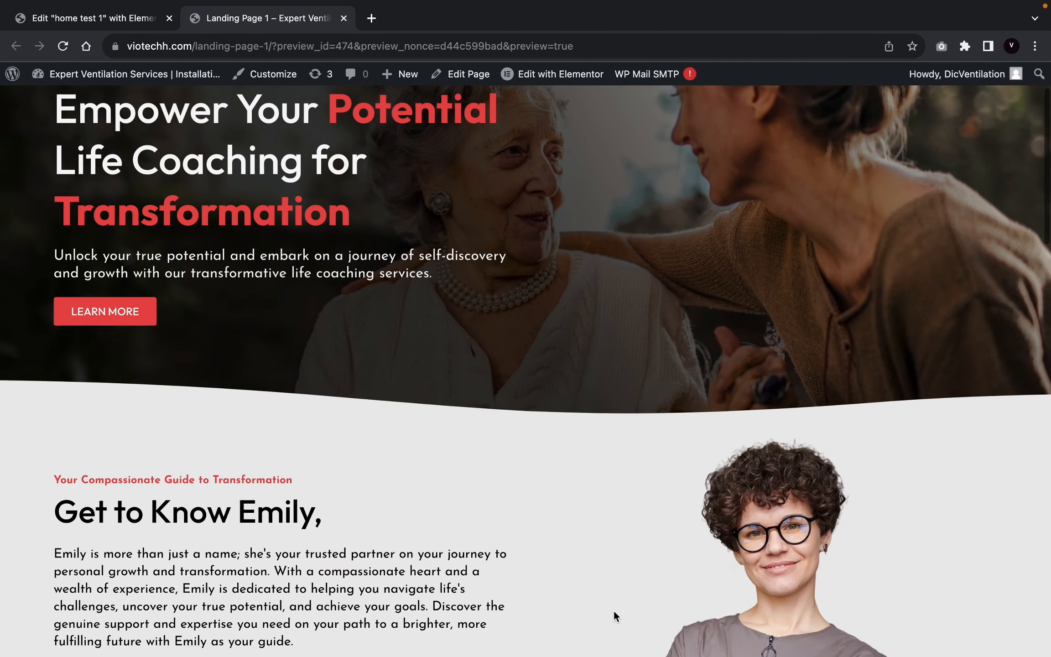